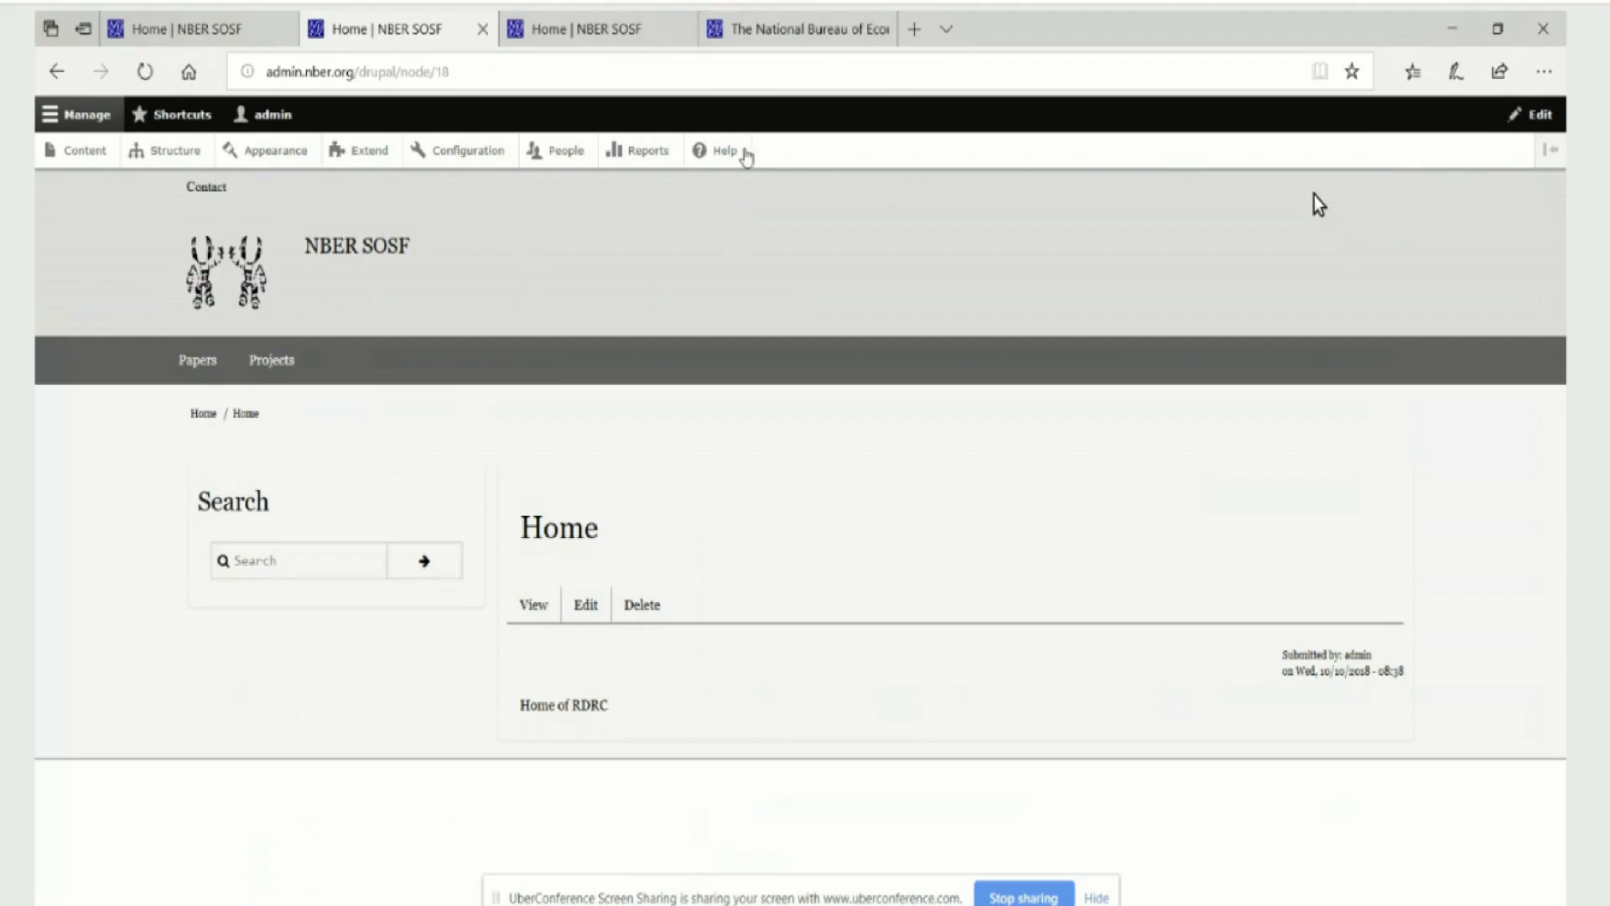
Open the Switch Page Theme configuration to review the themes assigned to the site's page paths
click(469, 156)
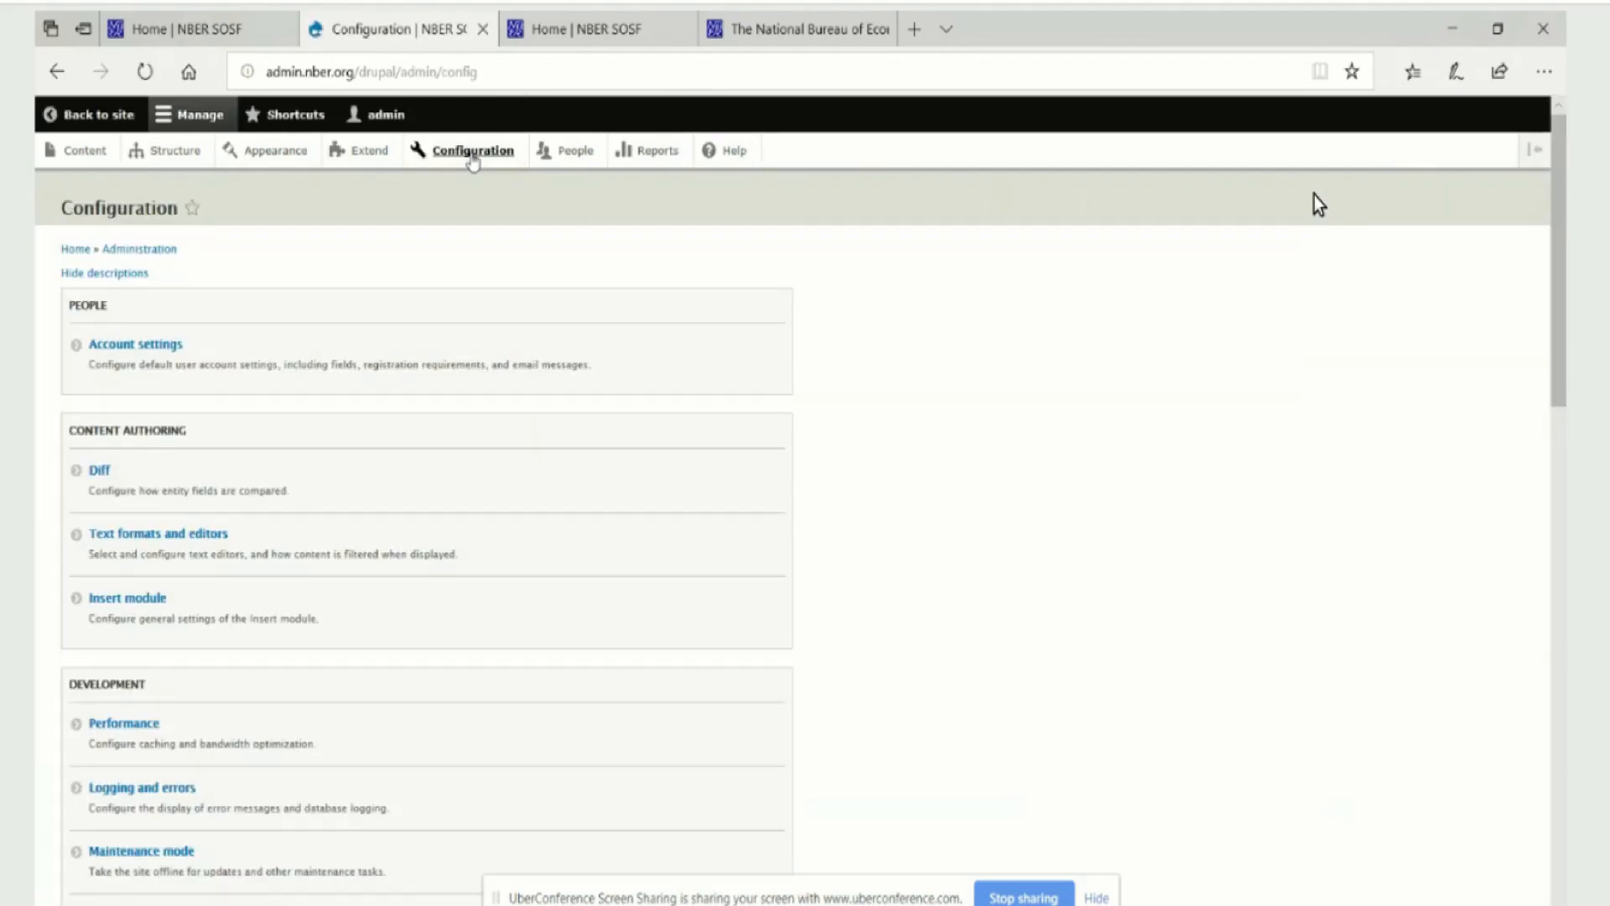
scroll(348, 349, down, 9)
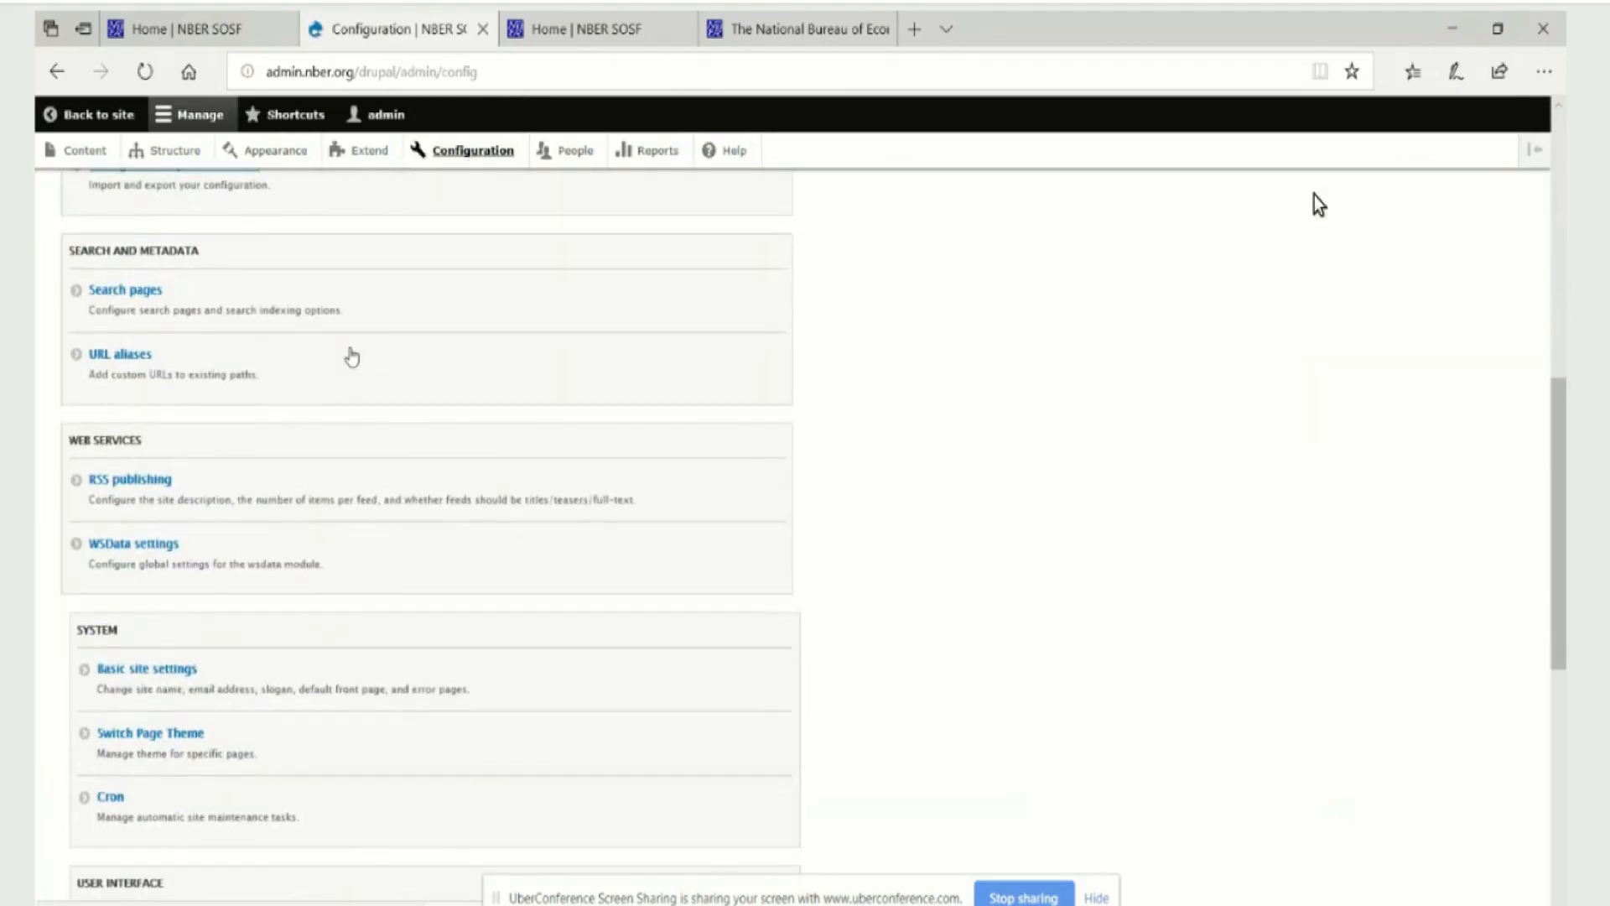
click(181, 738)
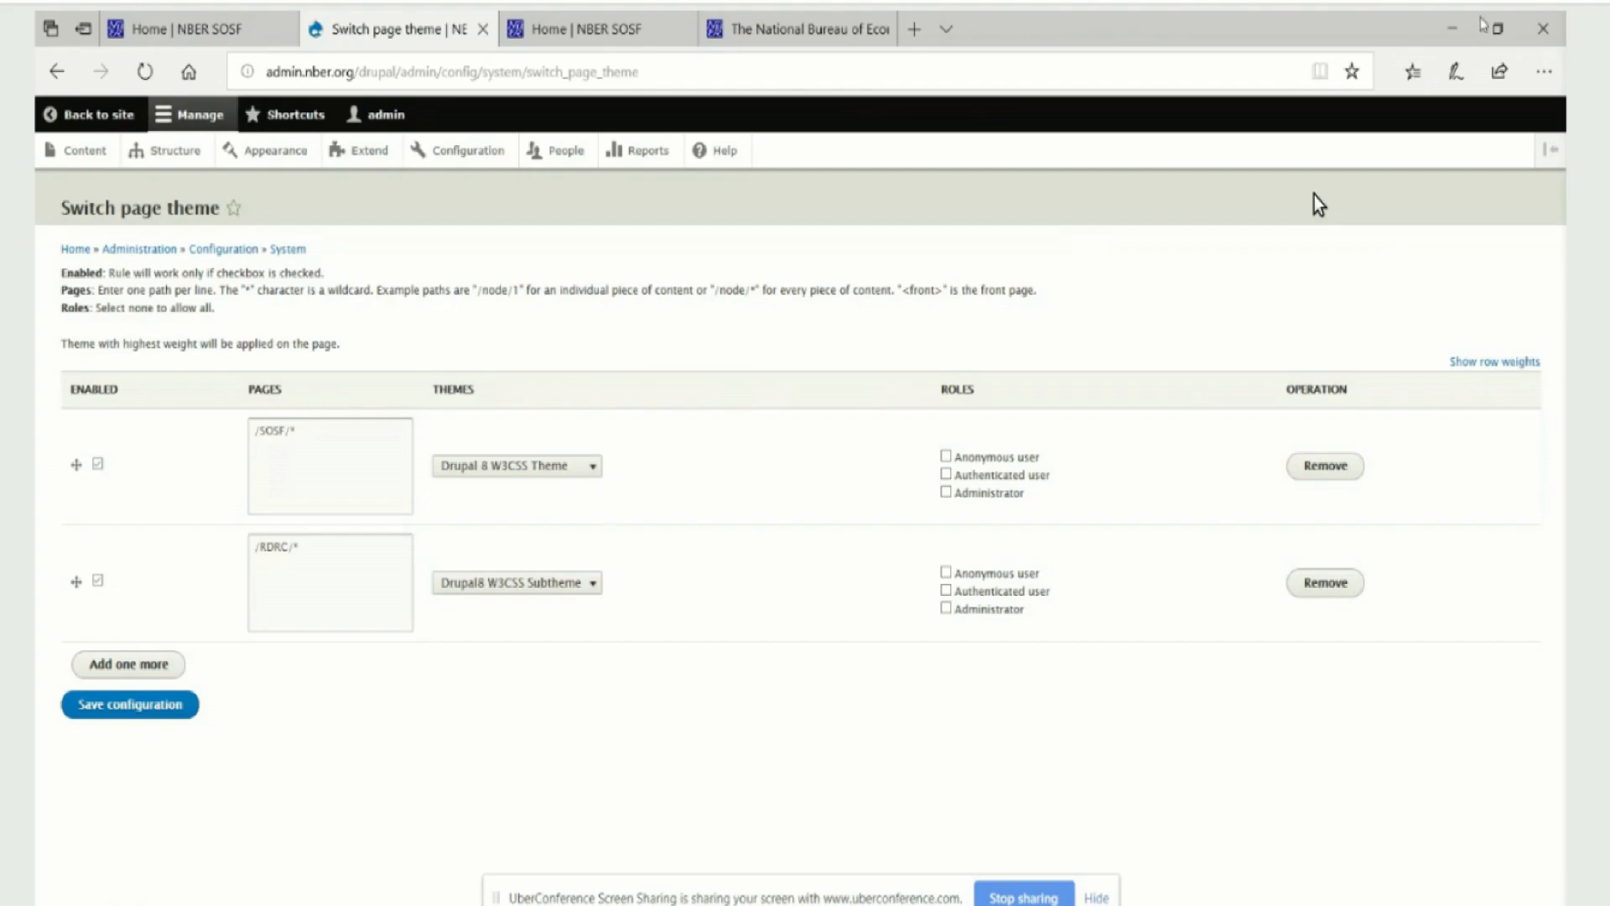
Return to the configuration overview and open the basic site settings
click(473, 163)
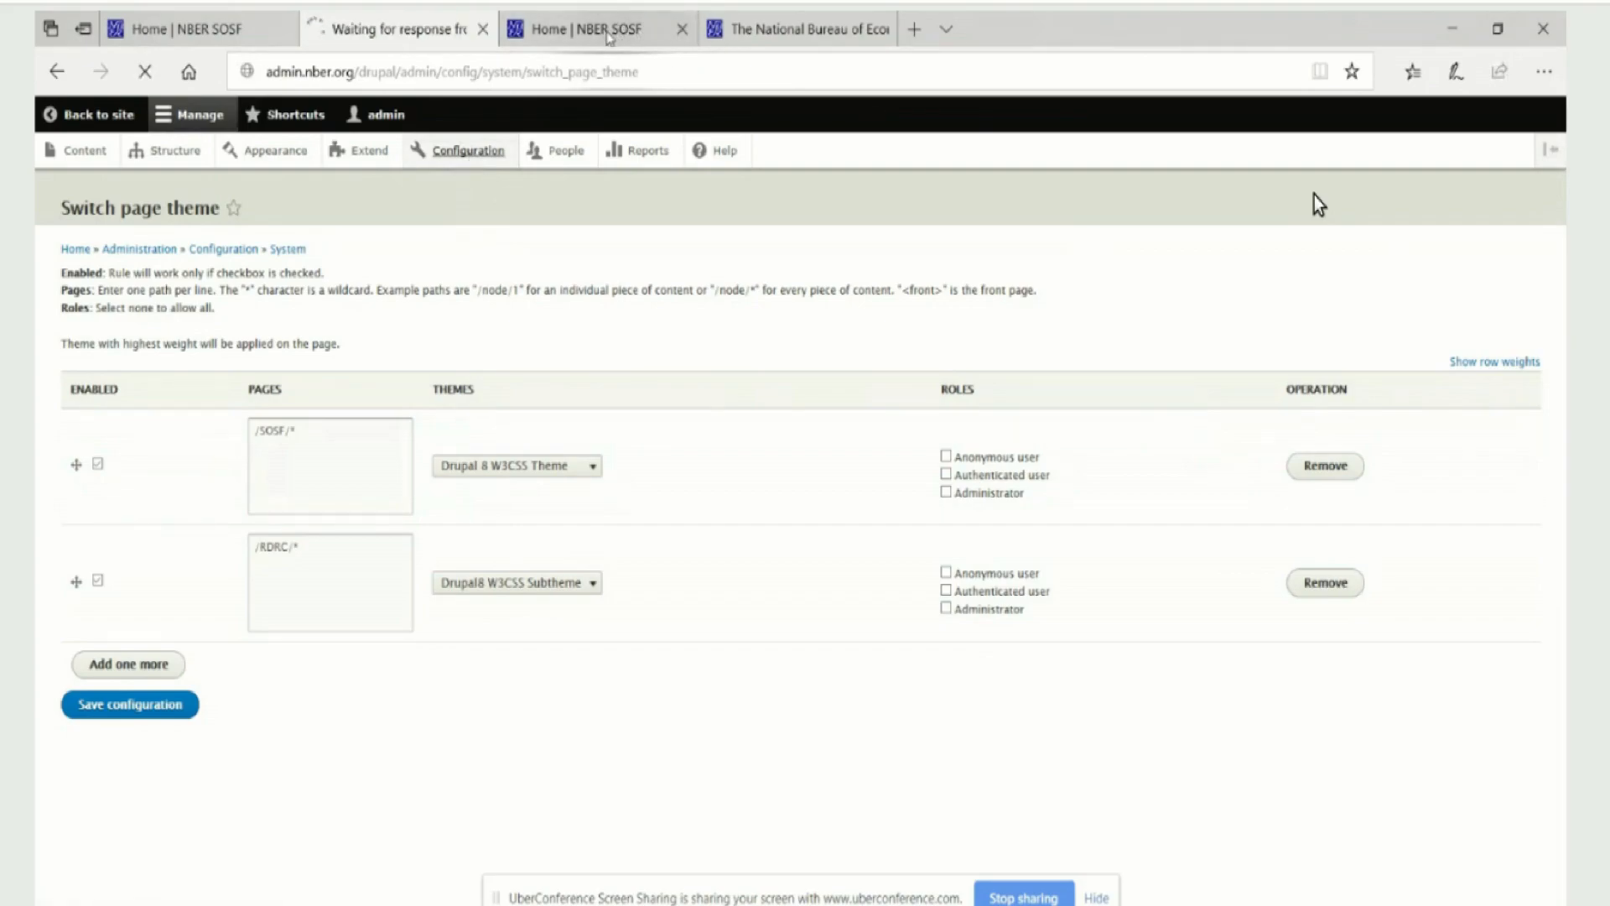
mouse_move(609, 37)
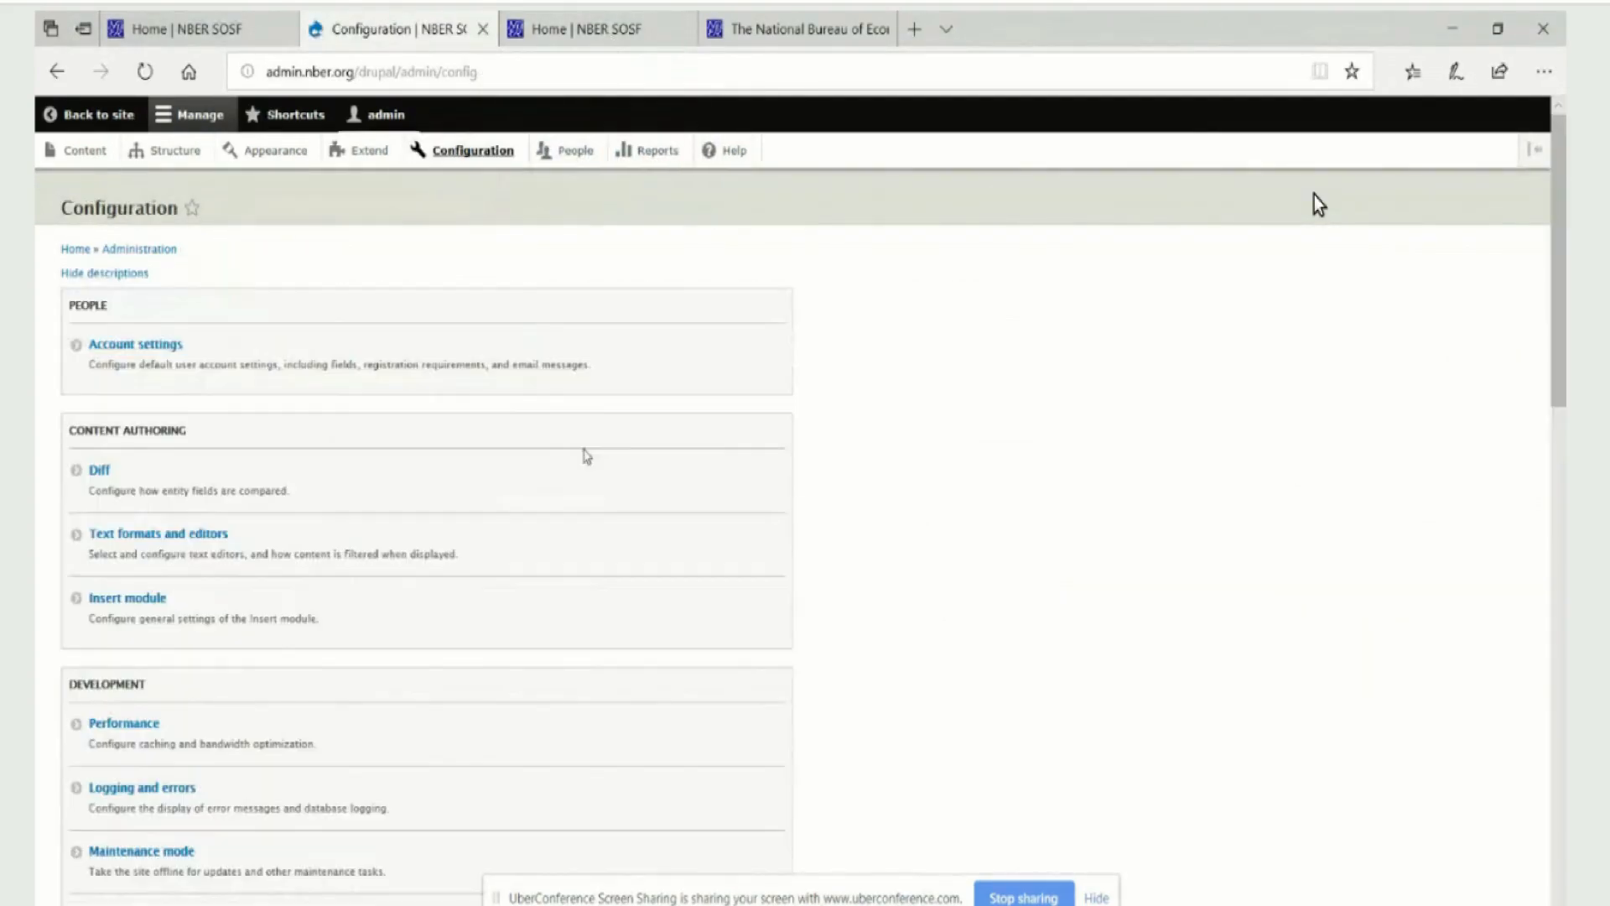
scroll(591, 453, down, 8)
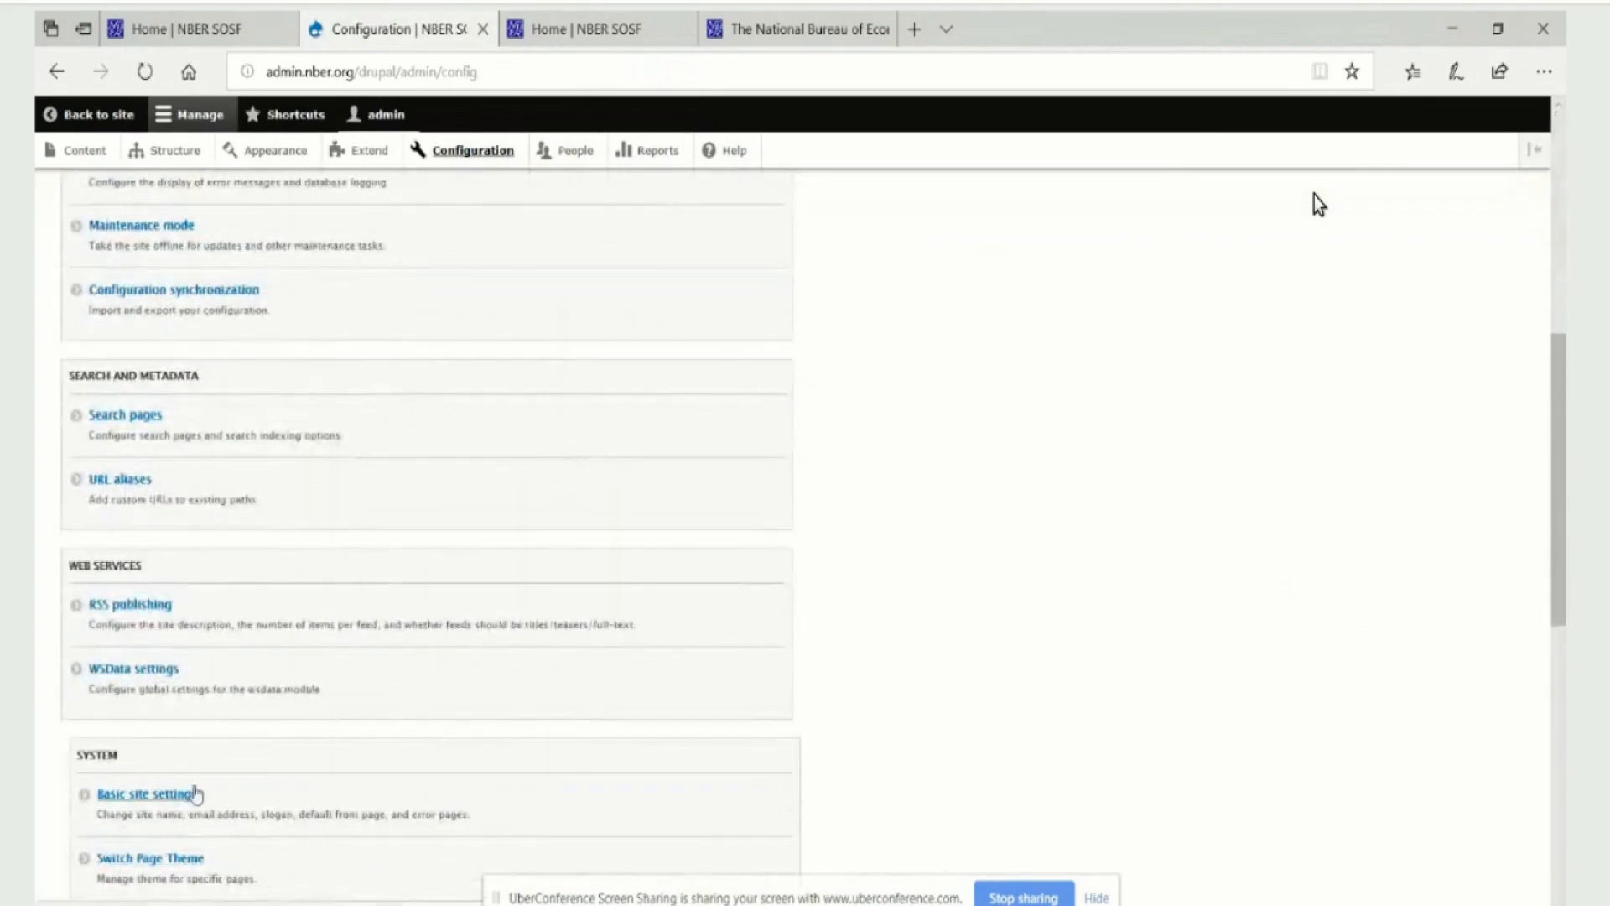
scroll(389, 814, up, 6)
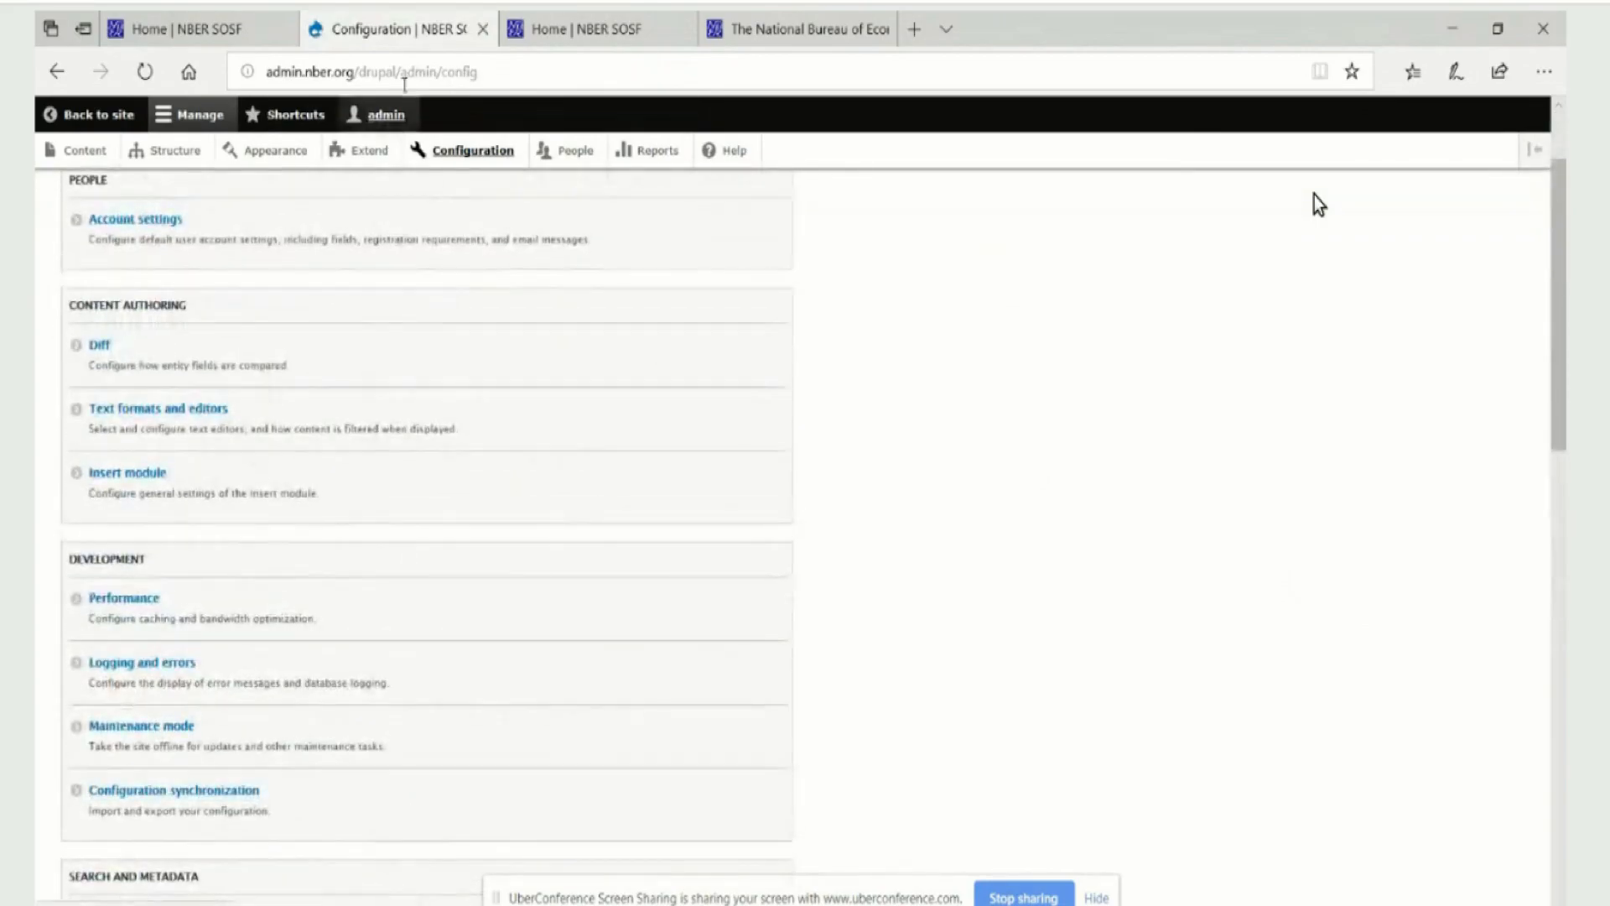
mouse_move(566, 31)
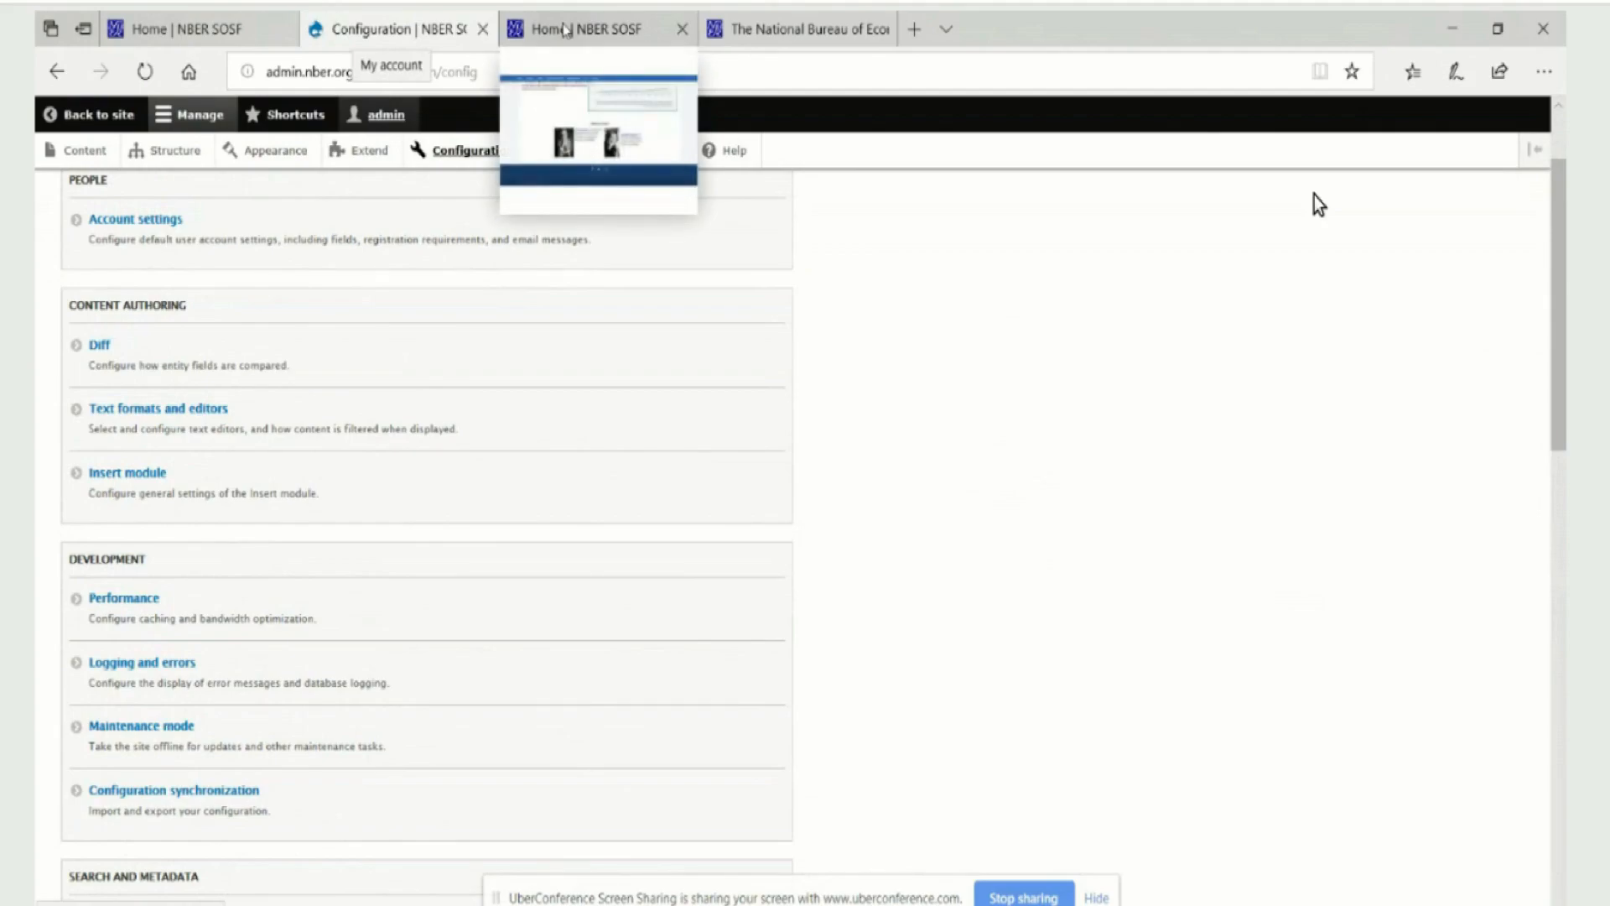
scroll(247, 616, down, 6)
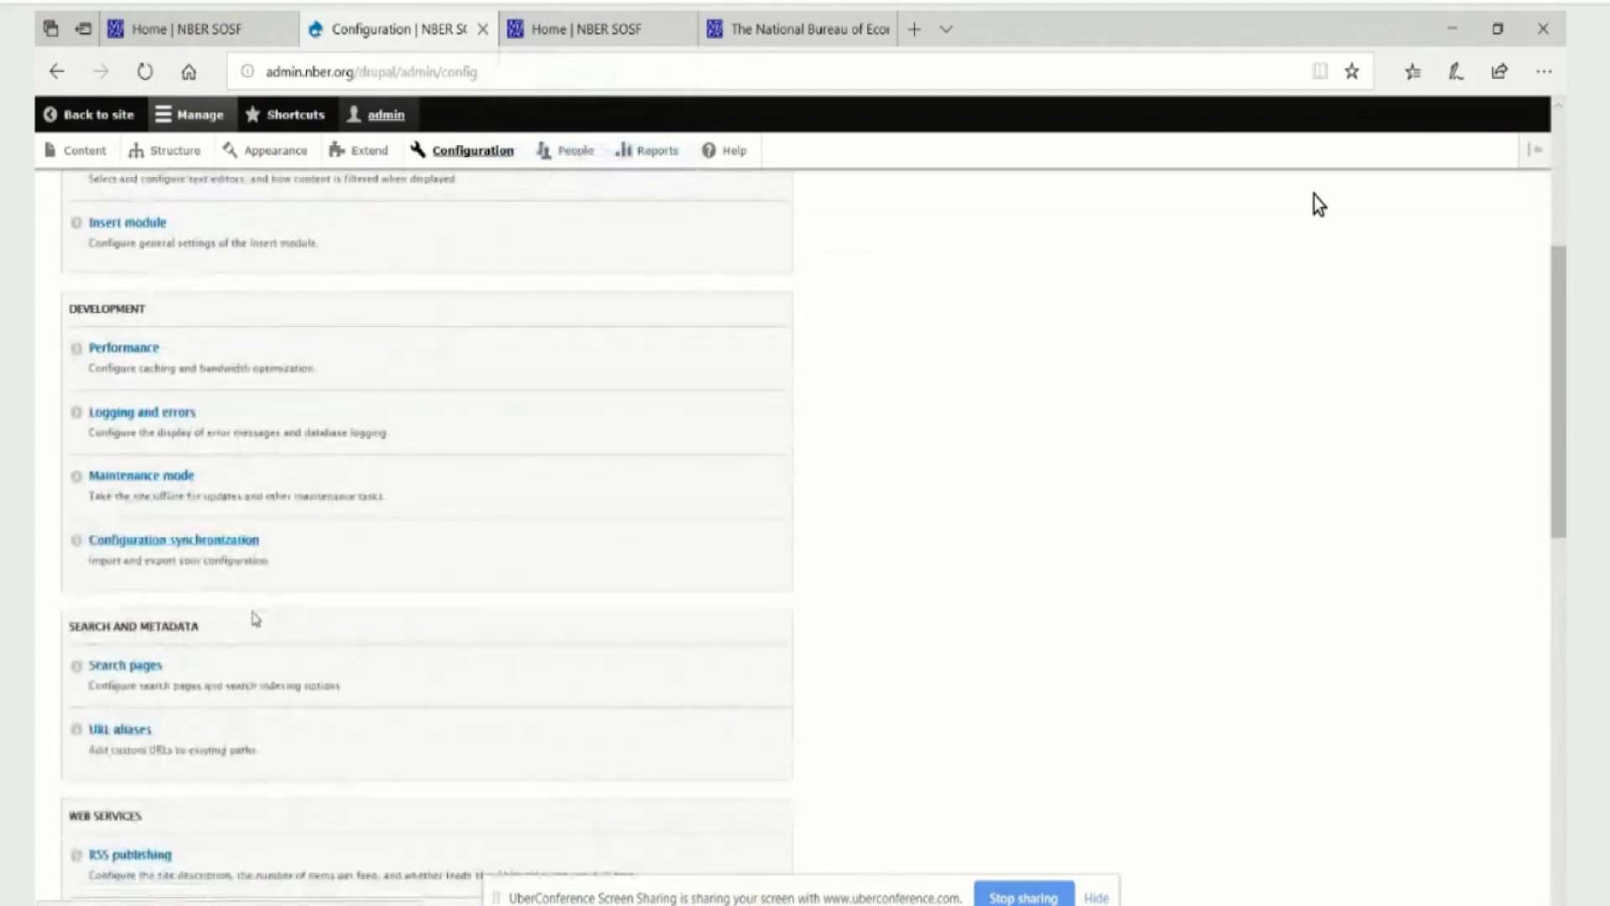
scroll(267, 629, down, 2)
click(140, 668)
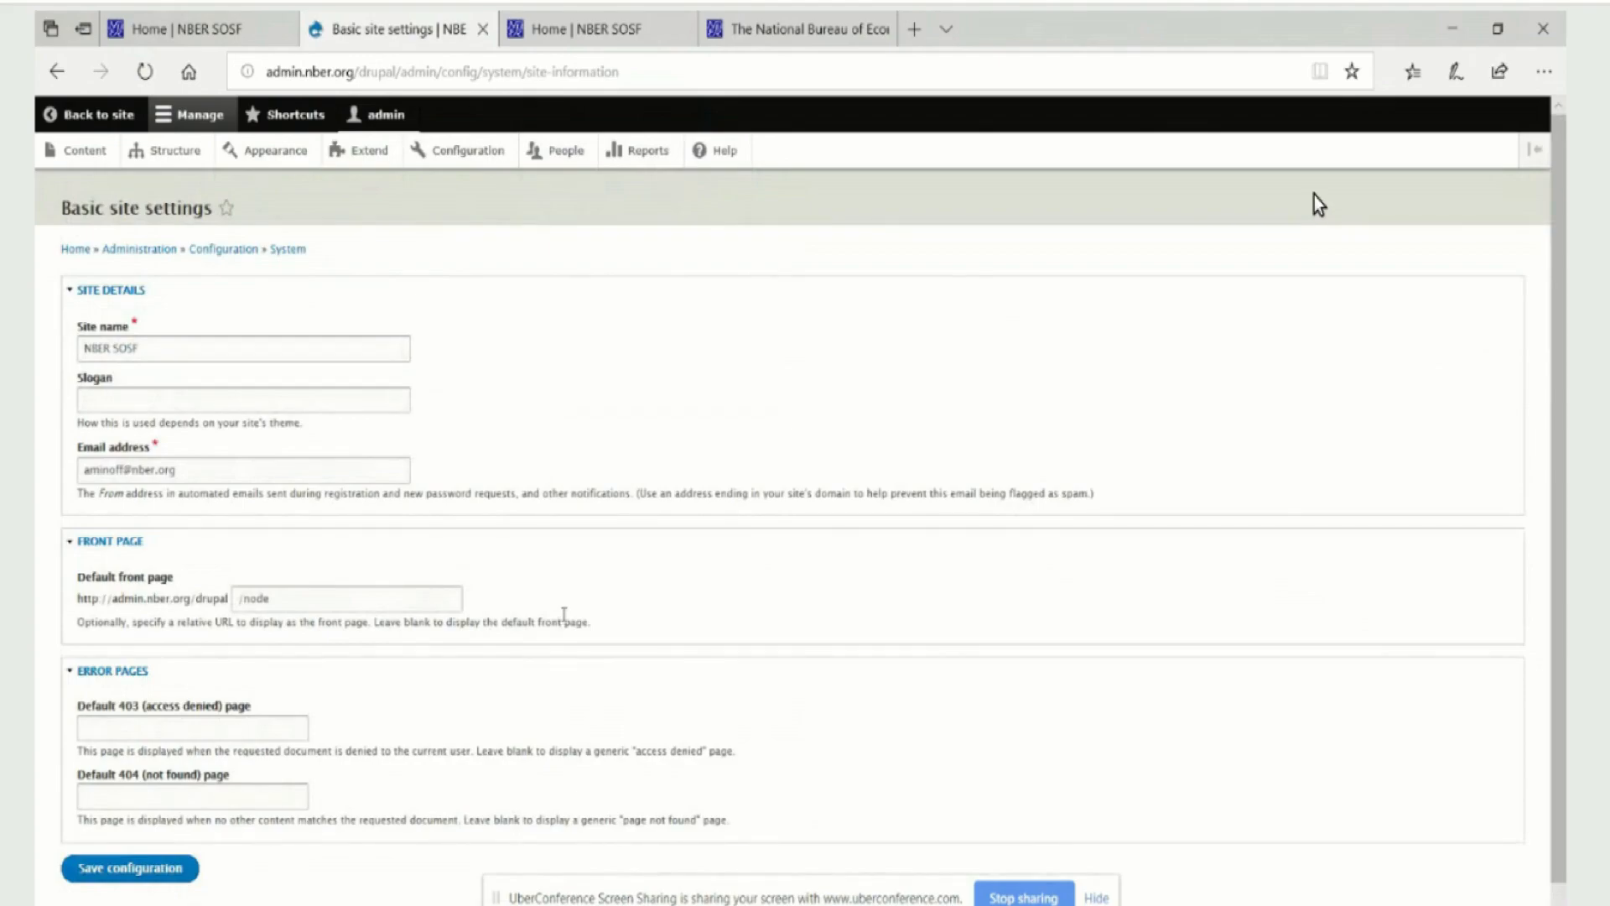
Shorten the site name to NBER in the basic site settings and save the configuration
drag(151, 342, 38, 361)
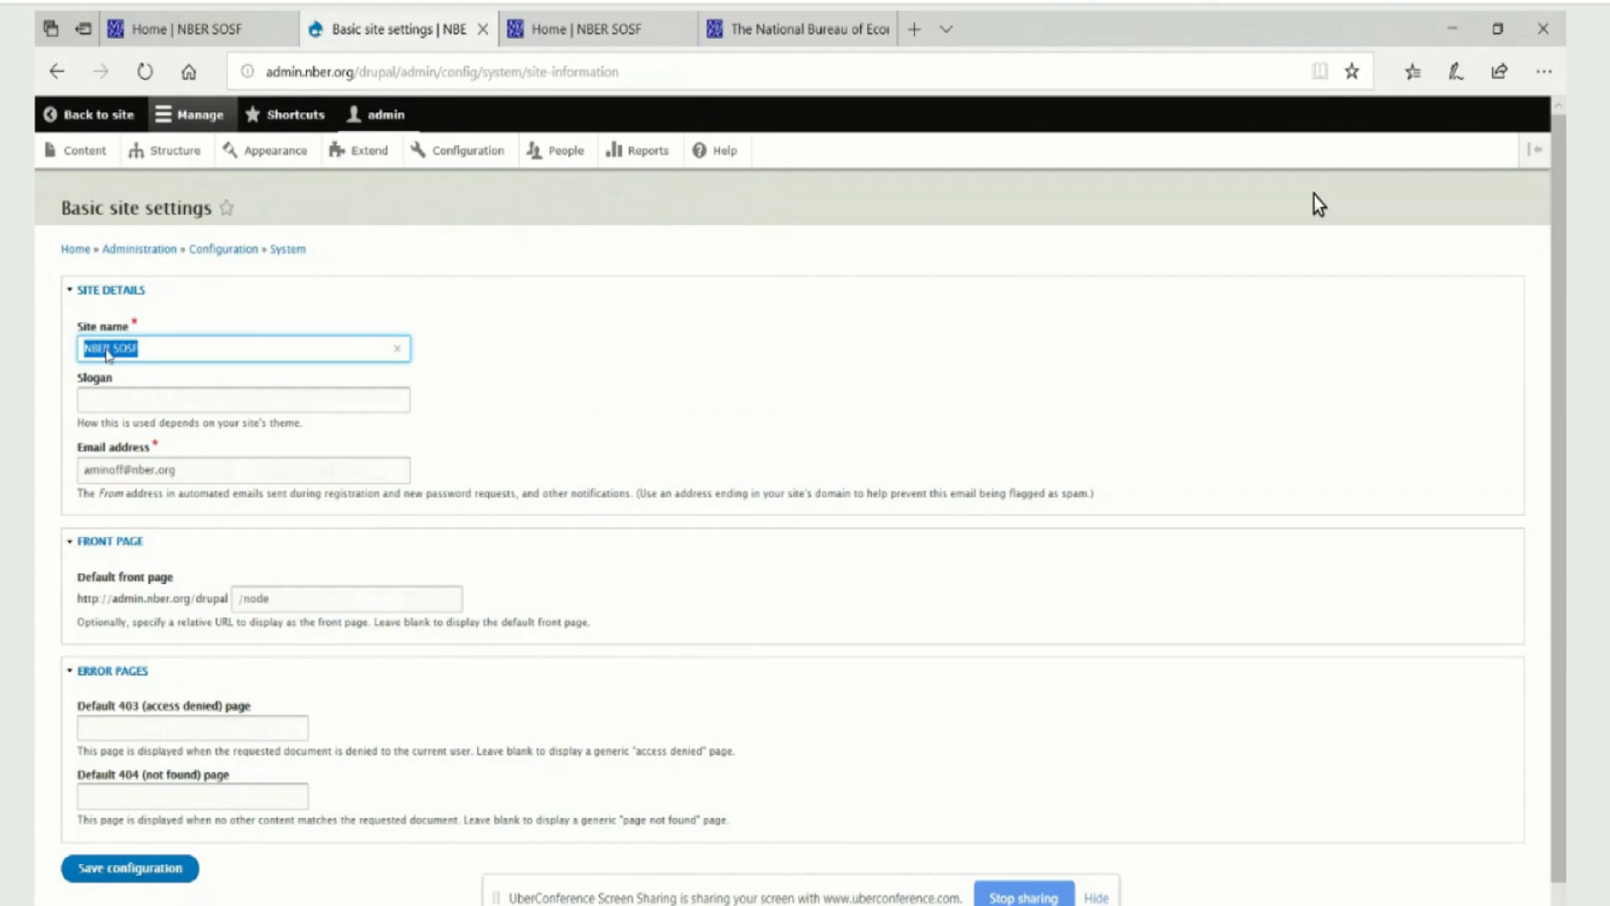
click(113, 351)
drag(113, 347, 162, 347)
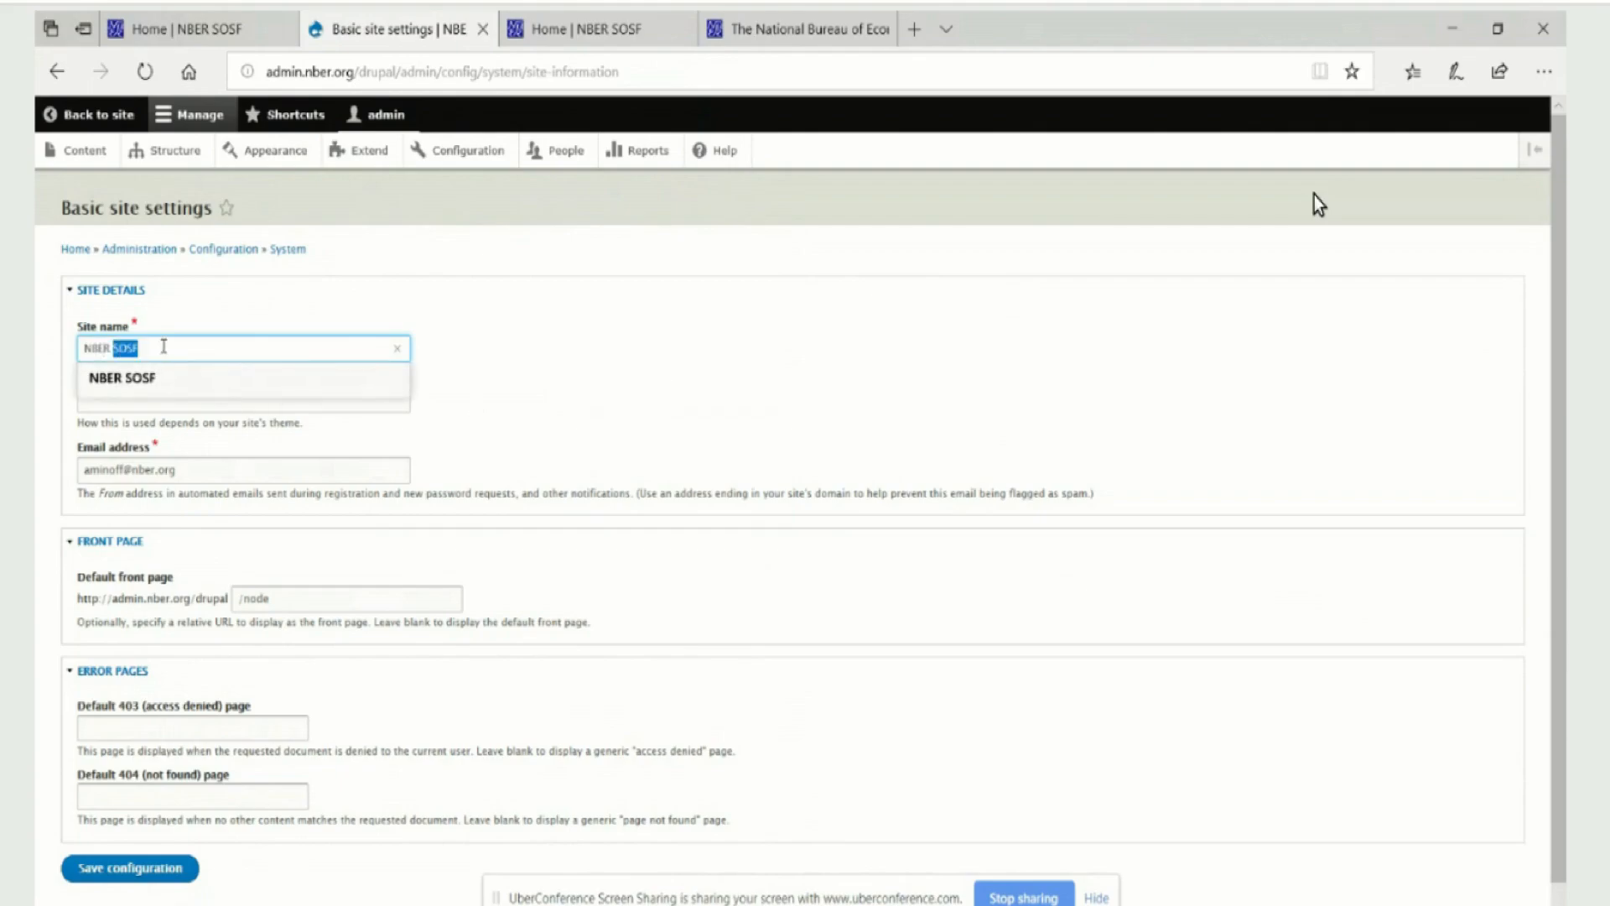
key(BackSpace)
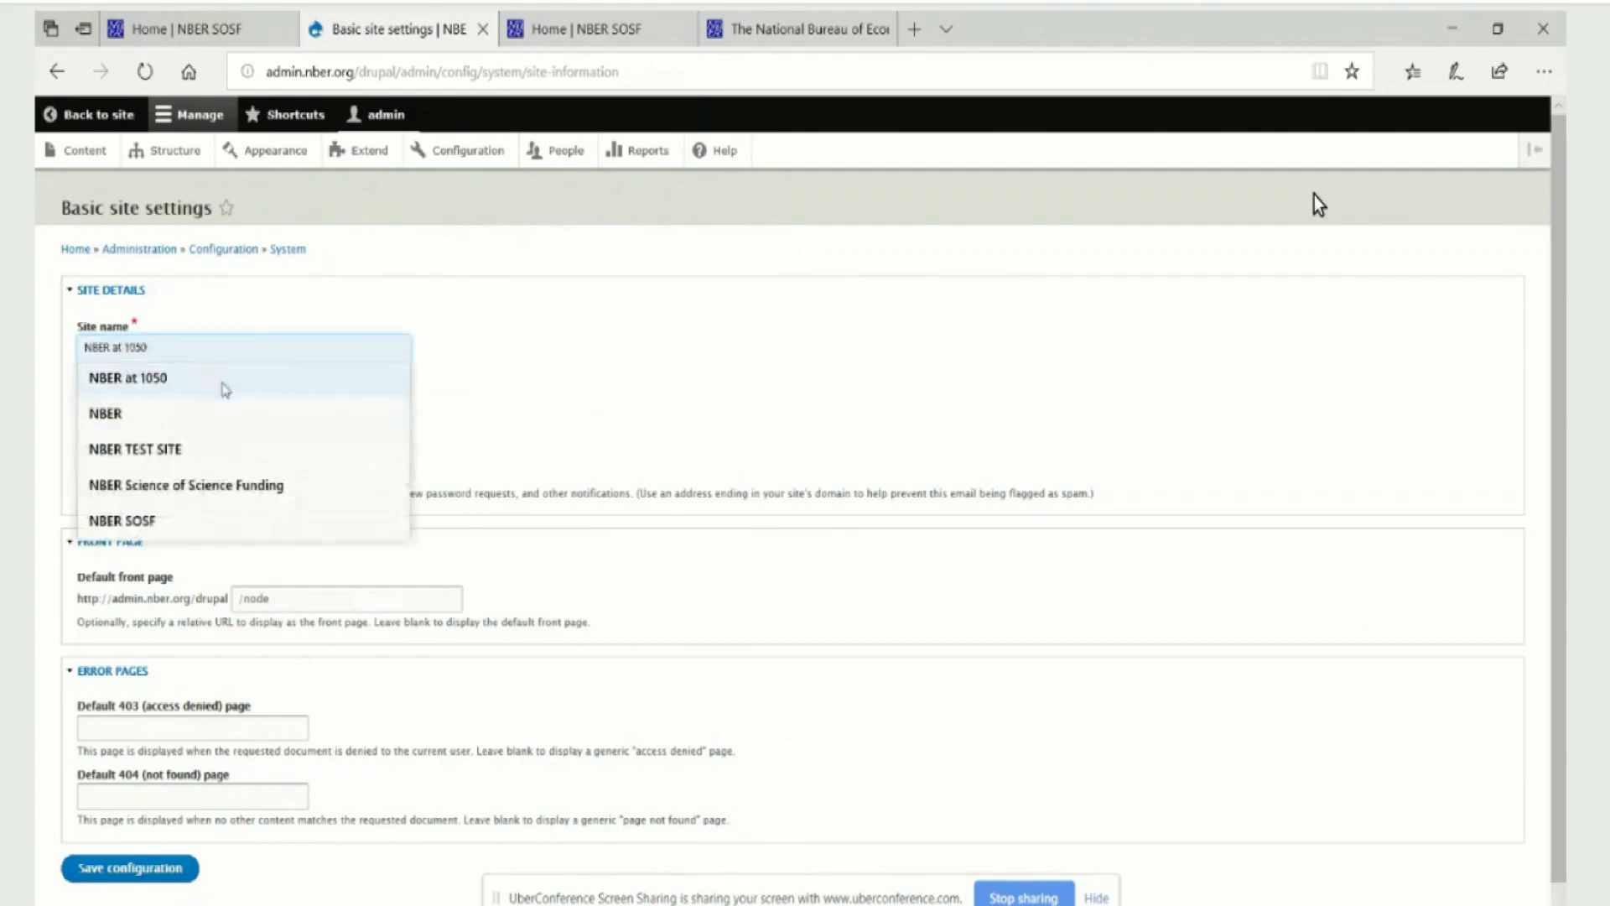
click(466, 359)
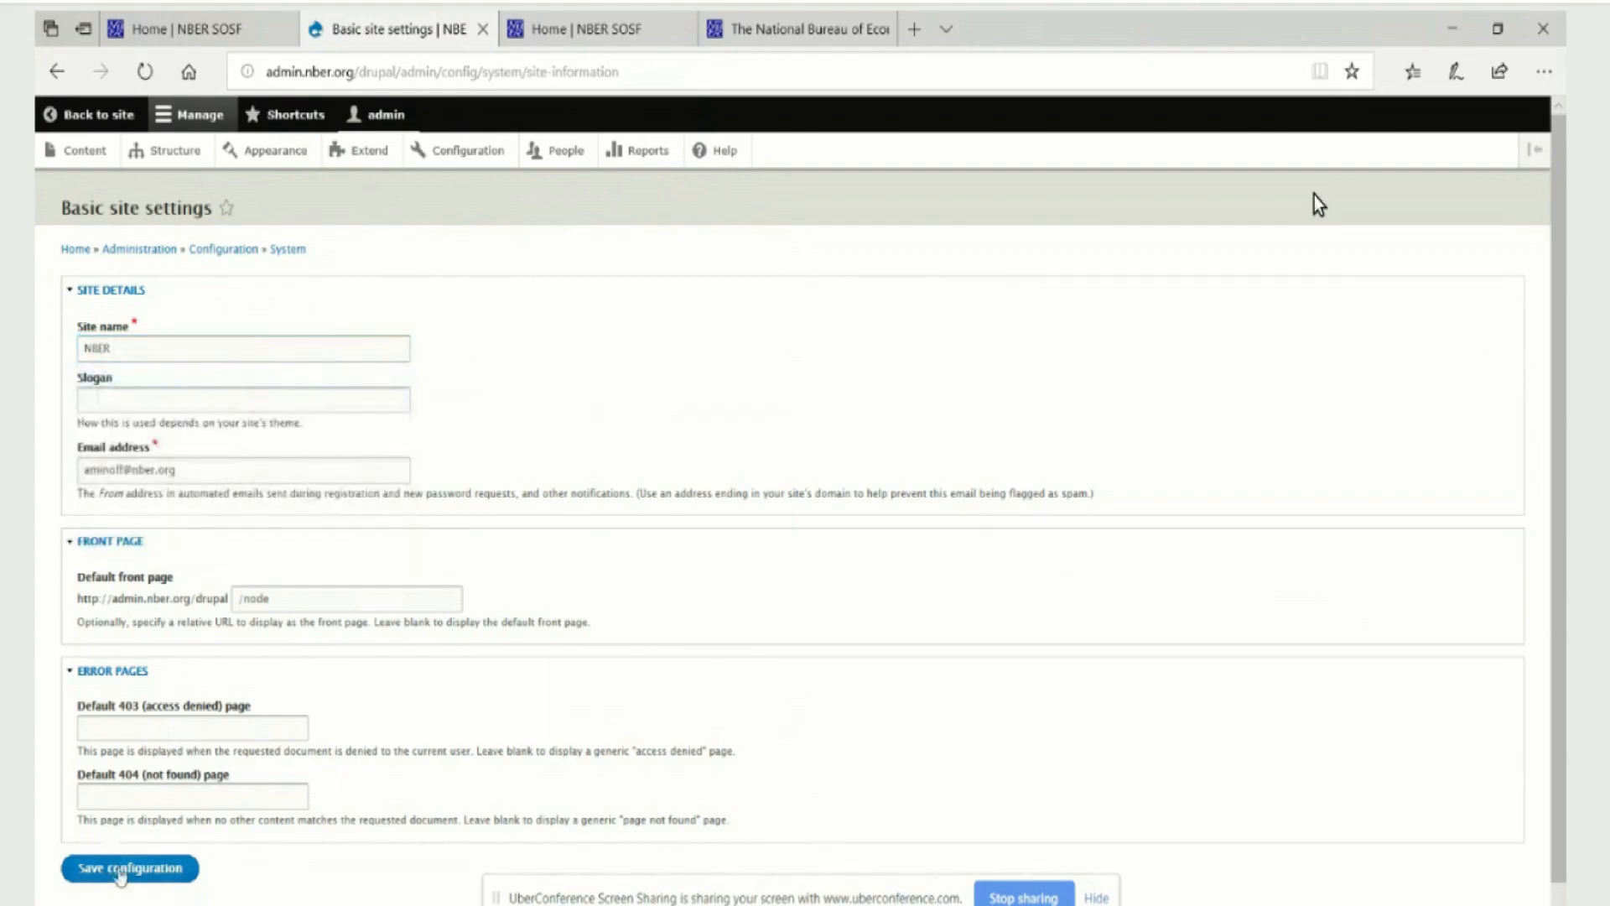
click(119, 872)
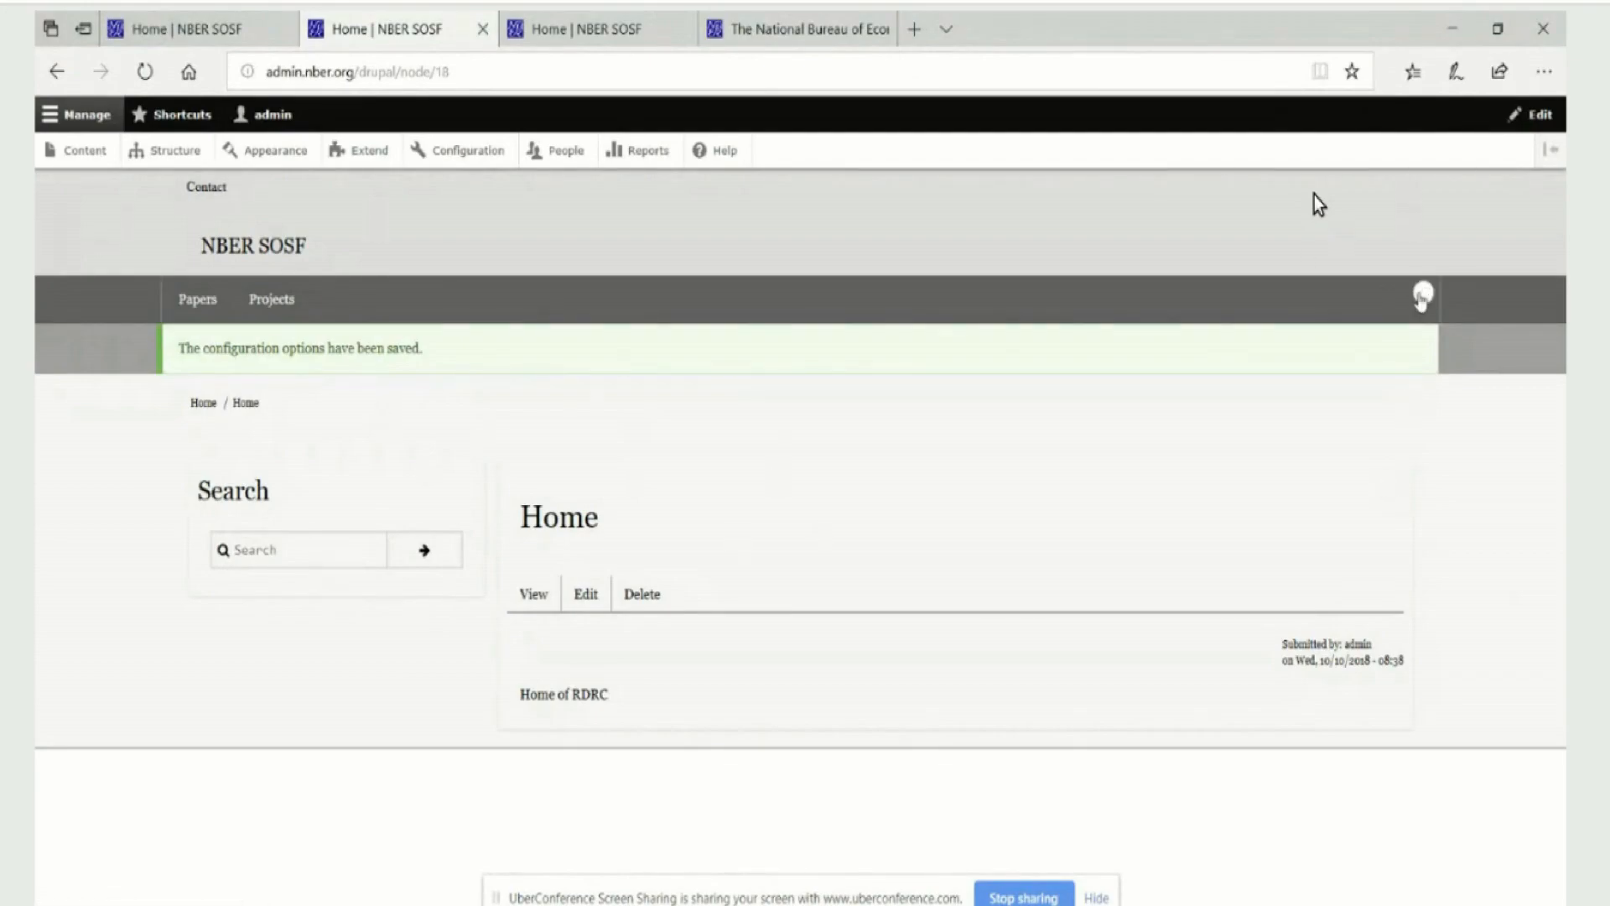
Open the RDRC Nav menu from the home page to review its links, and return to the site
click(1421, 296)
click(1411, 327)
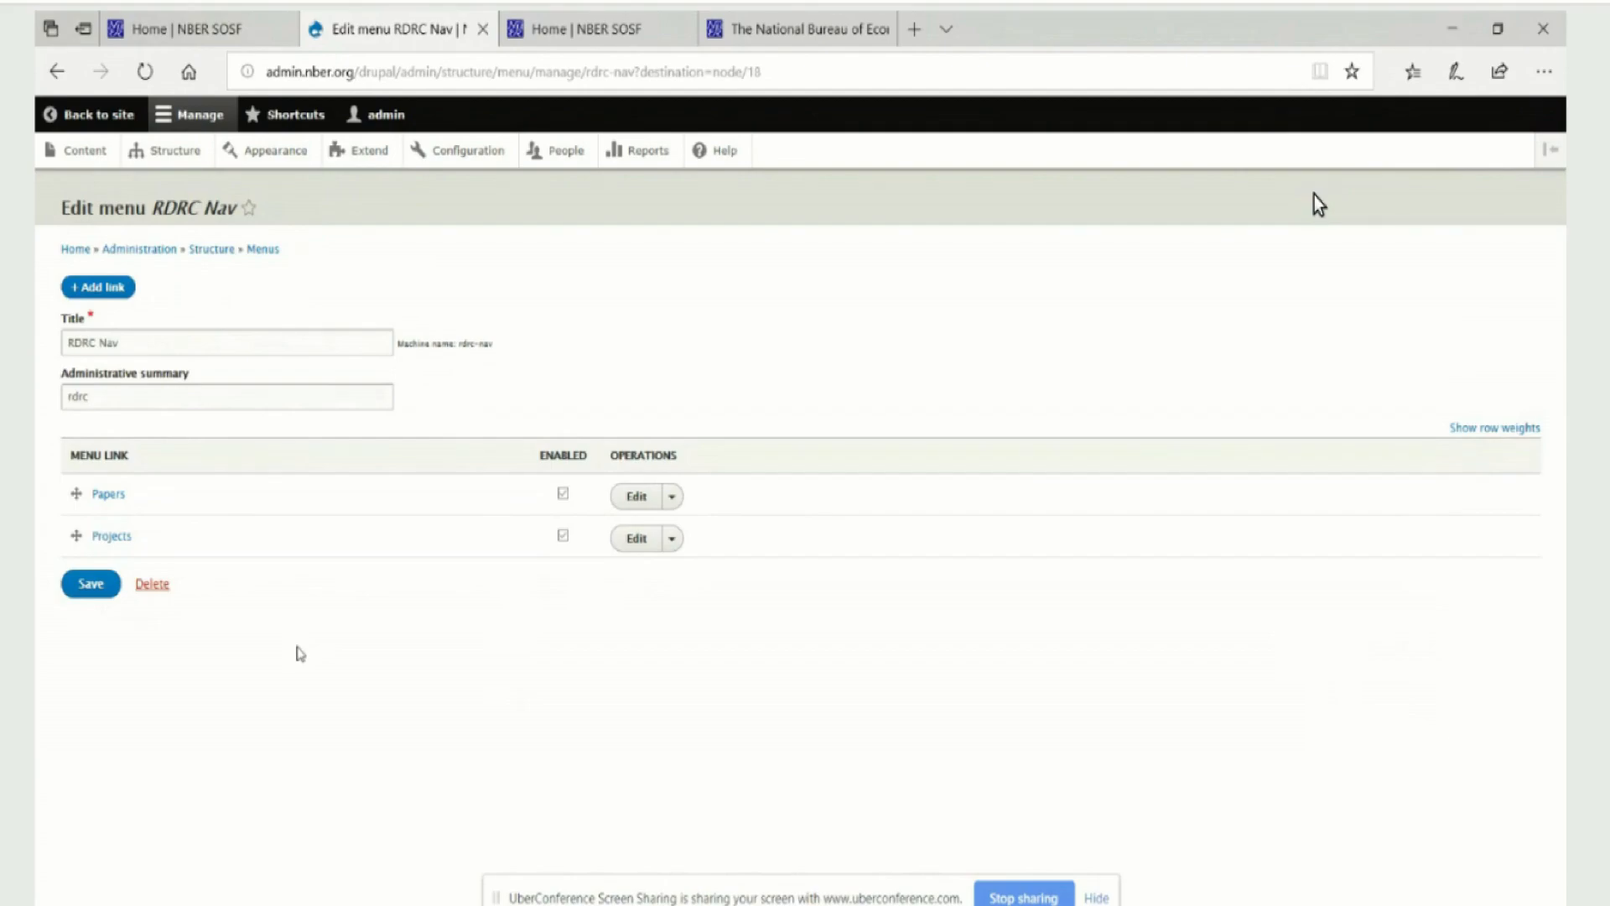
click(69, 110)
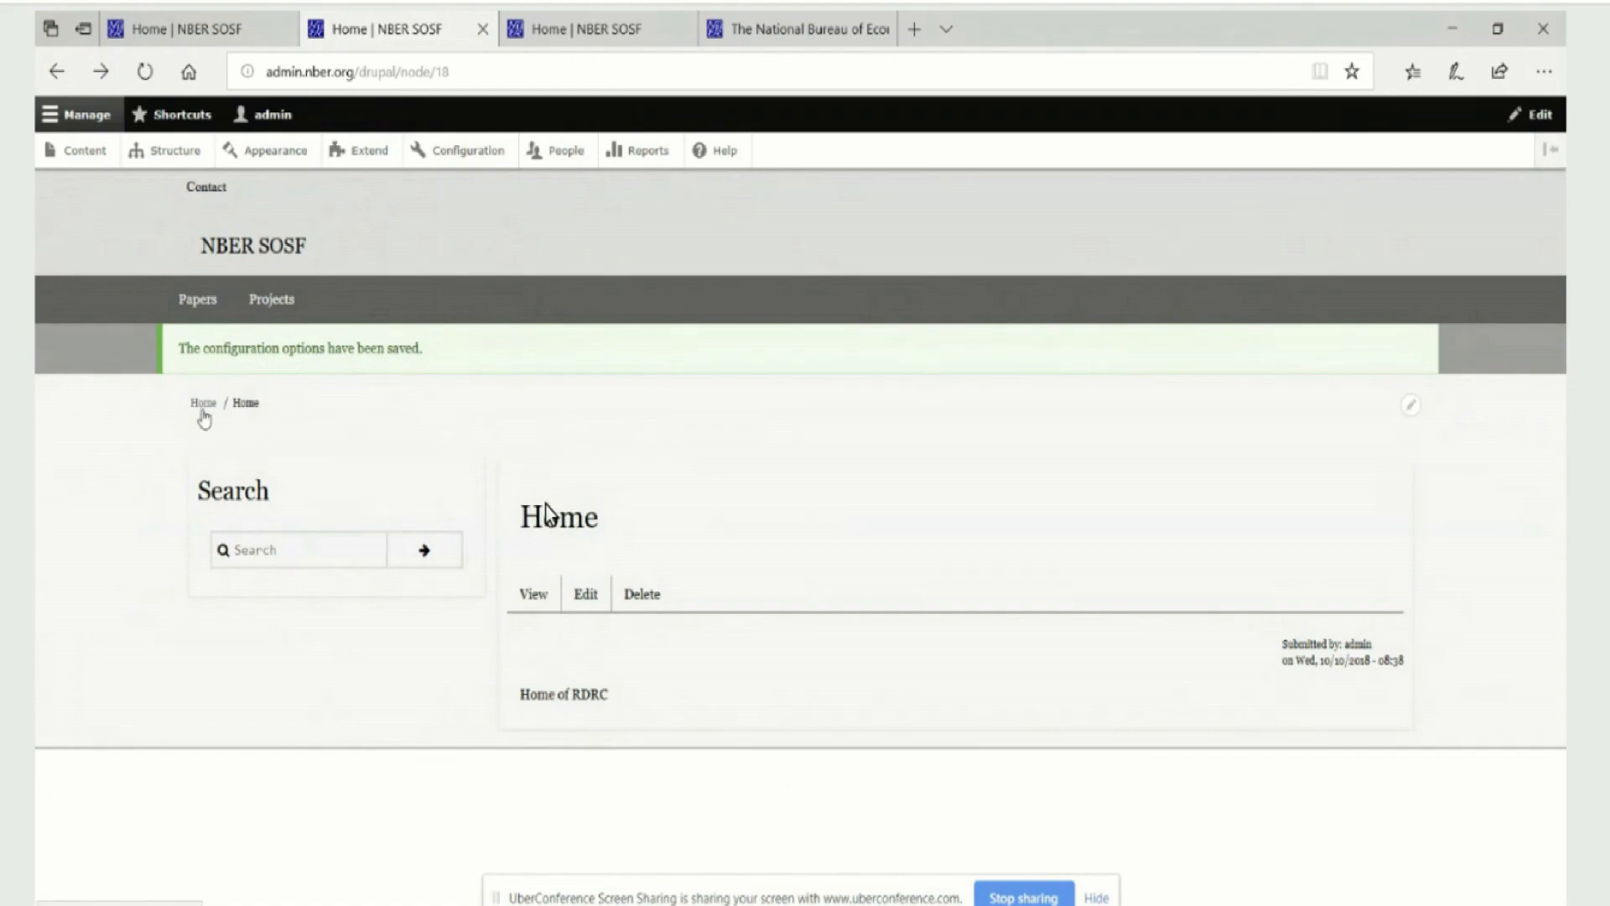
Check the URL path settings of the RDRC Home page, and return to viewing the page
click(587, 597)
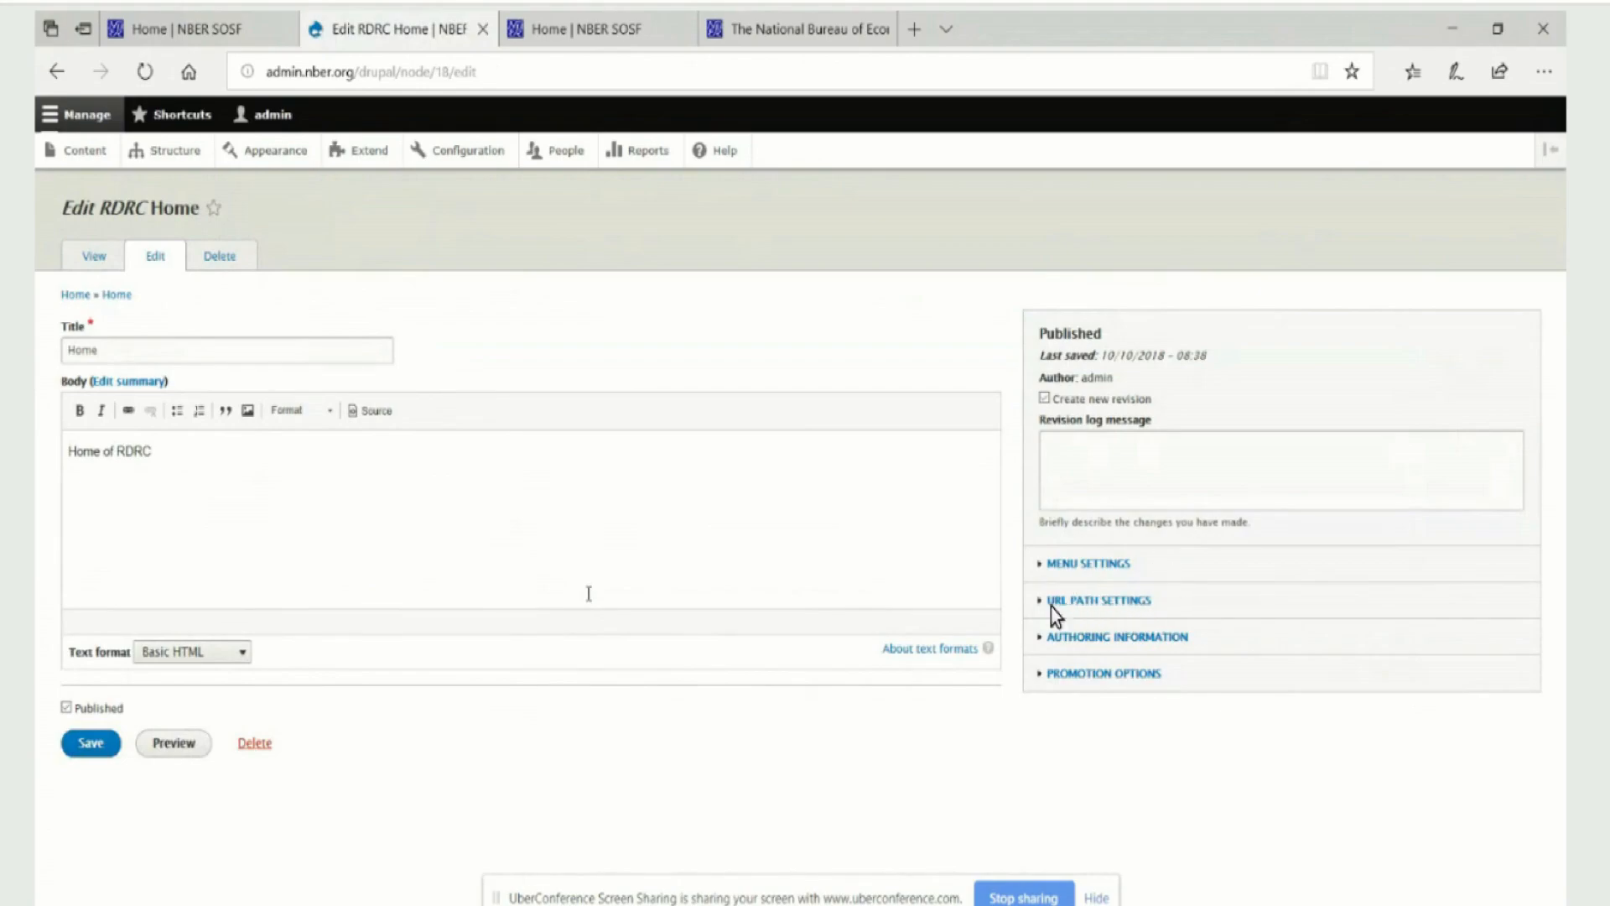
click(1090, 600)
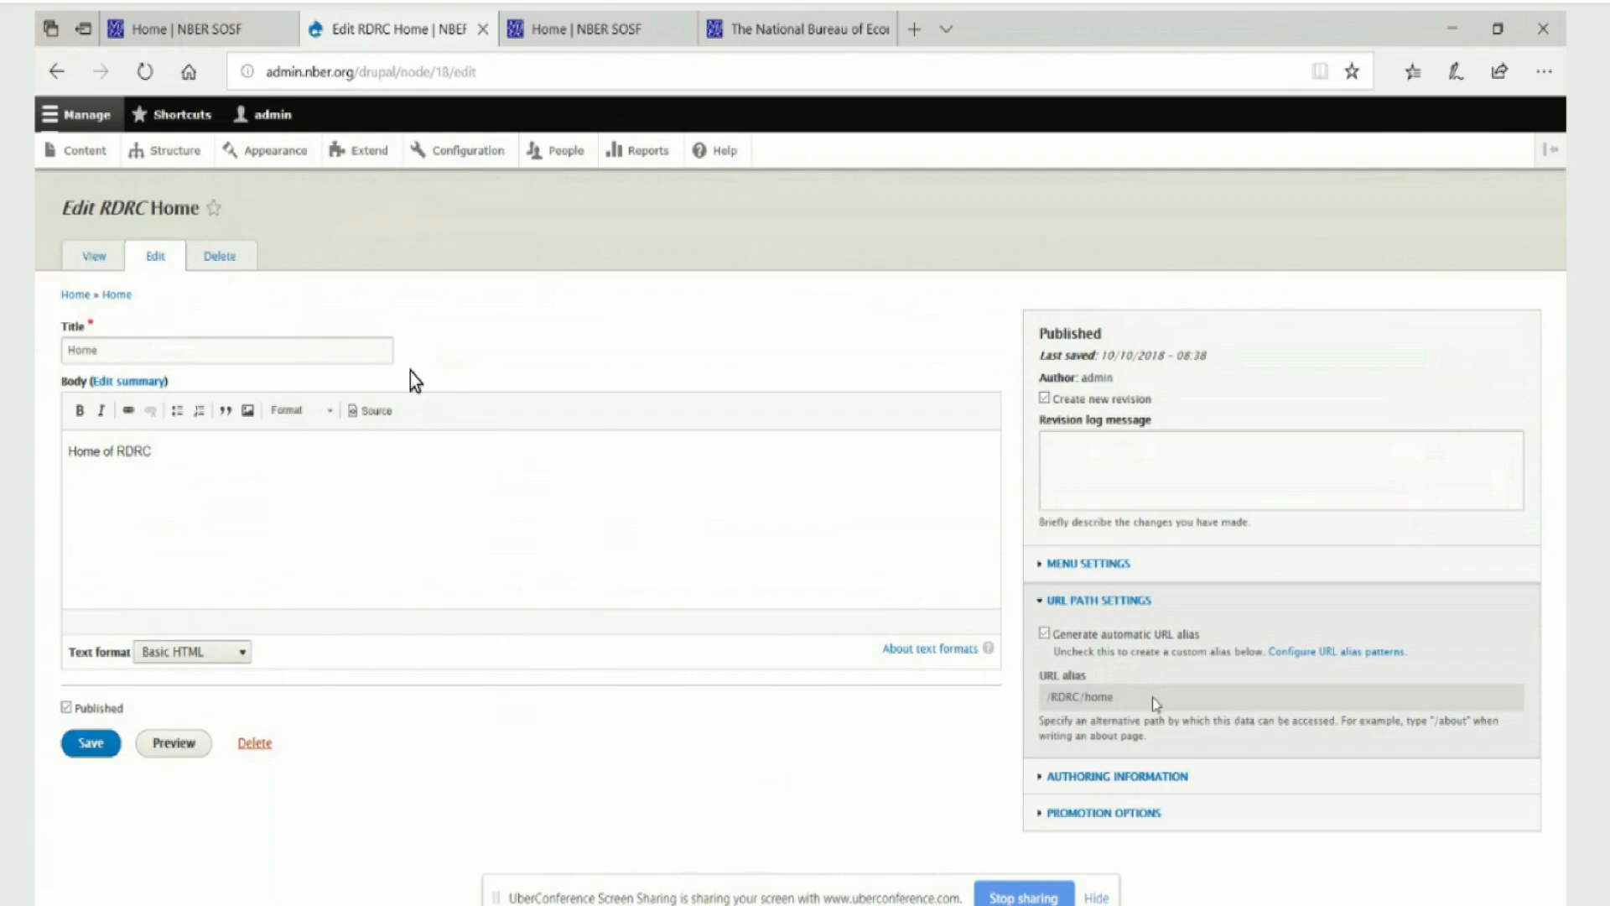
click(94, 255)
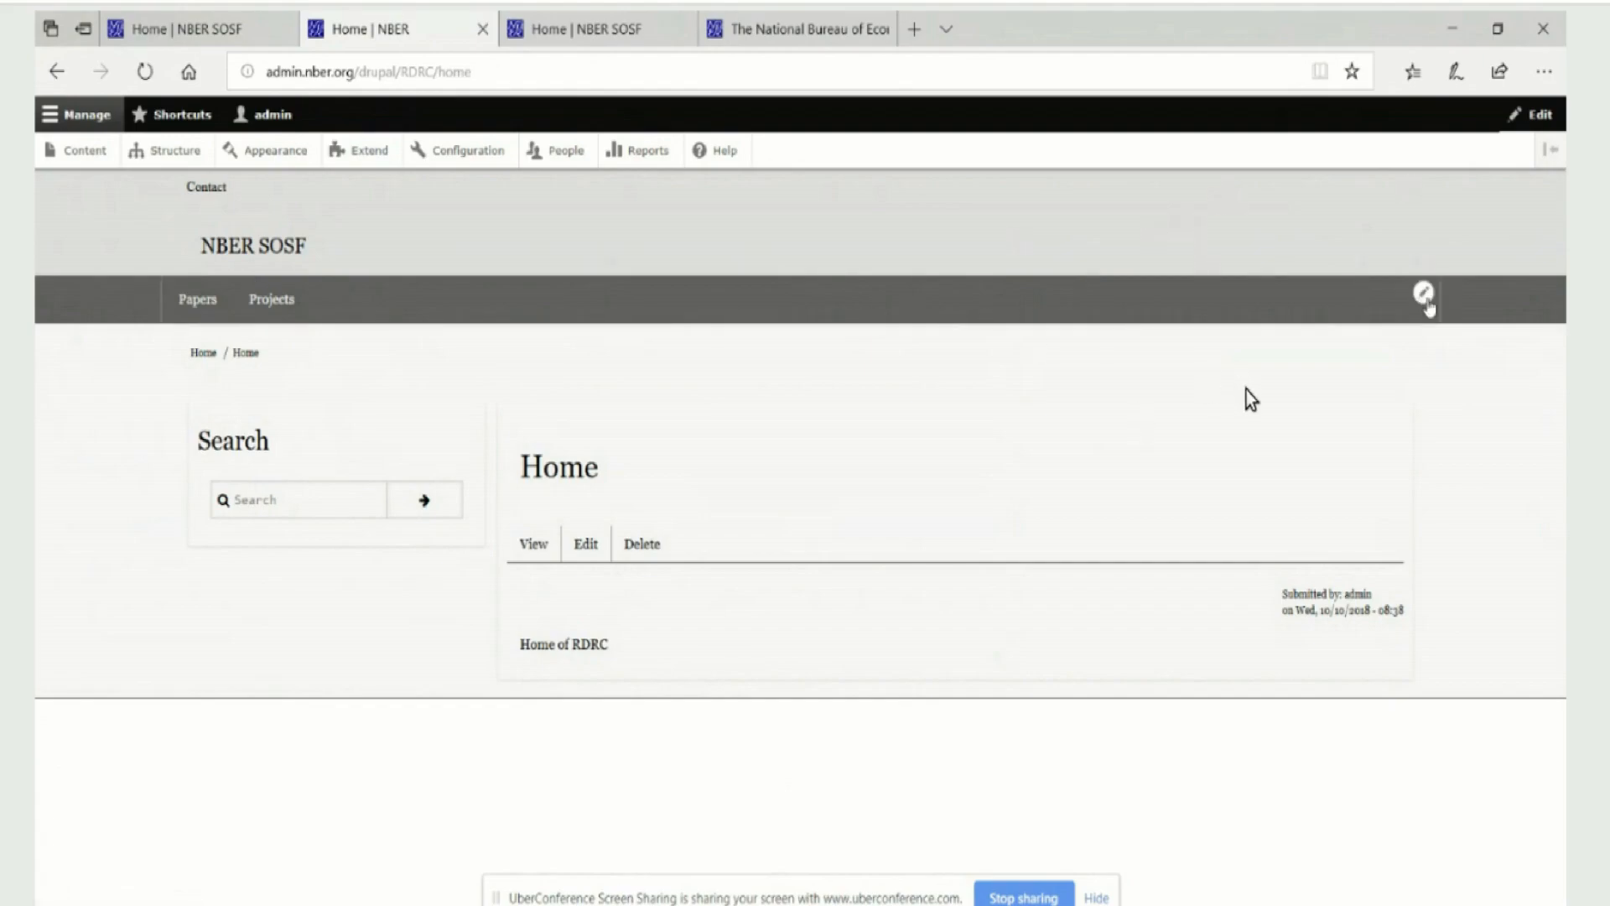
Start a new link in the RDRC Nav menu and give it the title Home
click(1425, 295)
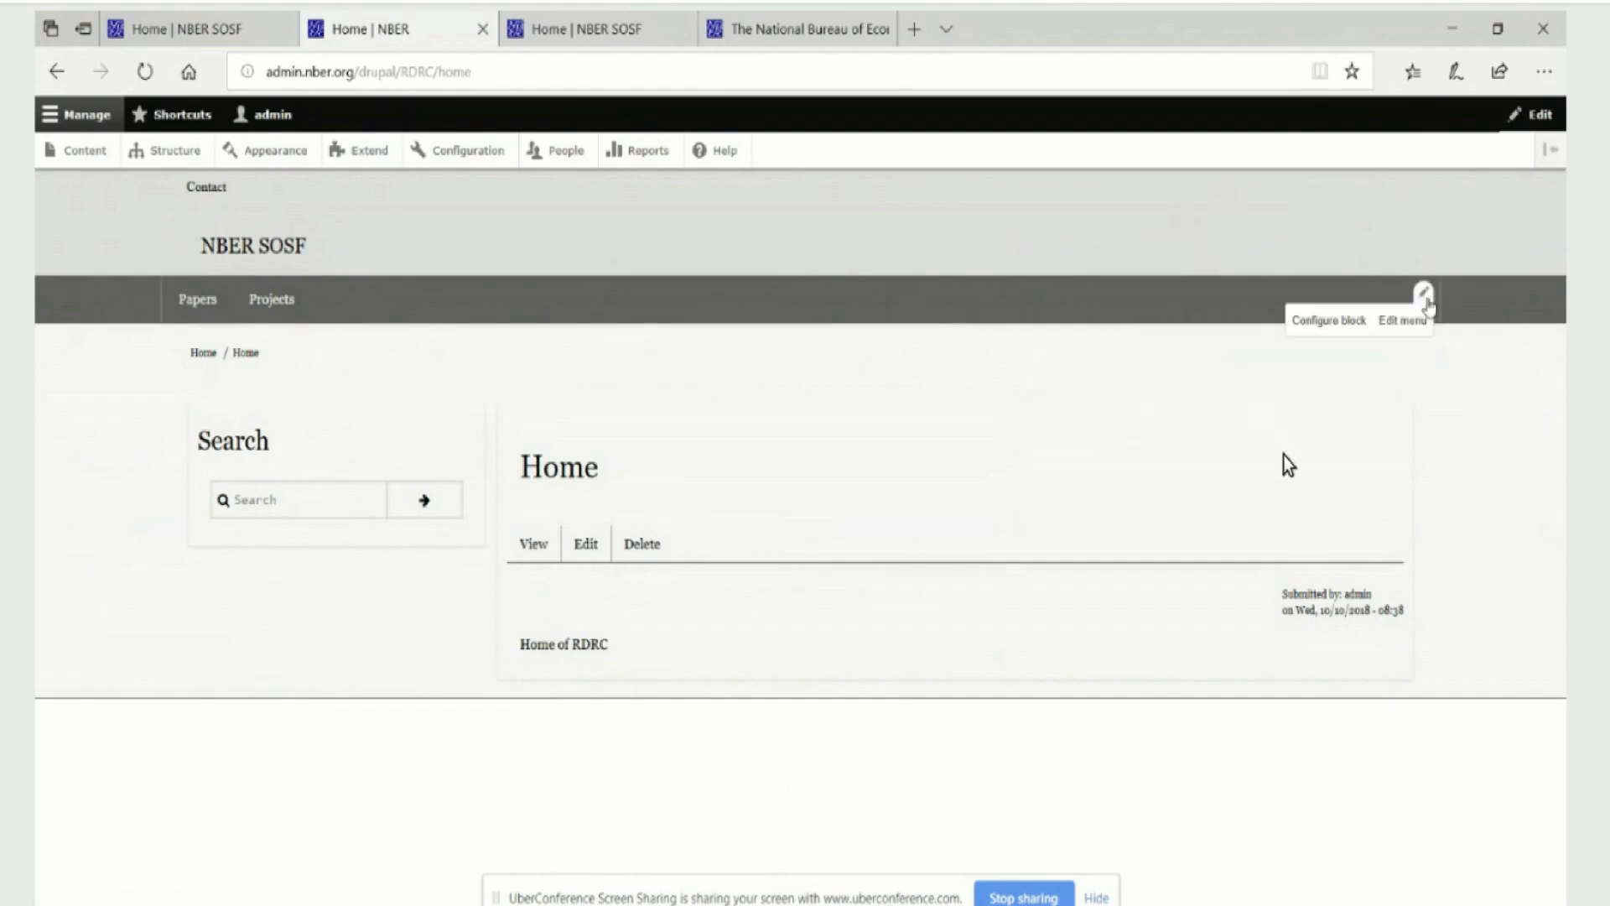
click(1415, 322)
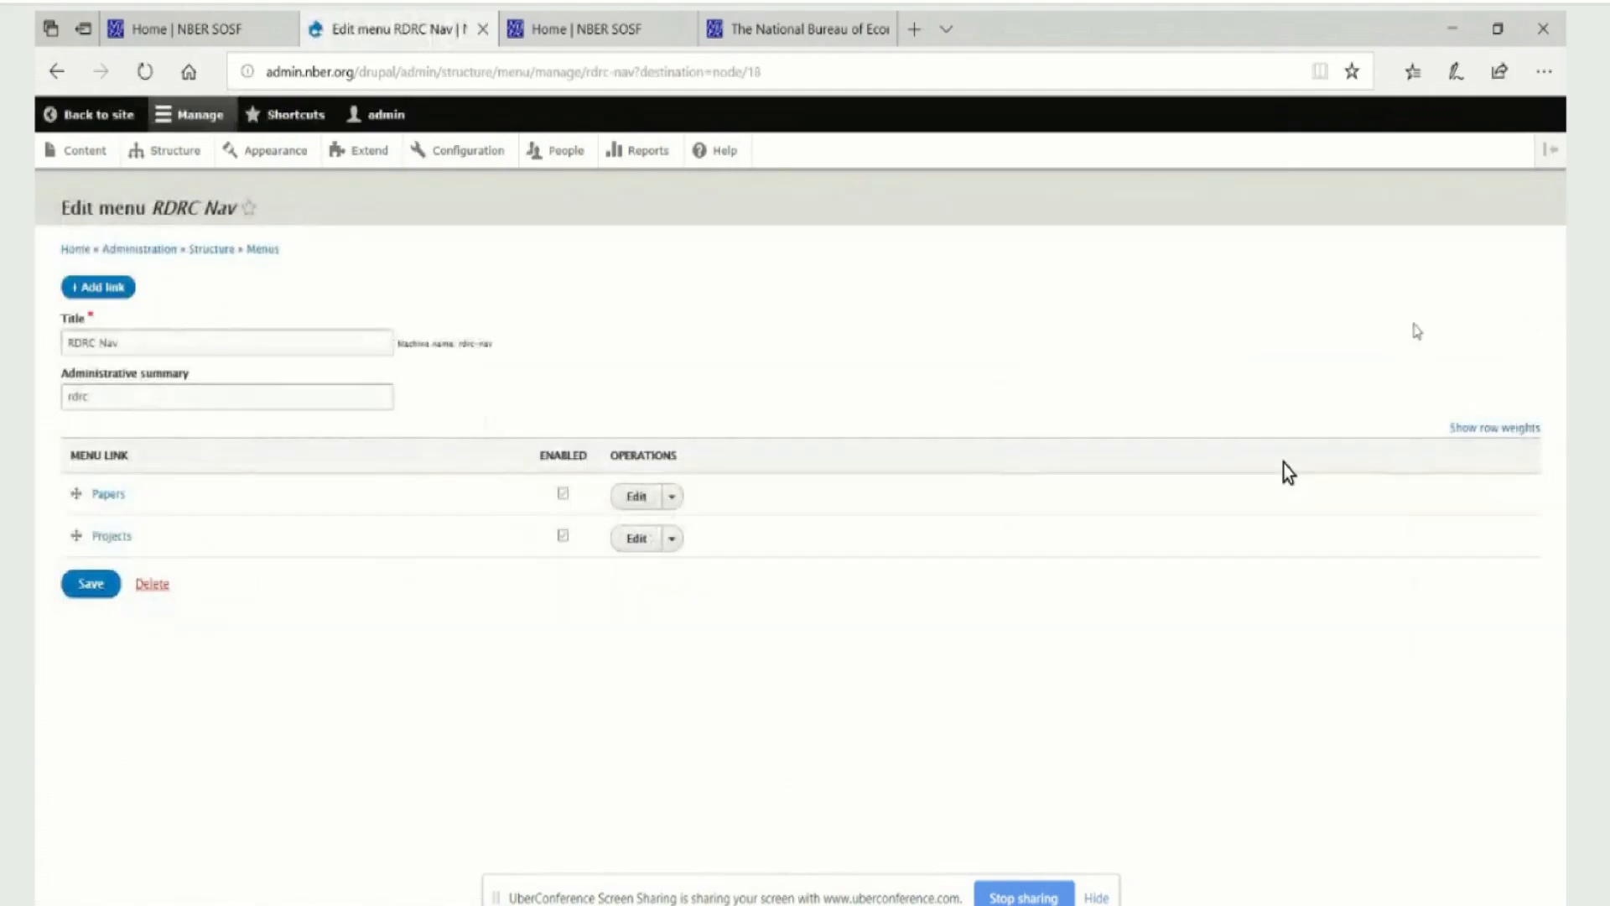
click(121, 290)
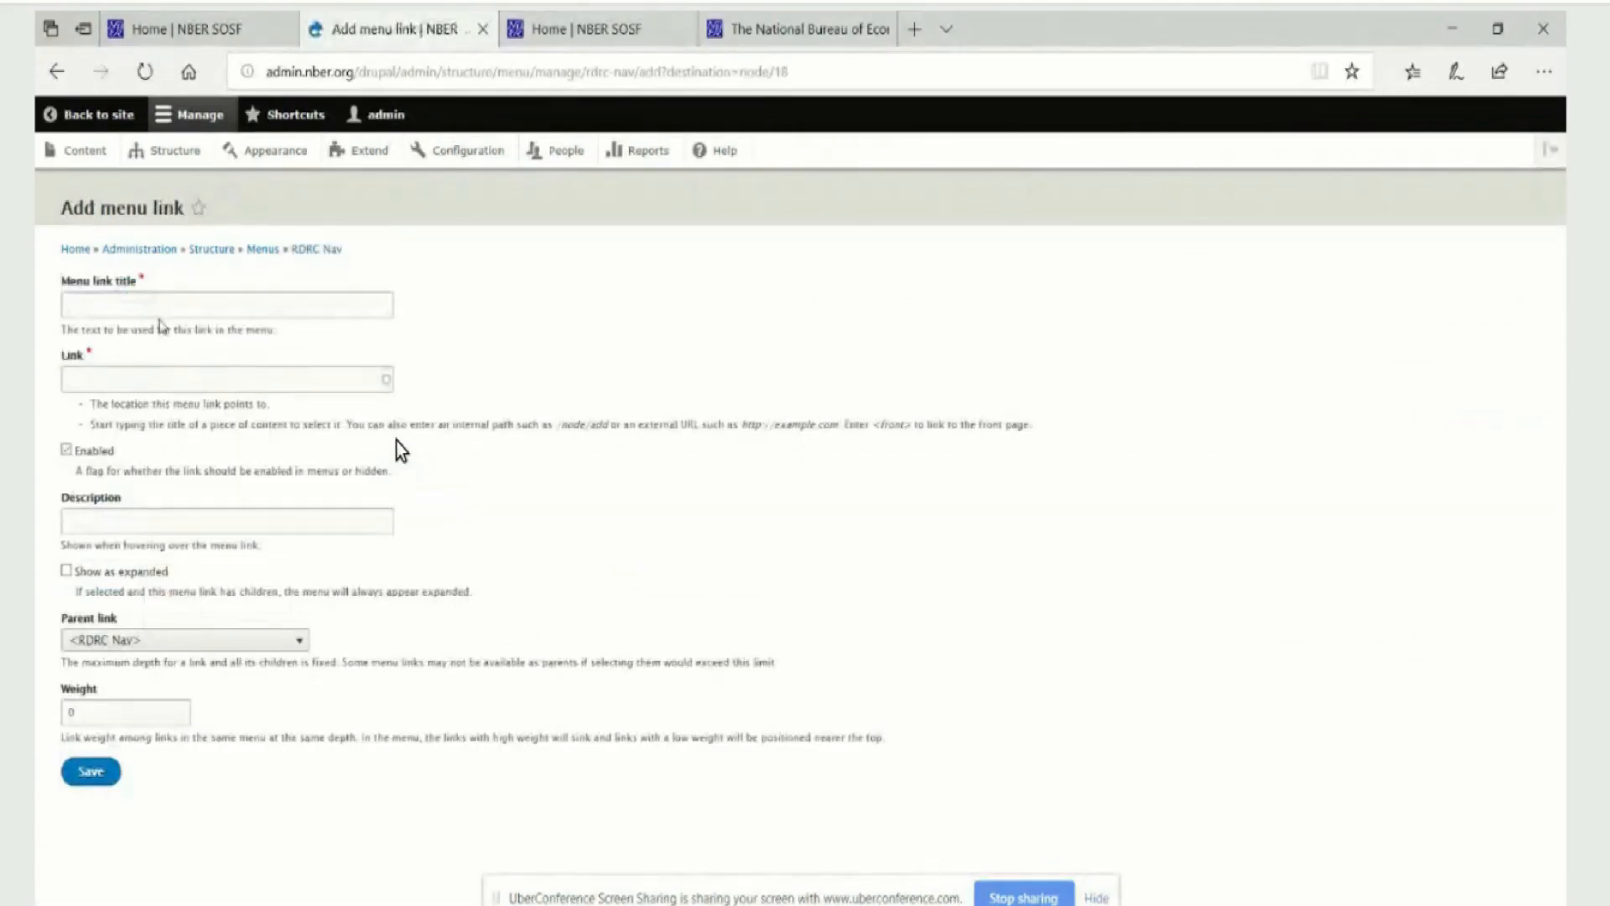
click(132, 306)
text(Home)
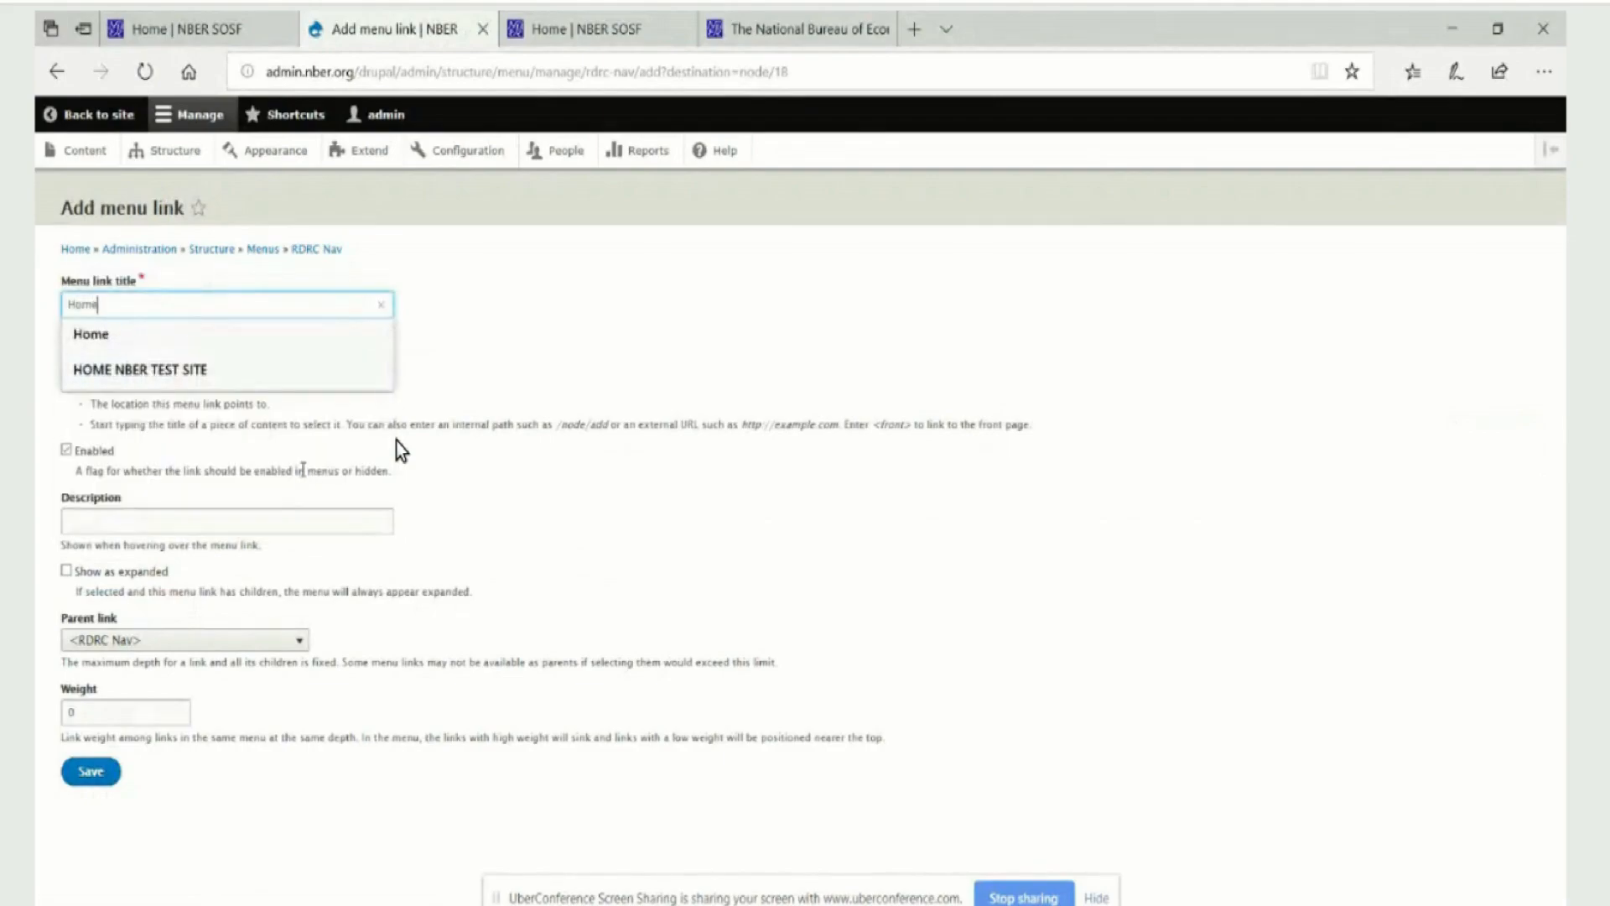
key(Tab)
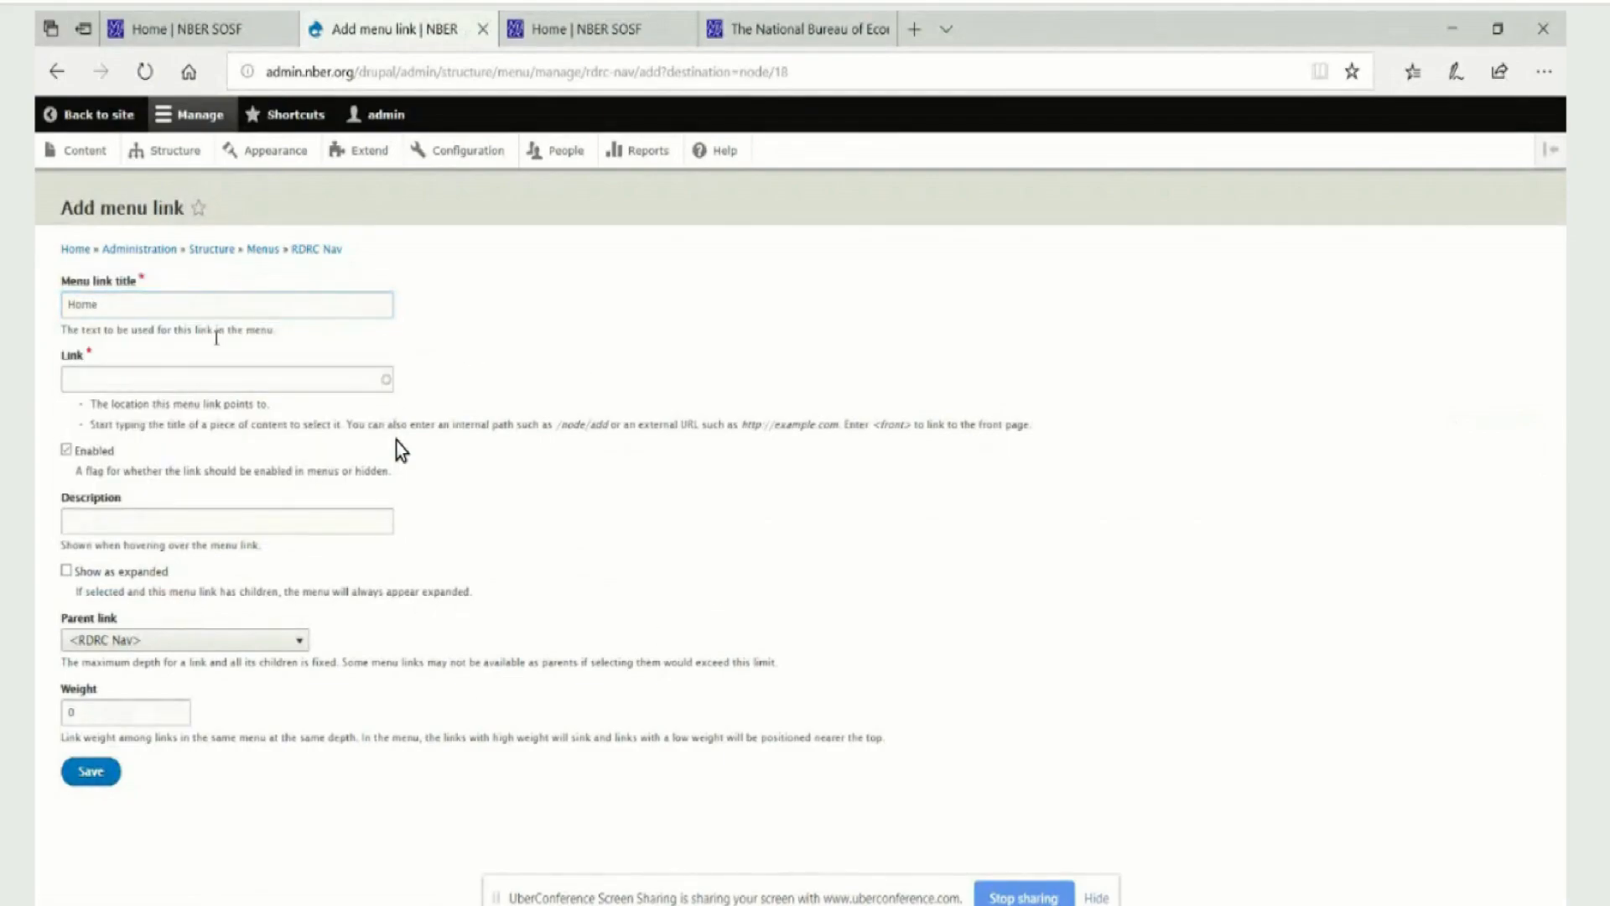
text(<fro)
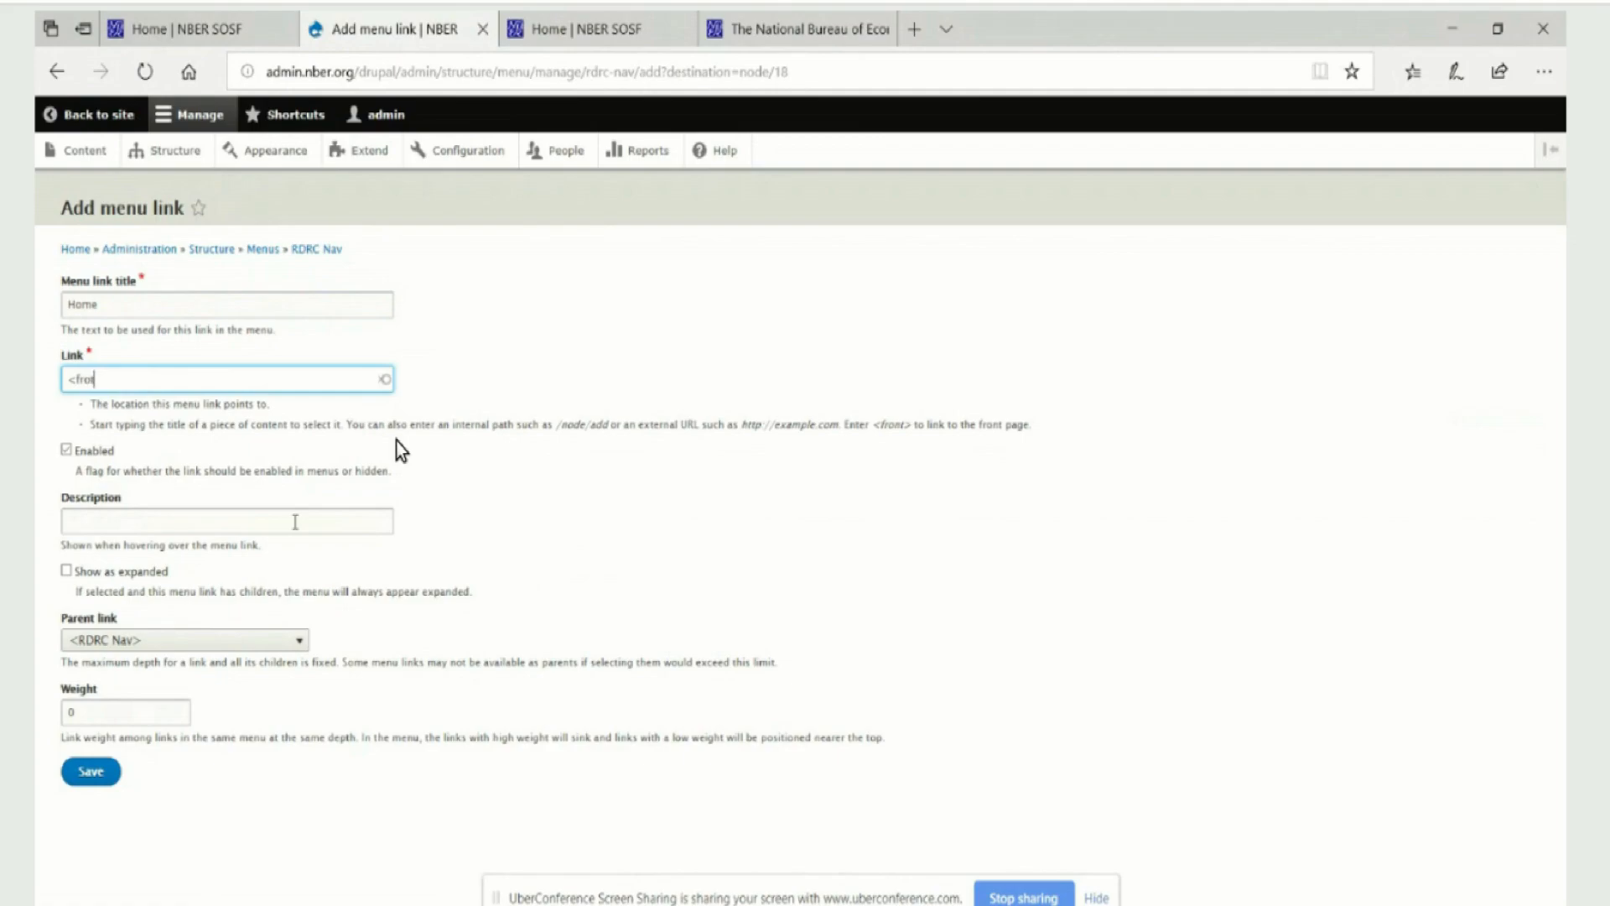
text(nt)
key(BackSpace)
key(BackSpace)
key(BackSpace)
key(BackSpace)
key(BackSpace)
key(BackSpace)
click(810, 302)
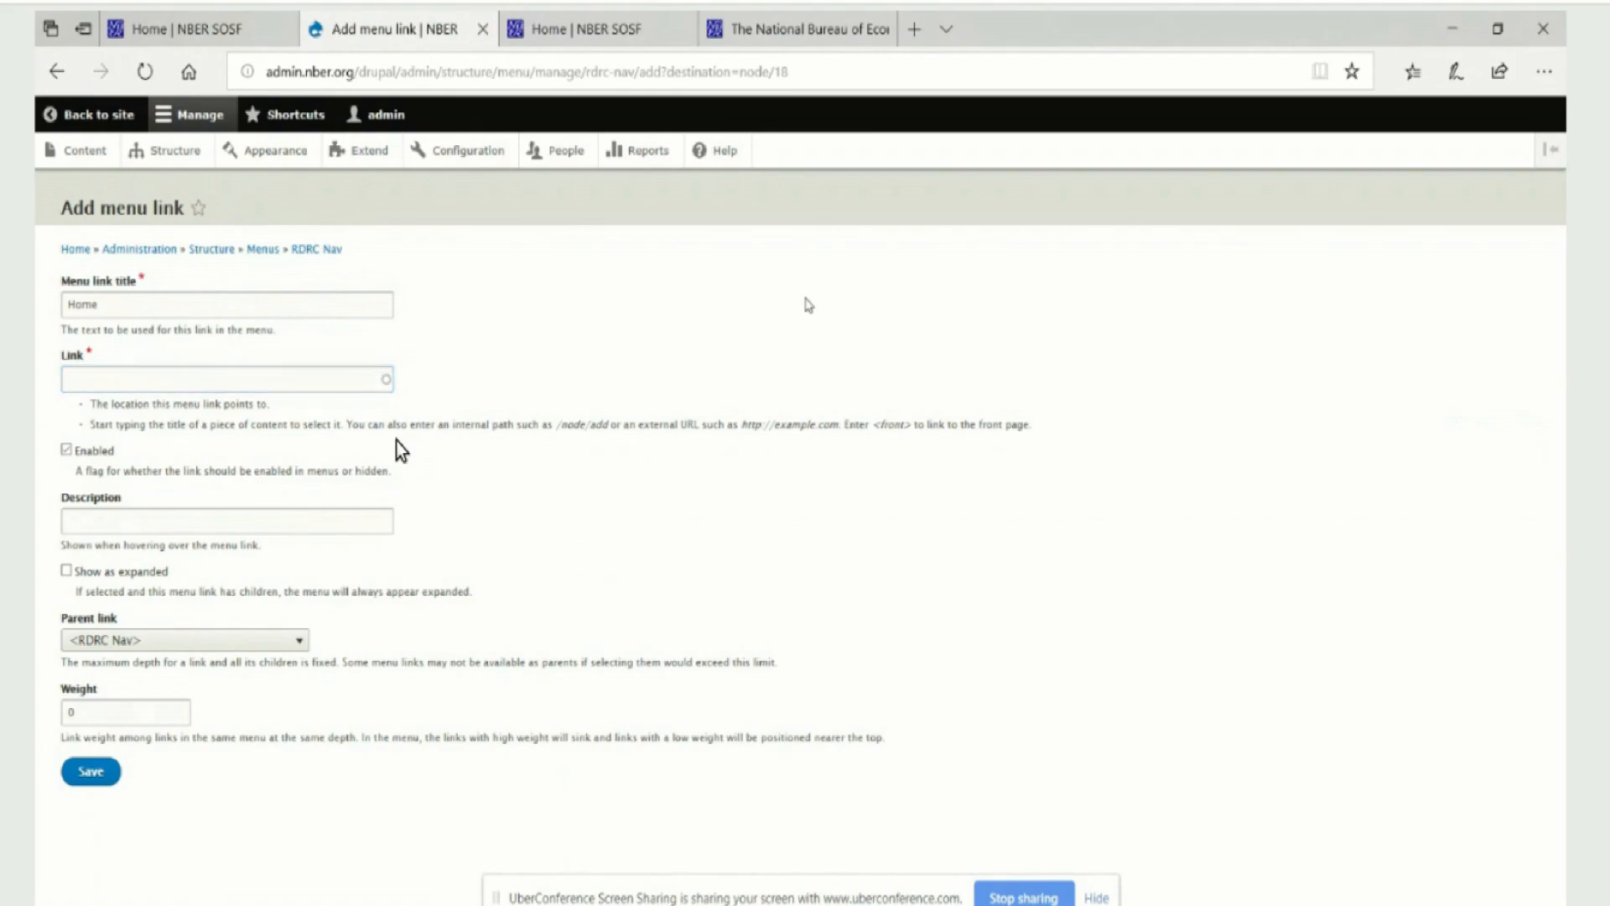
Set the Home menu link's target to /drupal/rdrc/home and save the link
click(99, 380)
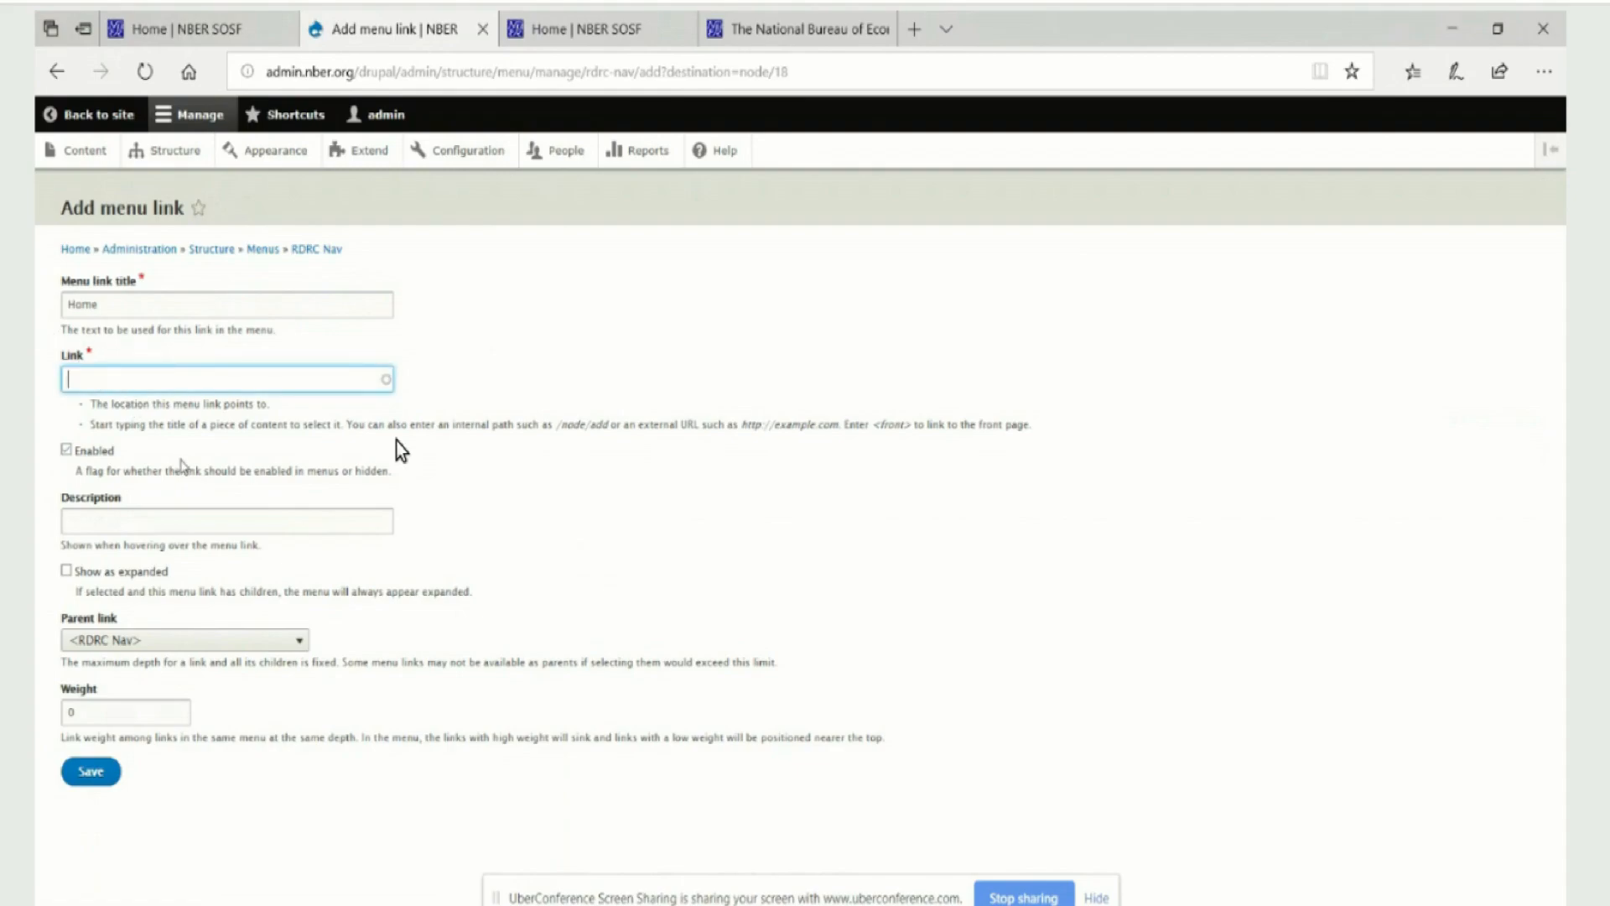
text(/drupal/home)
key(BackSpace)
key(BackSpace)
key(BackSpace)
key(BackSpace)
text(rdrc/home)
click(82, 776)
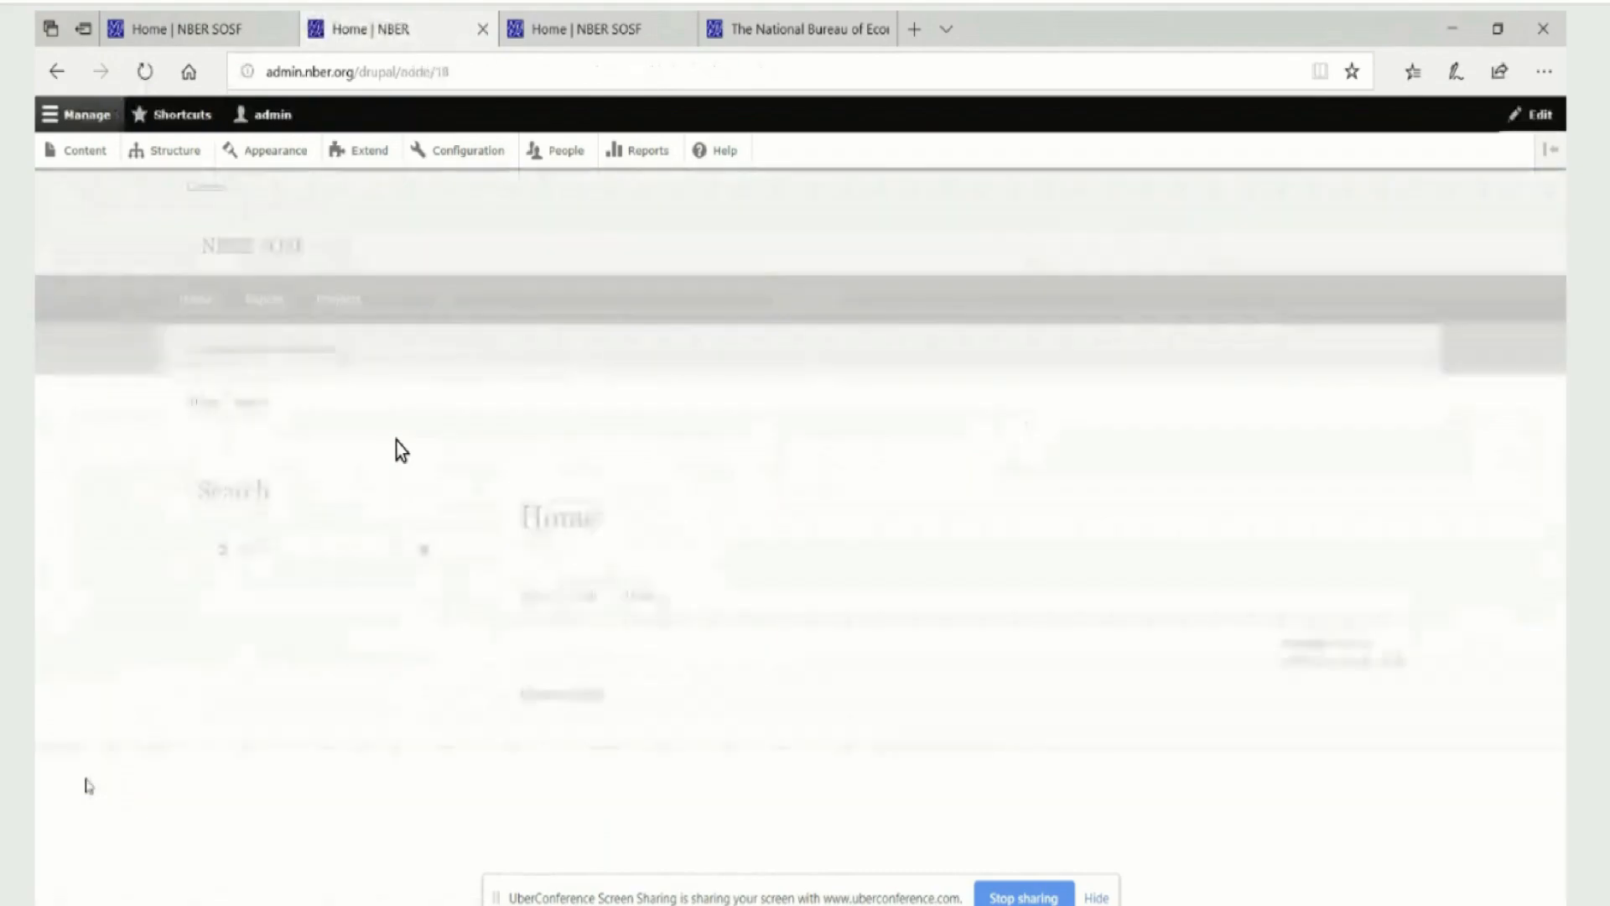
Test the new Home link in the navigation bar and return to the RDRC Home page
click(193, 301)
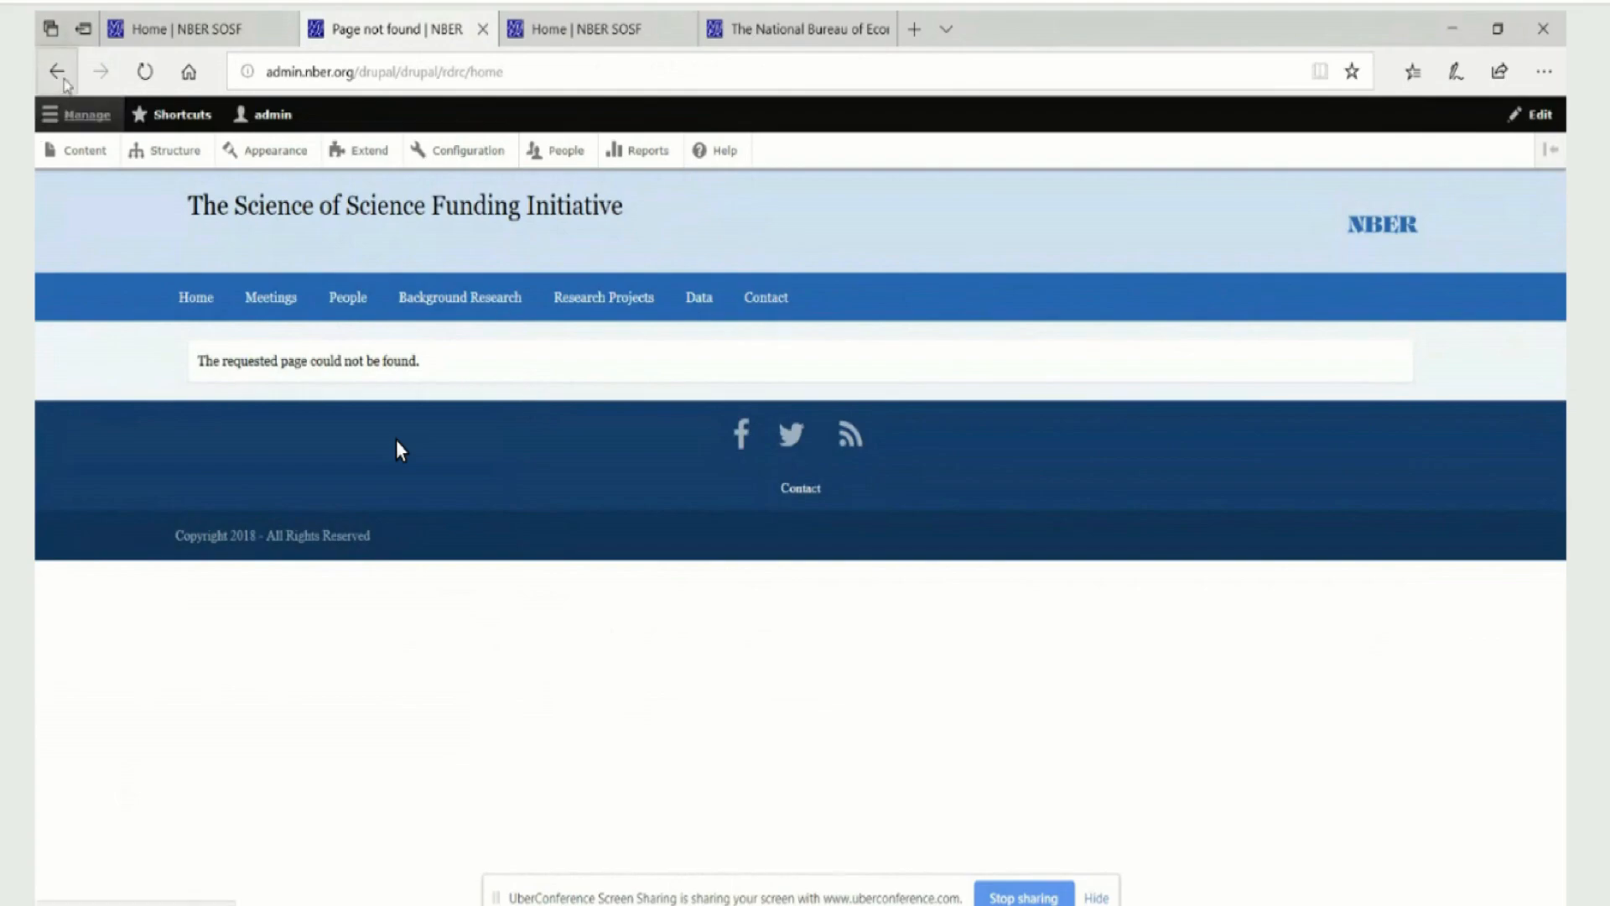
click(56, 72)
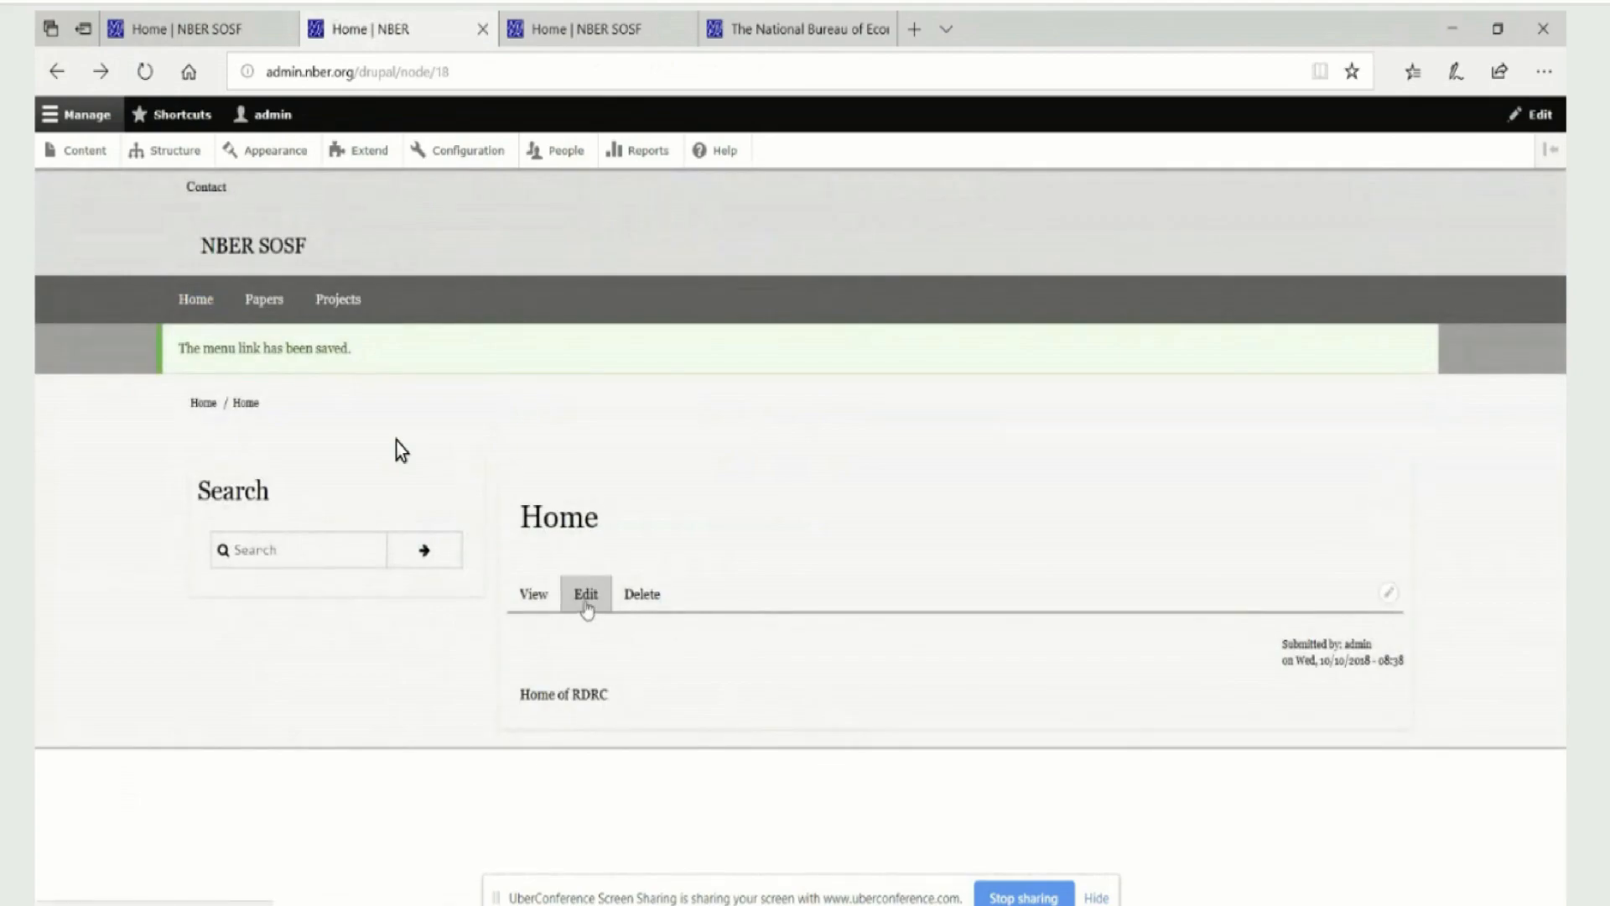
click(586, 604)
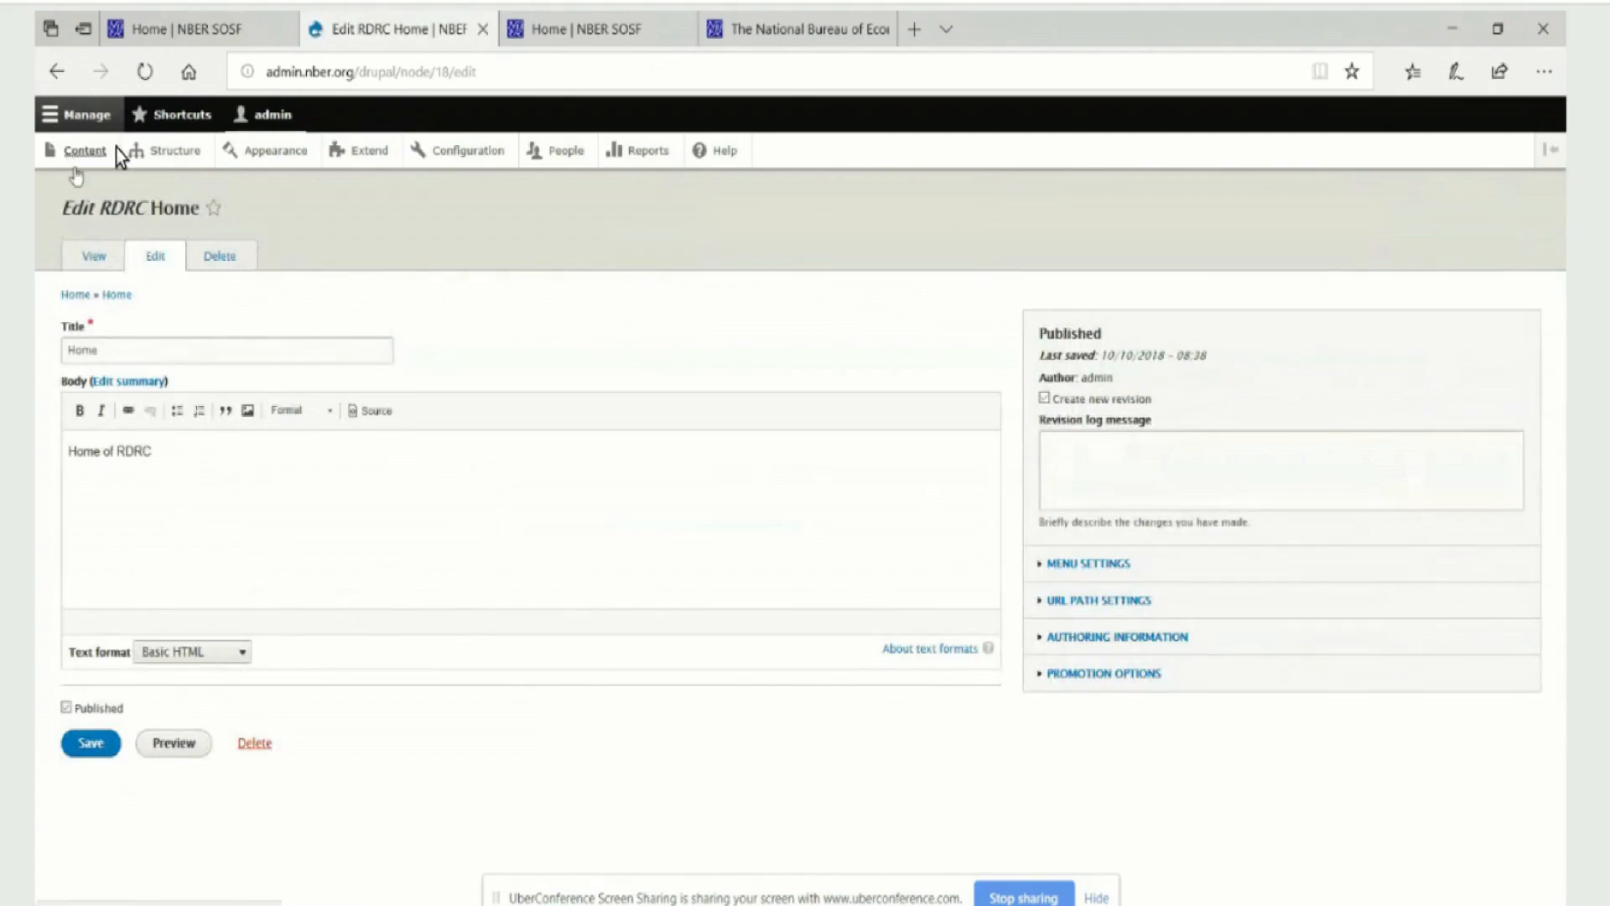
key(alt+Left)
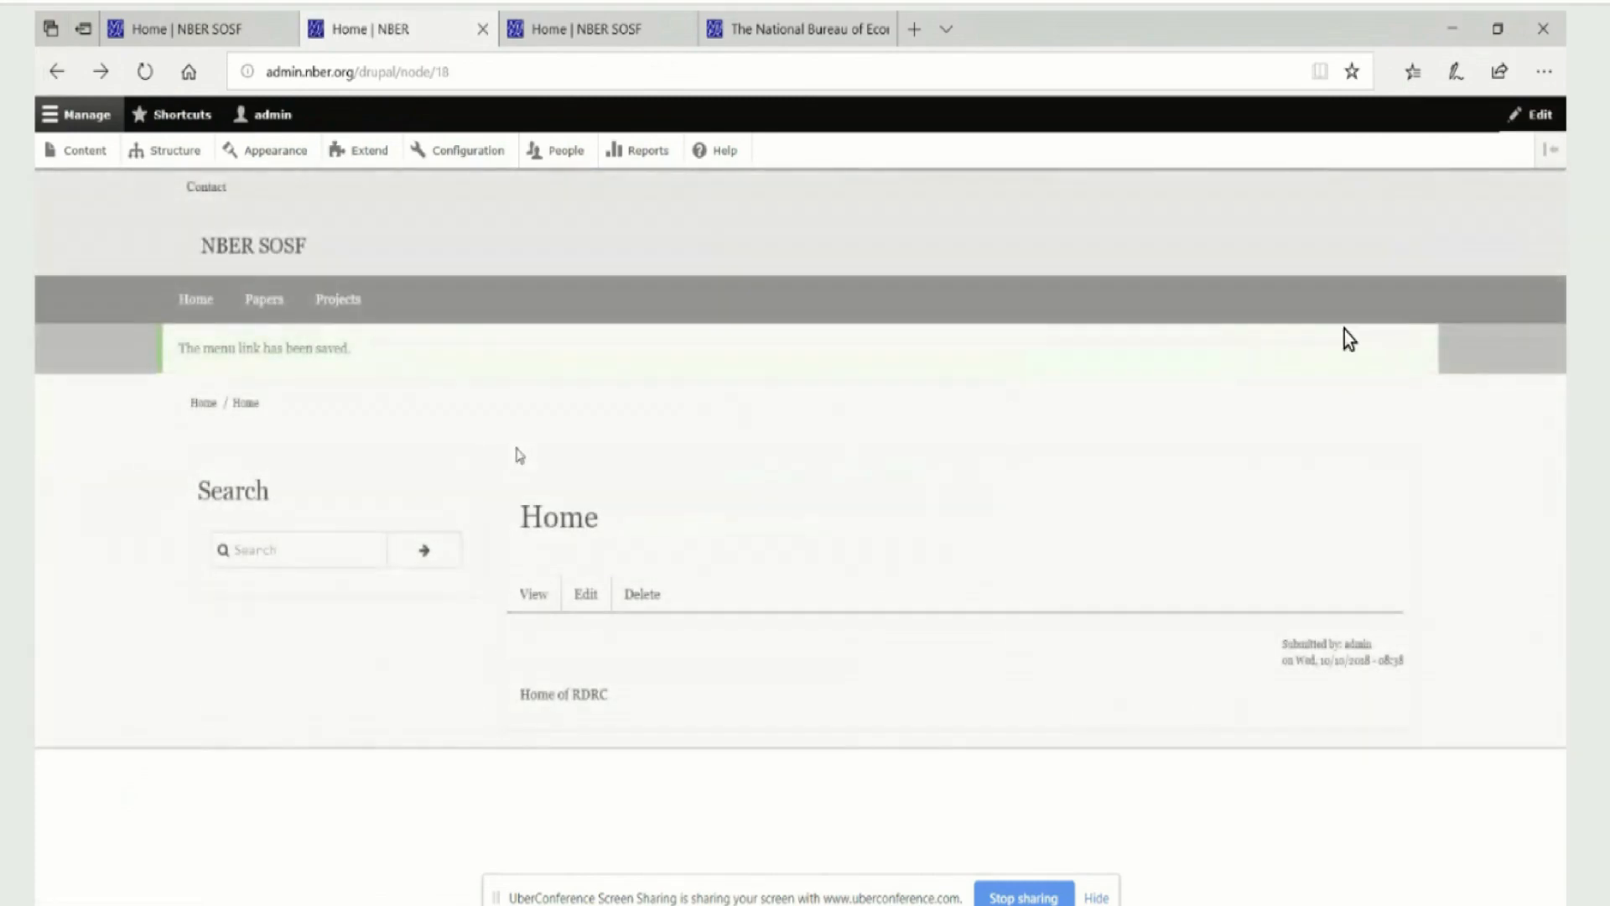
Change the RDRC Nav Home link's target to /rdrc/home, save it, and test the link from the refreshed page
click(1423, 293)
click(1408, 326)
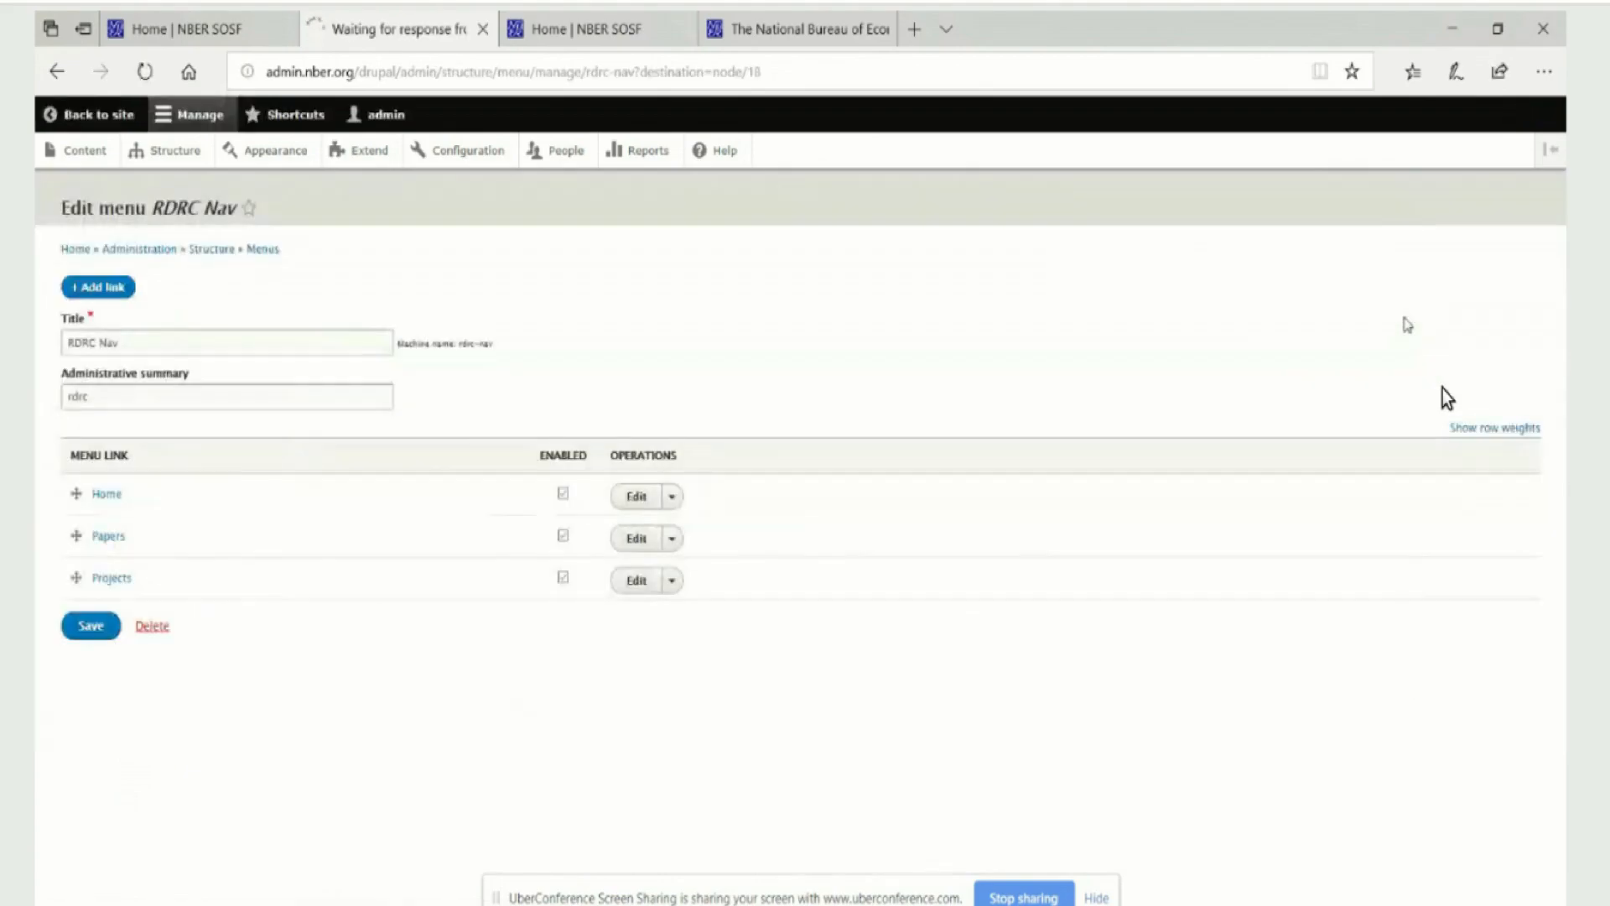
click(639, 496)
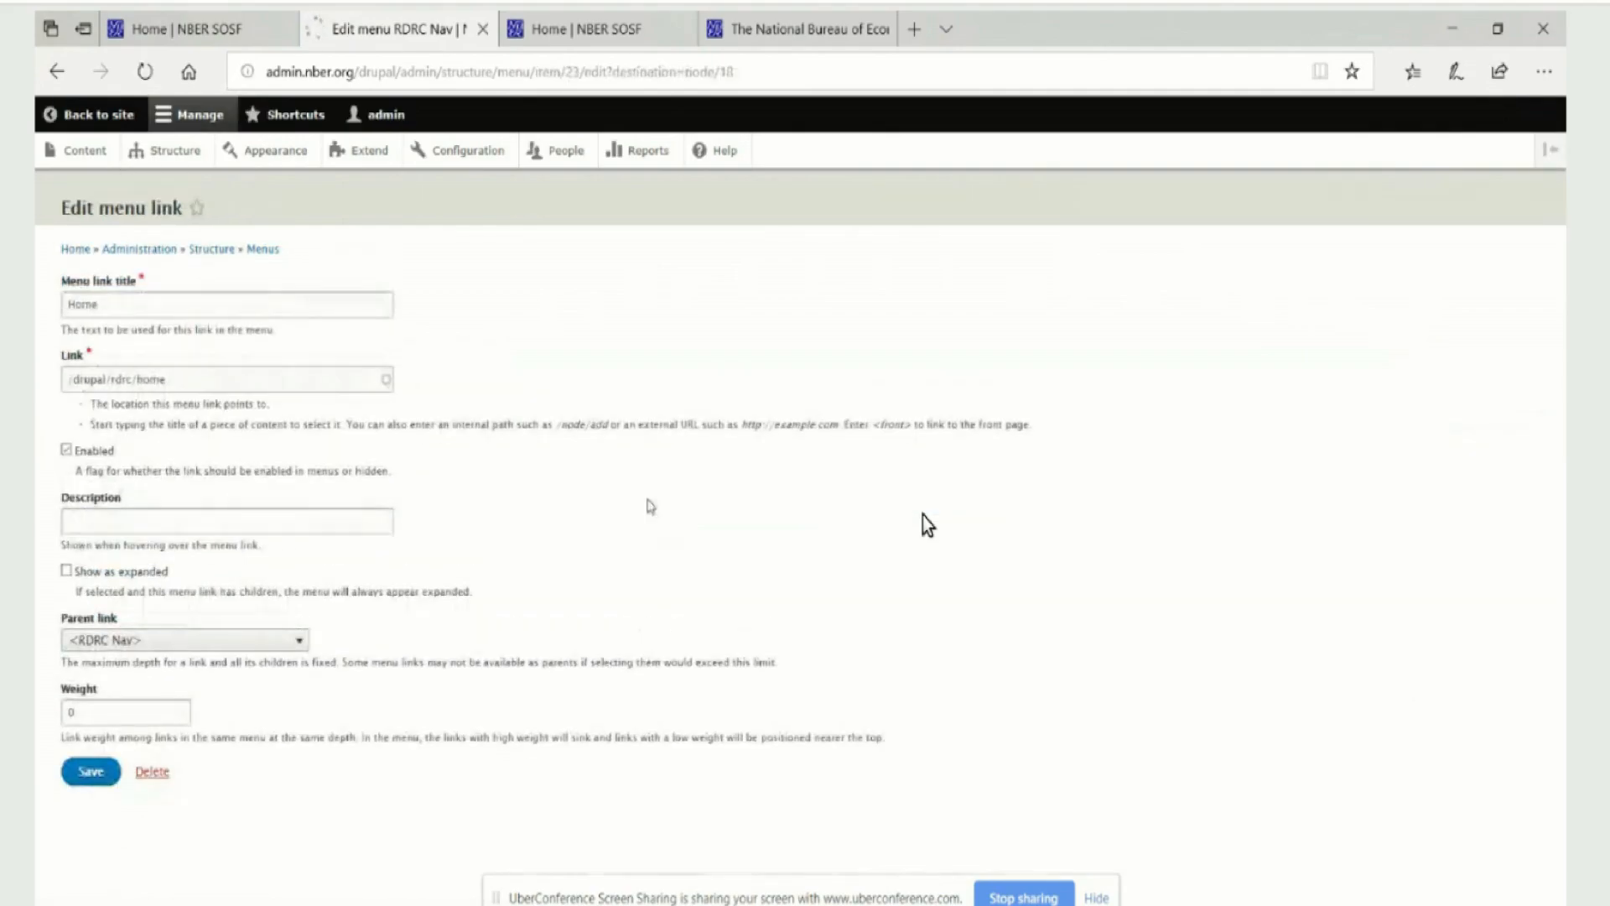
drag(106, 382, 40, 381)
key(BackSpace)
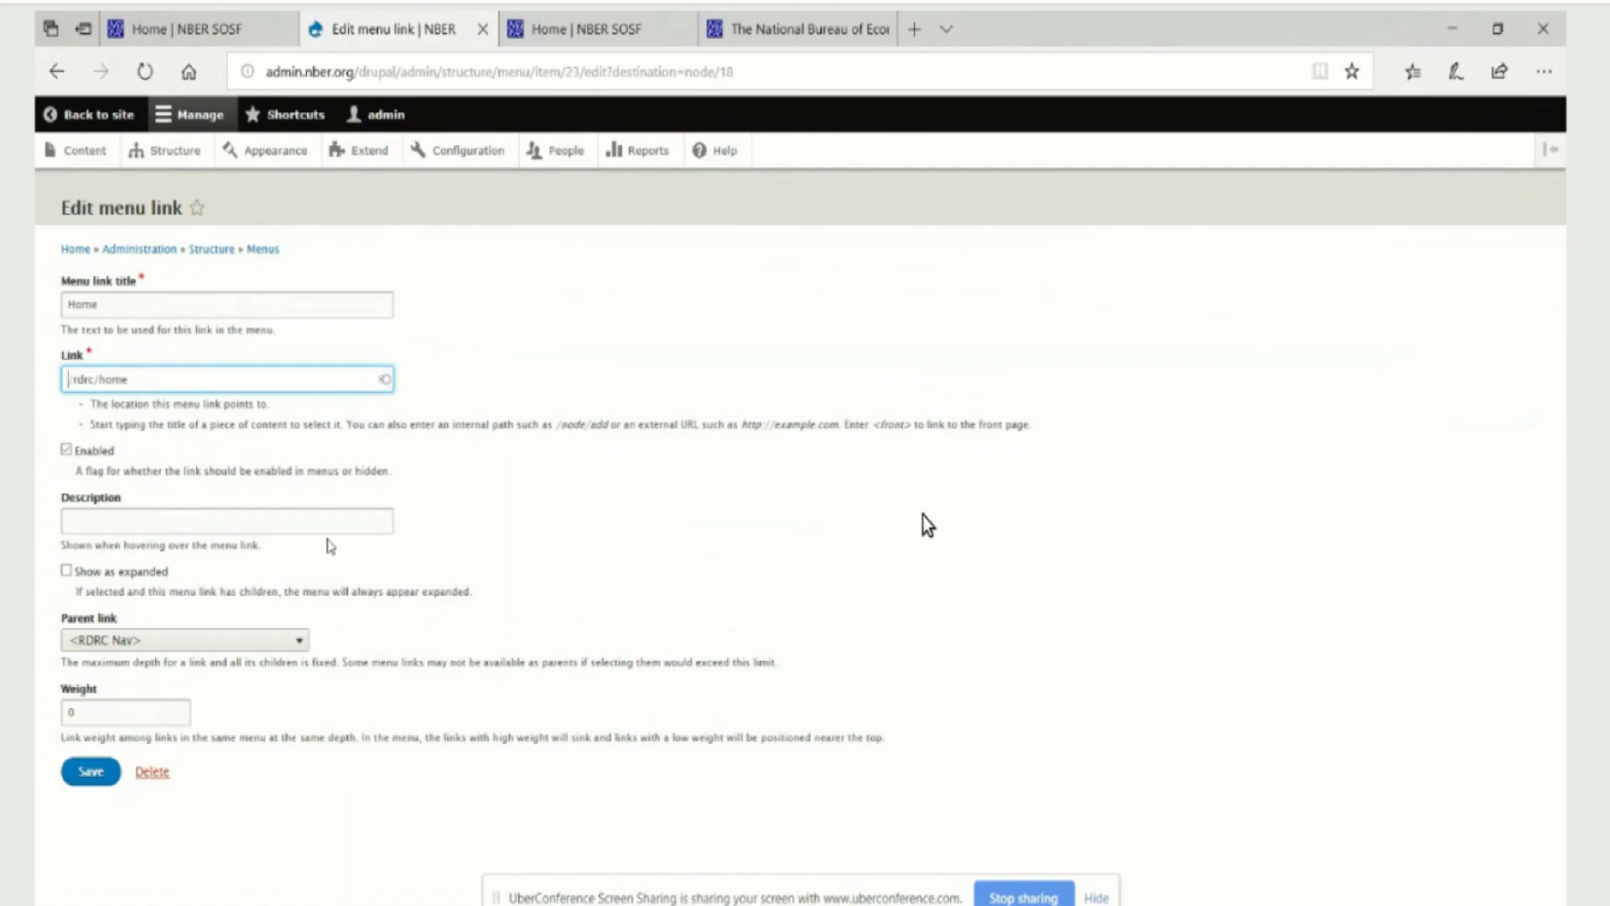
click(89, 772)
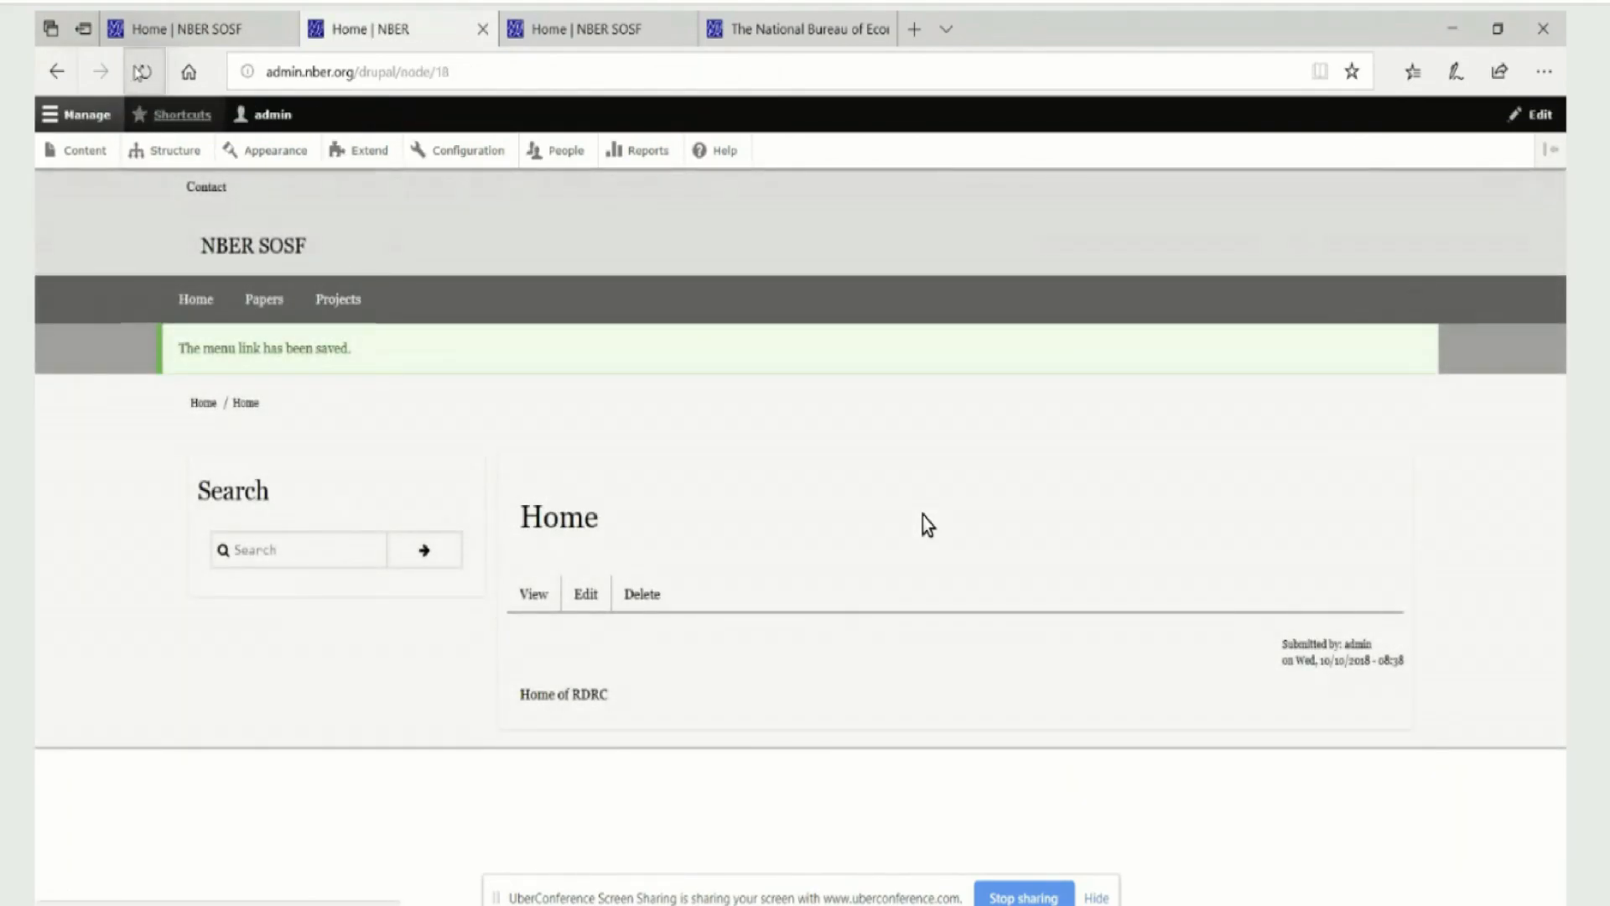
click(145, 72)
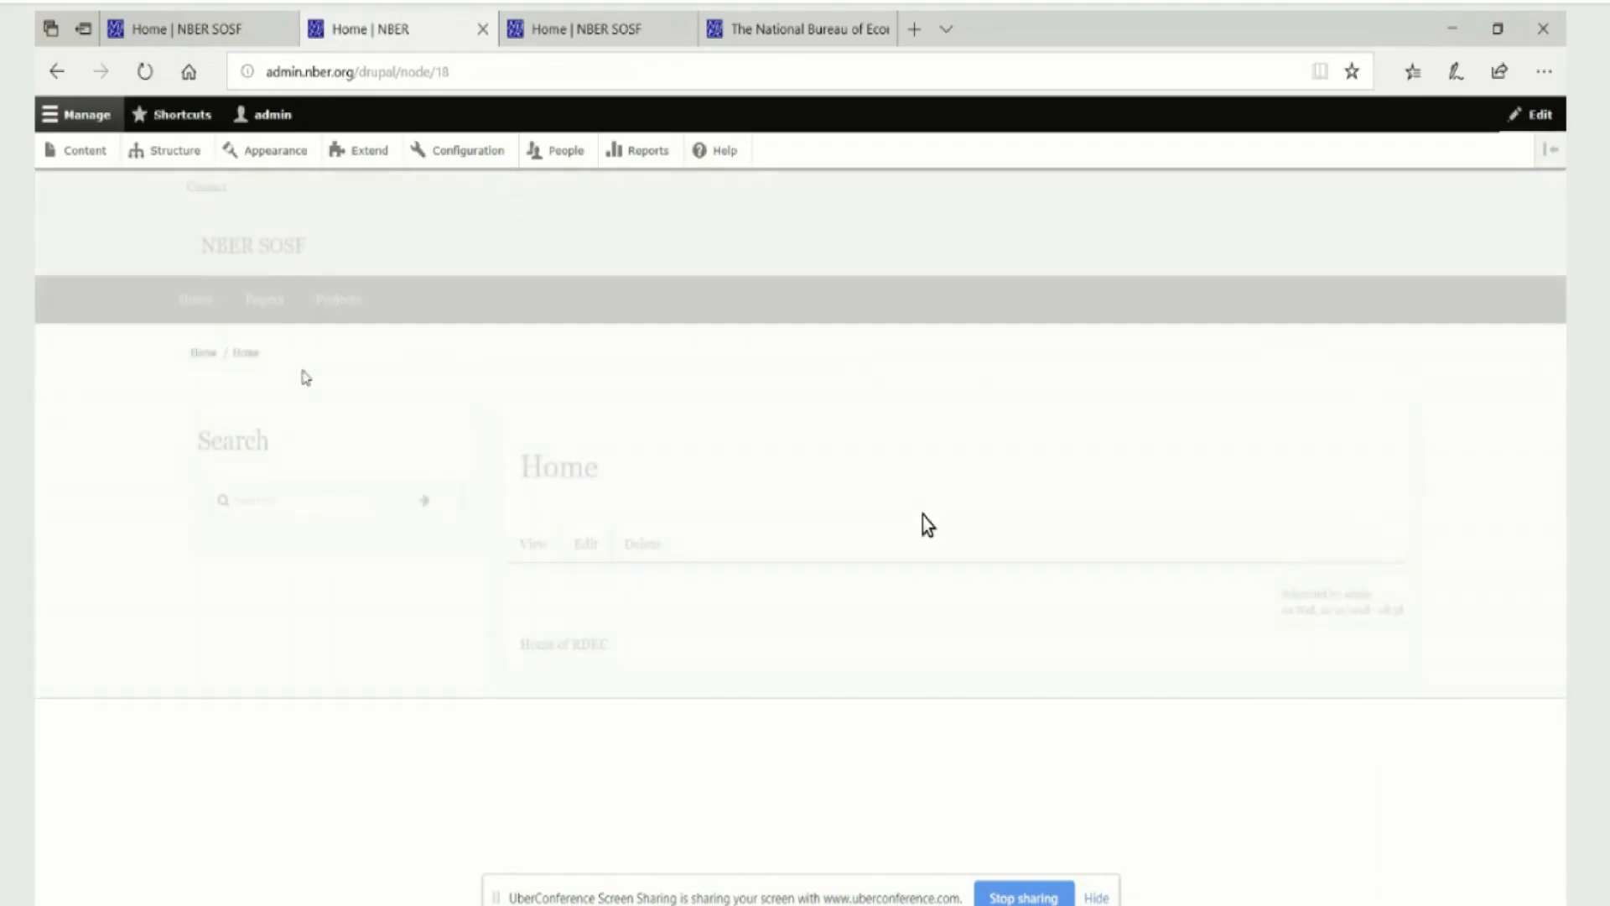
click(197, 303)
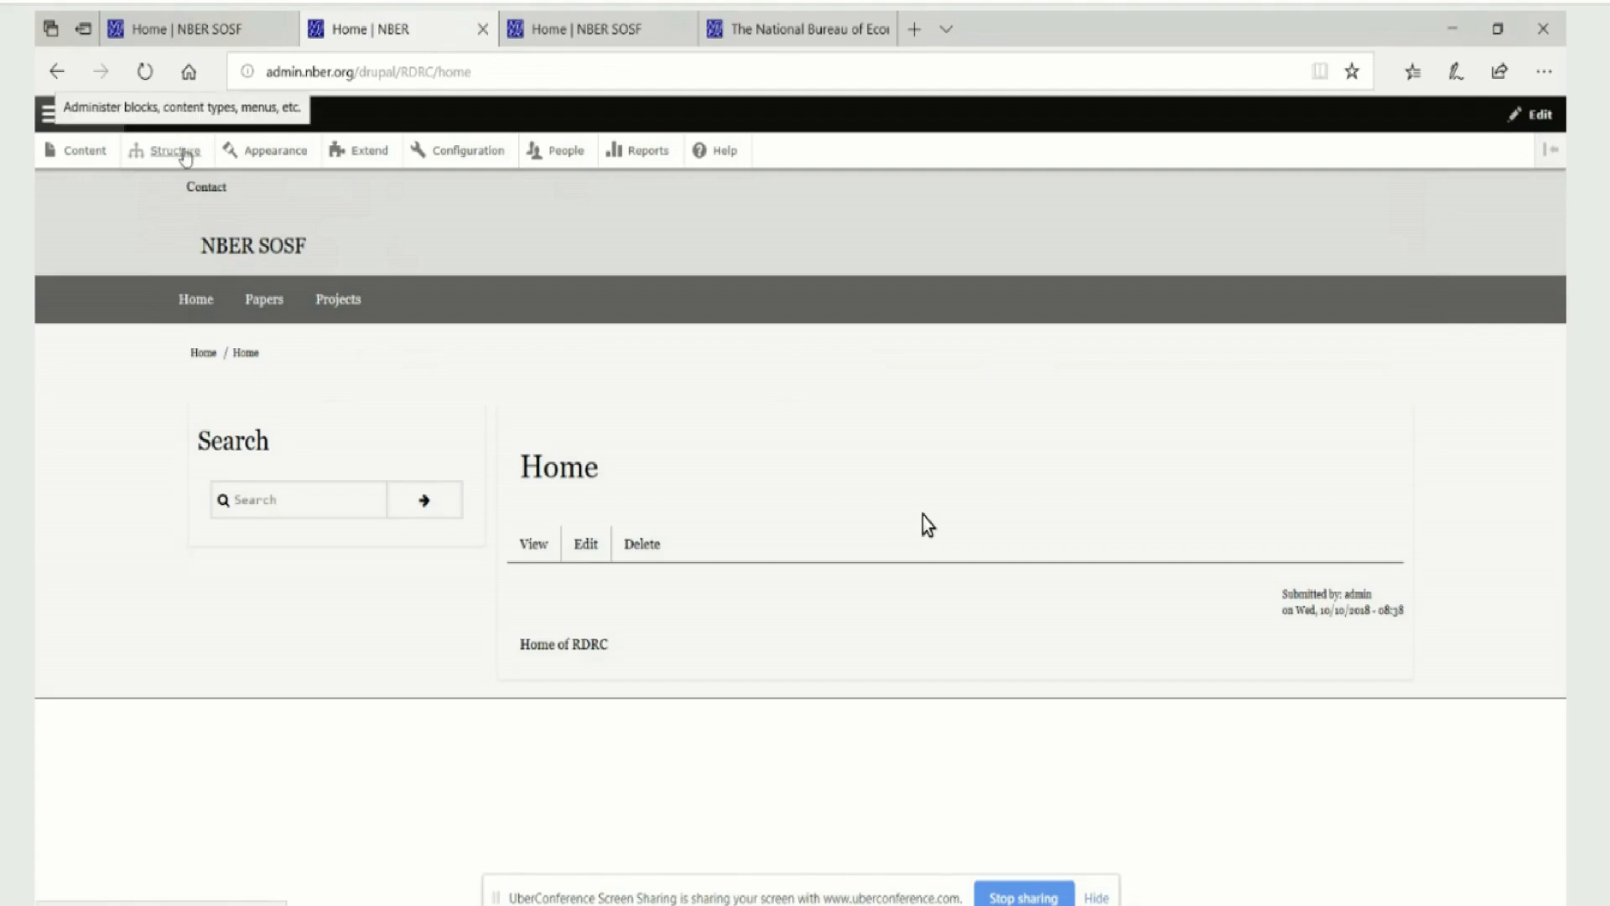
In the Drupal8 W3CSS Subtheme block layout, move the Footer menu block to the Footer Menu Container region
click(183, 154)
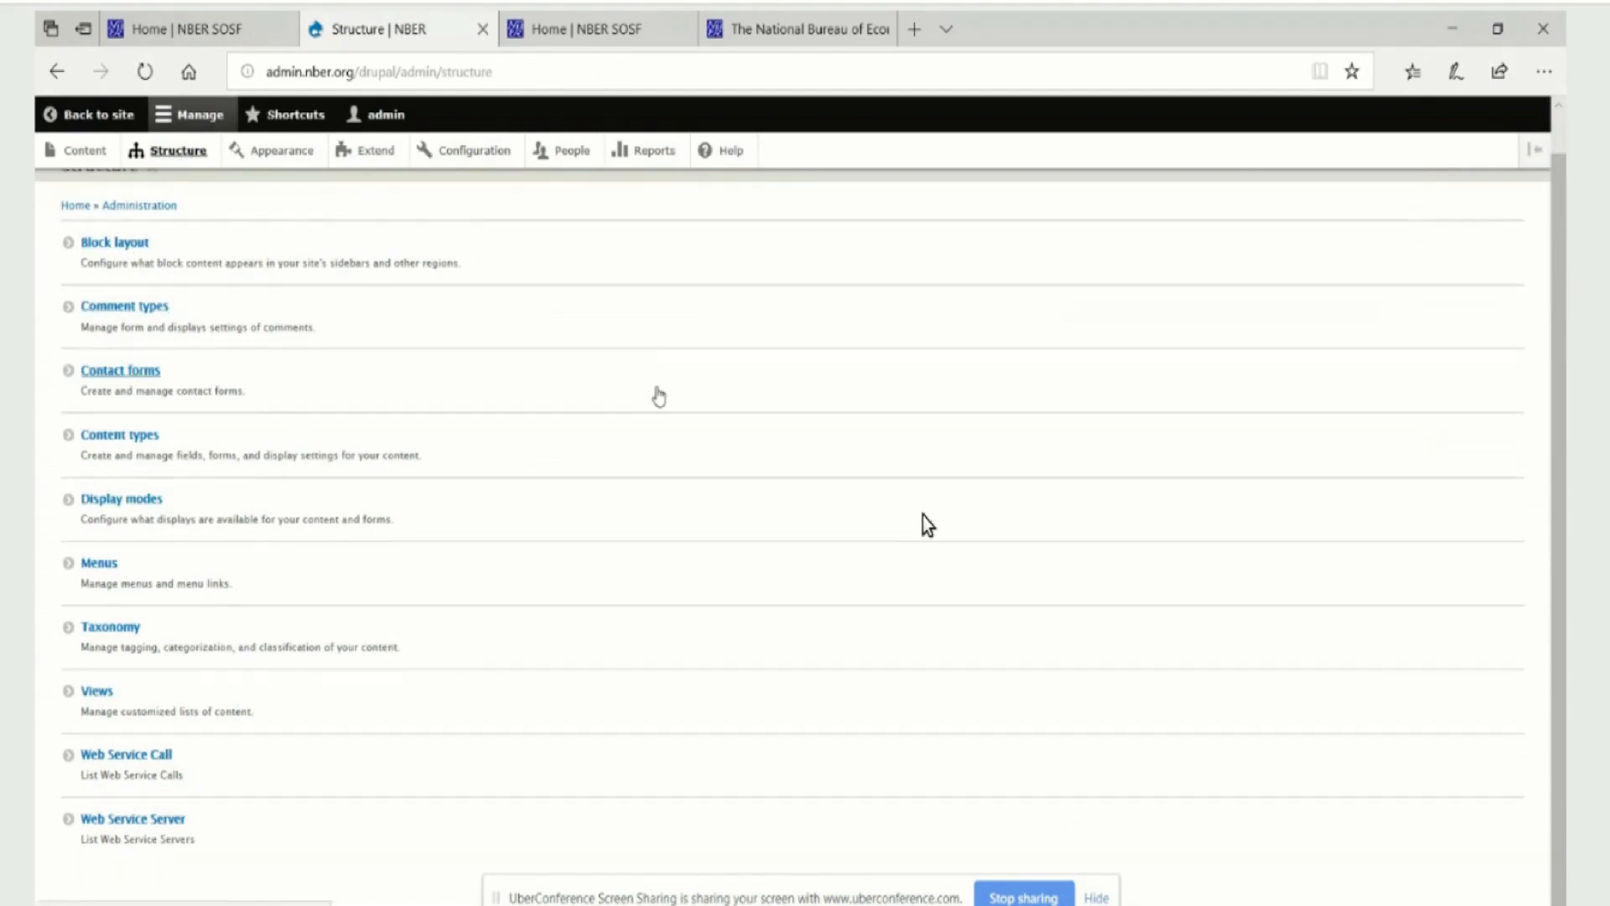
click(146, 289)
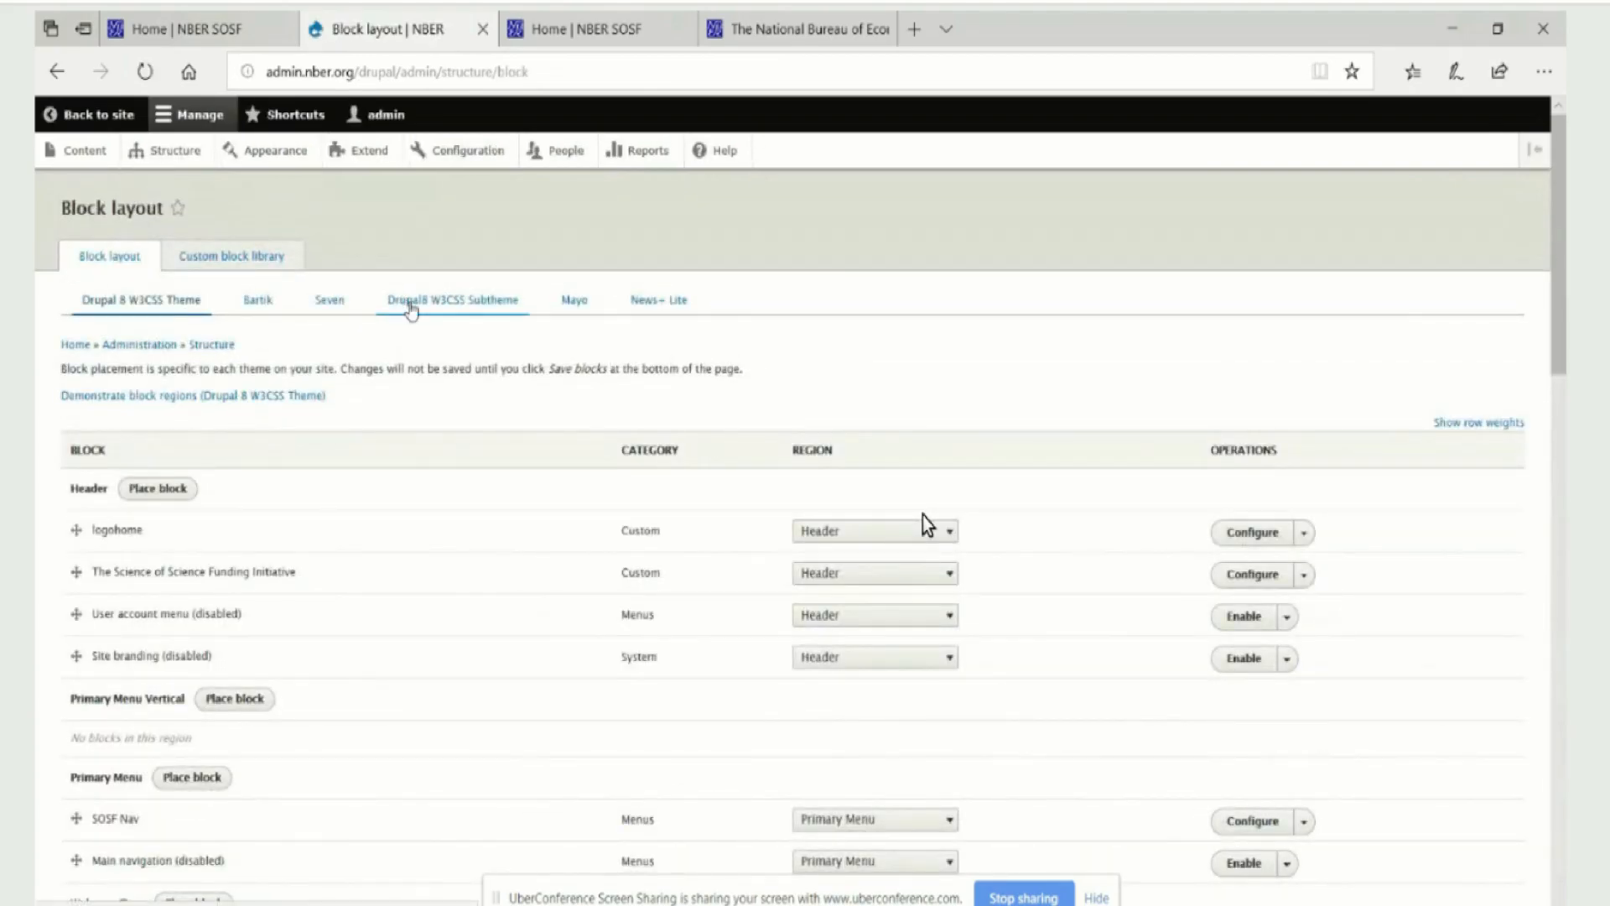
click(428, 303)
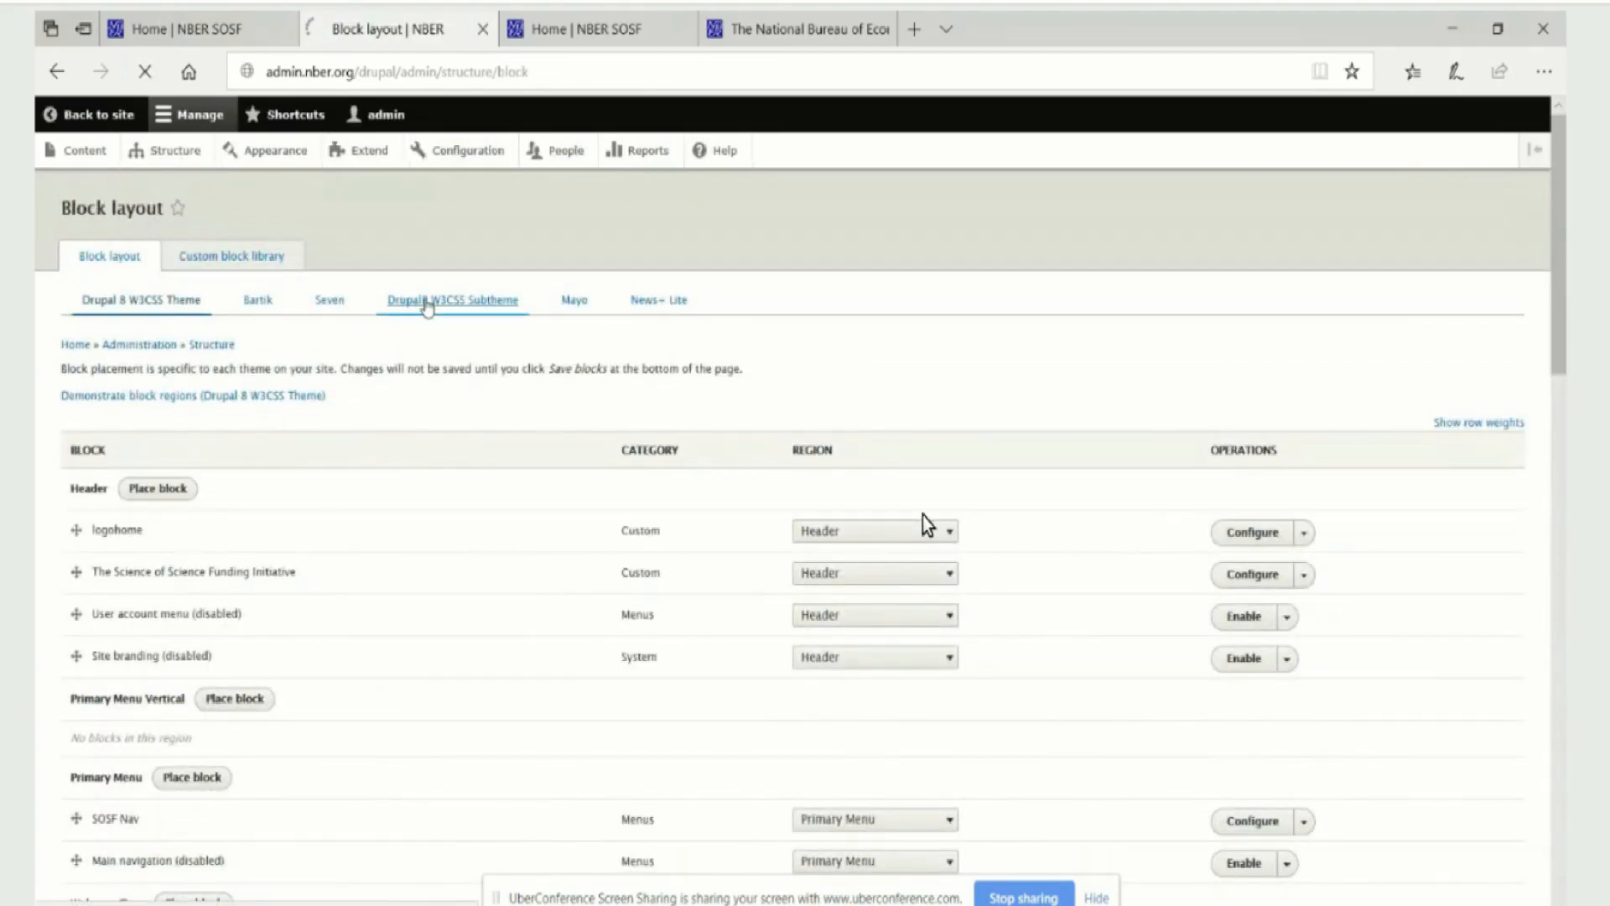
scroll(927, 524, down, 3)
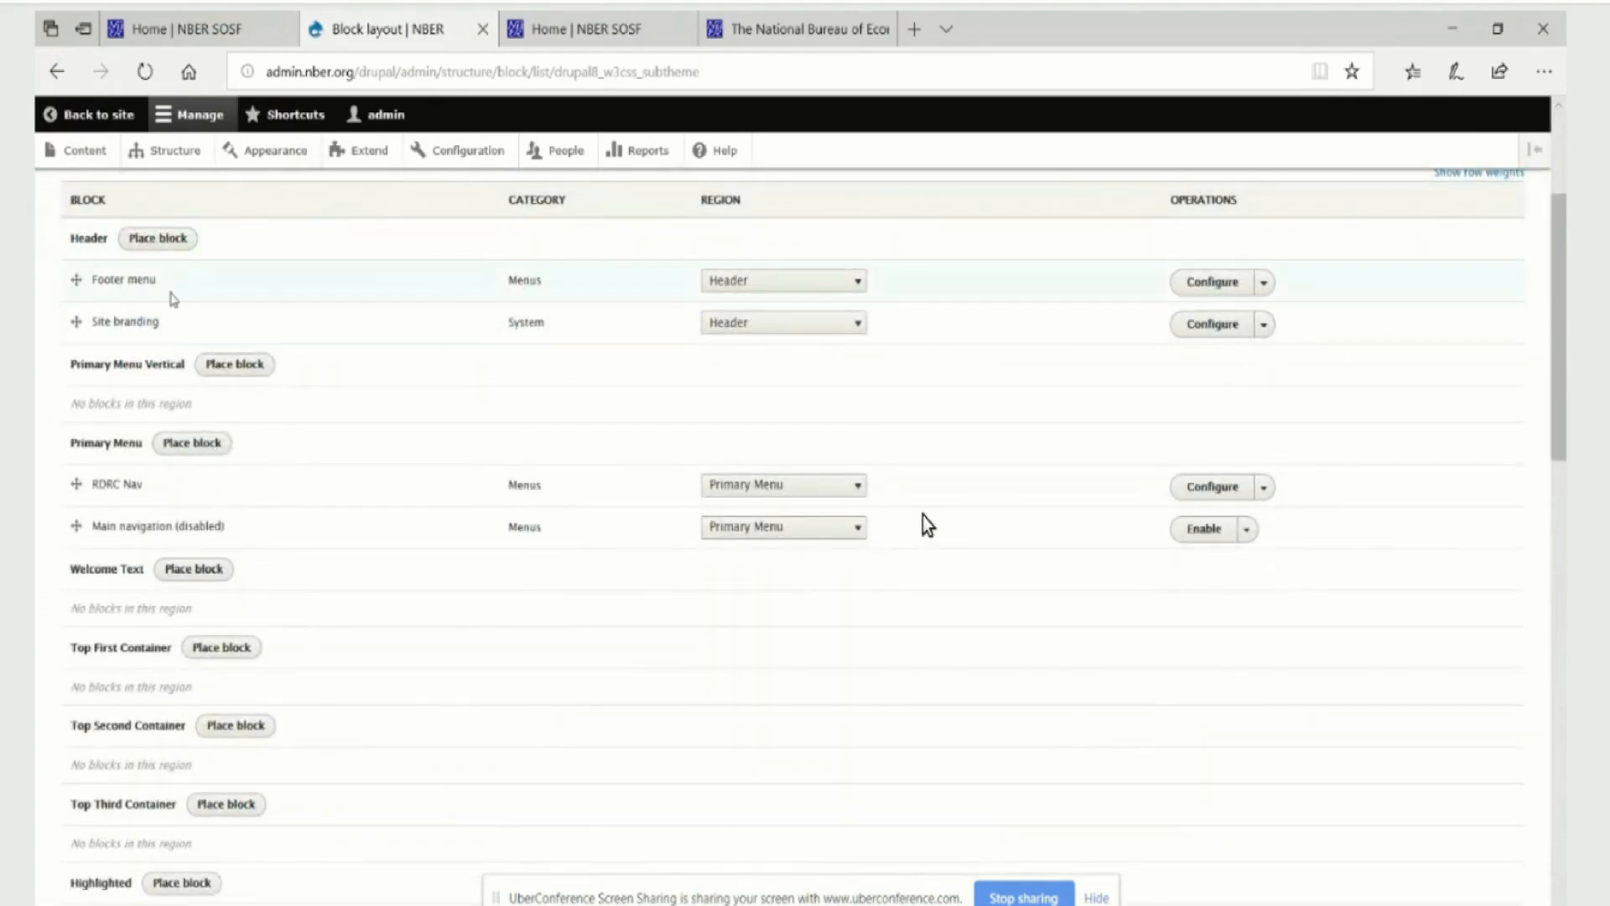
click(859, 285)
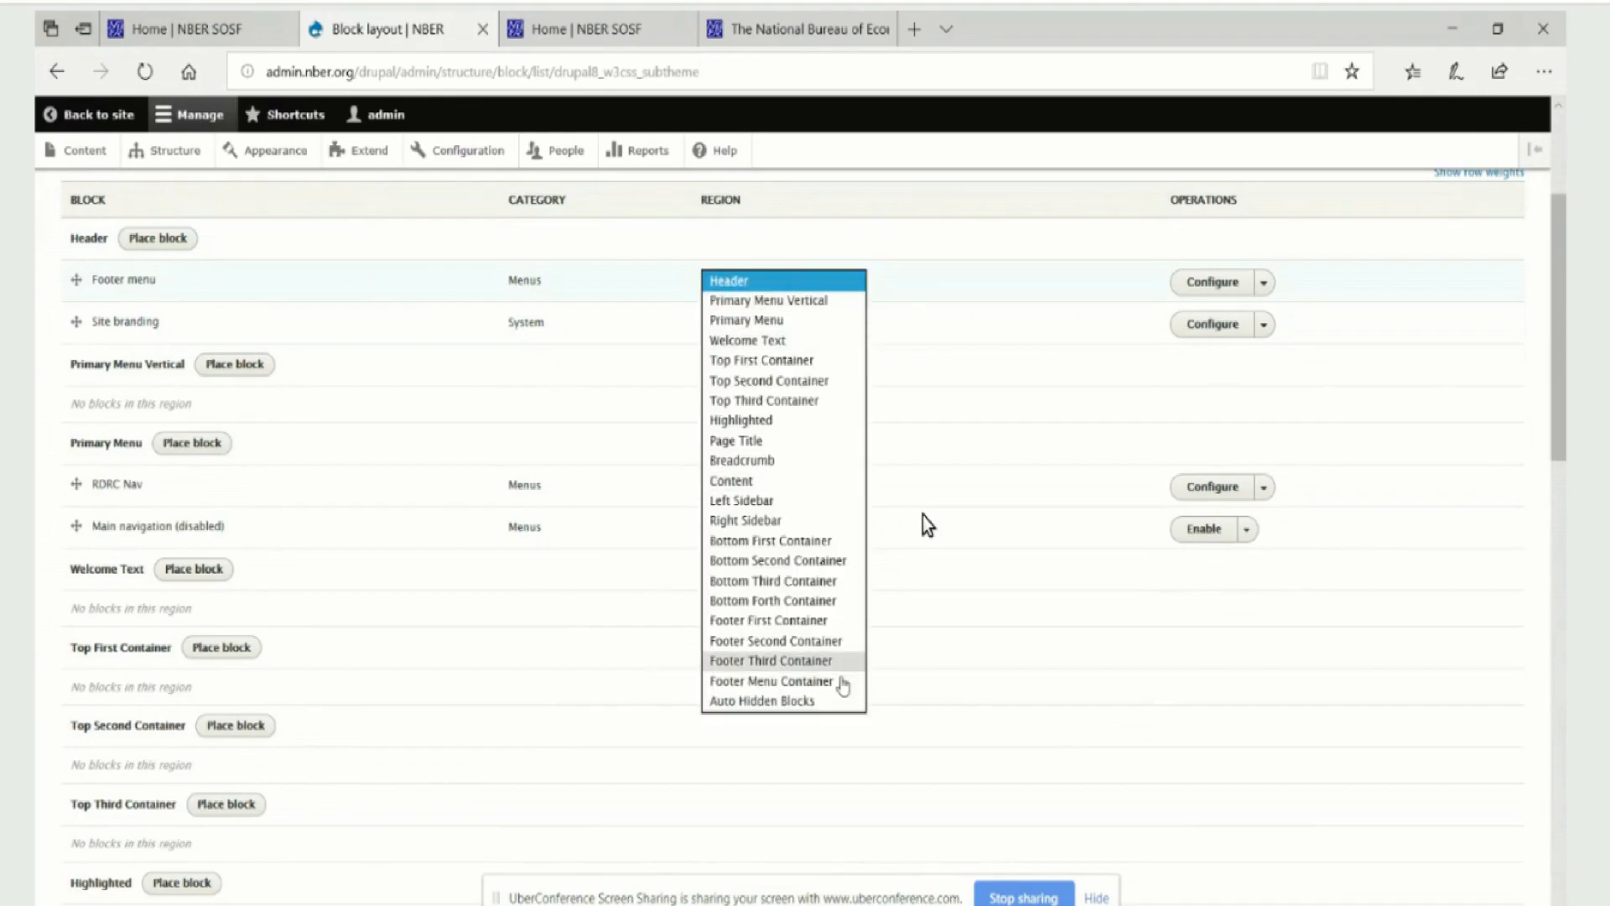
click(826, 683)
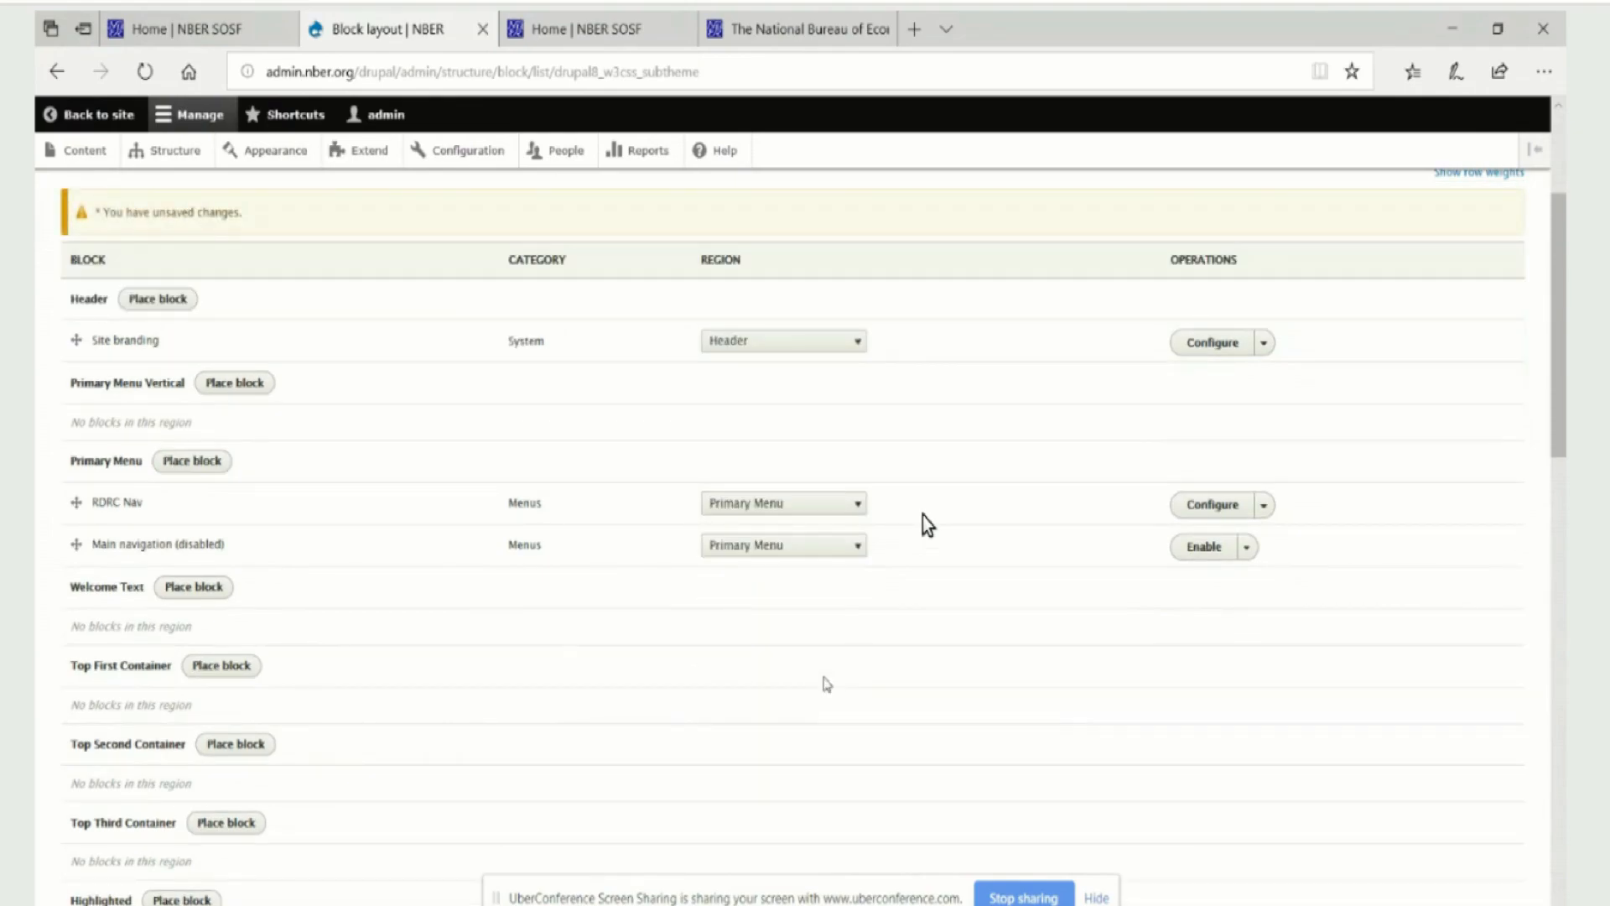
Check the Footer menu block's new placement and compare it with the footer of the SOSF home page
scroll(935, 454, down, 3)
scroll(934, 454, down, 15)
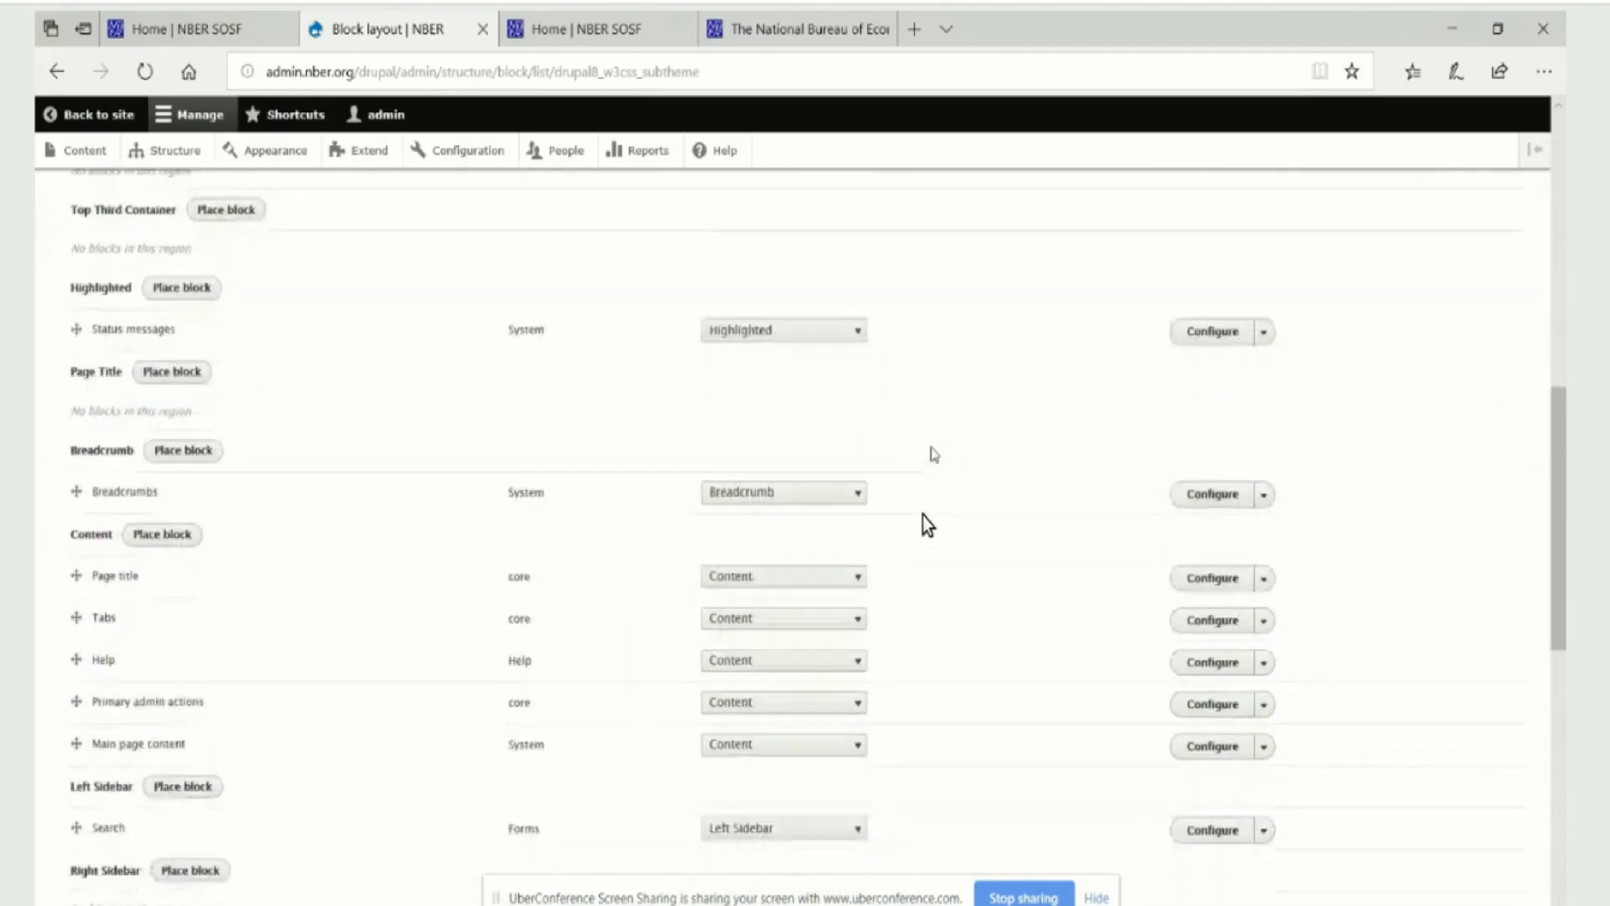
scroll(922, 515, down, 2)
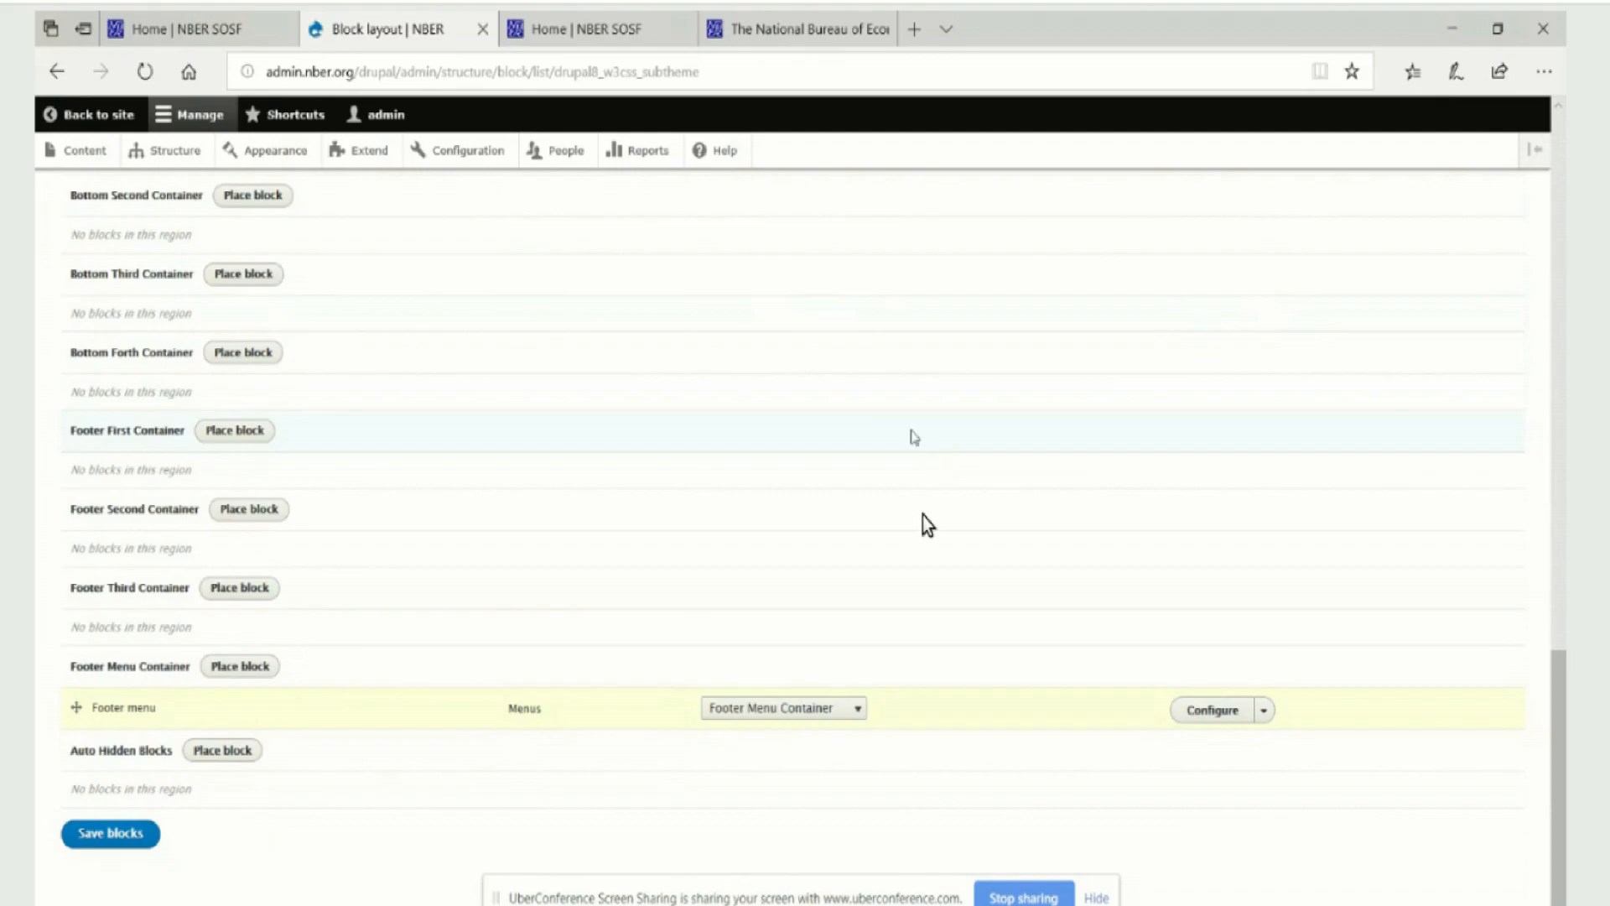
click(537, 31)
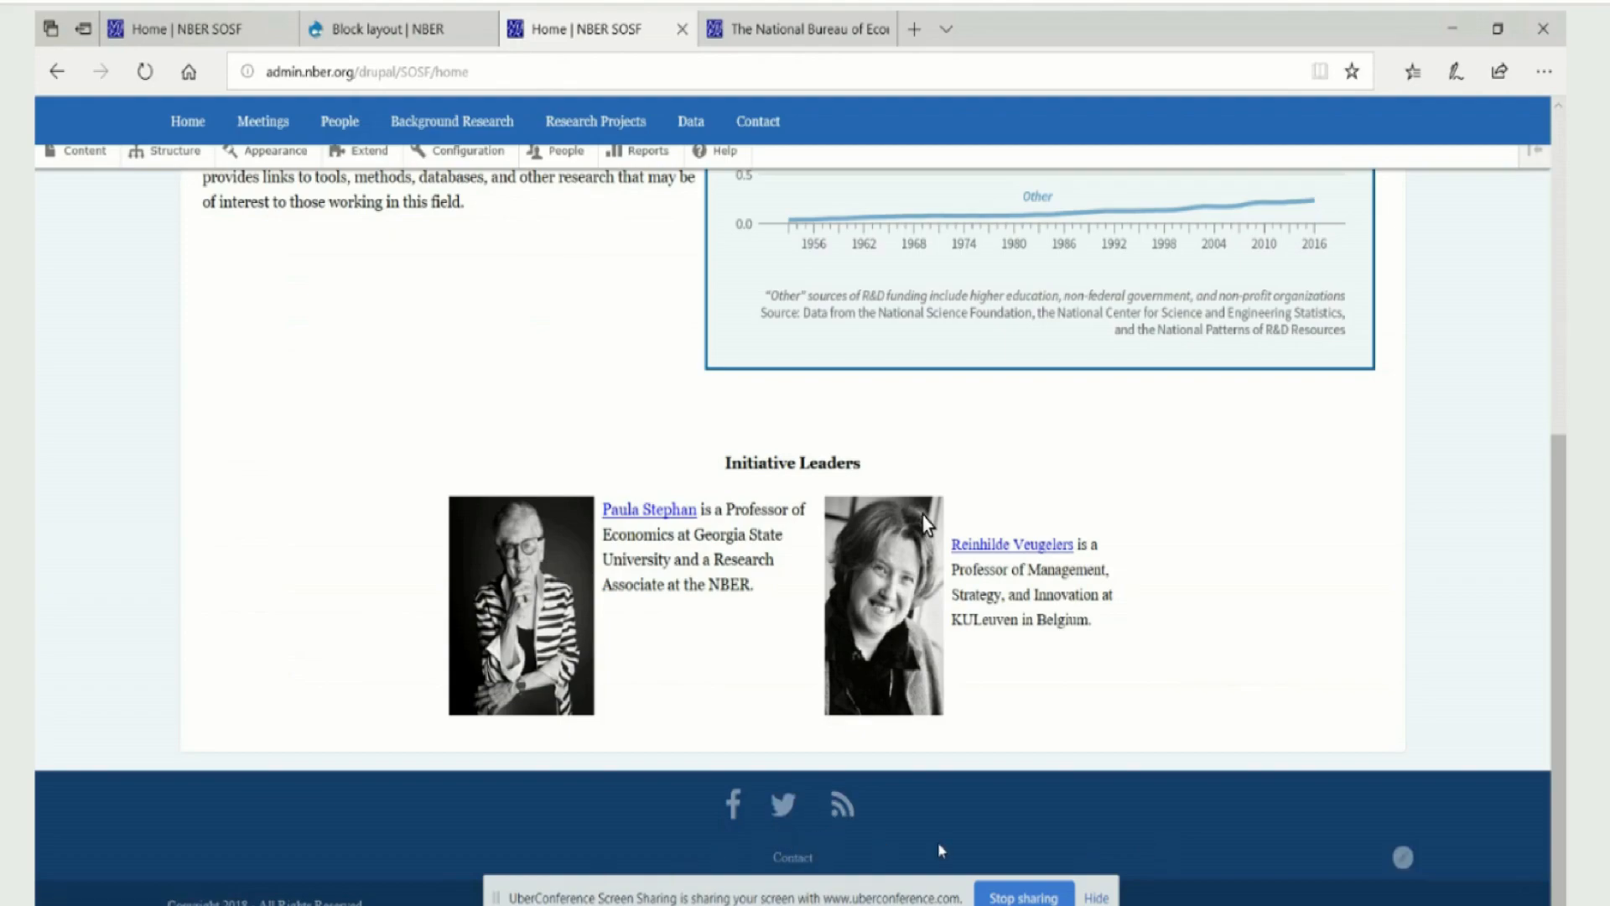
click(375, 32)
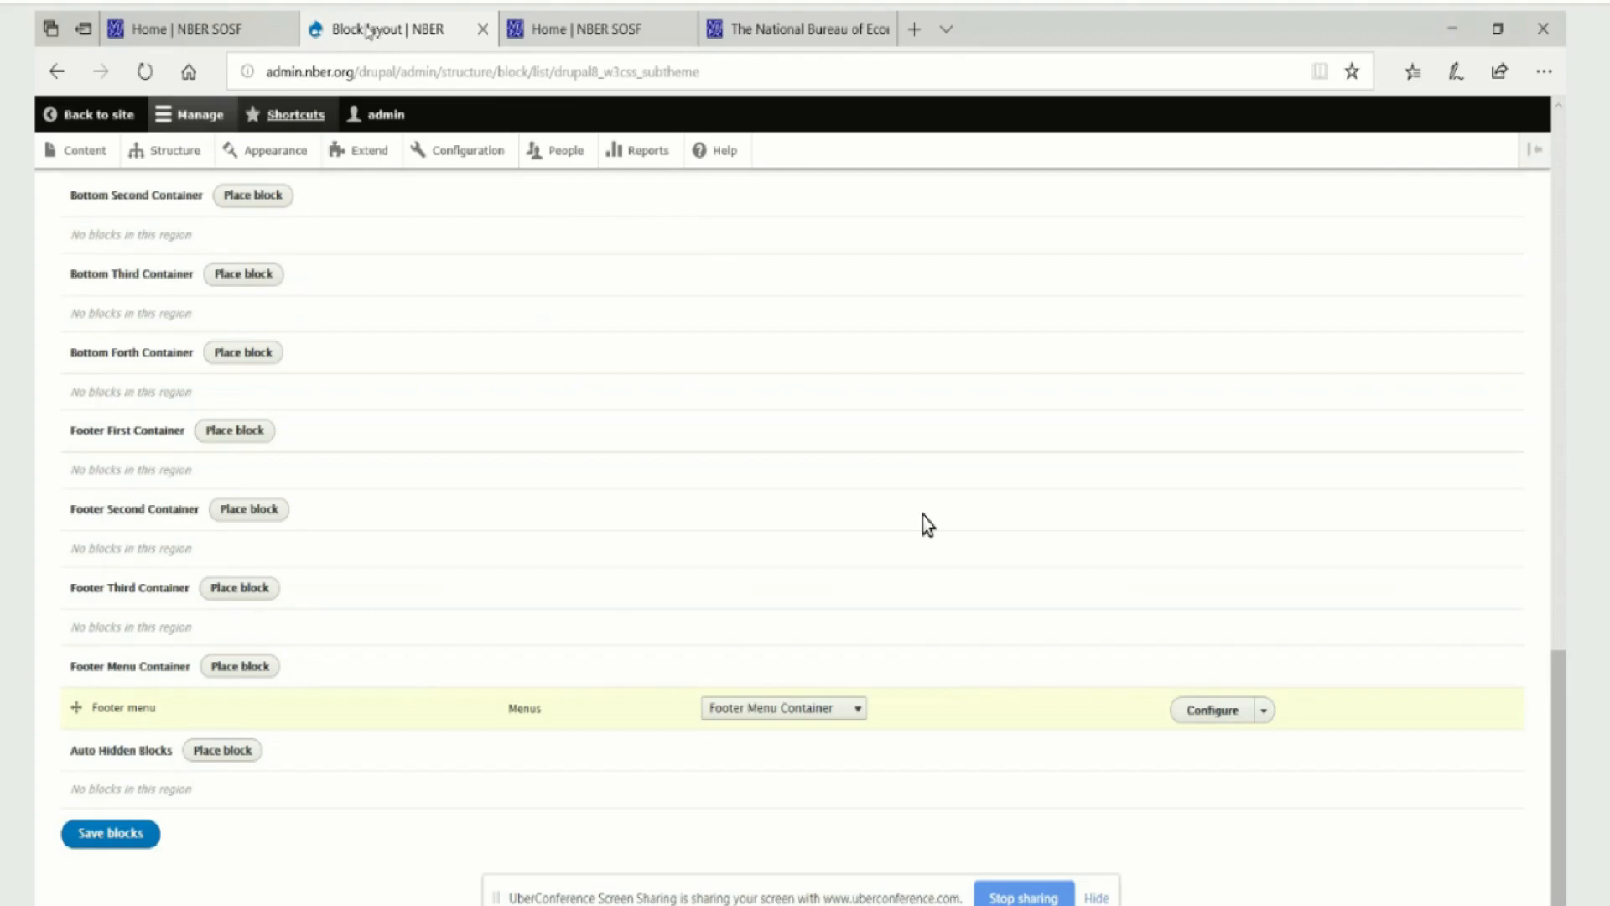
Review the subtheme's block regions and save the block layout
drag(1558, 690, 1528, 216)
scroll(923, 516, down, 10)
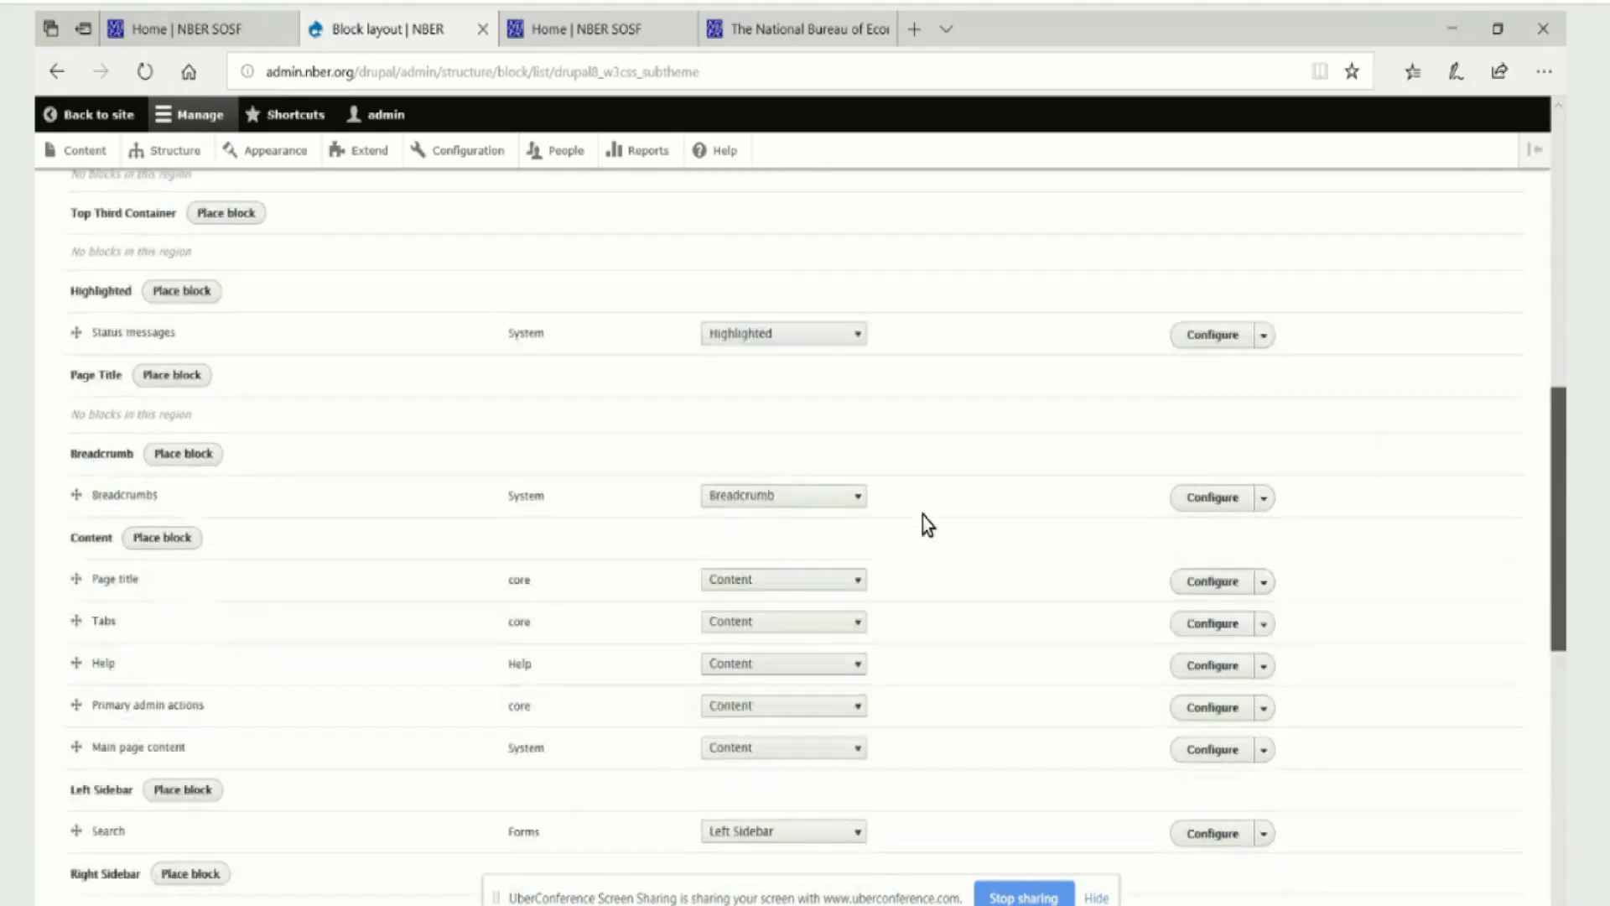
scroll(923, 515, up, 5)
scroll(923, 516, up, 6)
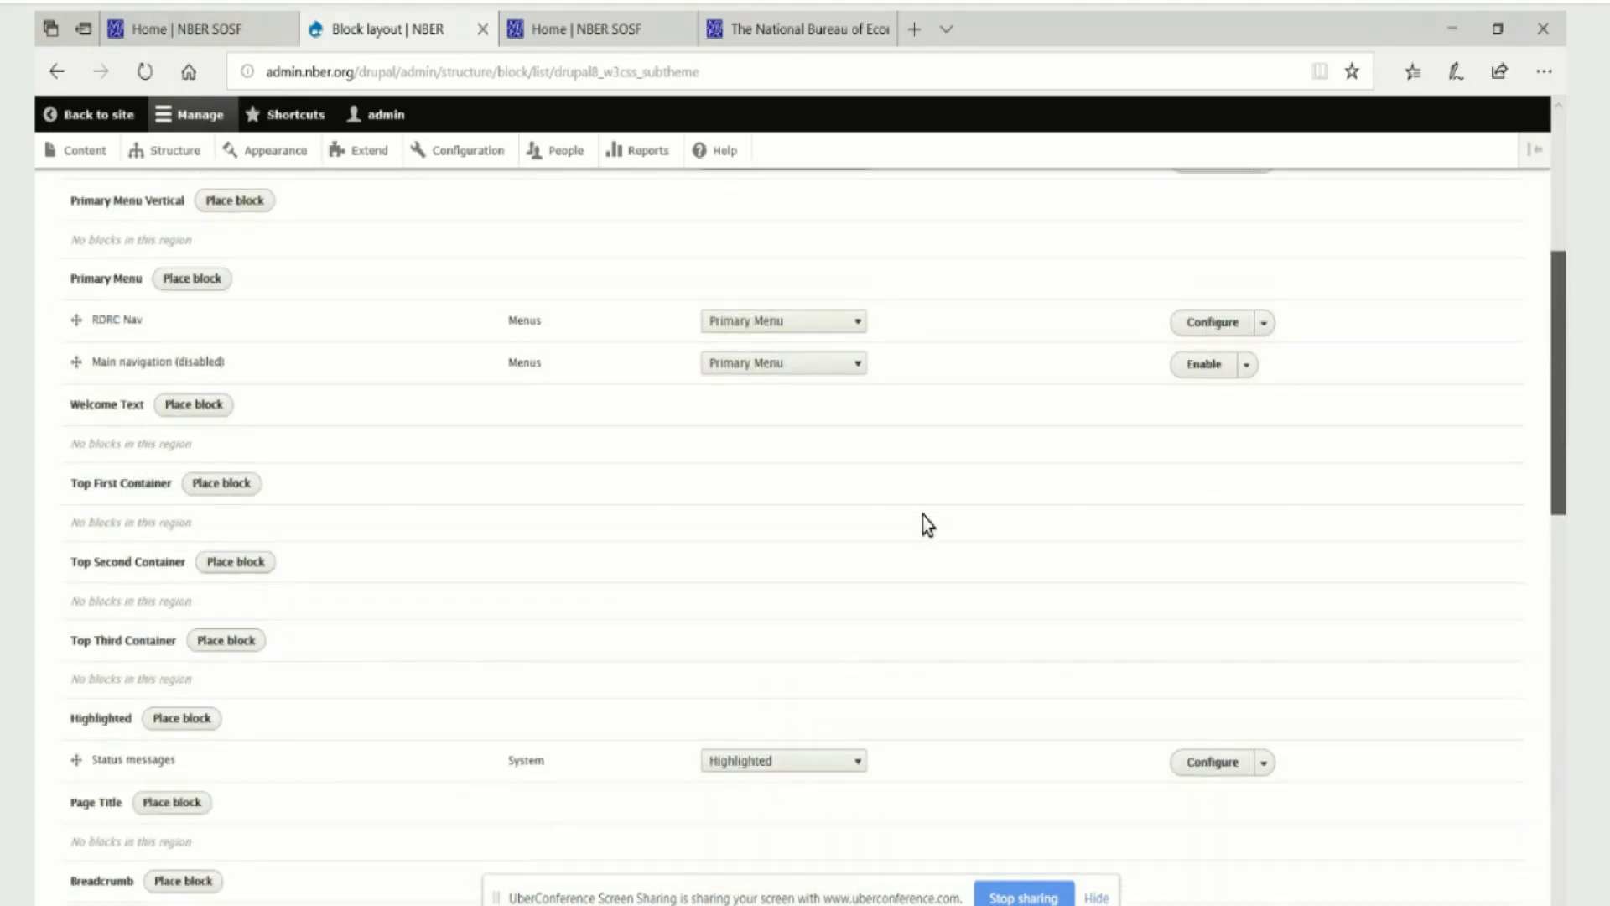
scroll(923, 516, up, 2)
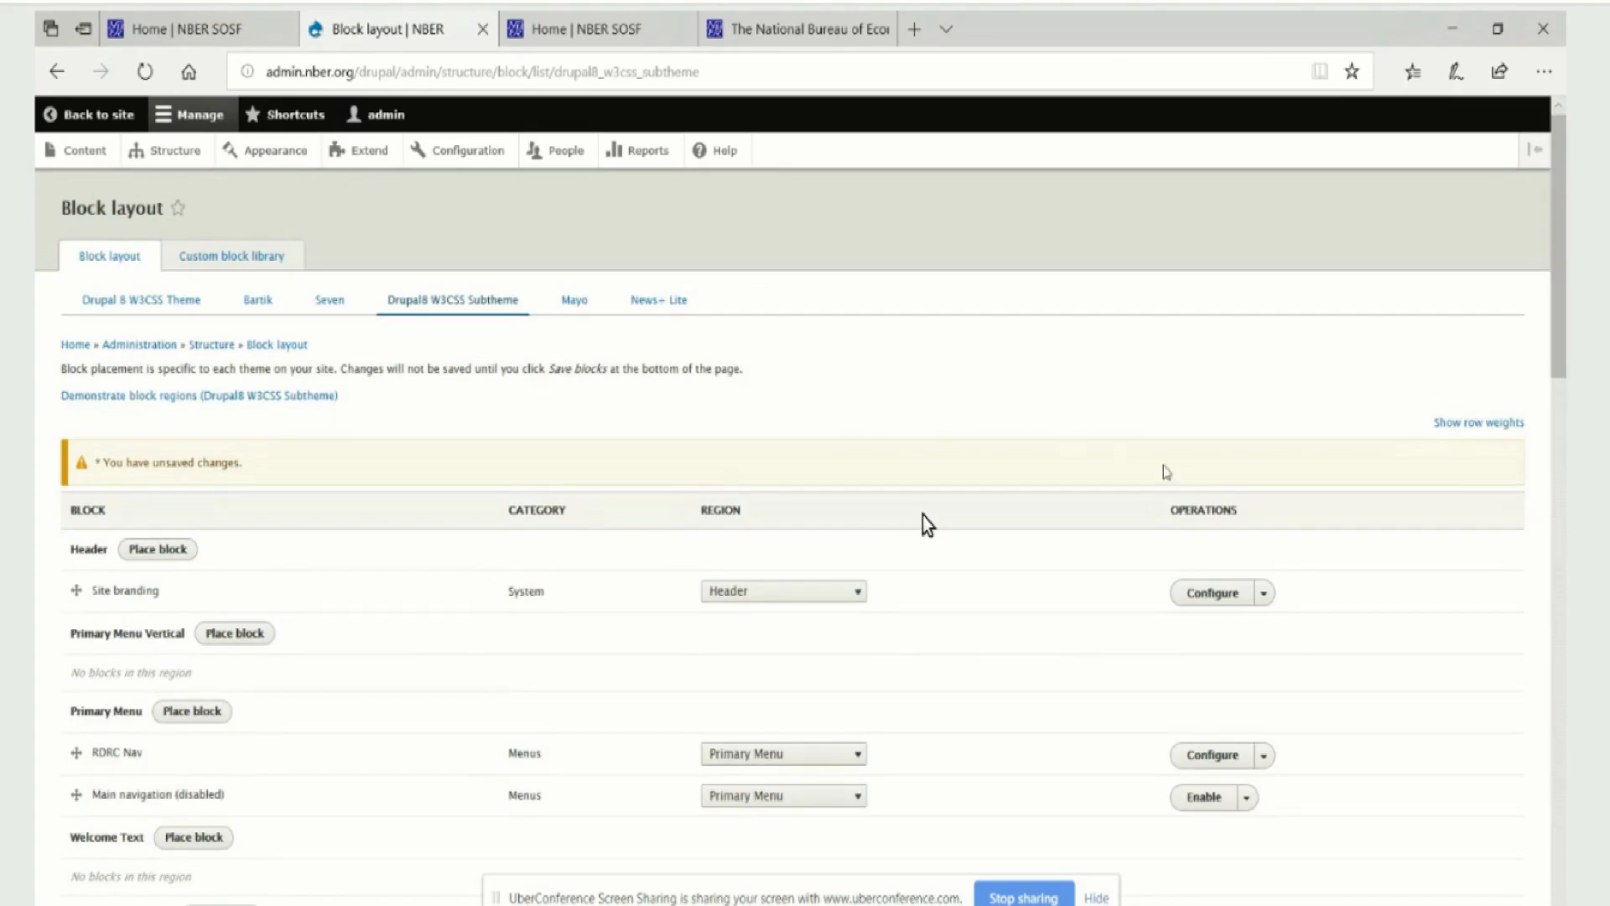
scroll(927, 525, down, 15)
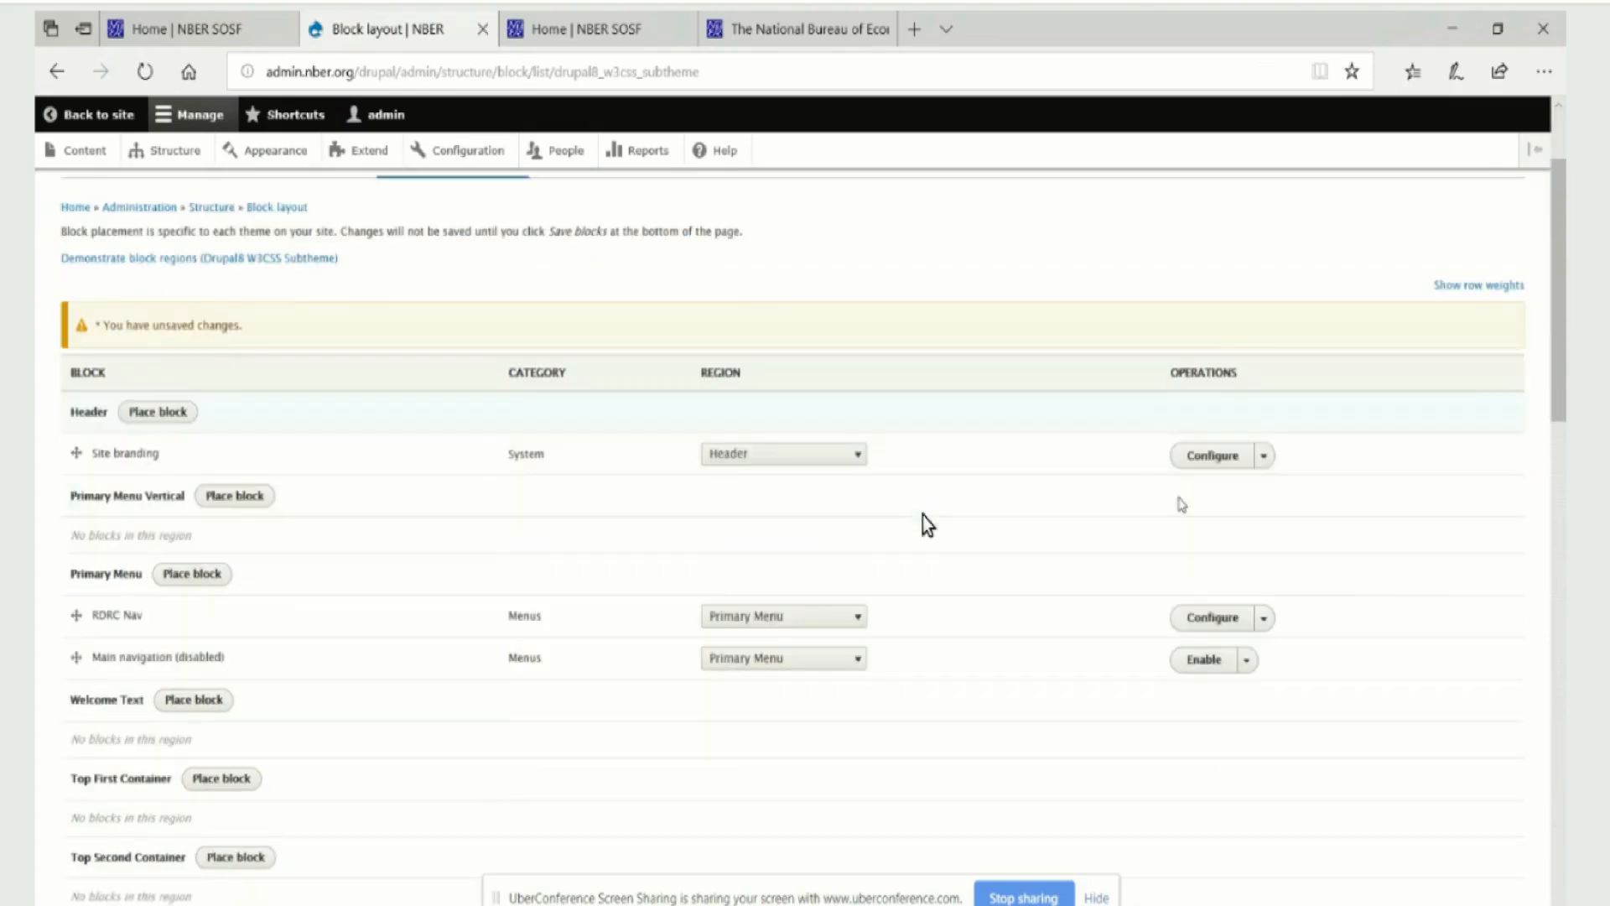
click(123, 842)
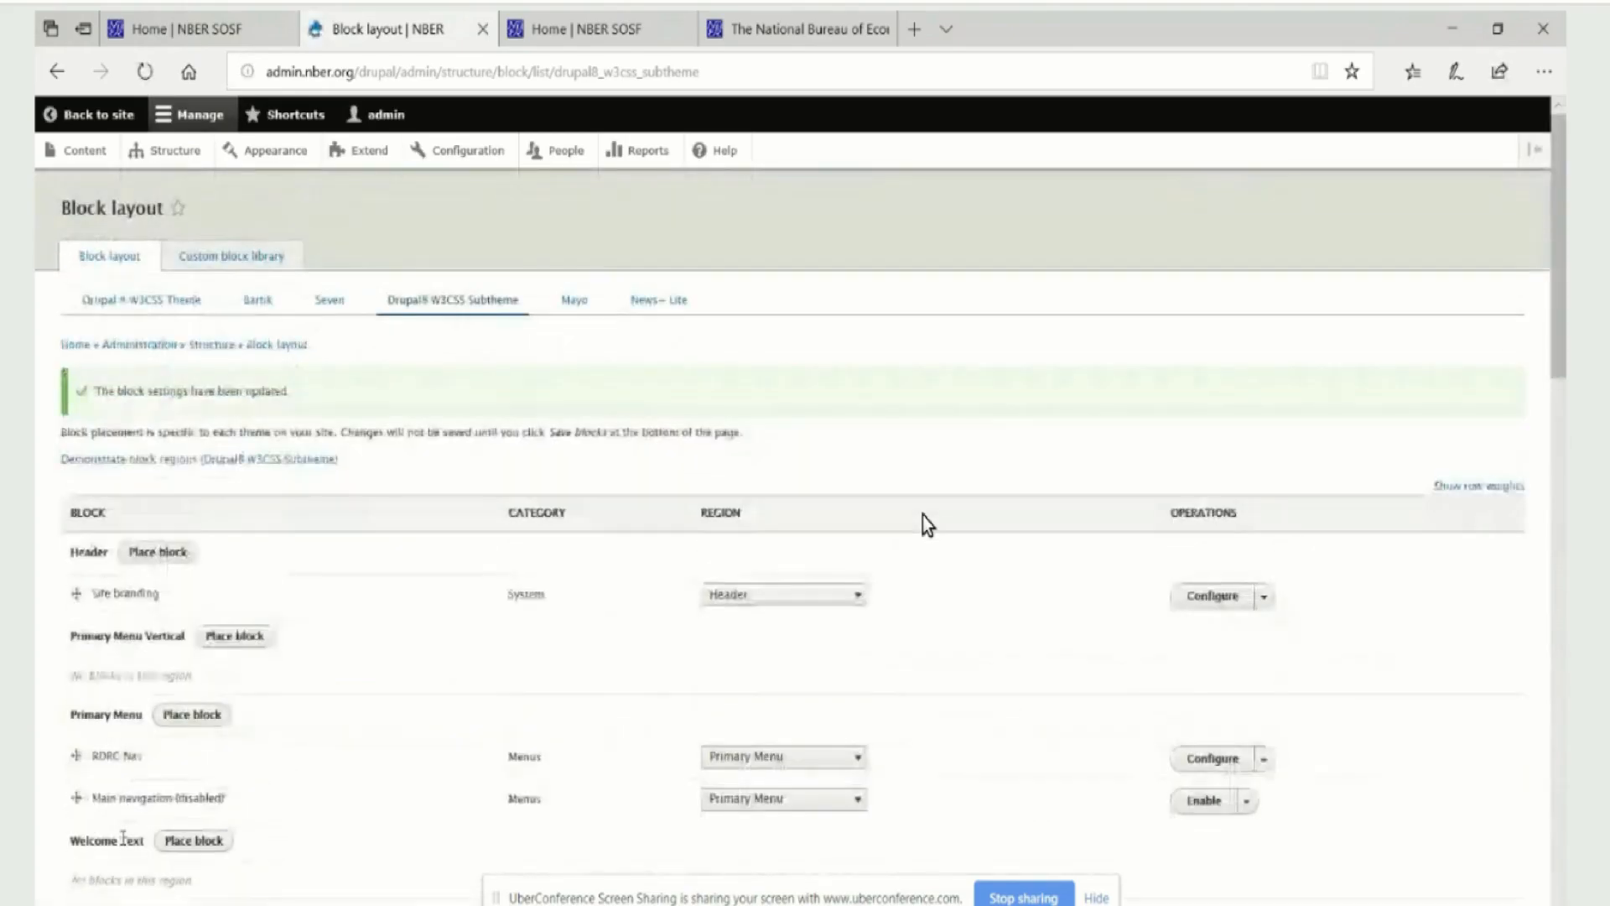
Return to the RDRC Home page and refresh it to check the header and footer
scroll(124, 841, down, 2)
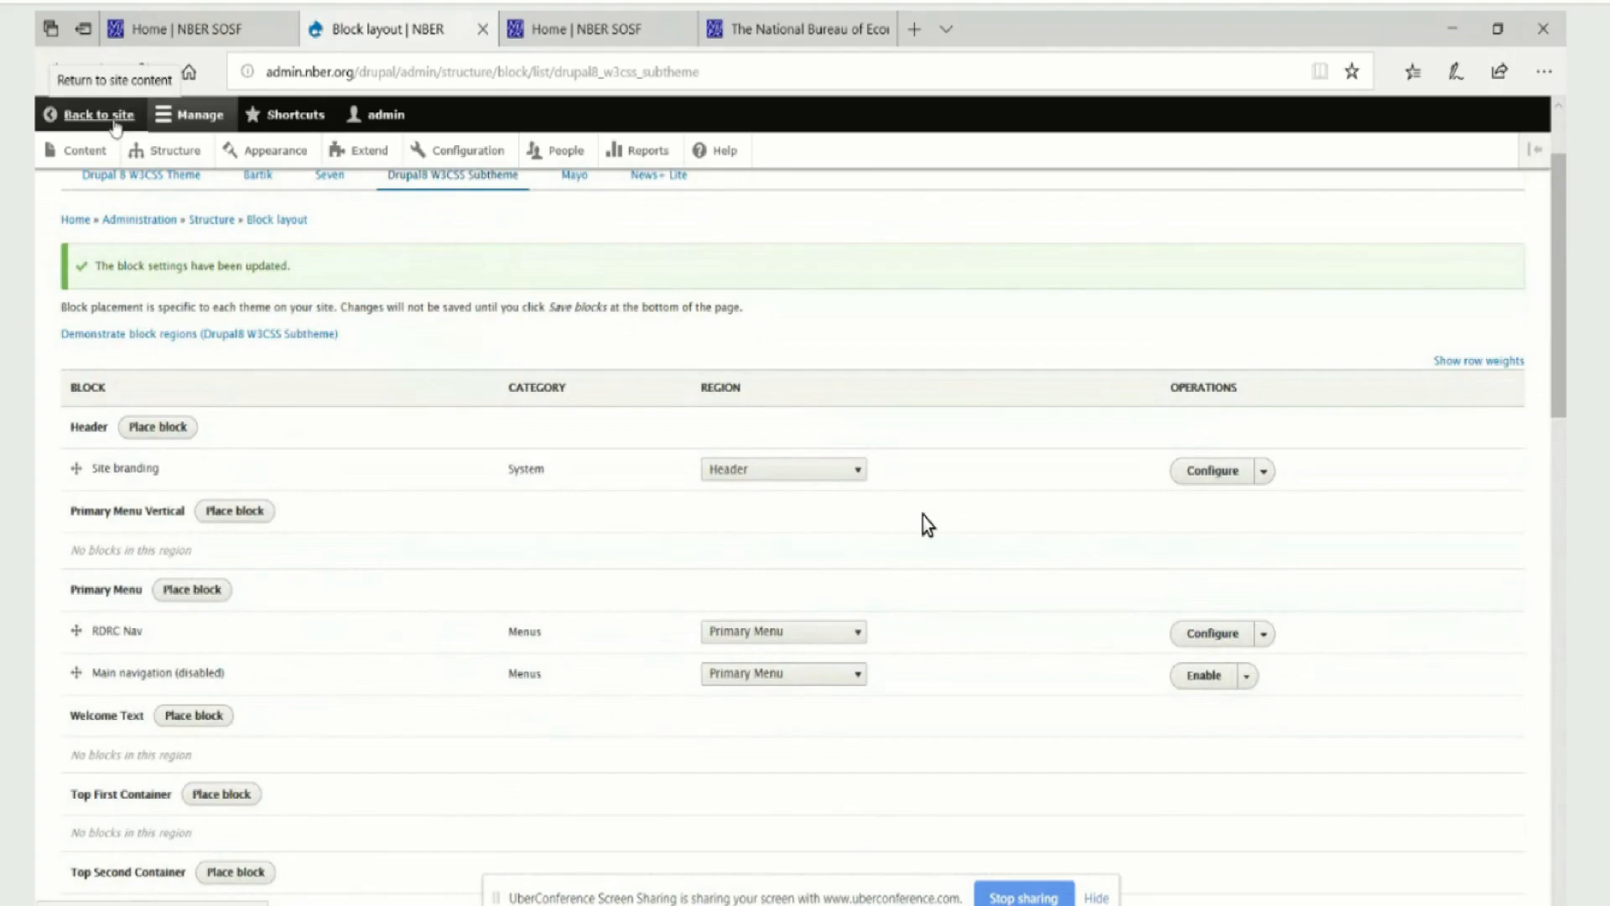
click(55, 74)
click(55, 74)
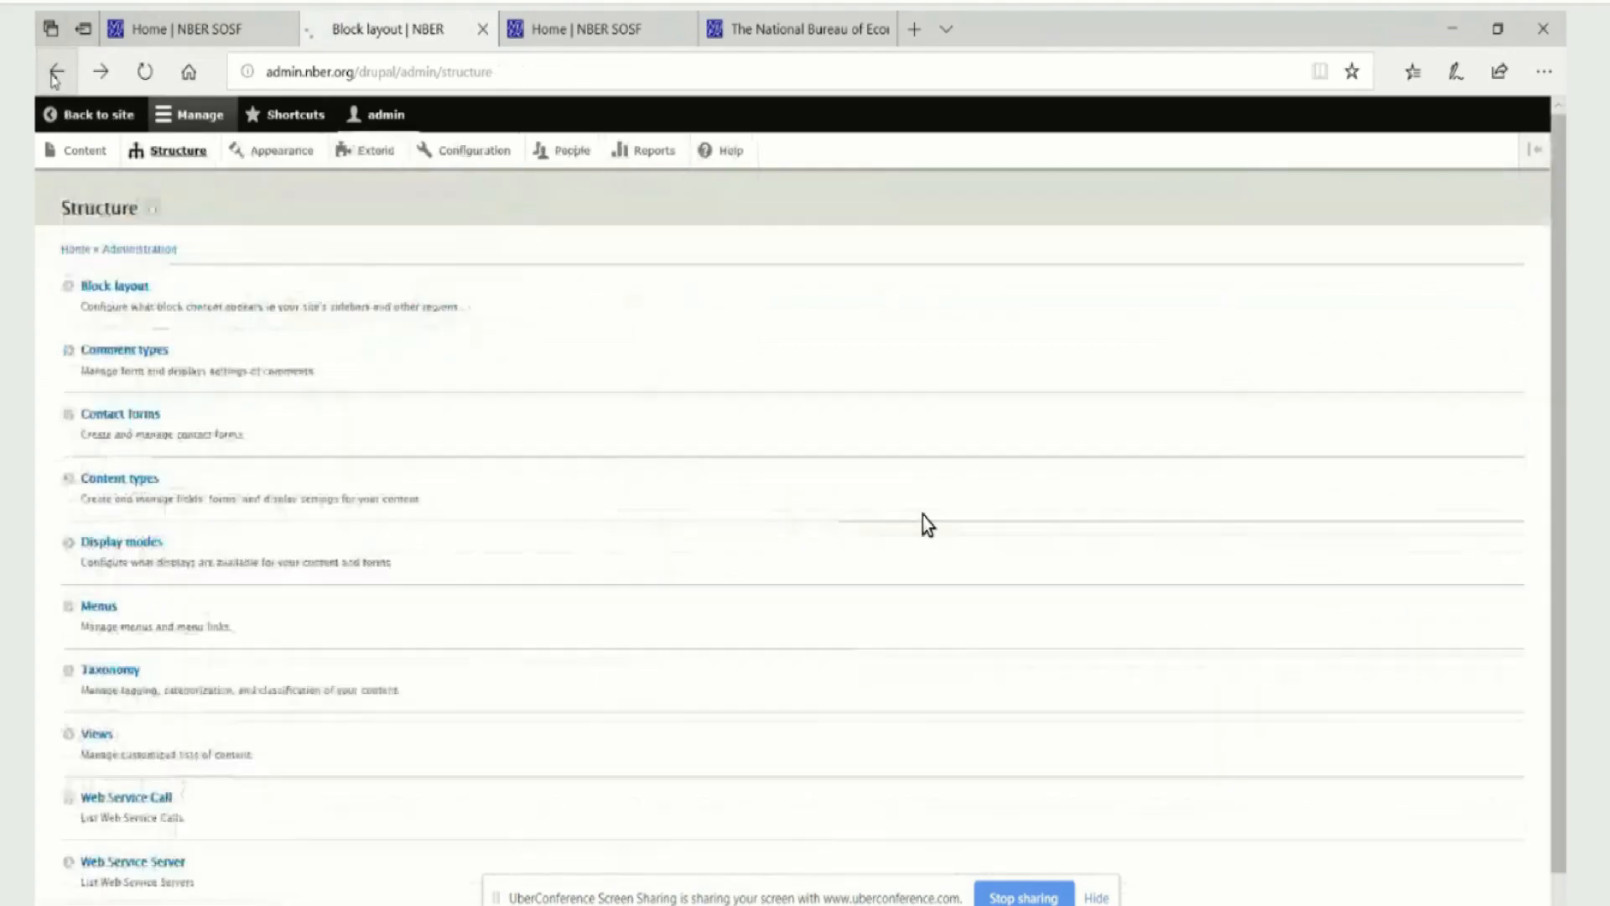
click(55, 74)
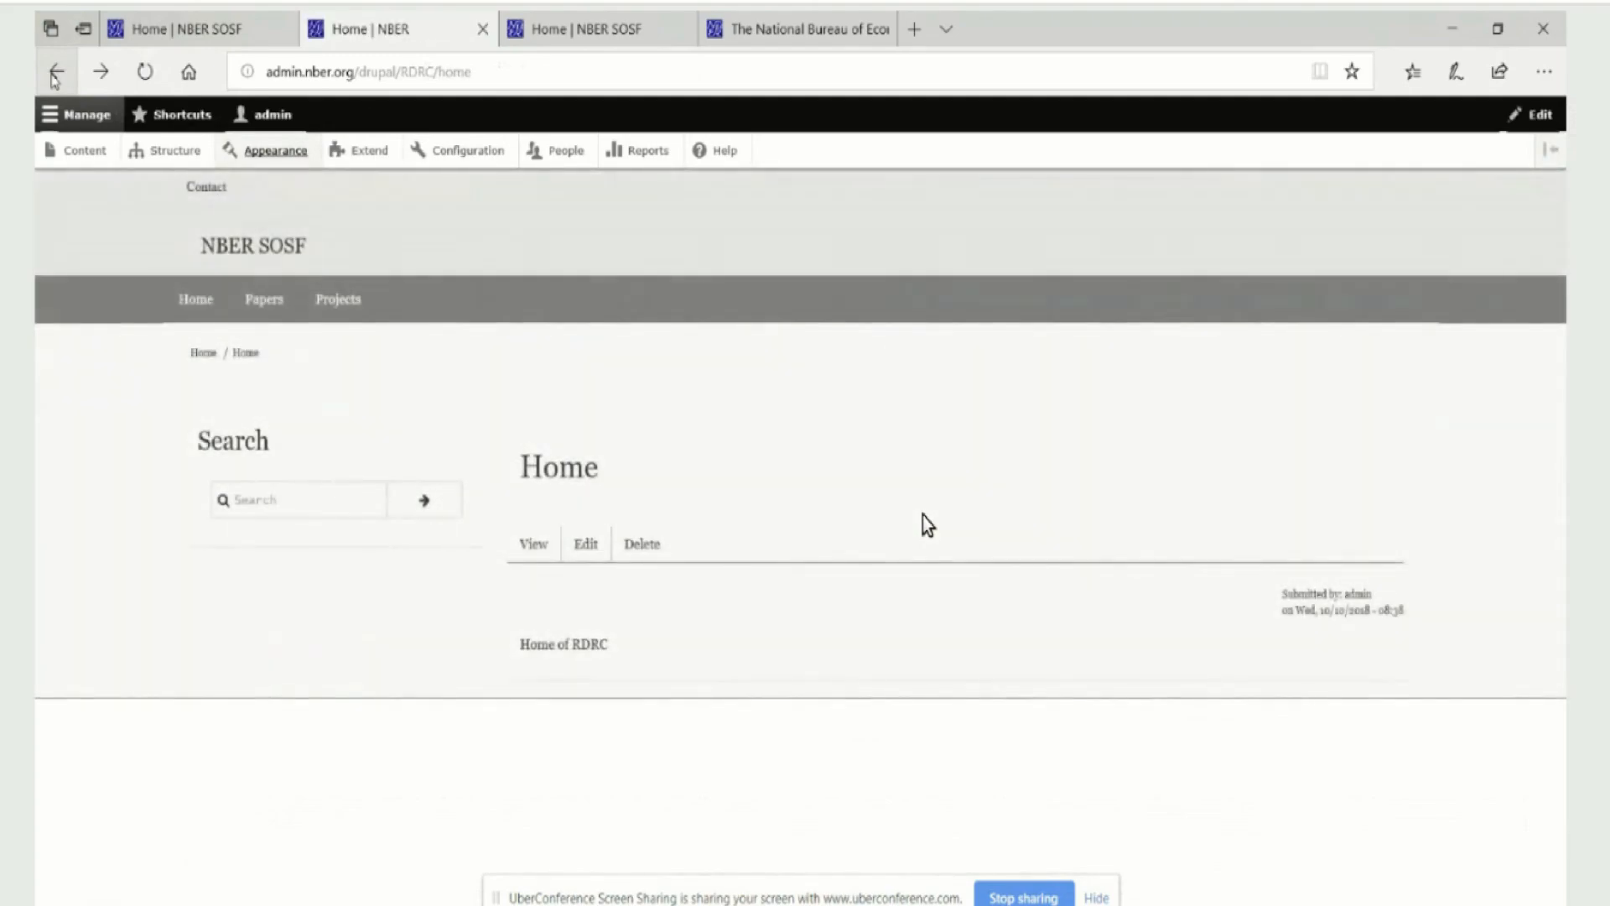
click(144, 73)
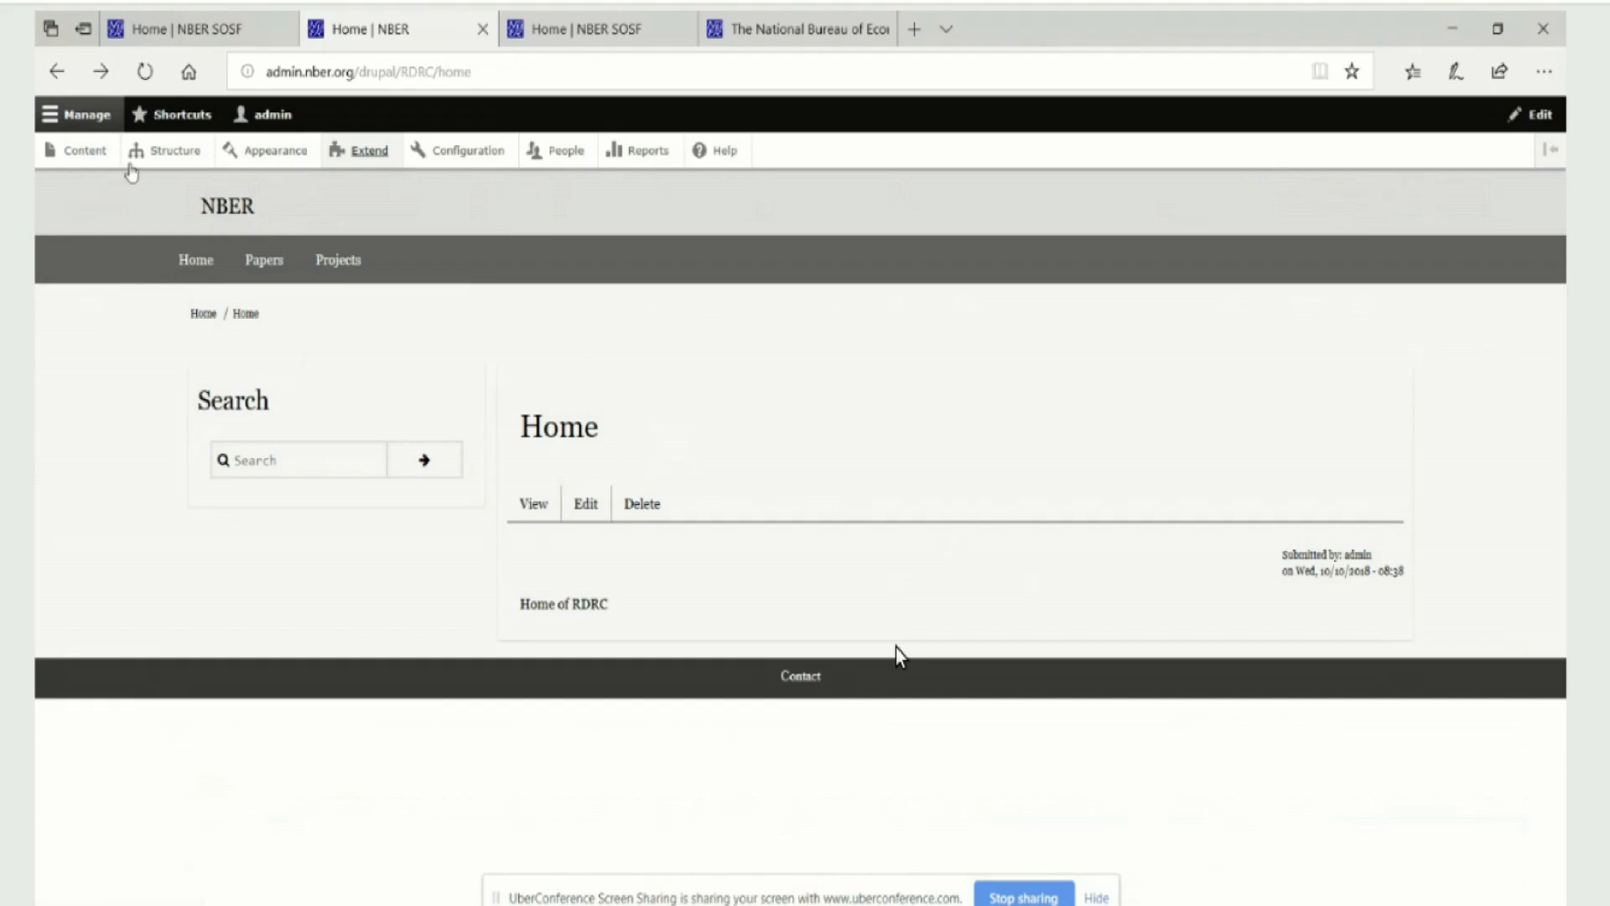
Open the logohome block from the custom block library for editing and show its body as HTML source
click(148, 153)
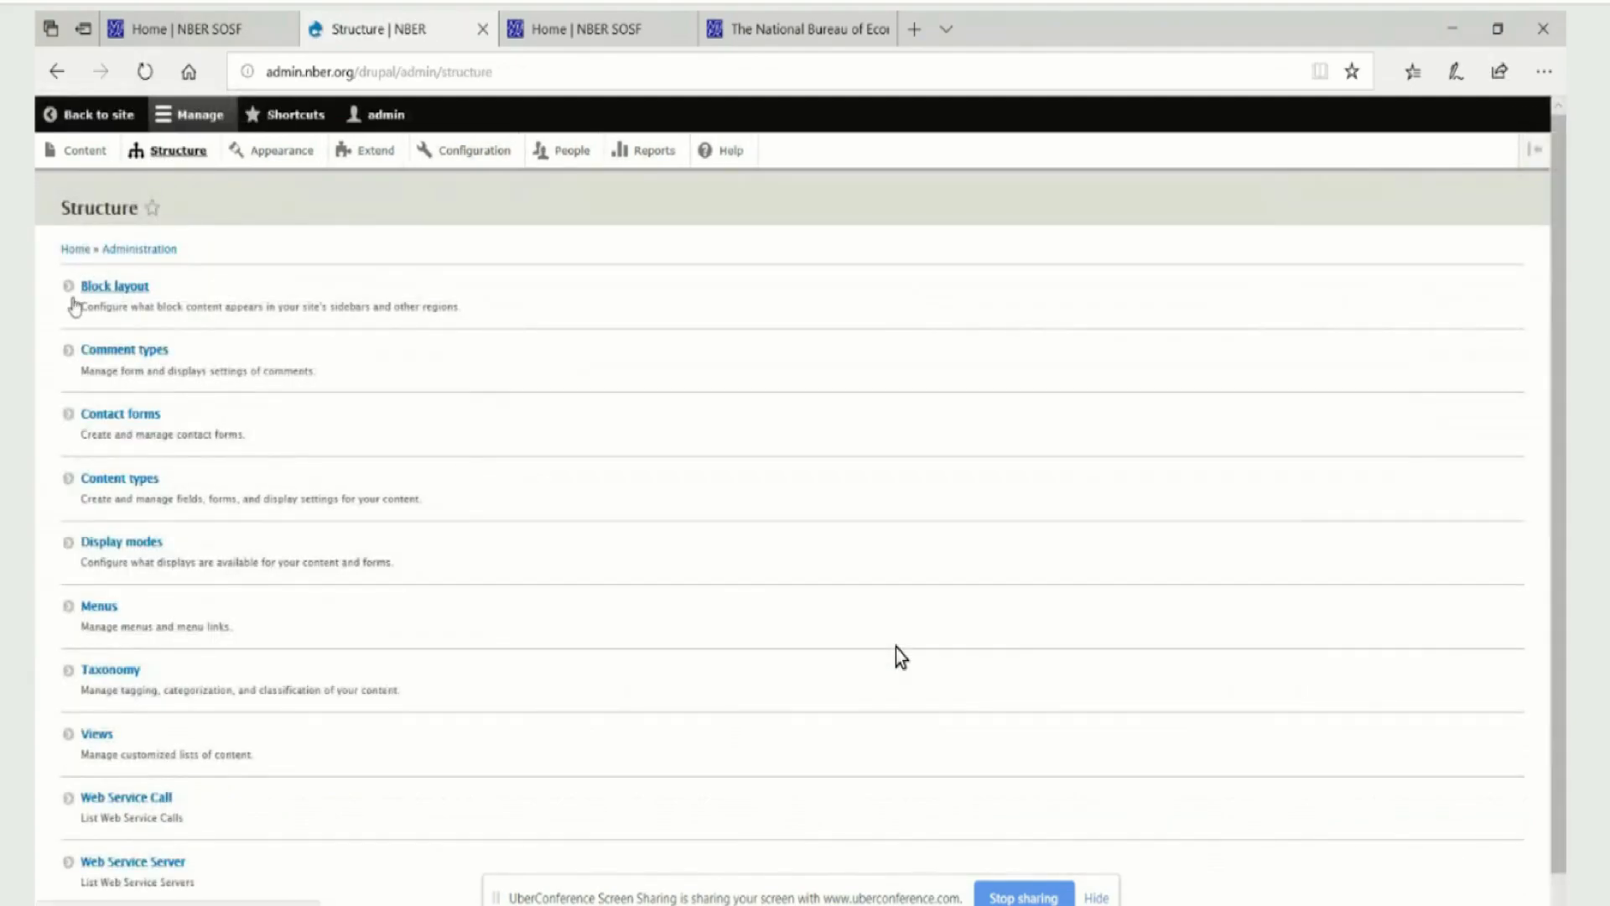
click(106, 289)
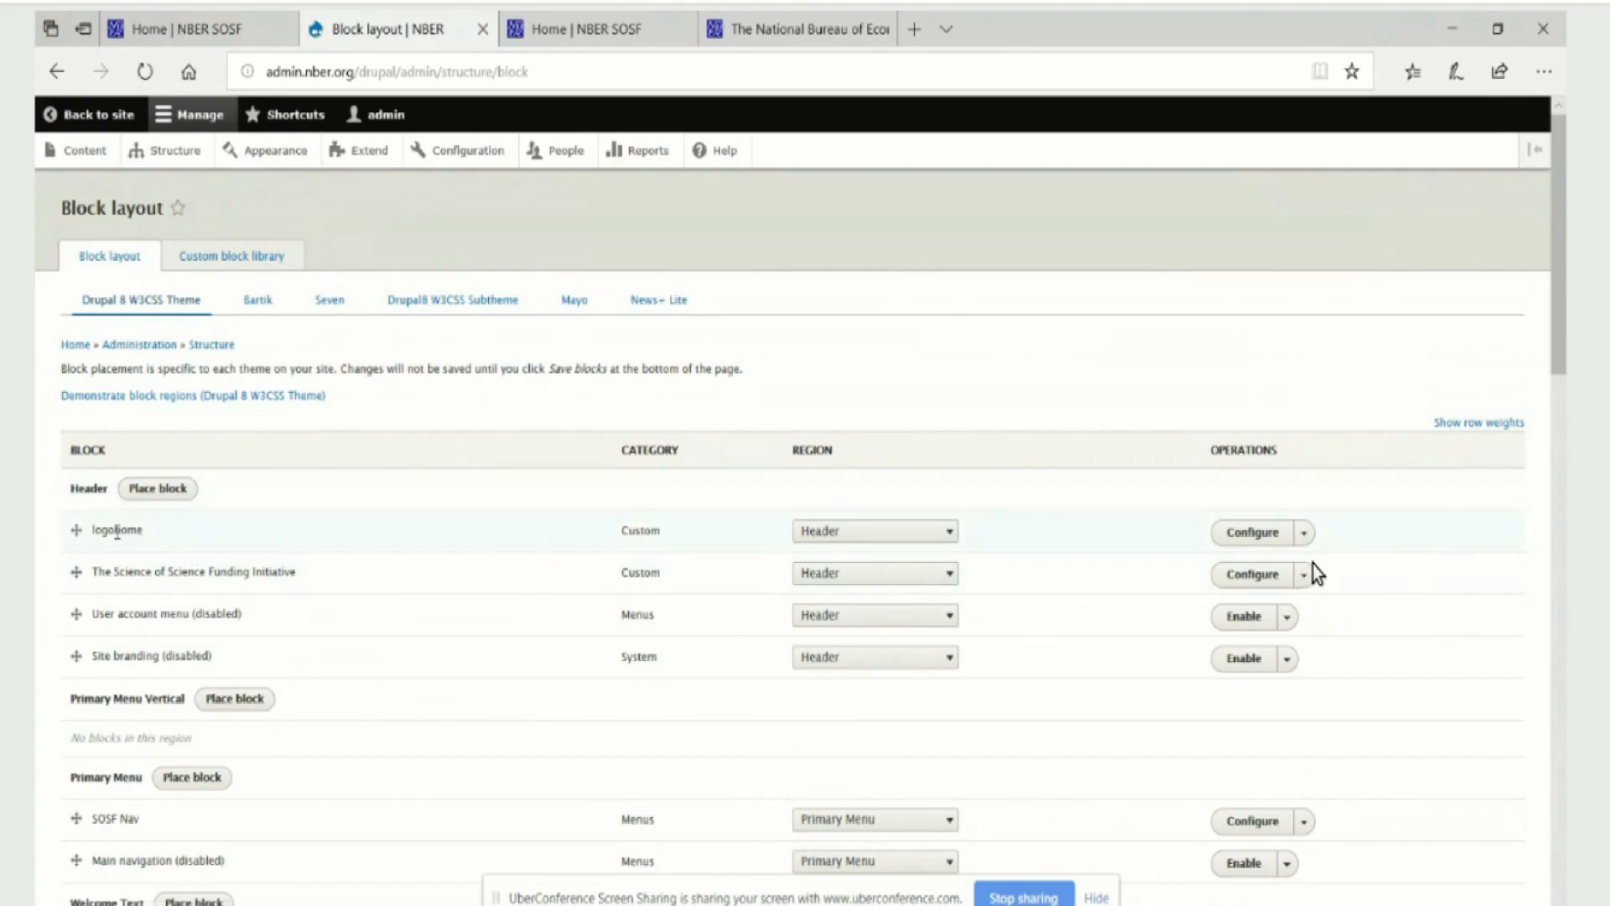
click(1304, 533)
click(228, 258)
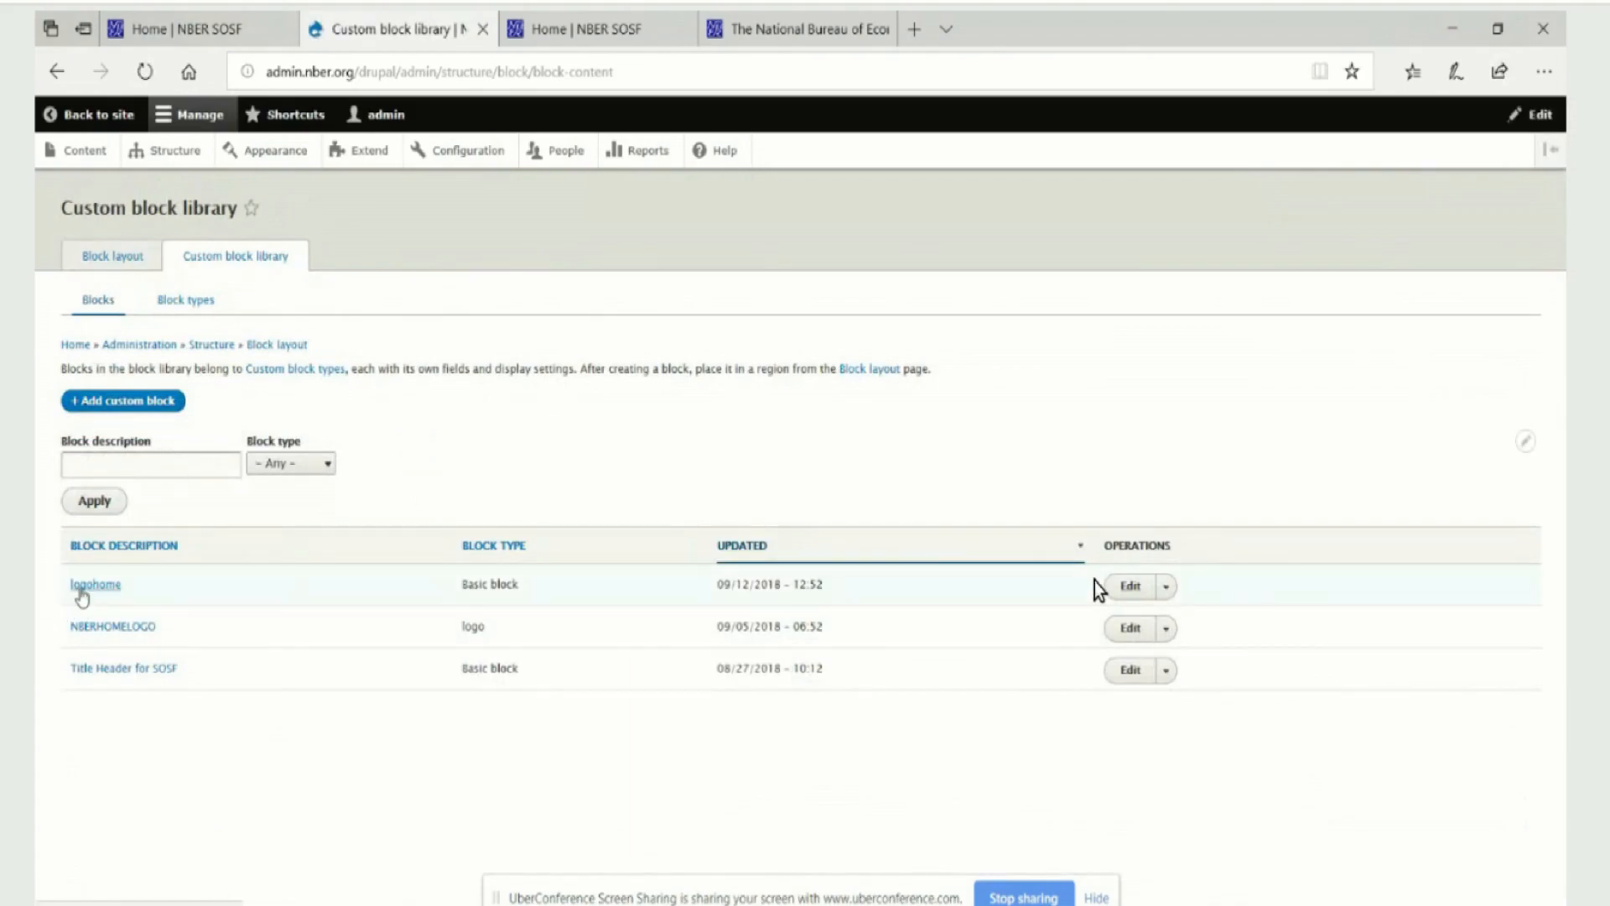
click(1130, 587)
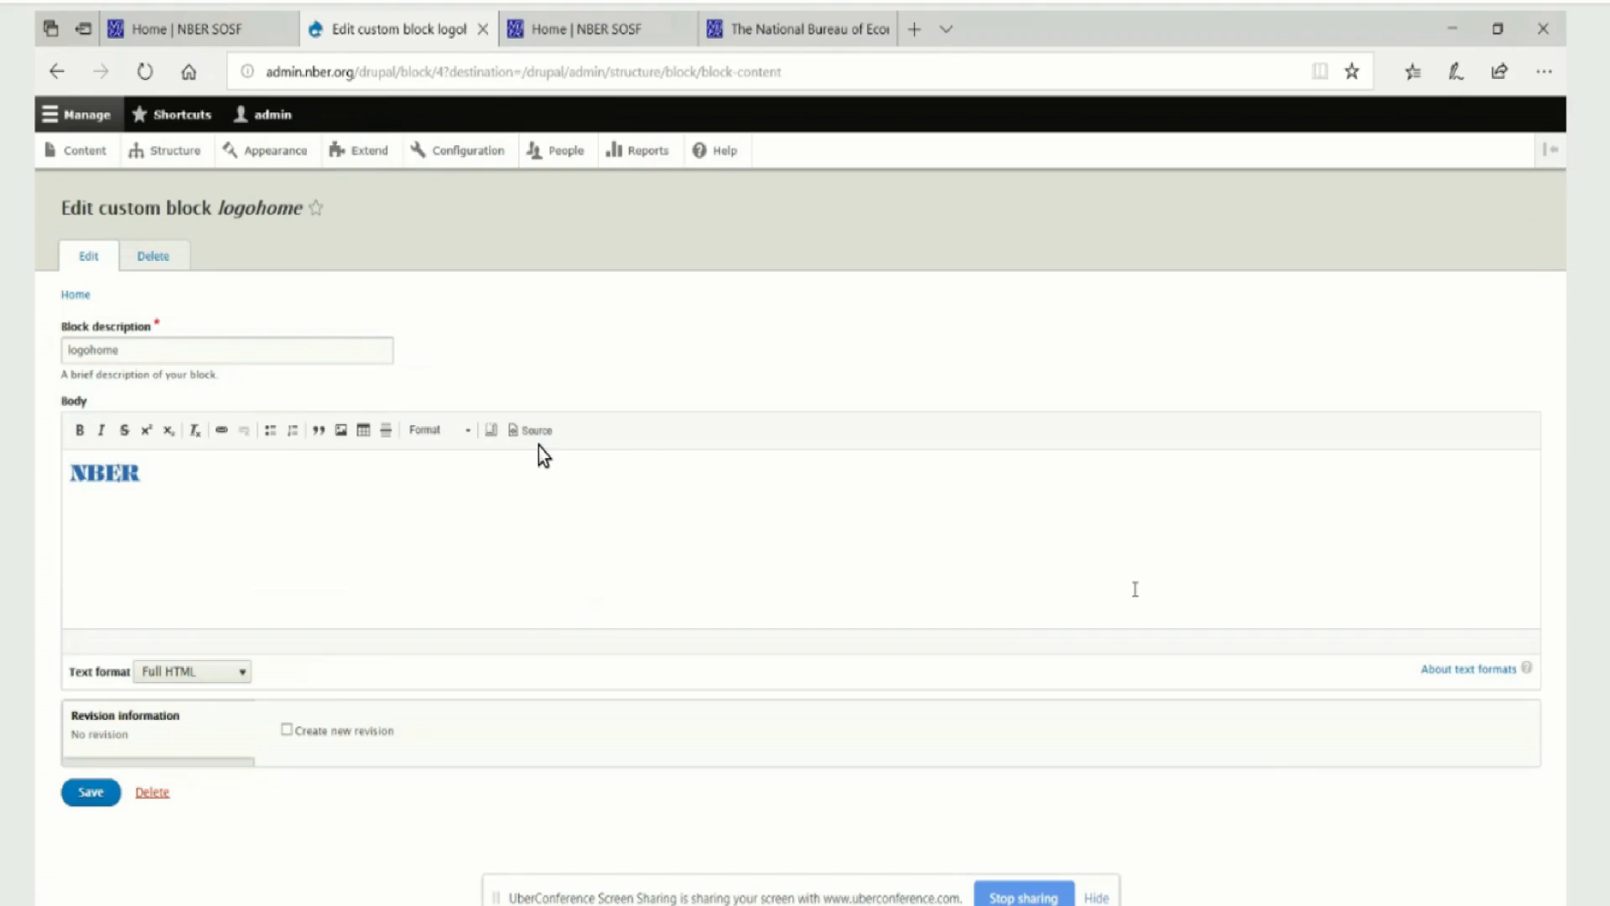
click(543, 438)
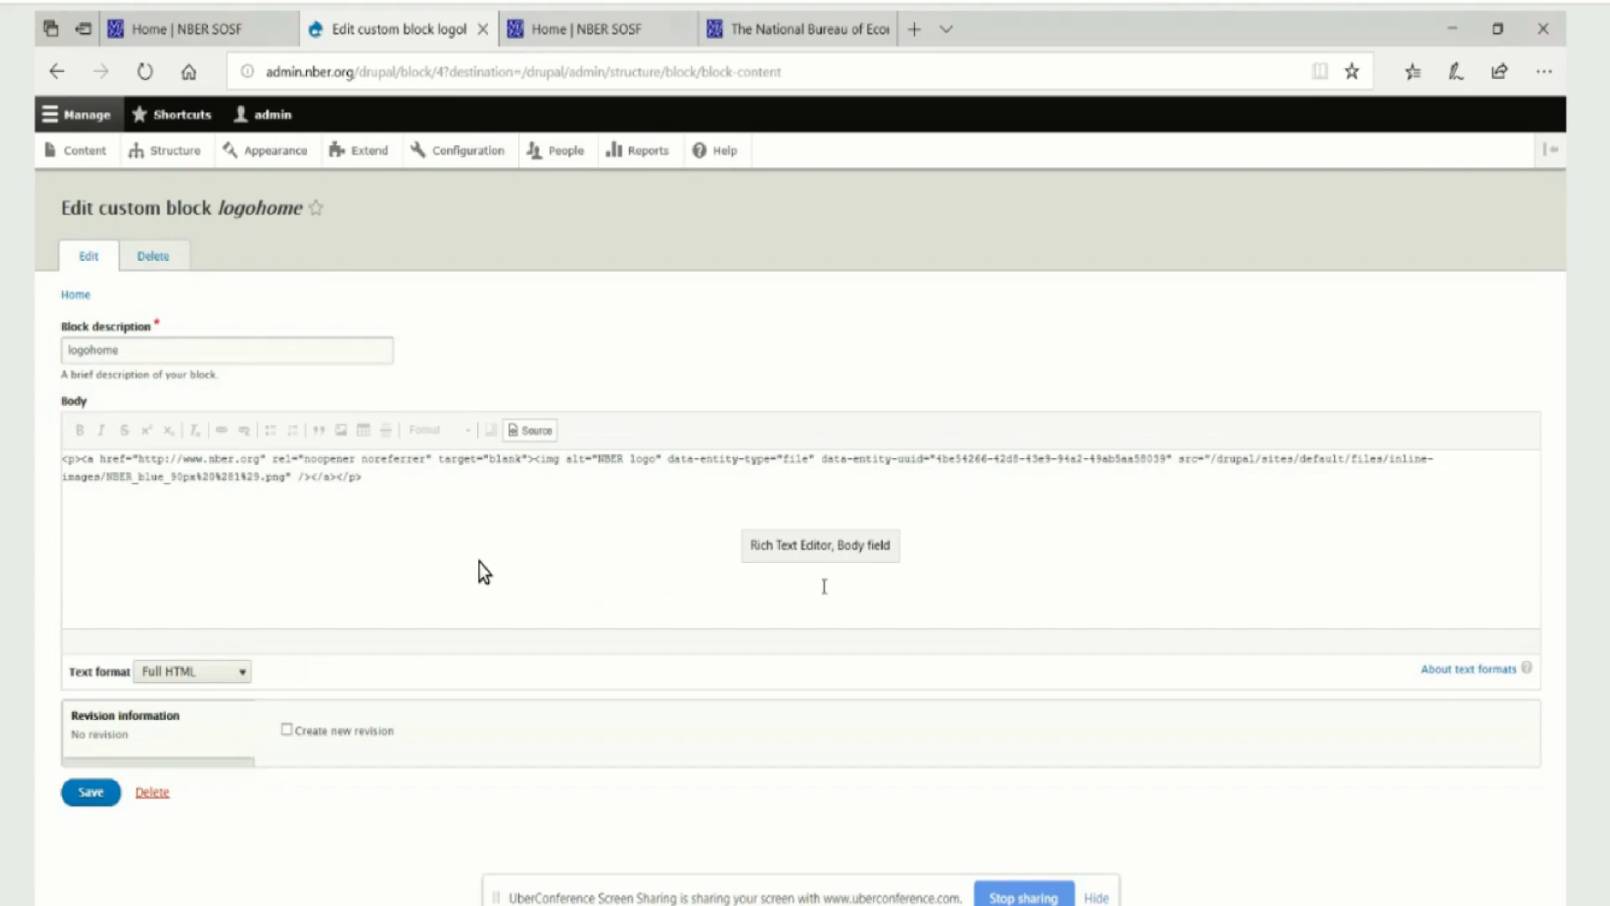
Copy the logohome block's entire HTML source code
drag(382, 477, 109, 481)
key(ctrl+a)
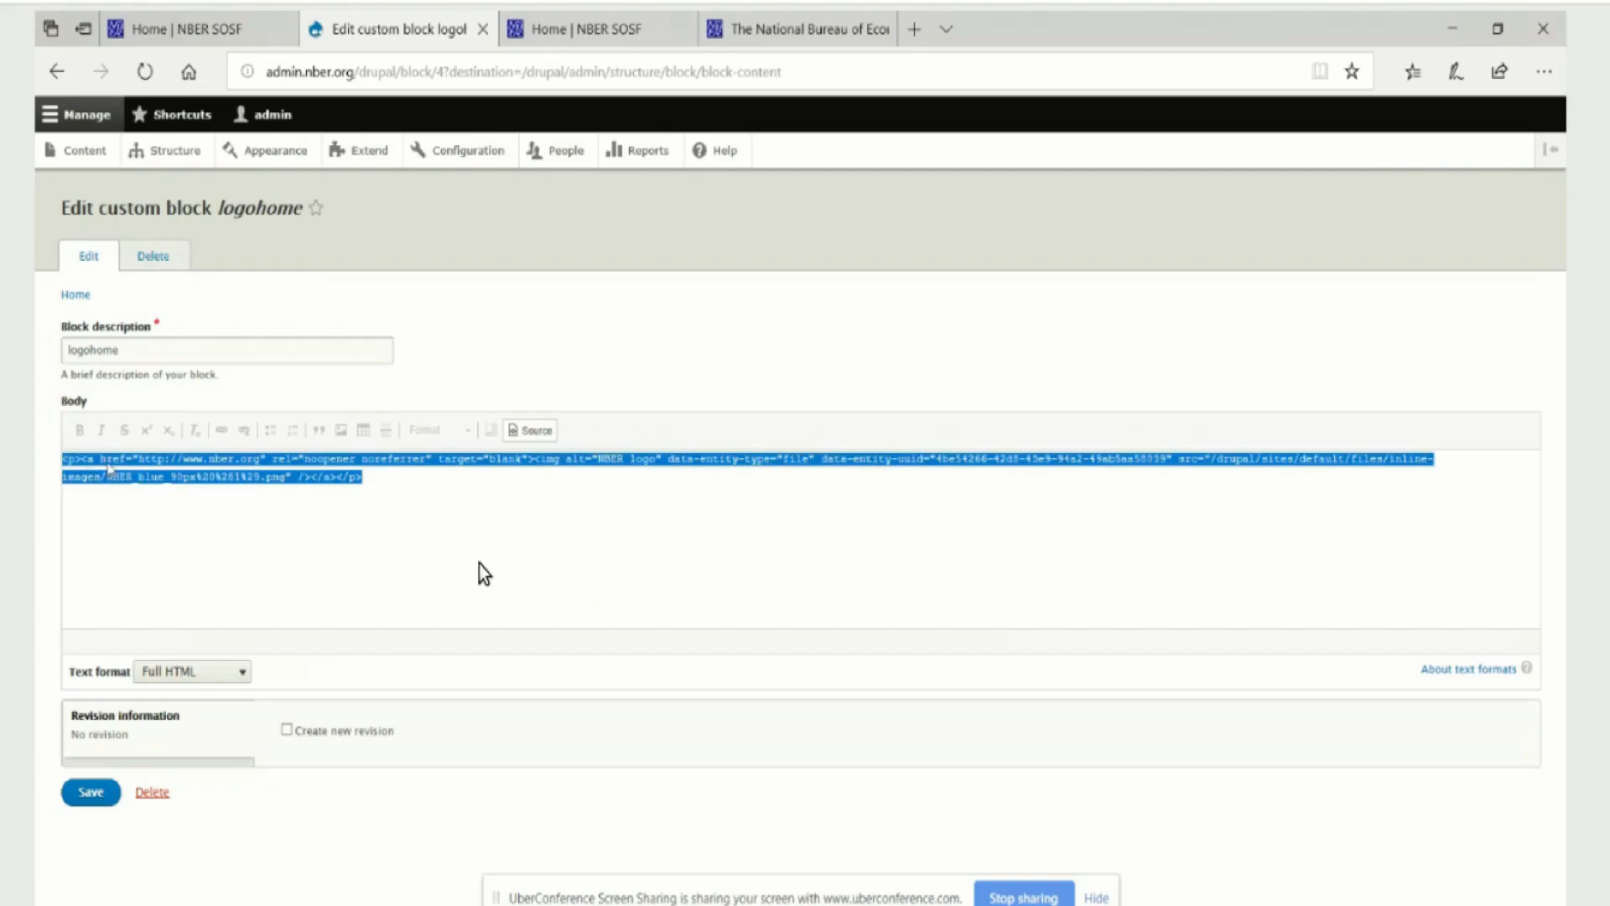
right_click(109, 469)
click(155, 610)
Leave the logohome block unsaved and open the custom block Title Header for SOSF for editing
click(52, 74)
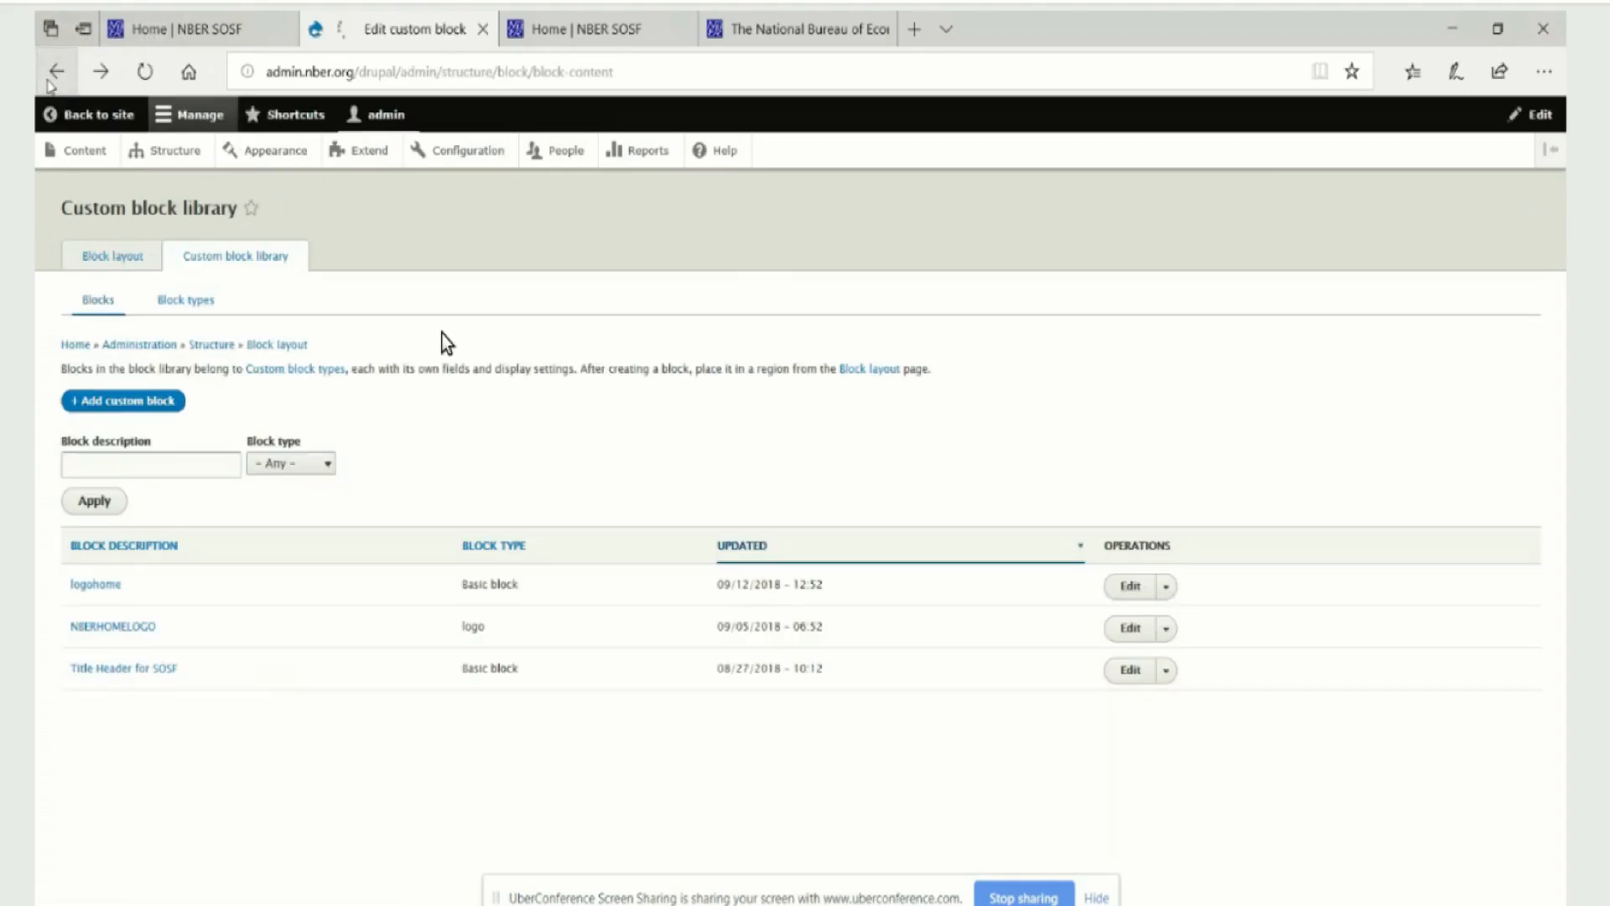
click(50, 77)
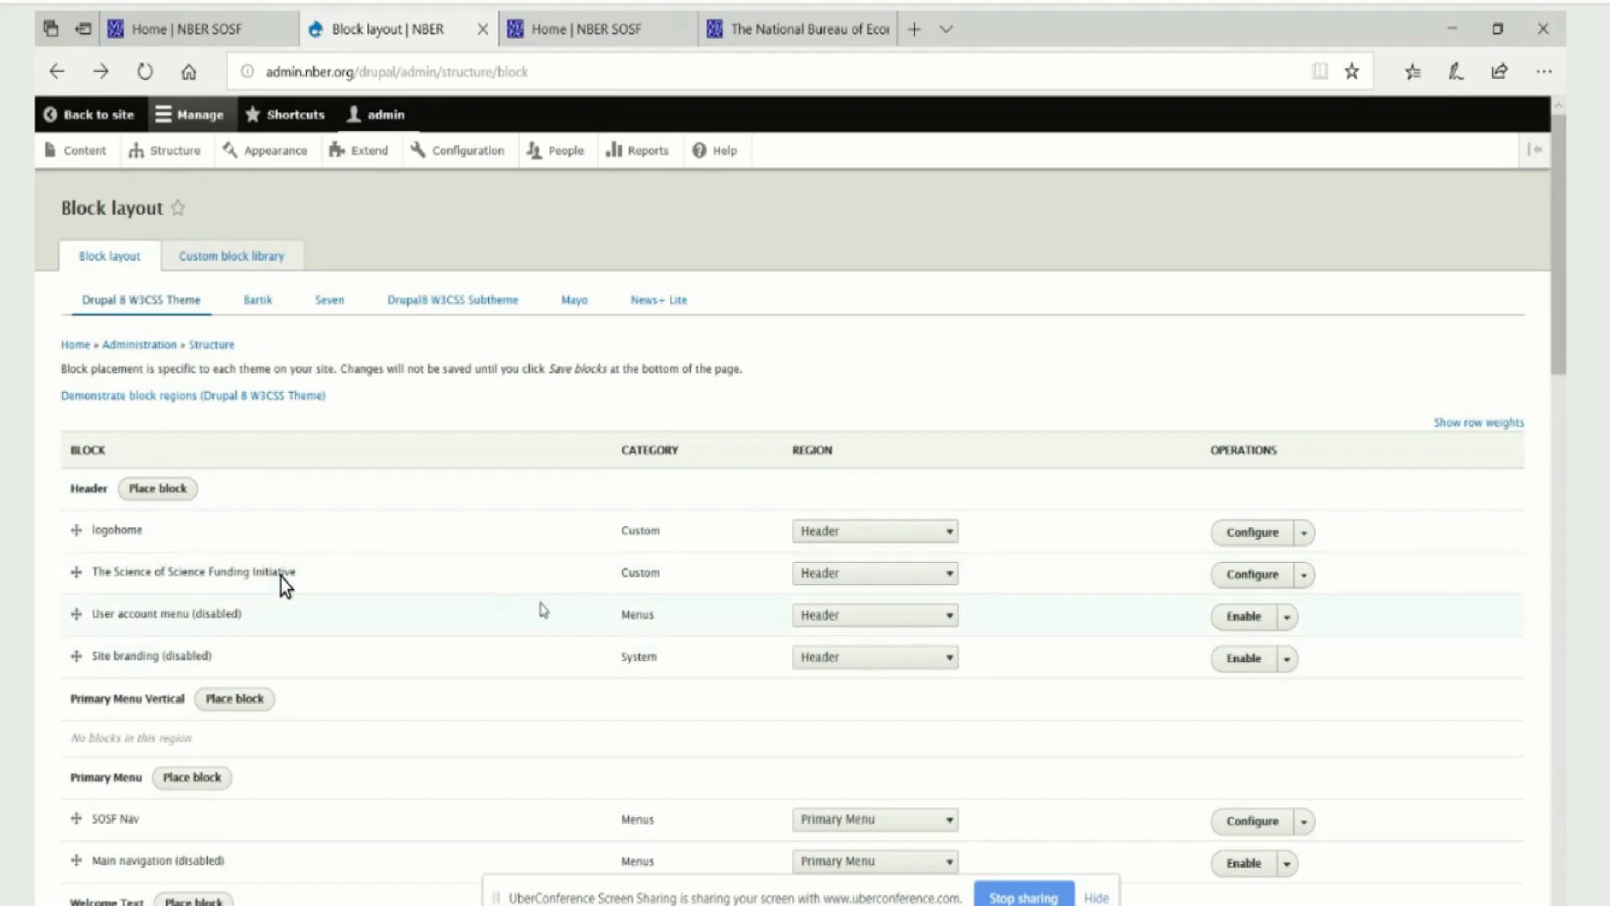
click(205, 256)
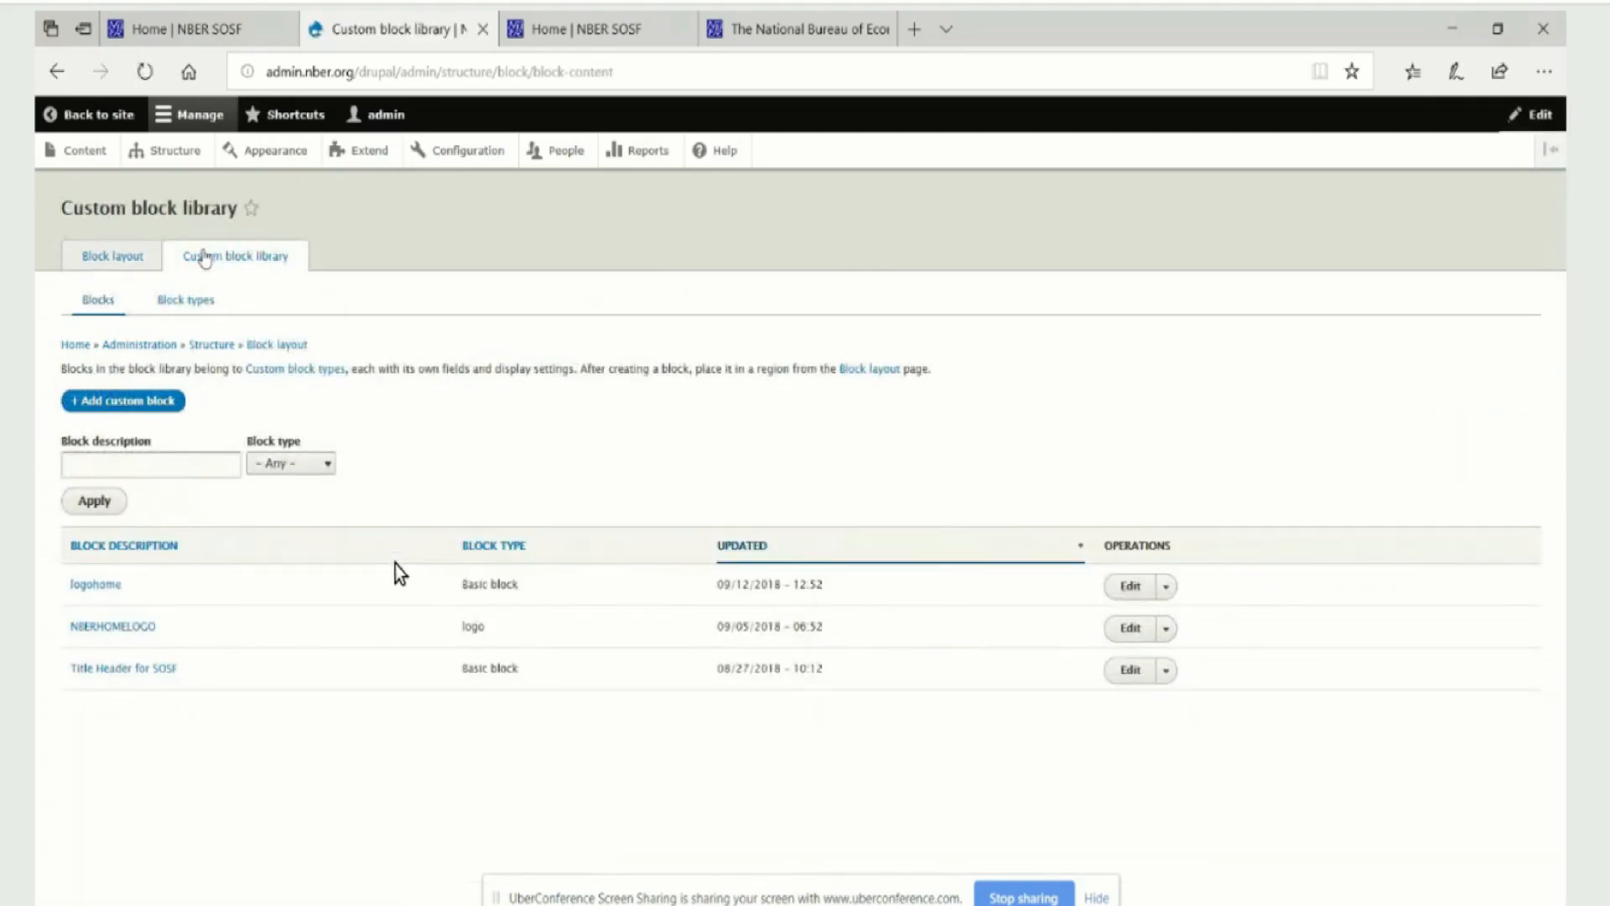
click(141, 676)
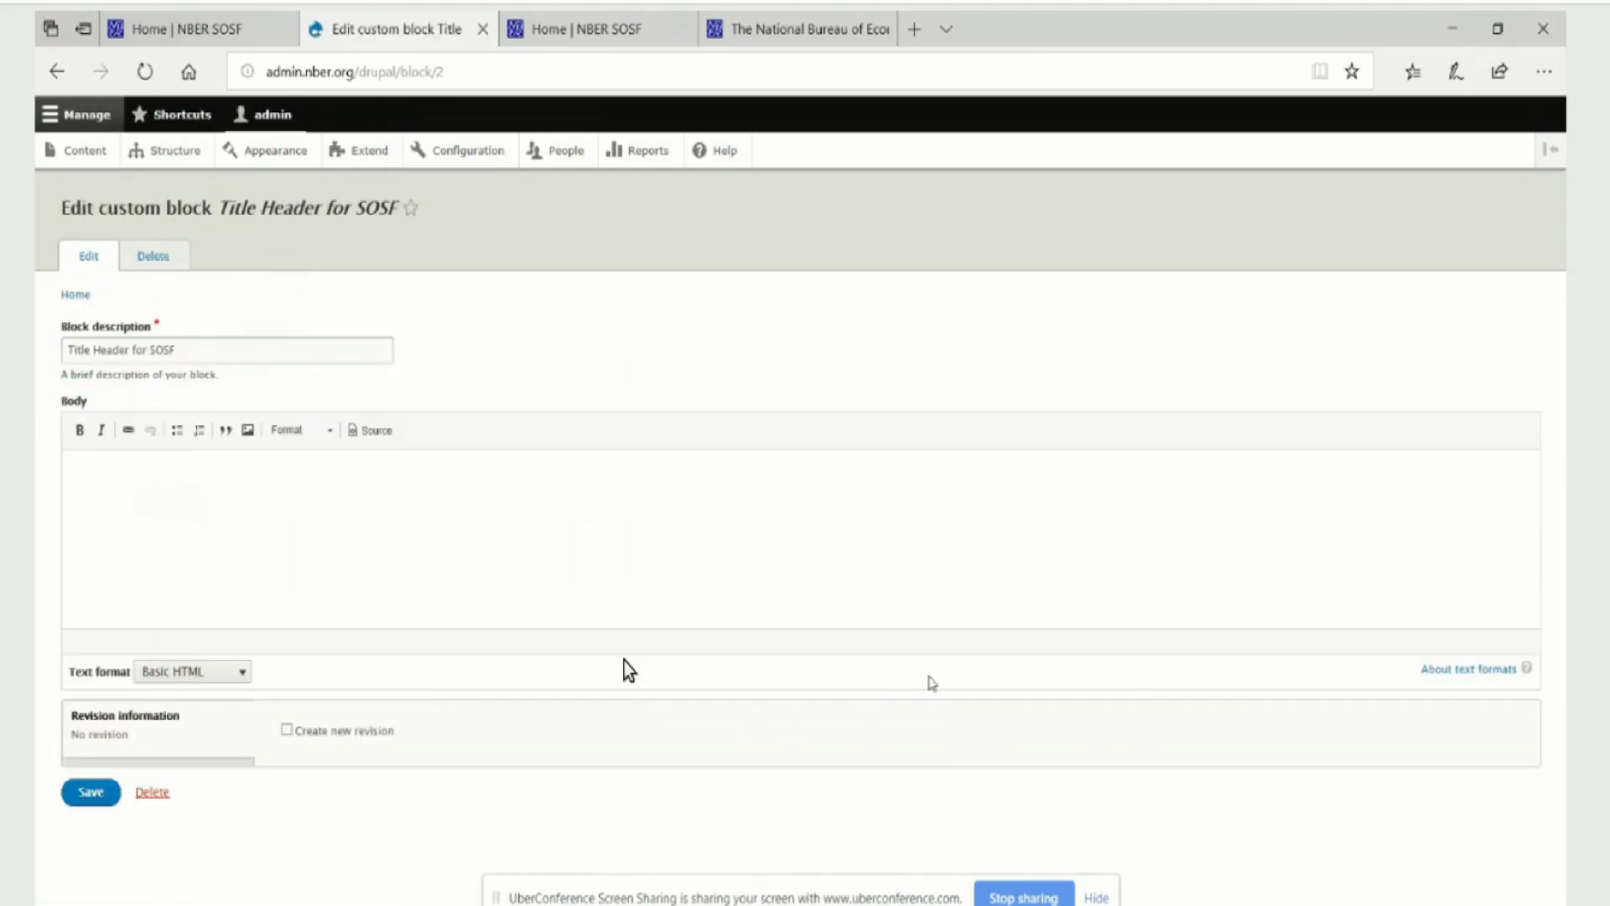
Check the Title Header for SOSF block's body in HTML source view, then return to the custom block library unsaved
click(379, 433)
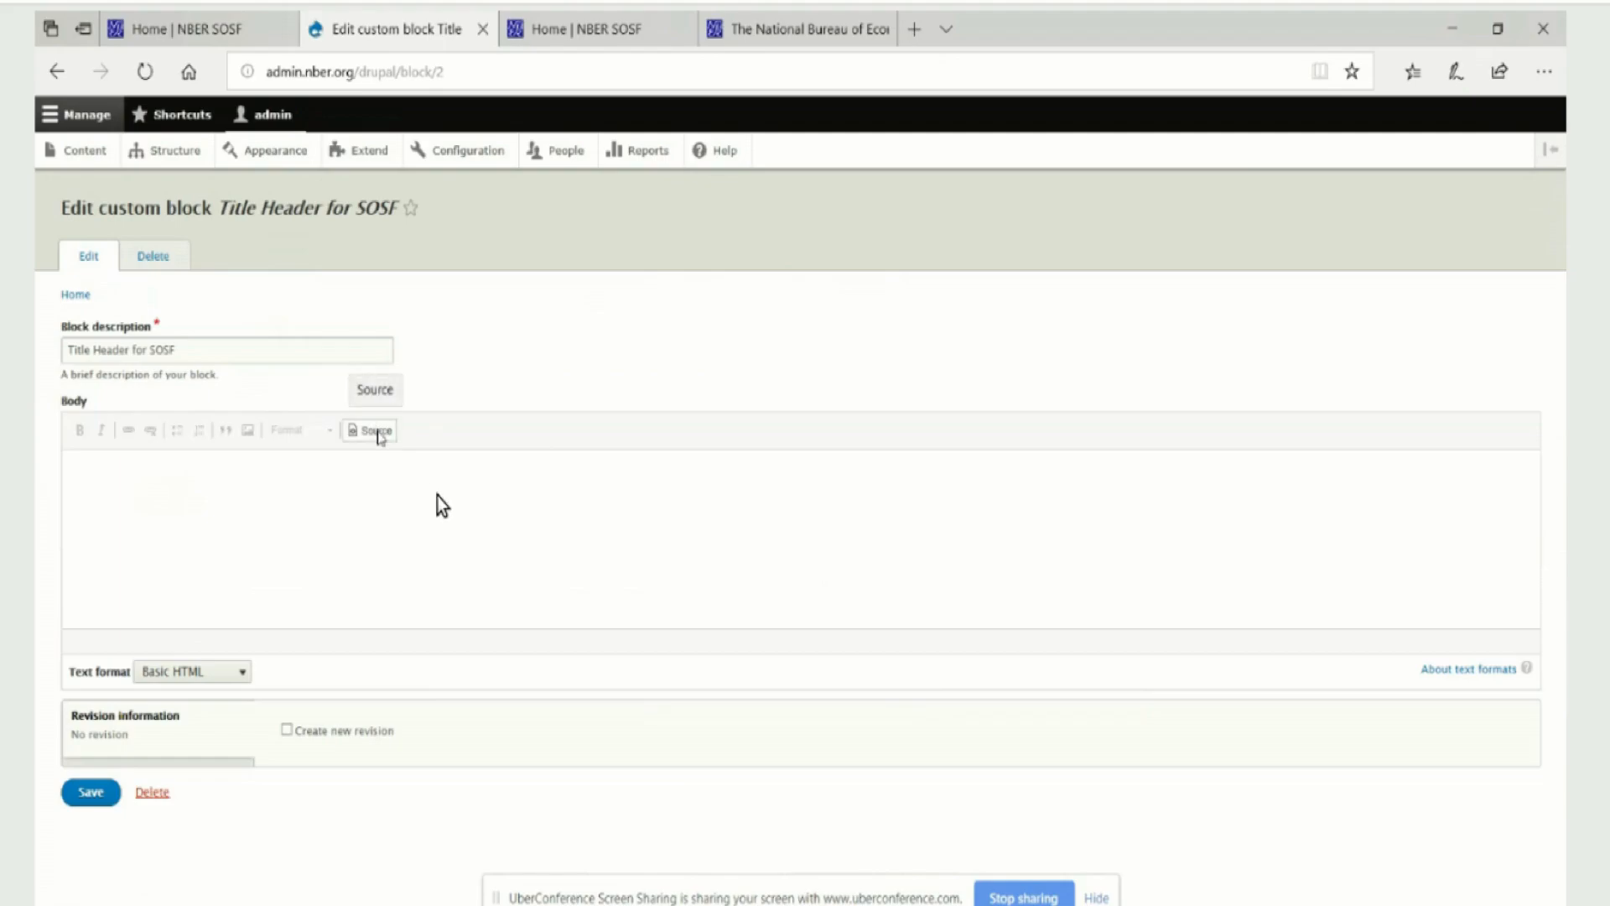
click(379, 433)
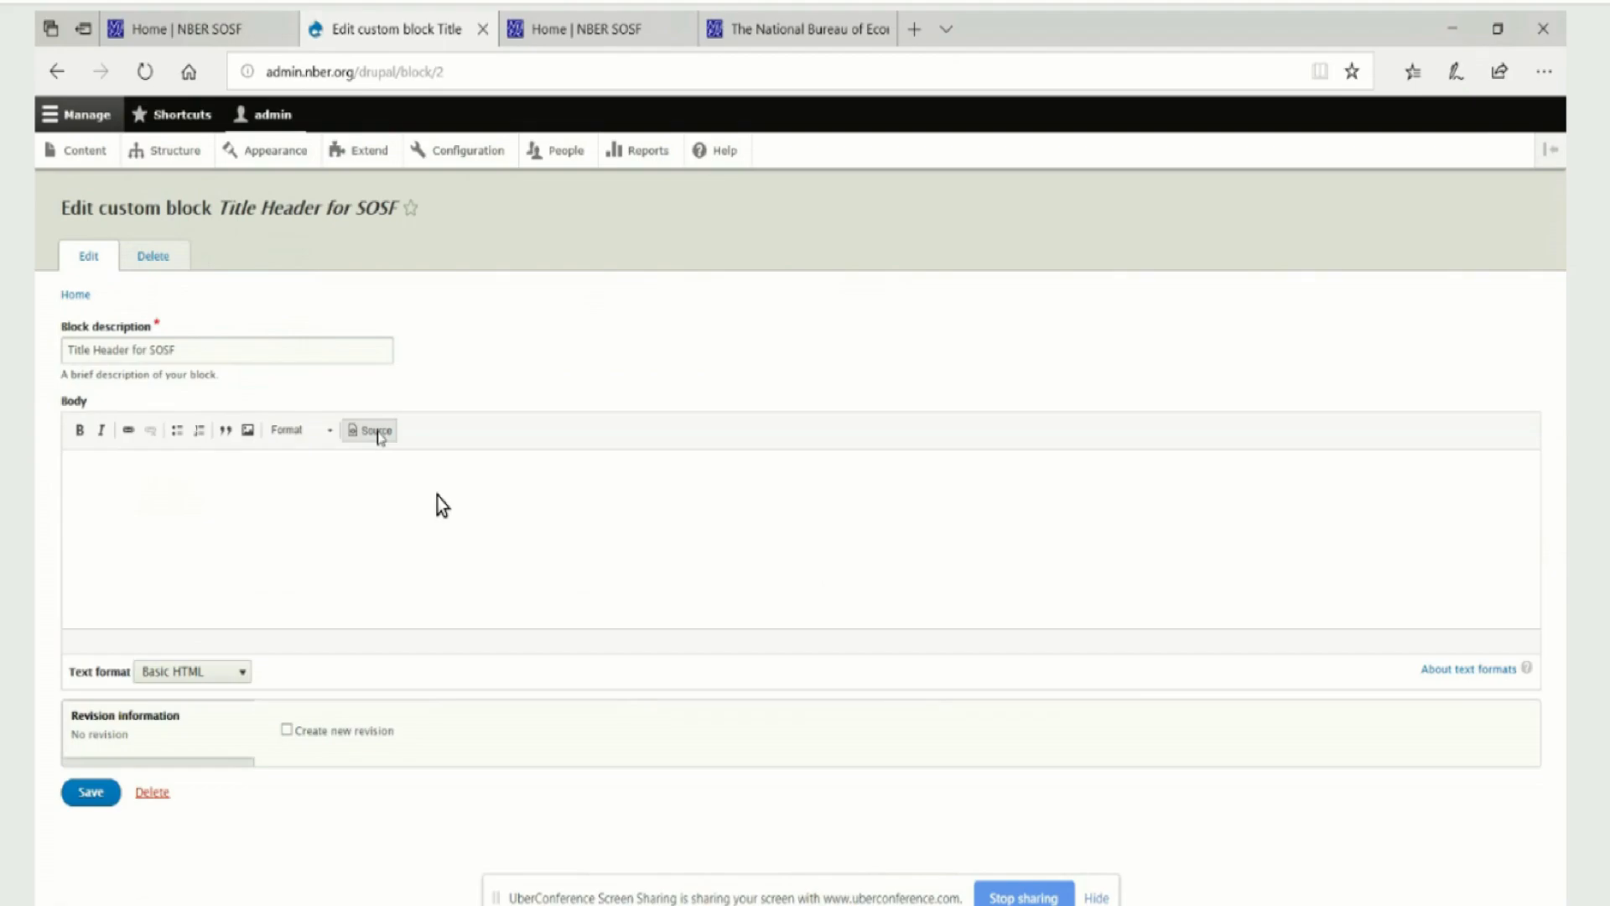
click(57, 75)
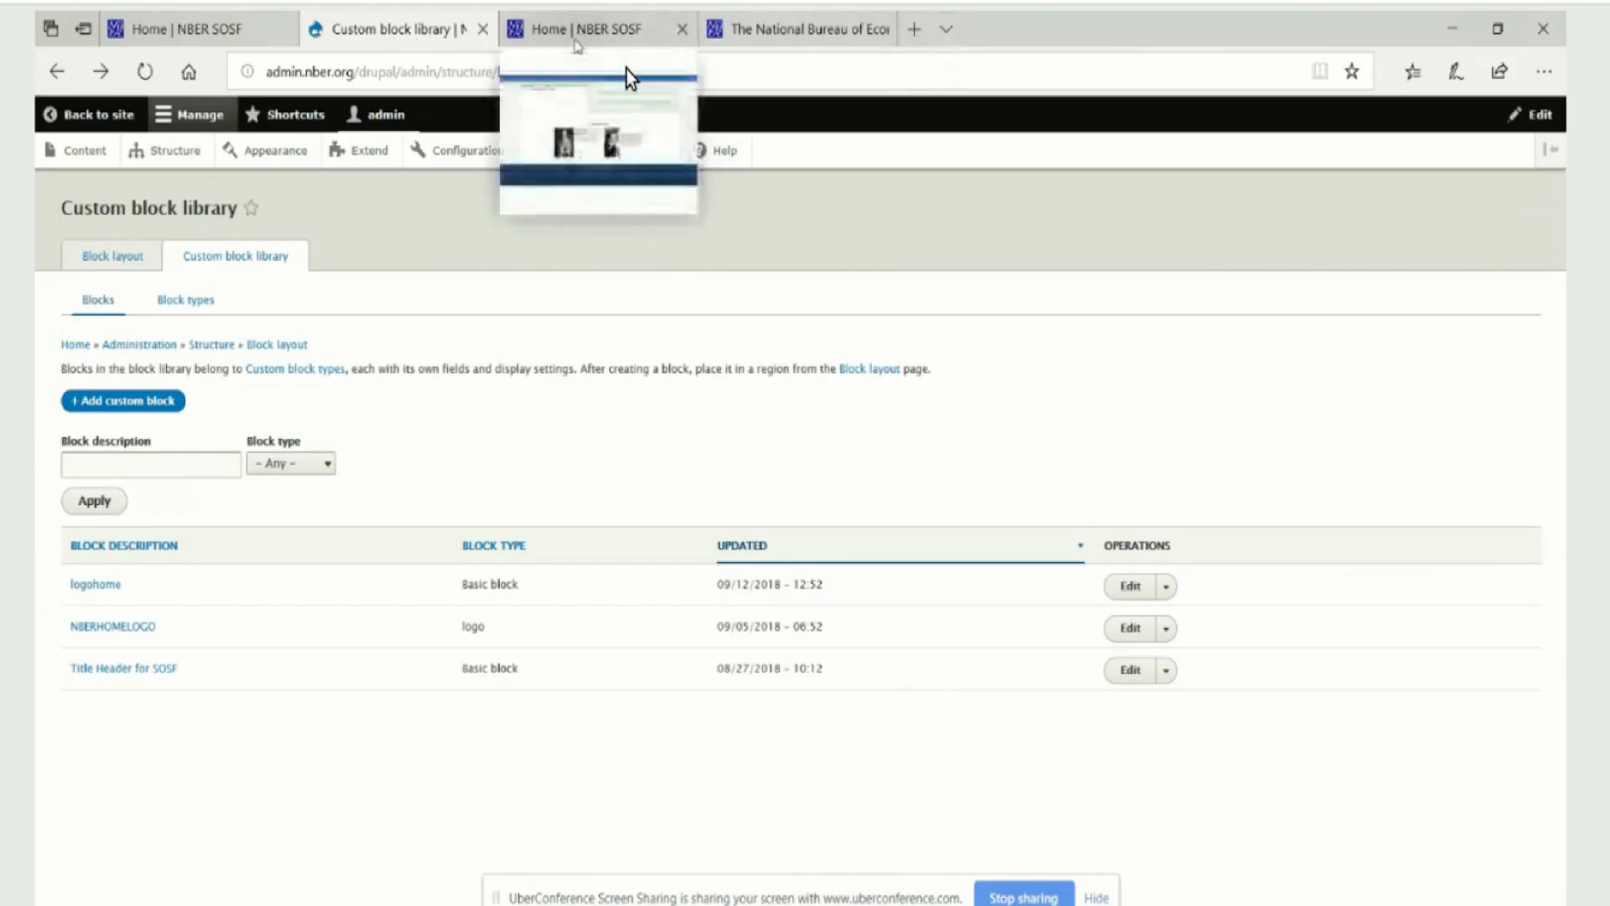
Open the configuration of the title header block from the SOSF Home page
click(580, 32)
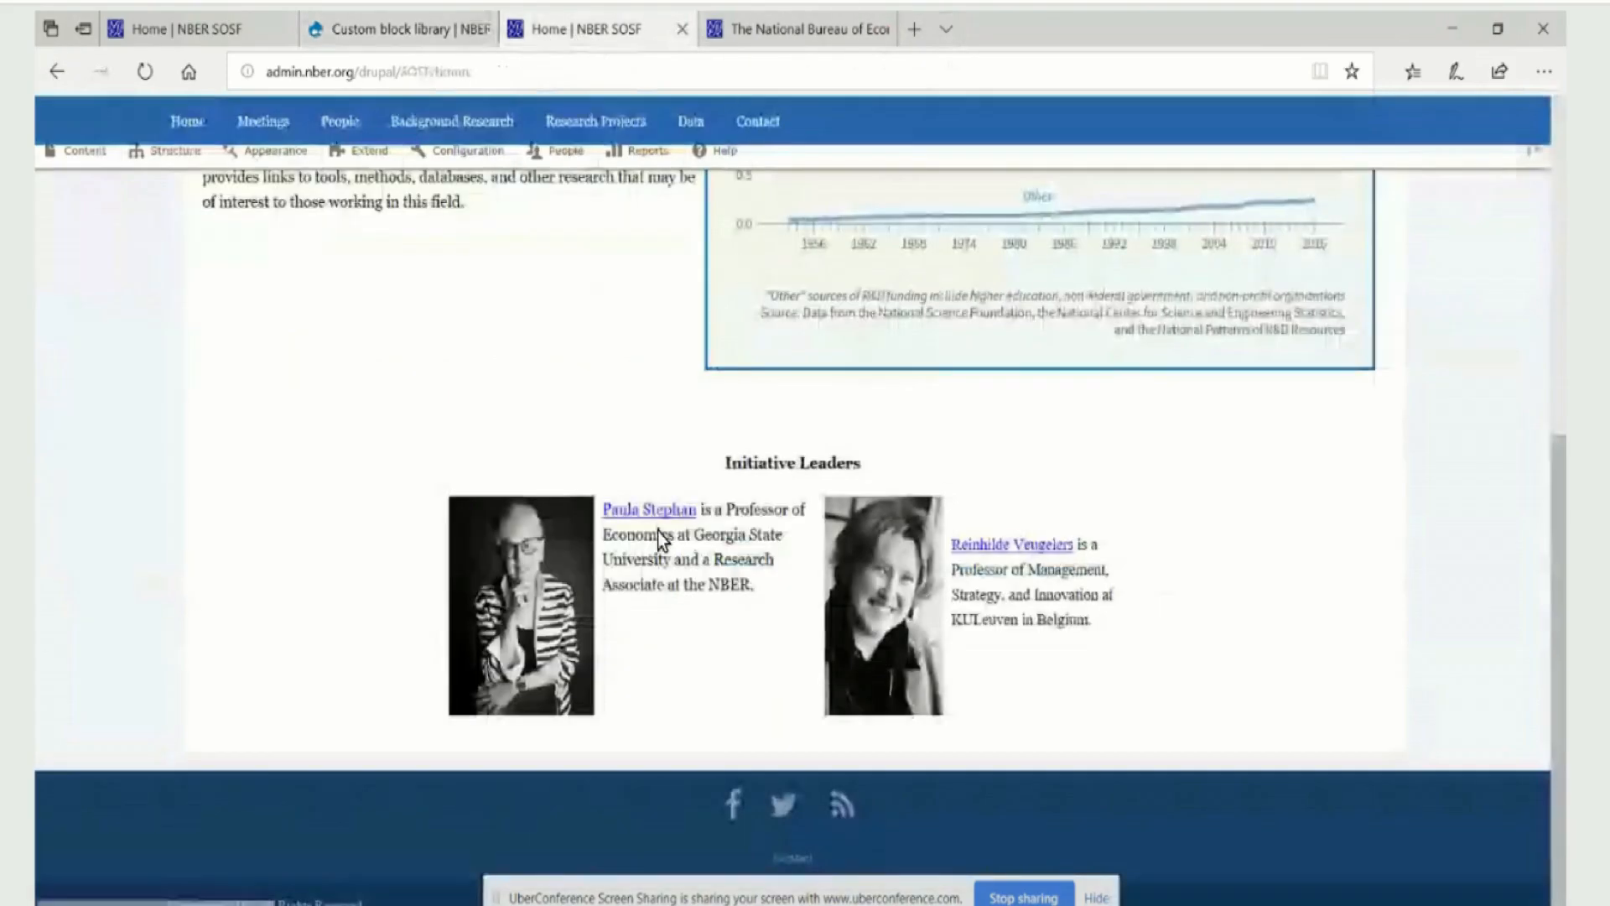
scroll(800, 543, up, 7)
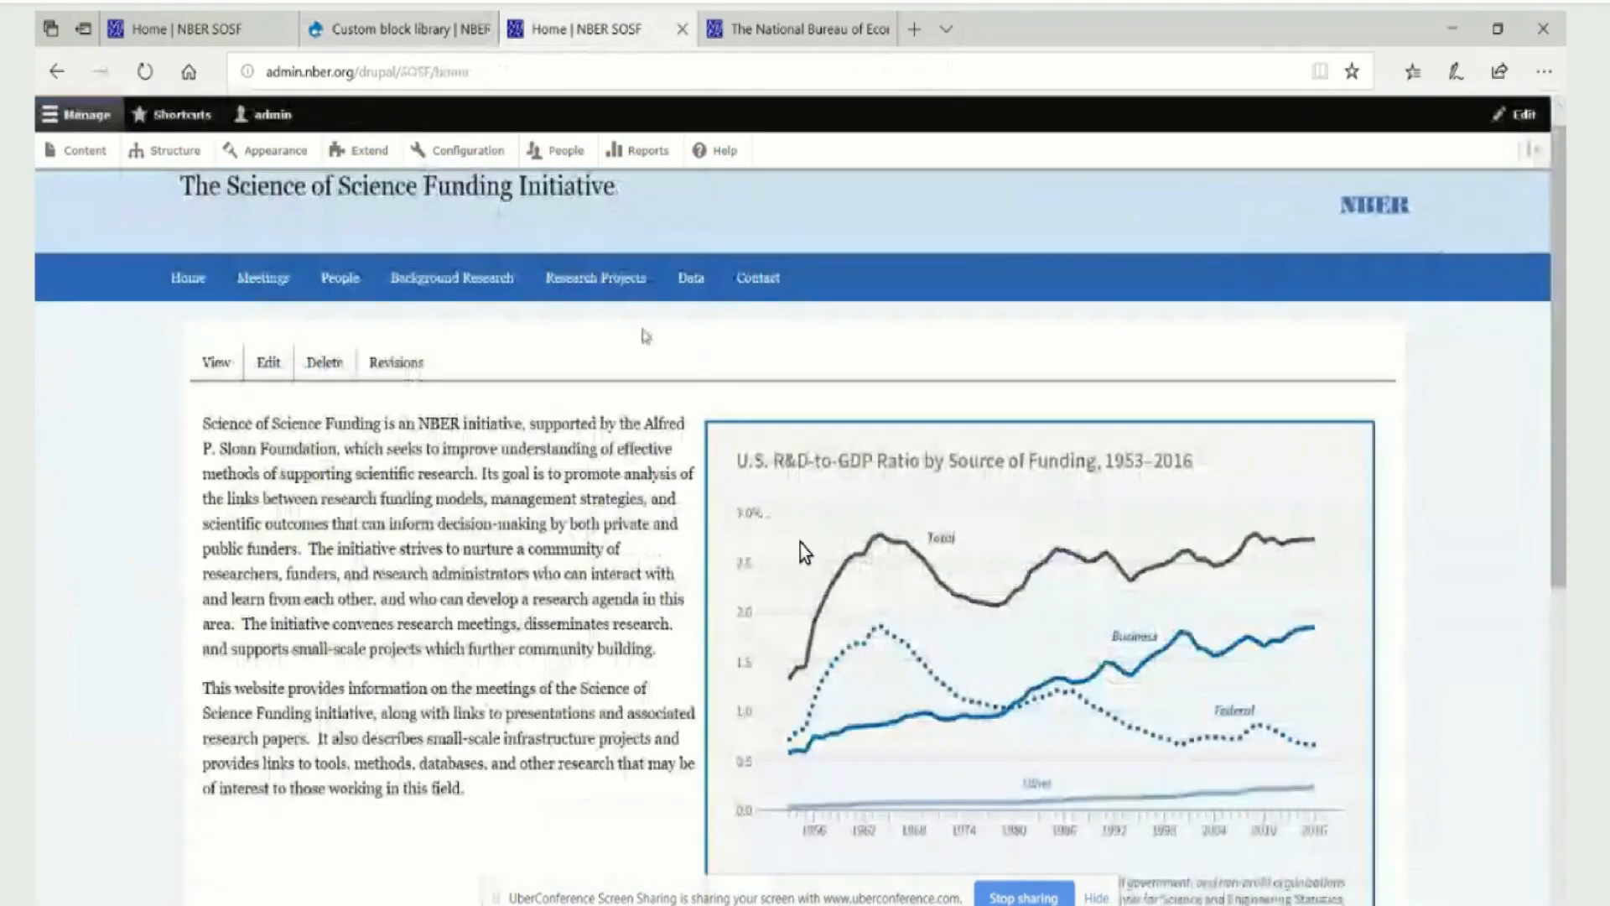
scroll(391, 178, up, 1)
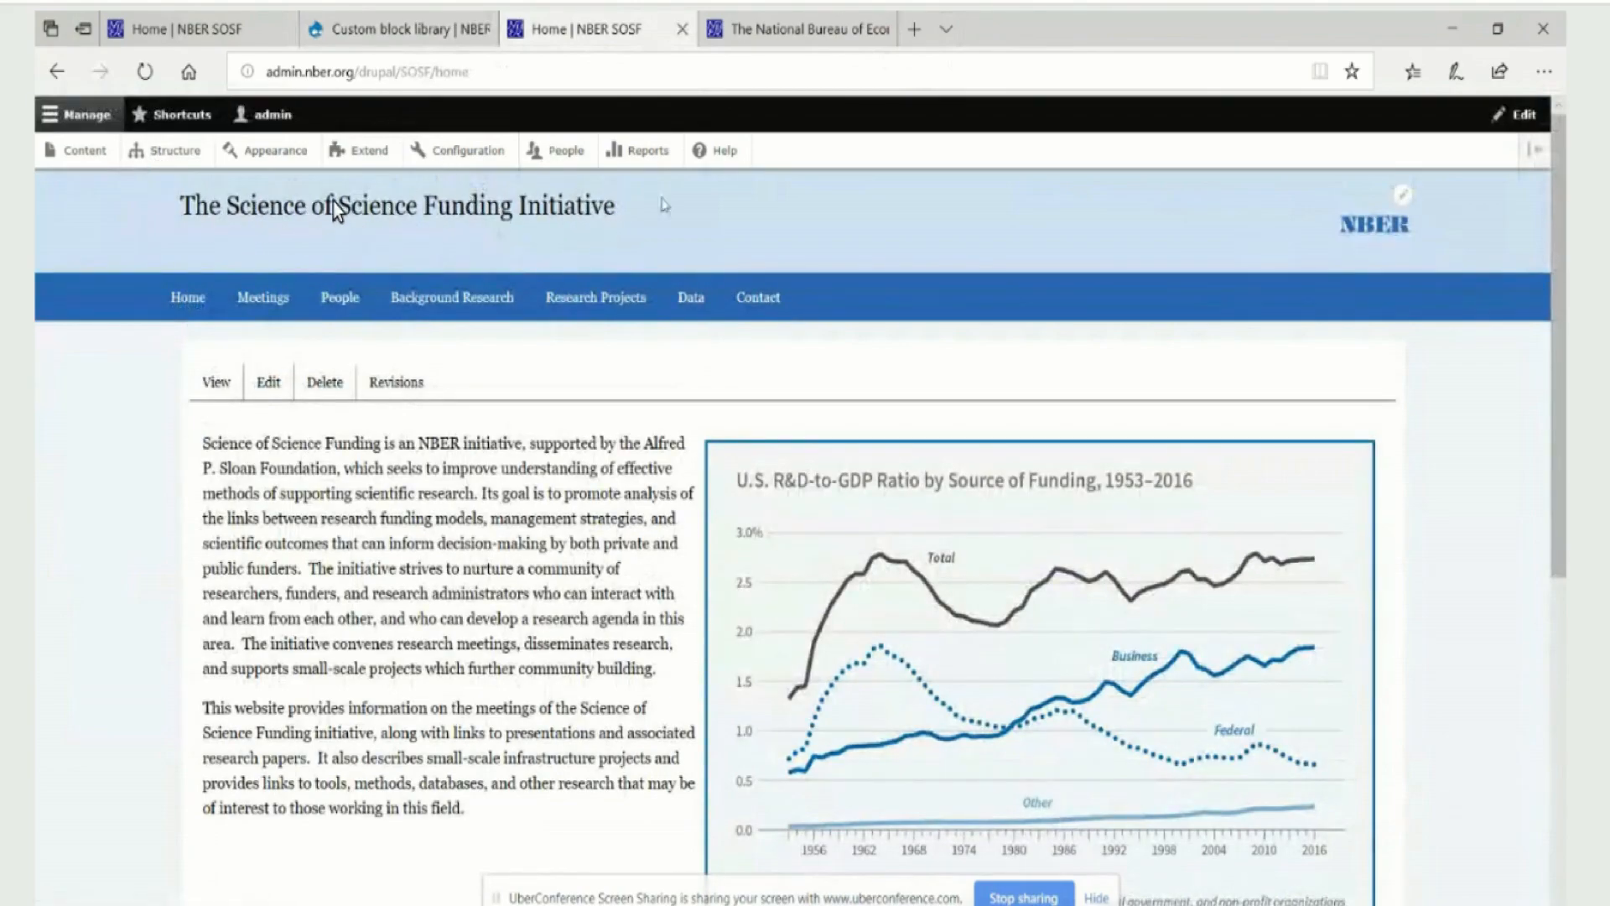
click(1402, 202)
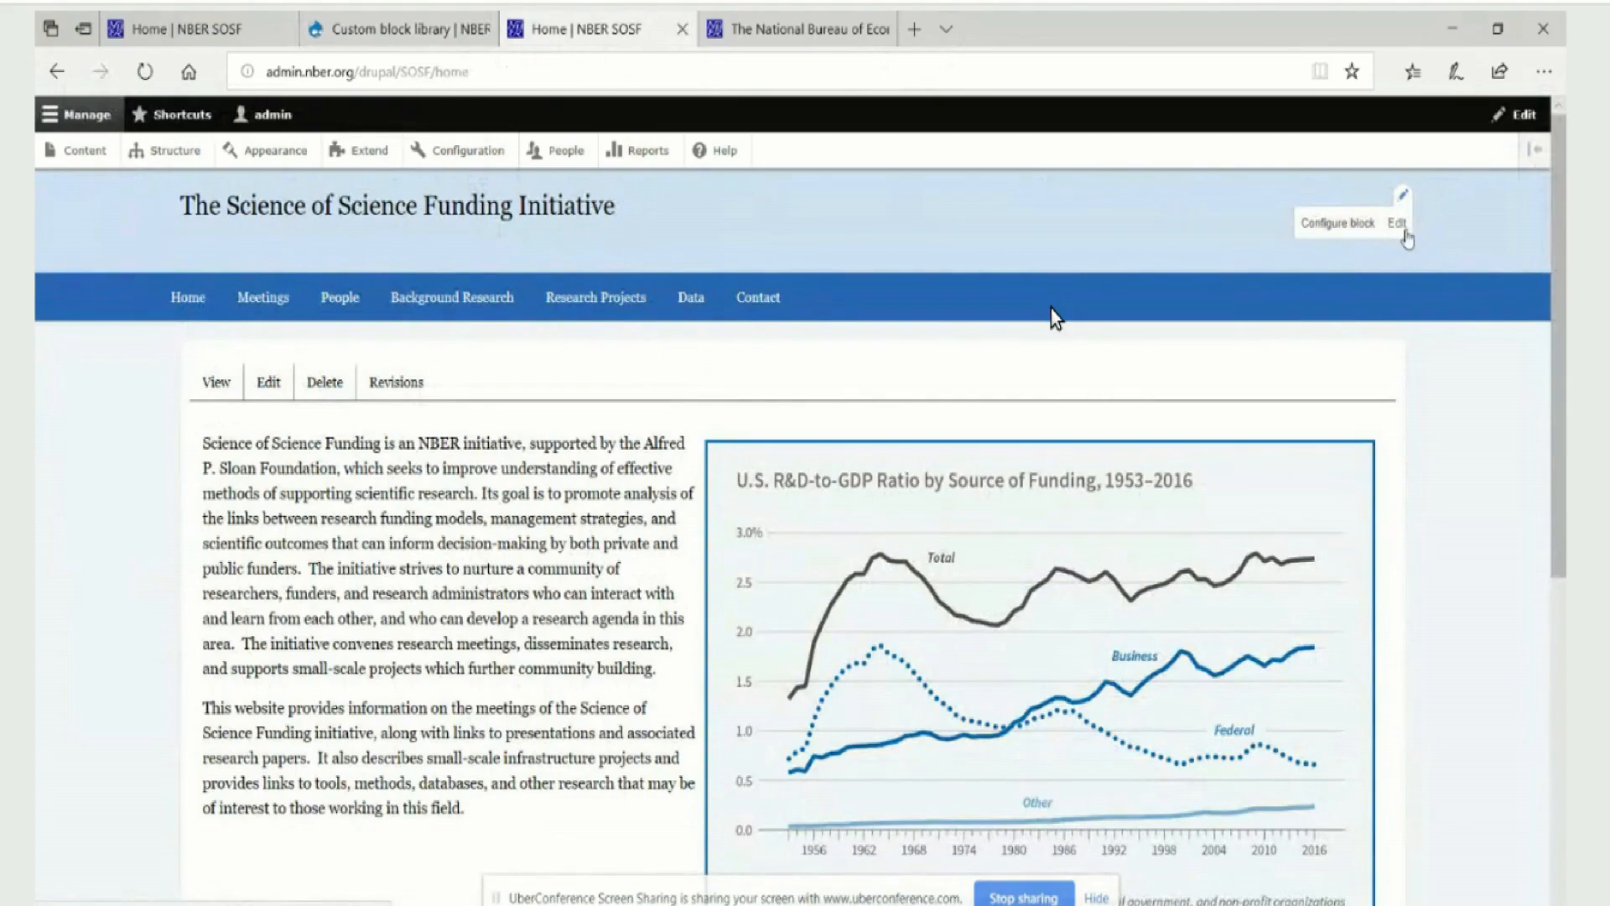
click(1338, 223)
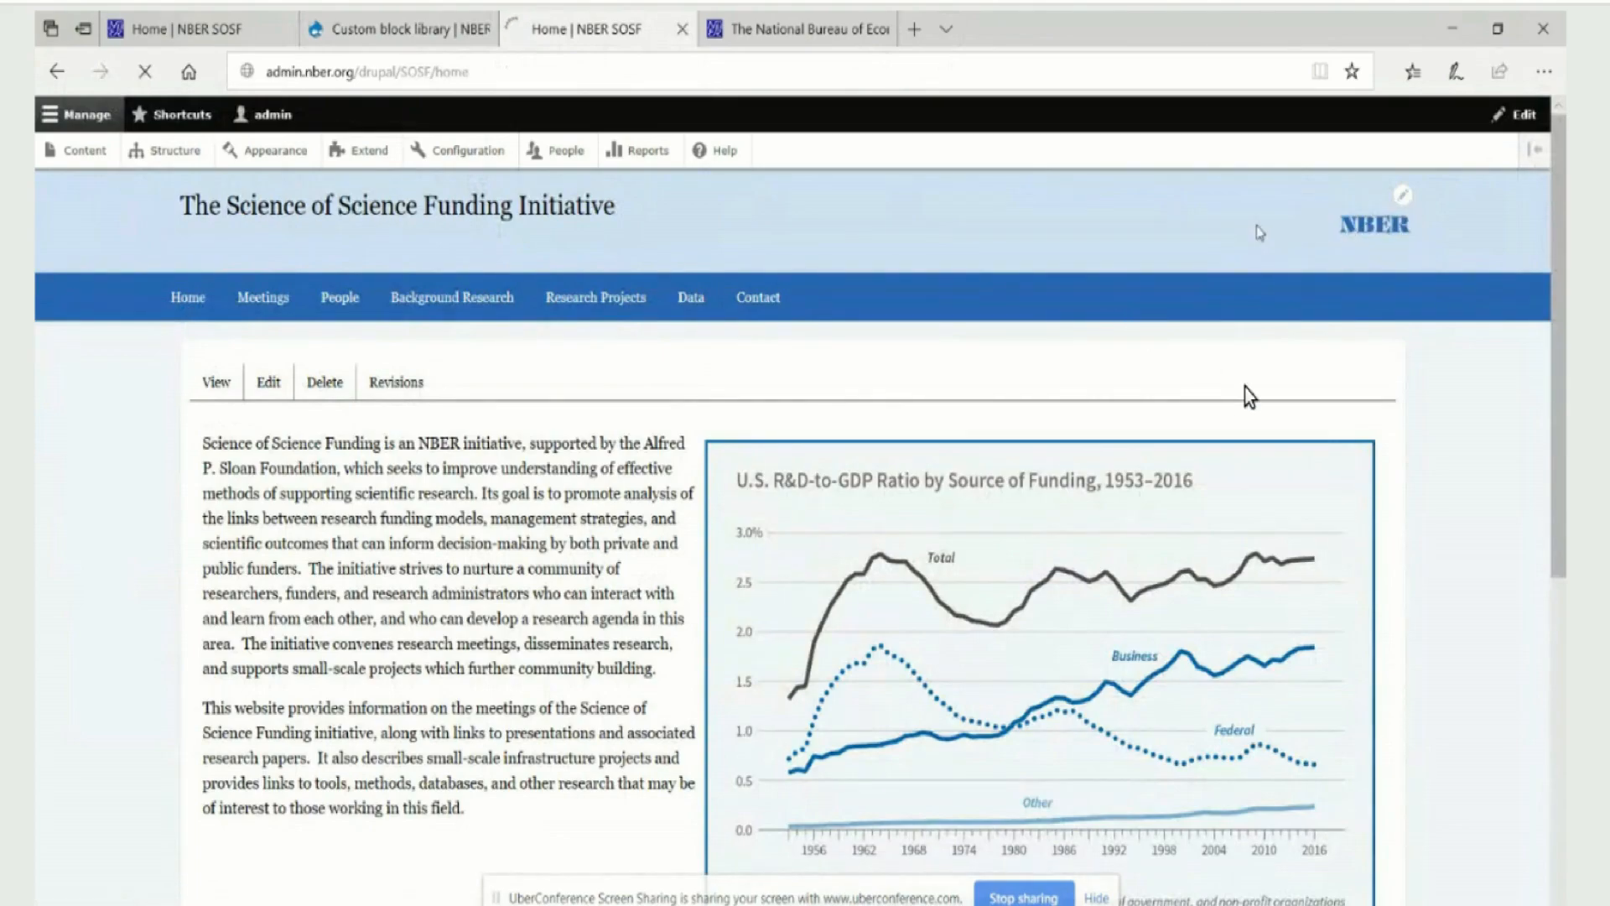
click(1404, 199)
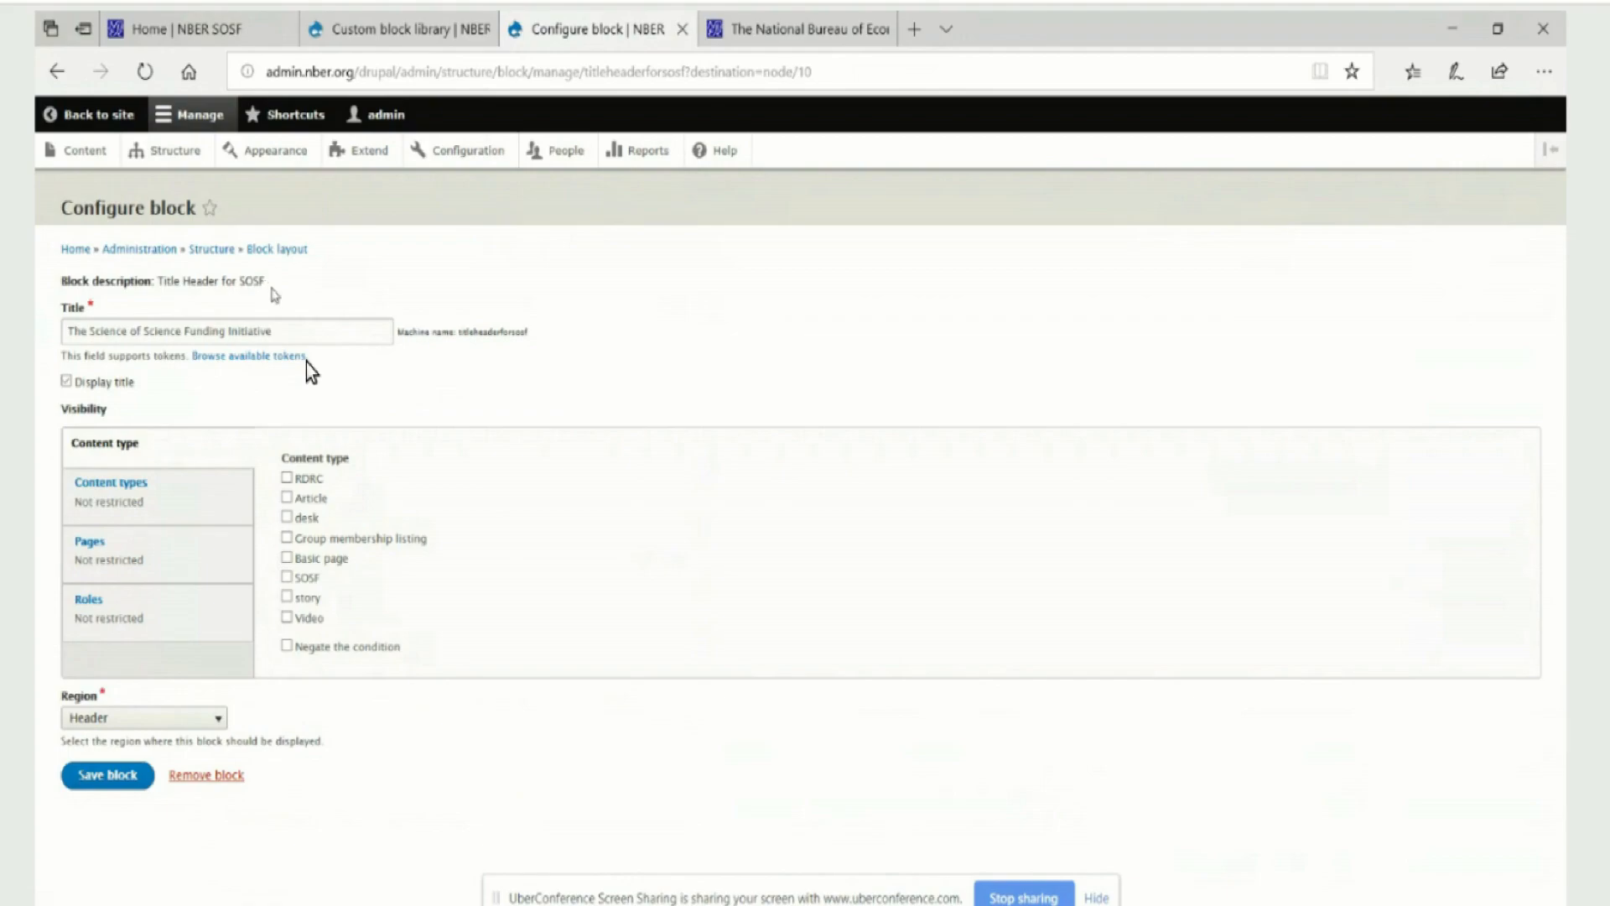
Examine the title setting of the Title Header for SOSF block and compare it with the custom block library
drag(334, 335, 37, 333)
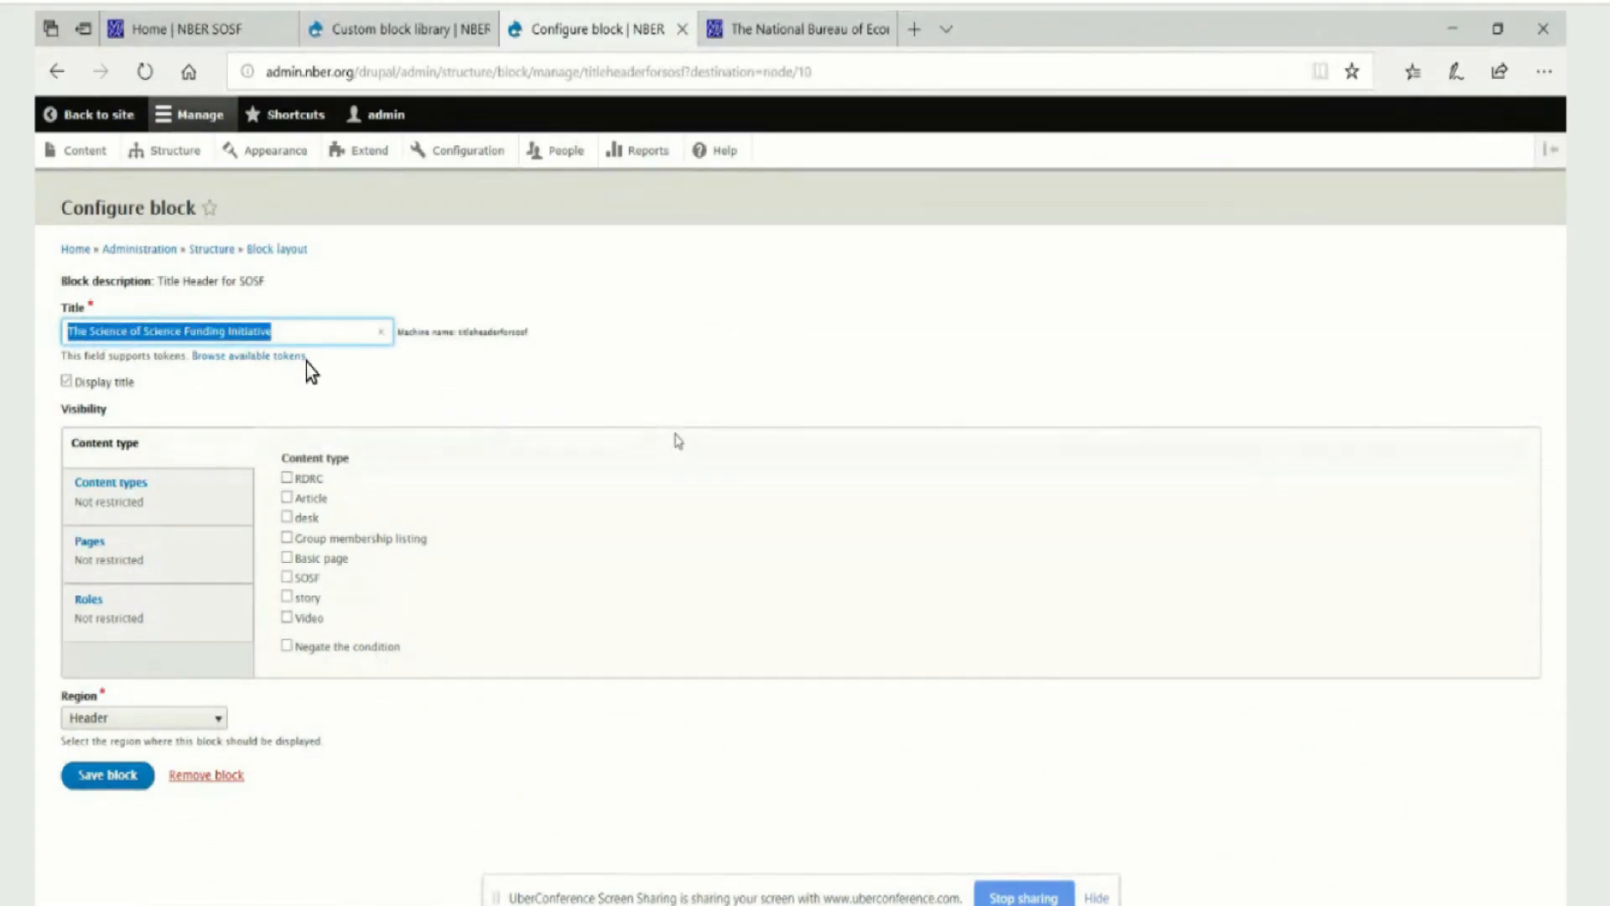
click(702, 442)
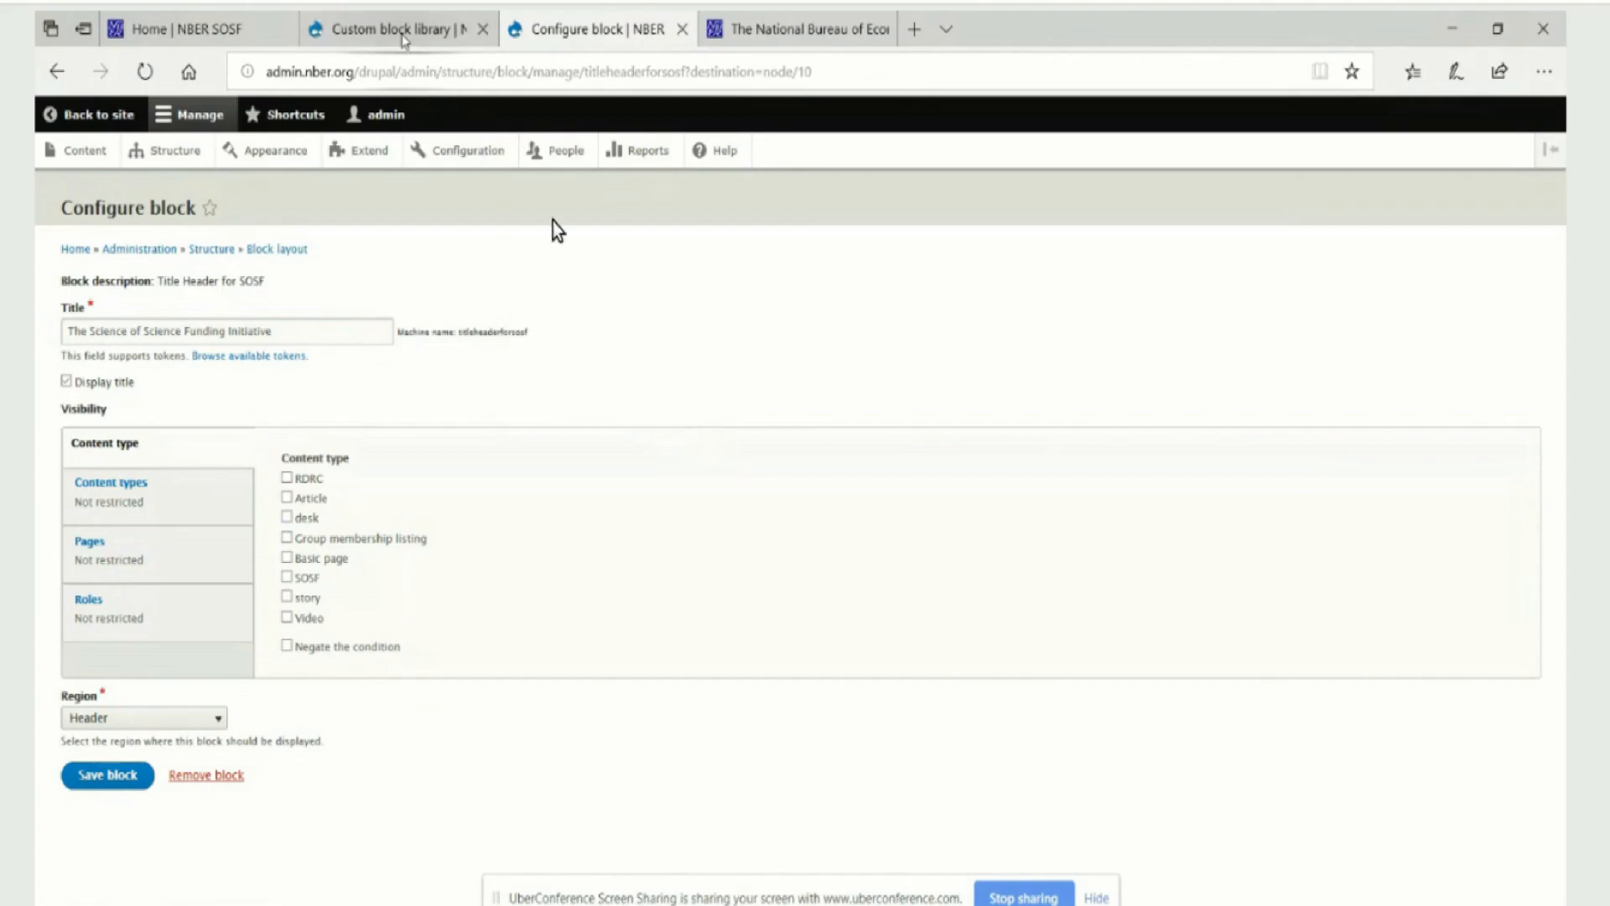
click(401, 32)
click(542, 36)
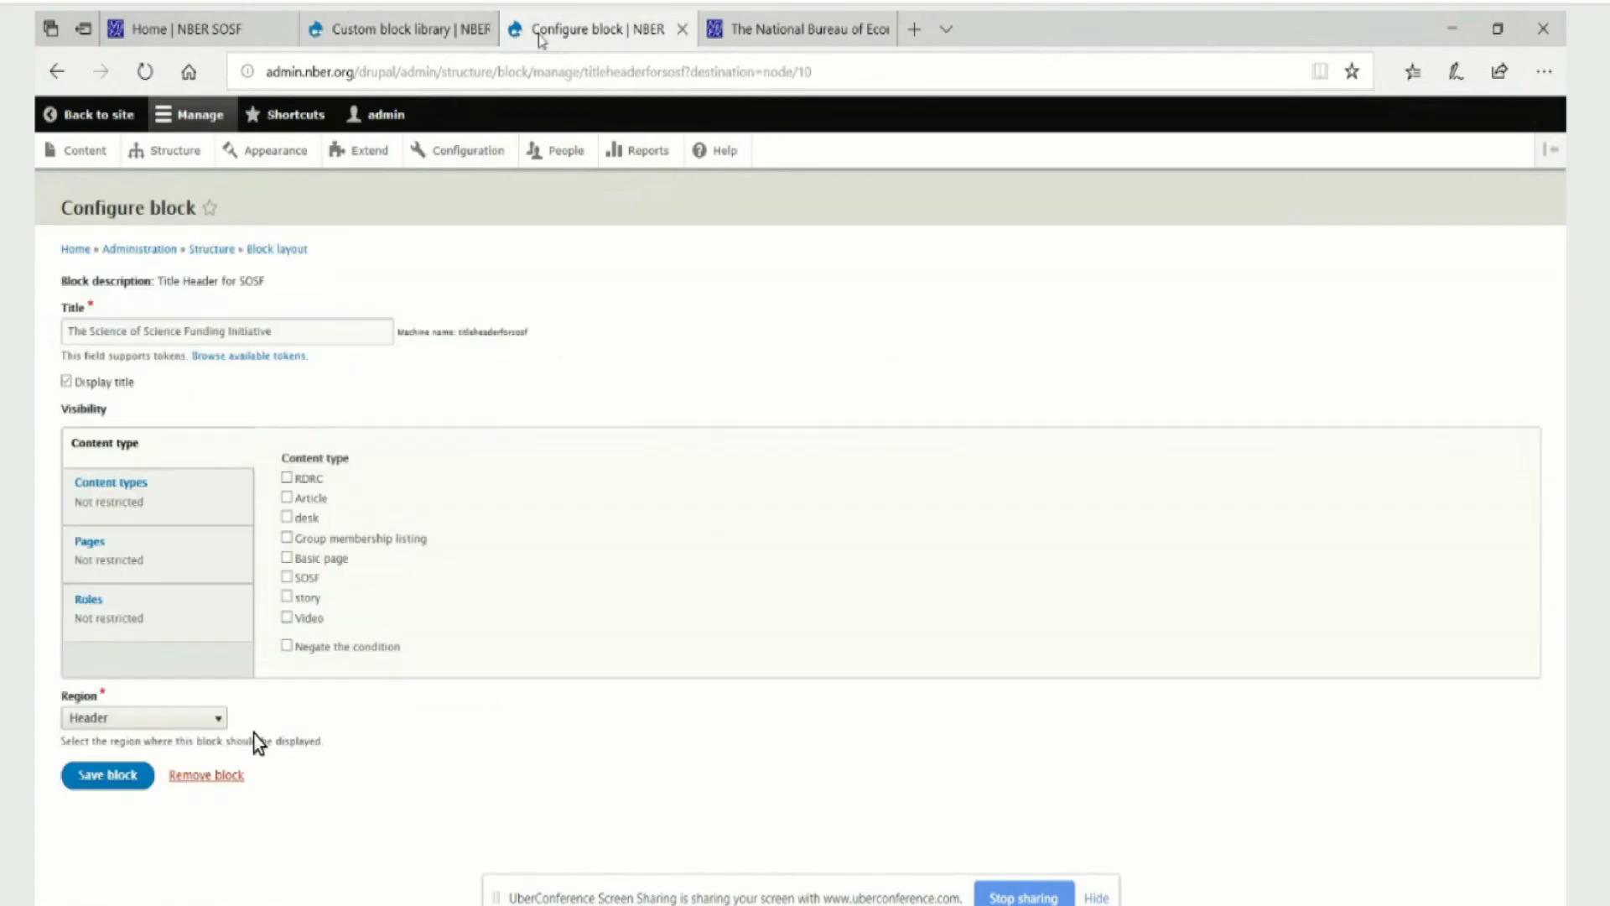
Create and save a new Basic block in the custom block library with the description "NBER Retirement and Disability Research Center" and an empty body
click(352, 37)
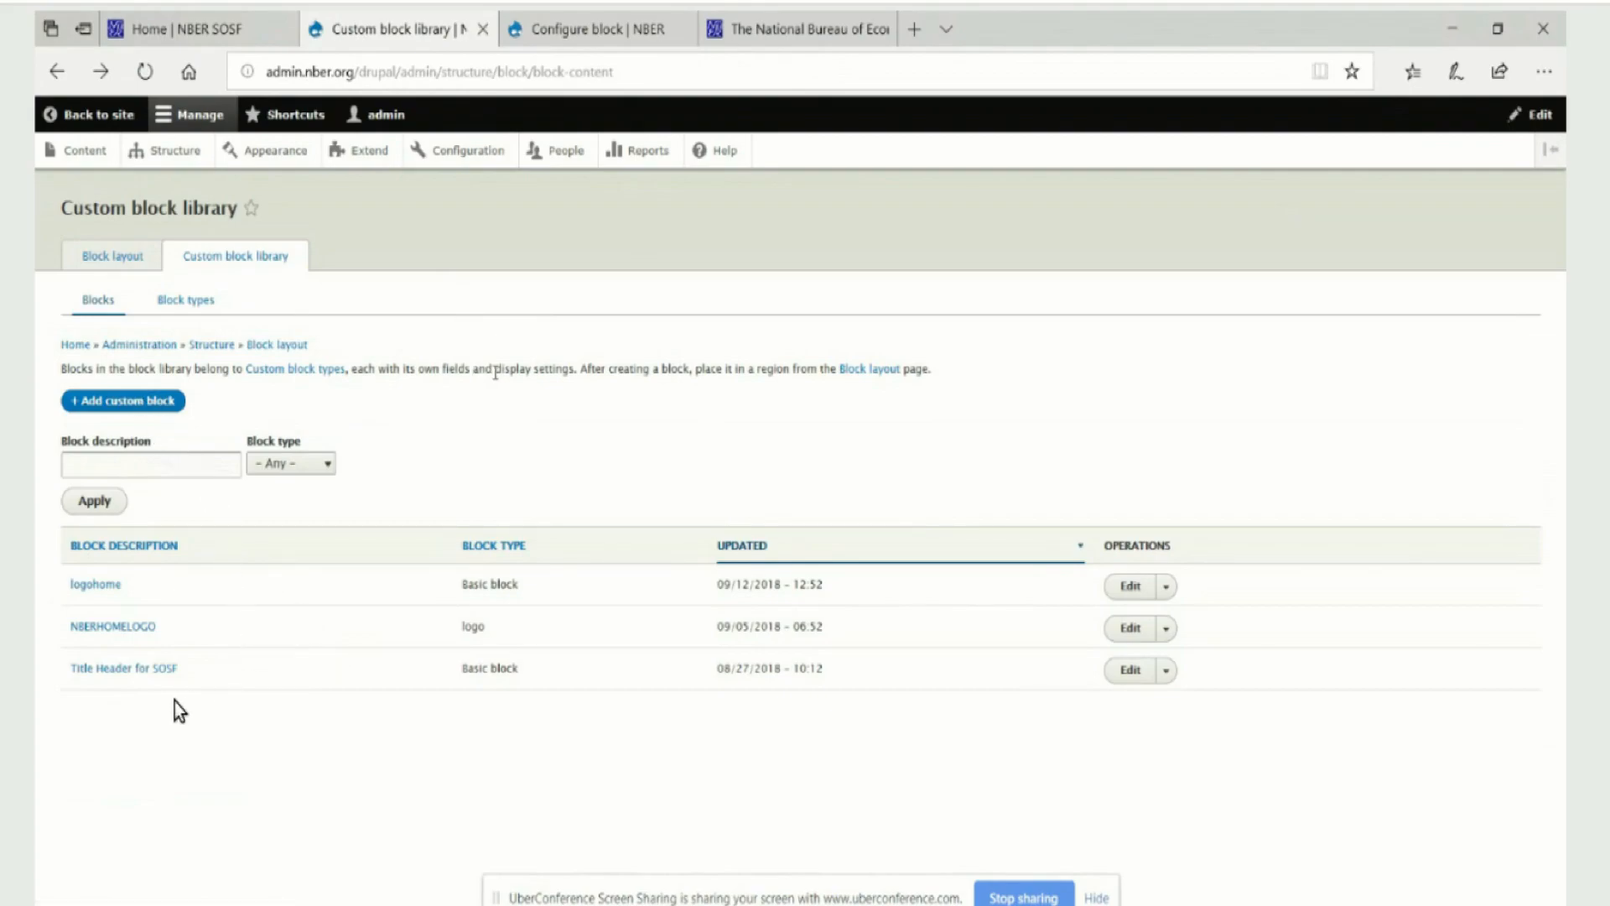
click(149, 403)
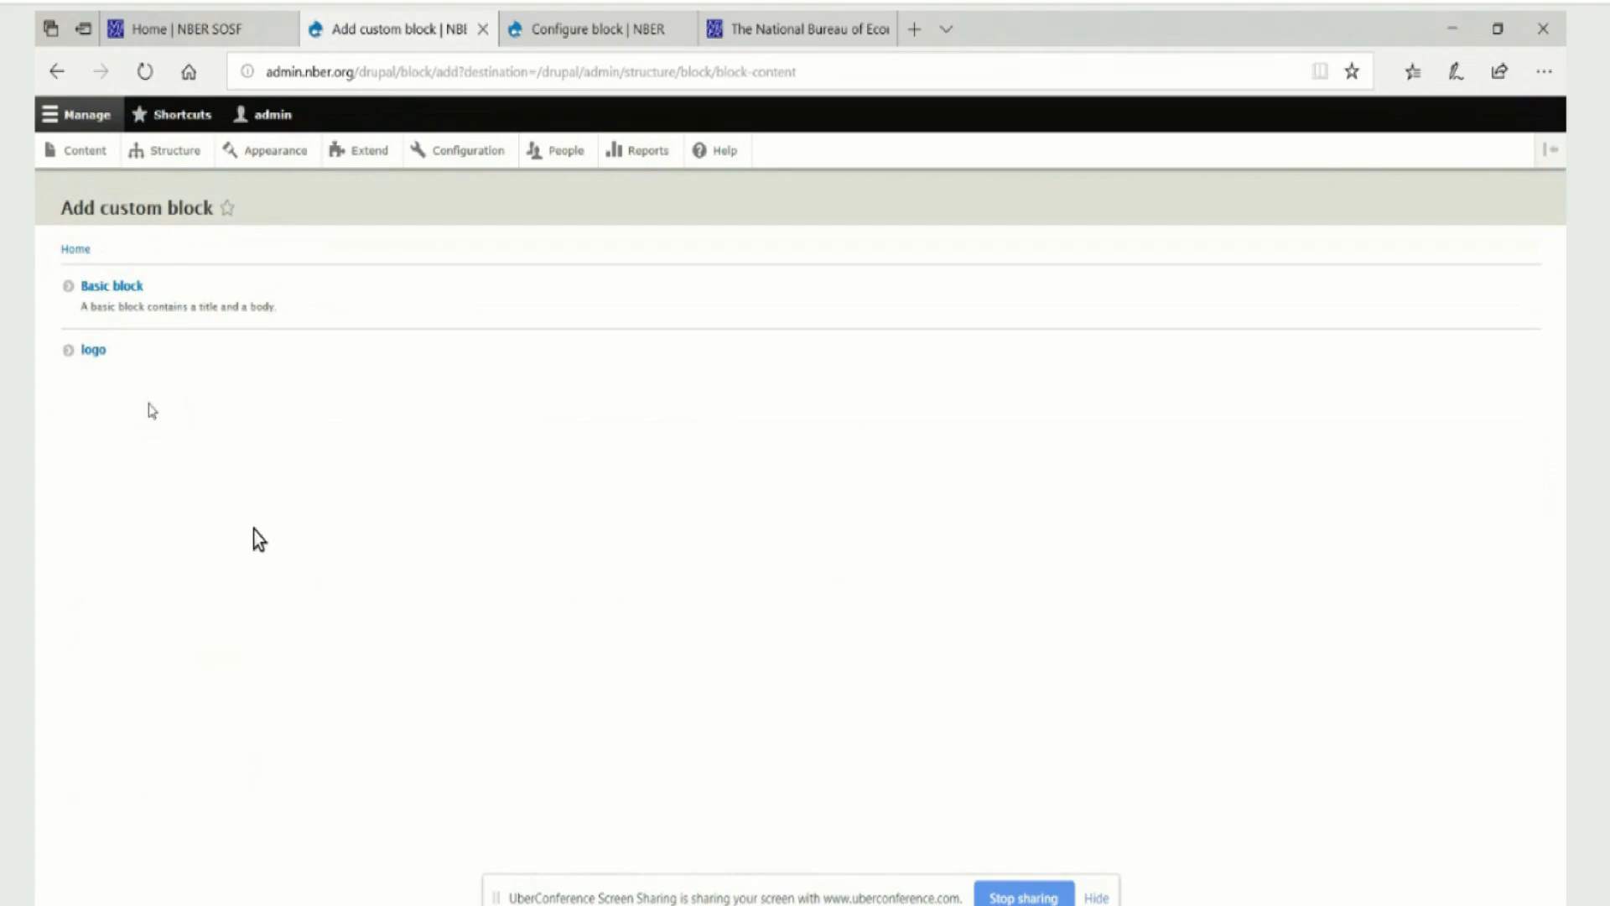
click(99, 288)
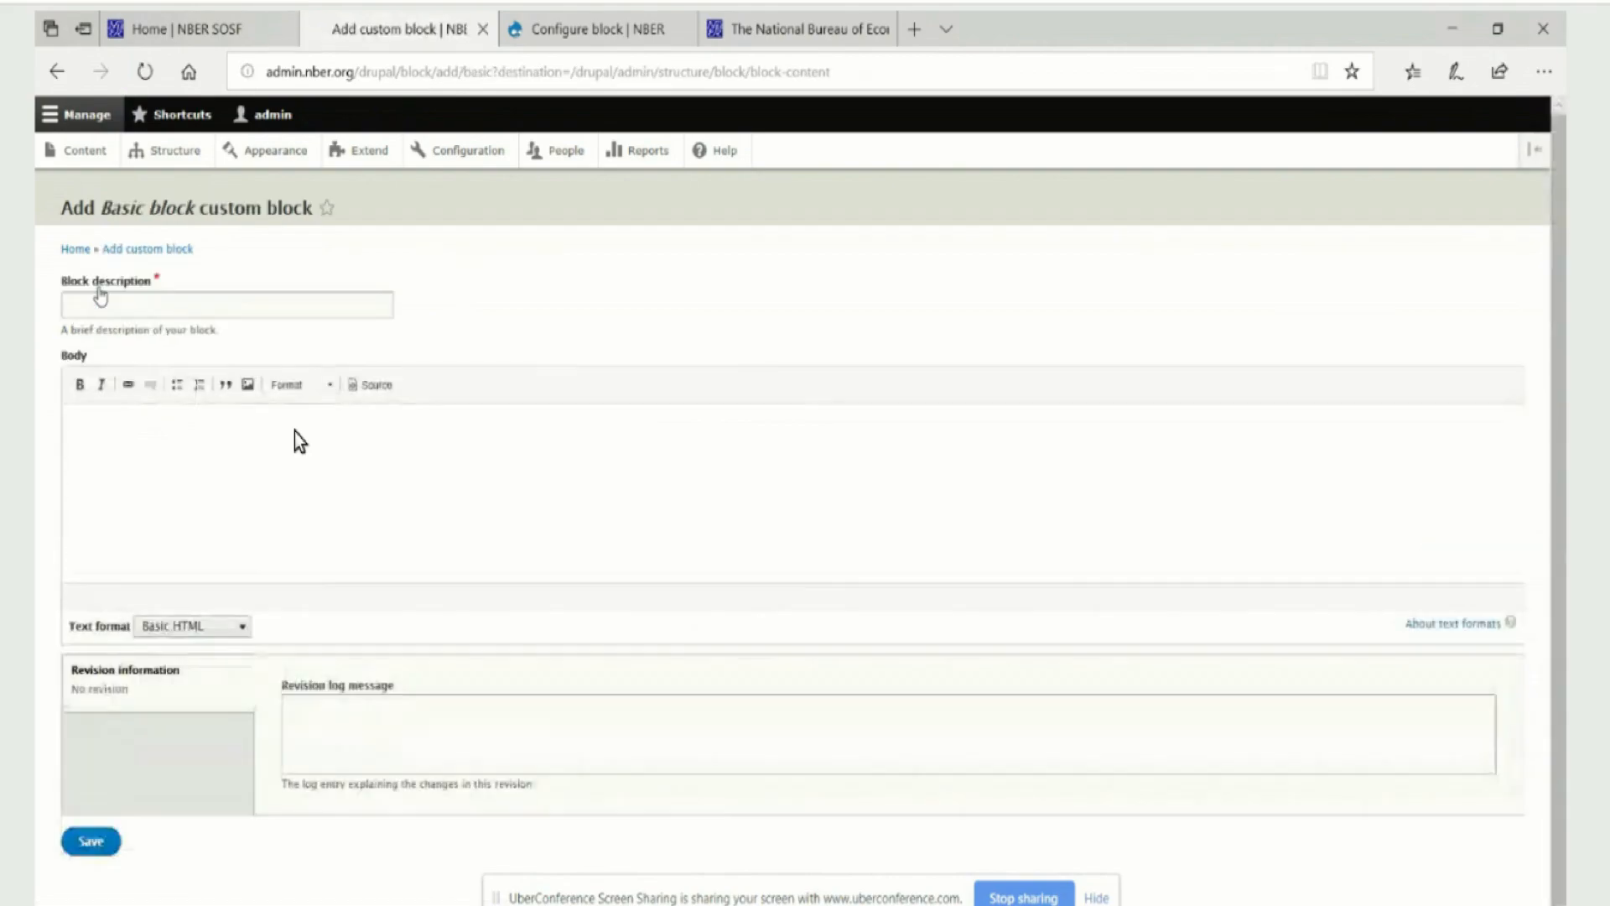
click(103, 295)
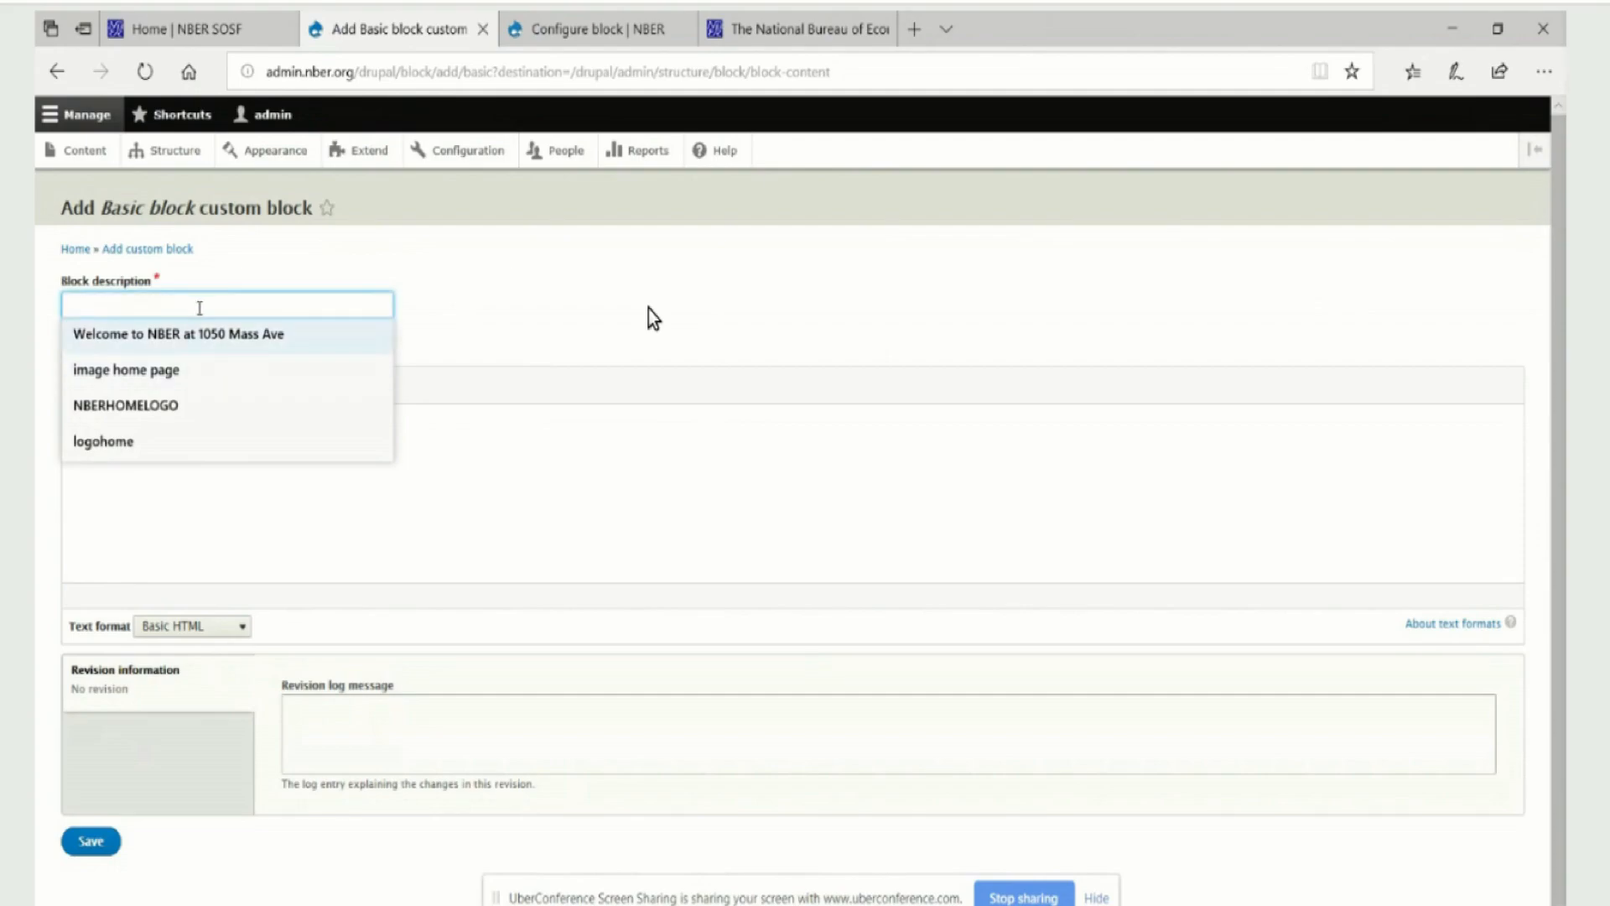
right_click(201, 308)
click(264, 415)
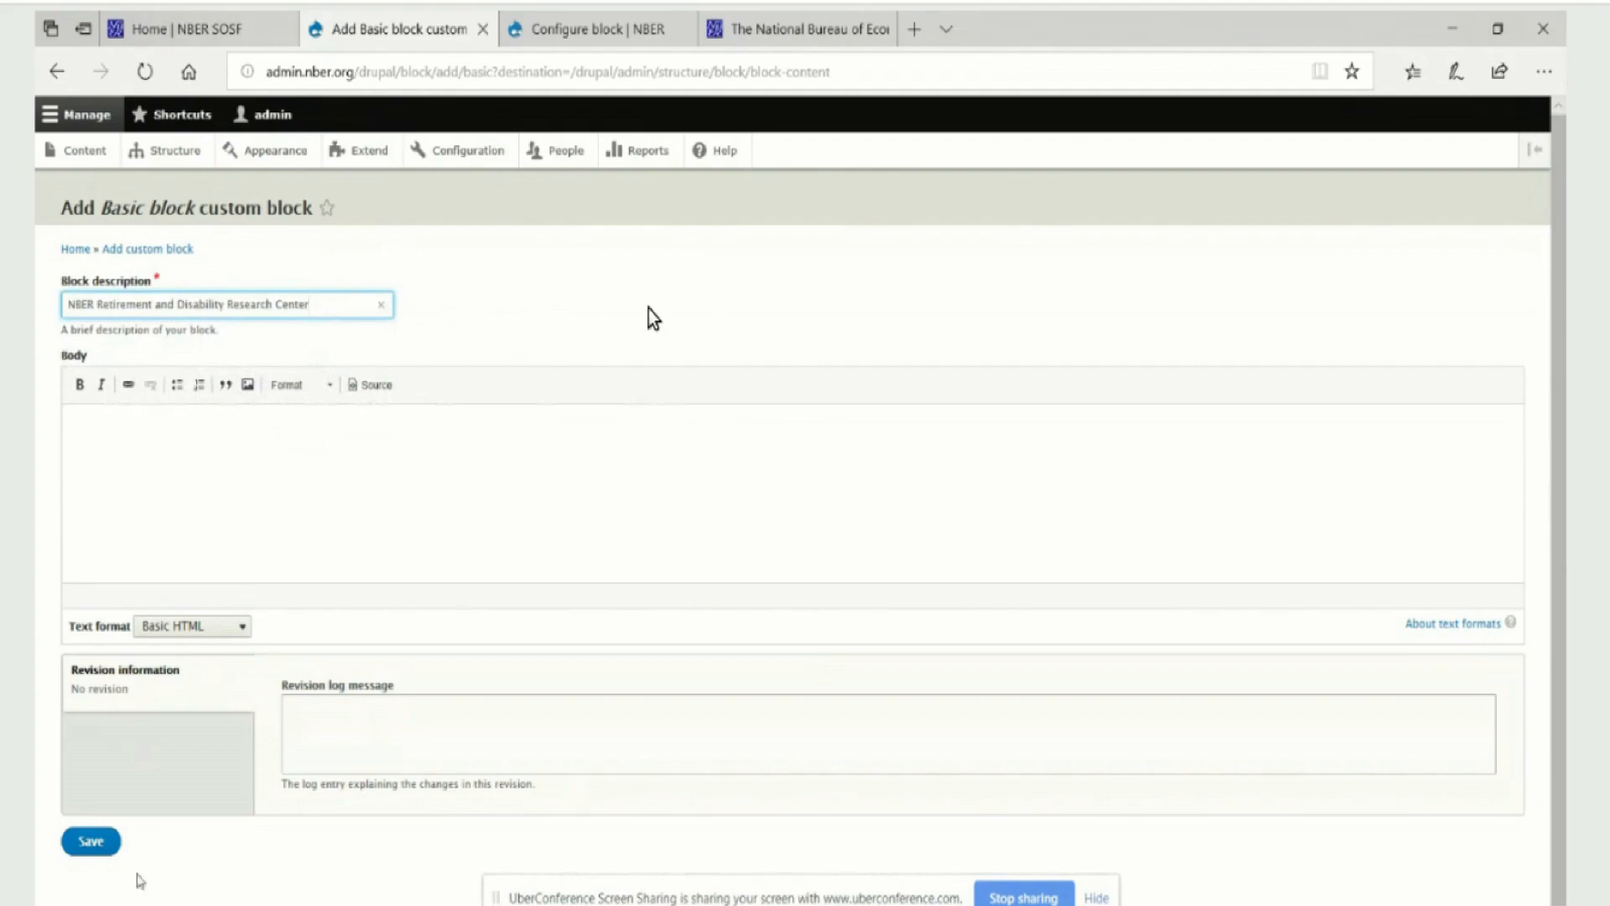
click(90, 847)
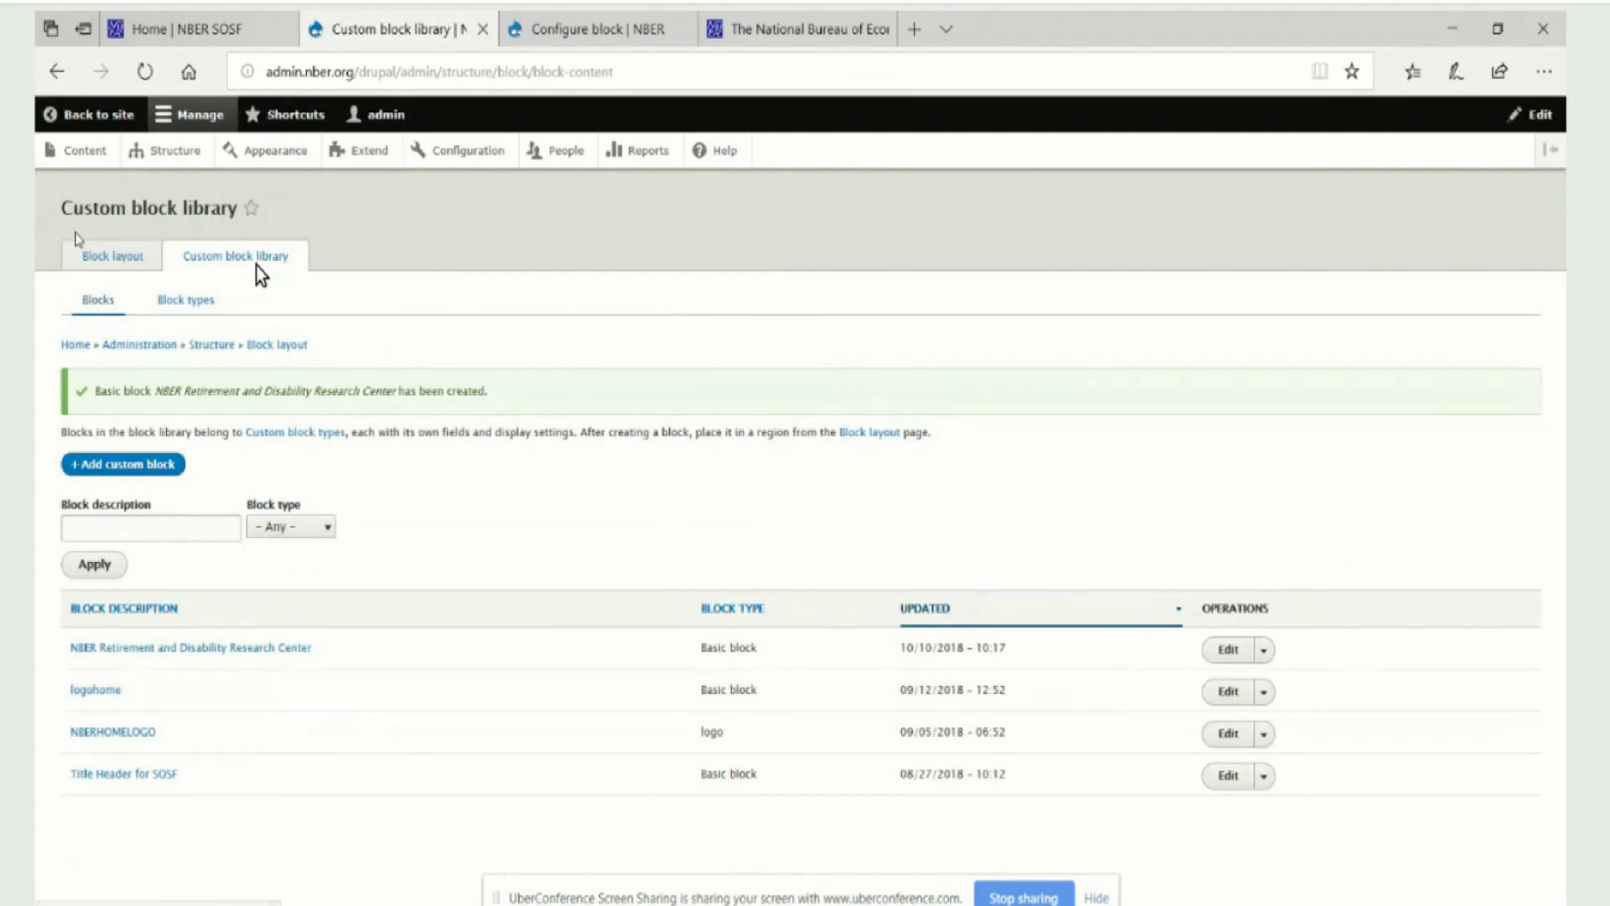
In the Drupal8 W3CSS Subtheme block layout, filter the Header region's available blocks by "nber" and place NBER Retirement and Disability Research Center
click(96, 262)
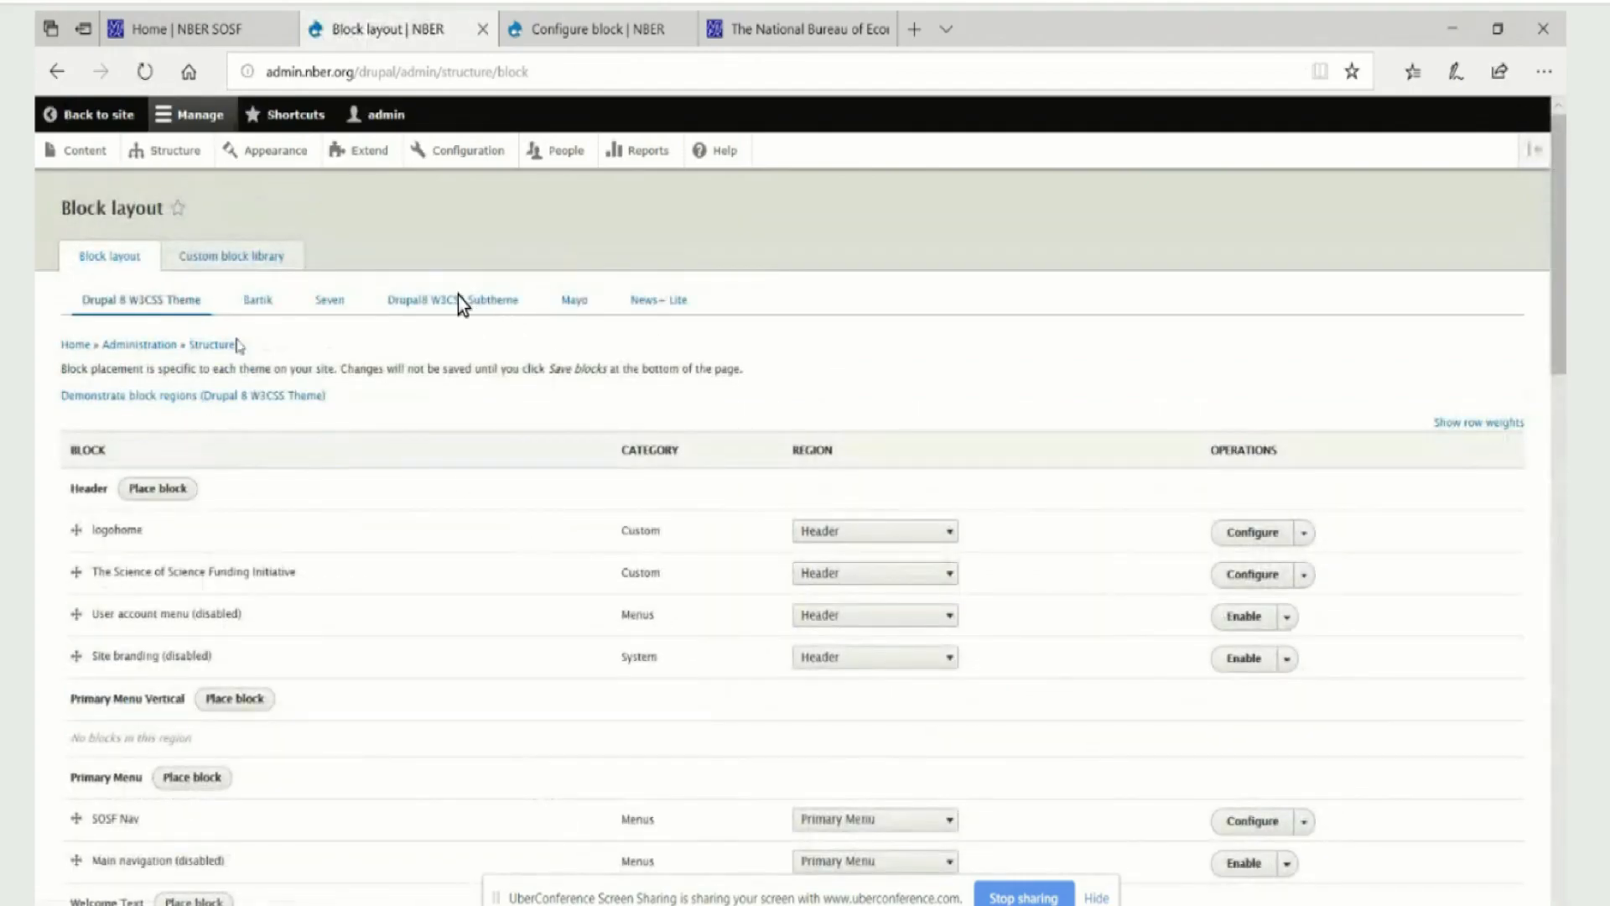
click(442, 302)
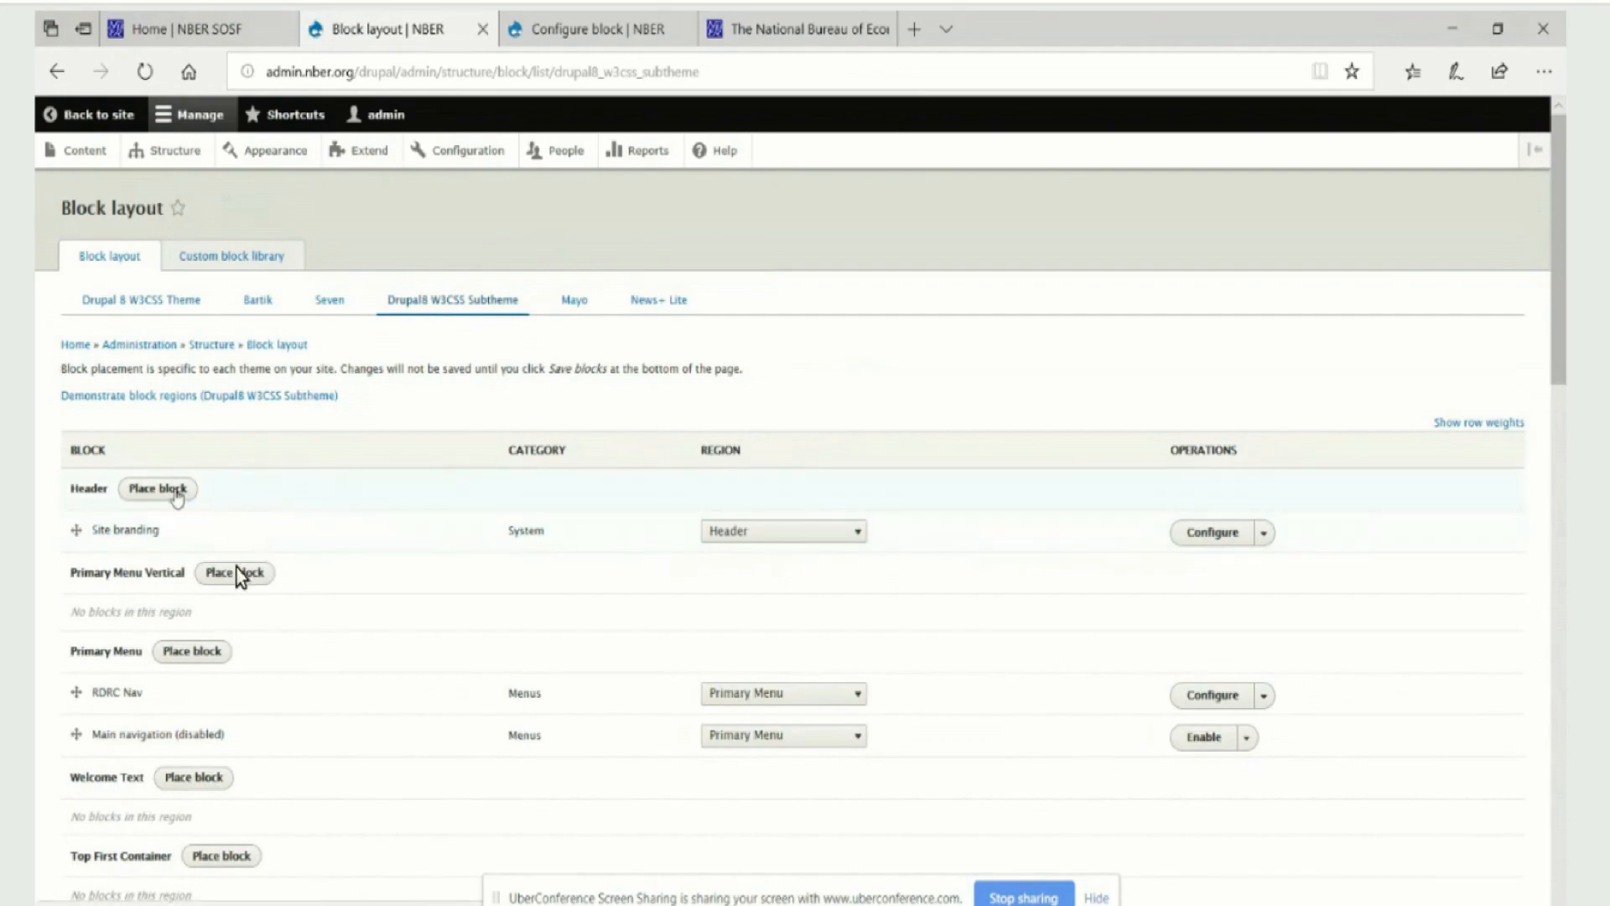
click(176, 495)
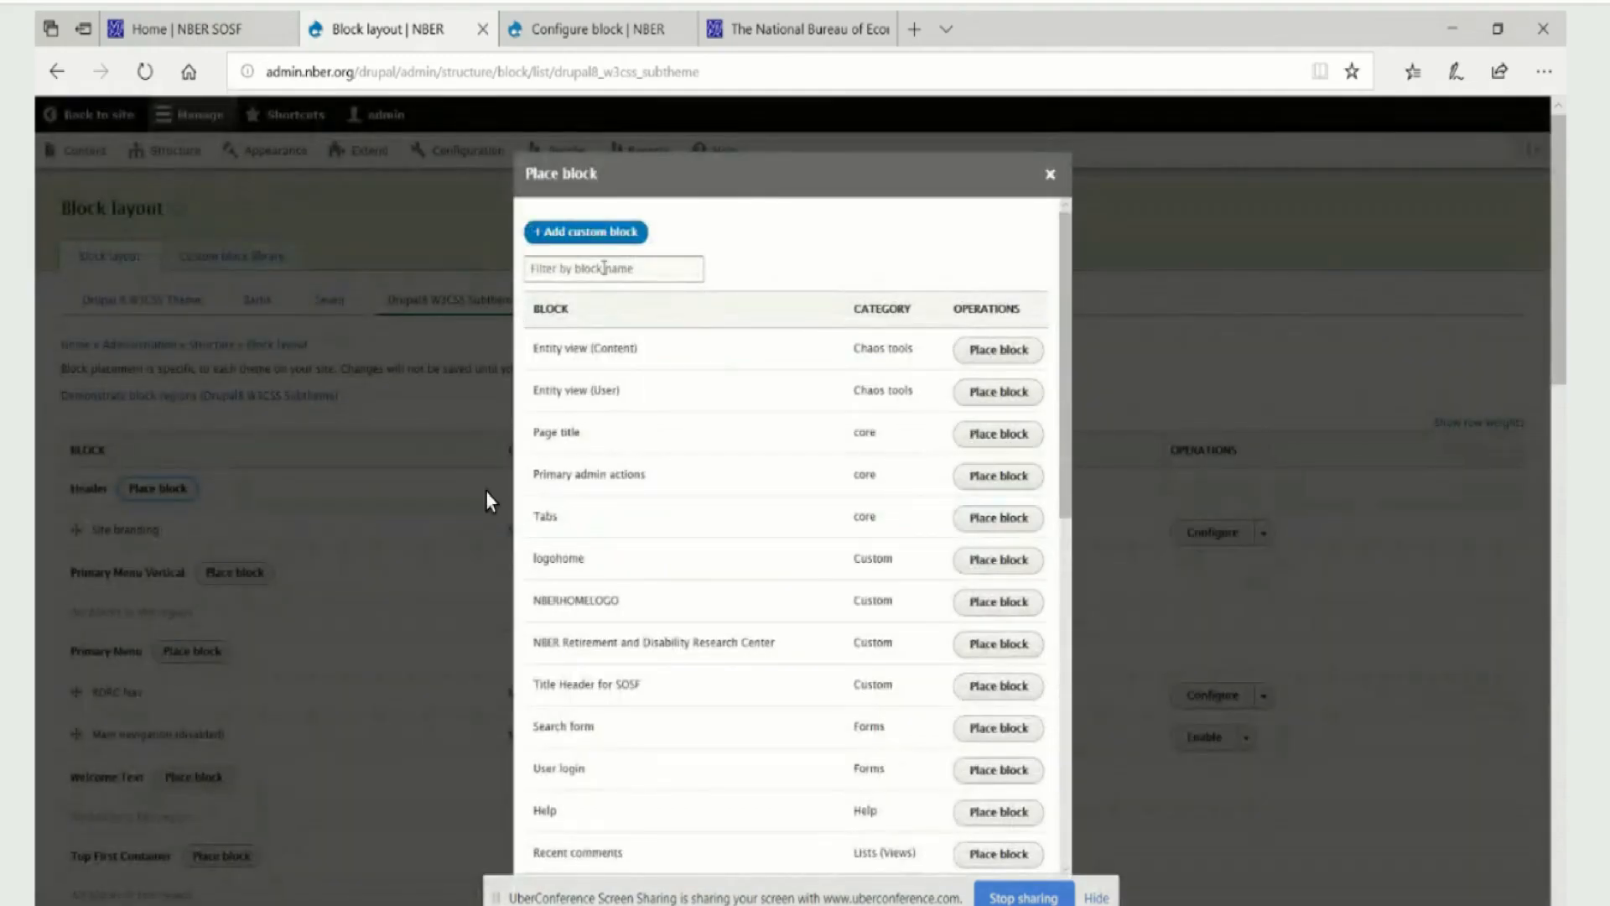
text(nber)
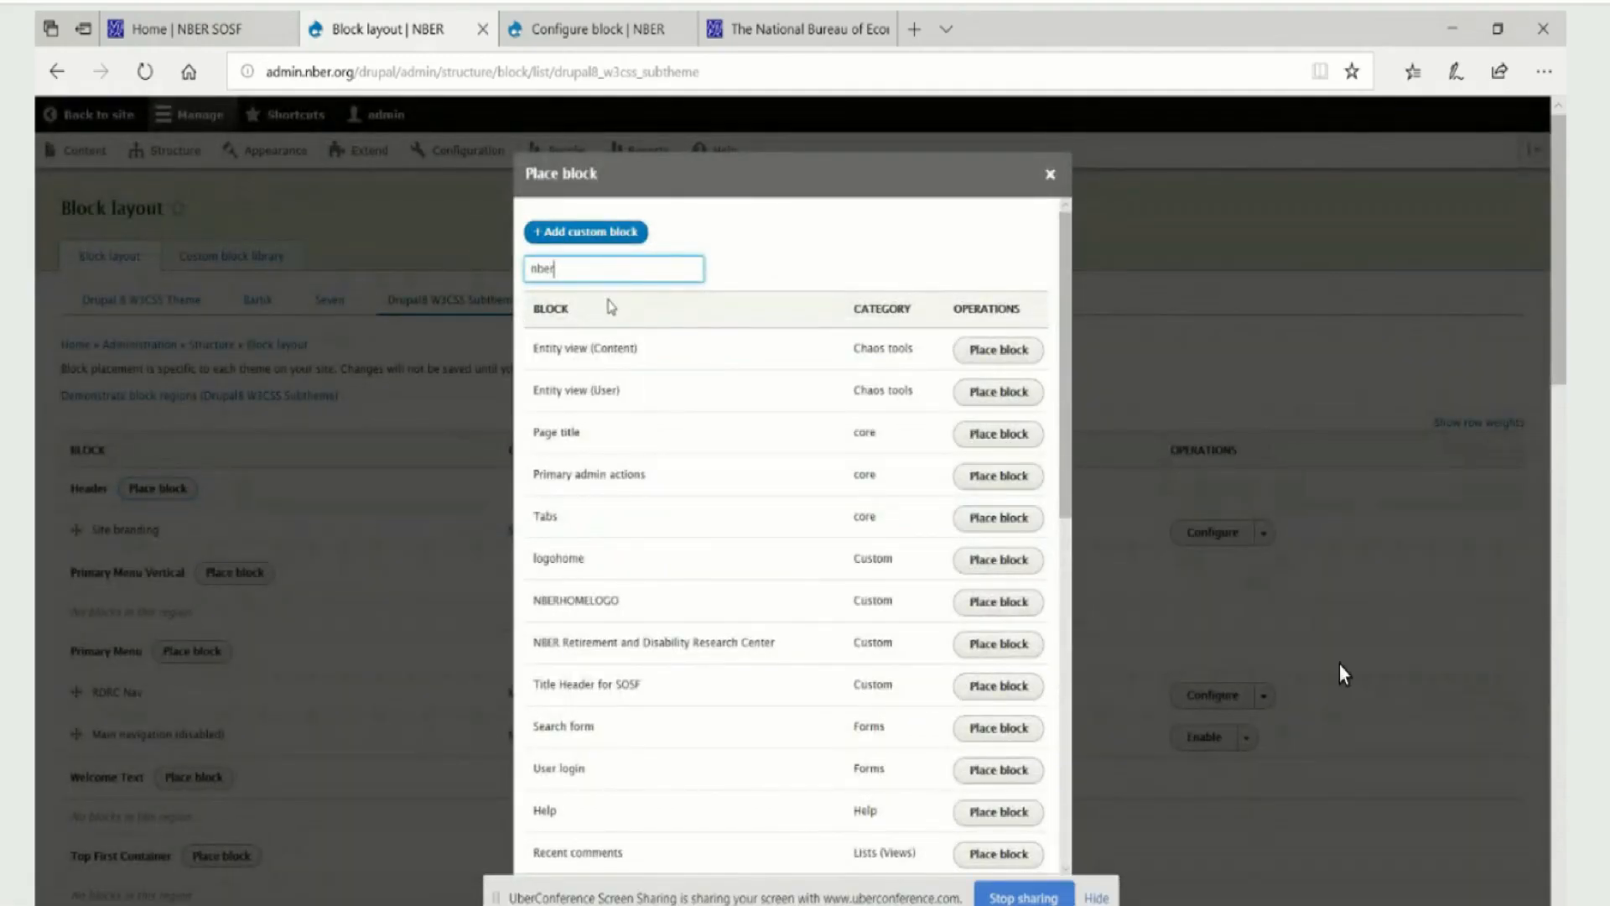
click(657, 387)
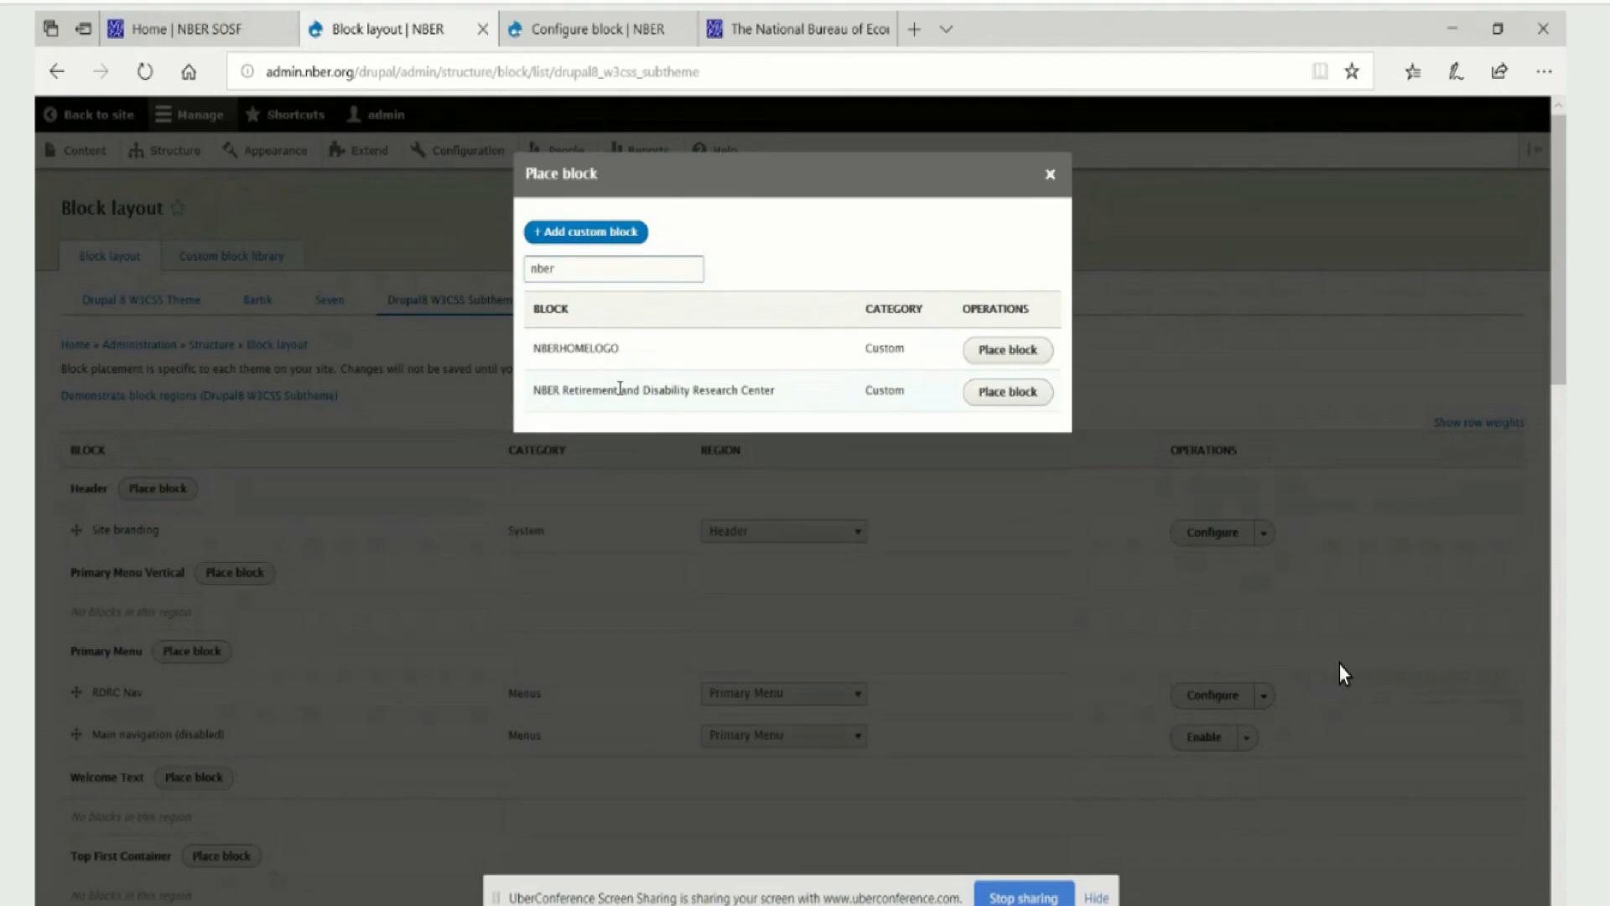
click(1006, 392)
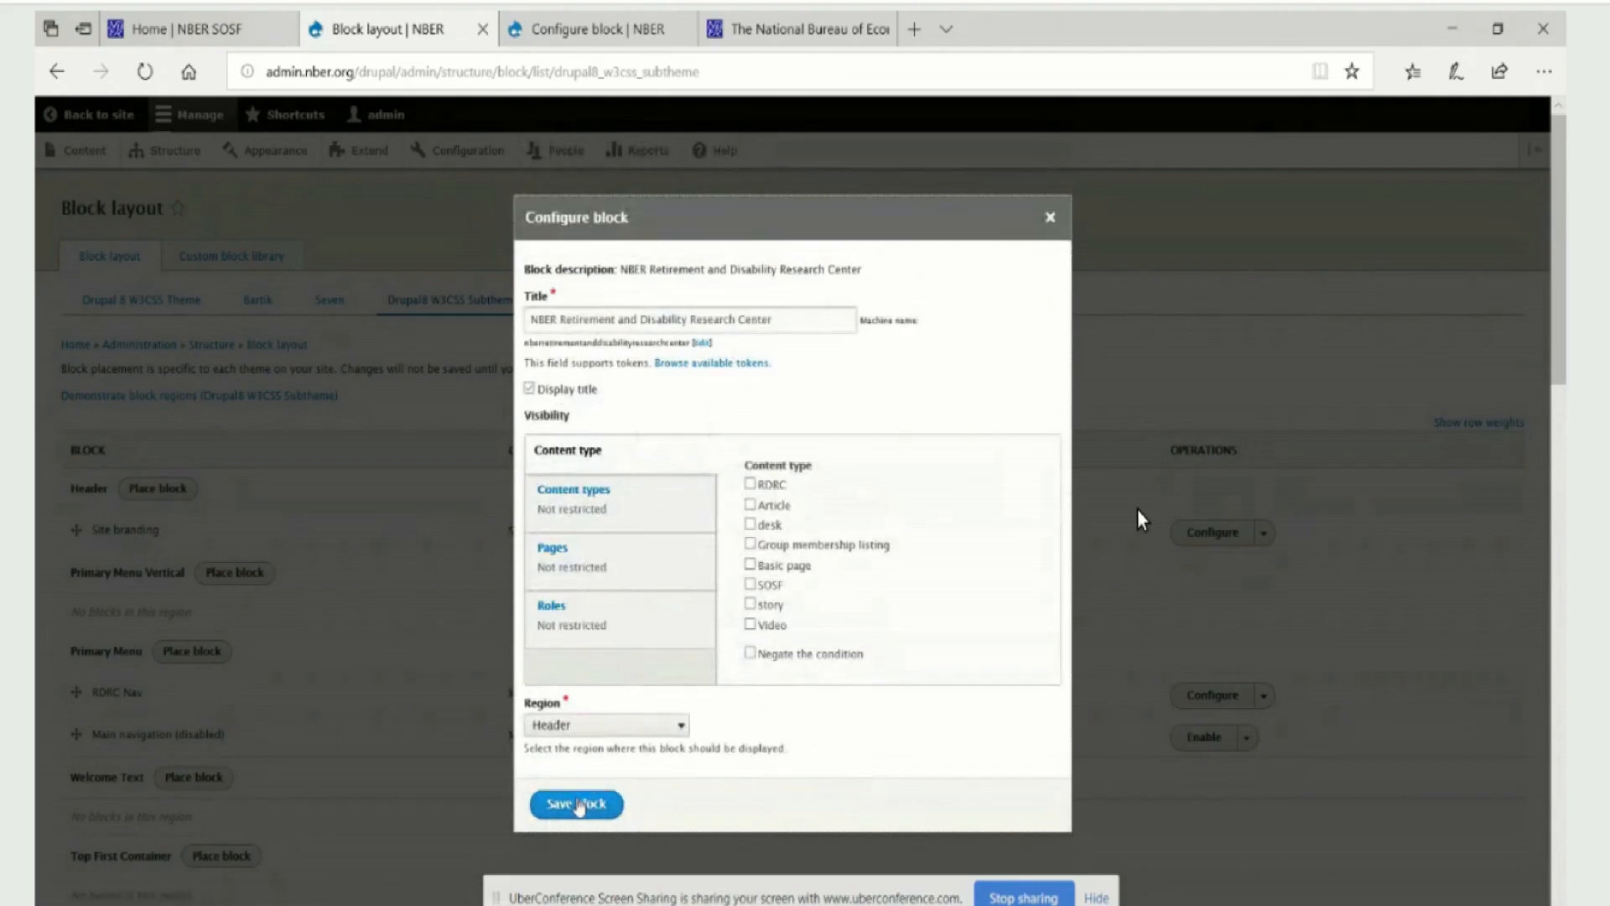
Restrict the NBER Retirement and Disability Research Center block's visibility to the RDRC content type and save its configuration
click(750, 485)
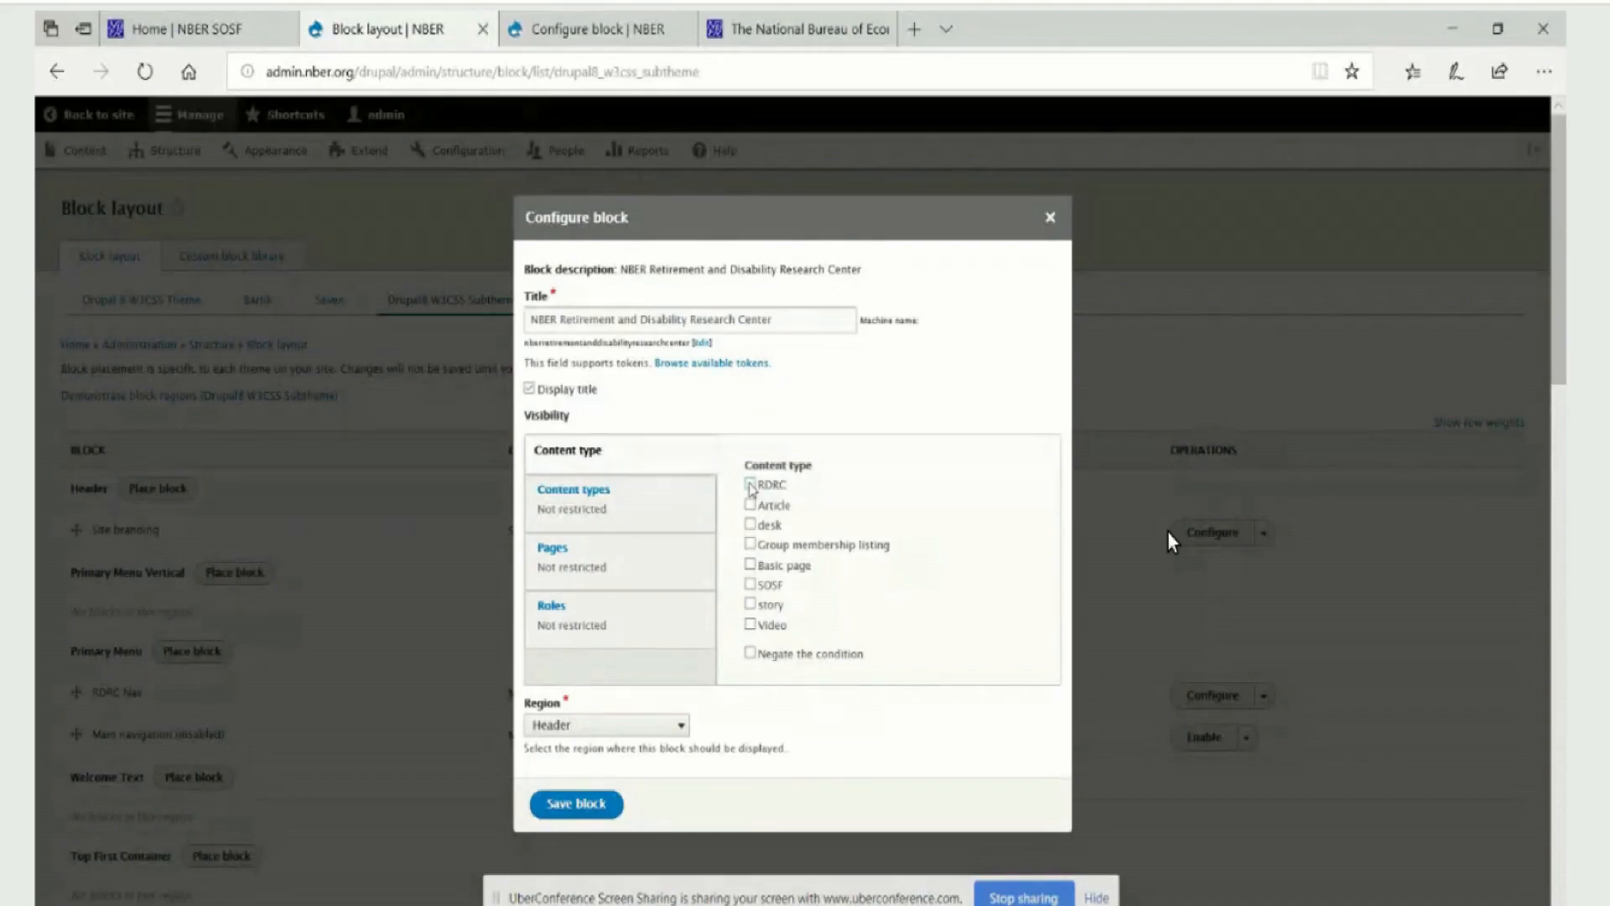
click(750, 484)
scroll(785, 742, down, 2)
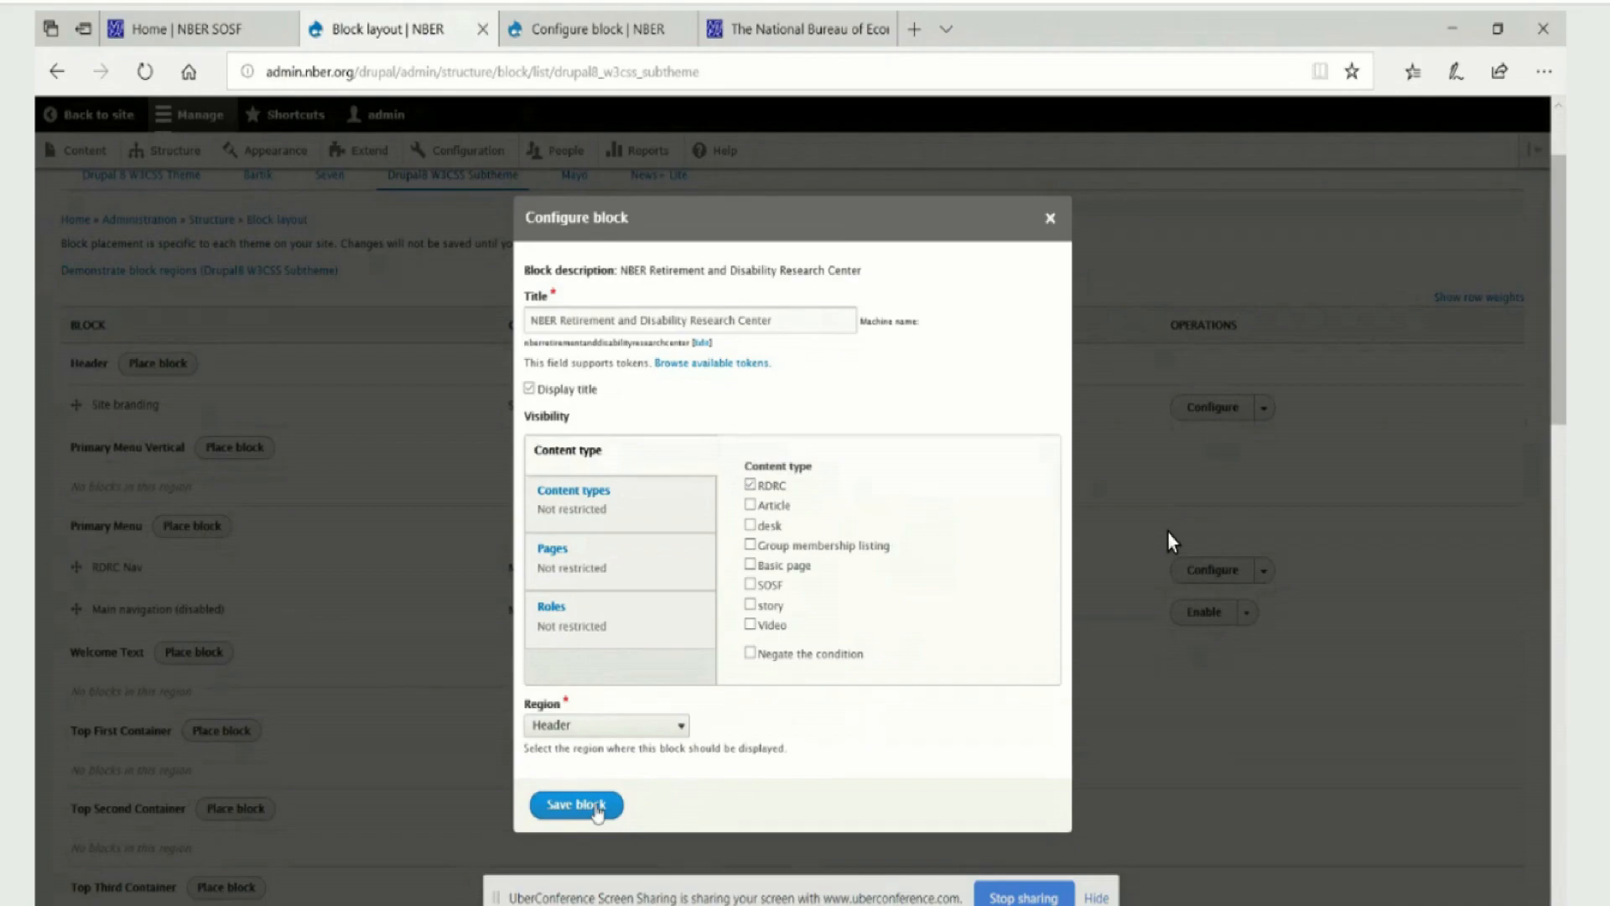
click(598, 812)
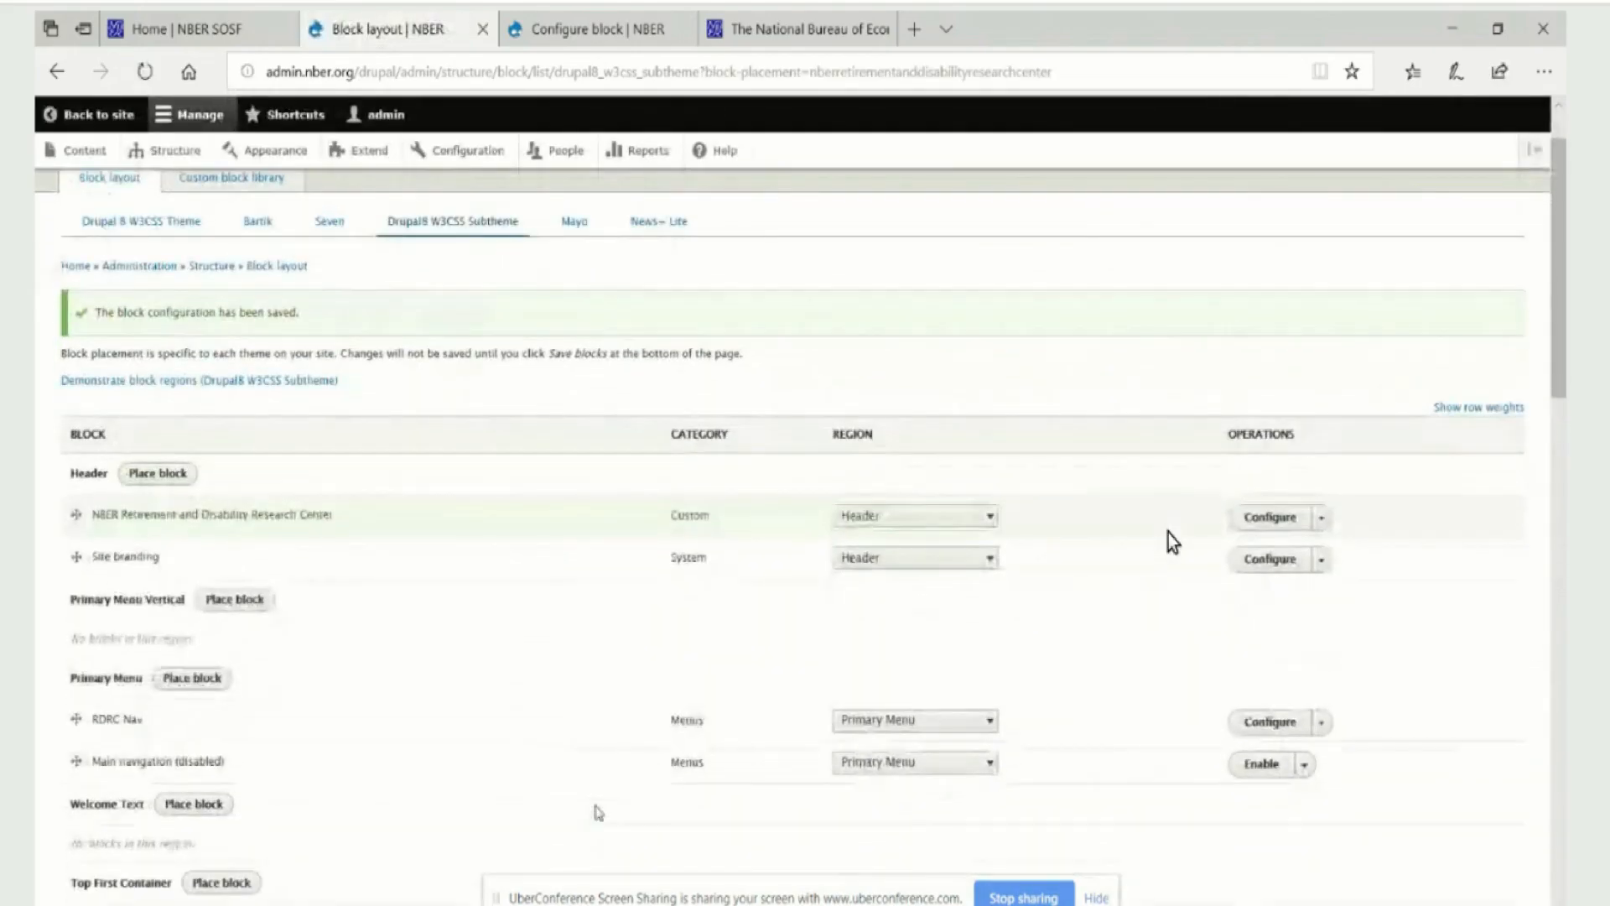
Save the Drupal8 W3CSS Subtheme's block layout and review the list of placed blocks
scroll(1169, 531, down, 20)
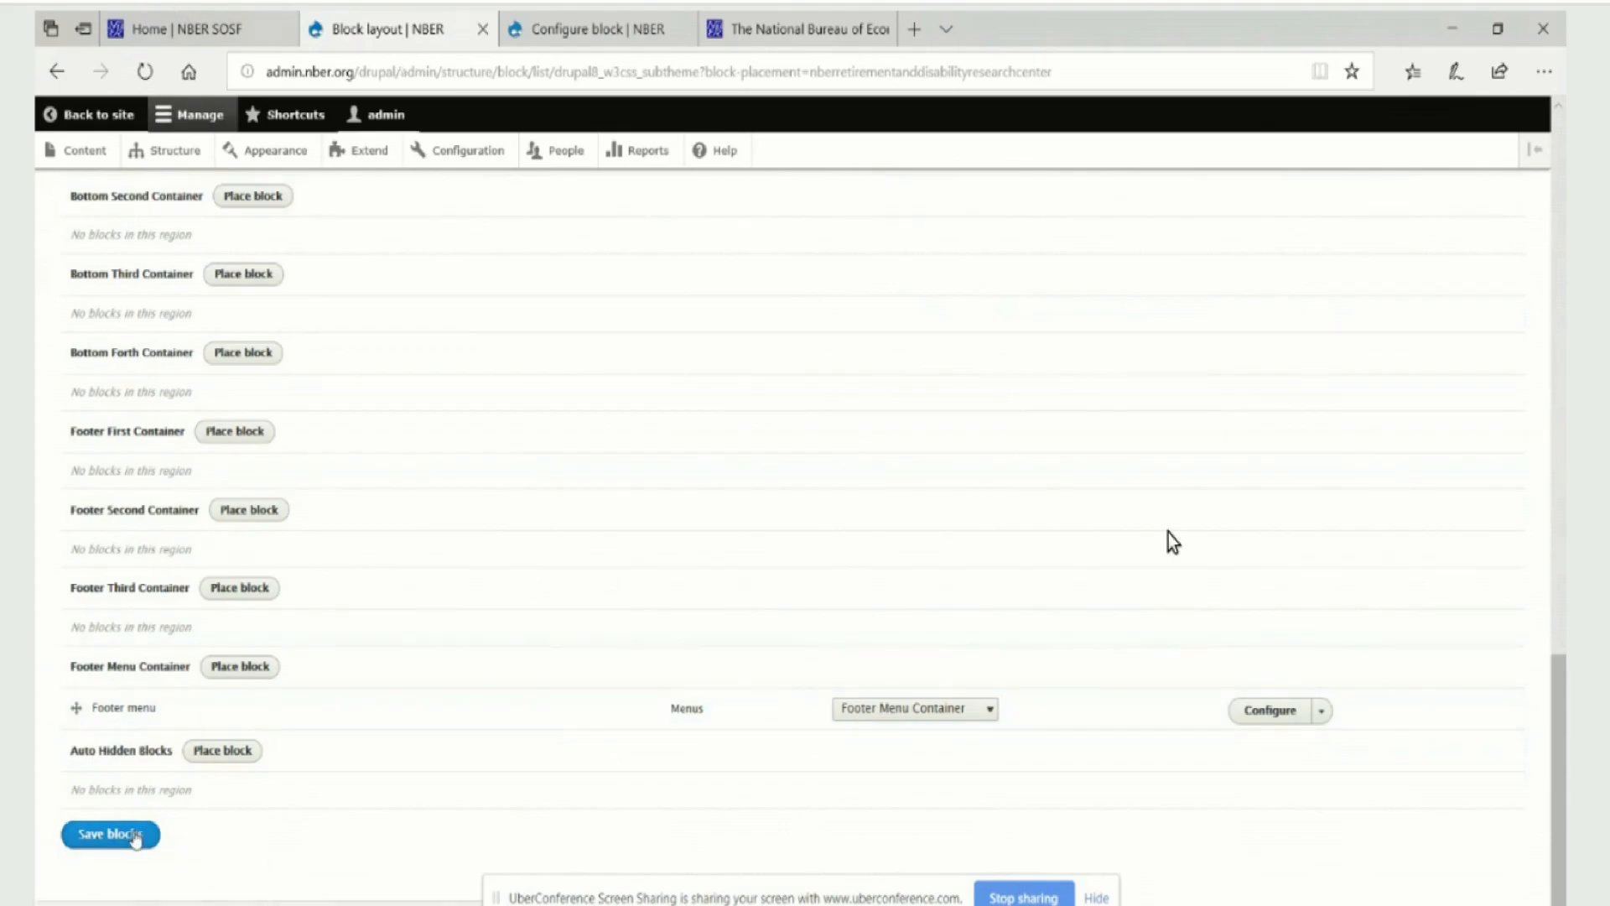
click(132, 835)
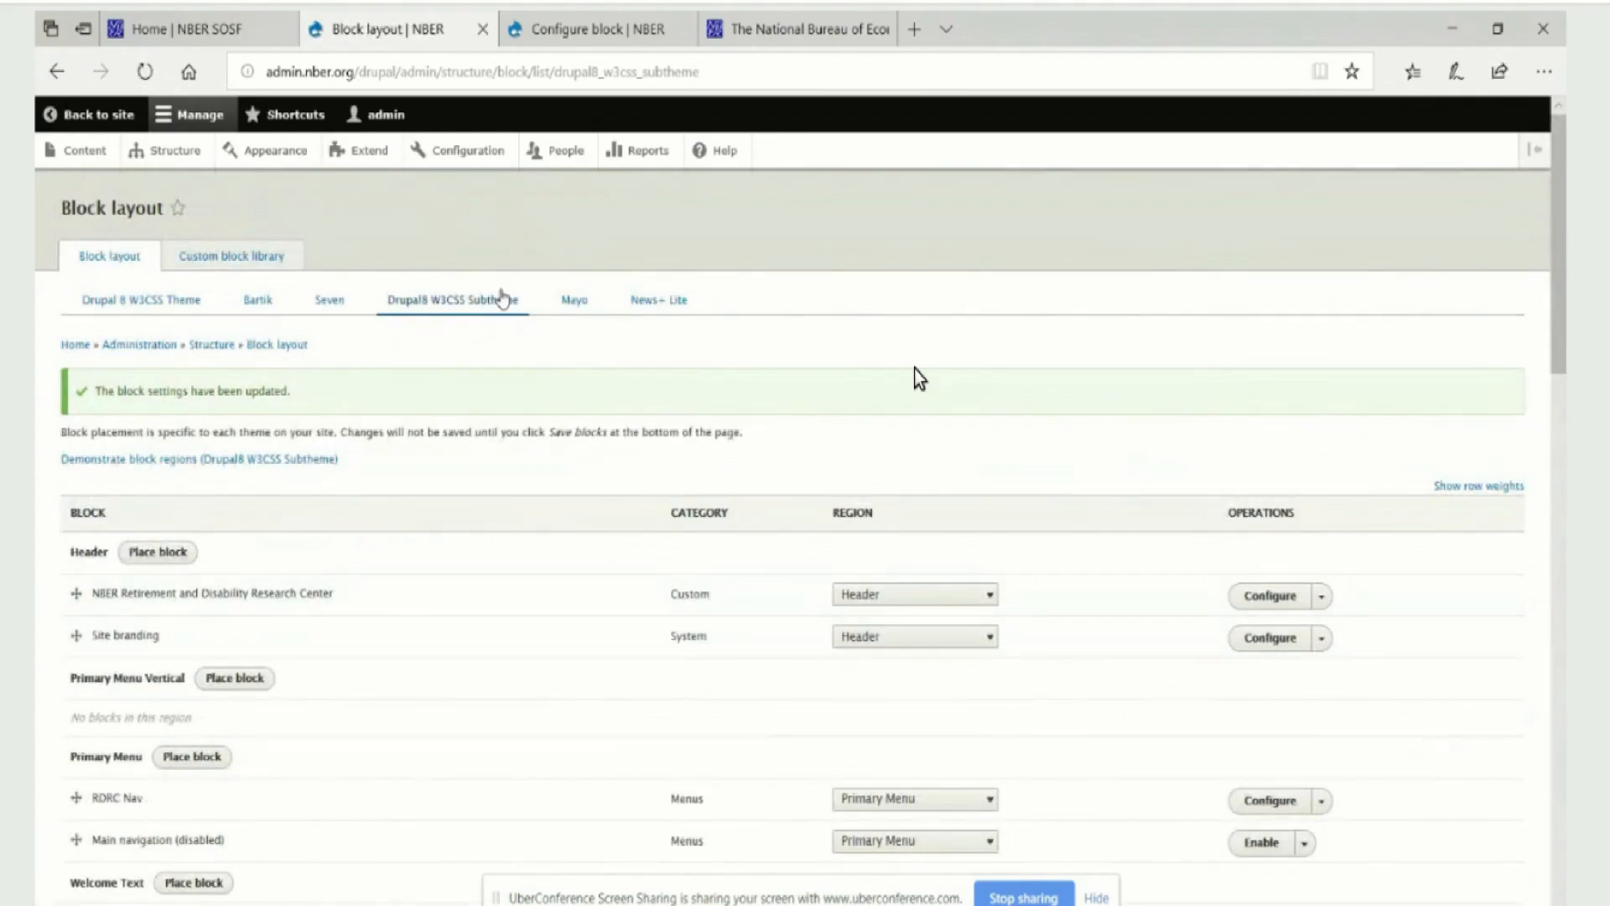
scroll(495, 279, down, 5)
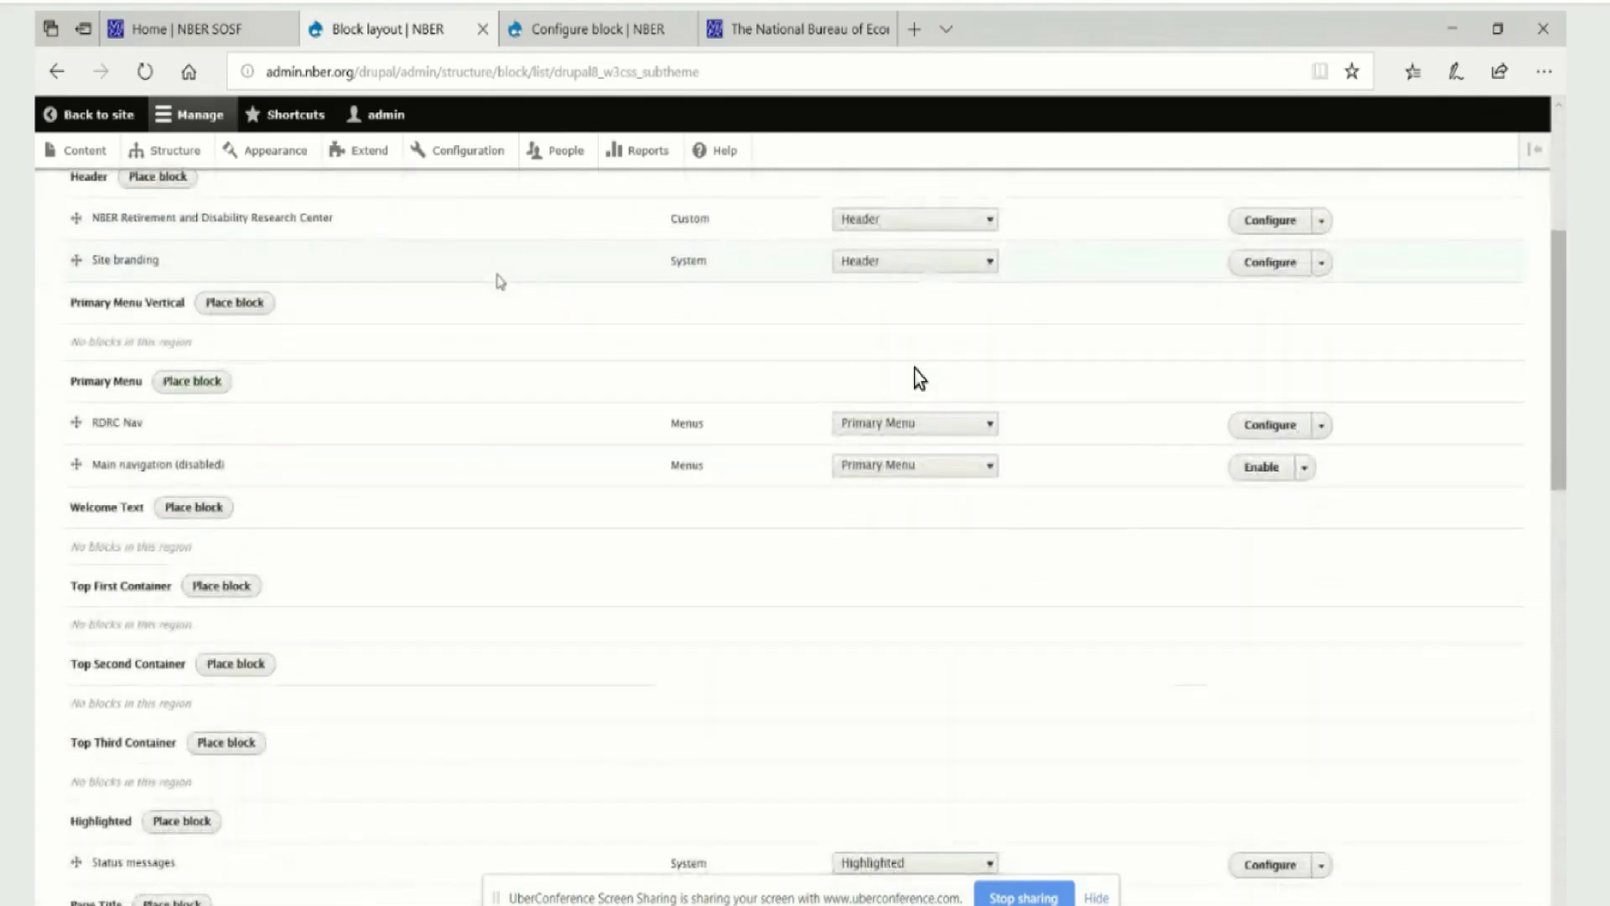
scroll(496, 280, up, 5)
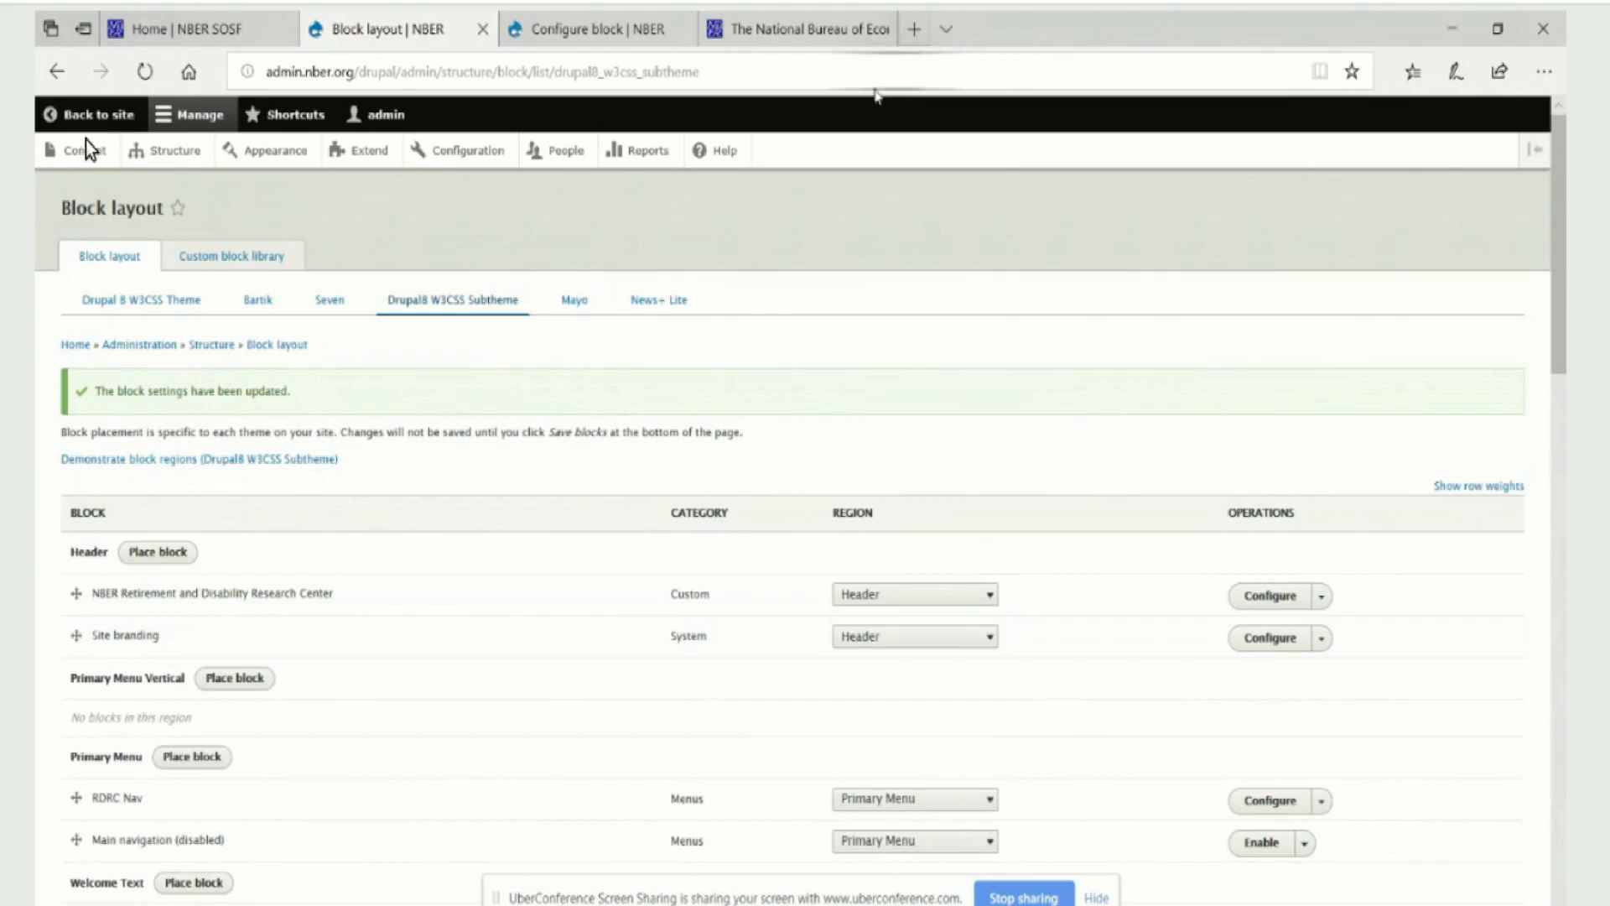
Open the RDRC Home page in a separate tab to check its header, then return to the block layout
middle_click(114, 118)
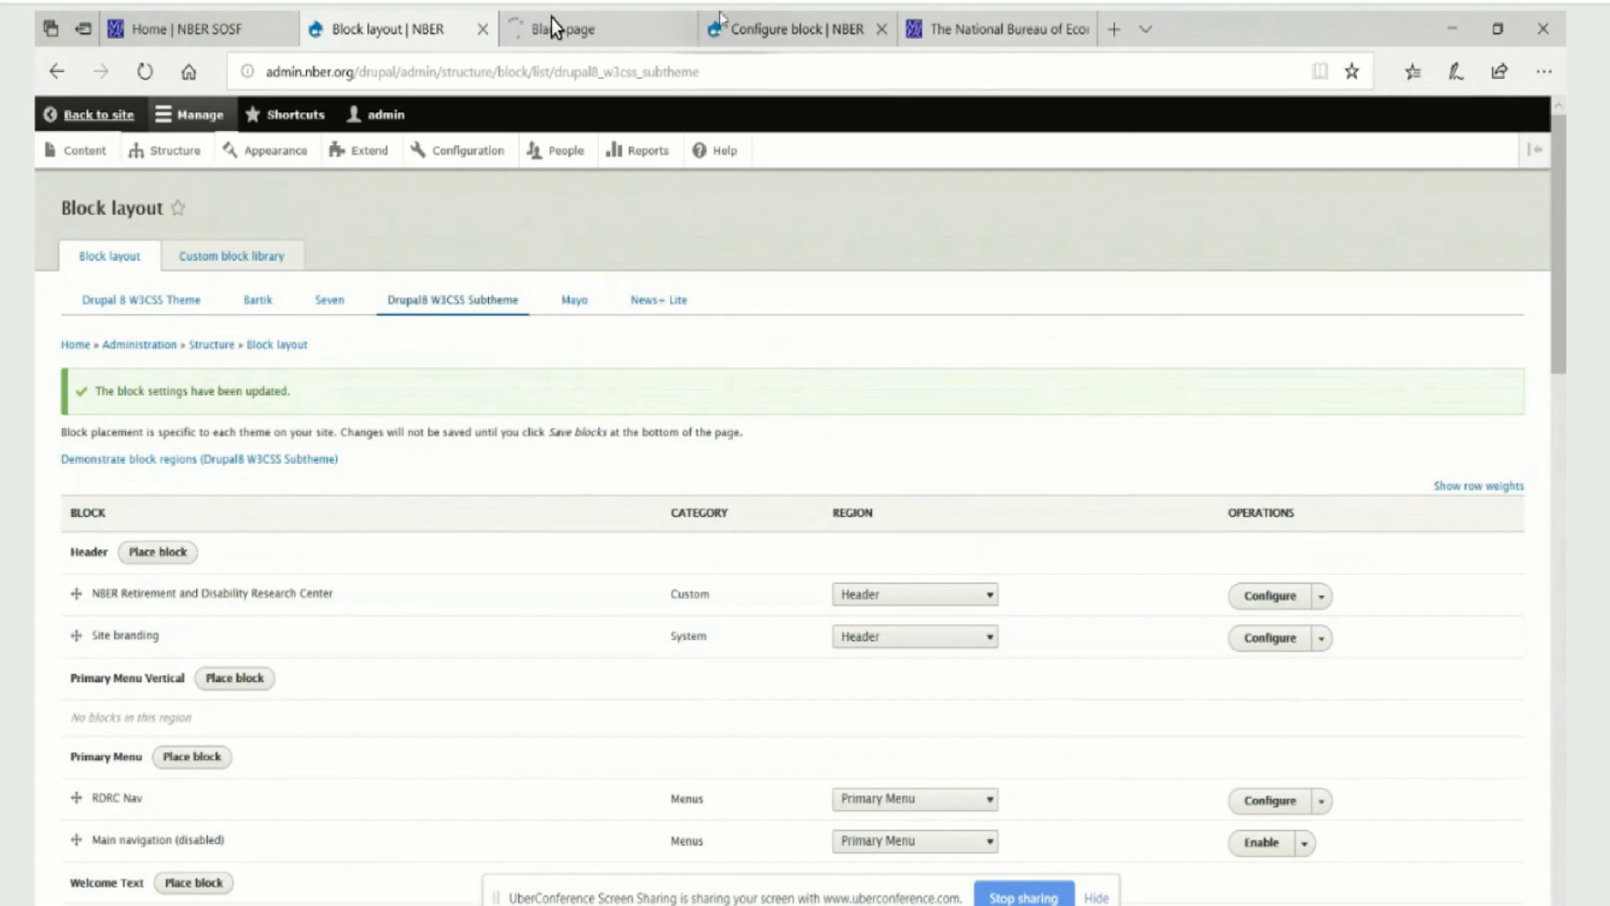
mouse_move(558, 33)
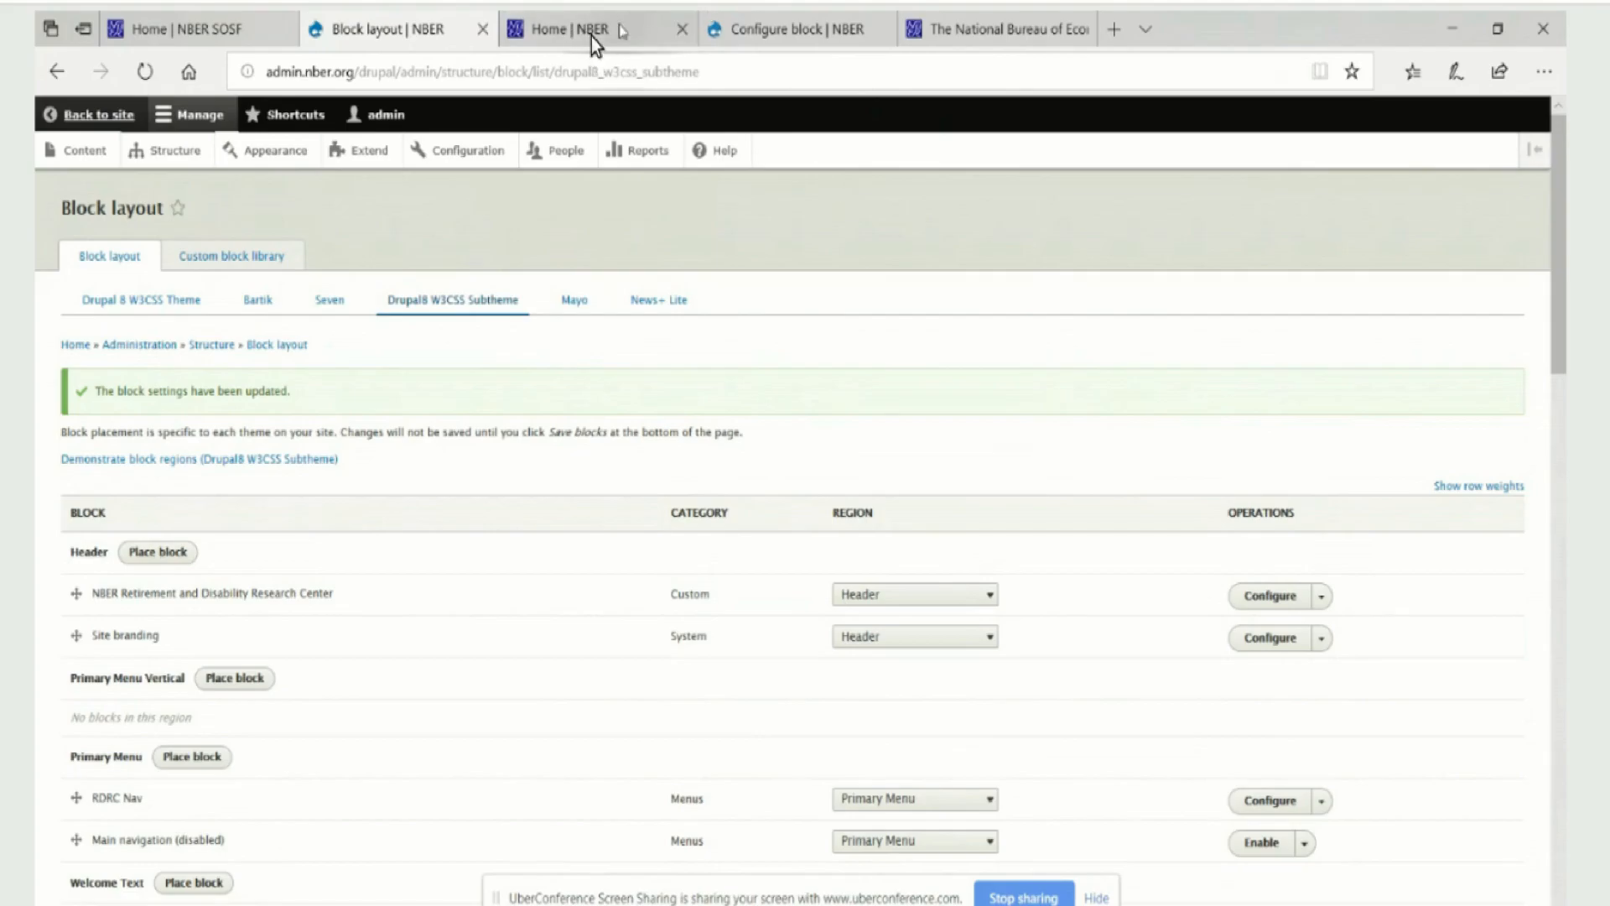
click(591, 37)
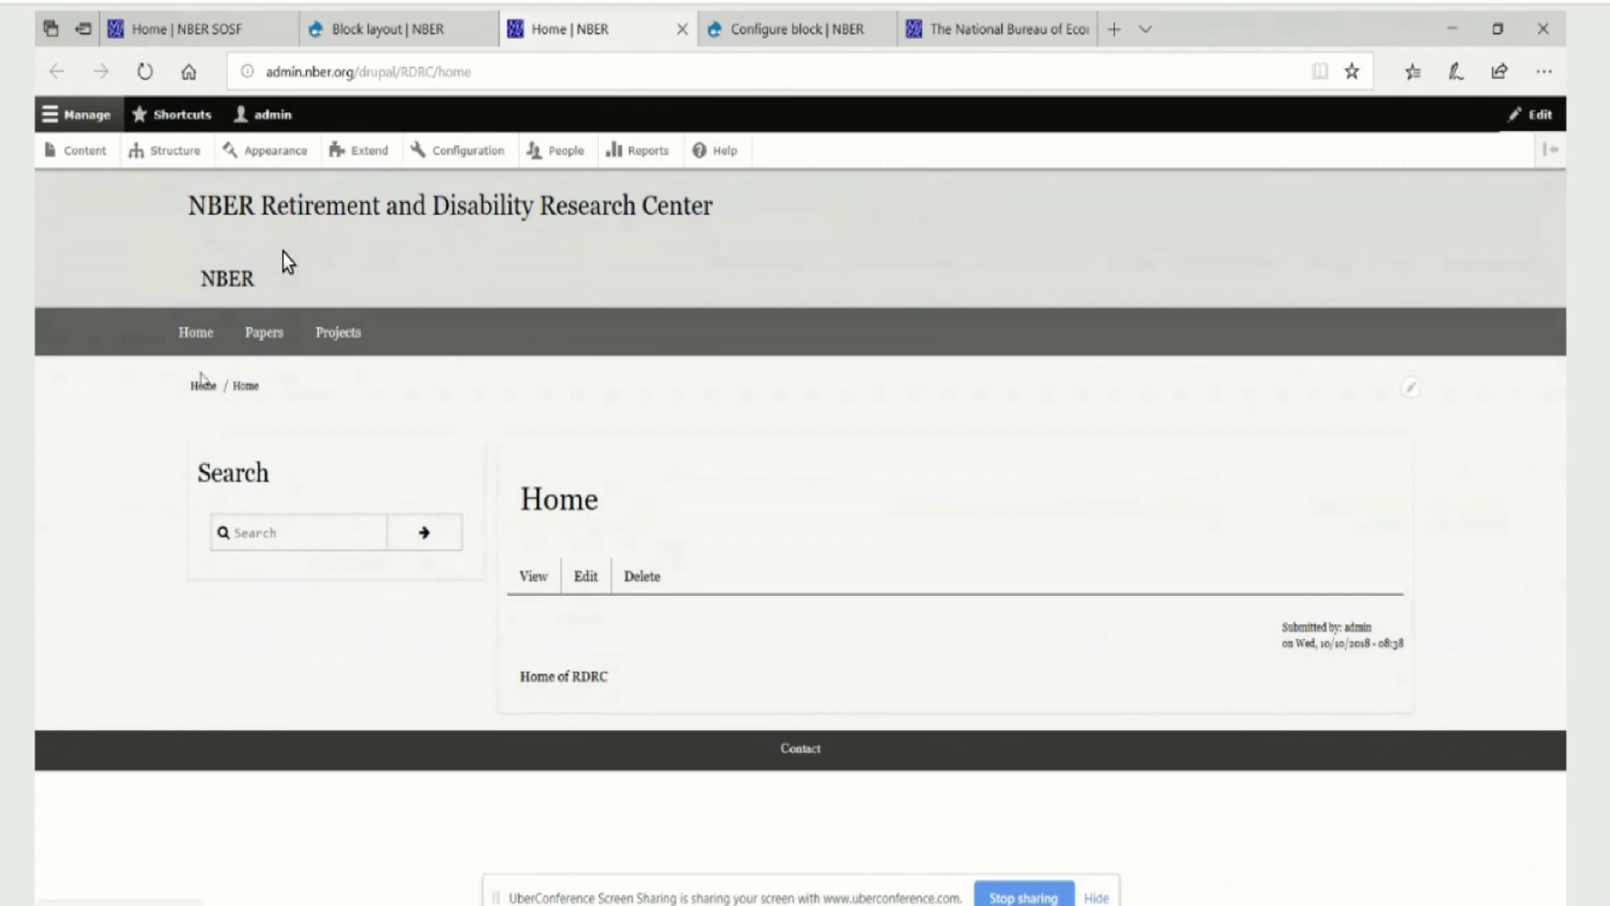
click(393, 31)
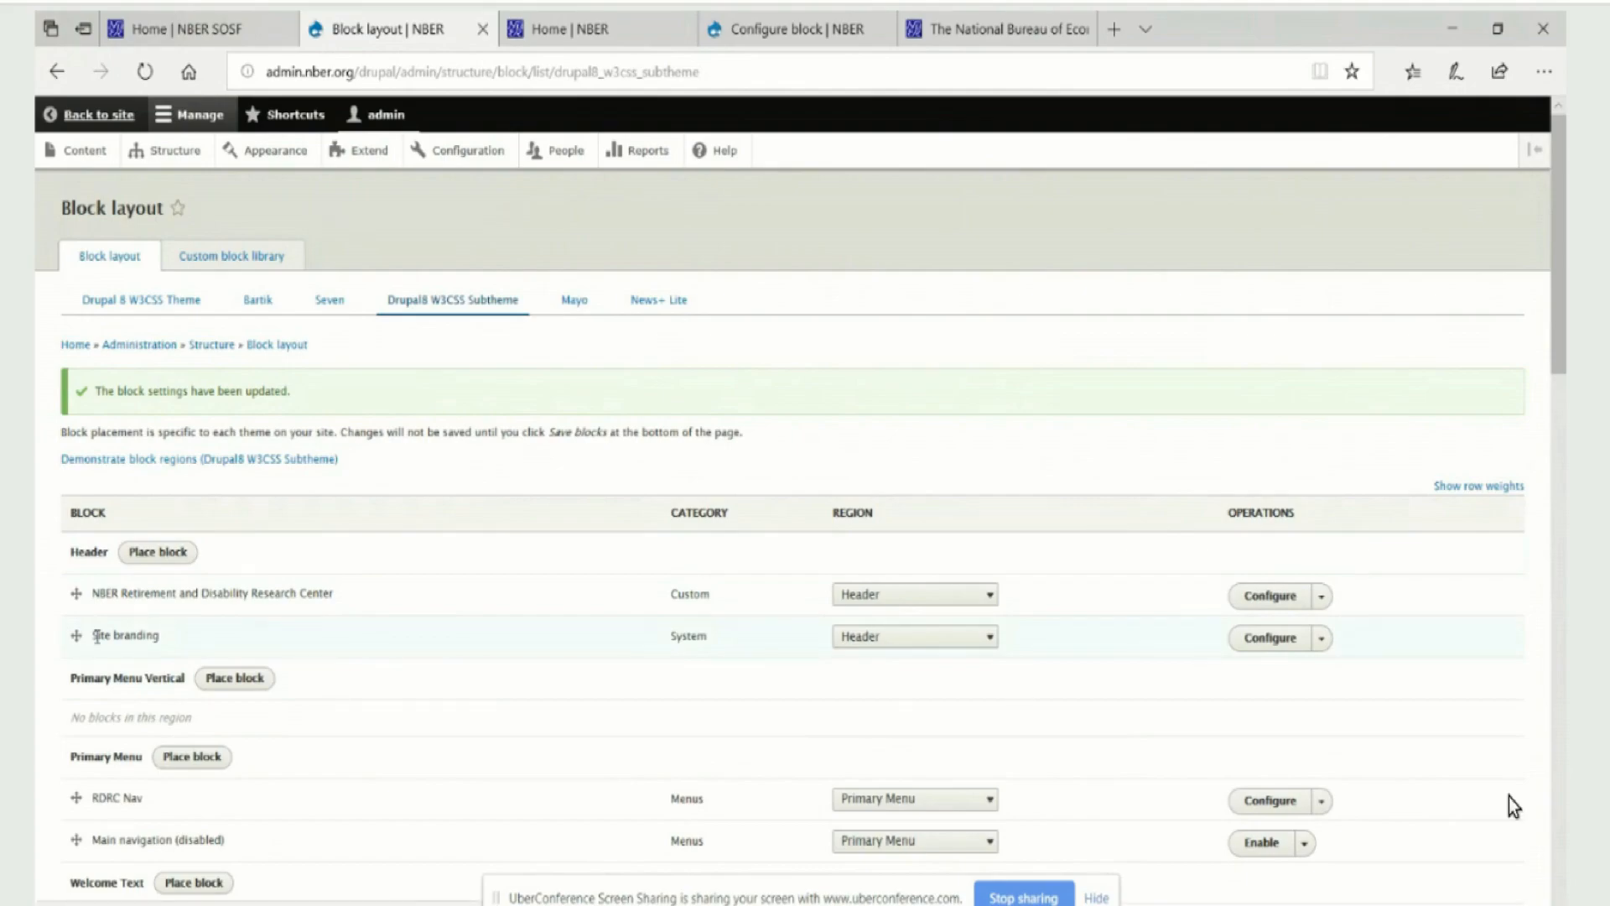
Disable the Site branding block in the Header region and save the Drupal8 W3CSS Subtheme's block layout
click(1322, 640)
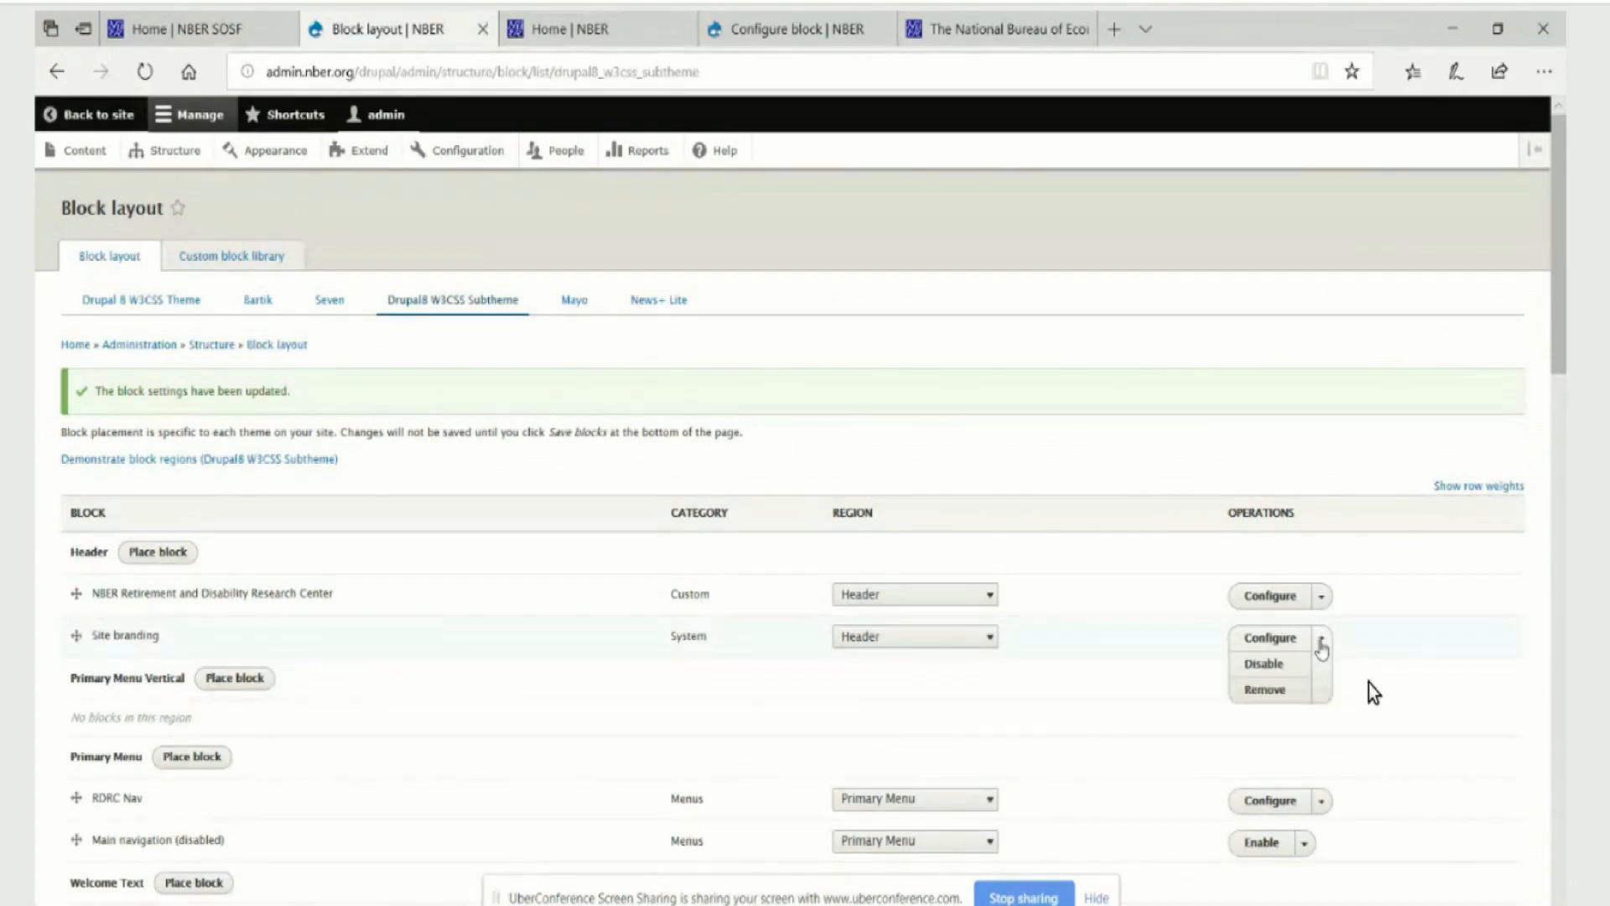
click(1271, 665)
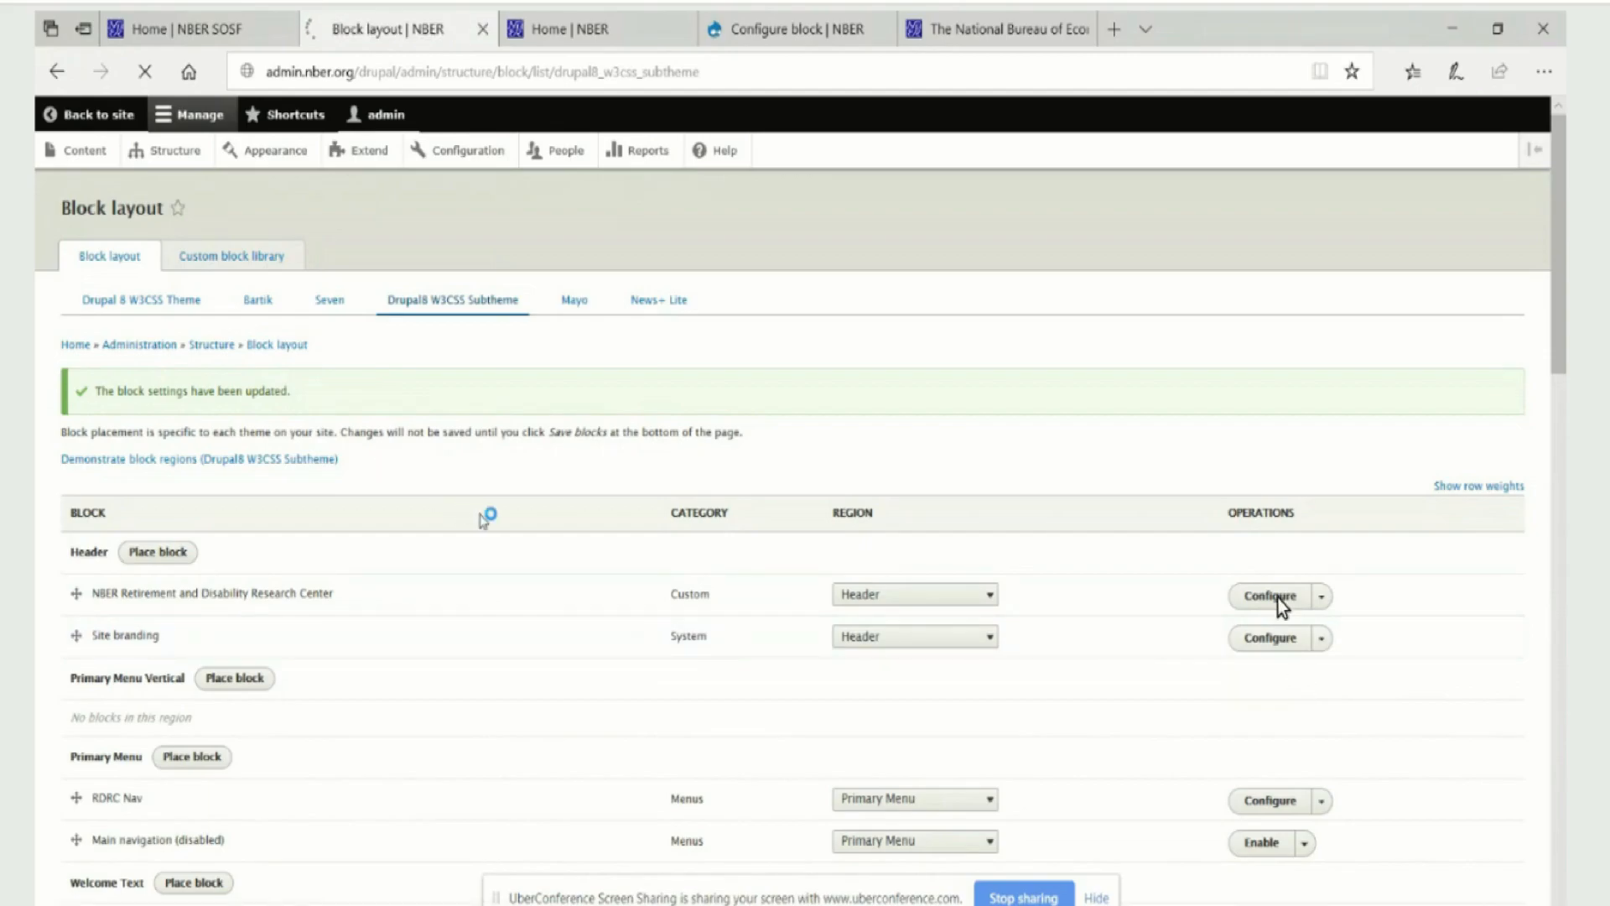
scroll(1276, 584, down, 5)
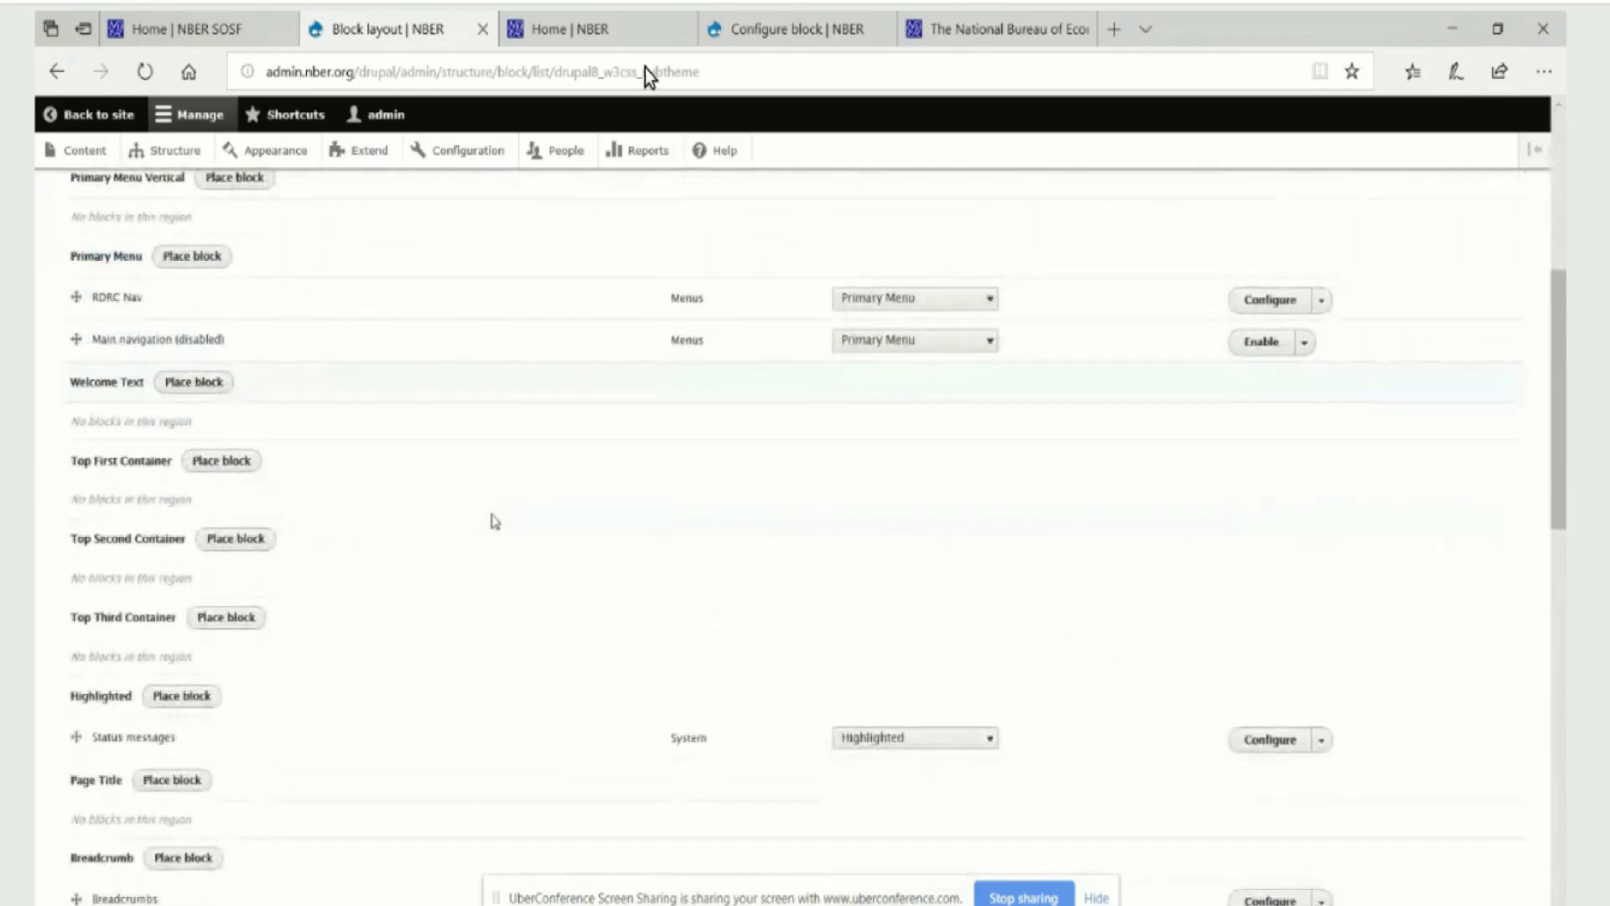
scroll(497, 528, down, 7)
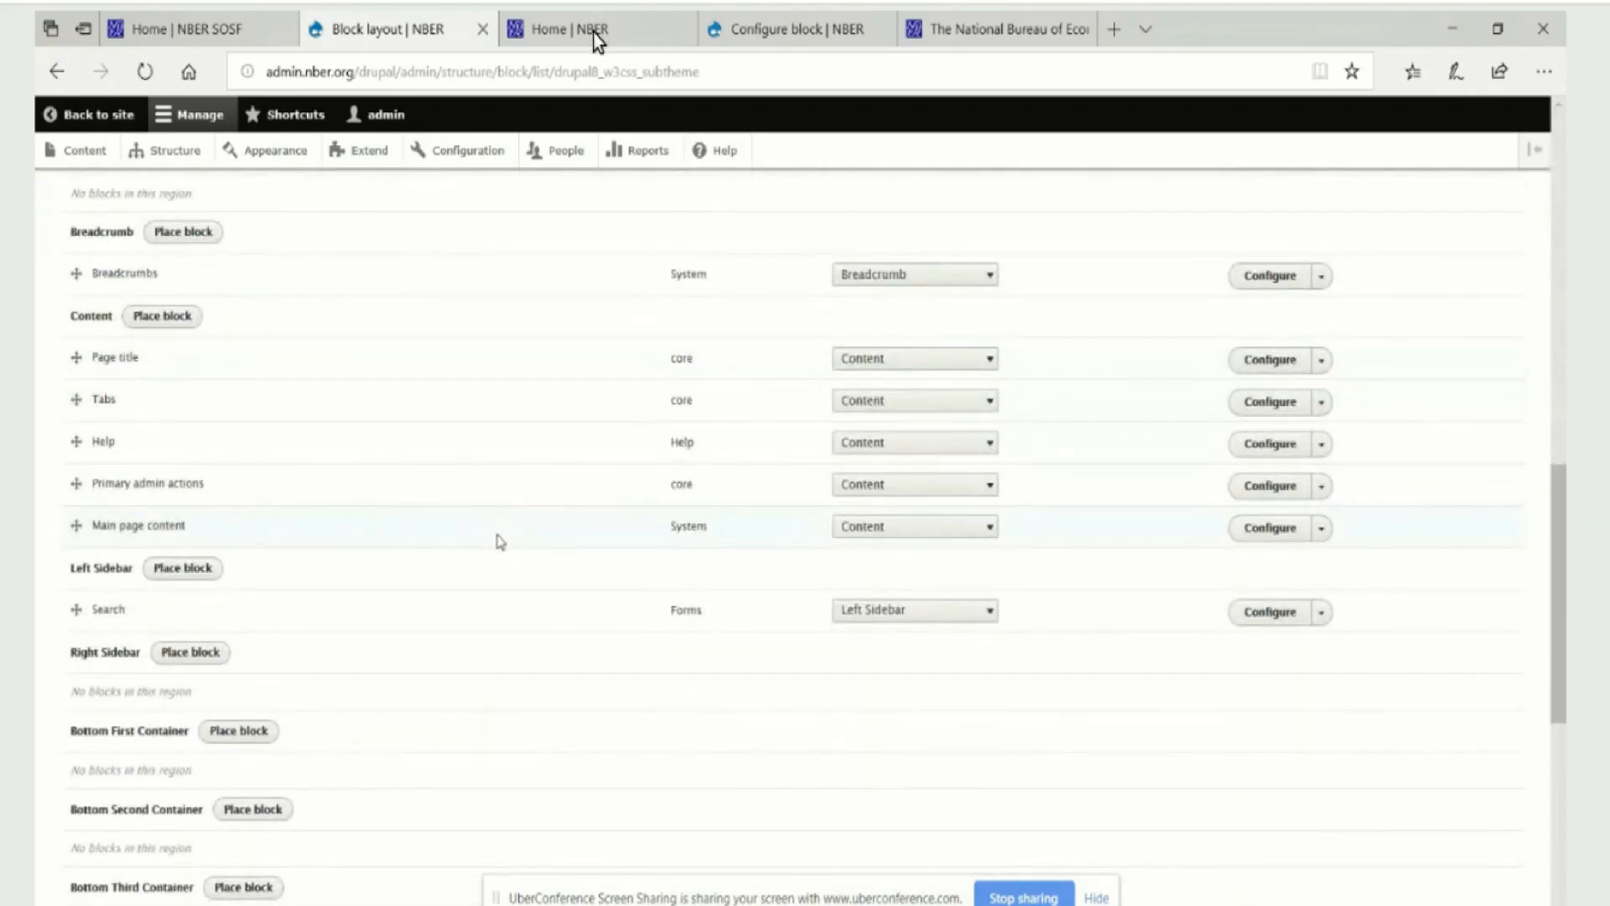
scroll(500, 541, down, 7)
click(84, 834)
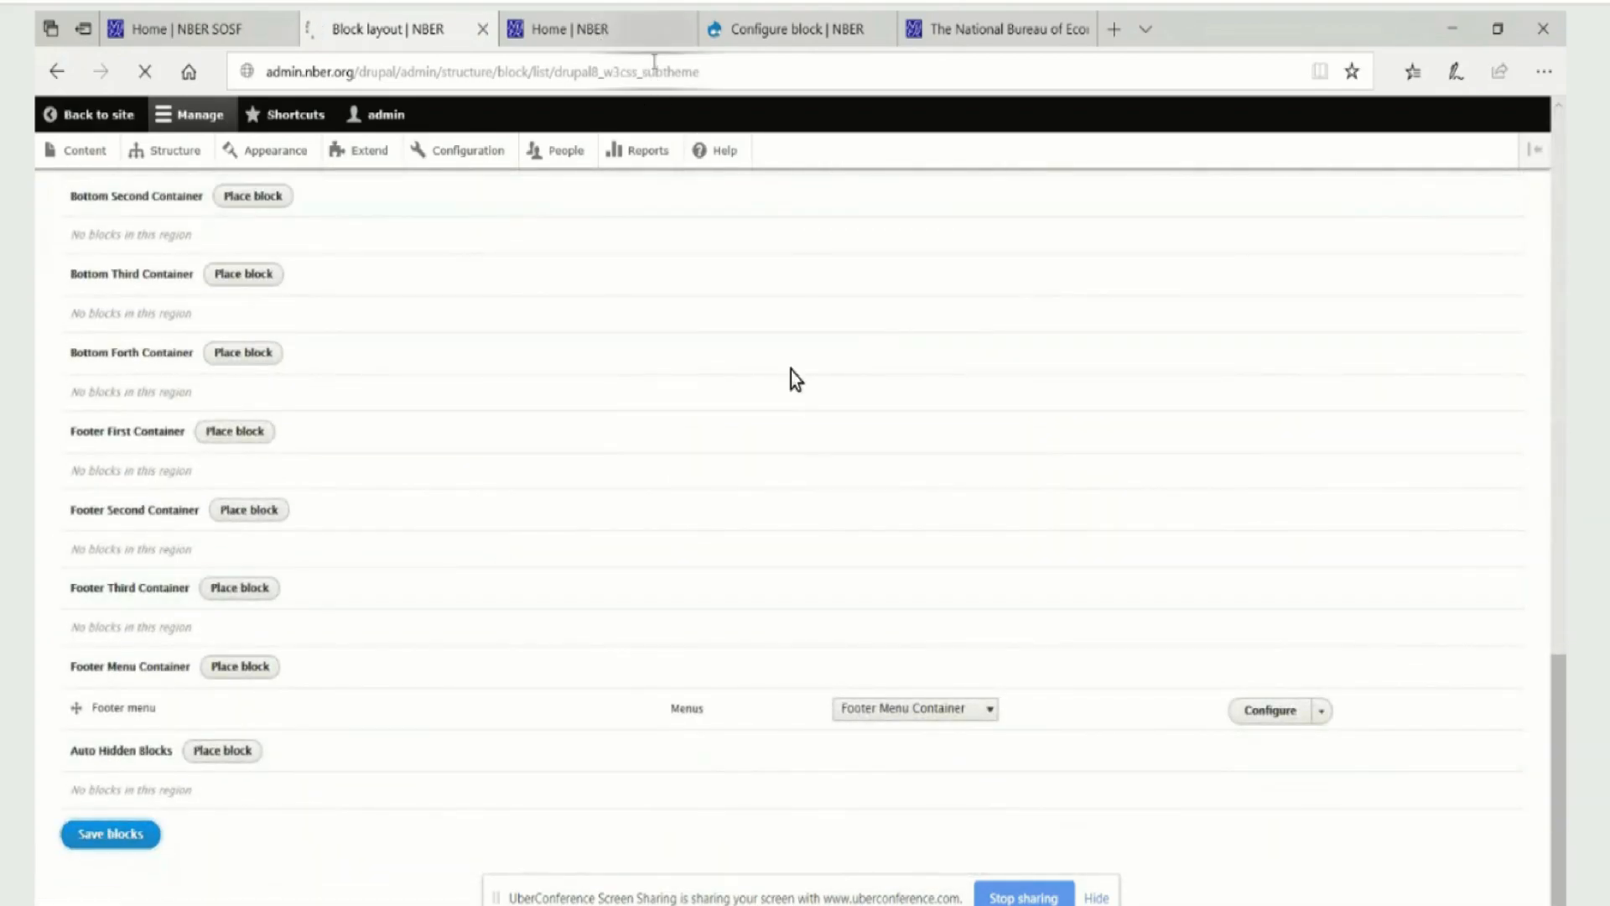
Reload the RDRC Home page to check its header, view the Breadcrumbs block's configuration, and return to the block layout
key(ctrl+Tab)
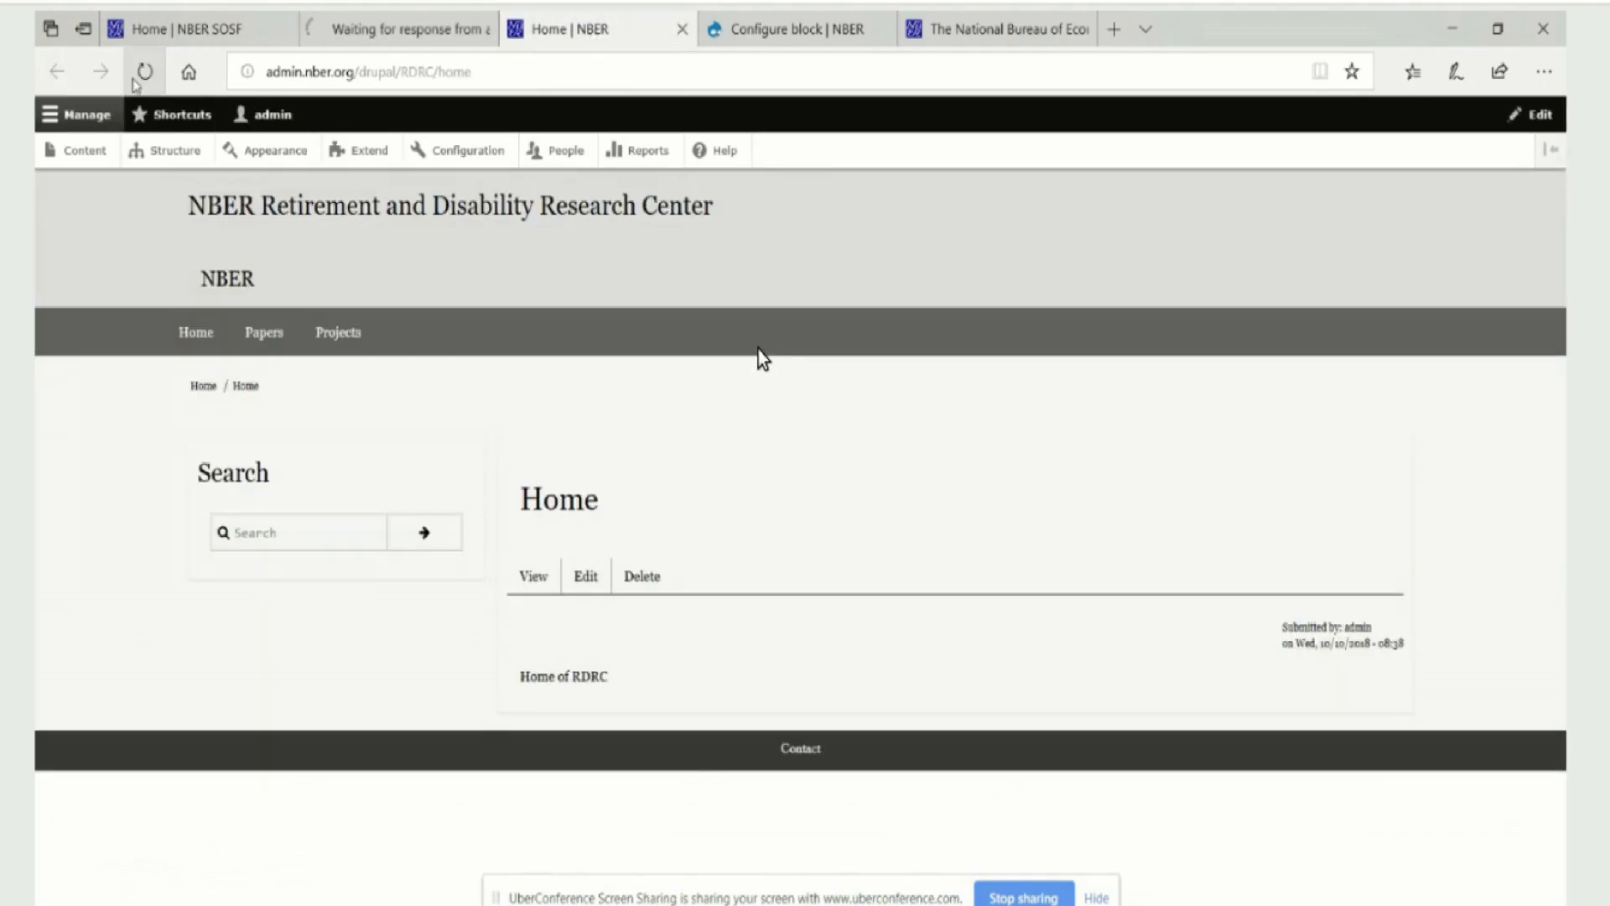
click(142, 71)
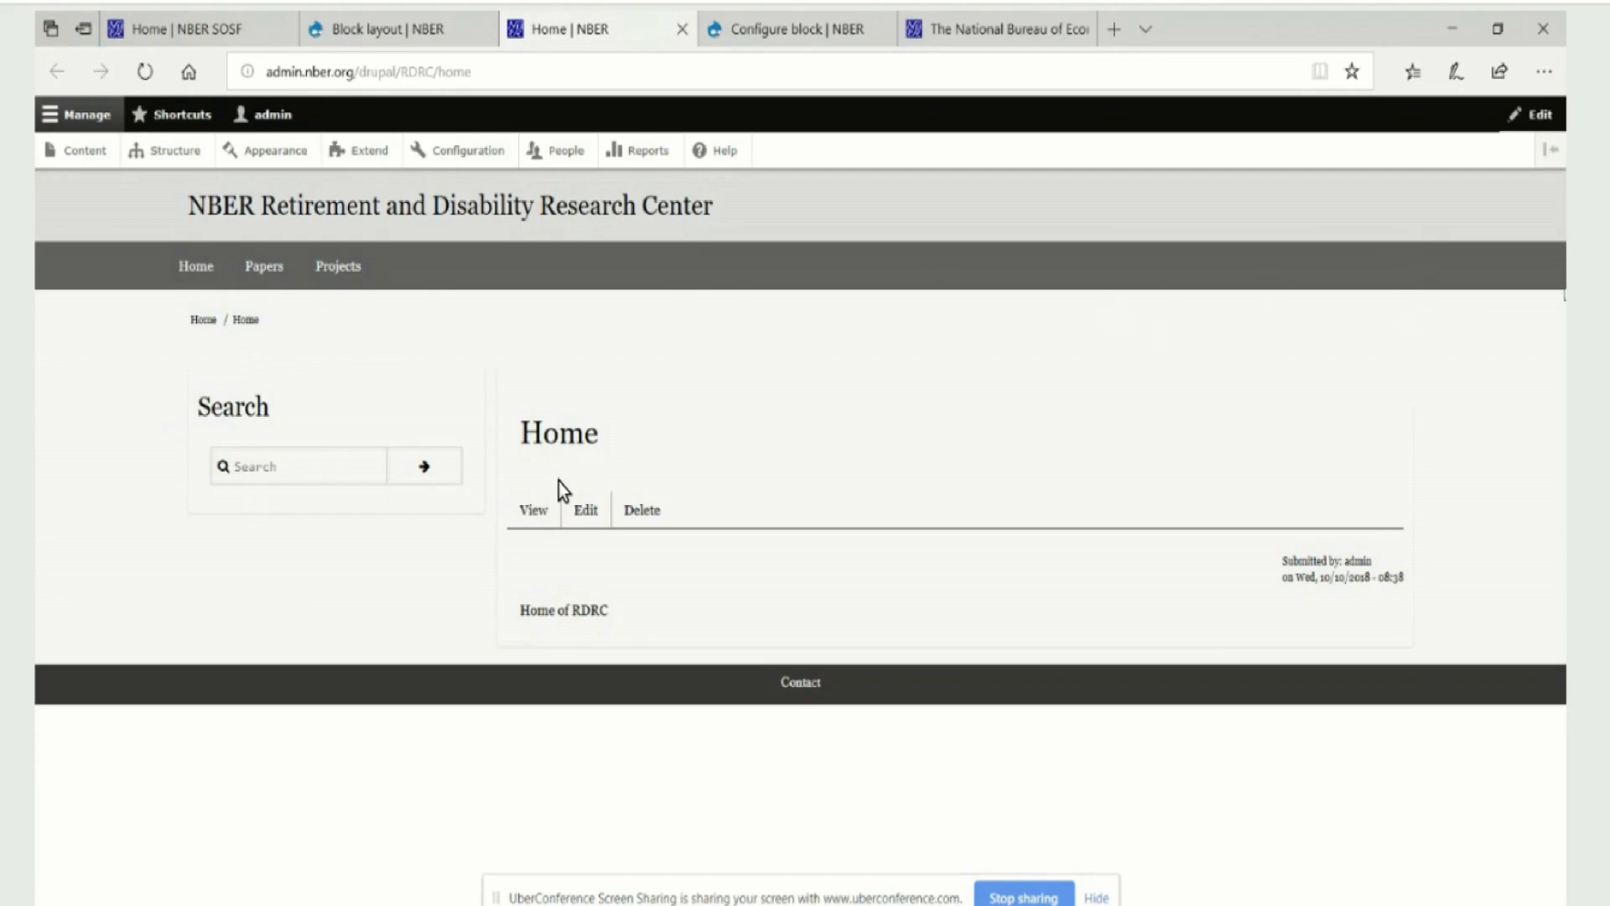
click(1412, 326)
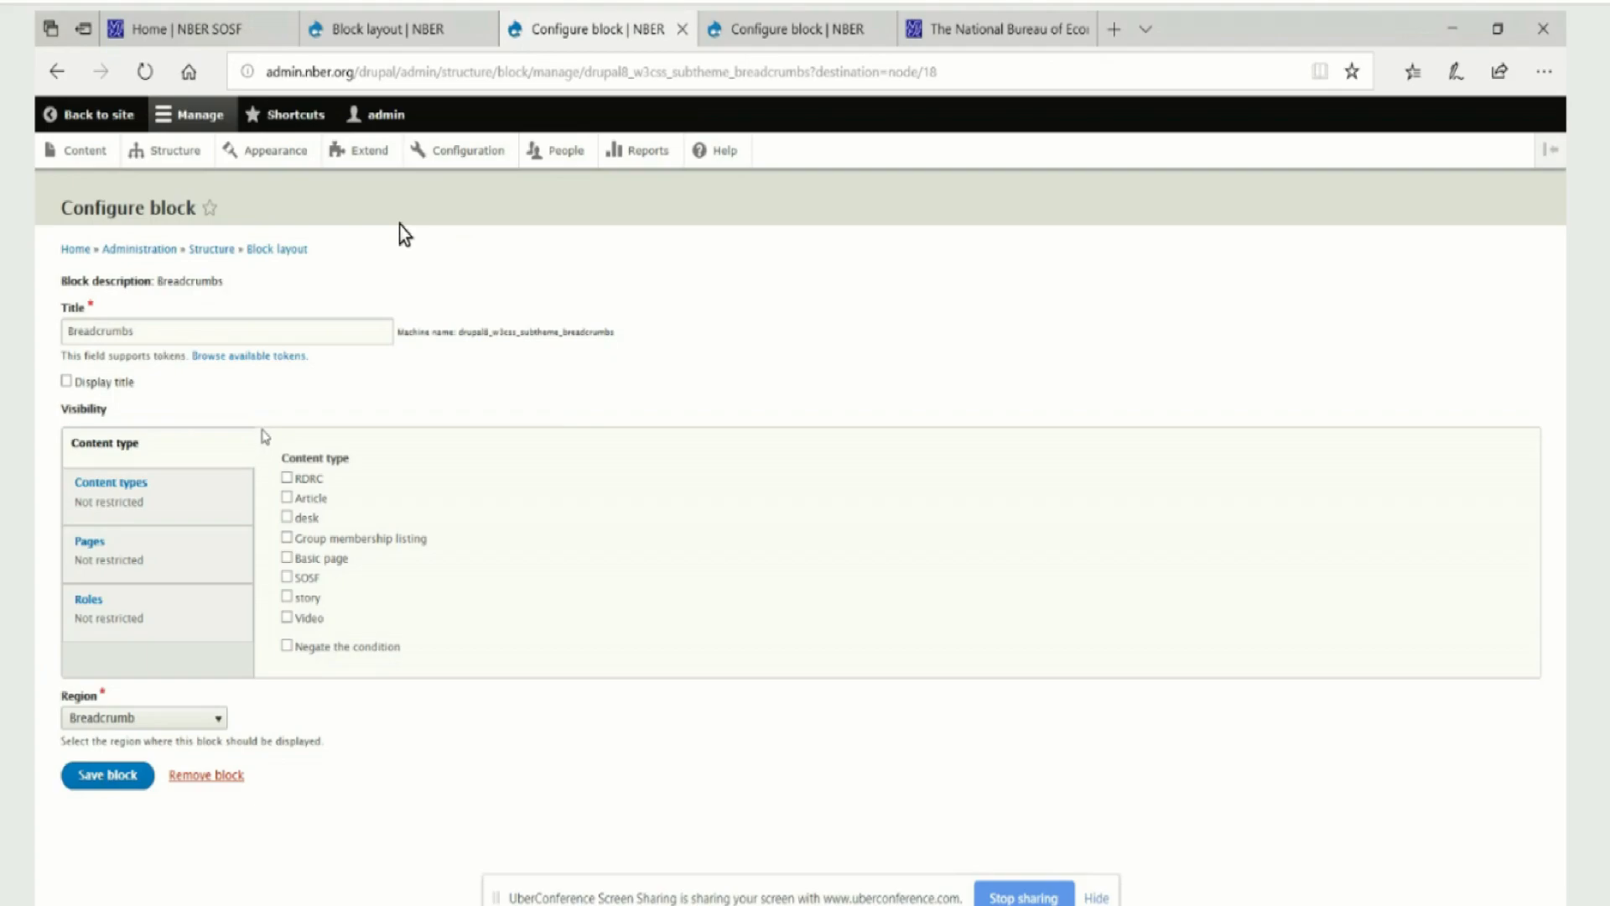
click(378, 34)
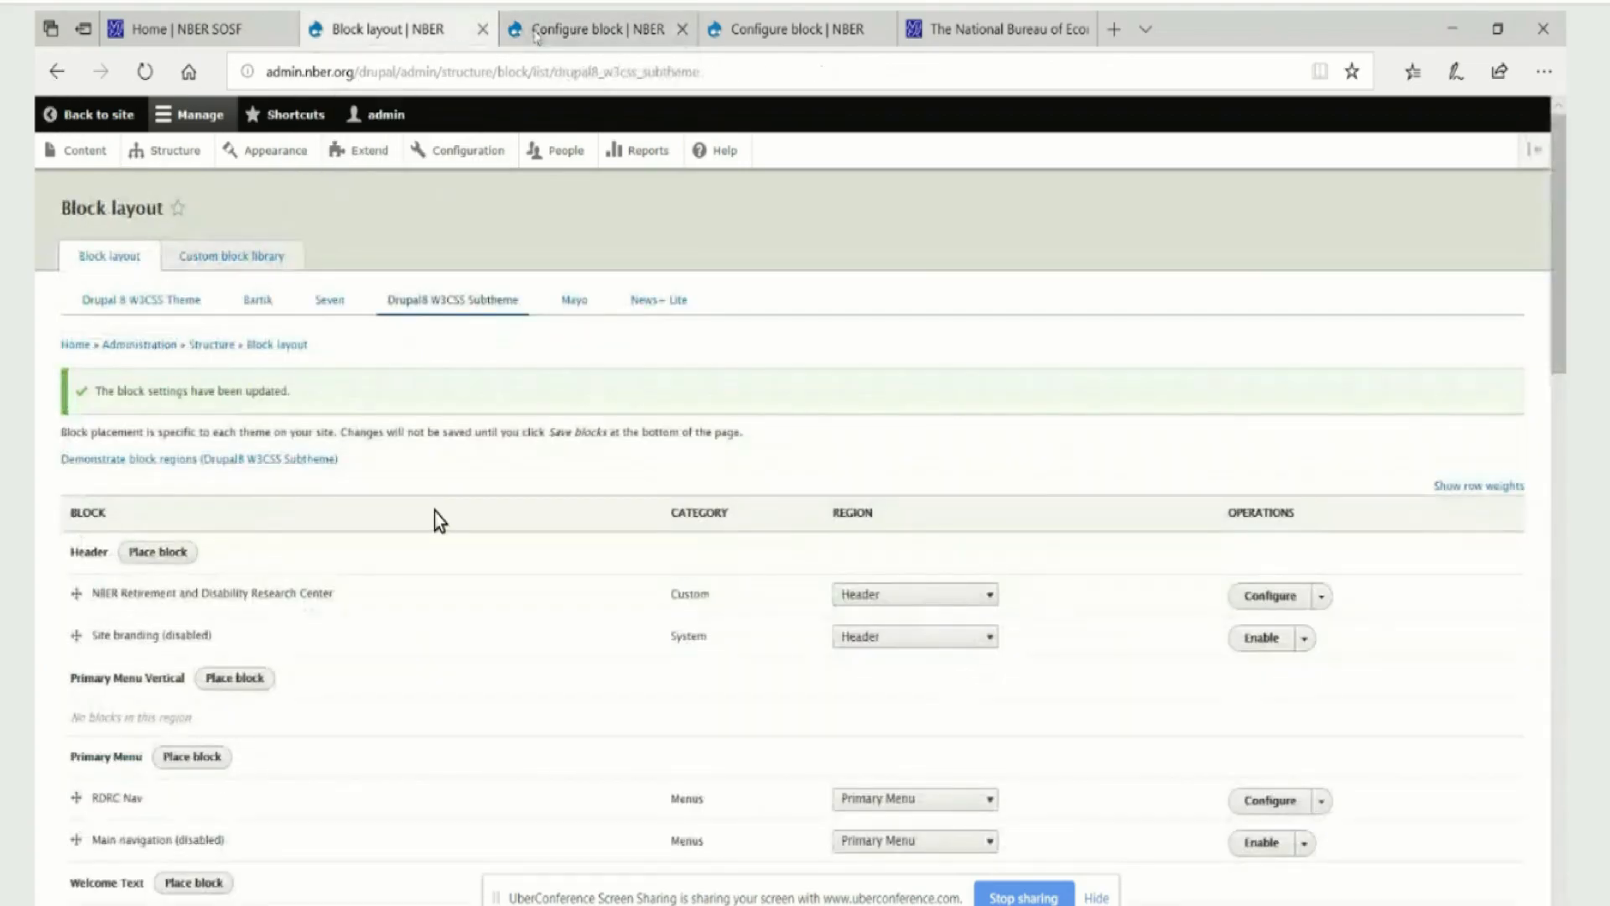
Disable the Breadcrumbs block in the Breadcrumb region of the Drupal8 W3CSS Subtheme
mouse_move(535, 35)
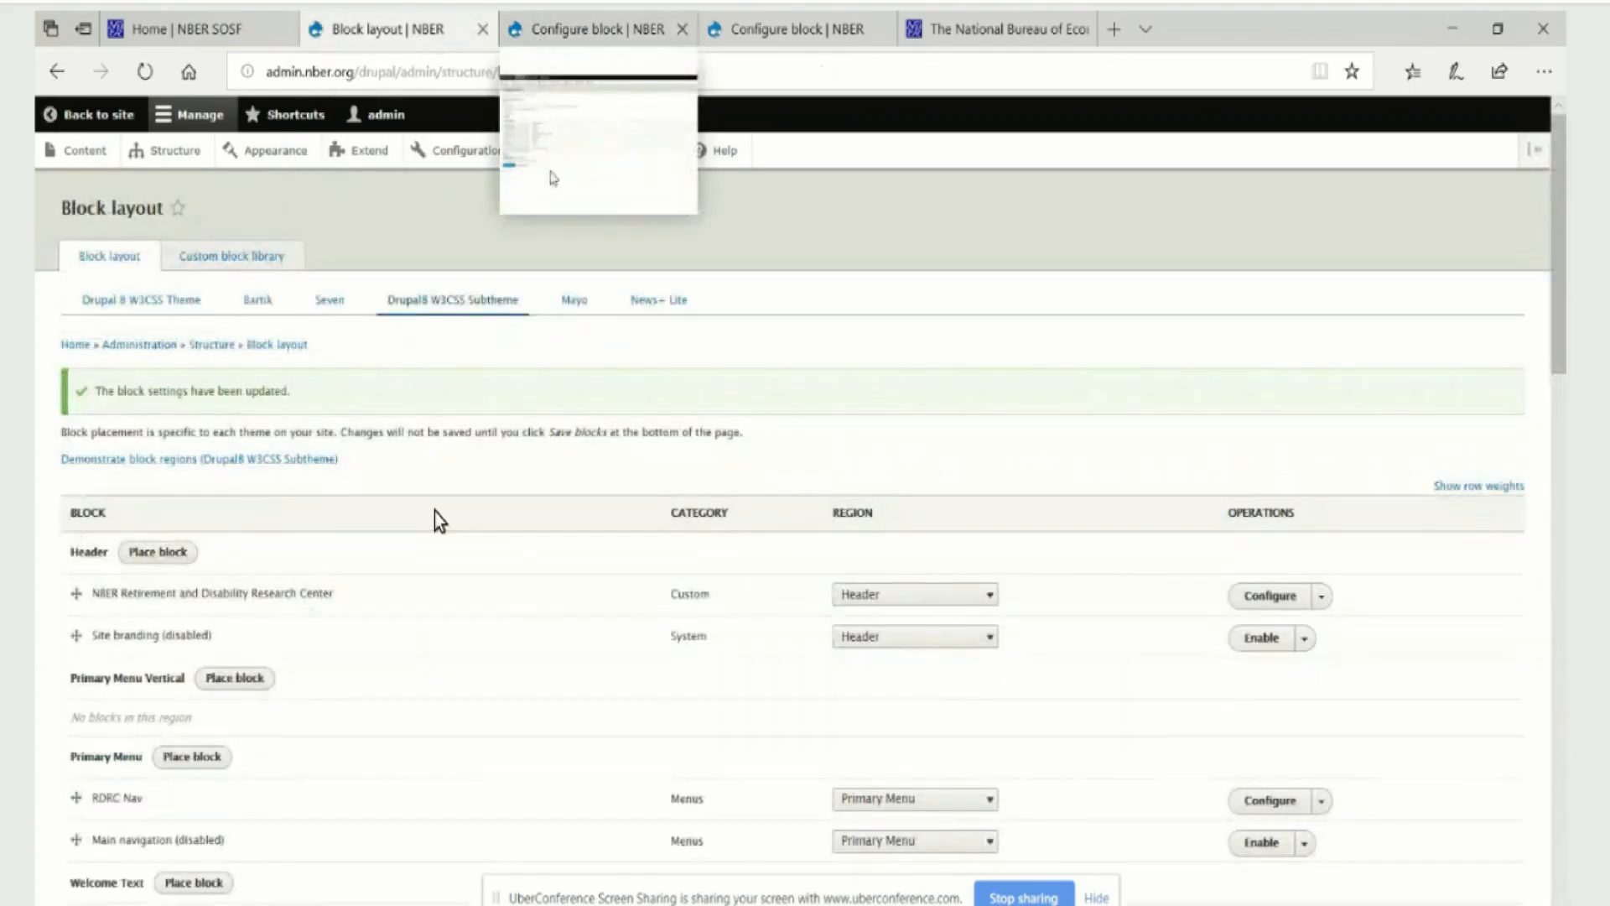
scroll(435, 511, down, 10)
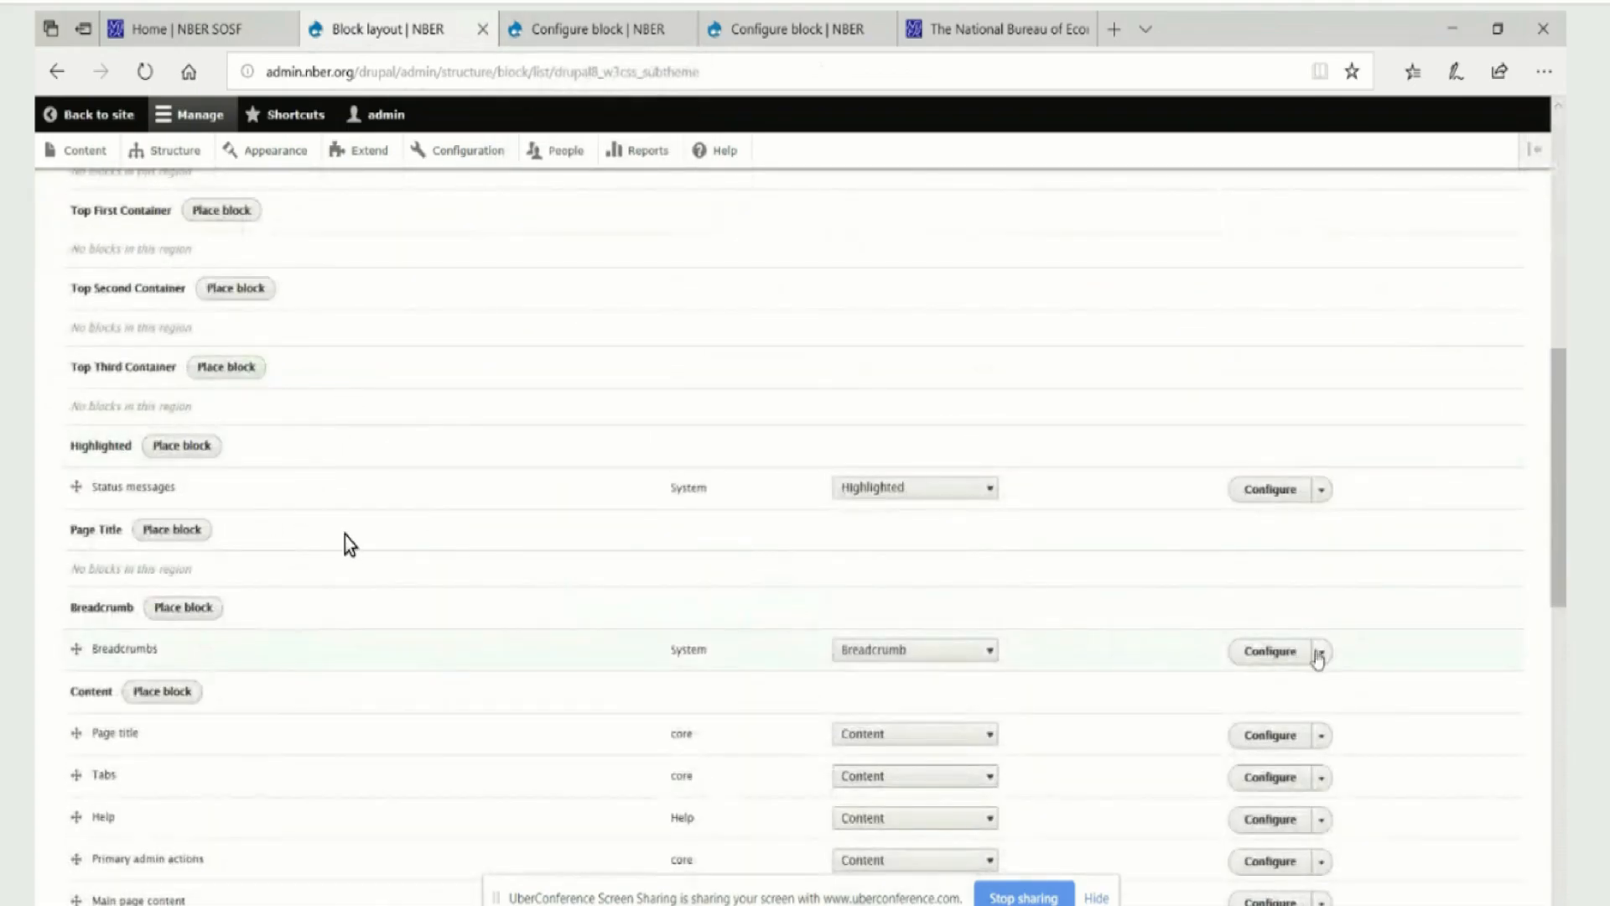
click(1319, 653)
click(1272, 677)
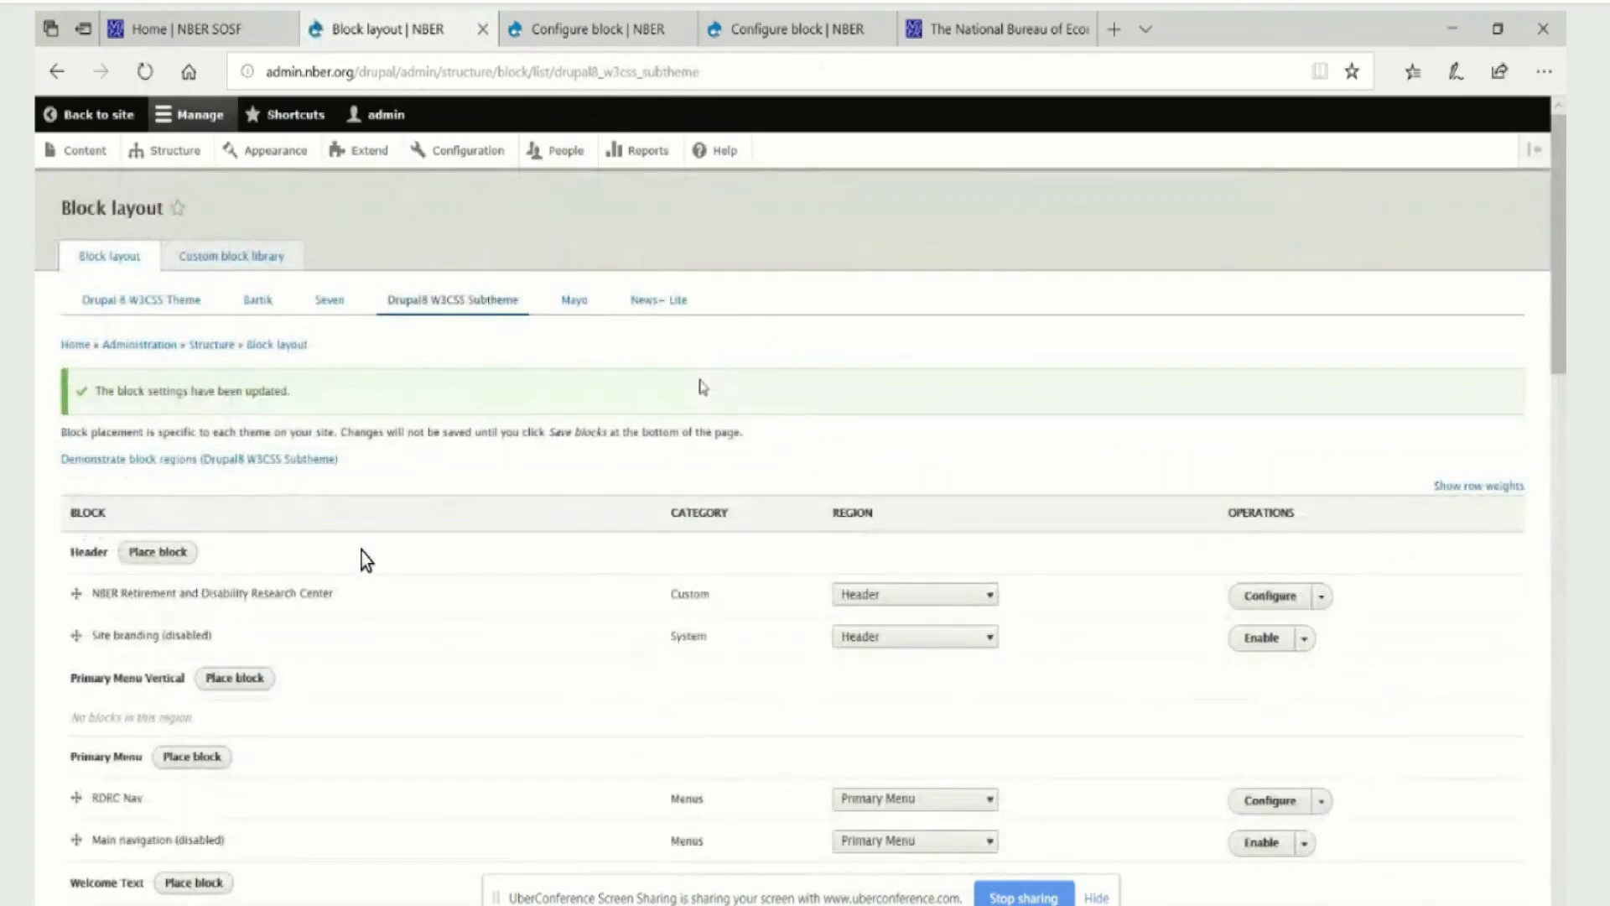
Disable the Search block in the Left Sidebar region and save the block layout
scroll(374, 574, down, 7)
scroll(374, 573, down, 2)
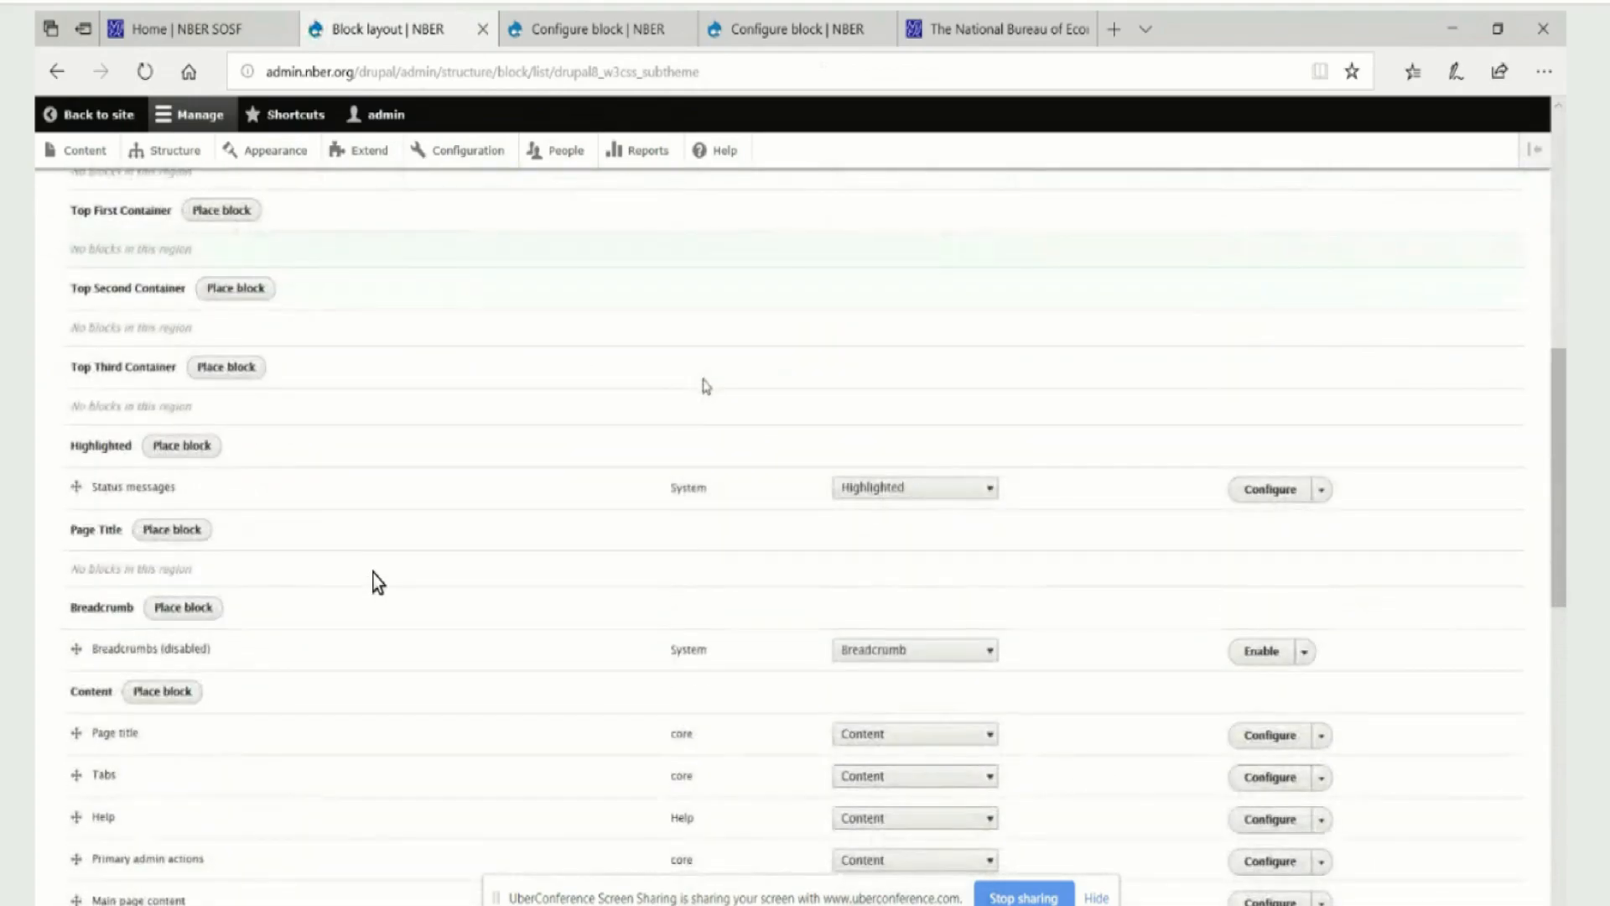
scroll(374, 579, down, 9)
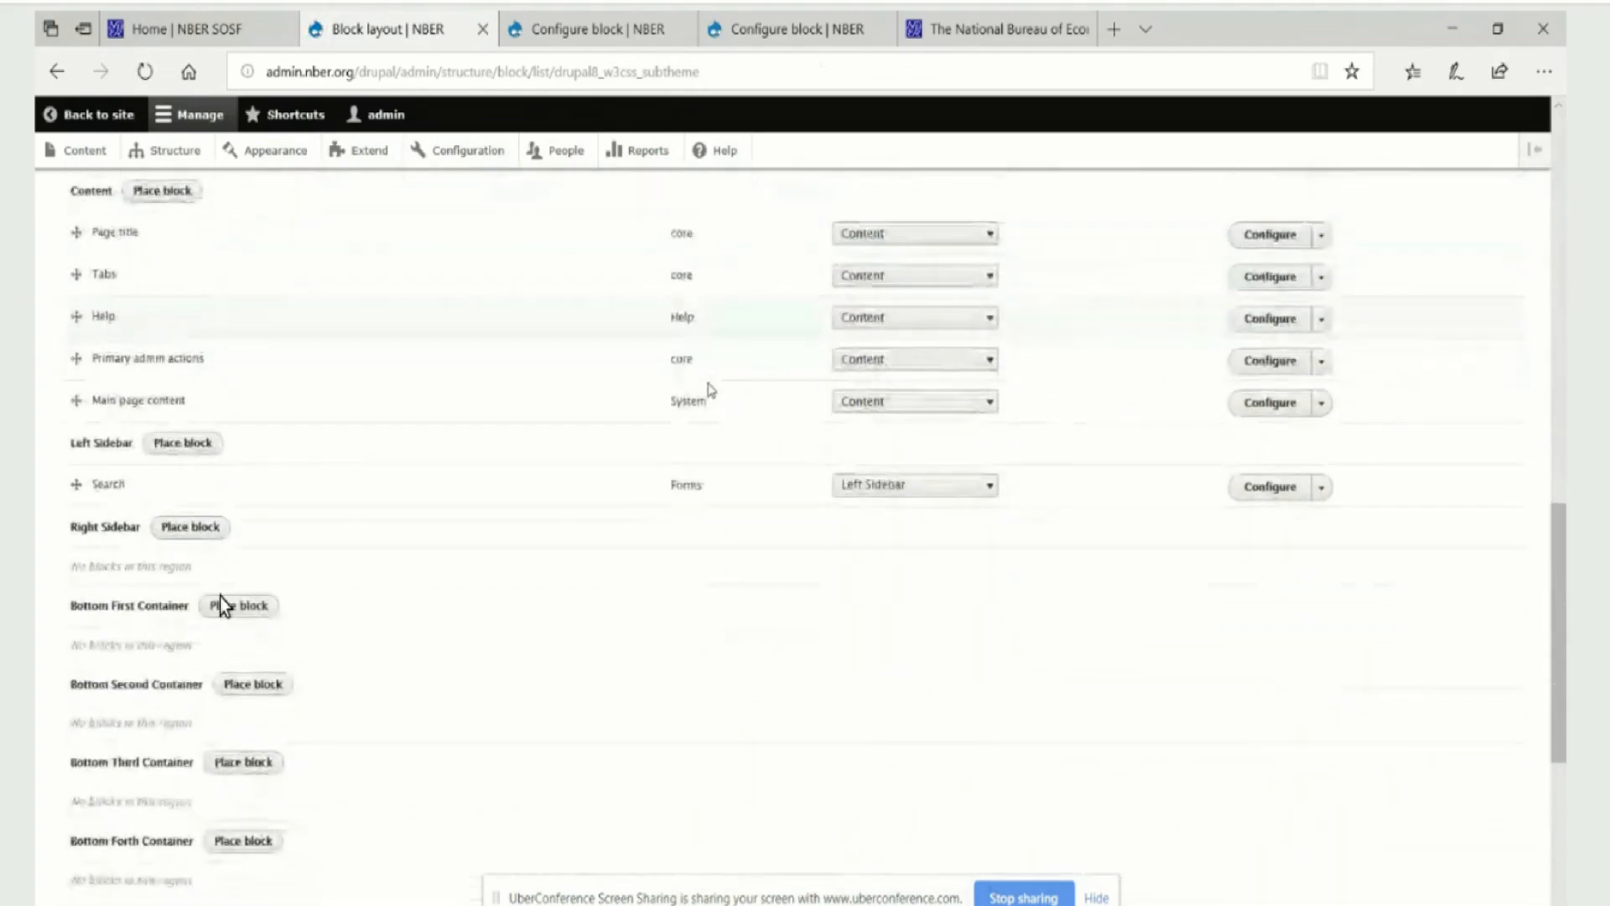
scroll(134, 495, down, 4)
scroll(193, 444, up, 7)
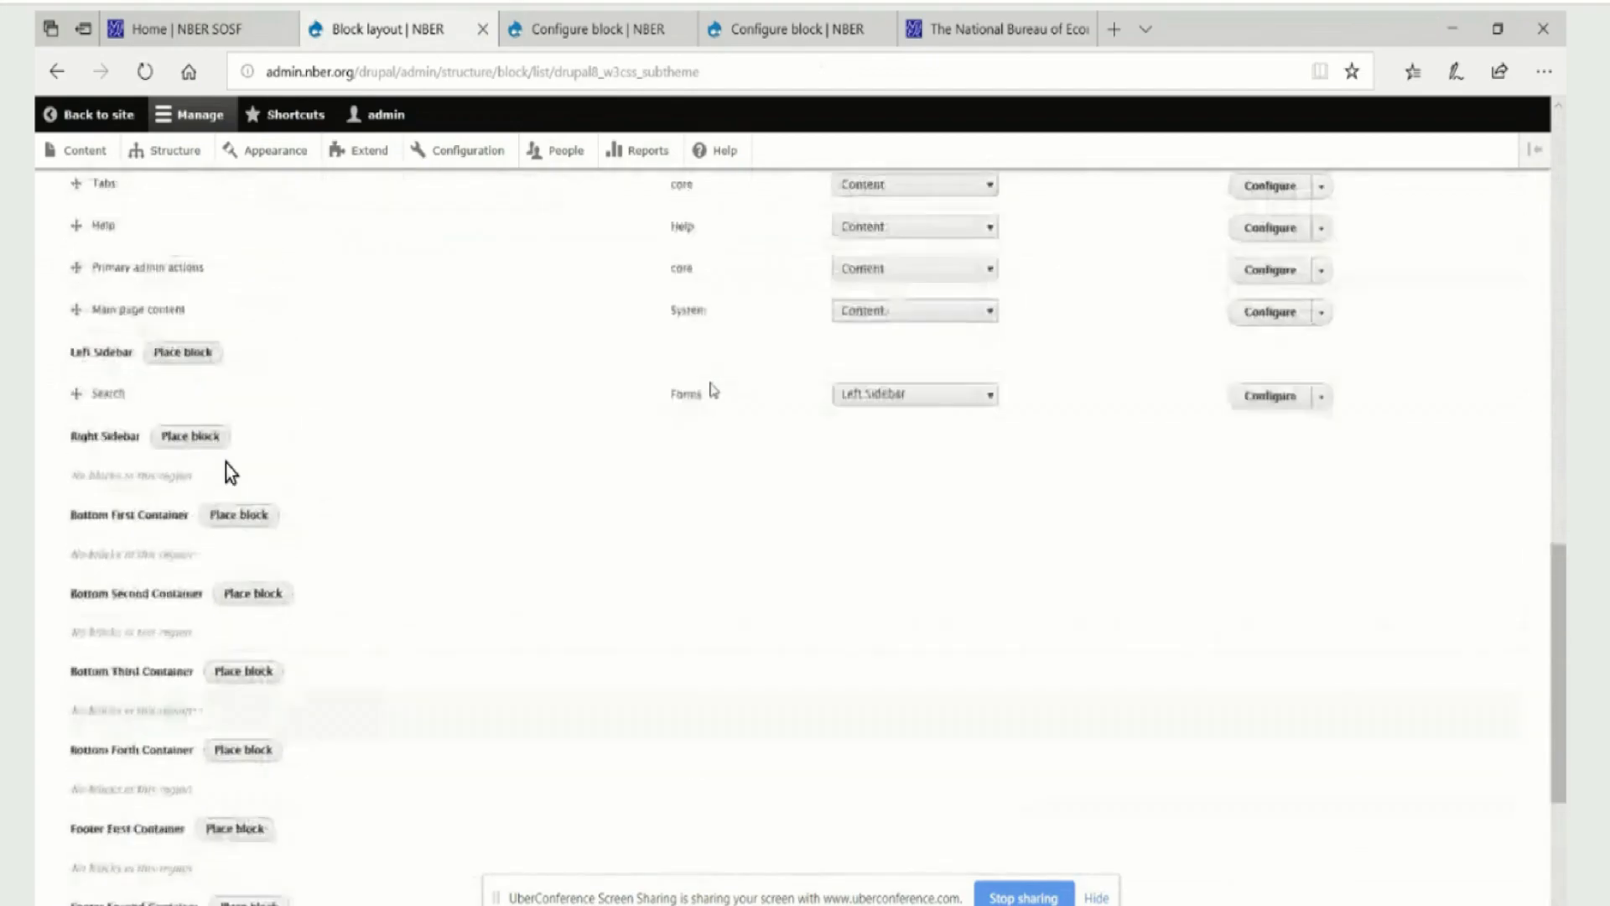
scroll(631, 719, down, 4)
scroll(1349, 360, up, 4)
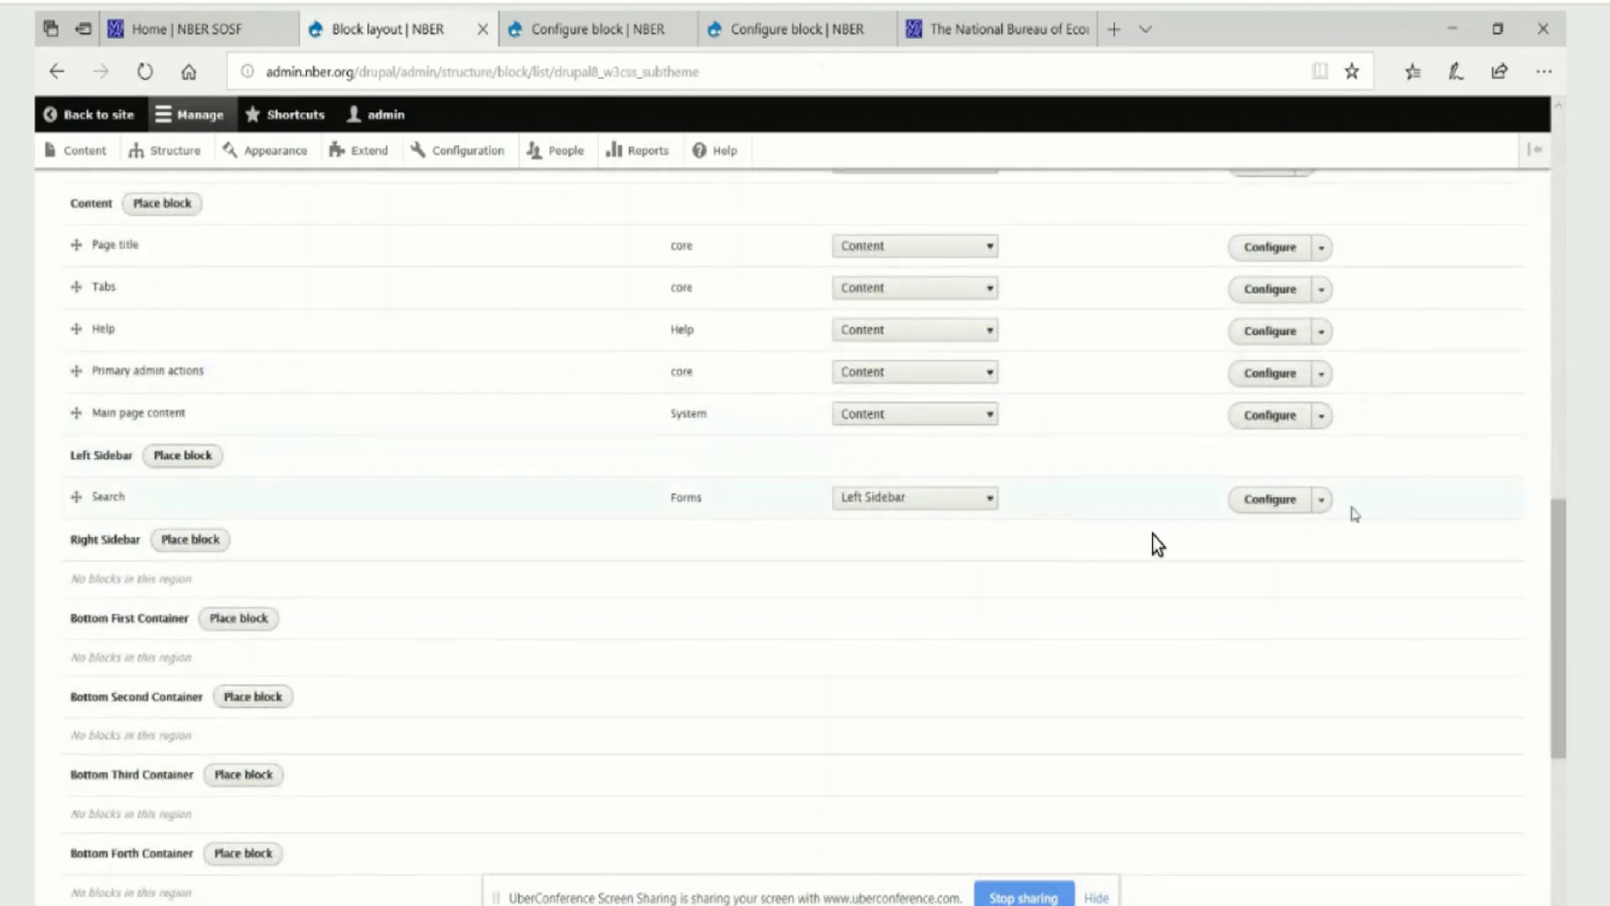
click(1321, 500)
click(1264, 526)
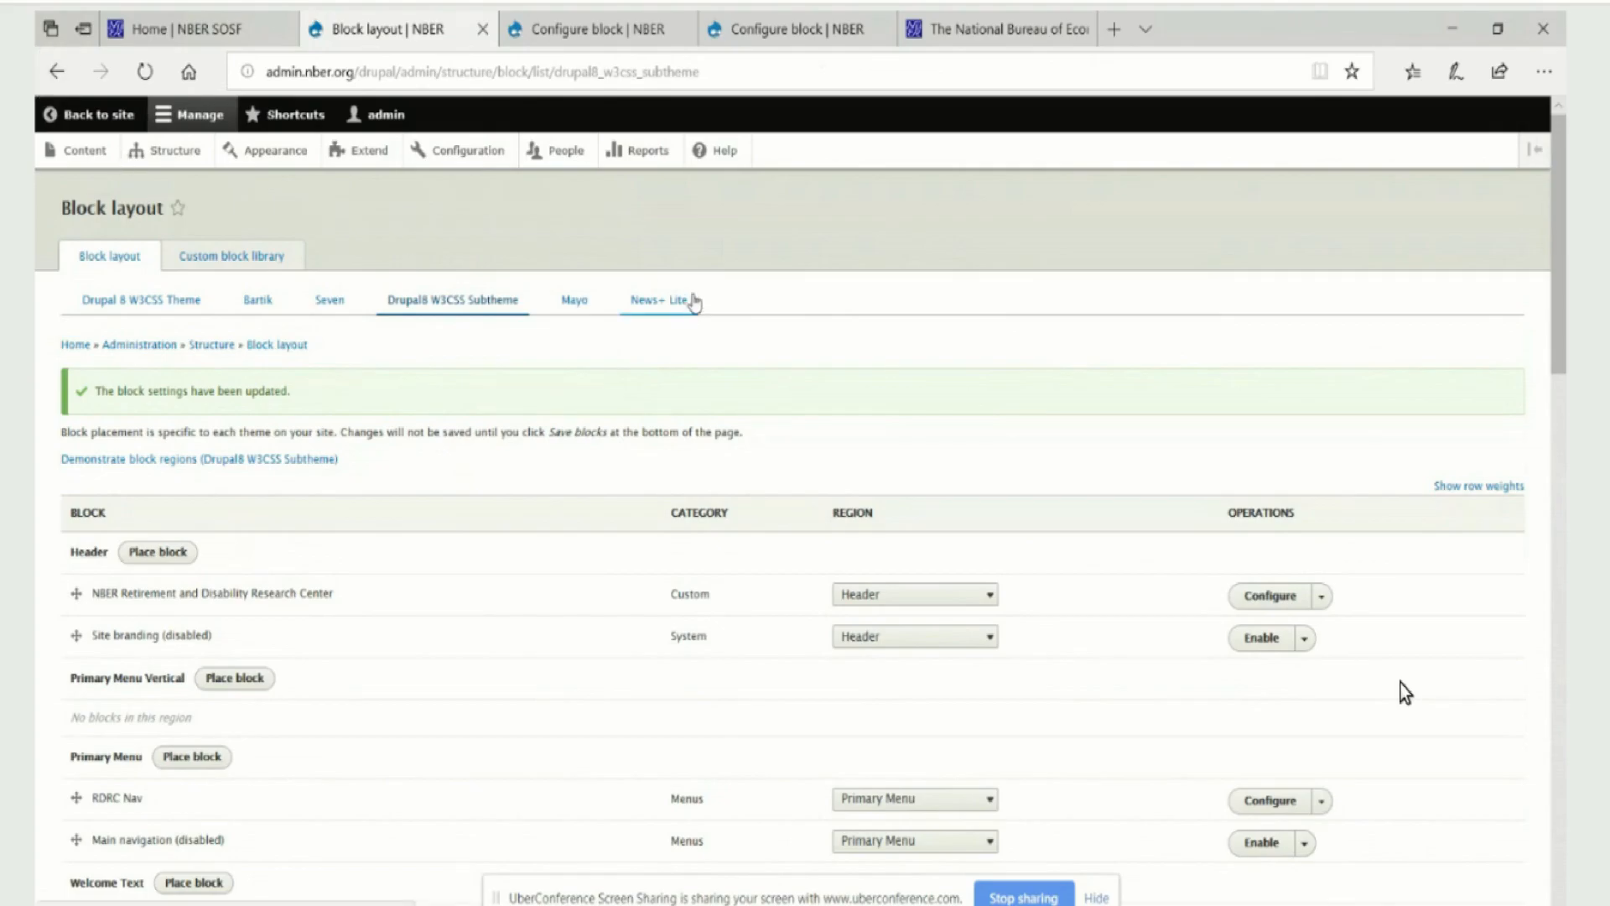
scroll(703, 302, down, 20)
click(117, 835)
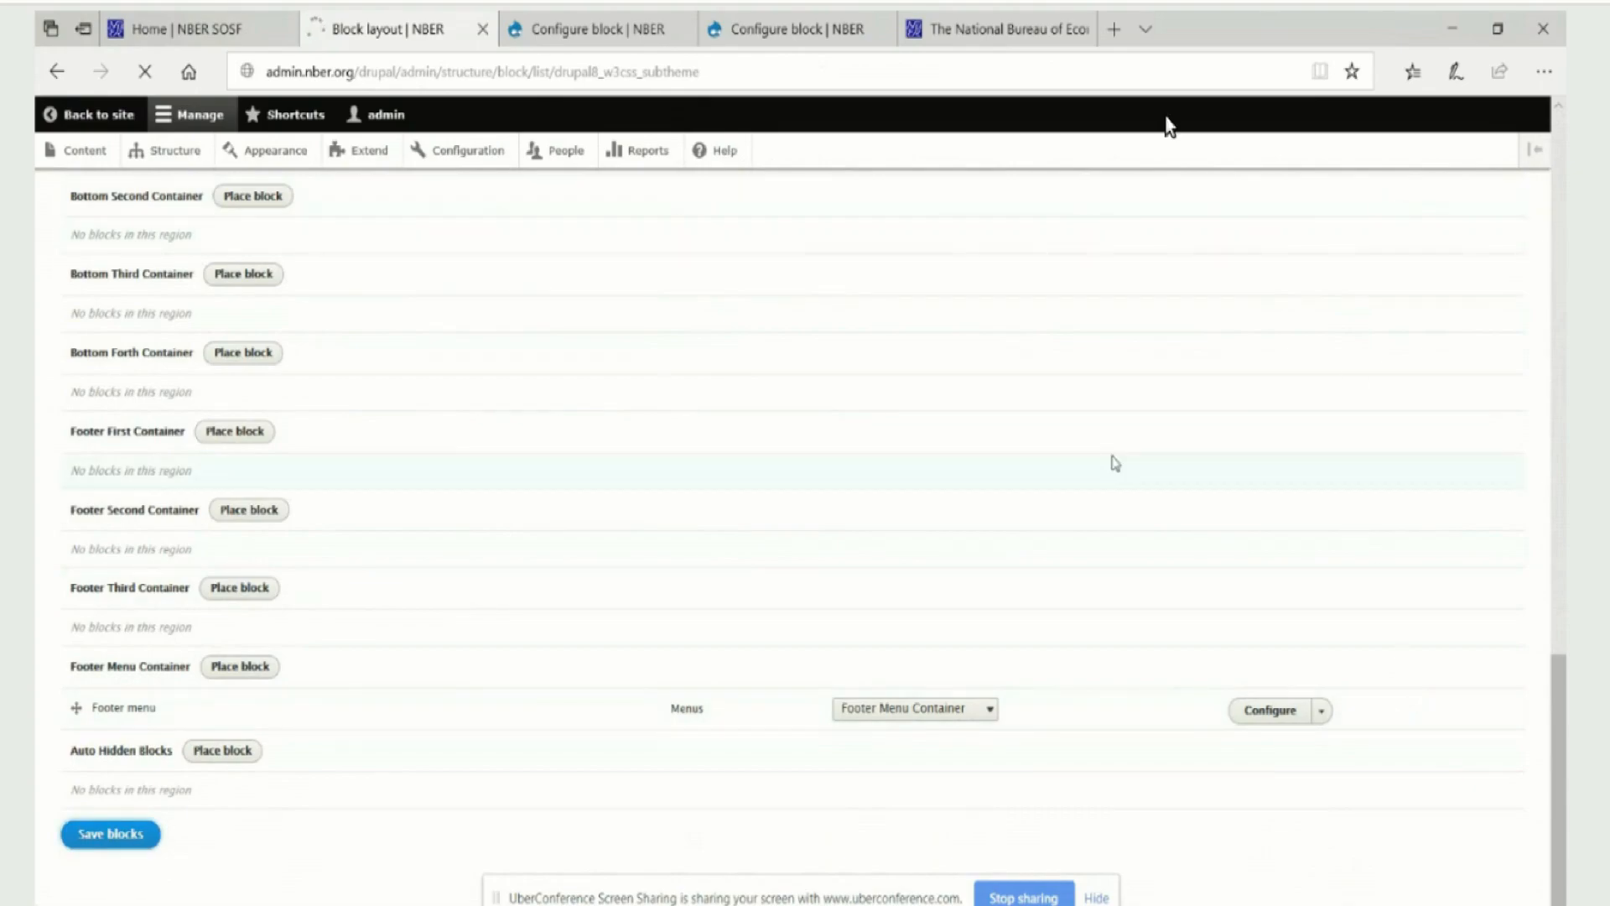
Go back from the Breadcrumbs configuration to the RDRC Home page and reload it to check the breadcrumb and sidebar areas
click(584, 34)
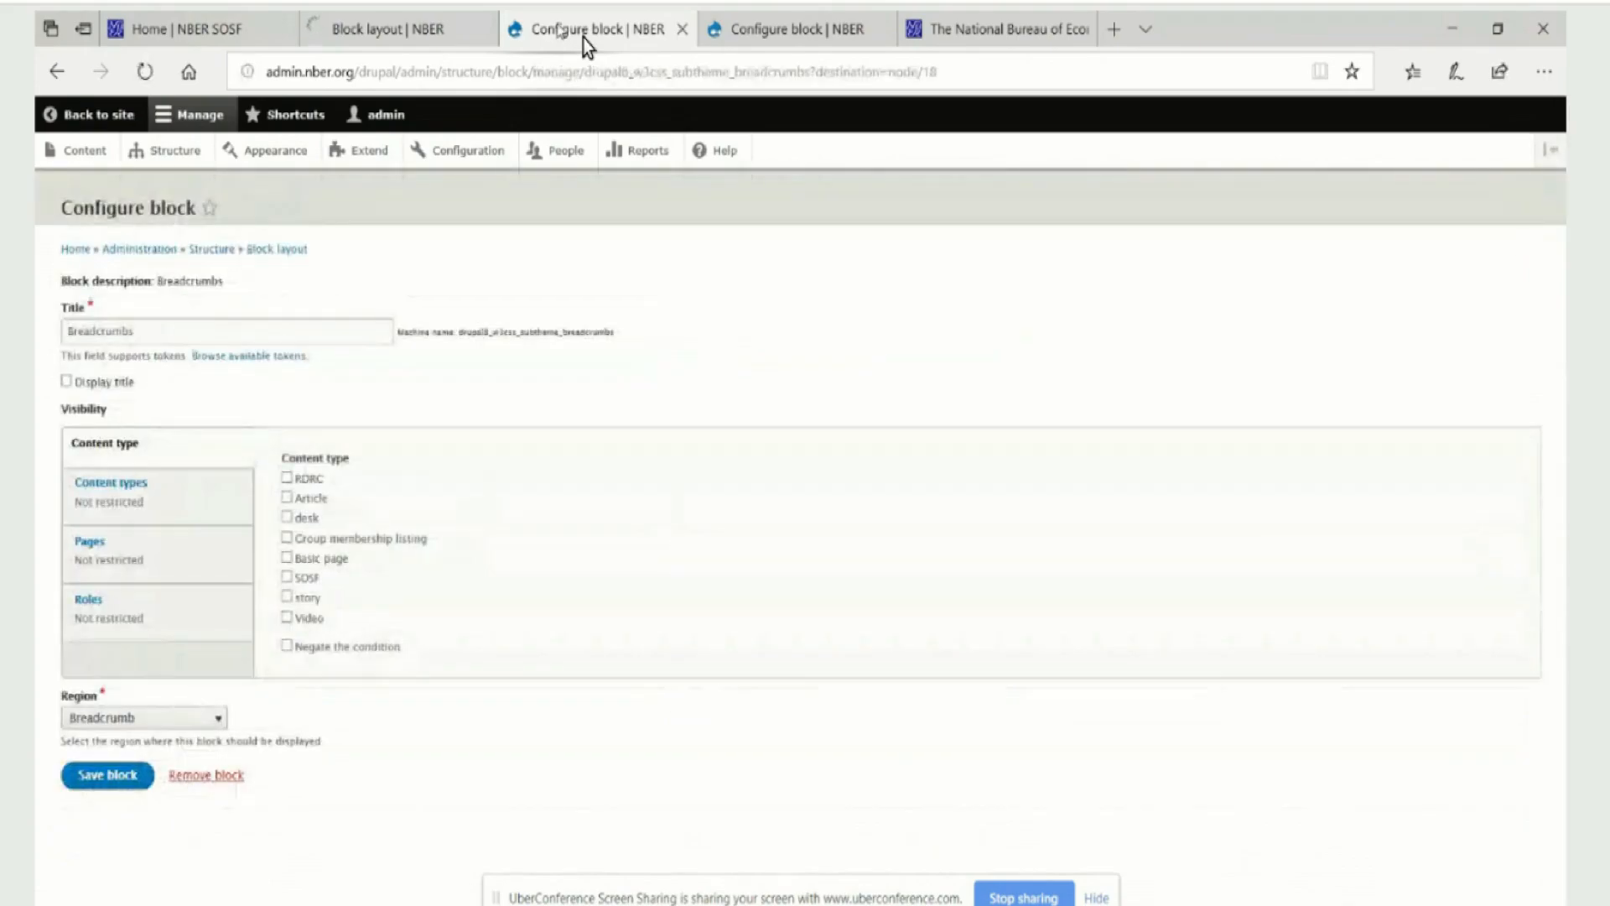
click(762, 28)
click(639, 34)
click(65, 74)
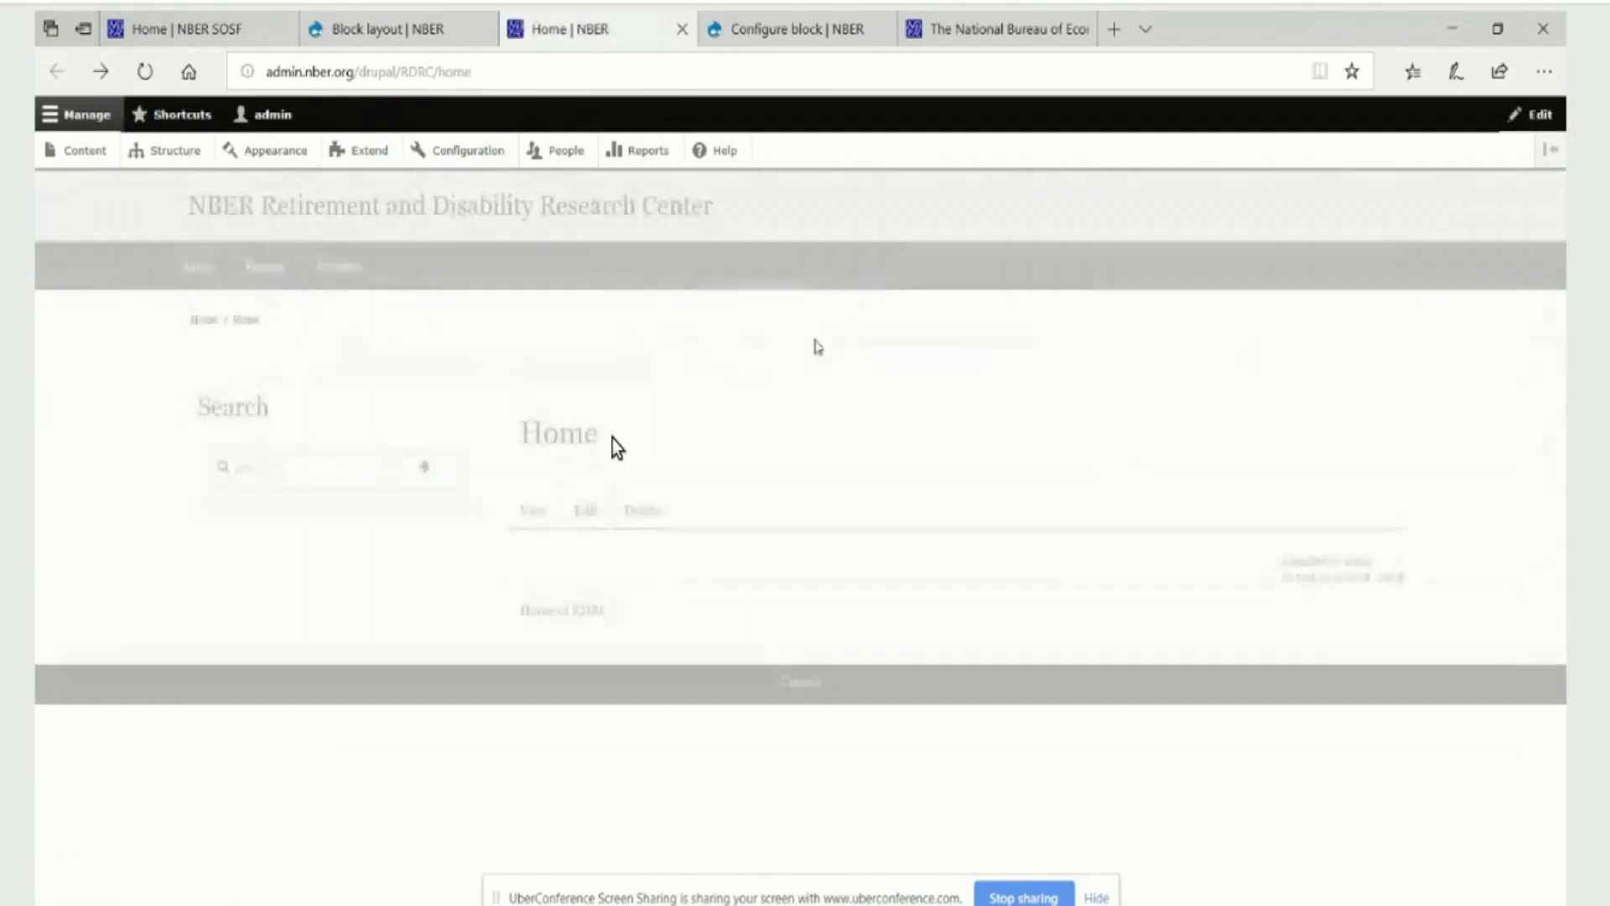
click(147, 74)
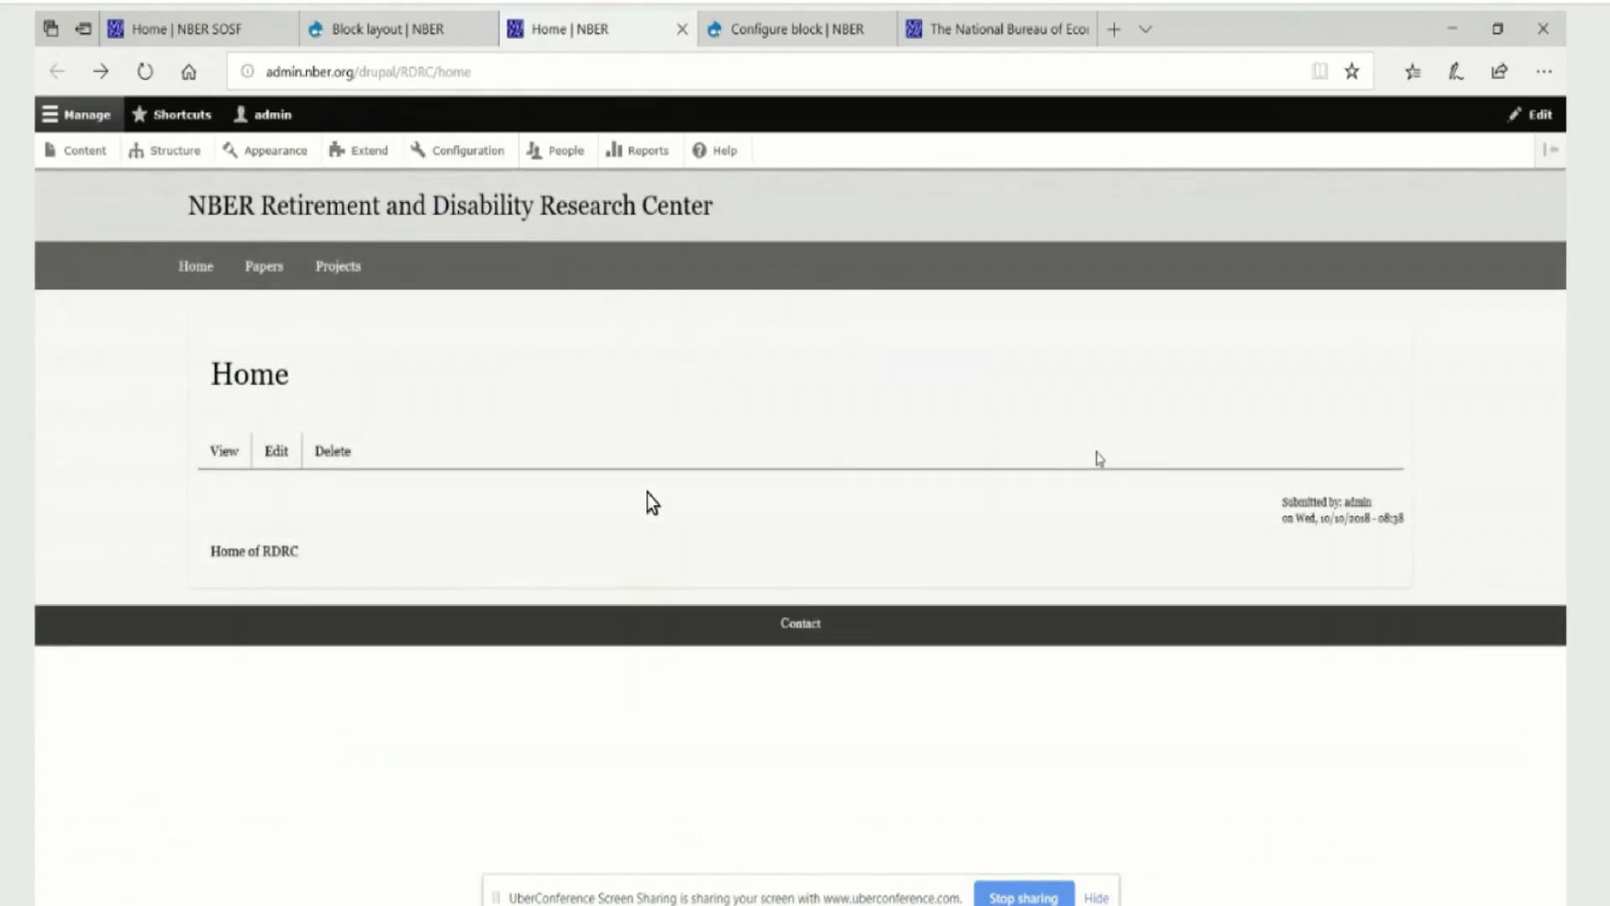
mouse_move(1378, 216)
Place the logohome custom block in the Header region with no content type restriction and save its configuration
click(411, 34)
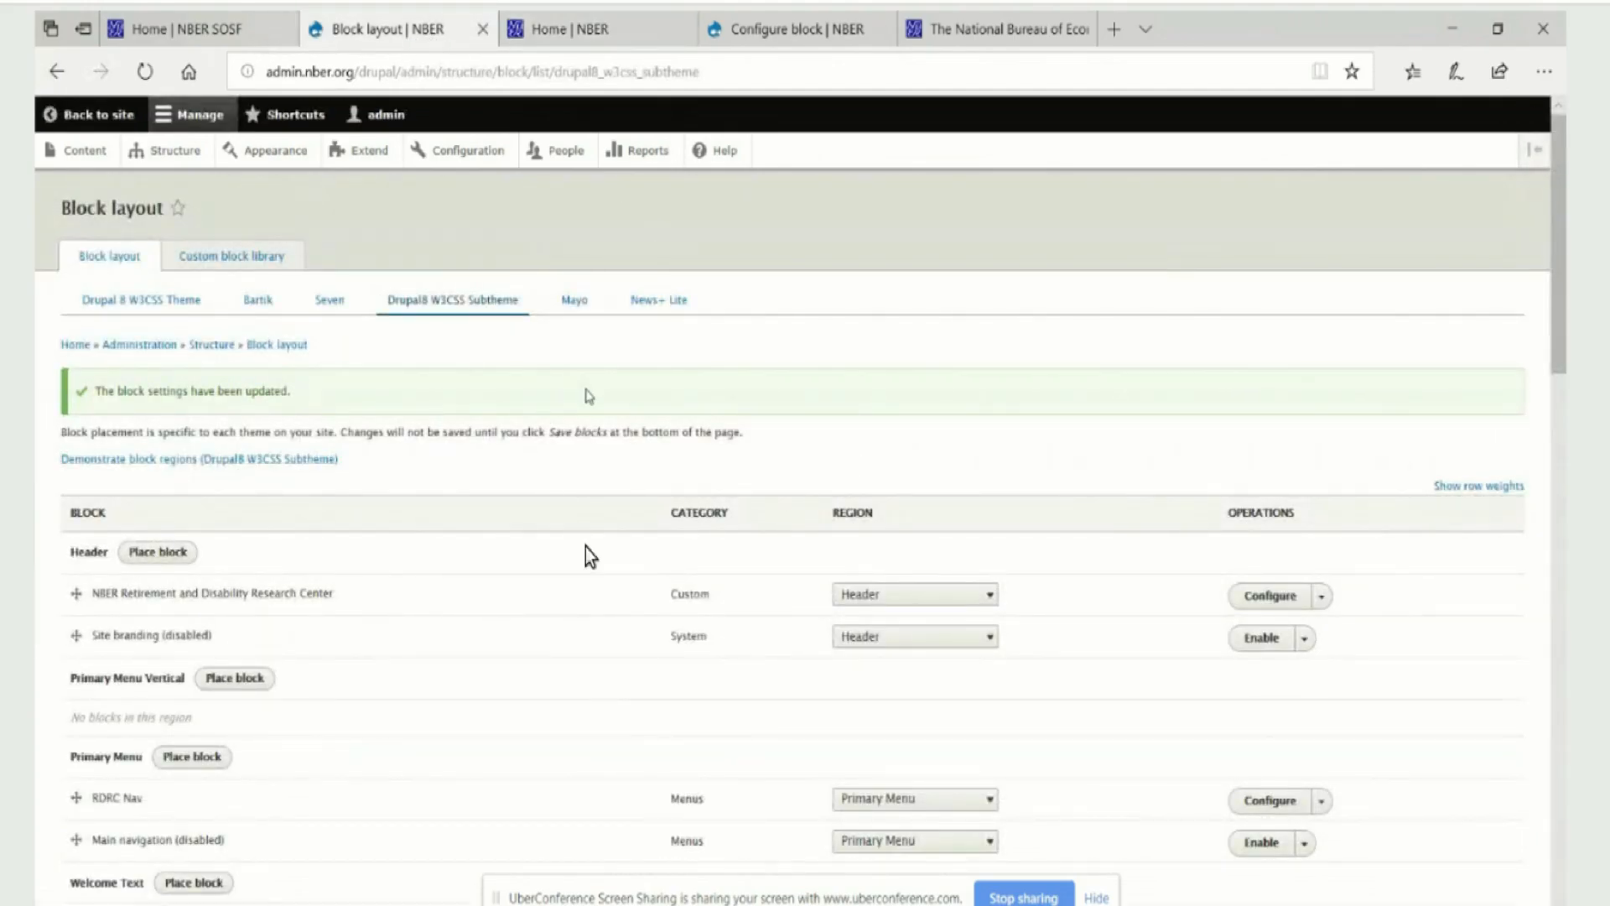
click(136, 554)
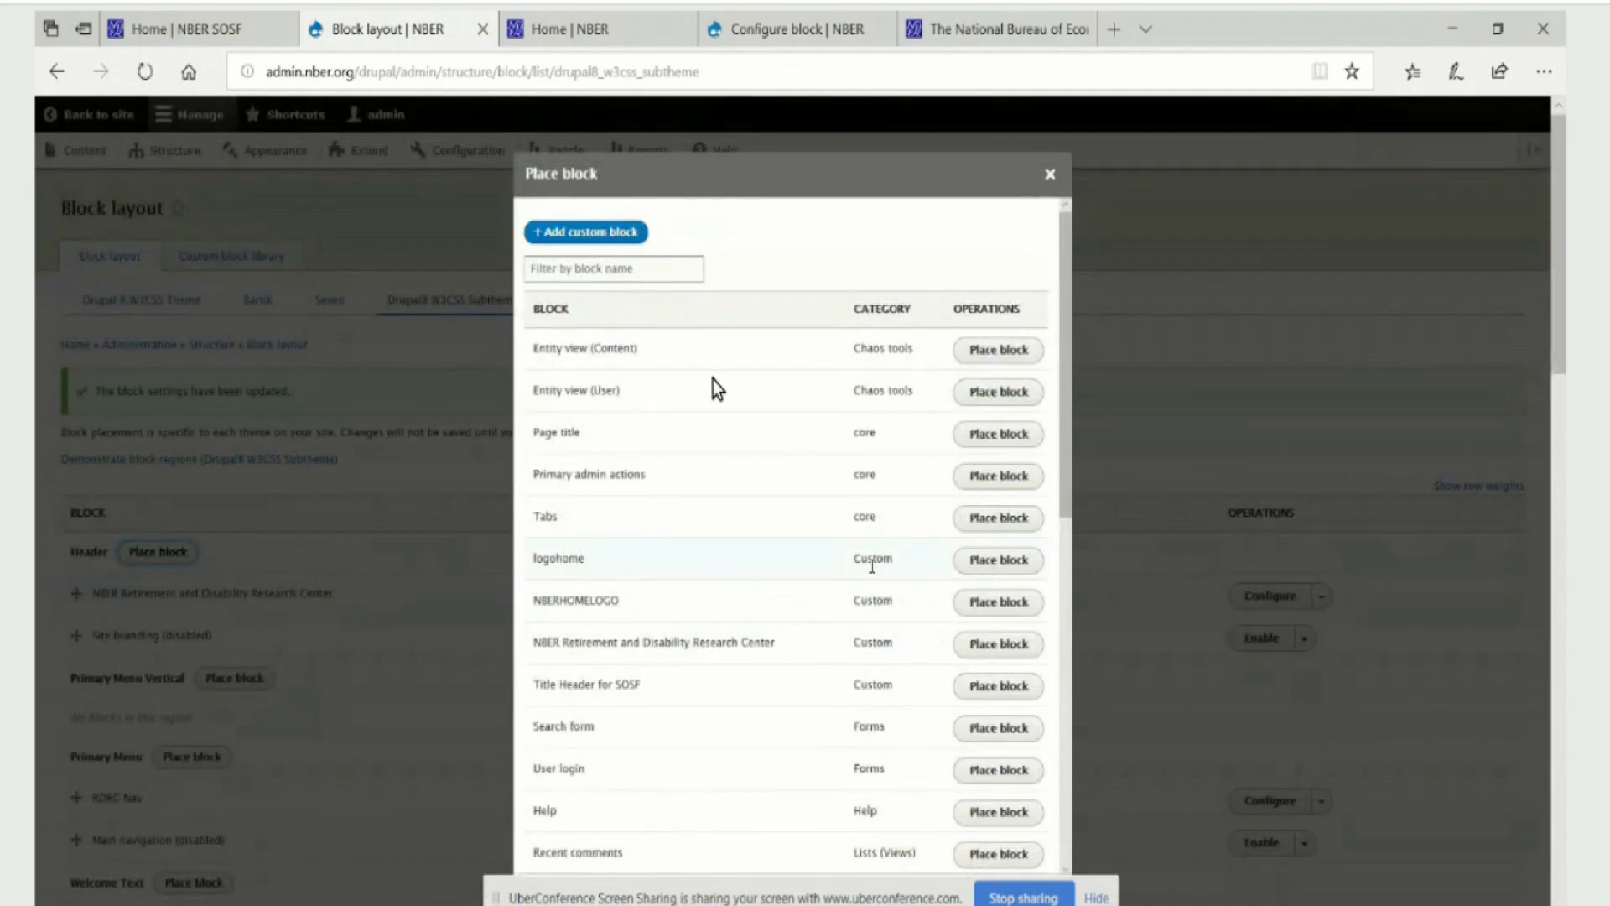
click(1007, 564)
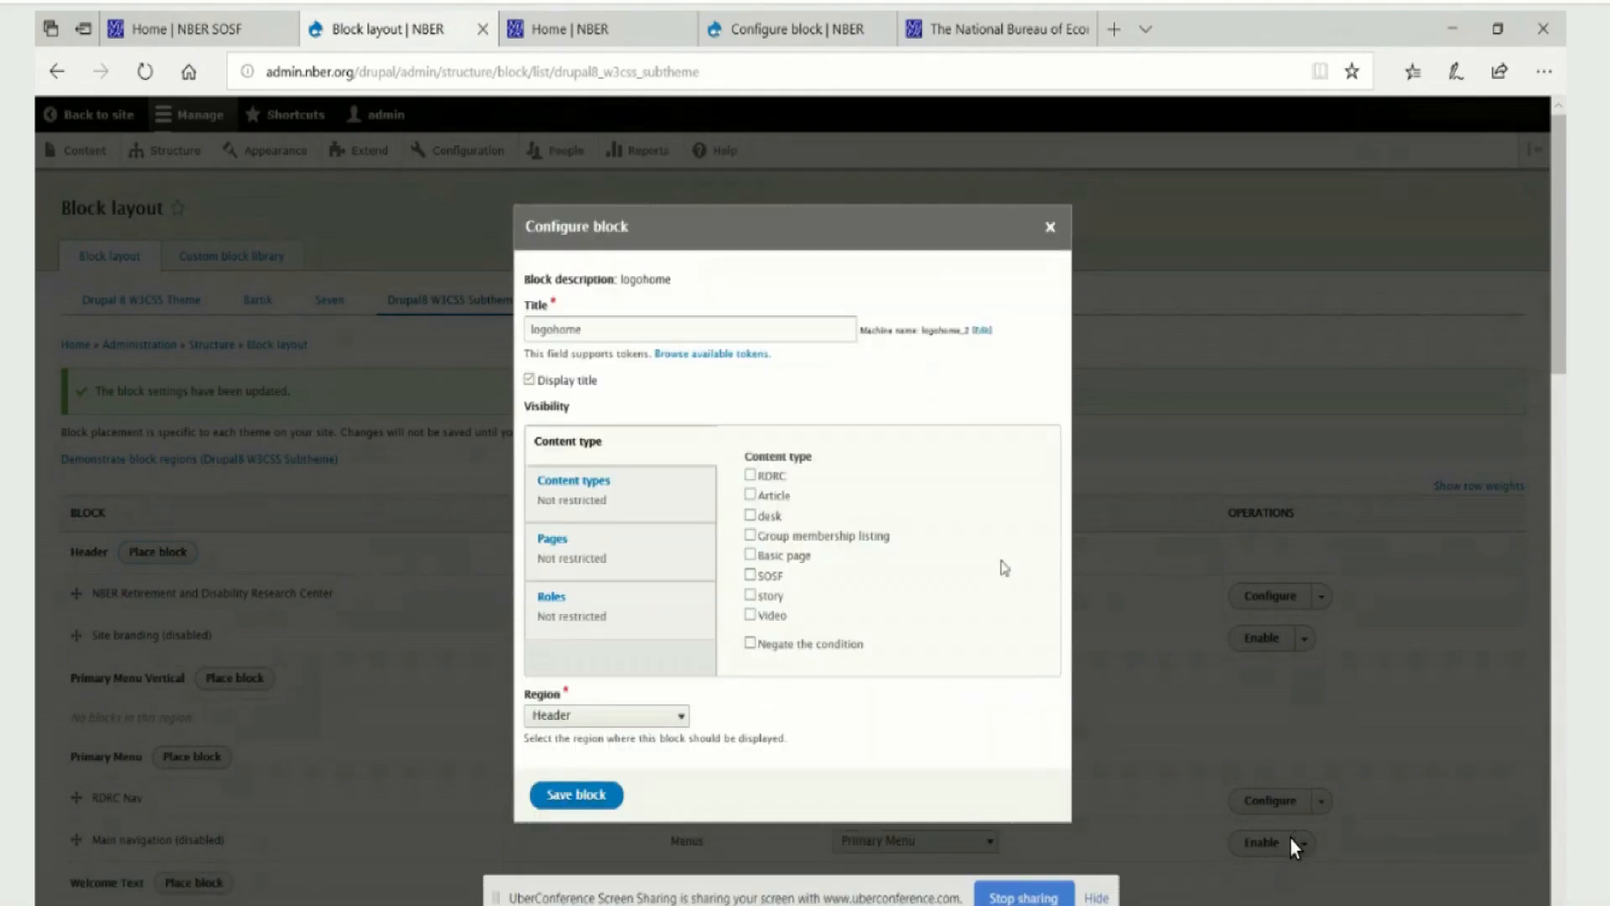
click(750, 476)
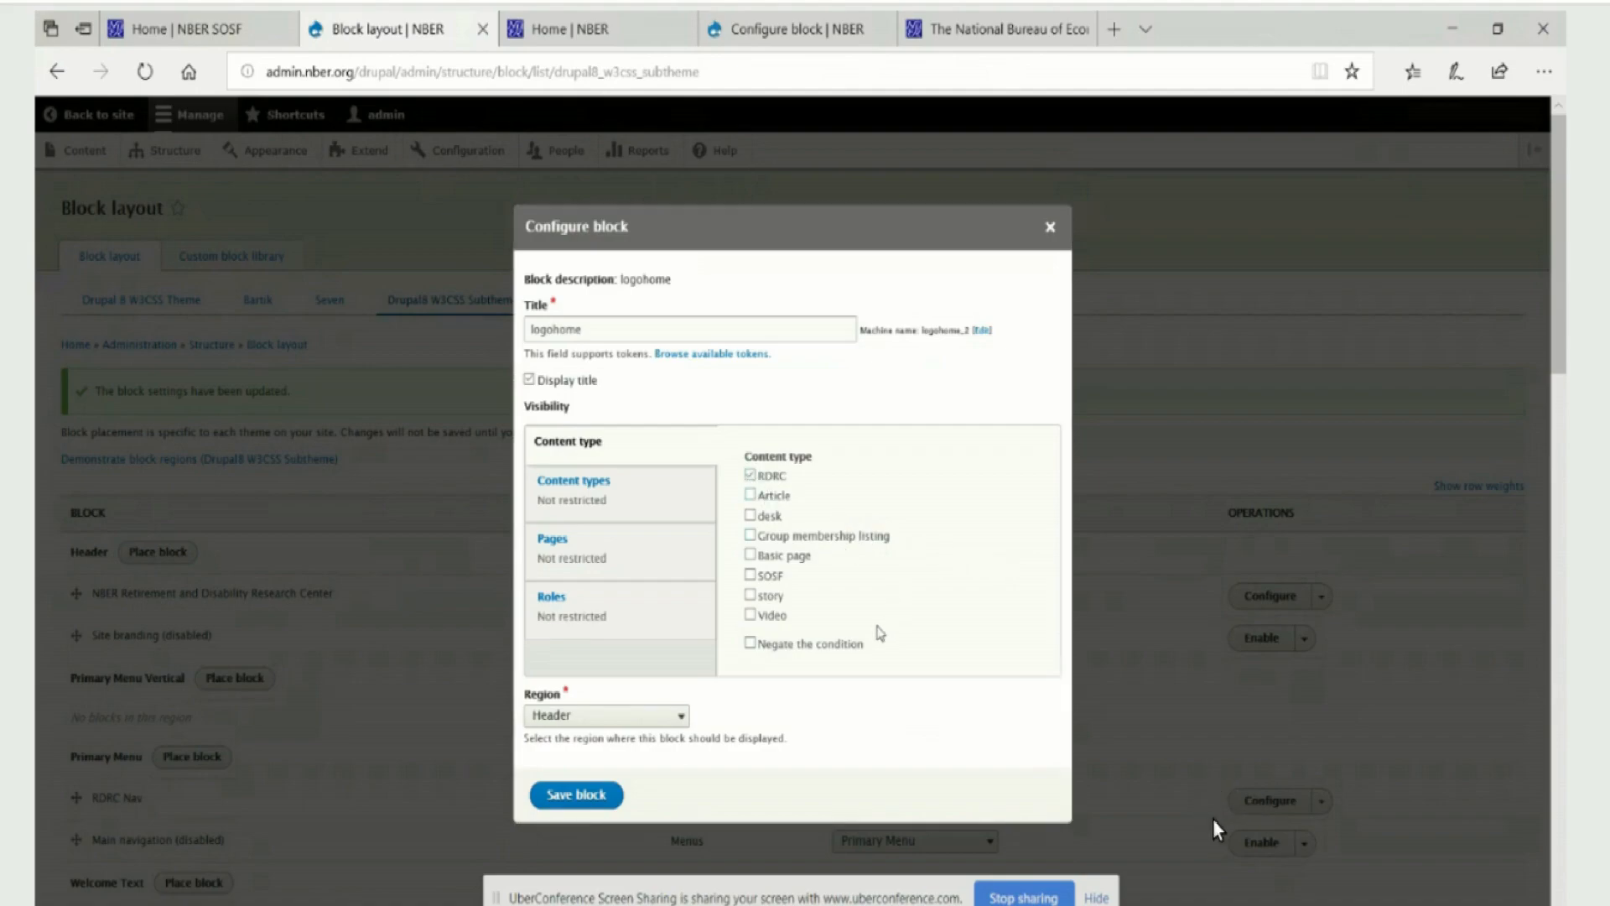
scroll(858, 662, down, 5)
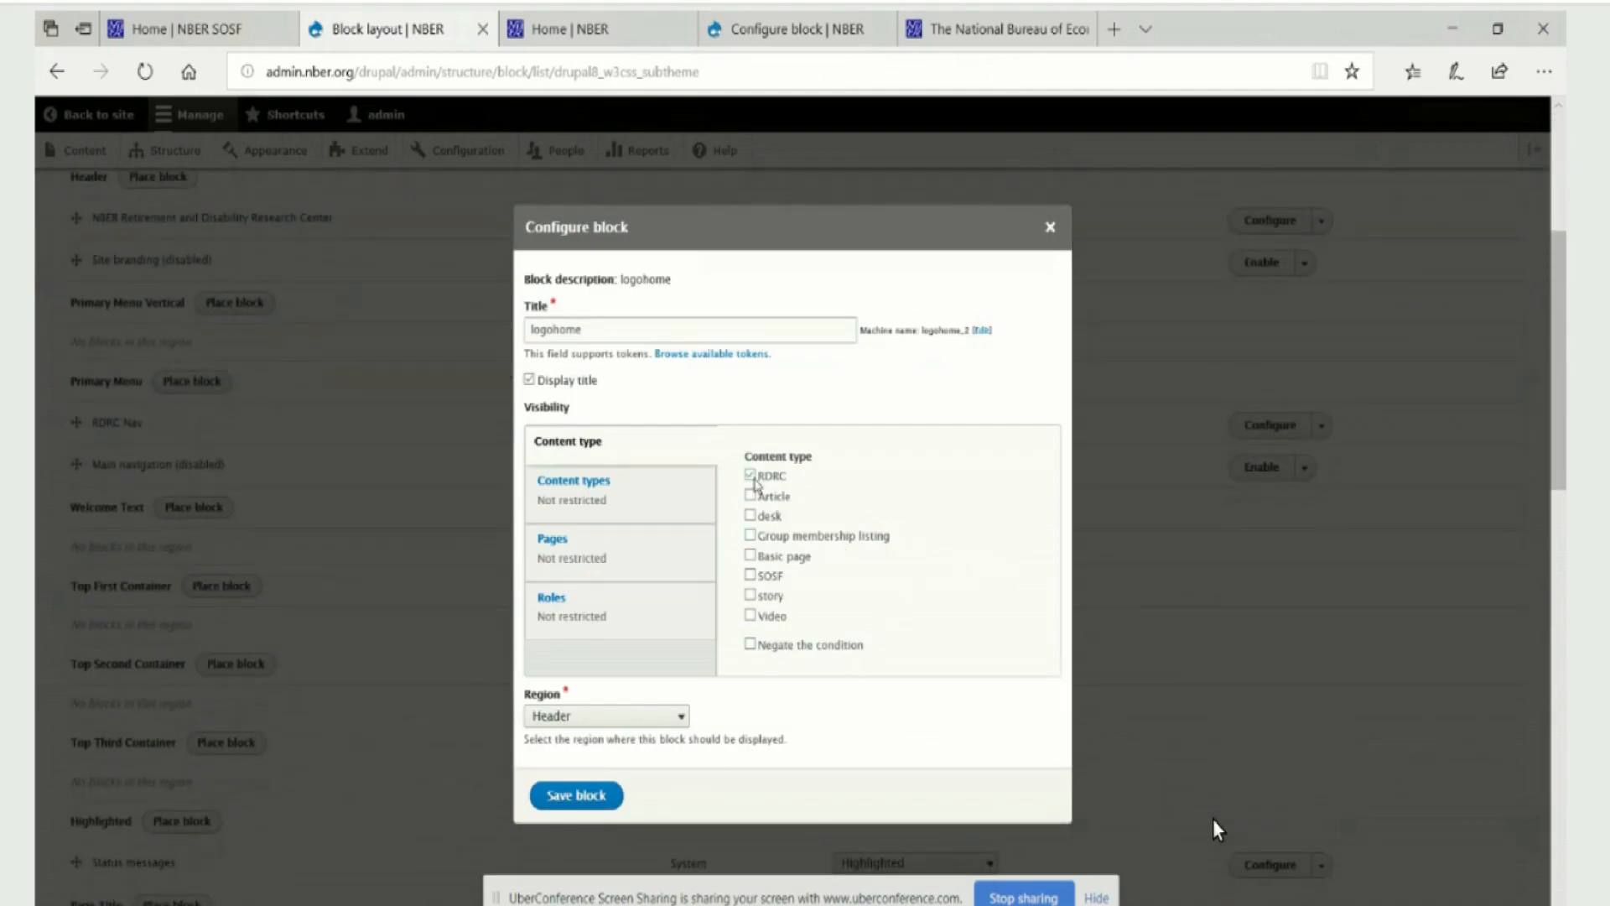
click(751, 476)
click(757, 476)
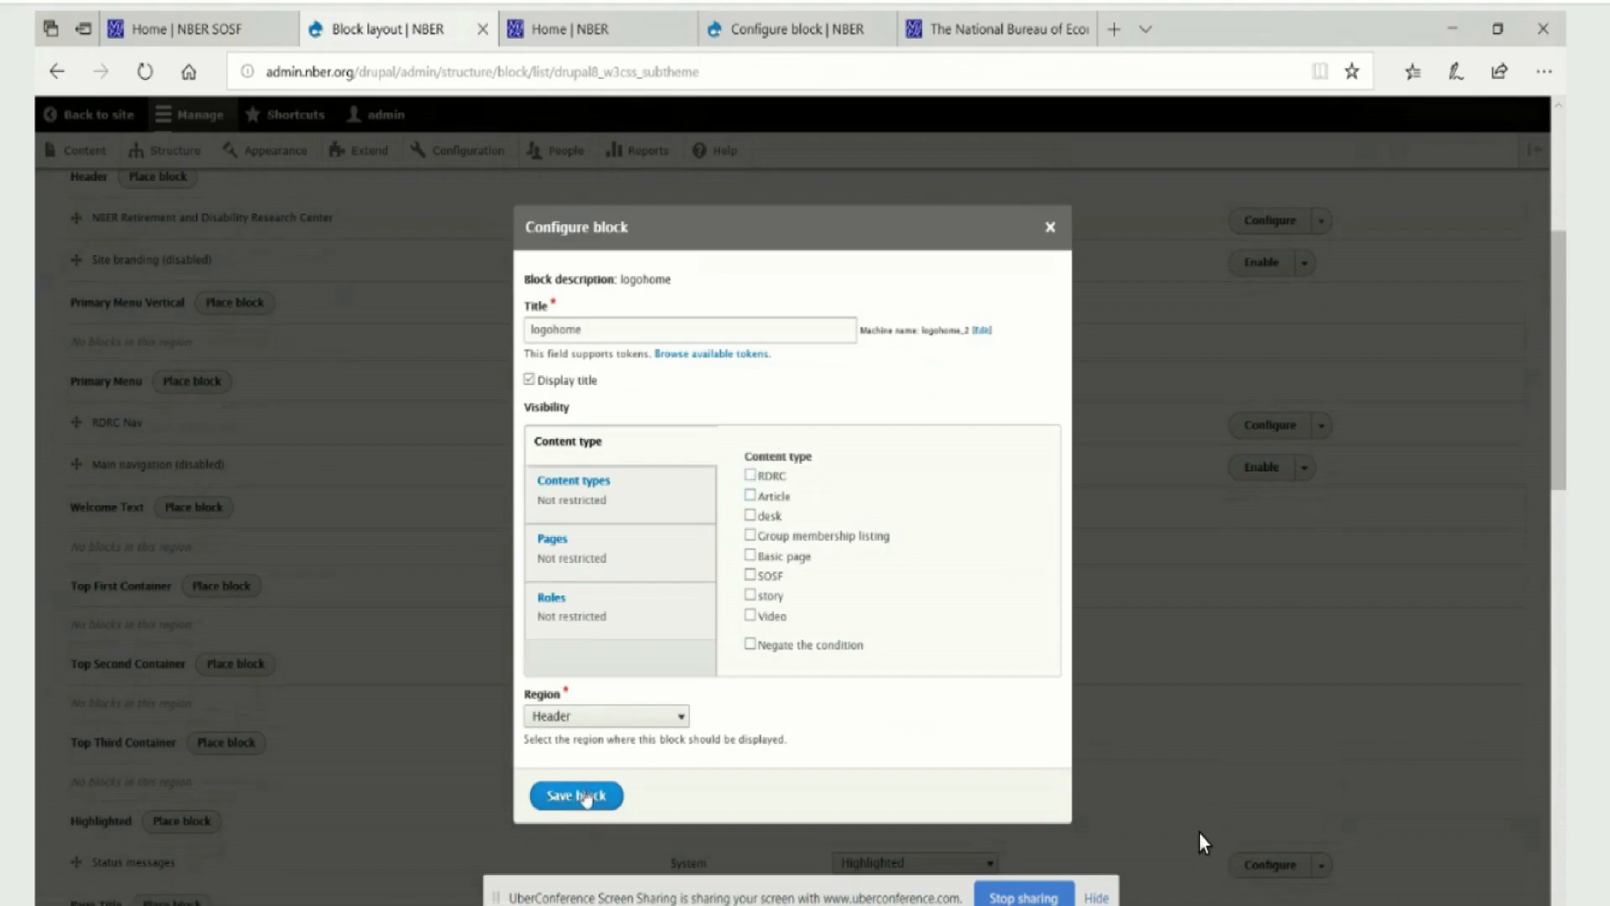
click(587, 797)
click(596, 799)
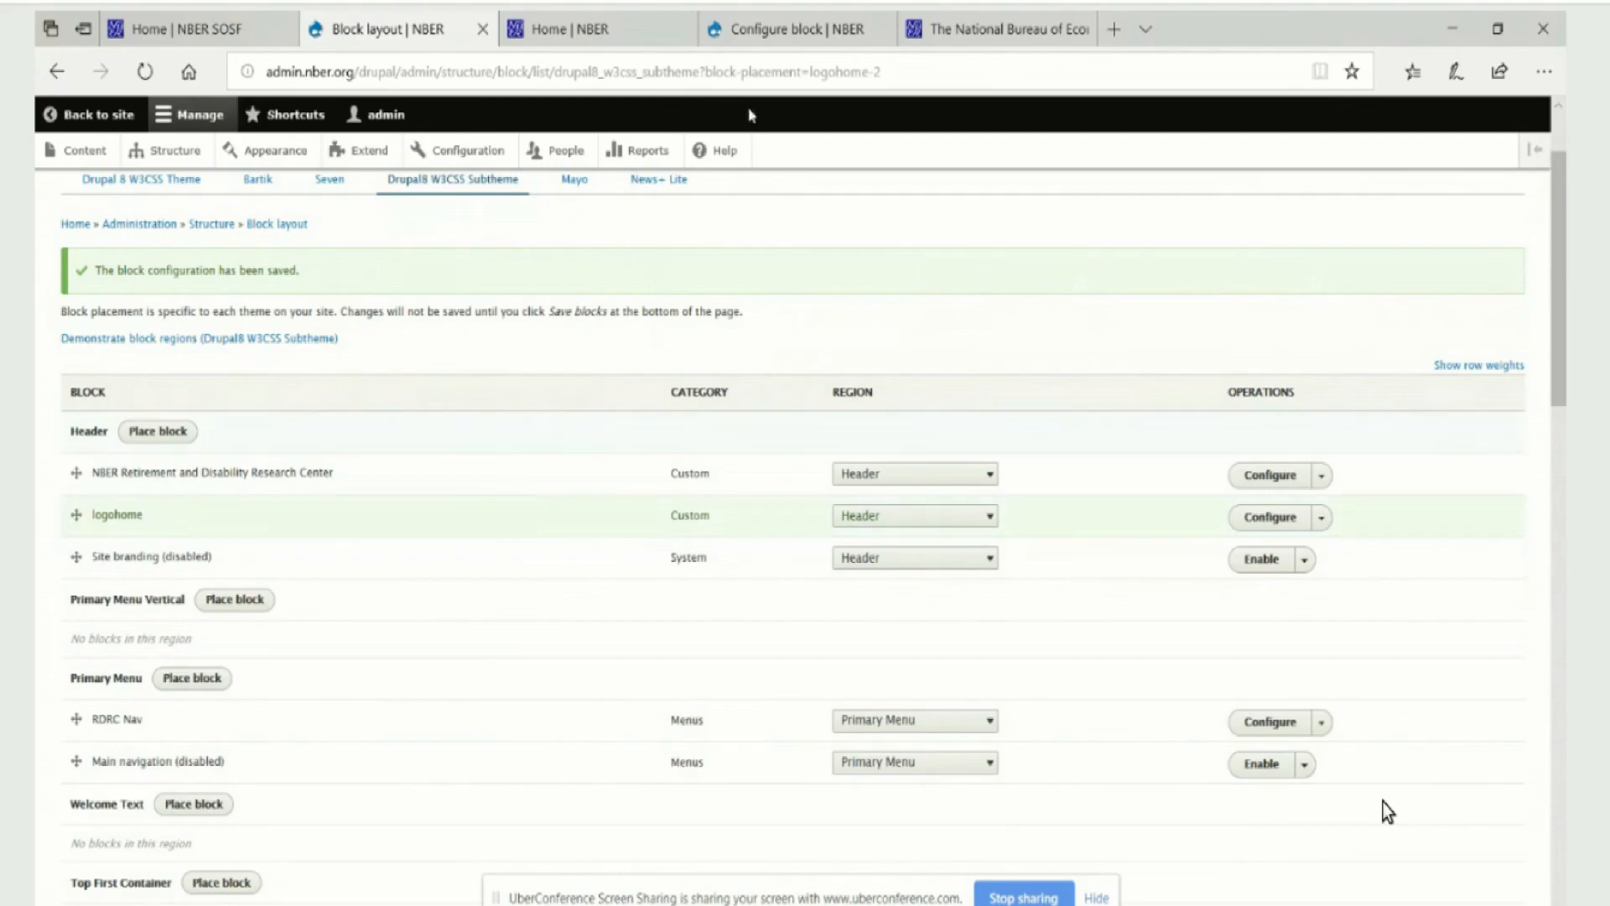
Reload the RDRC Home page to check the logo, view the logohome custom block's edit form, and go back
click(643, 29)
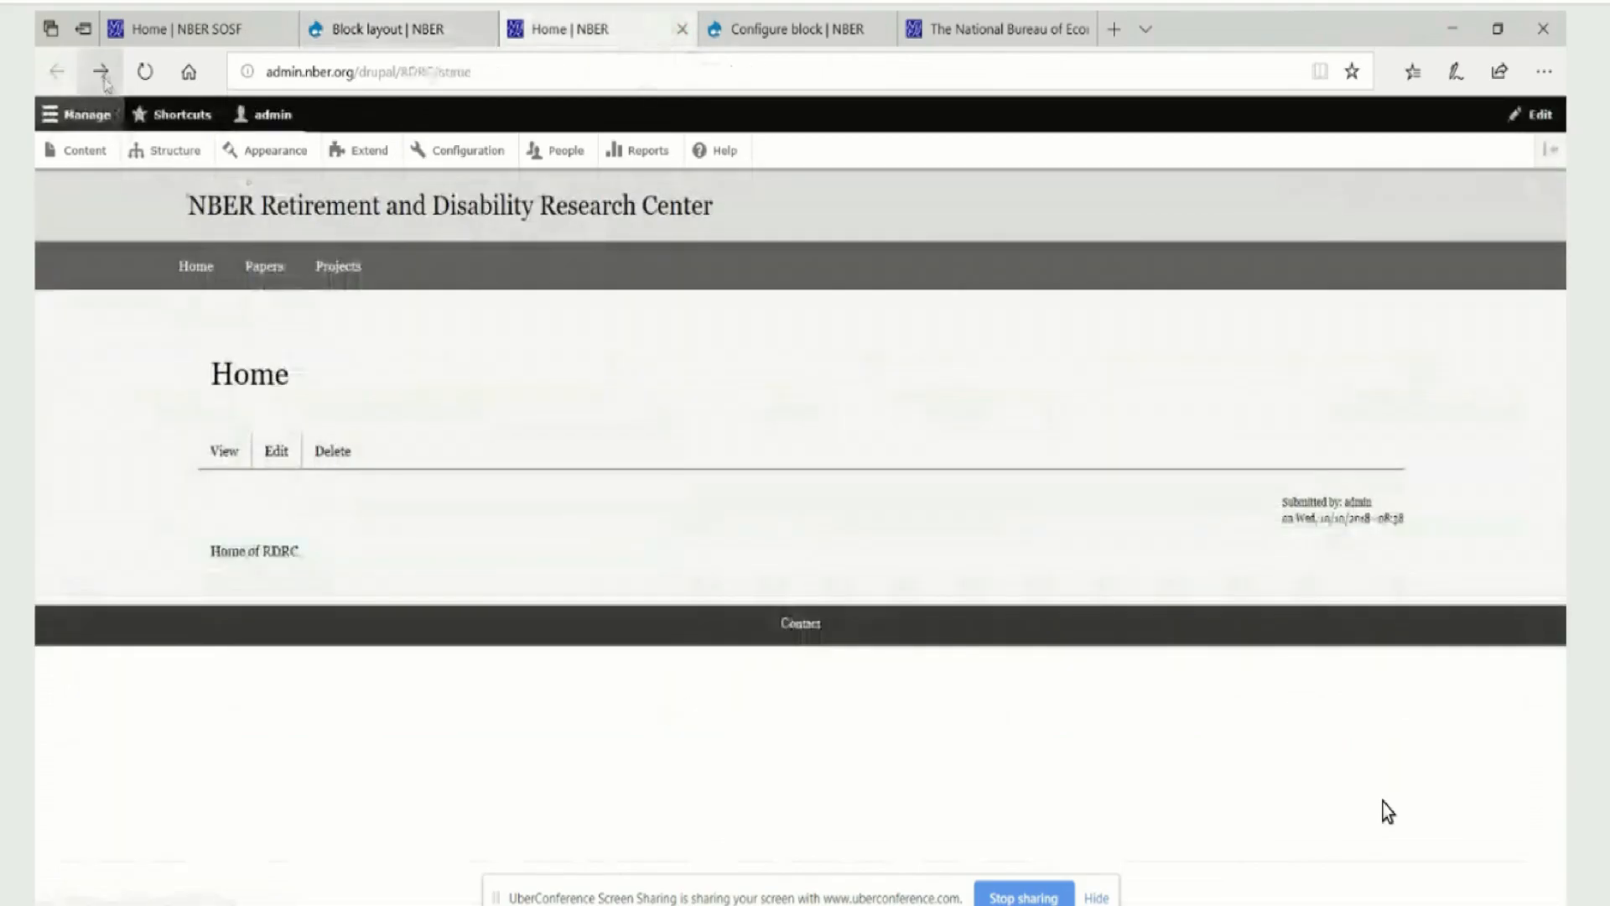
click(144, 73)
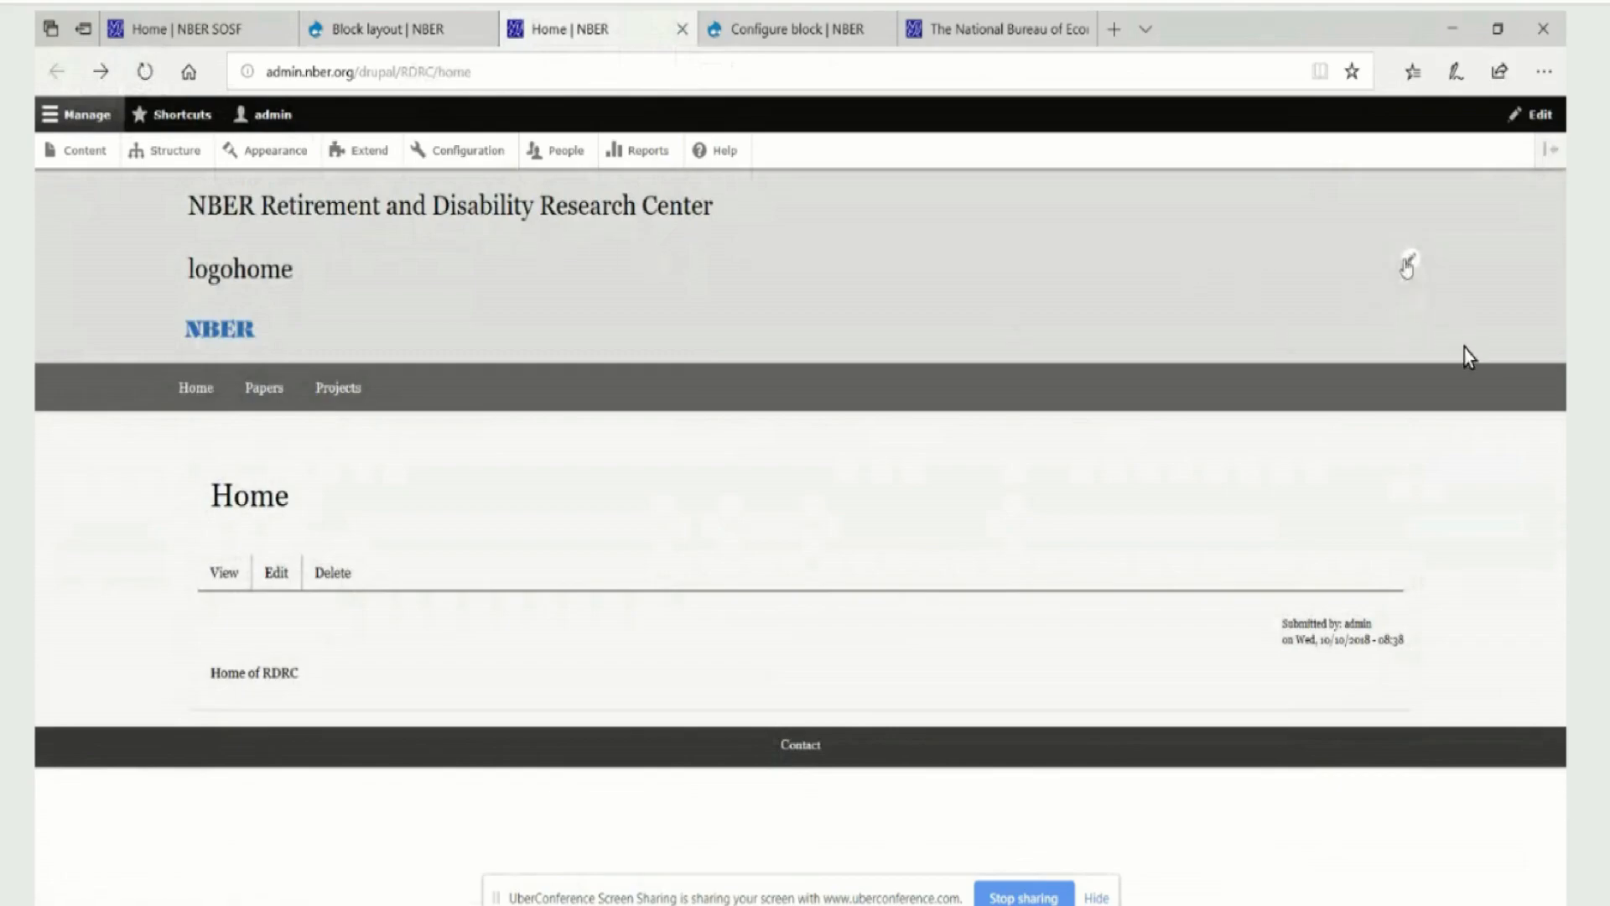
click(1409, 265)
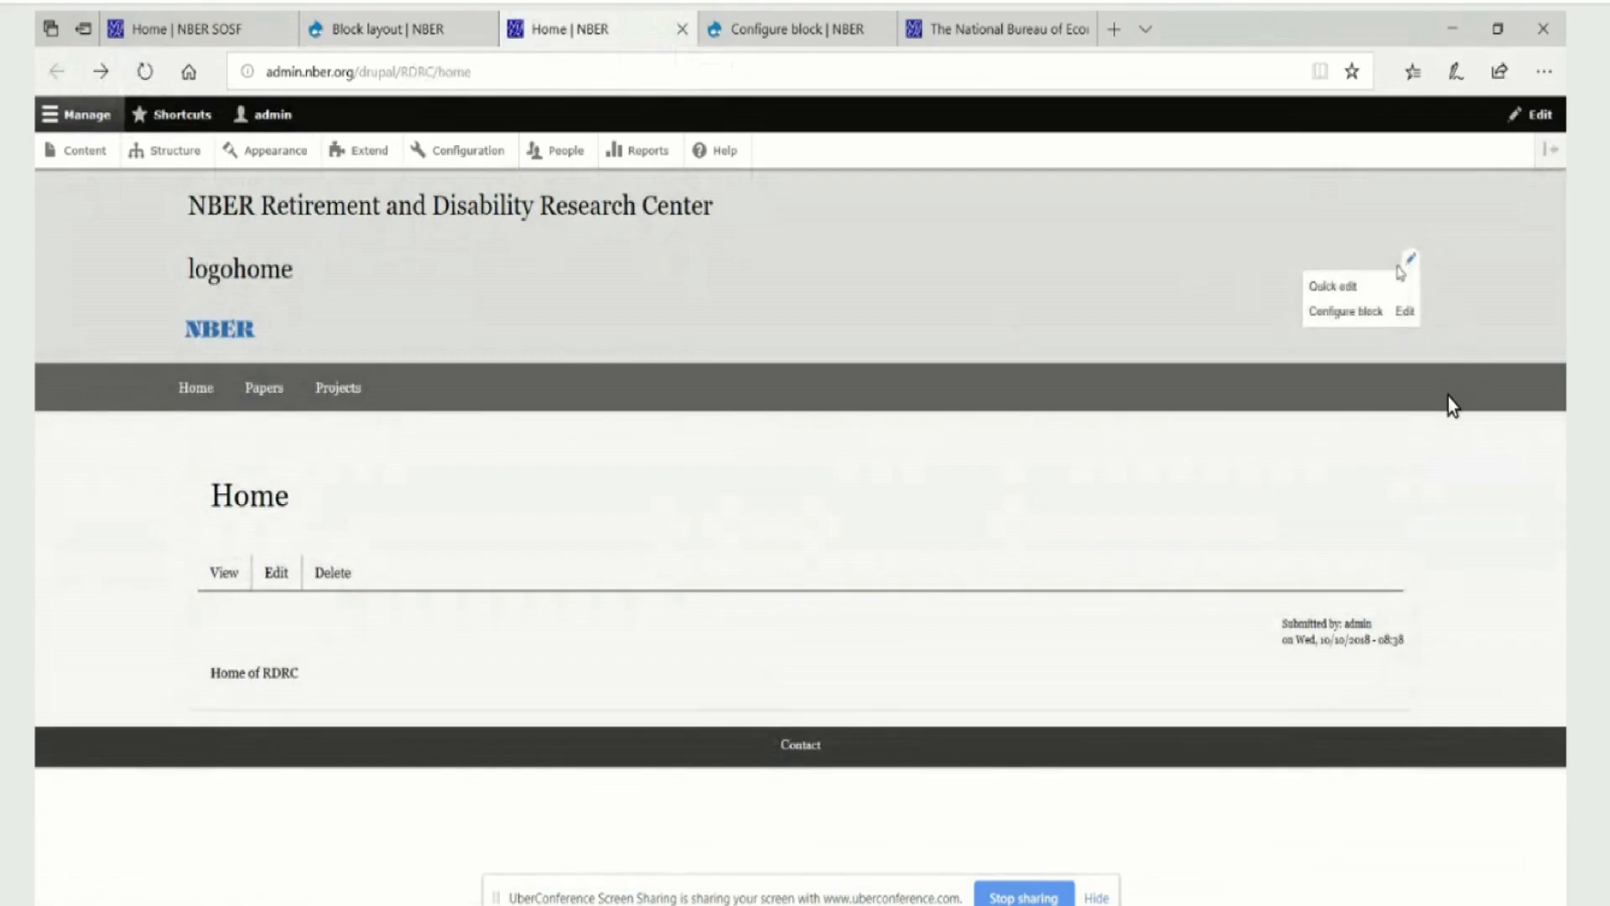
click(1408, 313)
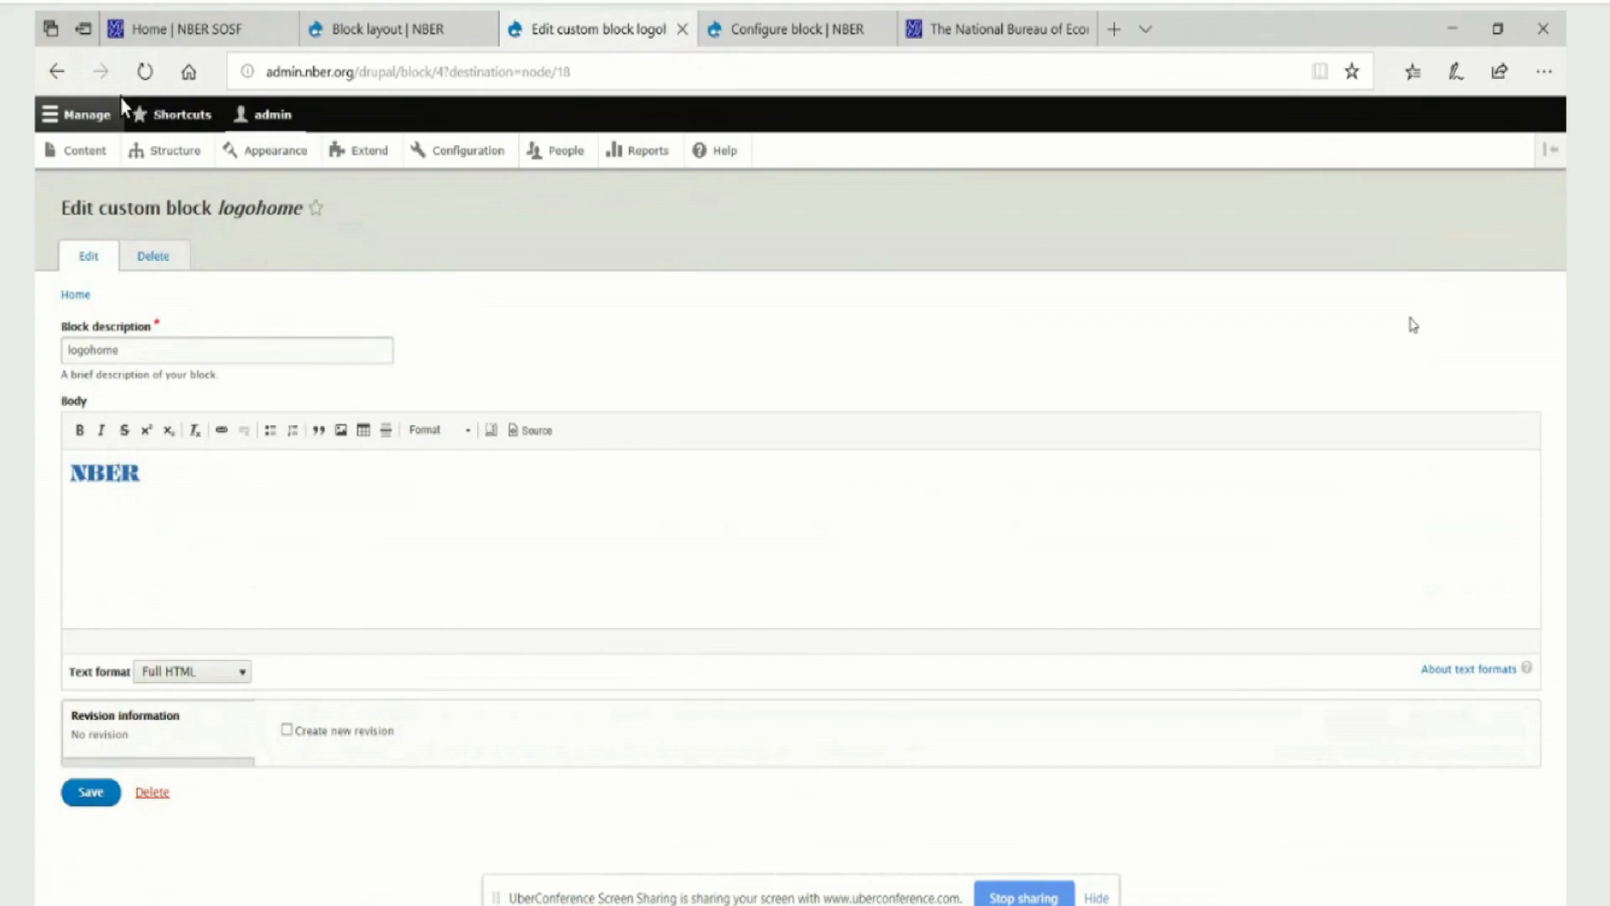
click(55, 74)
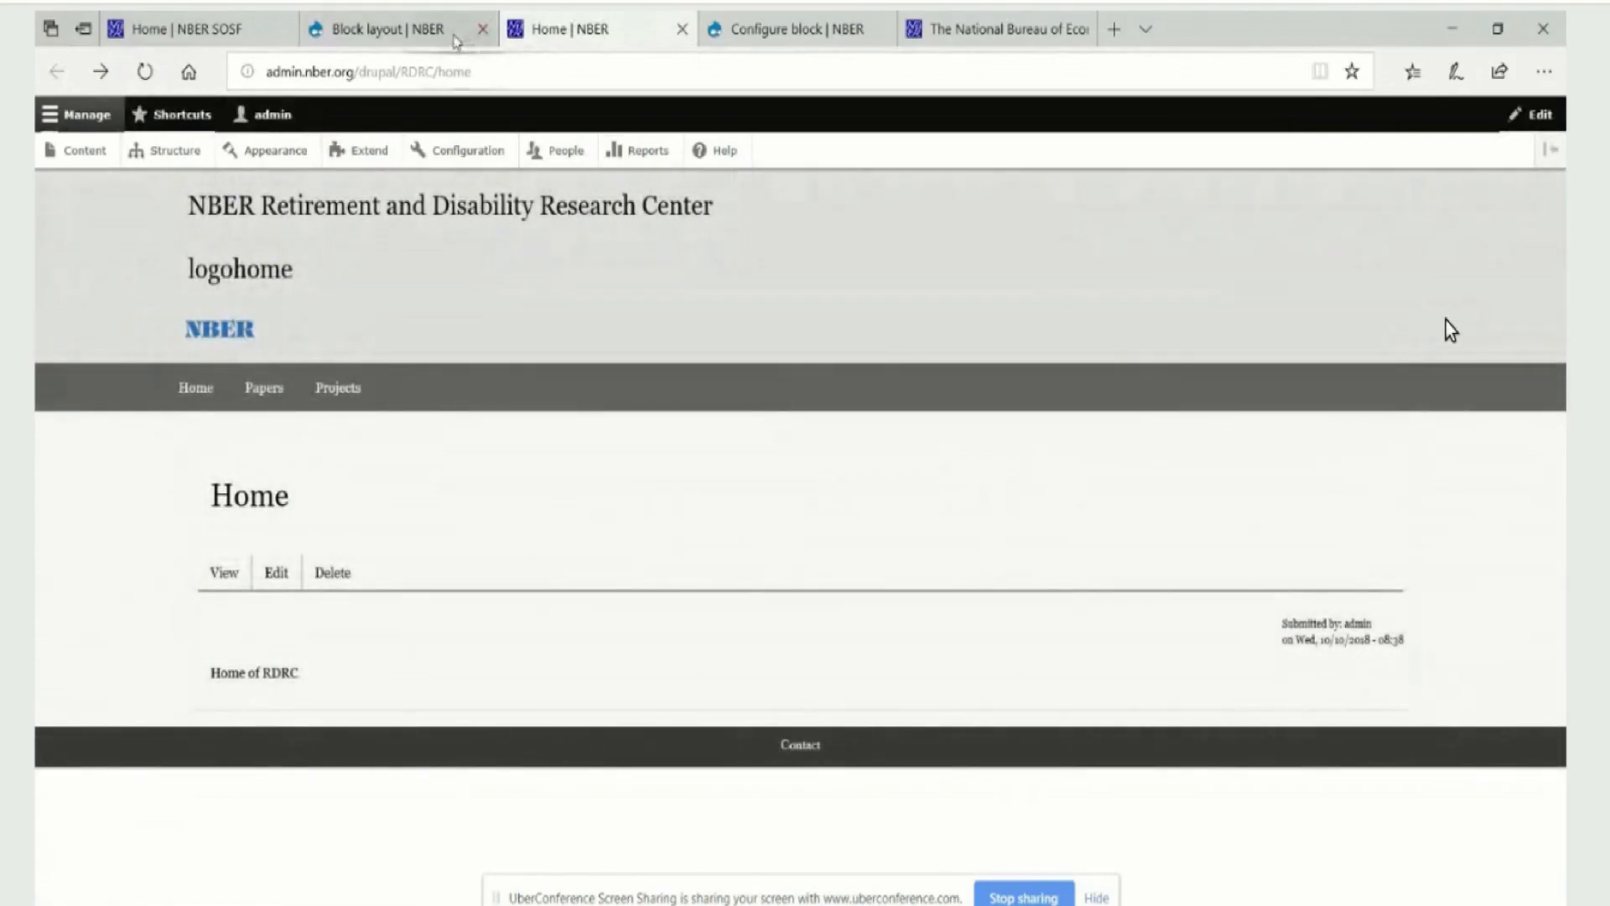
Turn off the title display of the logohome block on the RDRC Home page and save the block
mouse_move(1377, 295)
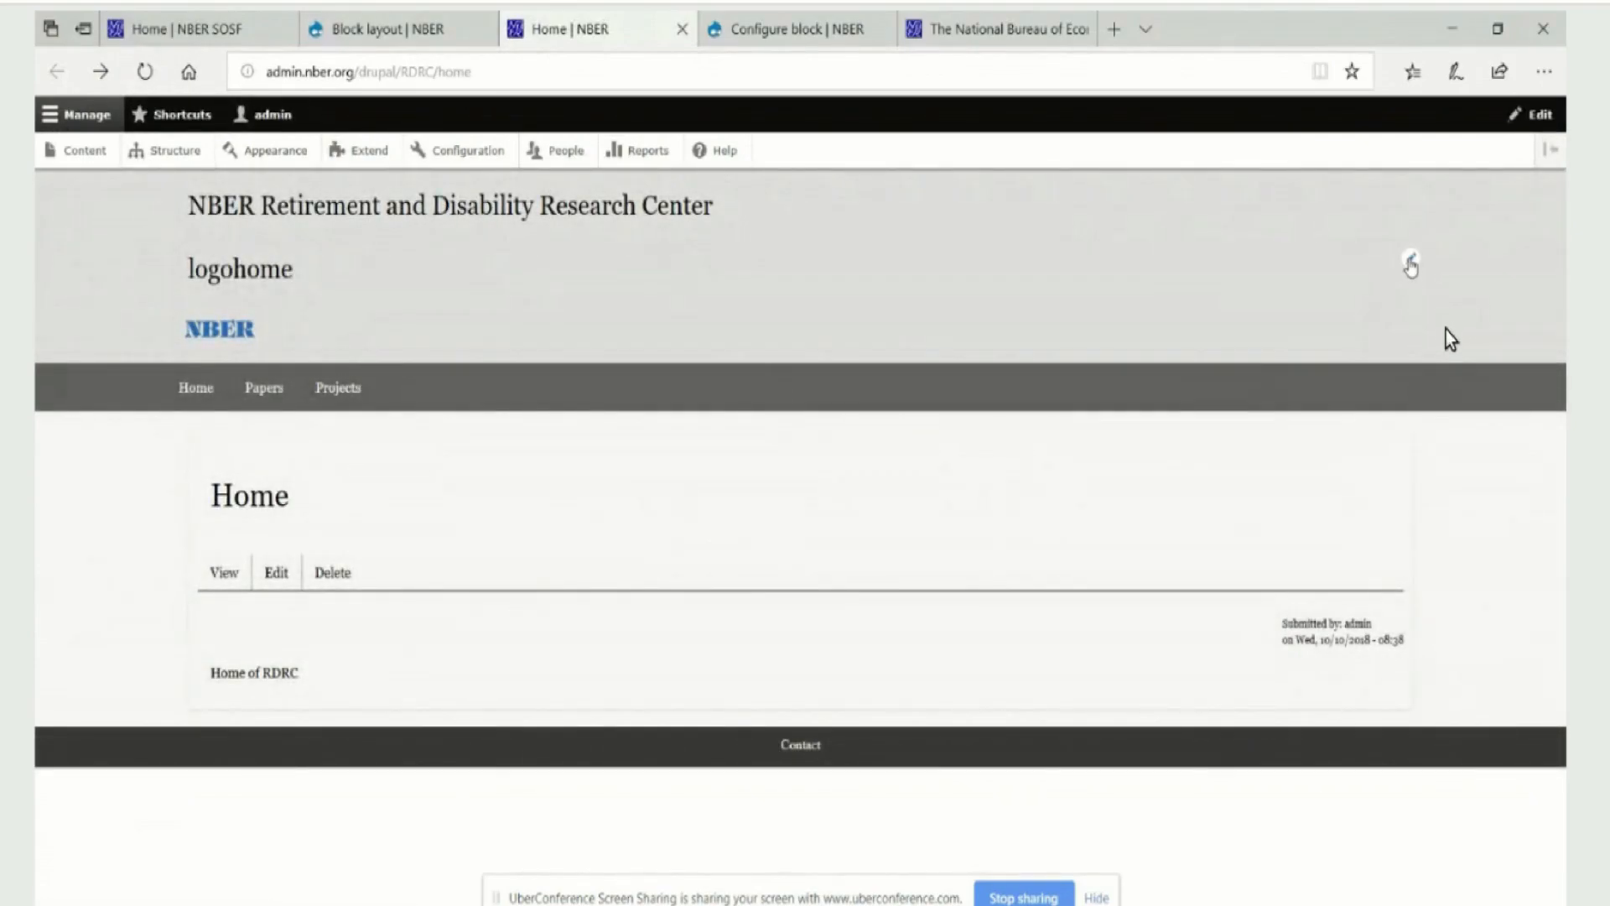
click(1412, 262)
click(1358, 321)
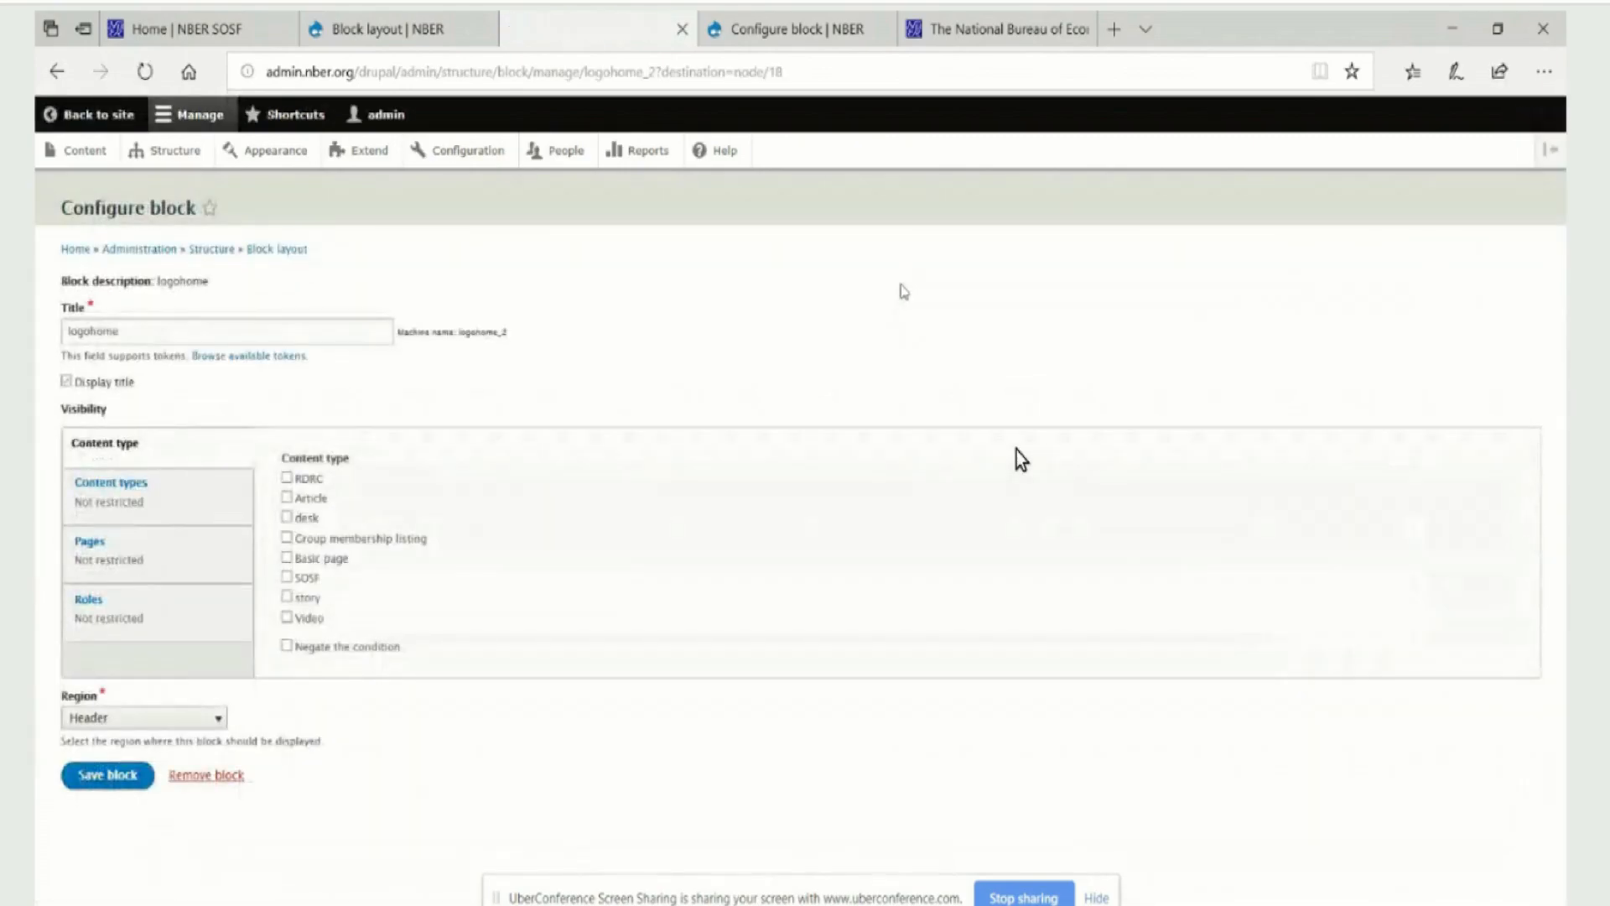
click(77, 383)
click(113, 779)
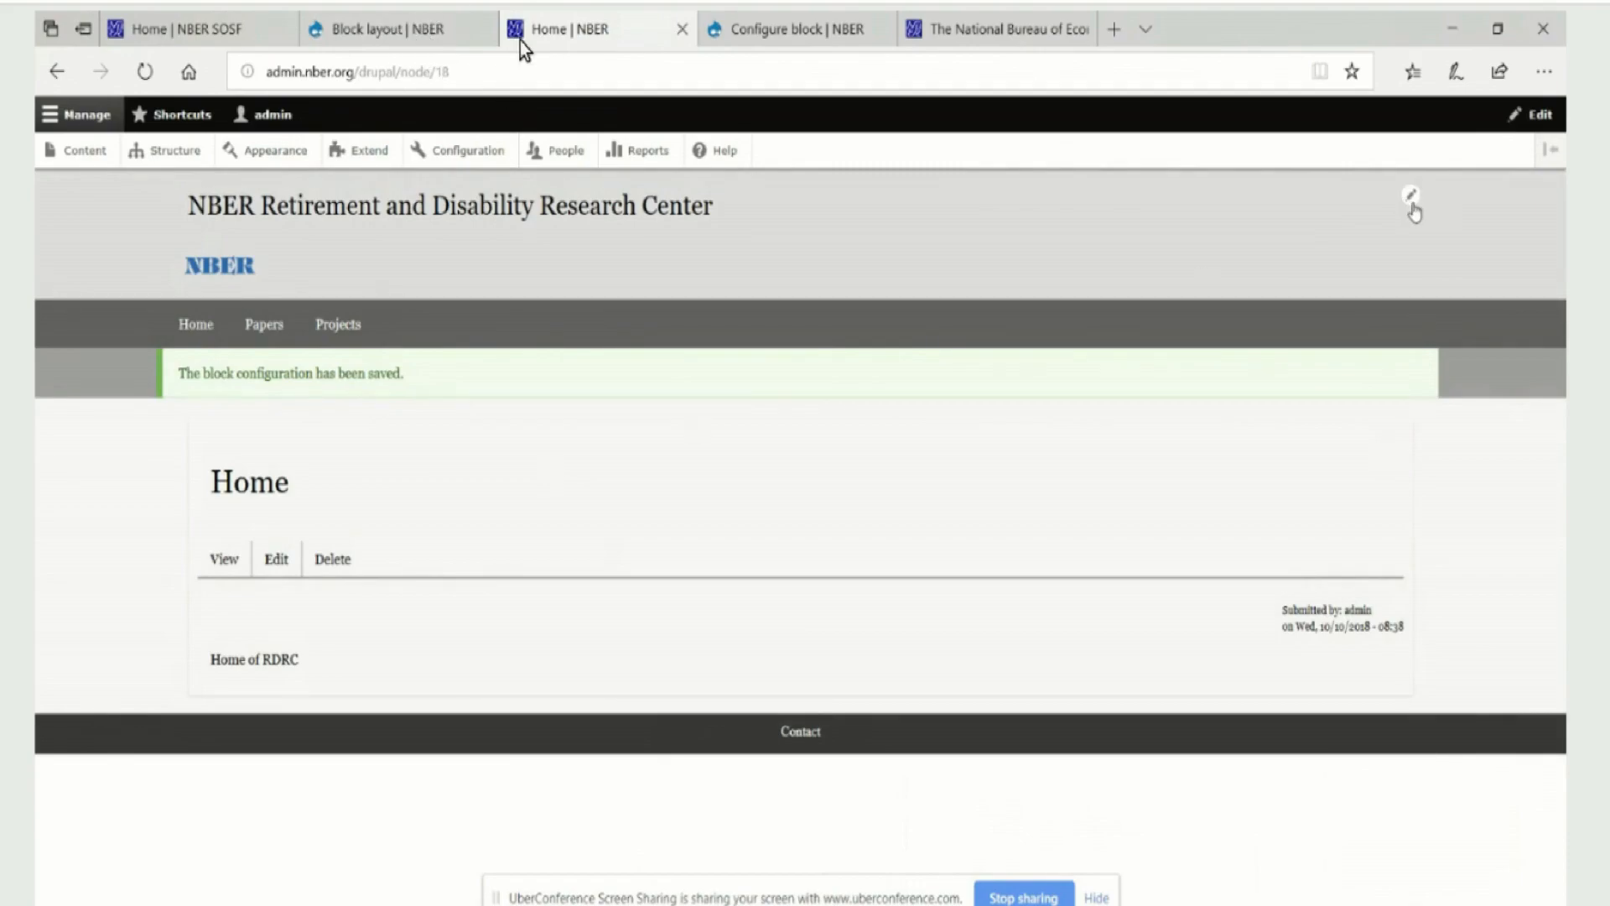
Move logohome above NBER Retirement and Disability Research Center in the Header region, save the block layout, and reload the RDRC Home page
click(447, 28)
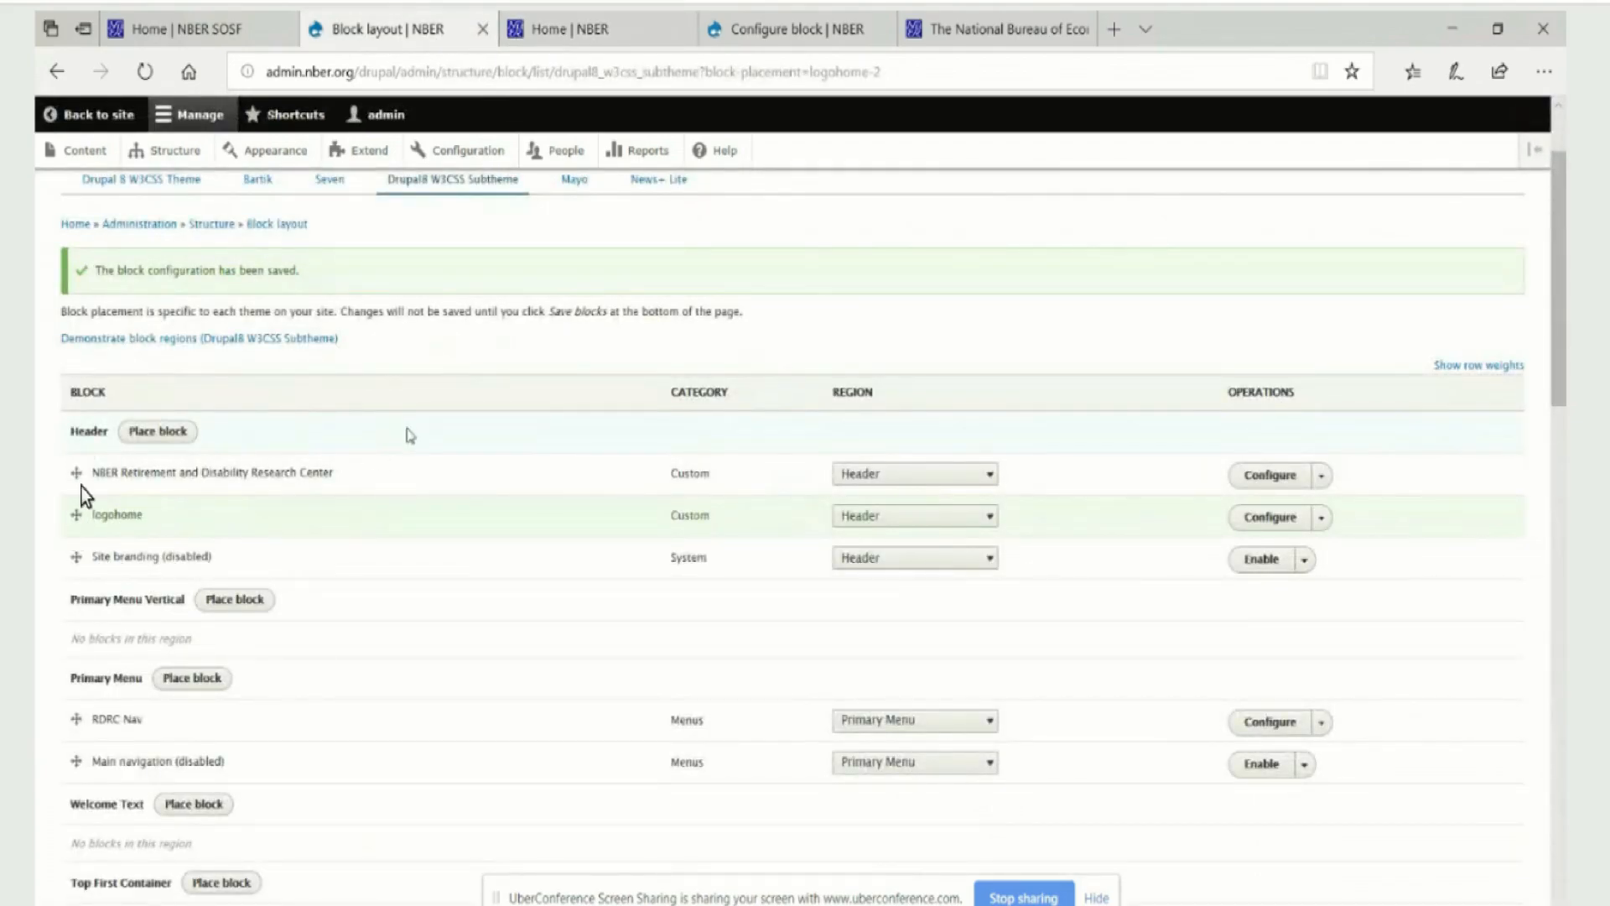
drag(158, 516, 77, 470)
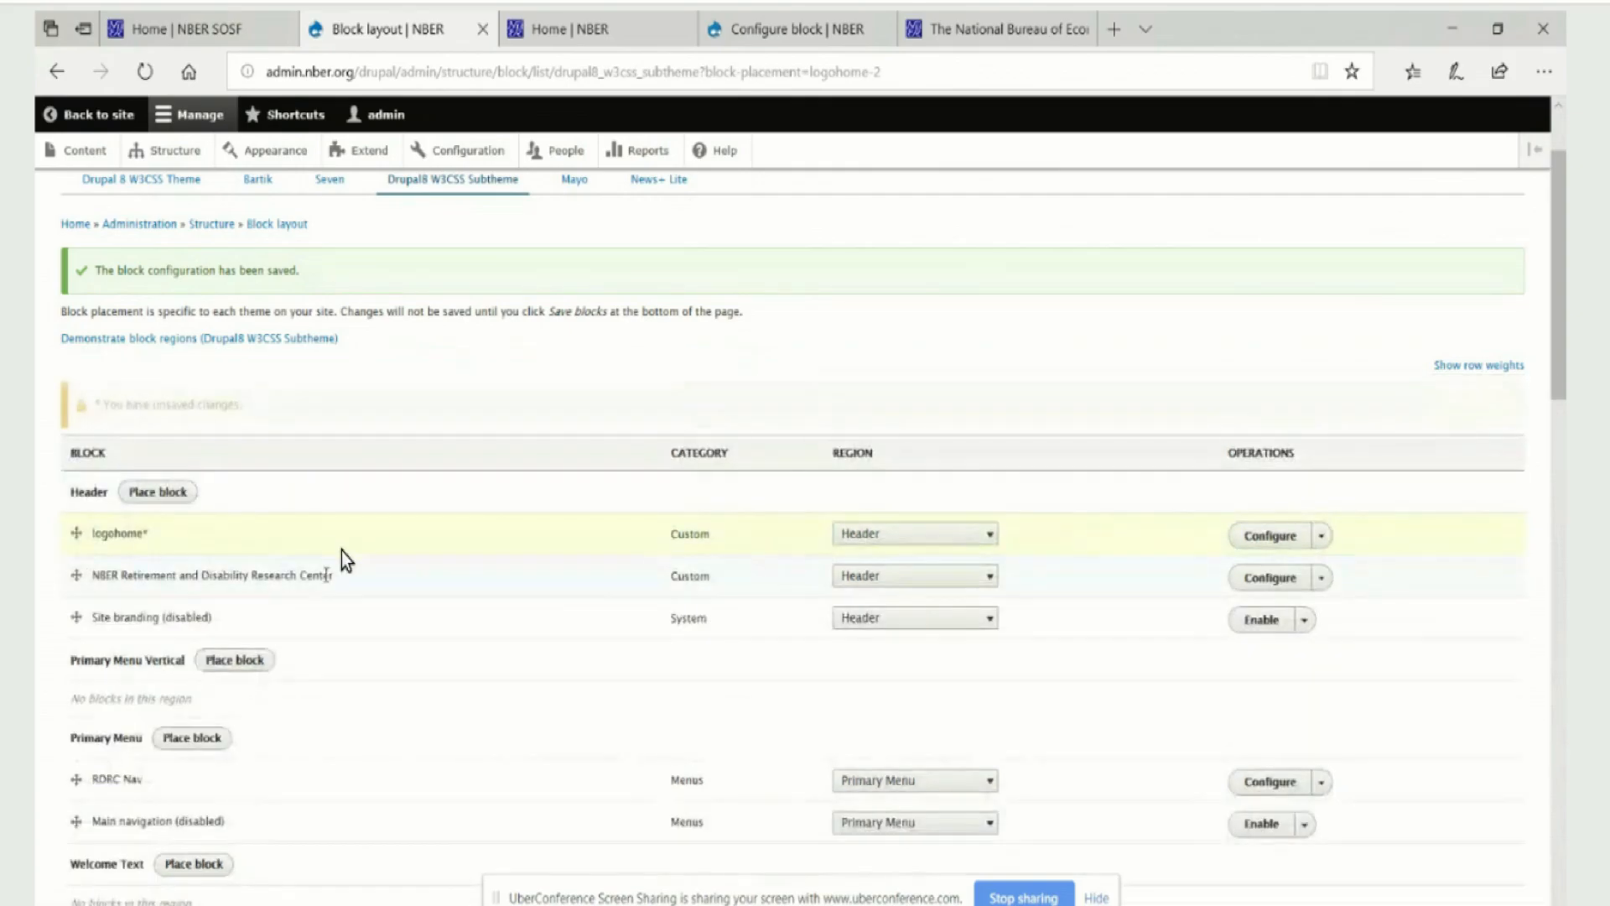
scroll(285, 420, down, 15)
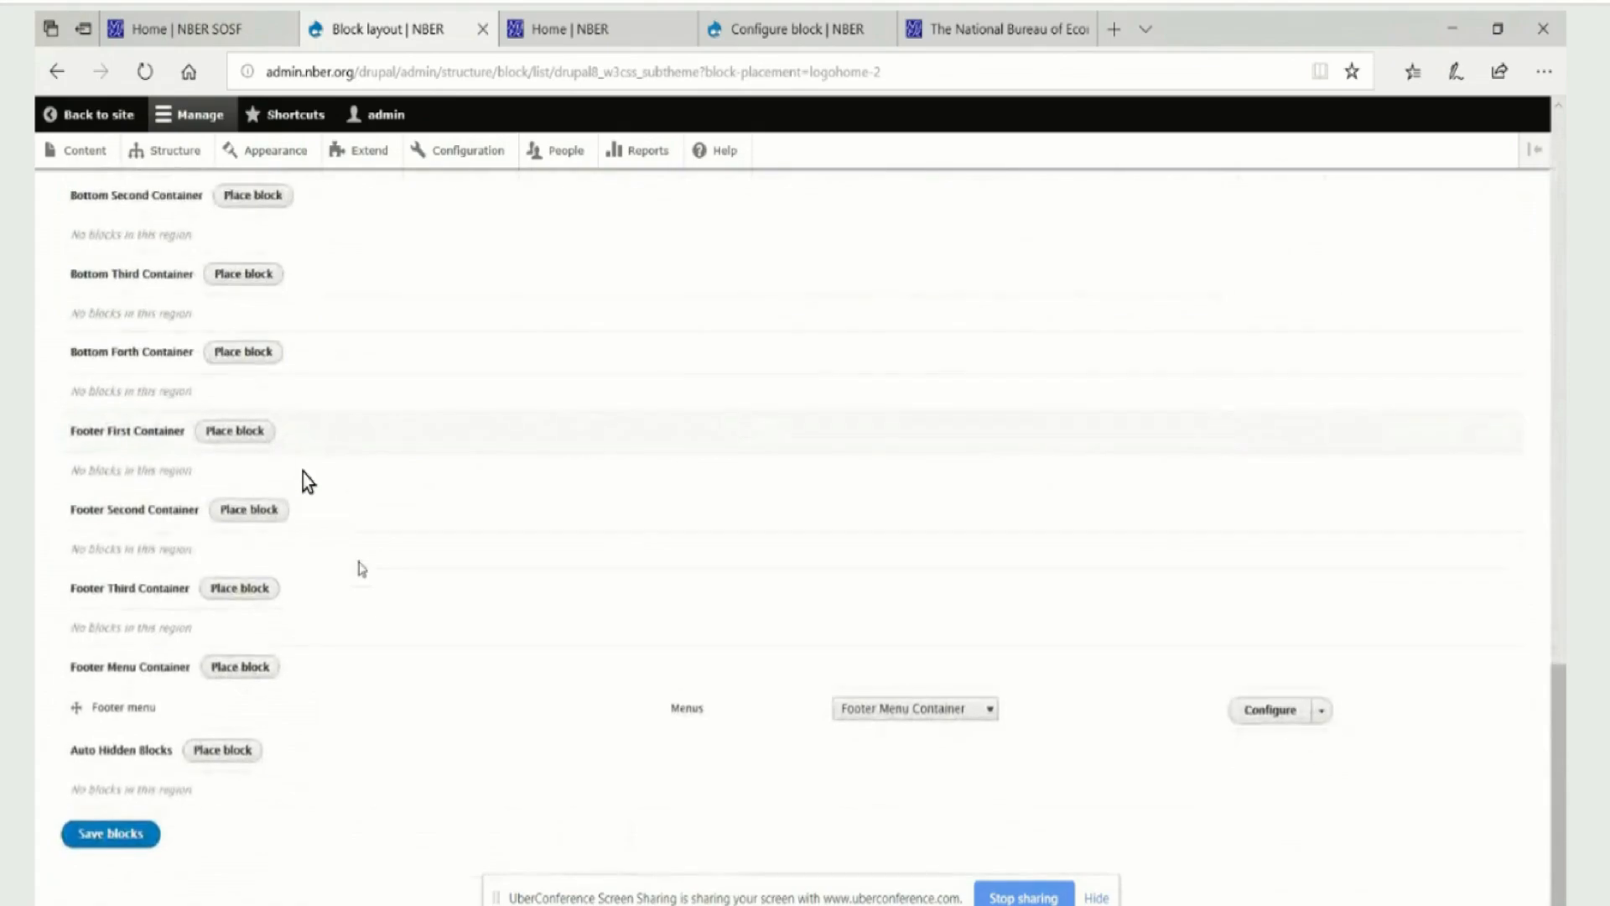
click(78, 834)
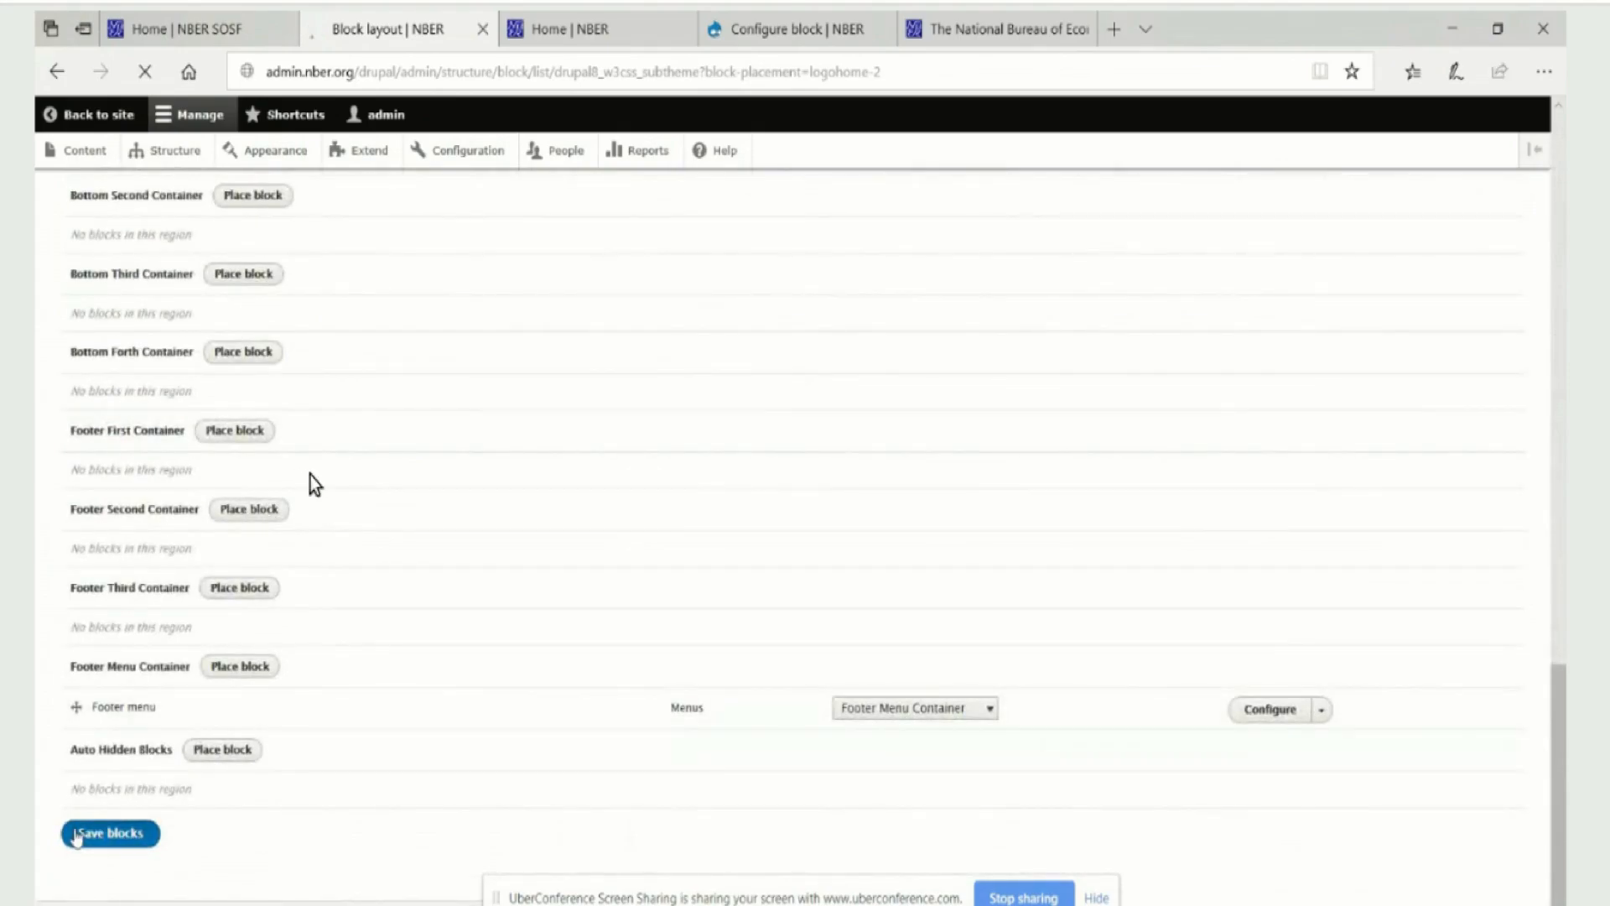
click(560, 30)
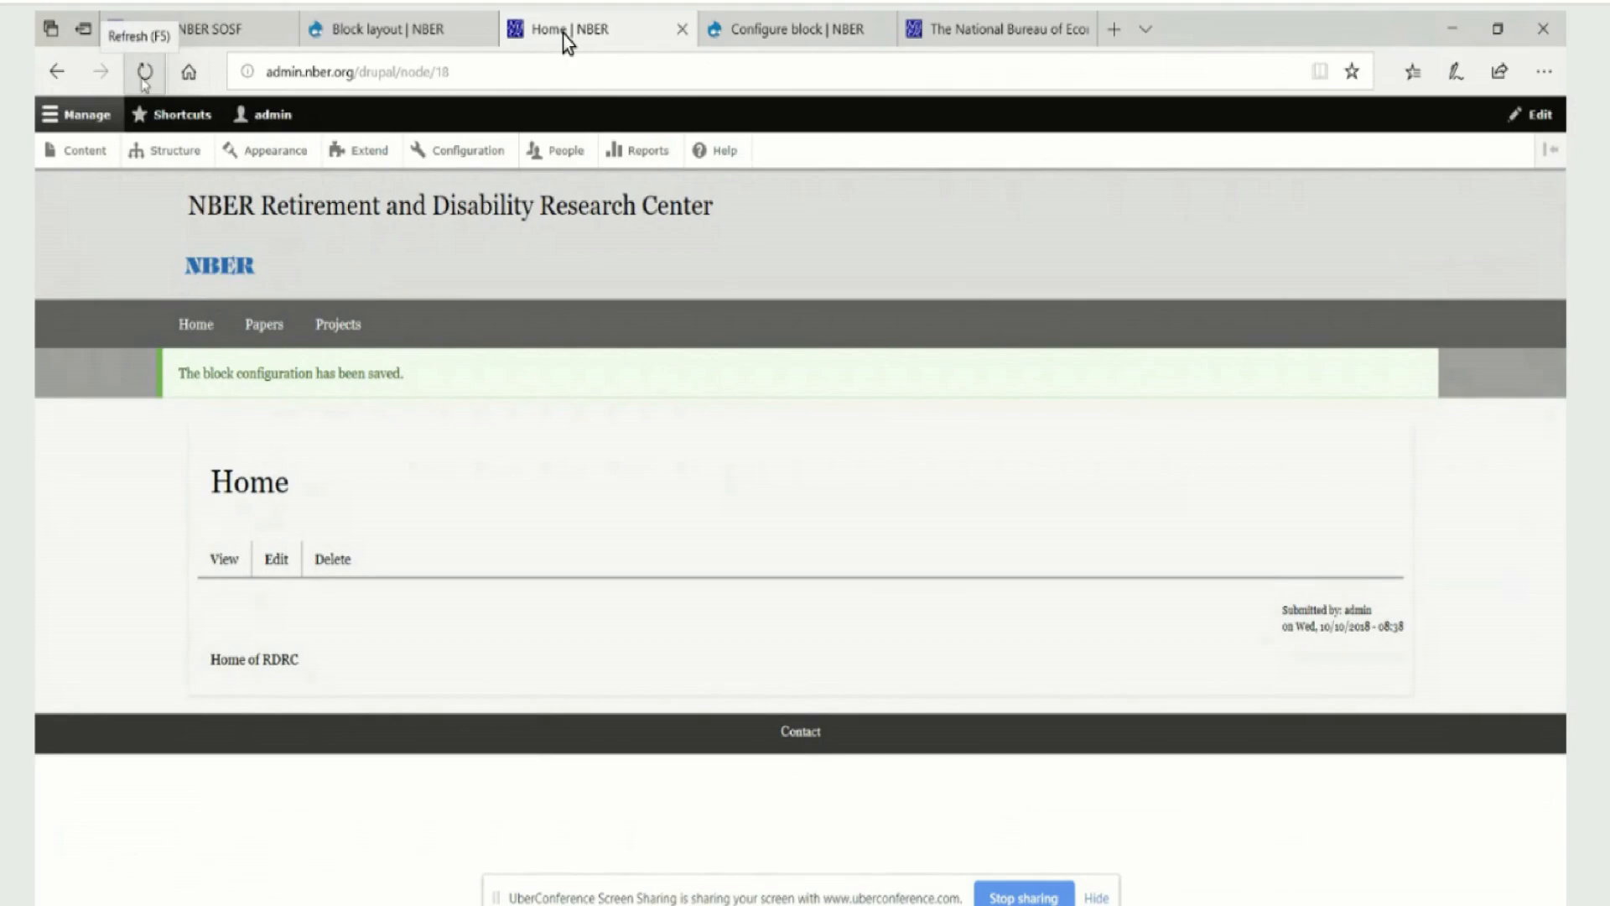
click(144, 75)
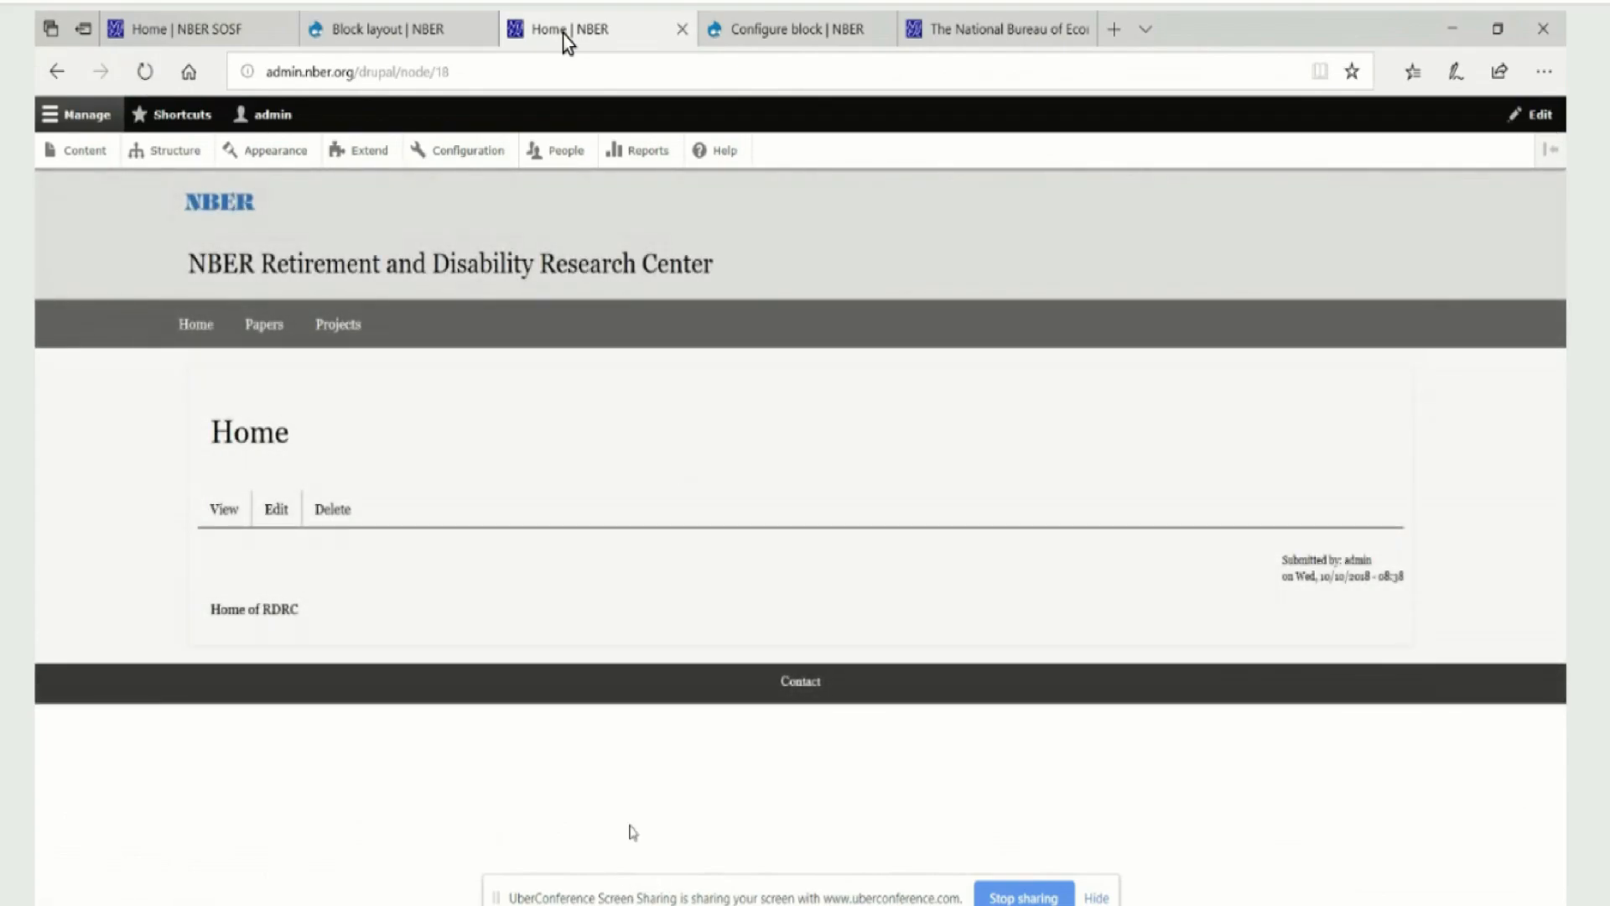
Switch to the File Explorer window on the admin folder, open drupal > themes, and move the window lower on the screen
mouse_move(569, 905)
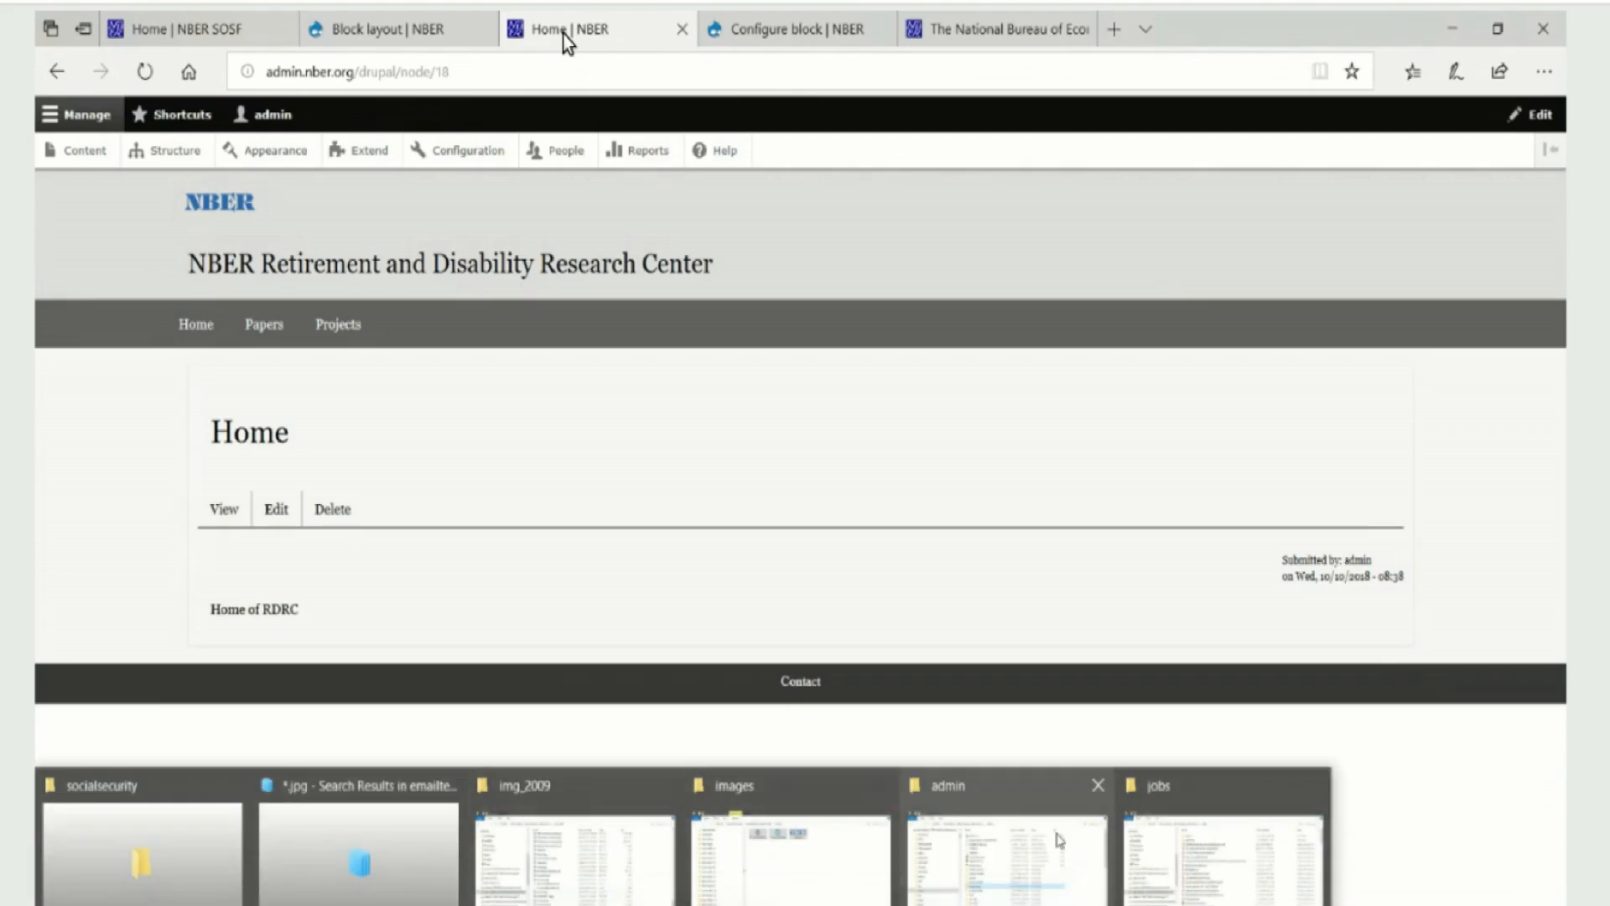
click(1007, 851)
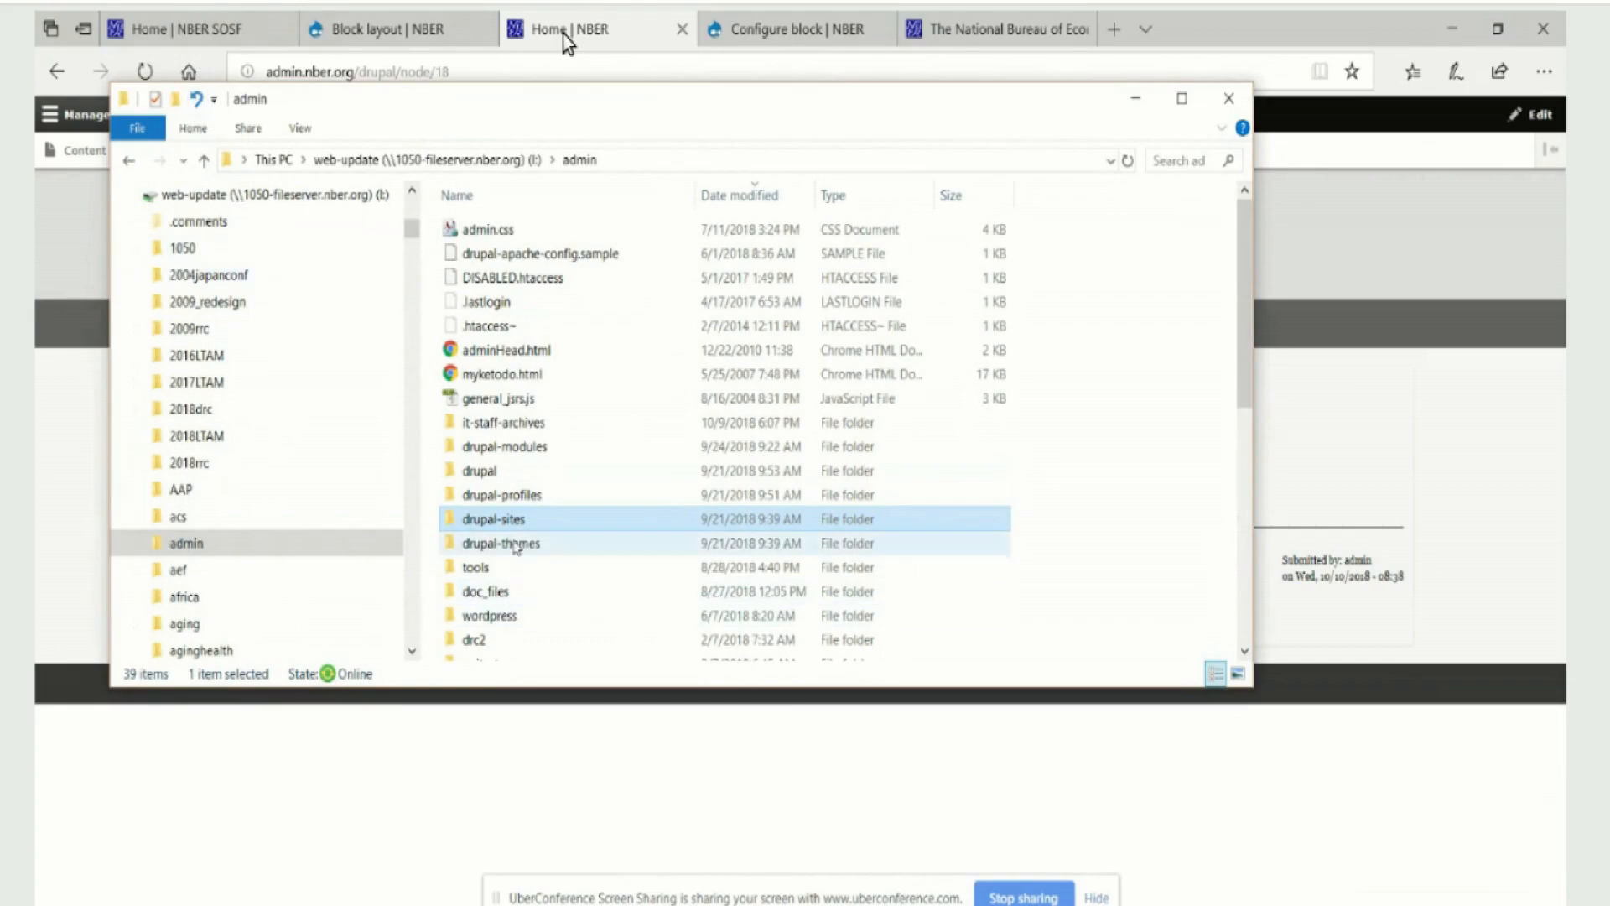
click(491, 474)
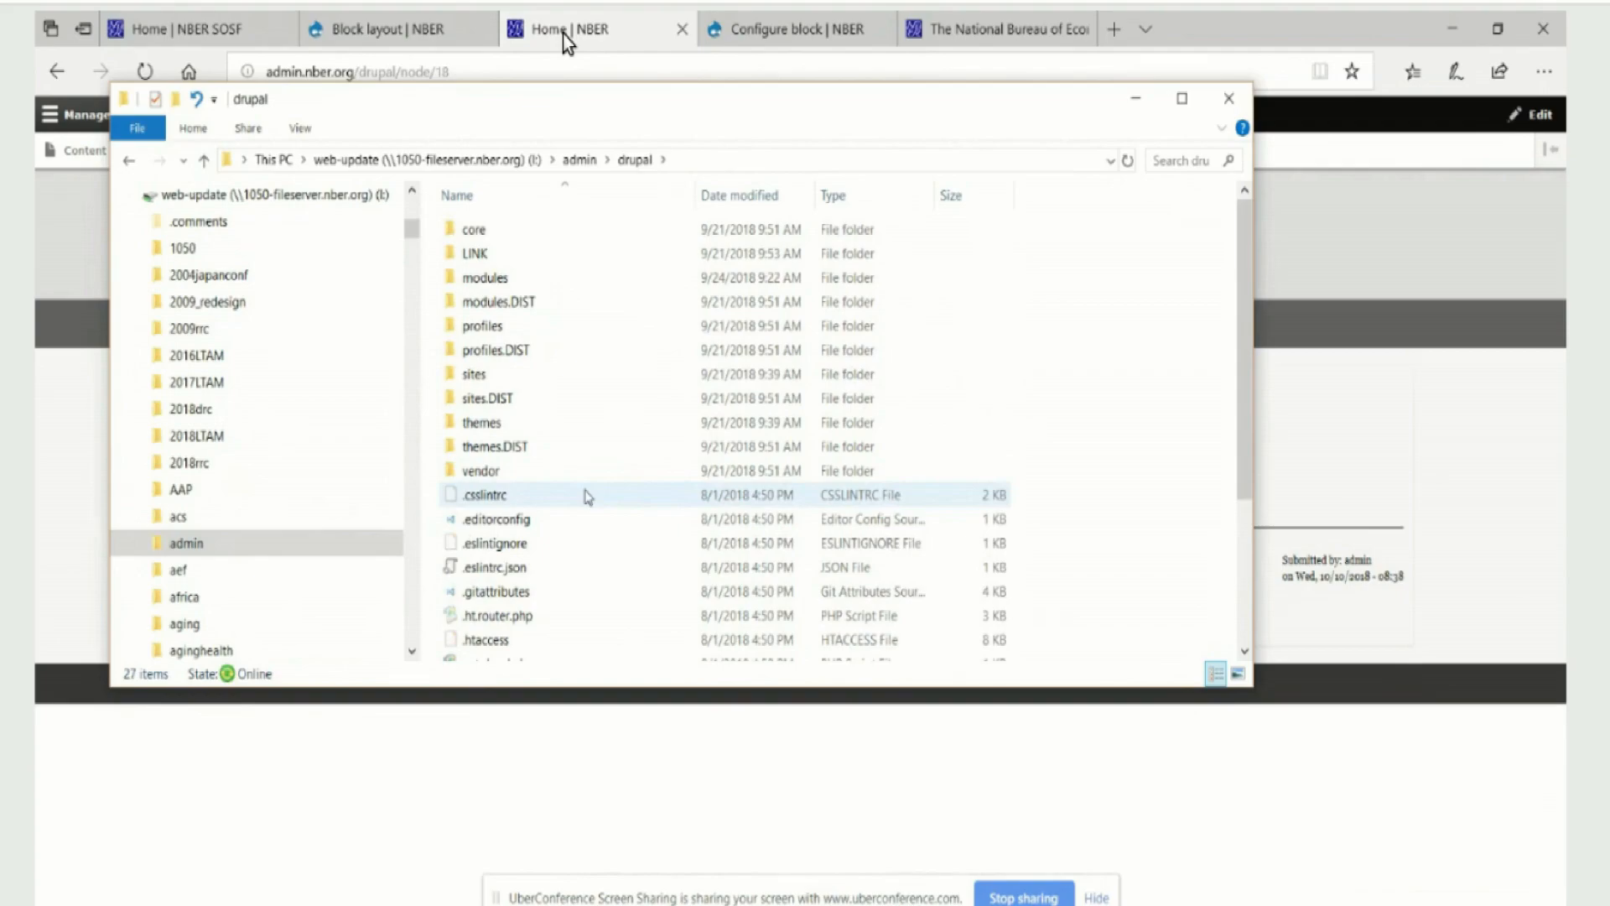
double_click(485, 425)
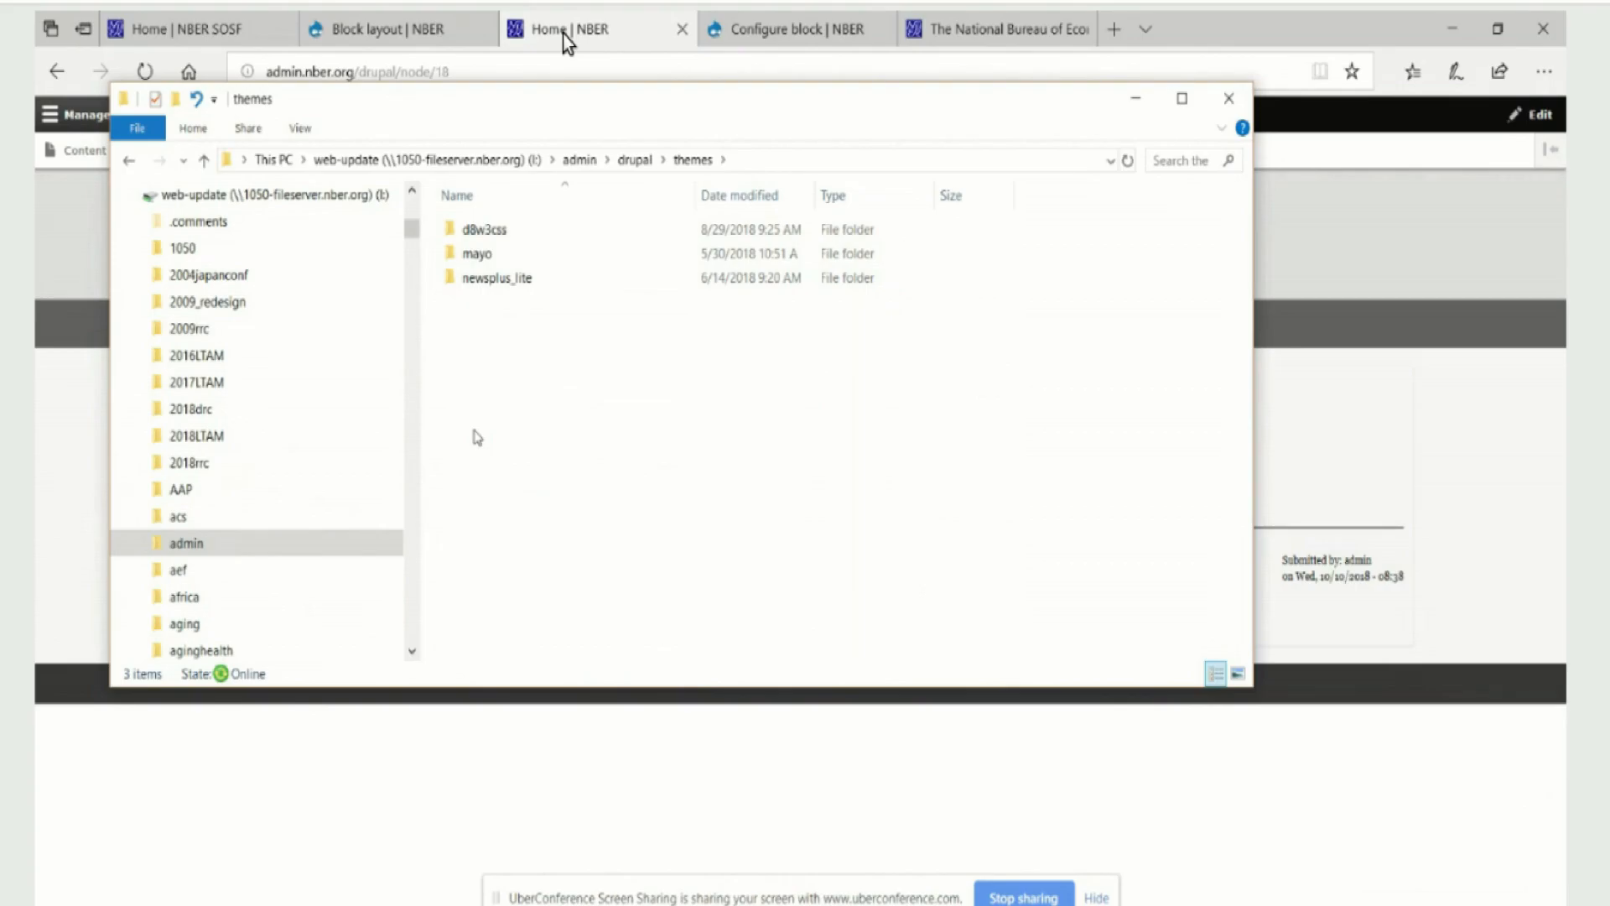
drag(591, 108, 671, 456)
Examine the site's Appearance settings and the installed themes list for the Drupal8 W3CSS Subtheme
mouse_move(808, 29)
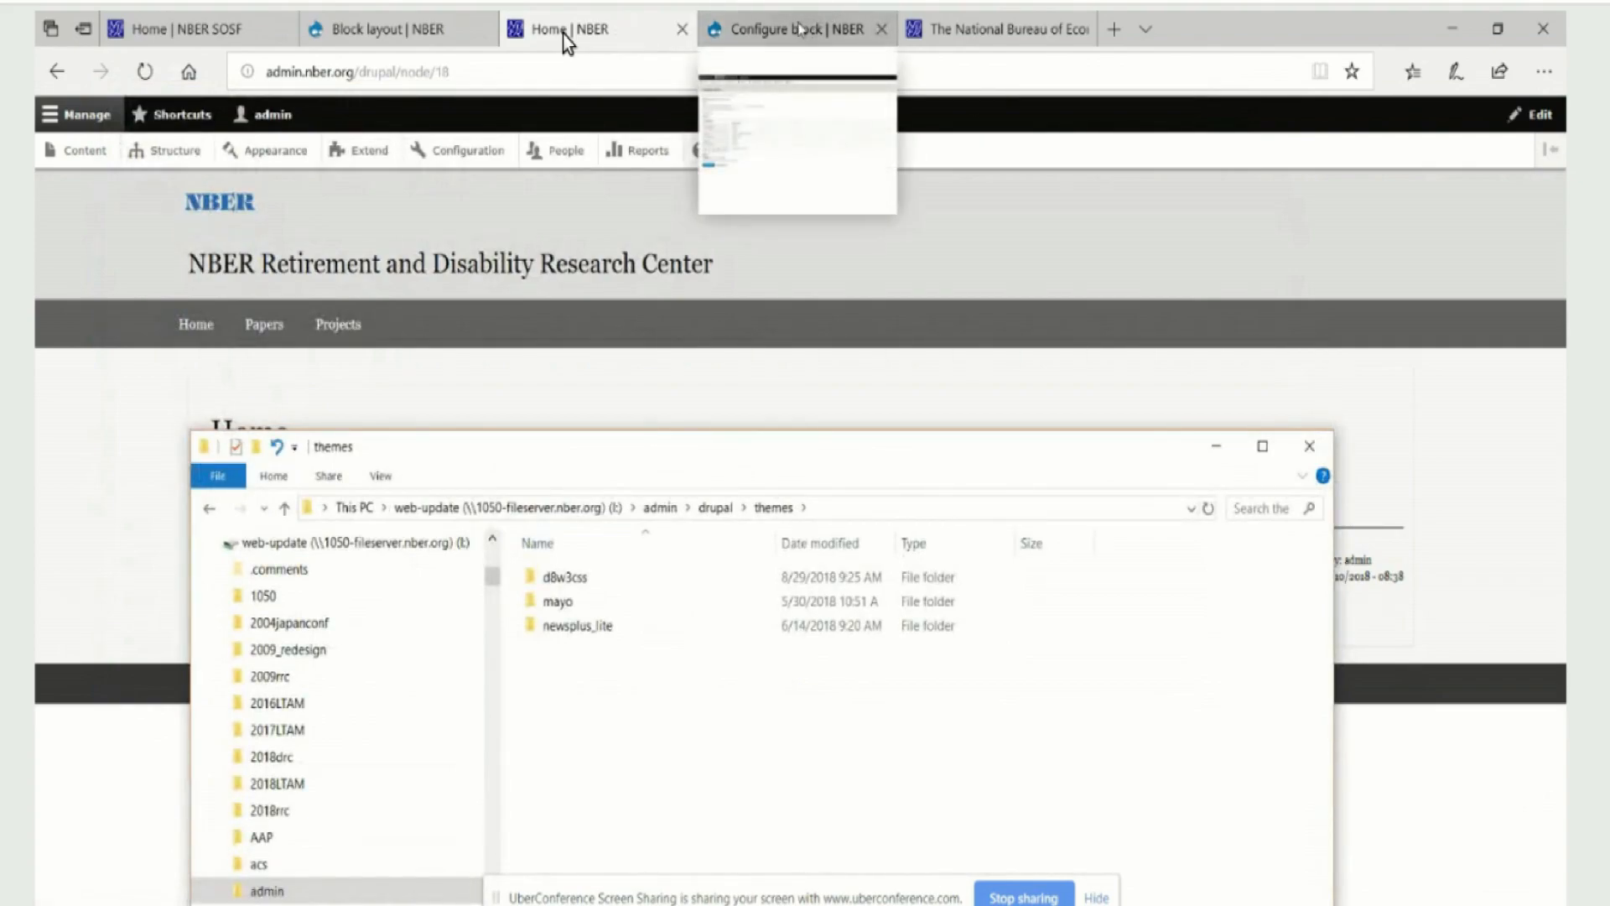
click(771, 33)
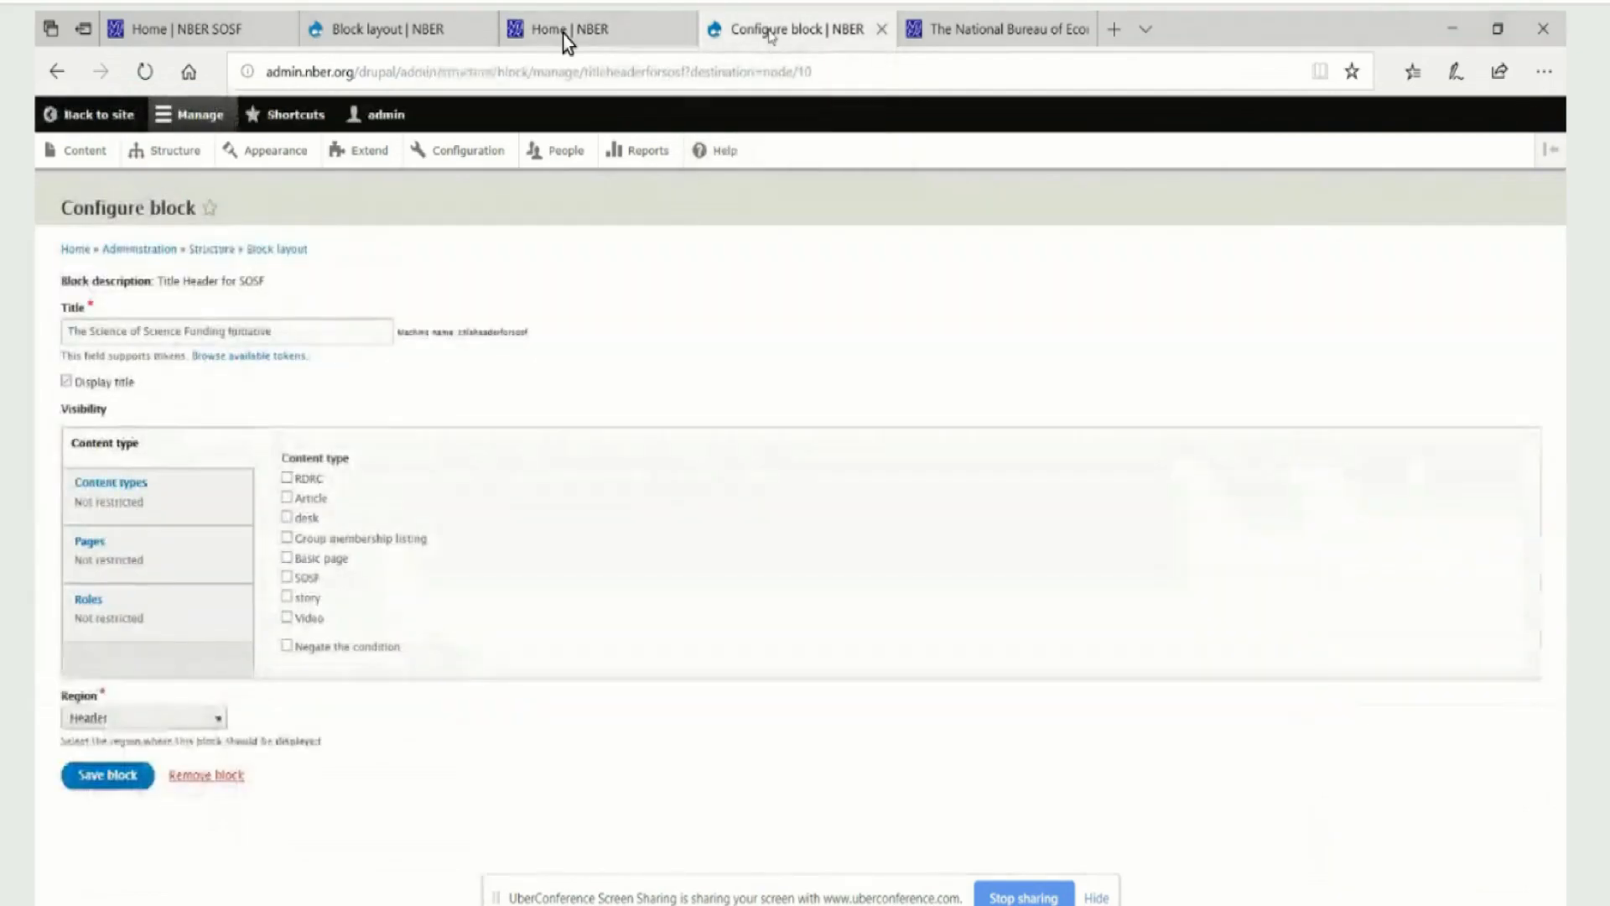
click(454, 163)
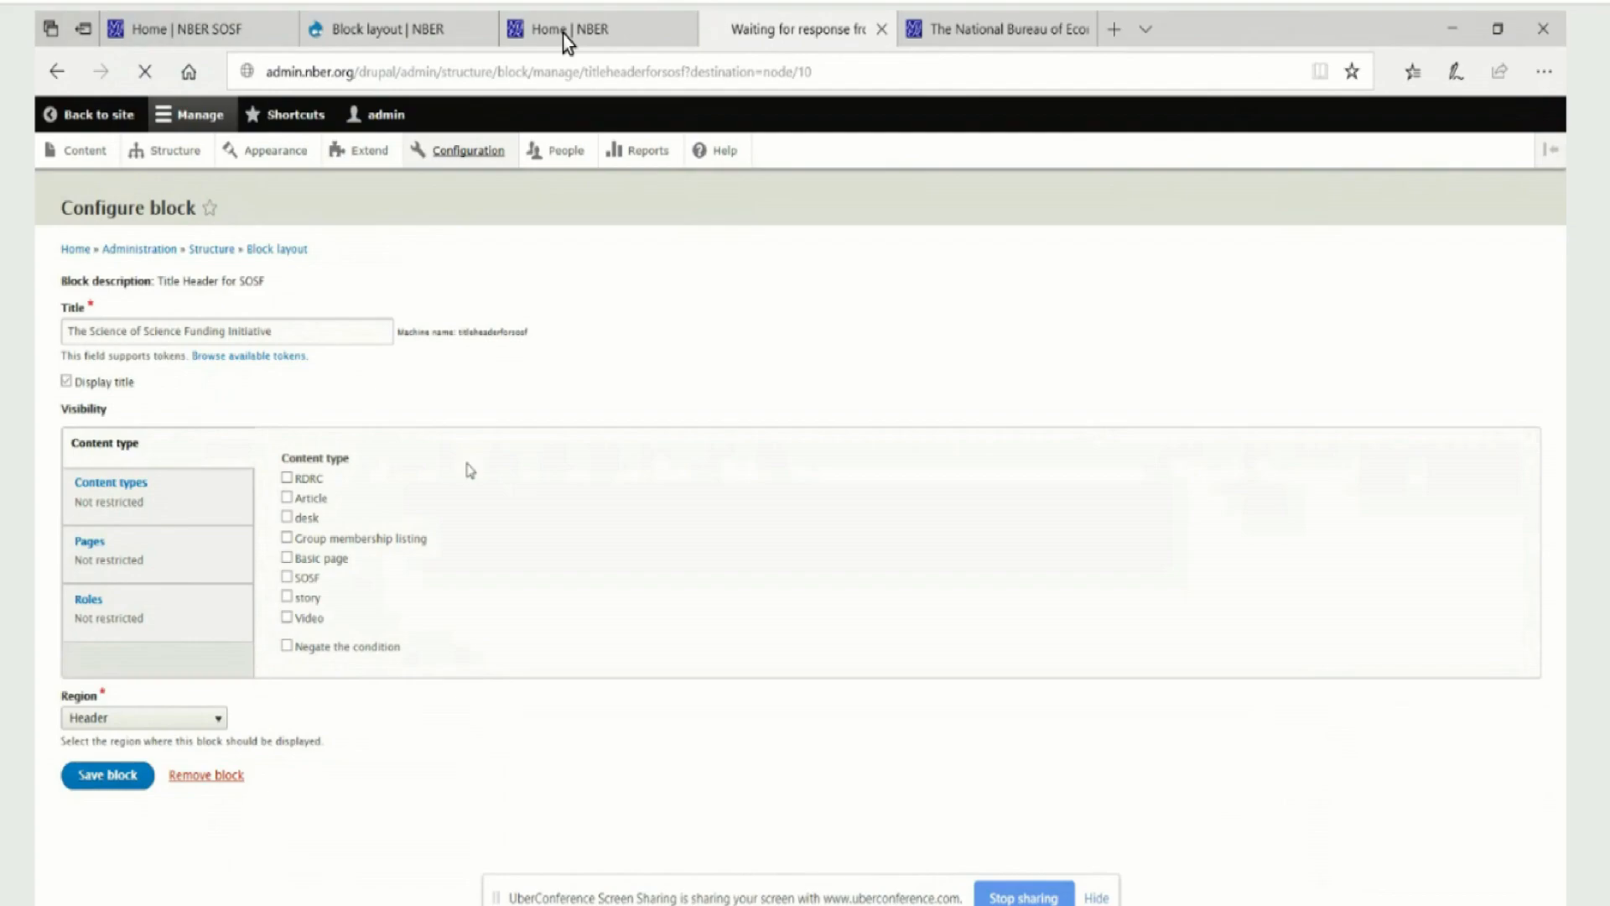
click(258, 153)
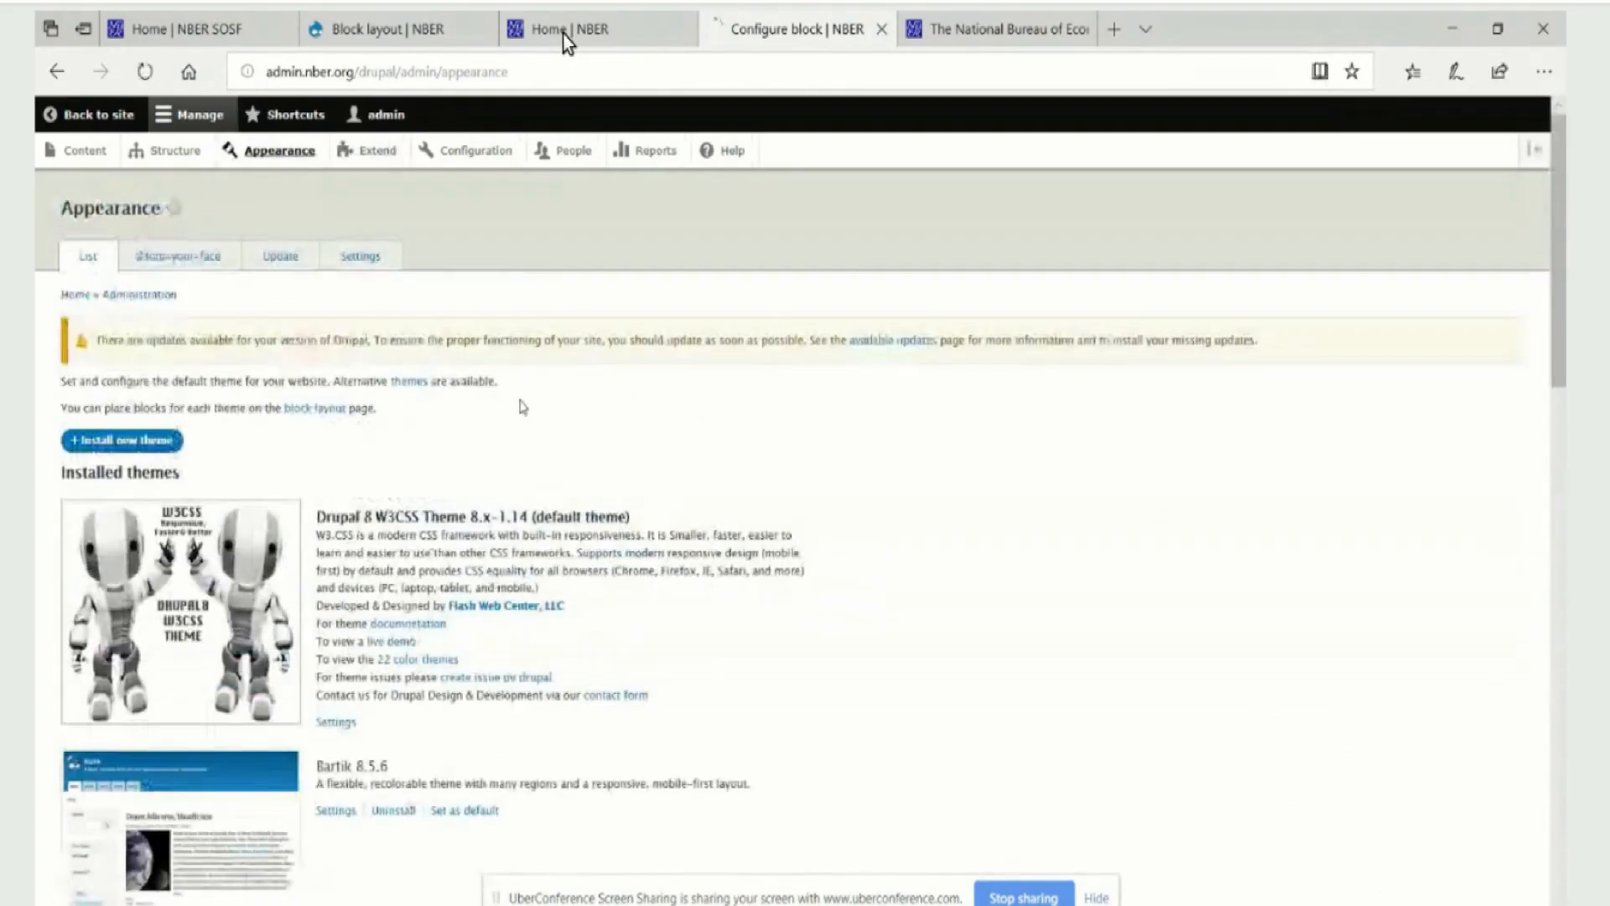
click(360, 257)
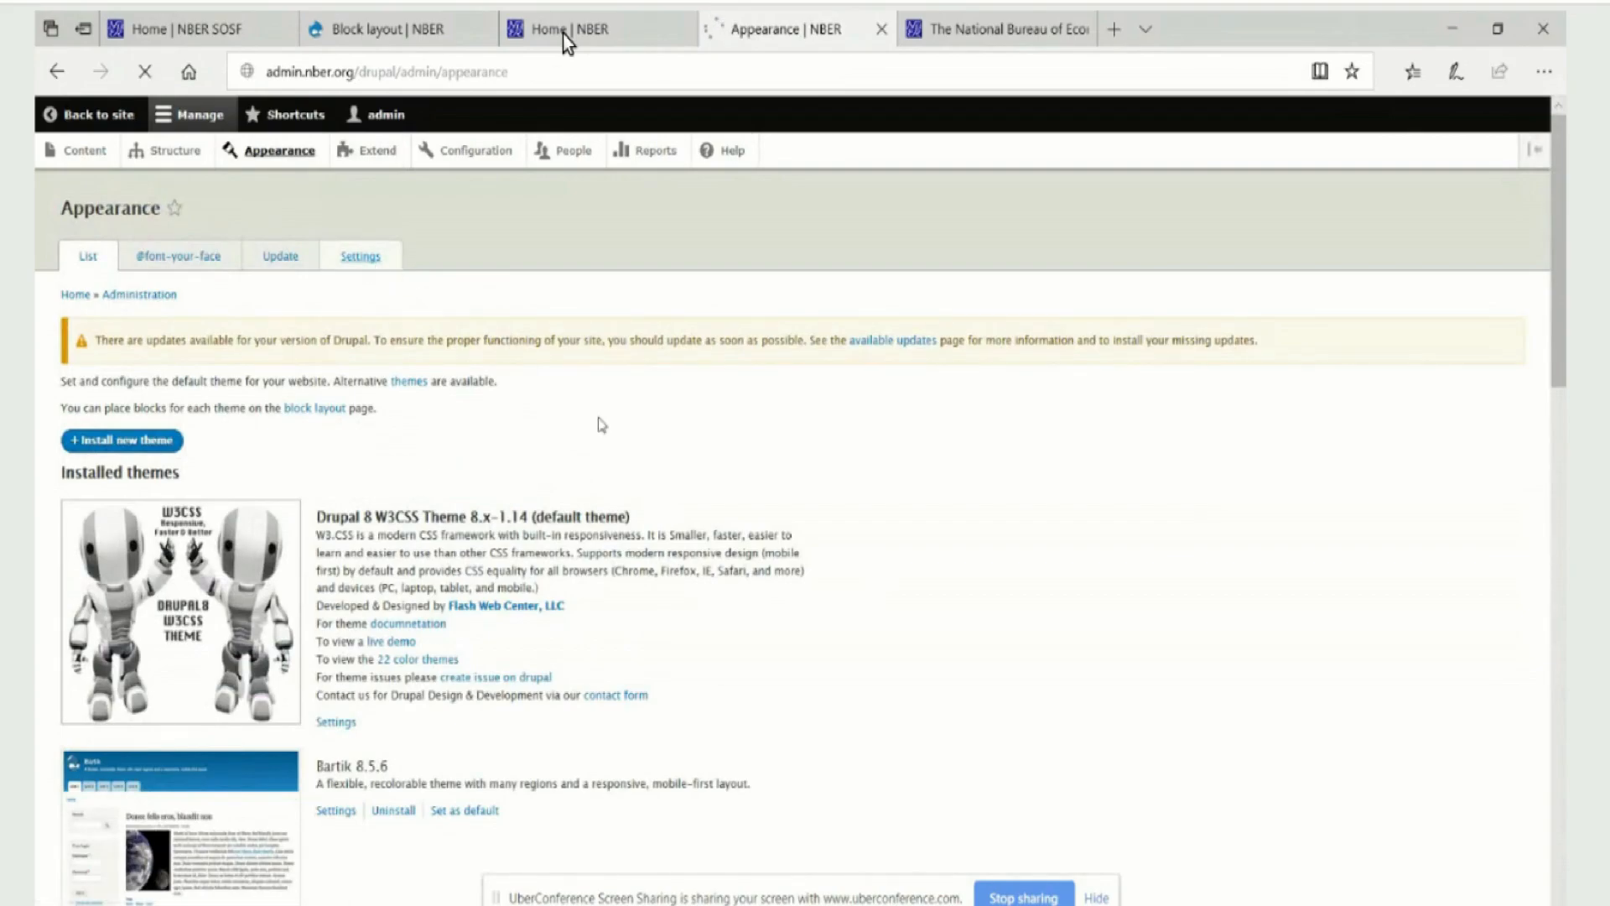
drag(493, 300, 344, 322)
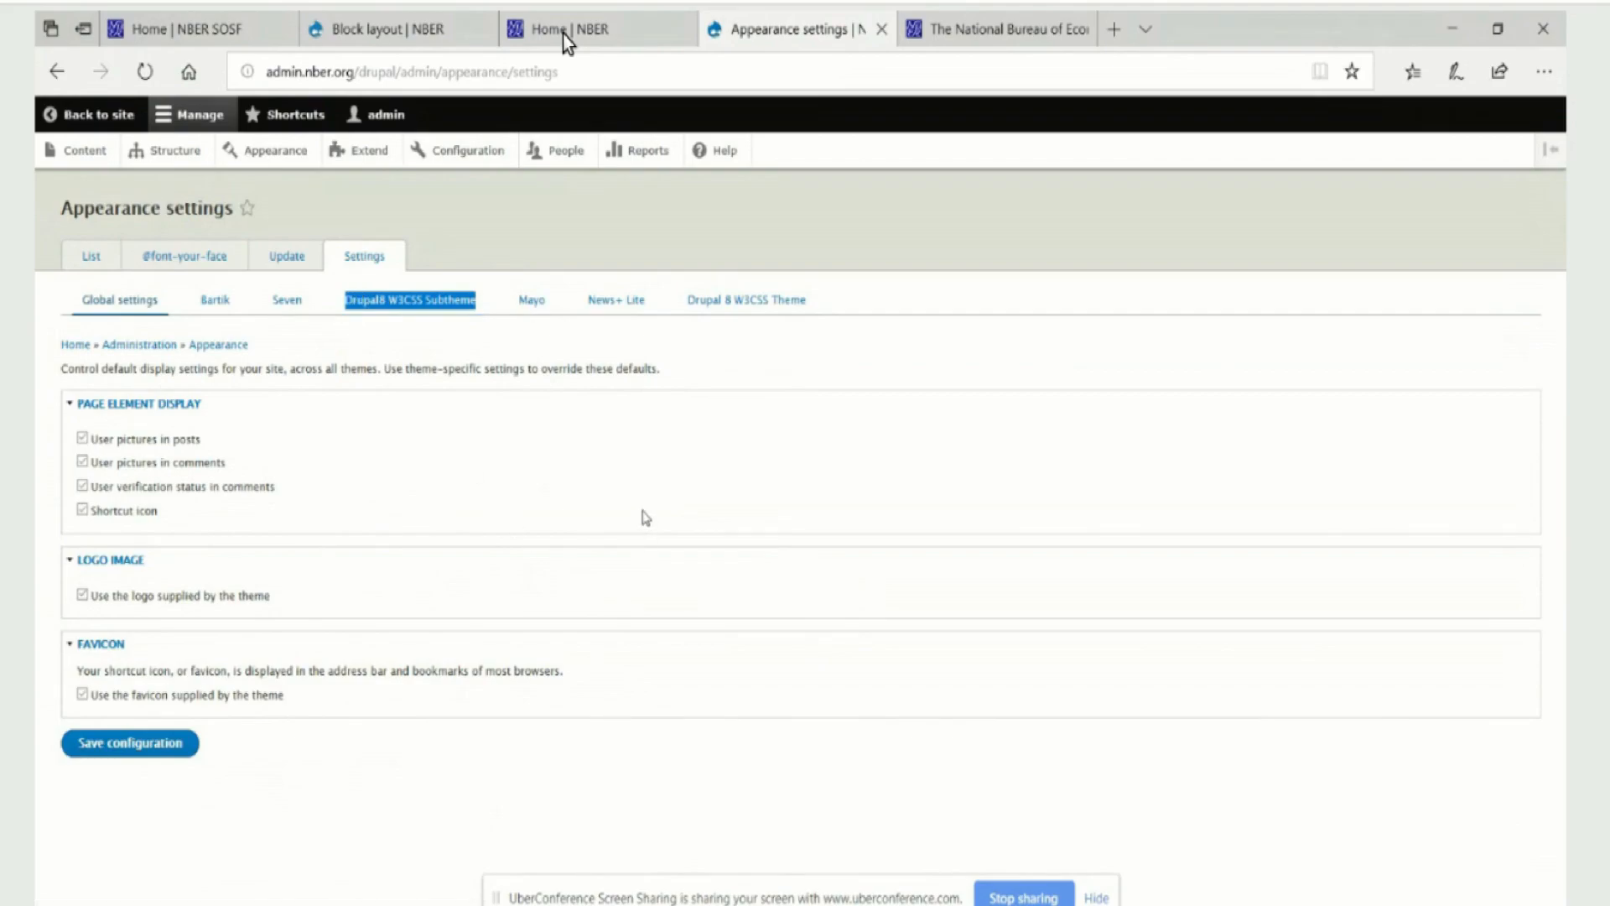
key(alt+Left)
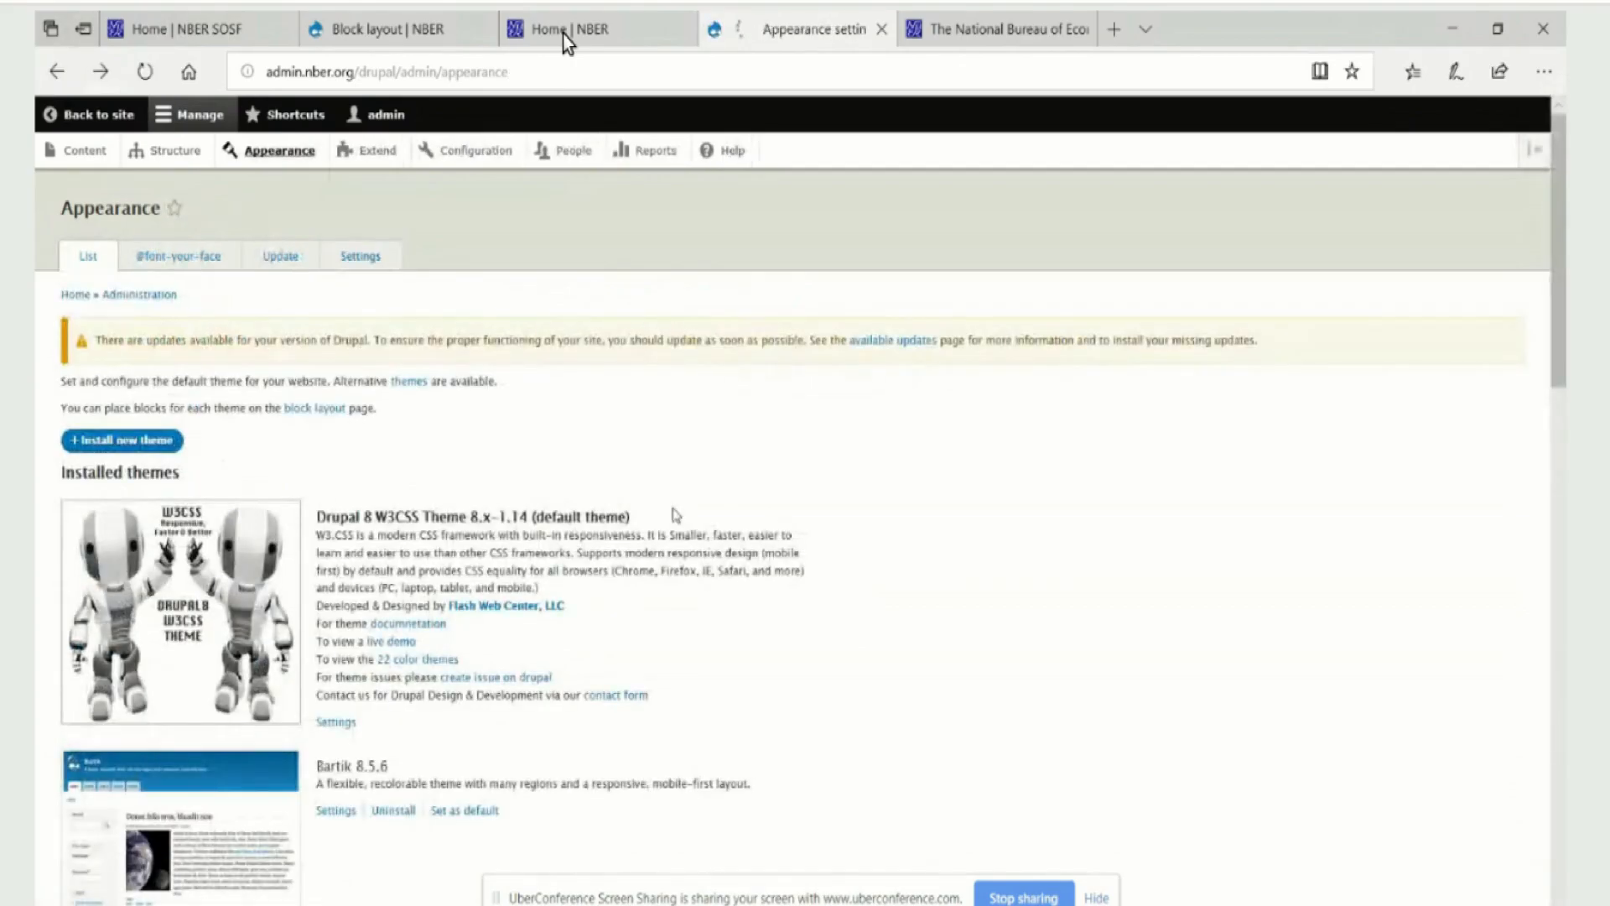
scroll(754, 587, down, 5)
scroll(796, 633, down, 3)
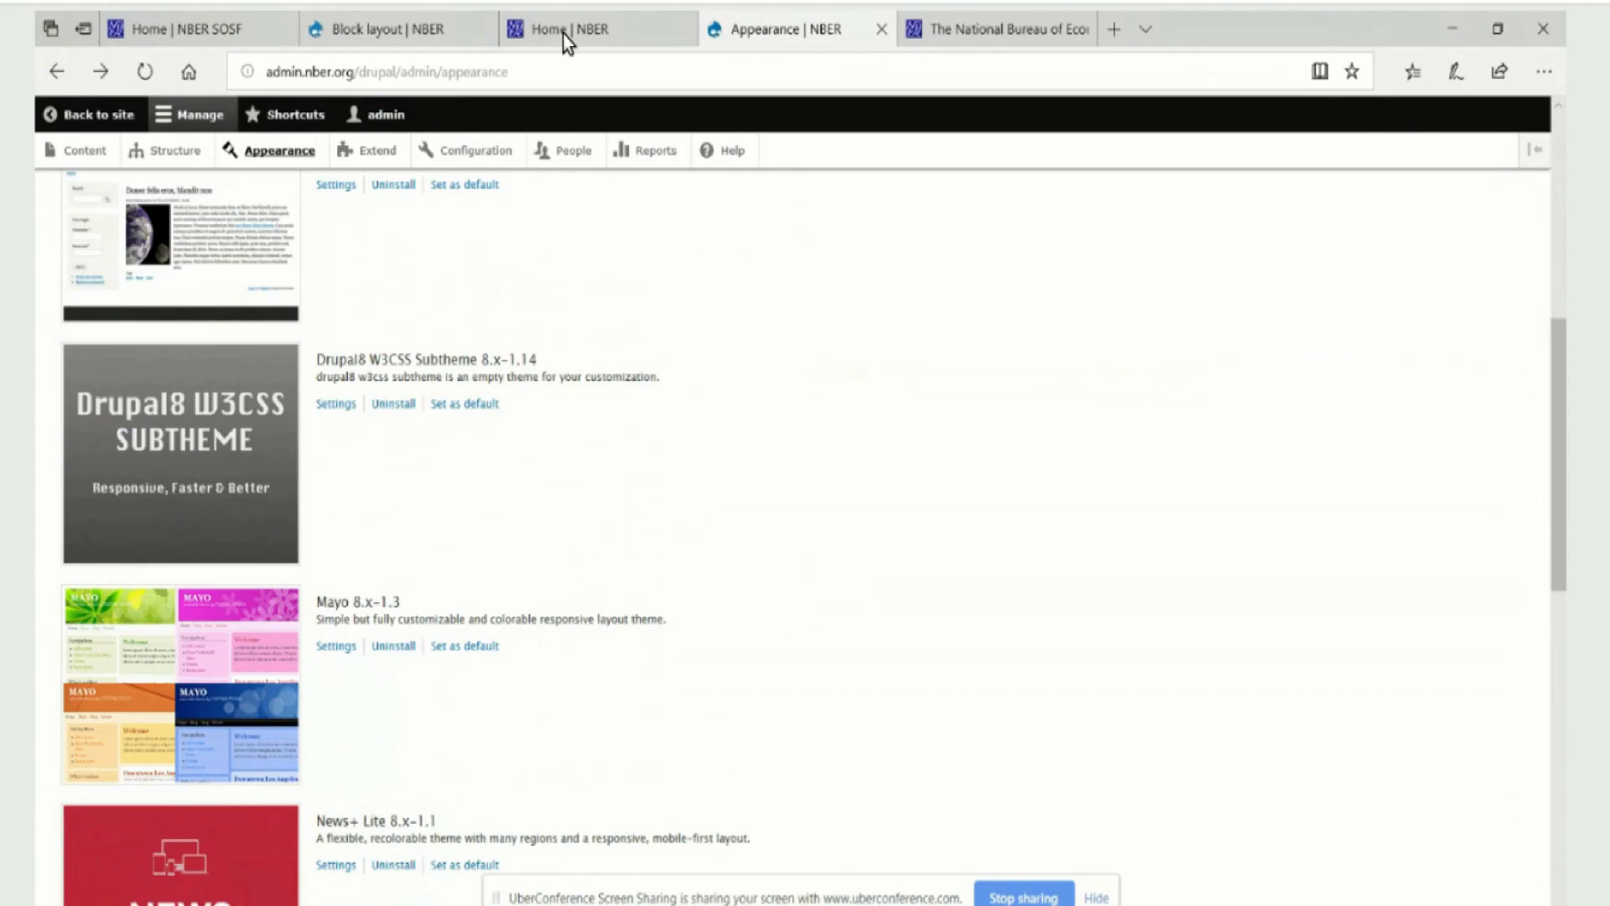
Switch to File Explorer, open the d8w3css > drupal8_w3css_subtheme folder, and move the window higher to view its files
mouse_move(582, 902)
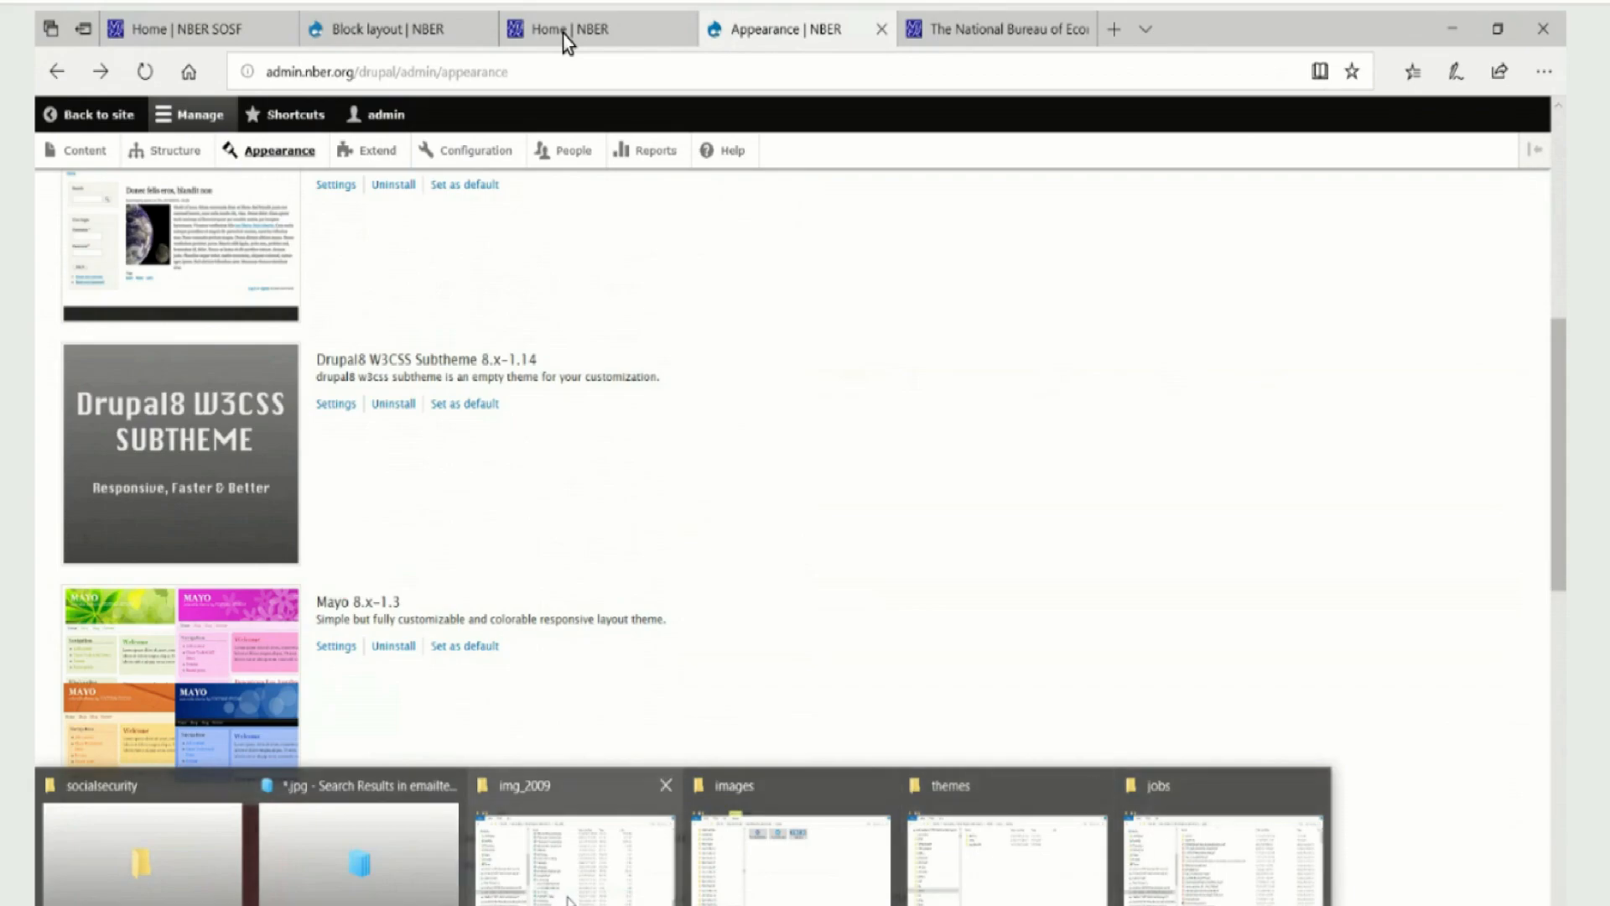
click(1006, 864)
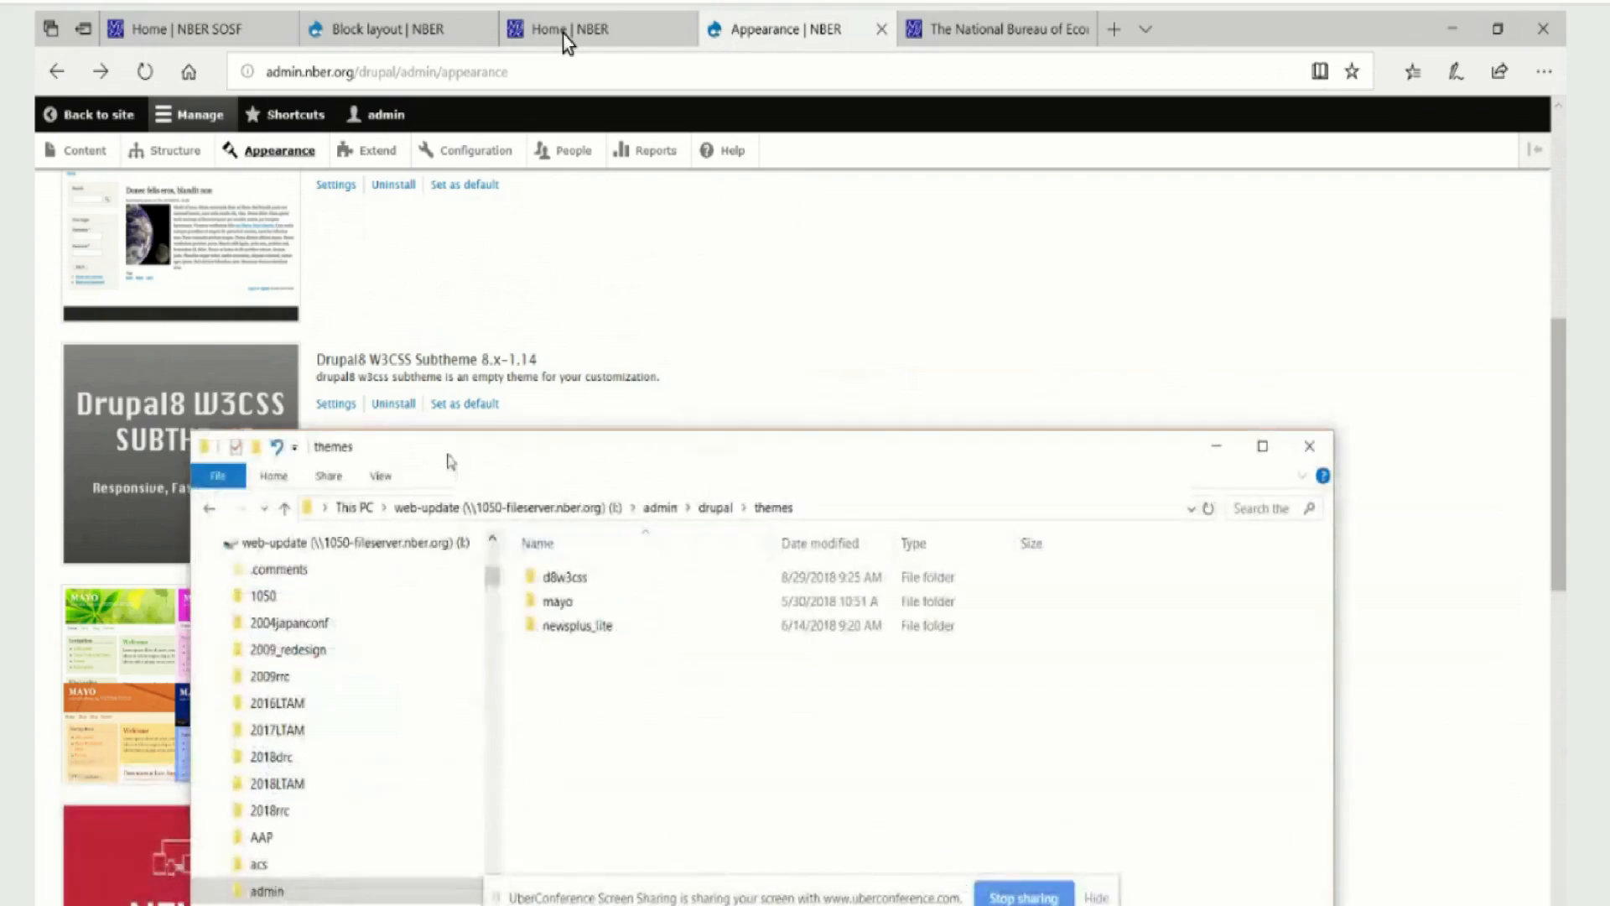
double_click(565, 577)
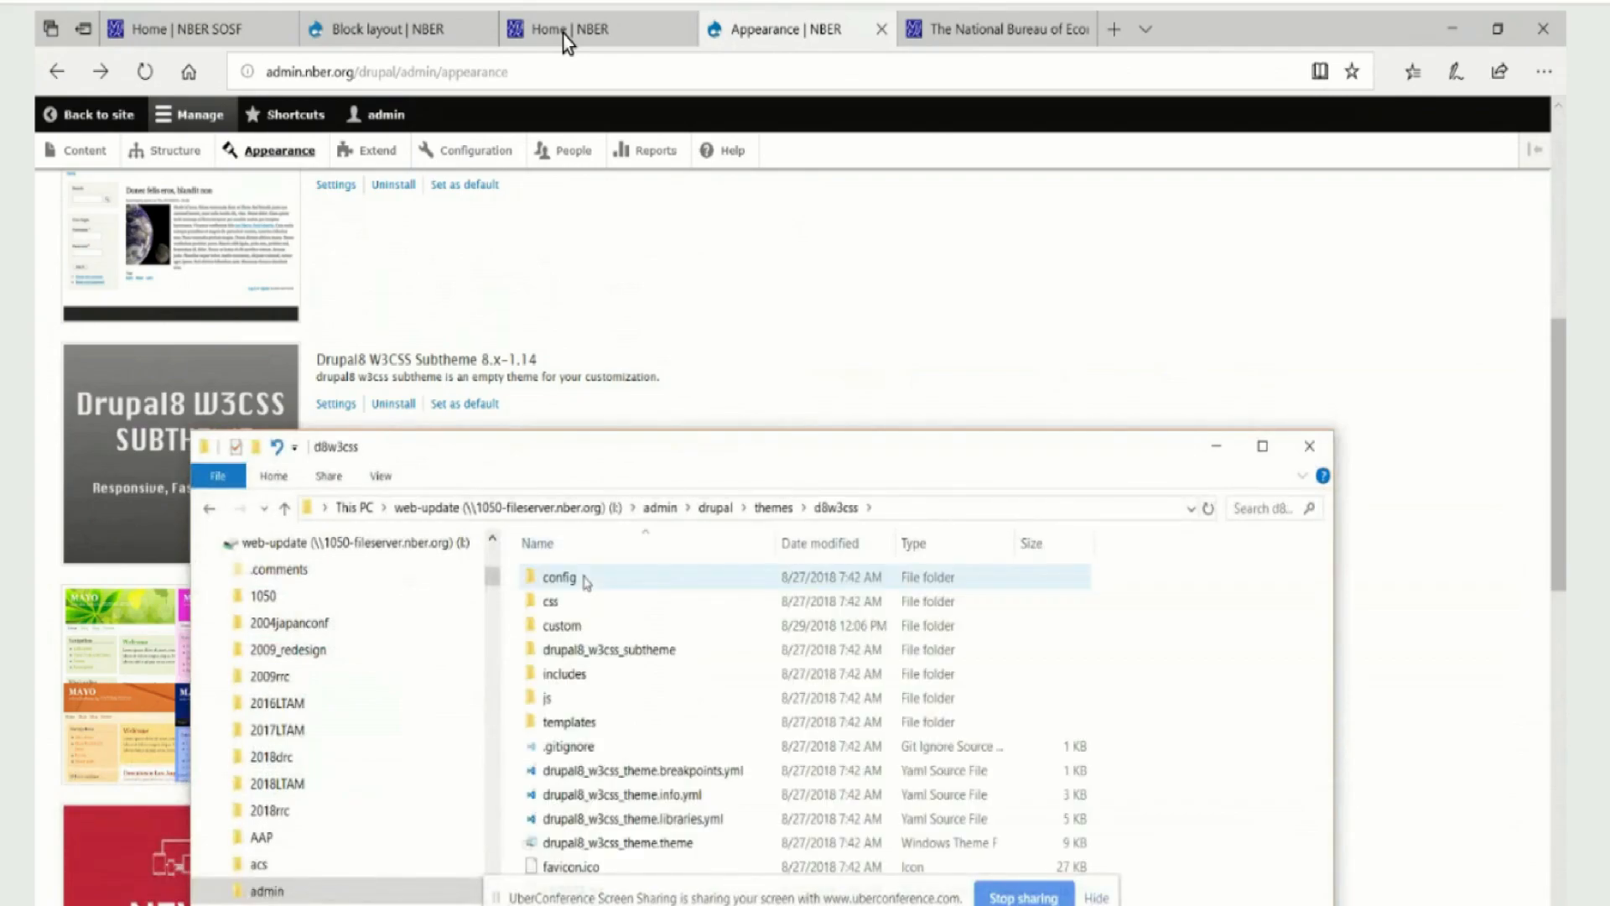
double_click(609, 649)
drag(625, 453, 512, 152)
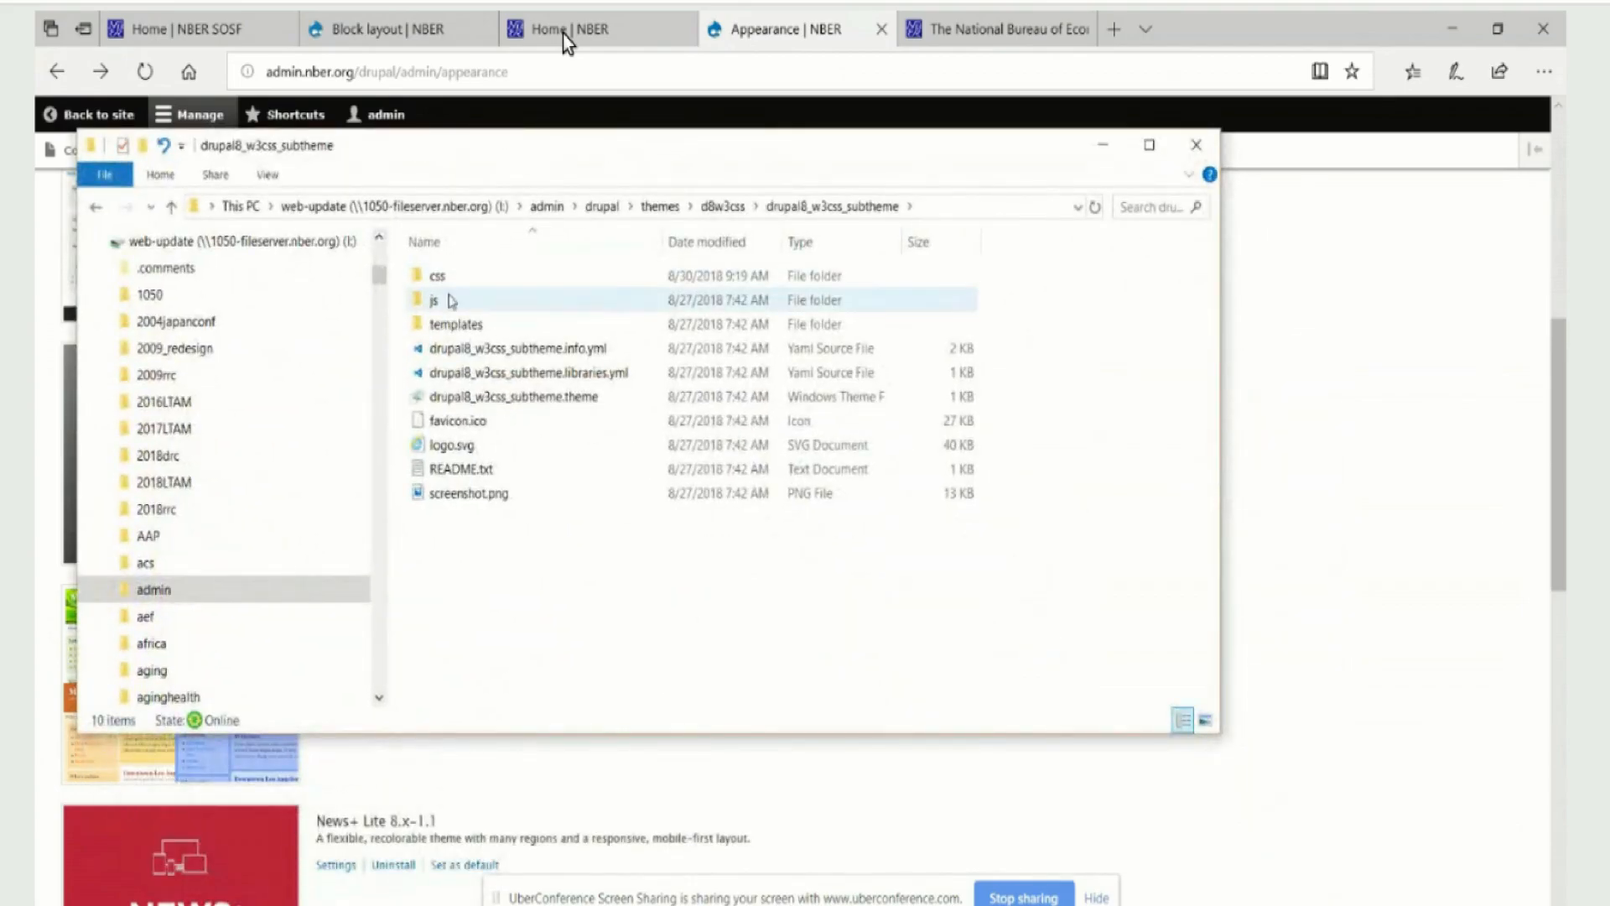
Retrace the path from the themes folder through d8w3css to drupal8_w3css_subtheme, return to themes, and minimize File Explorer
click(172, 208)
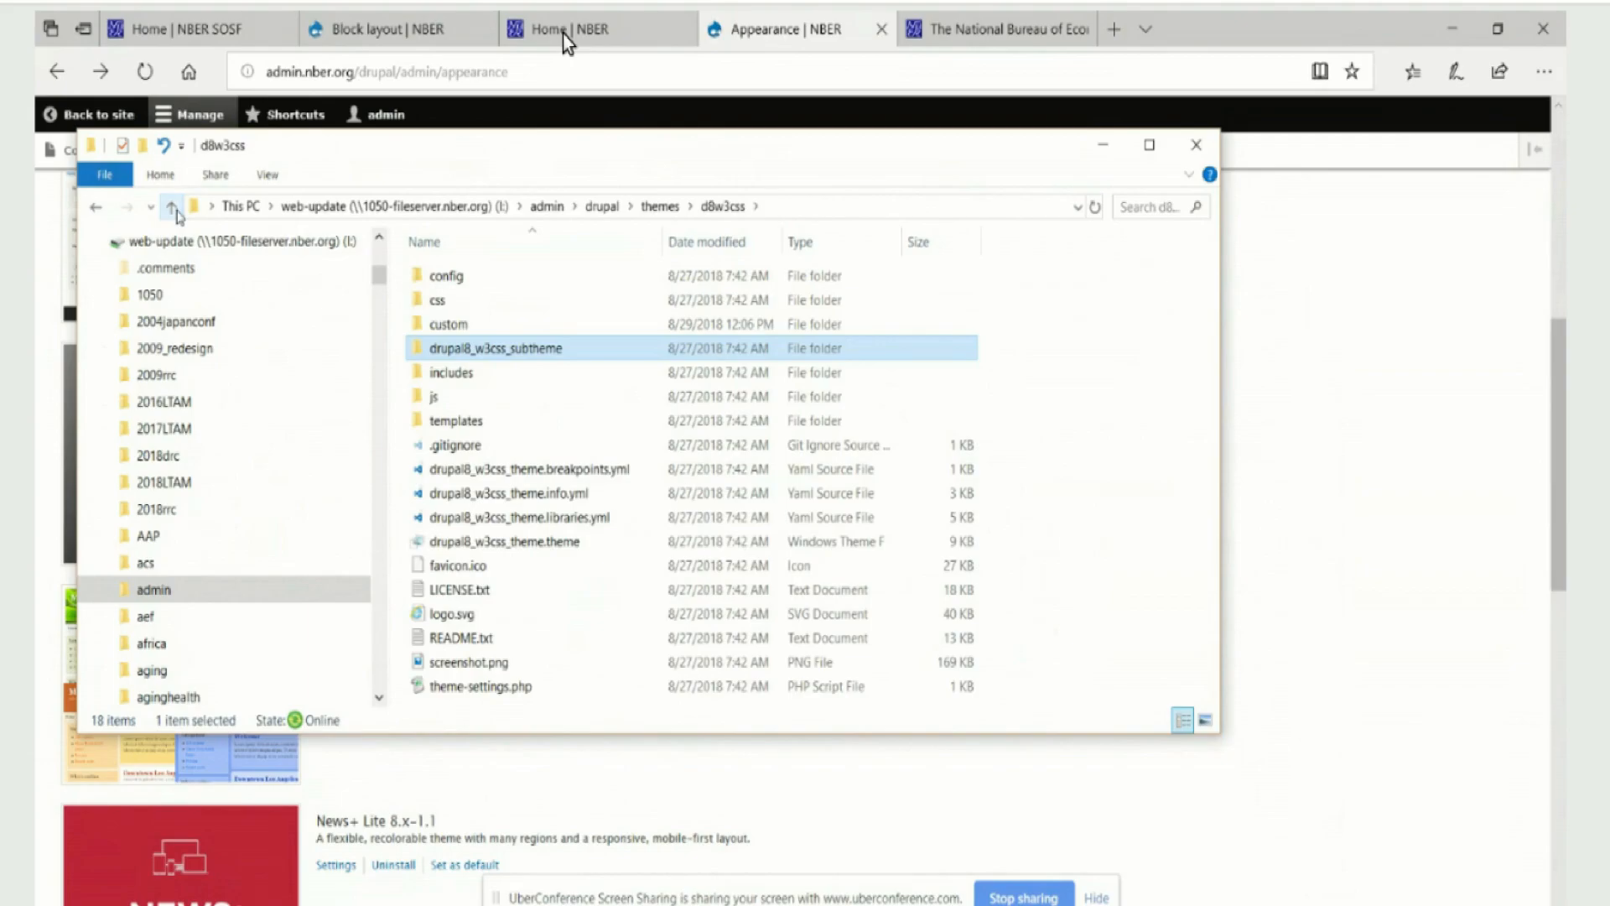
click(172, 207)
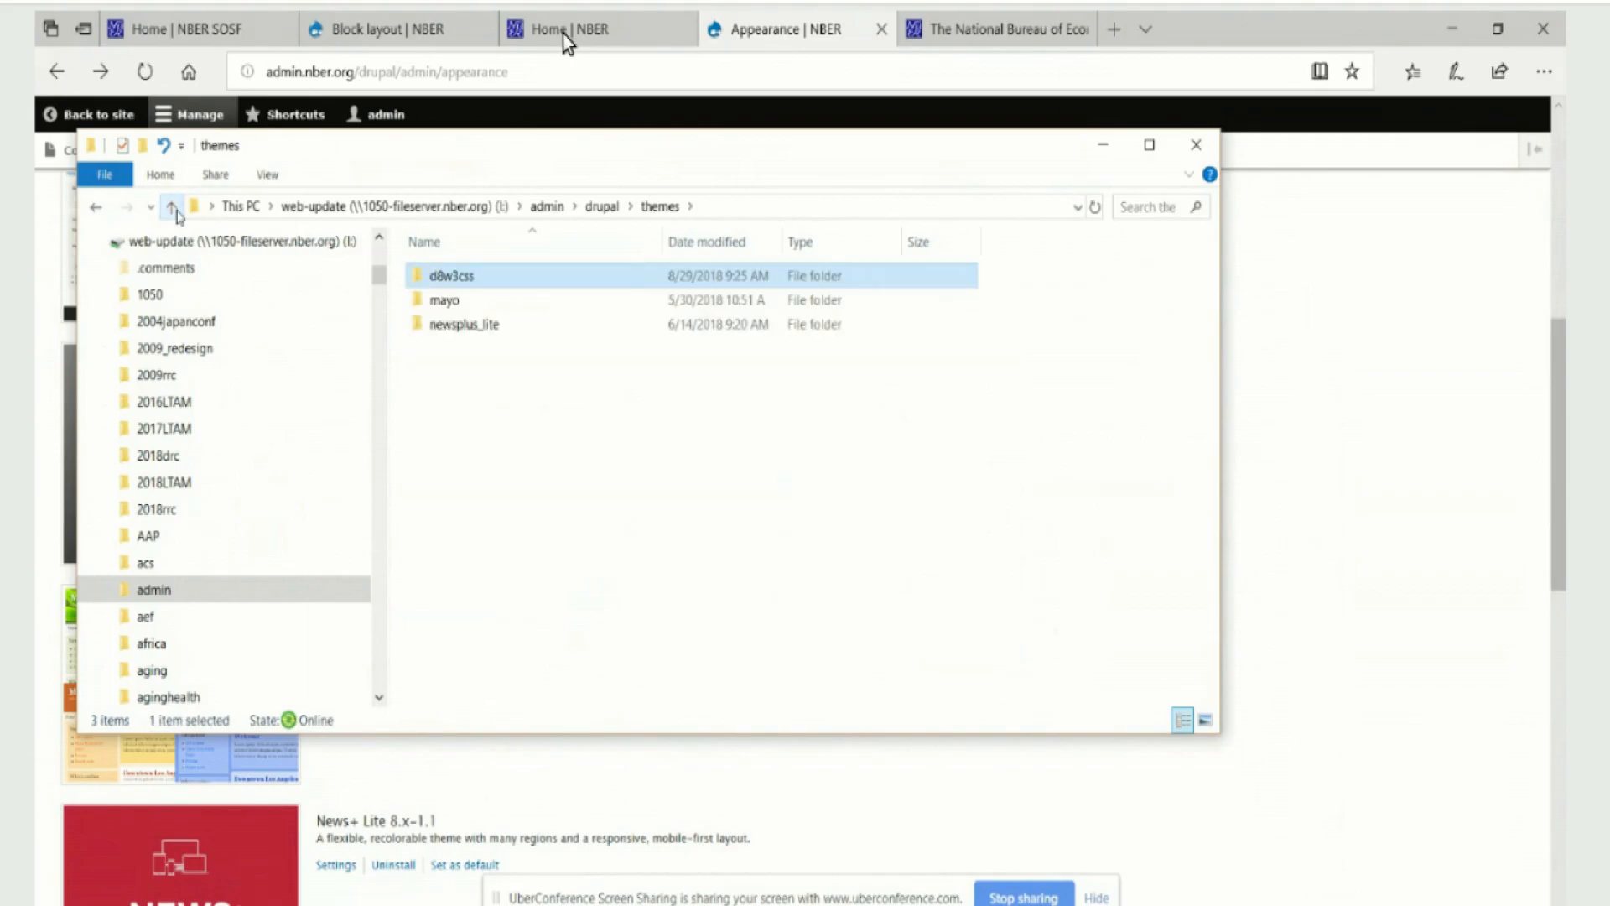
double_click(499, 288)
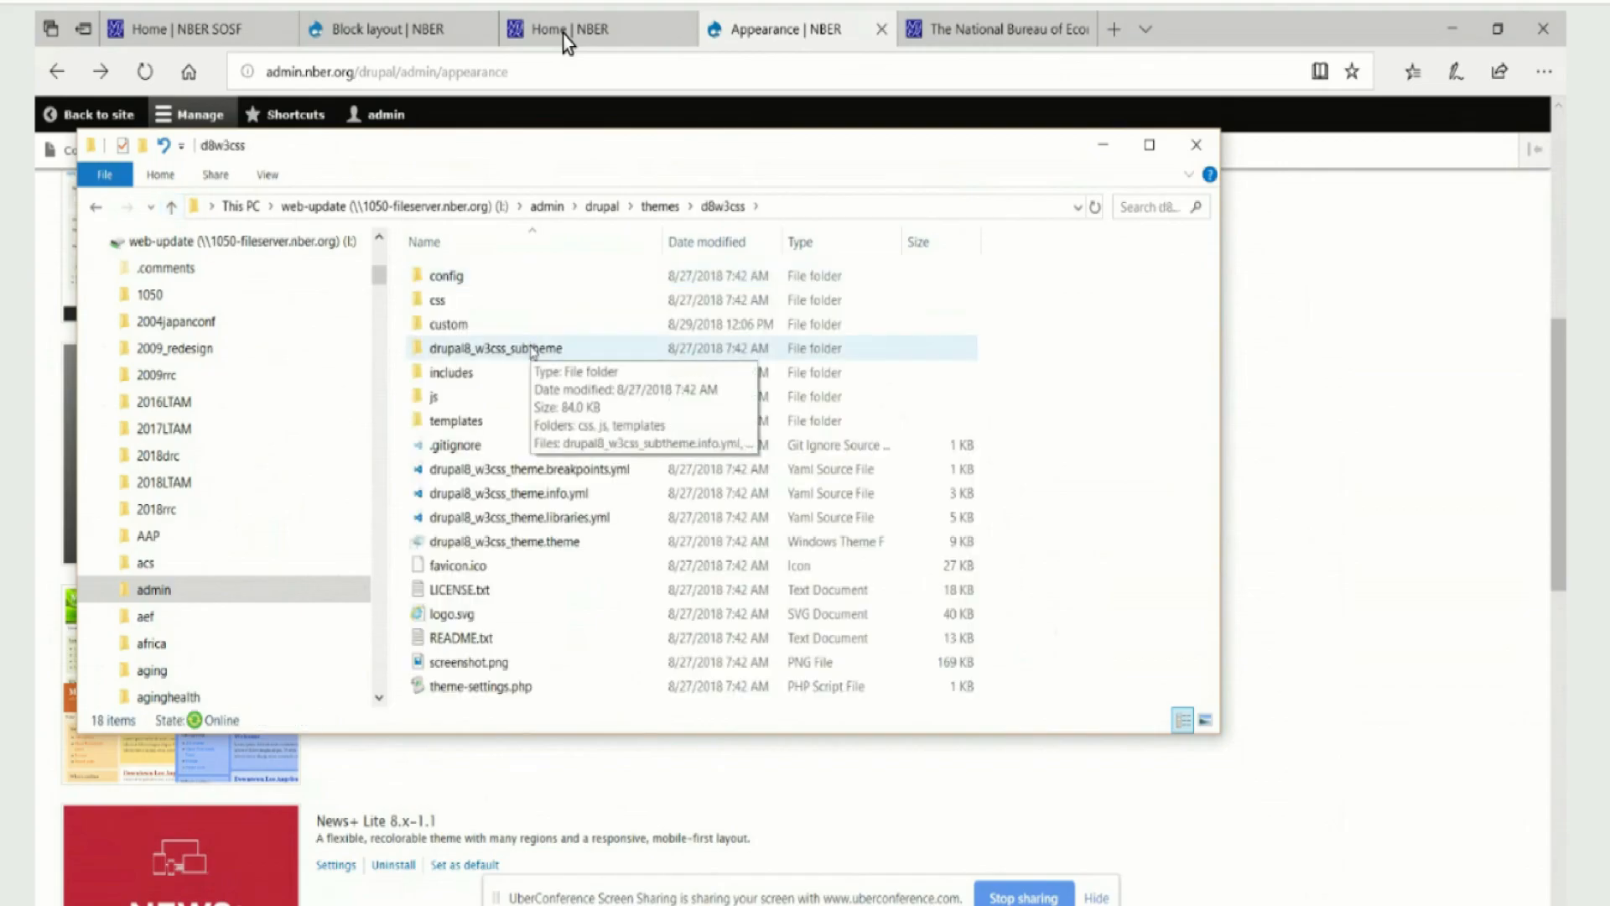
click(534, 351)
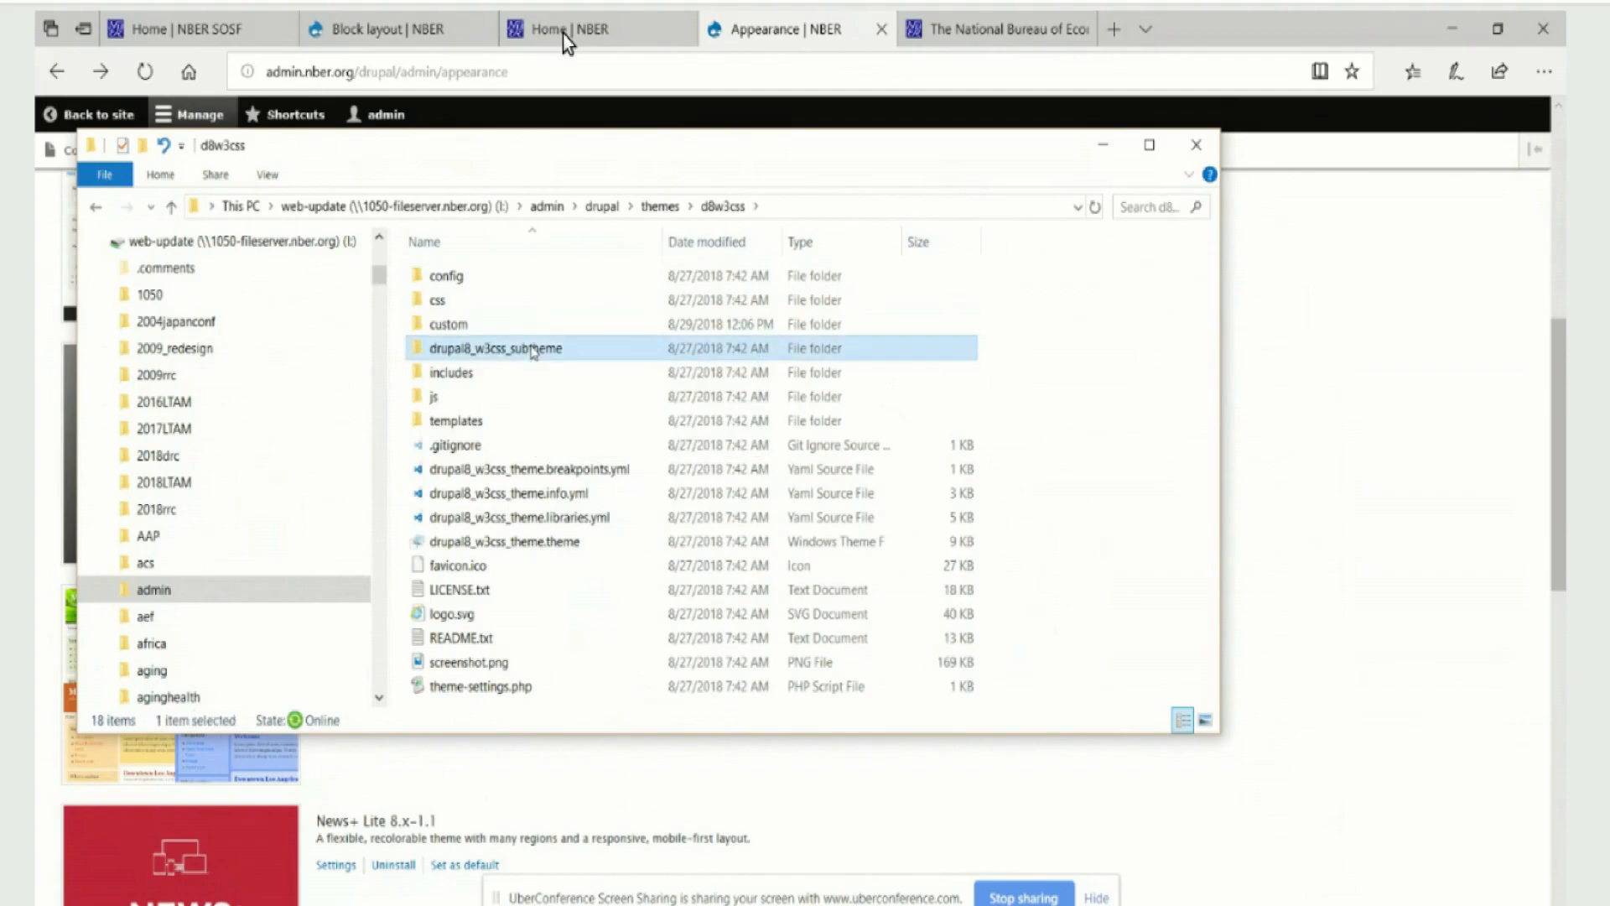
double_click(534, 351)
click(172, 207)
click(172, 208)
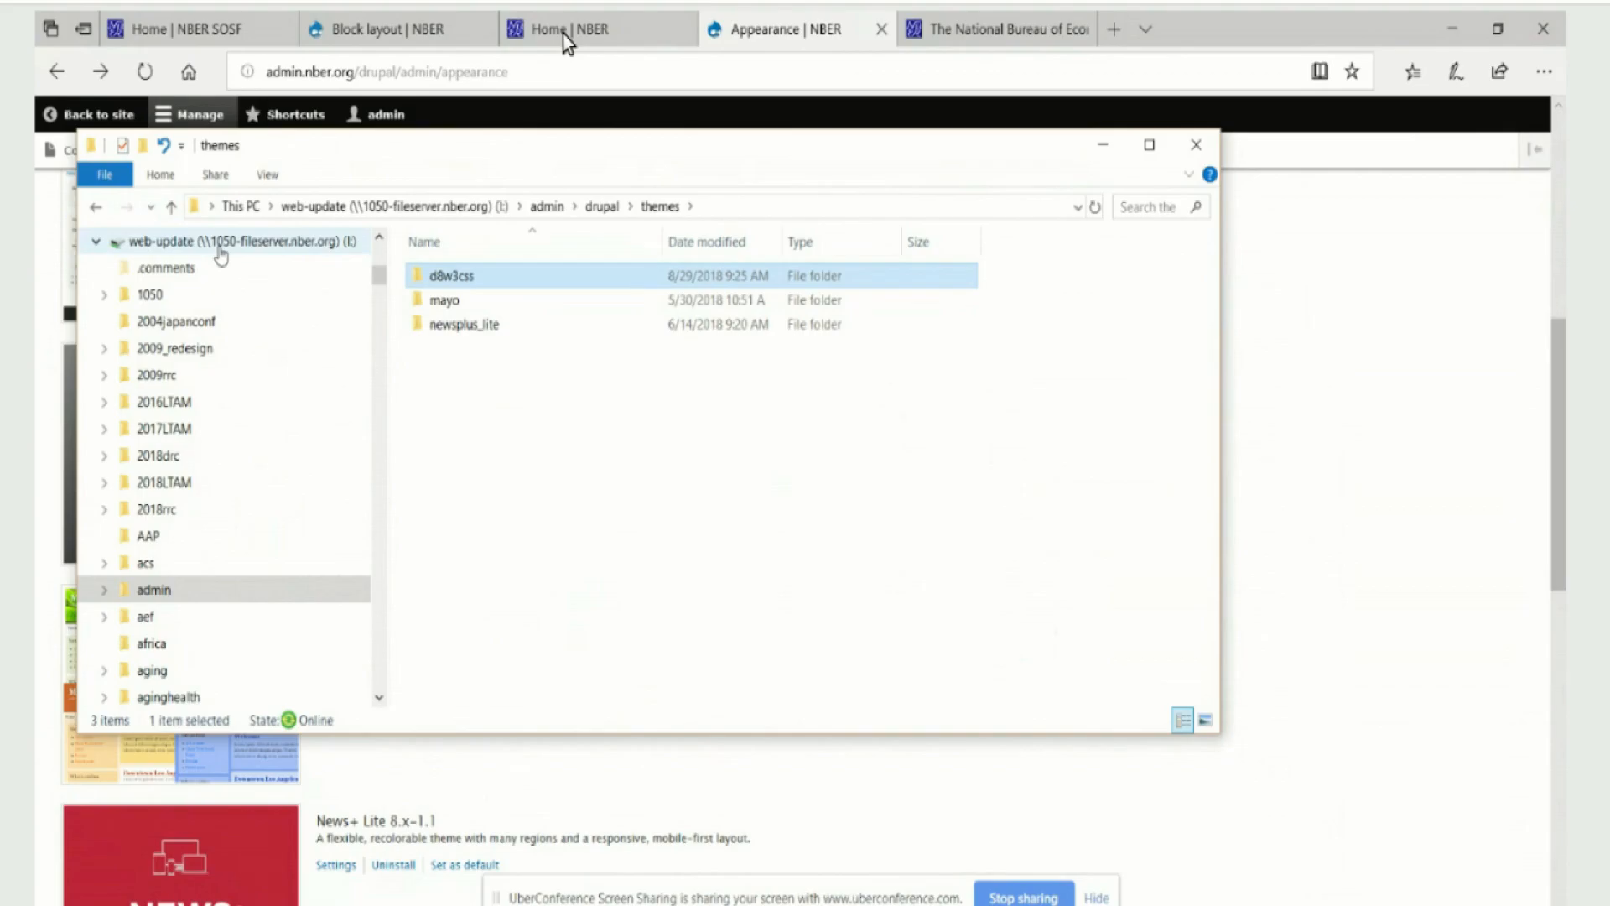
click(1101, 148)
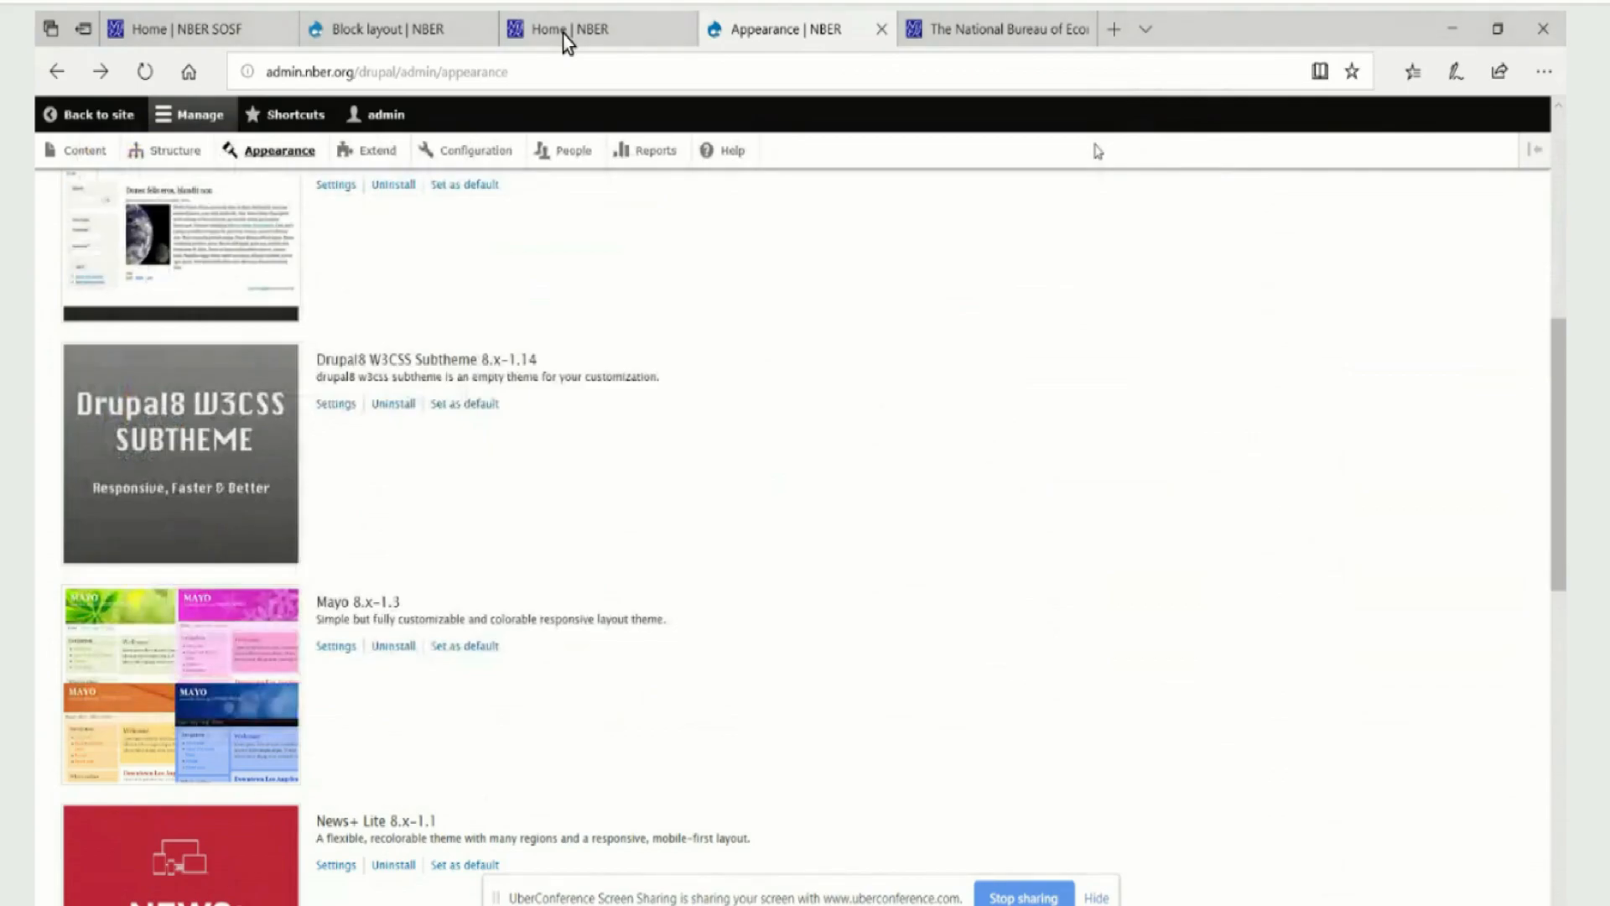
Return to the Block layout page and leave site administration to view the RDRC home page
click(383, 35)
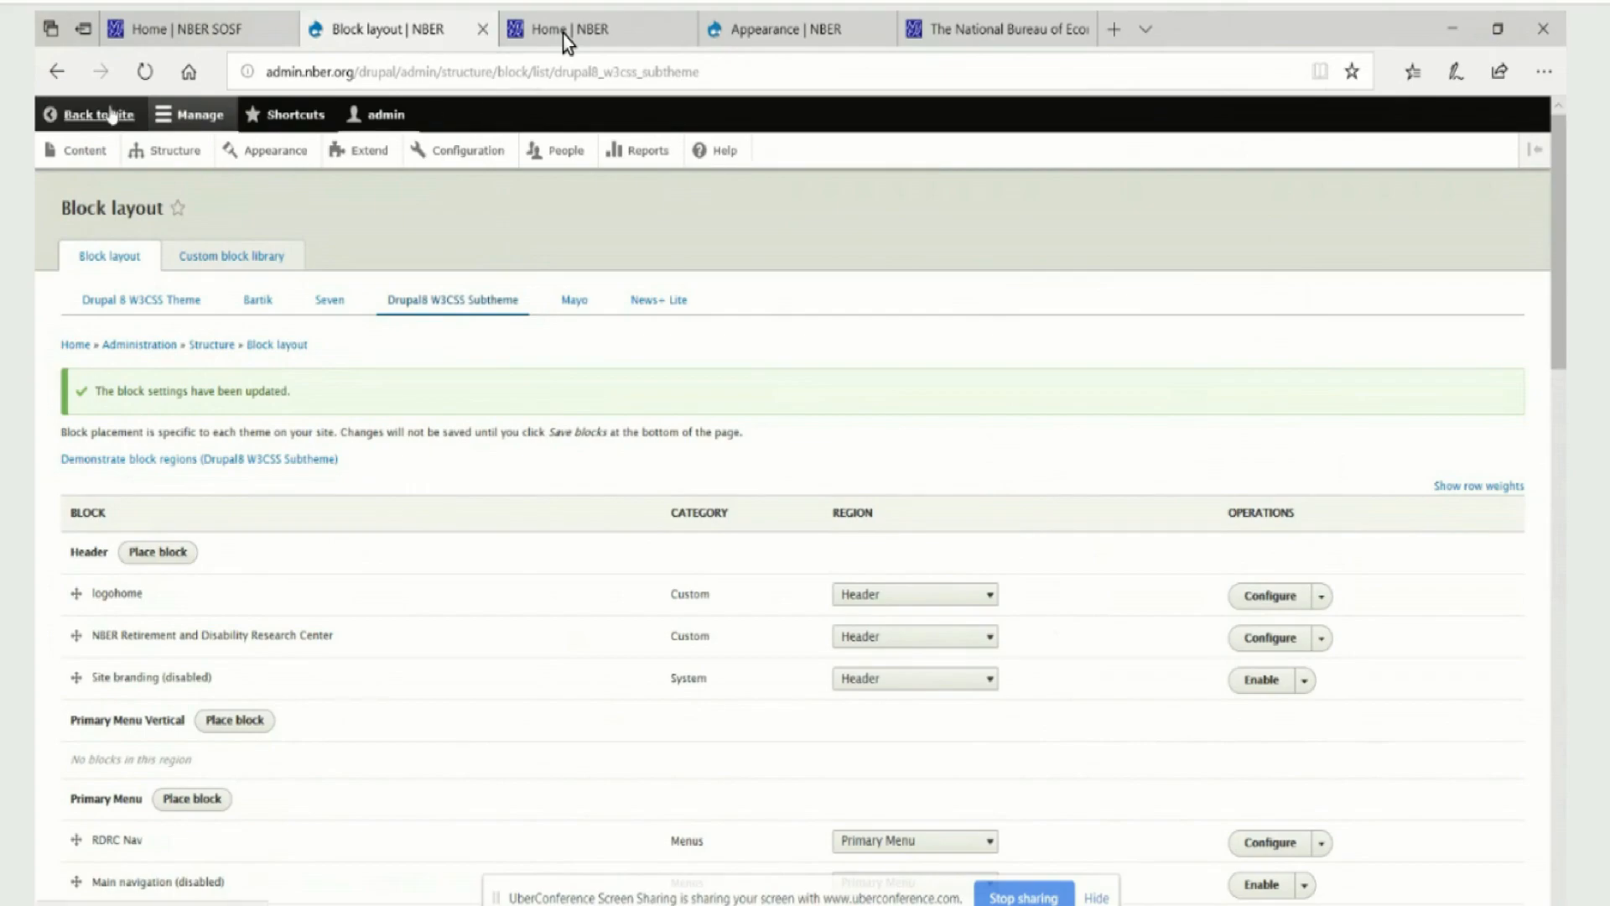
click(55, 74)
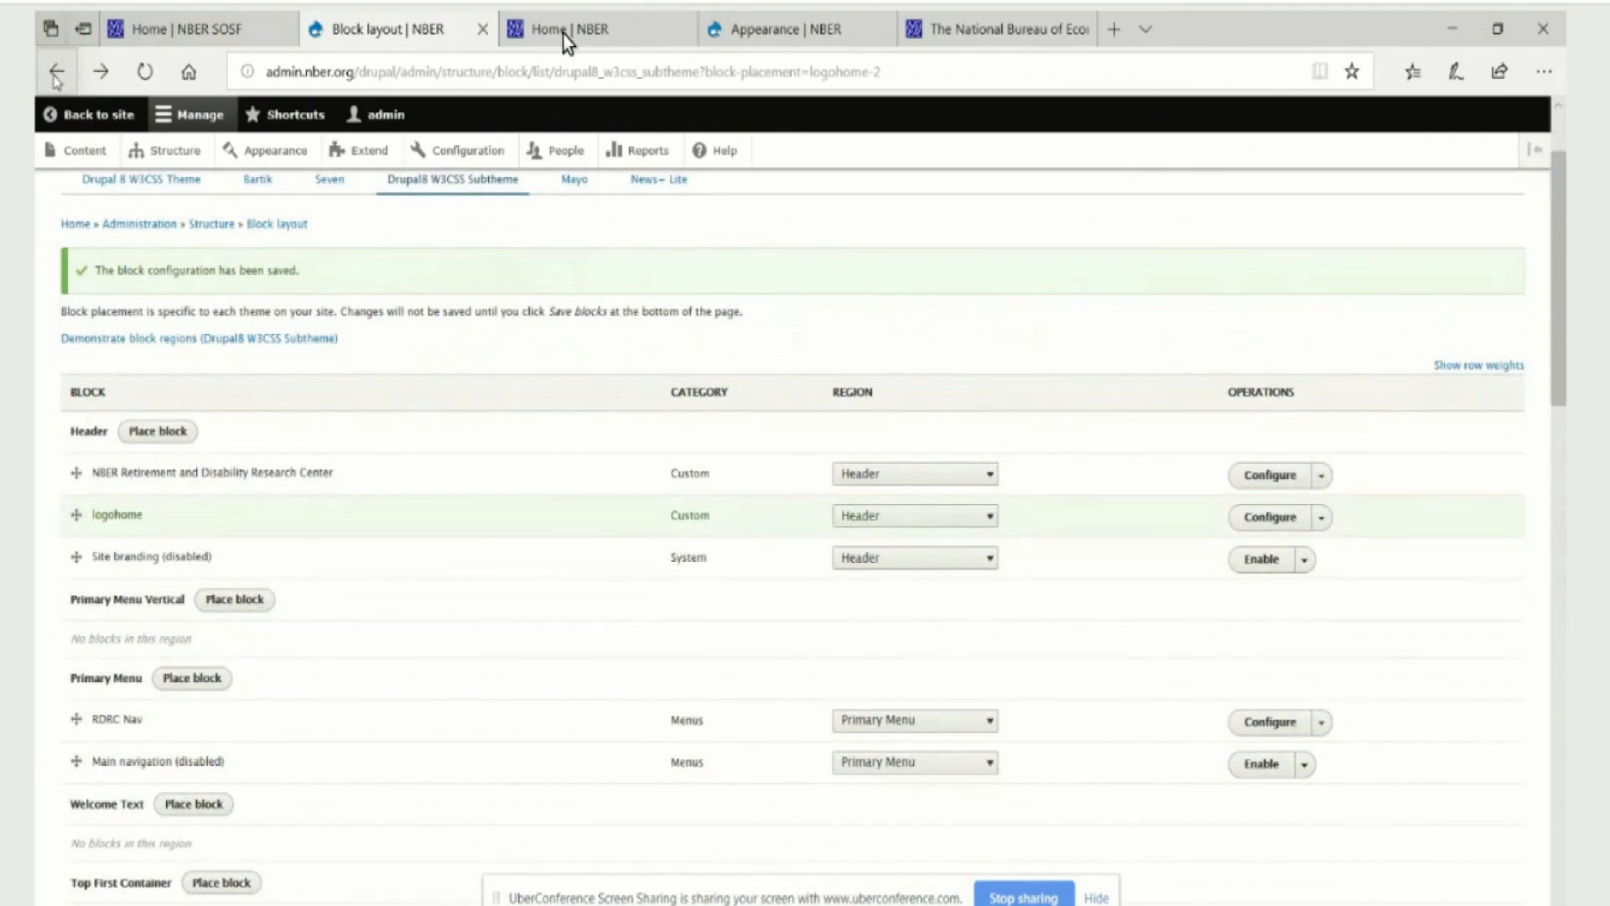
click(99, 115)
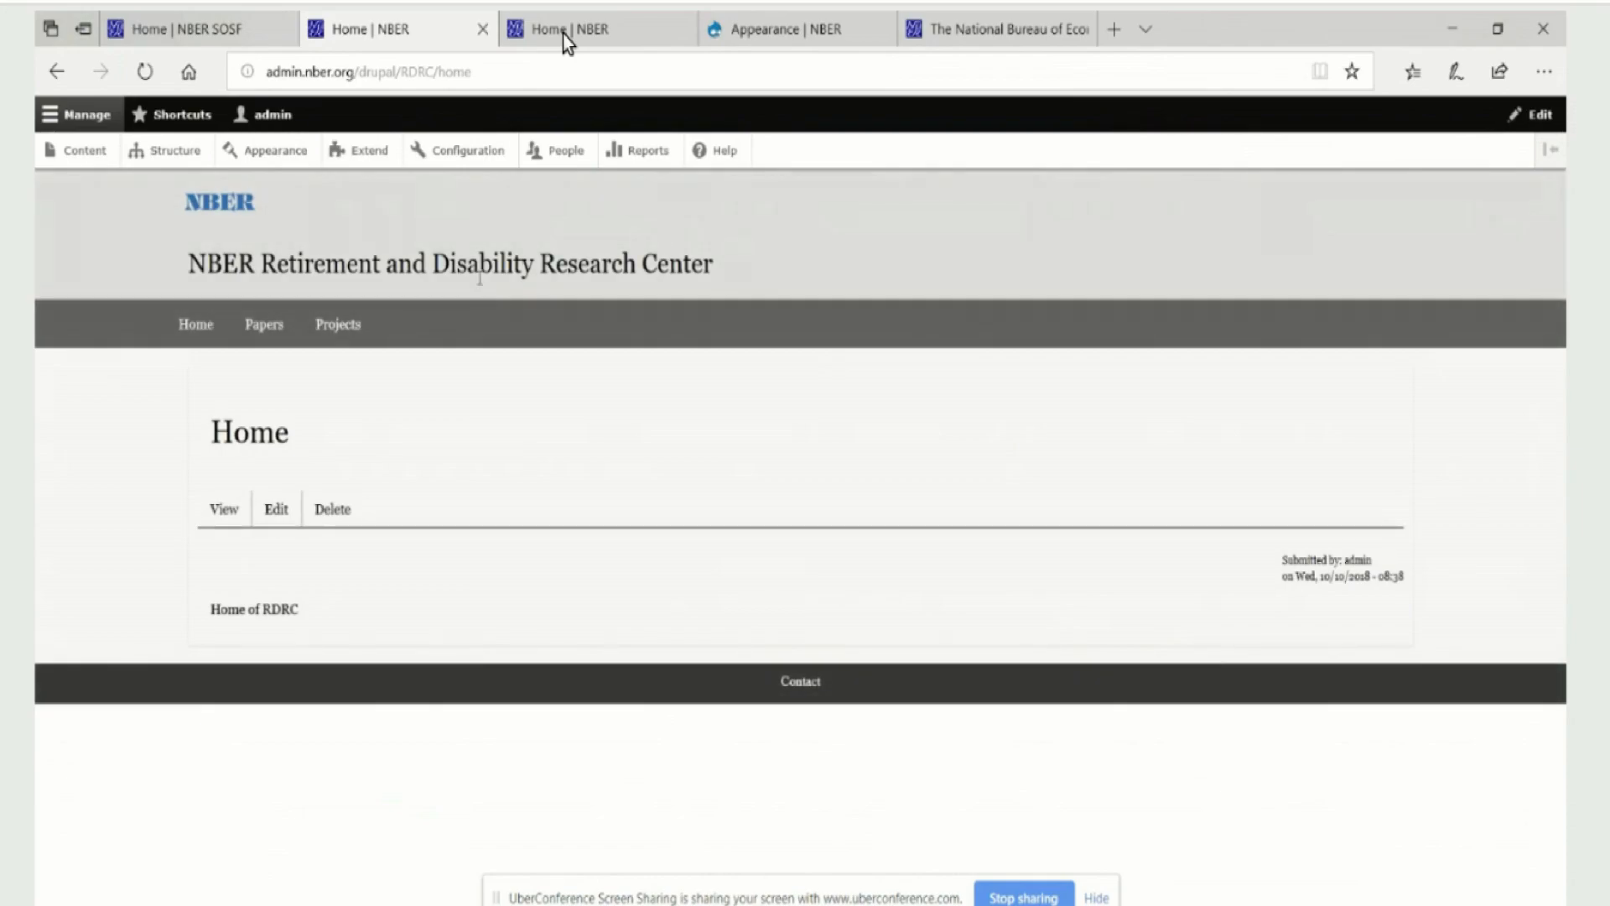
Open the Switch Page Theme configuration and review the theme choices for the /RDRC/* rule, keeping Drupal8 W3CSS Subtheme selected
click(472, 152)
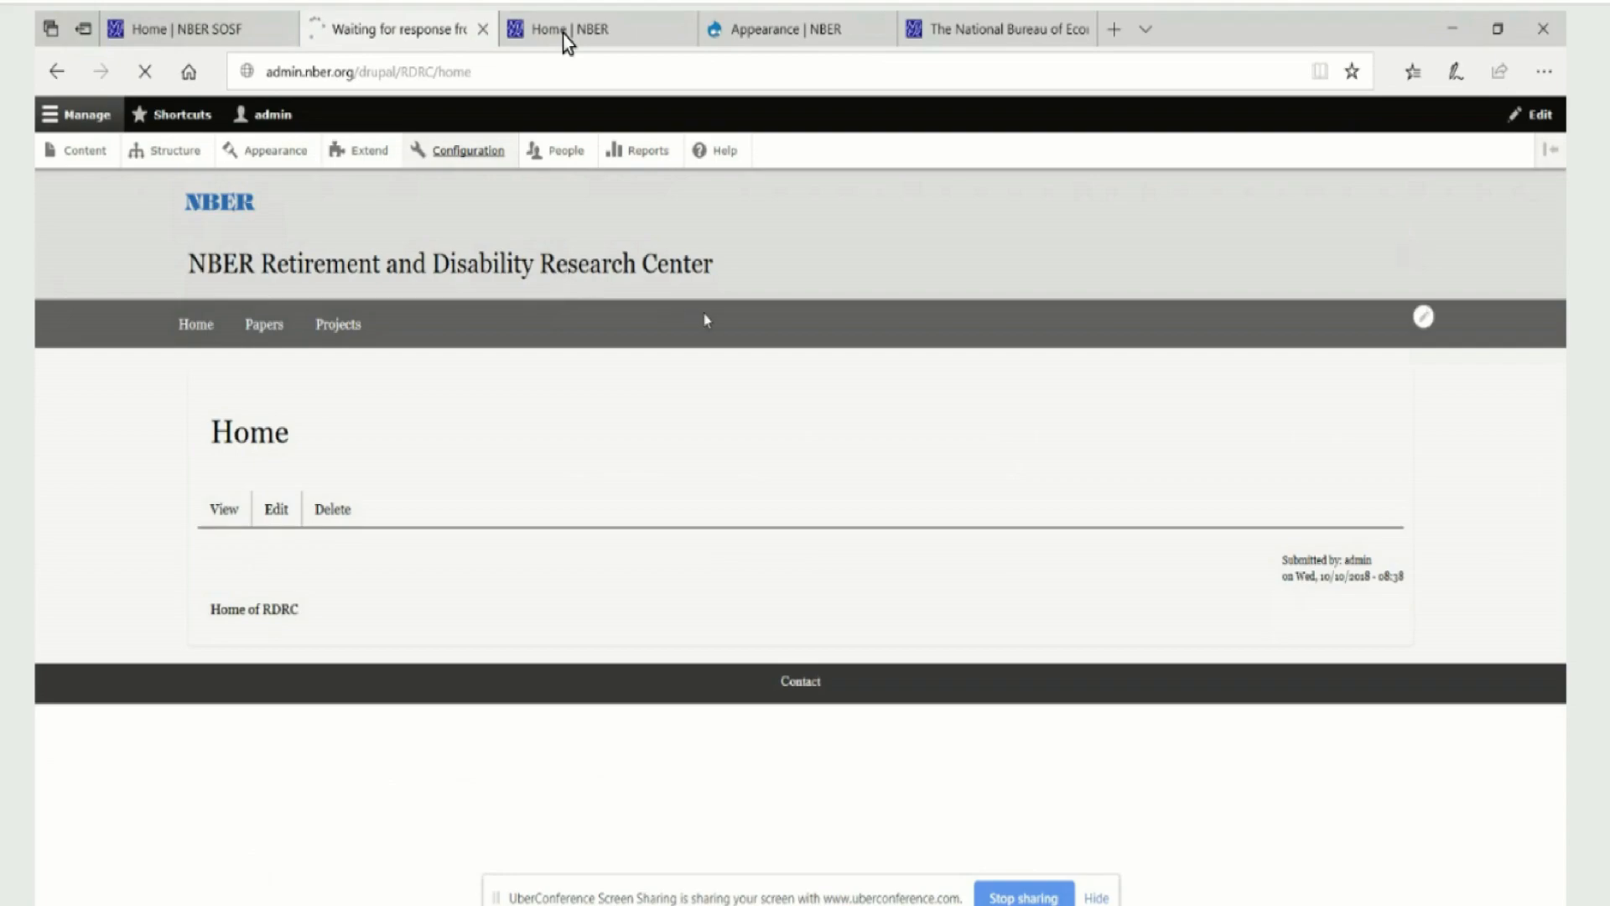
scroll(704, 316, down, 10)
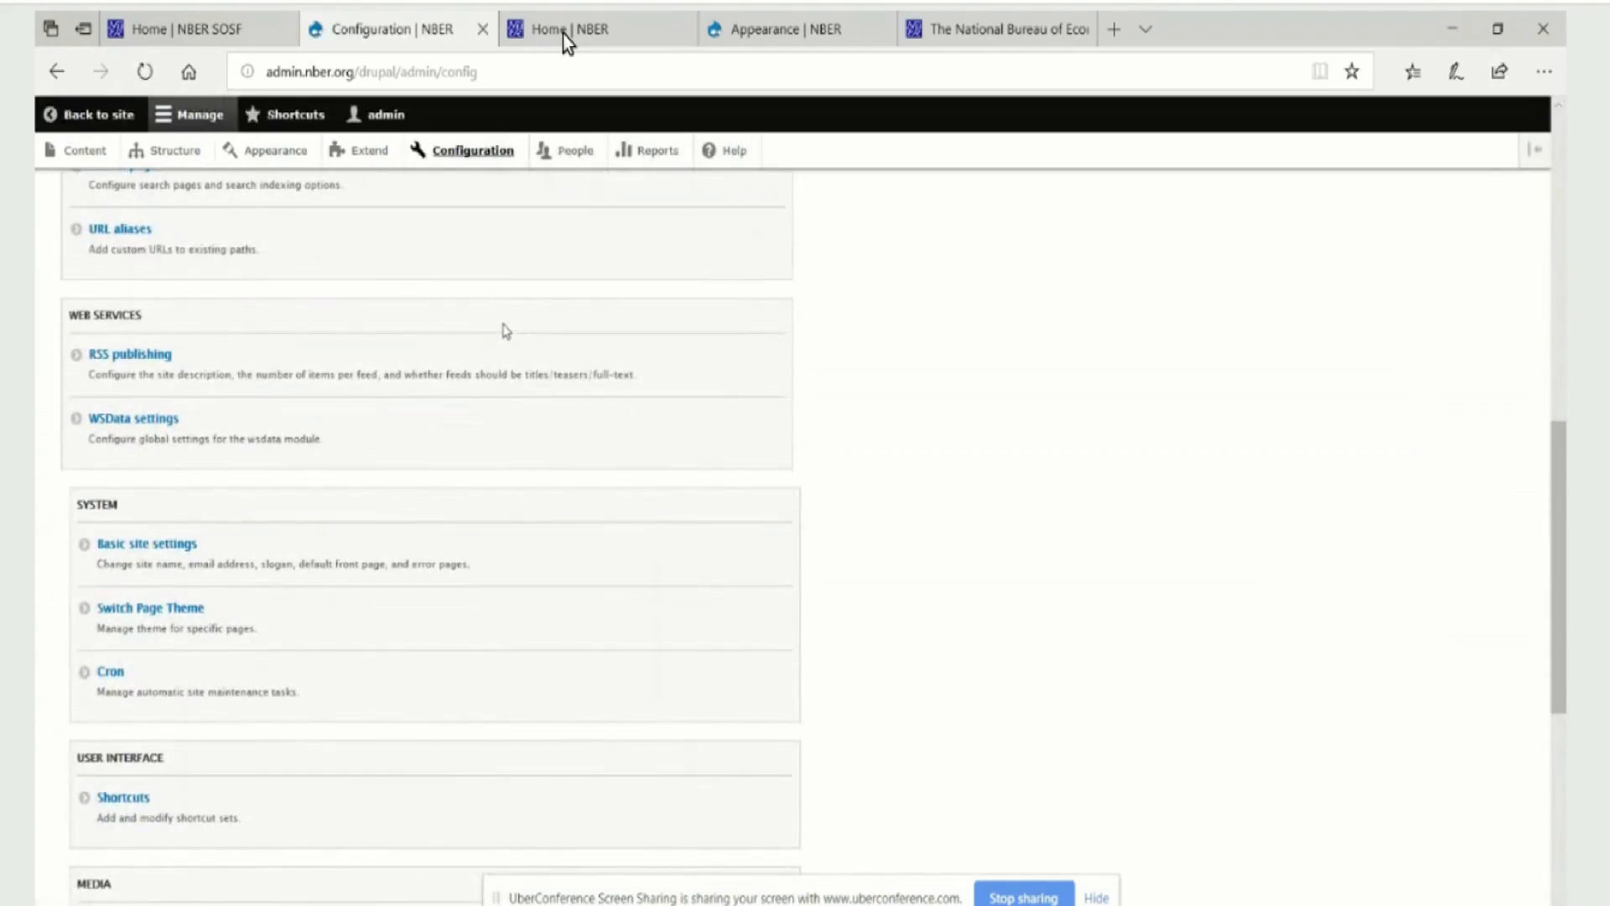
click(143, 611)
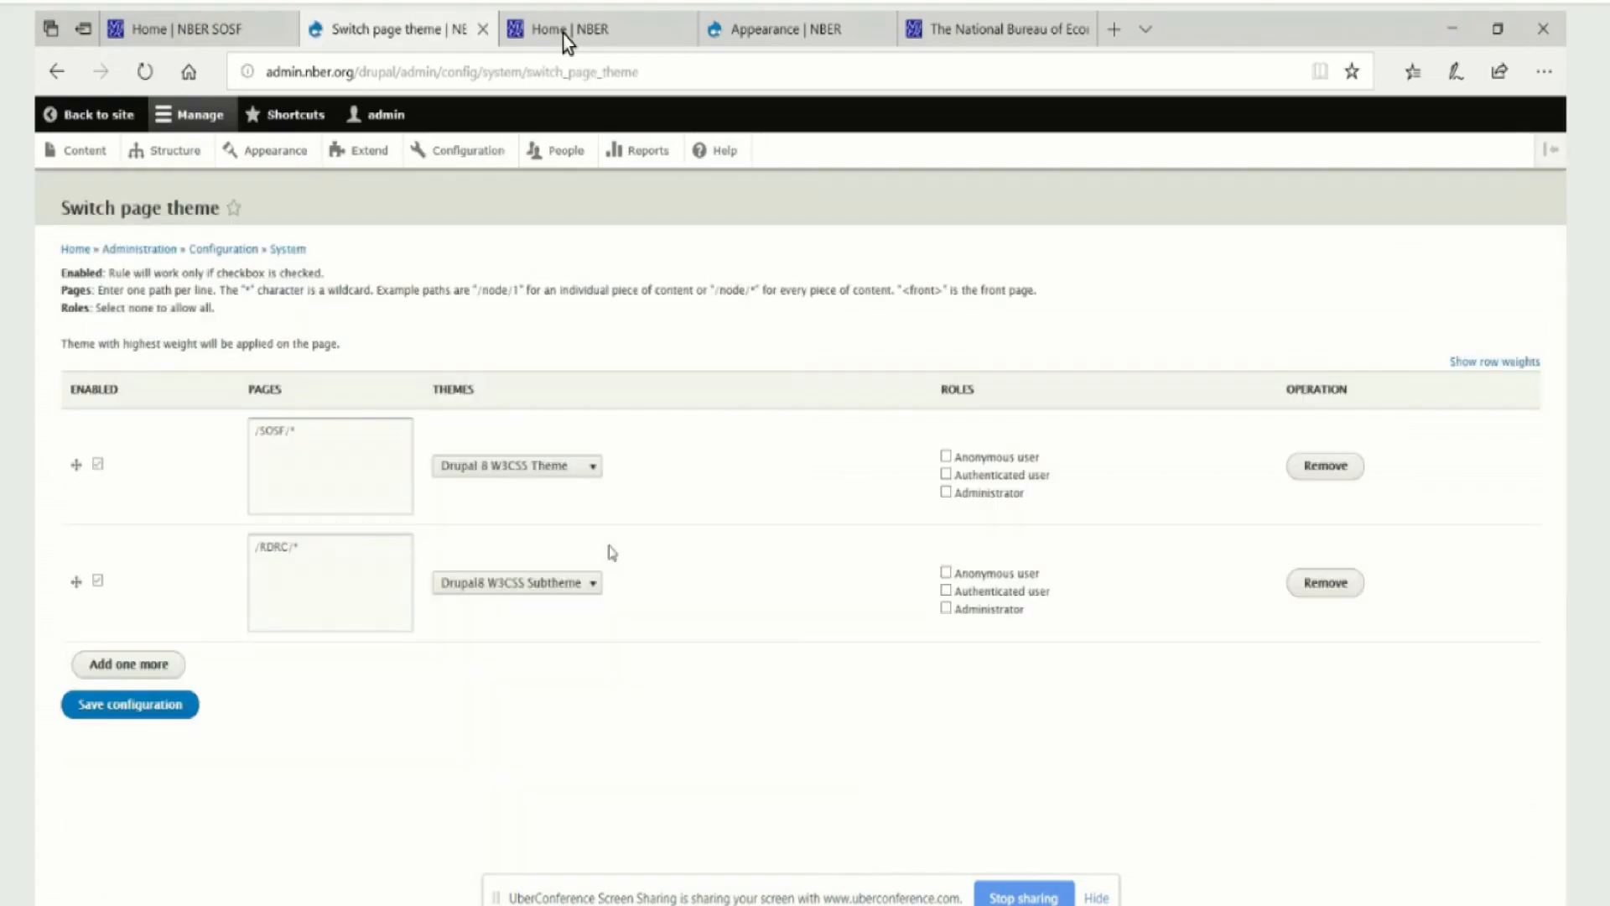
click(600, 591)
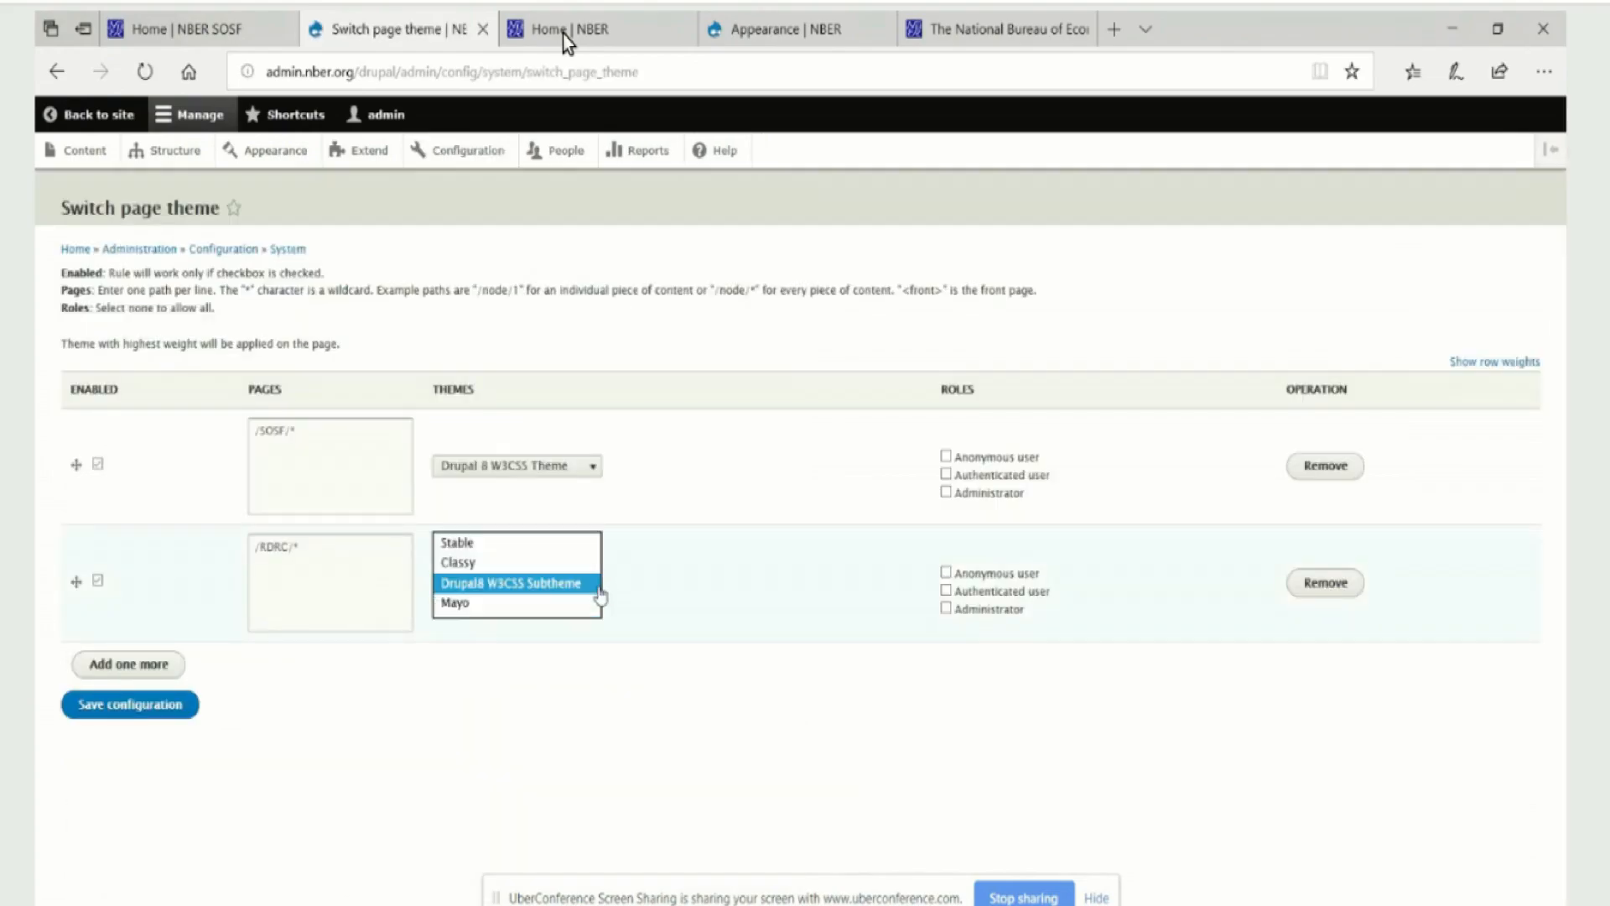
click(599, 591)
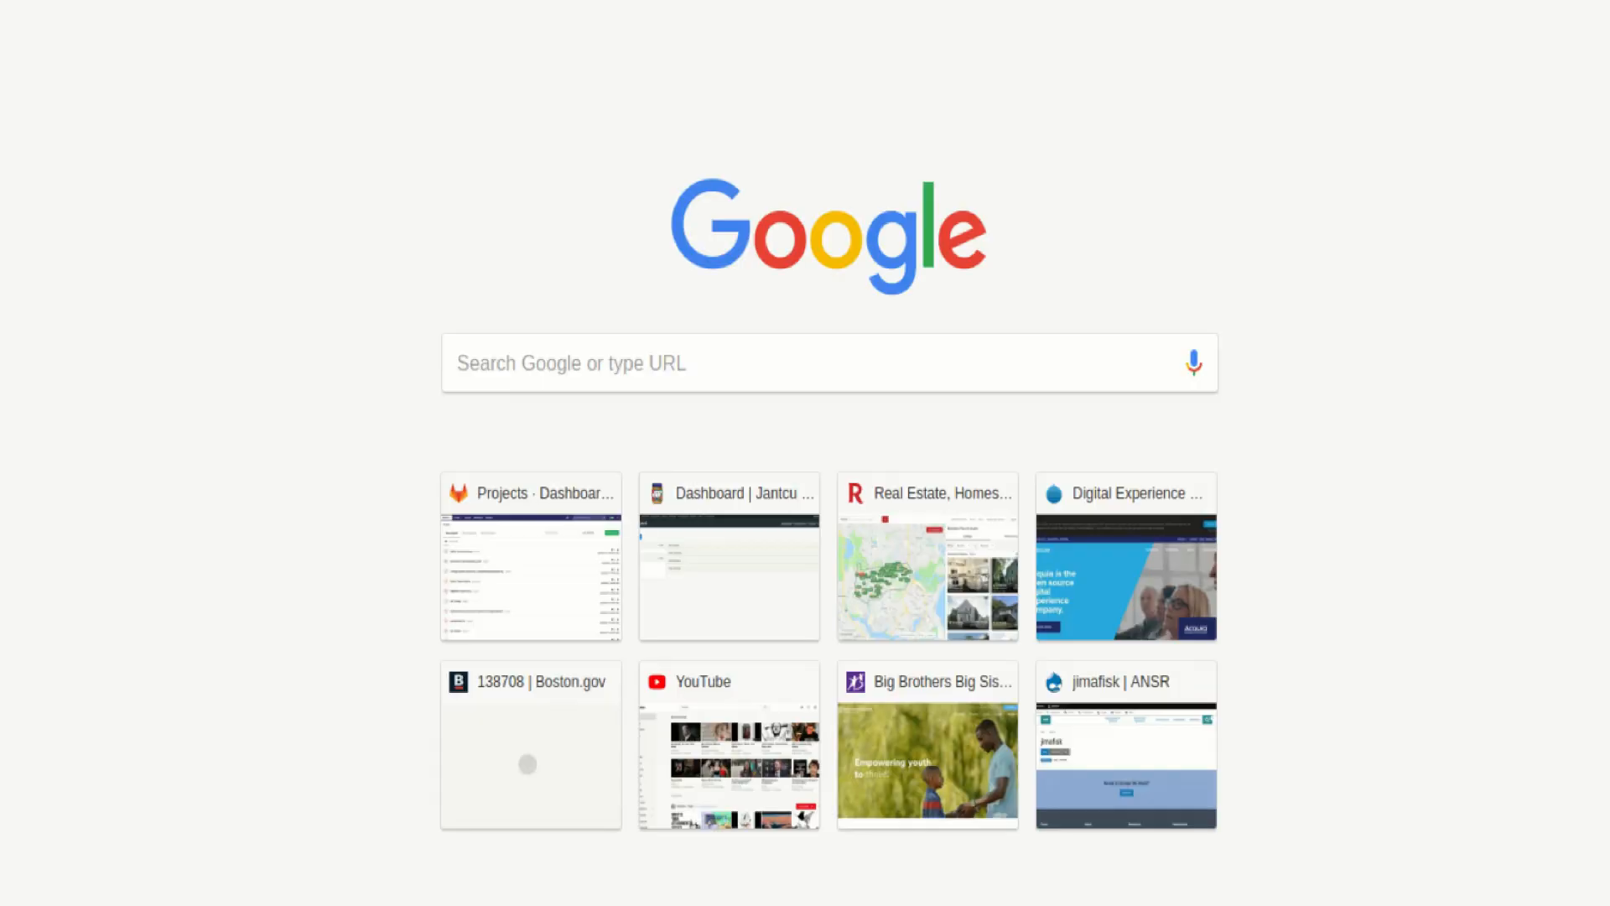
Search Google for "drupal w3css theme" and open the theme's Drupal.org project page to find its downloads
text(drupal)
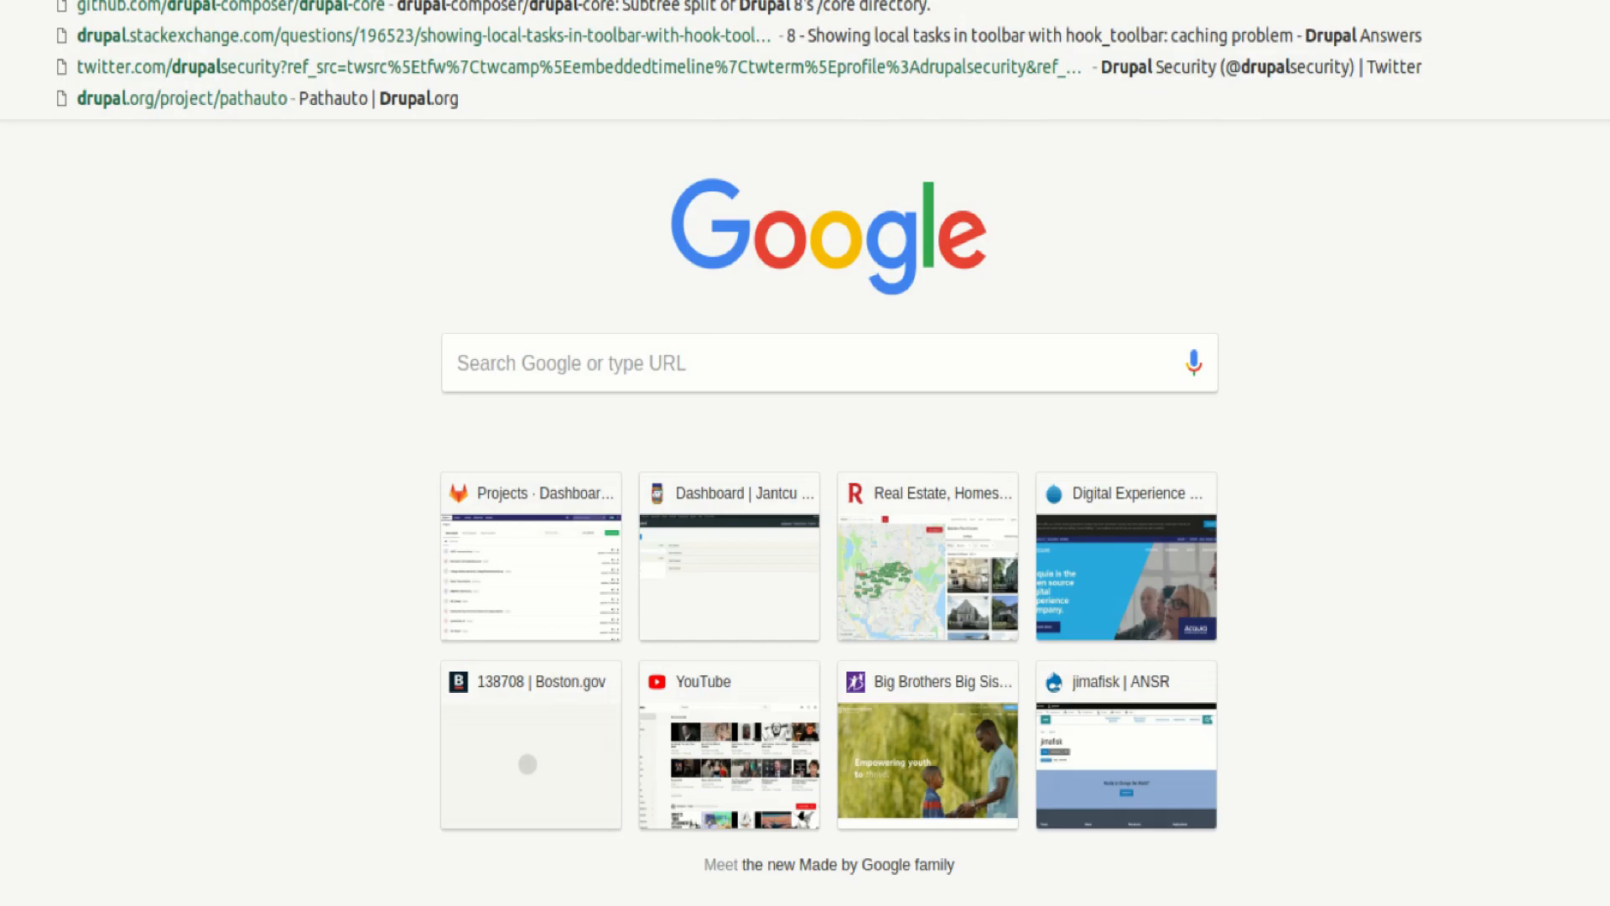
text( w3css theme)
key(Return)
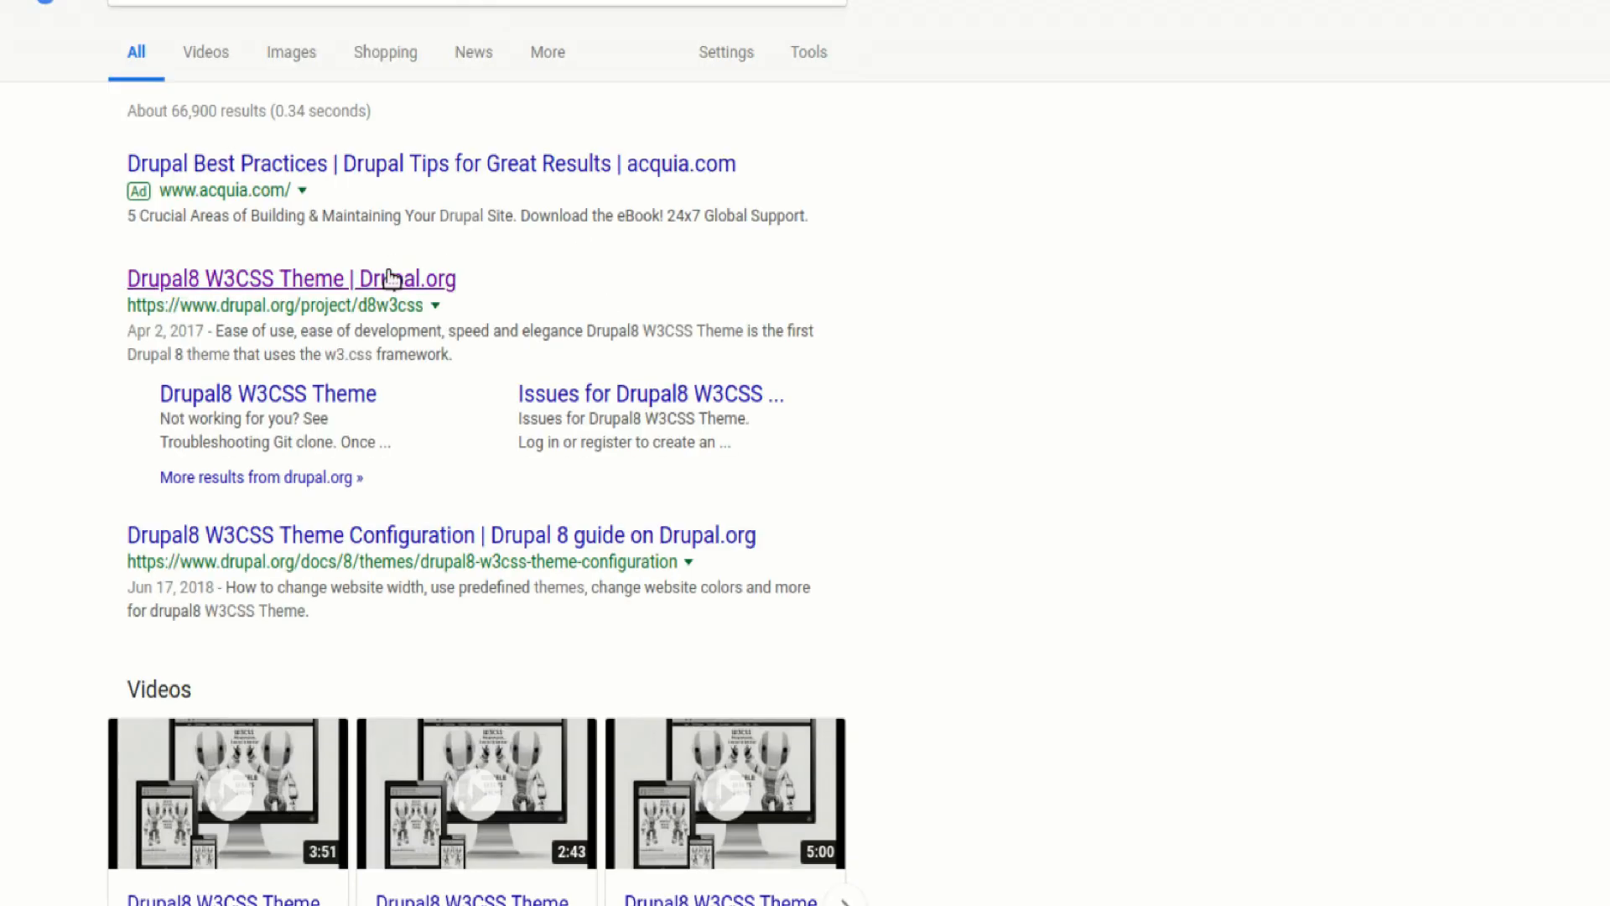
scroll(710, 309, down, 1)
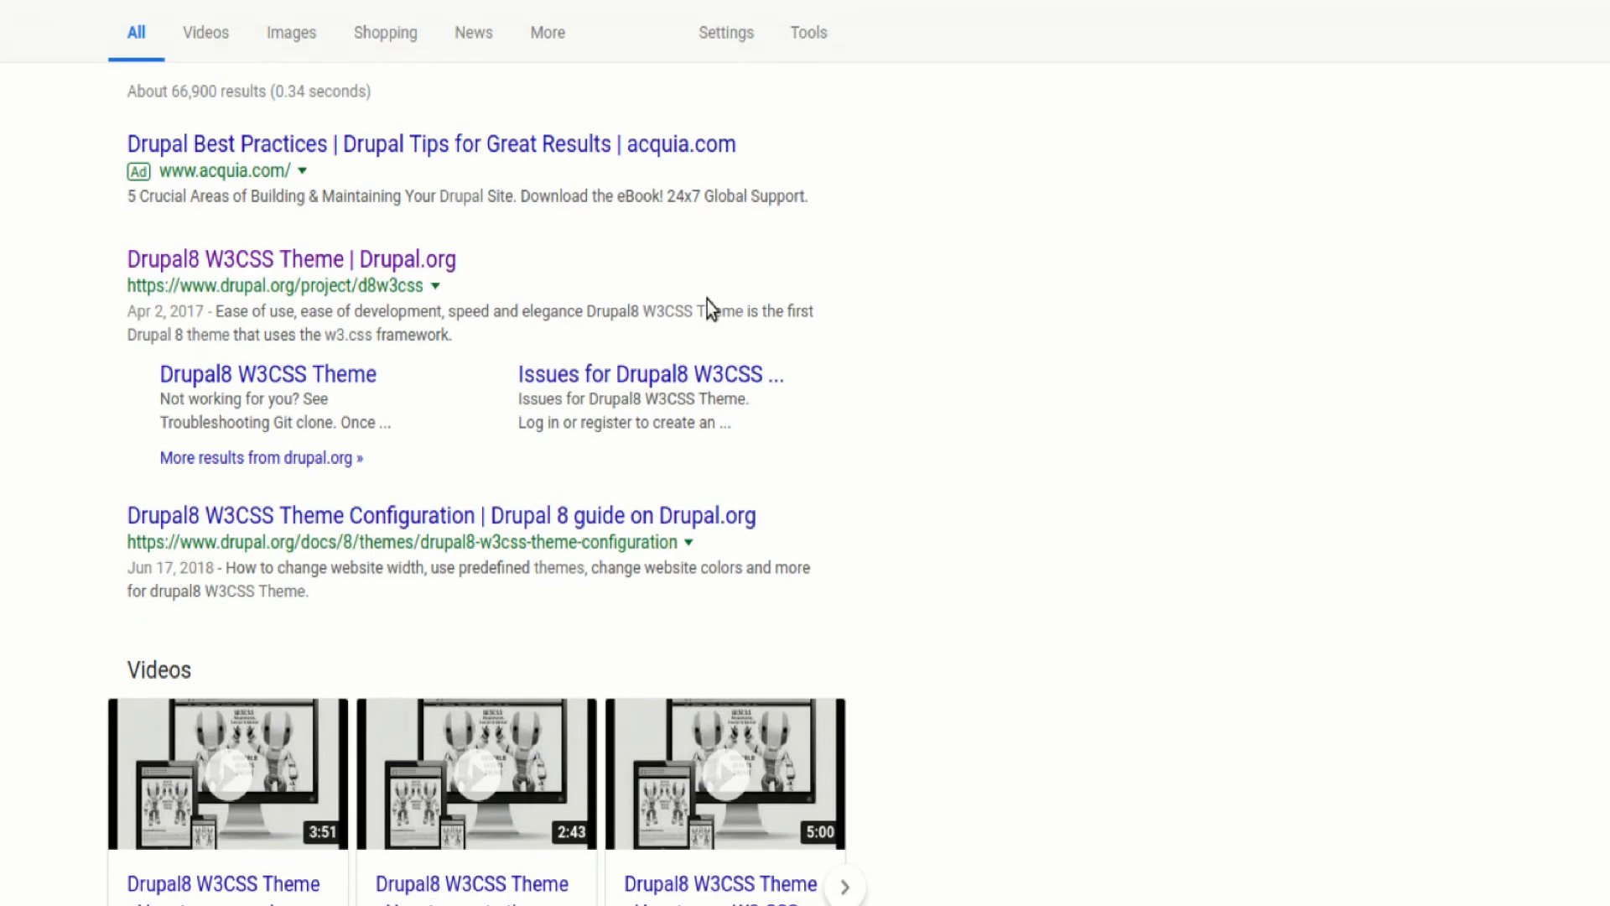
scroll(707, 300, down, 5)
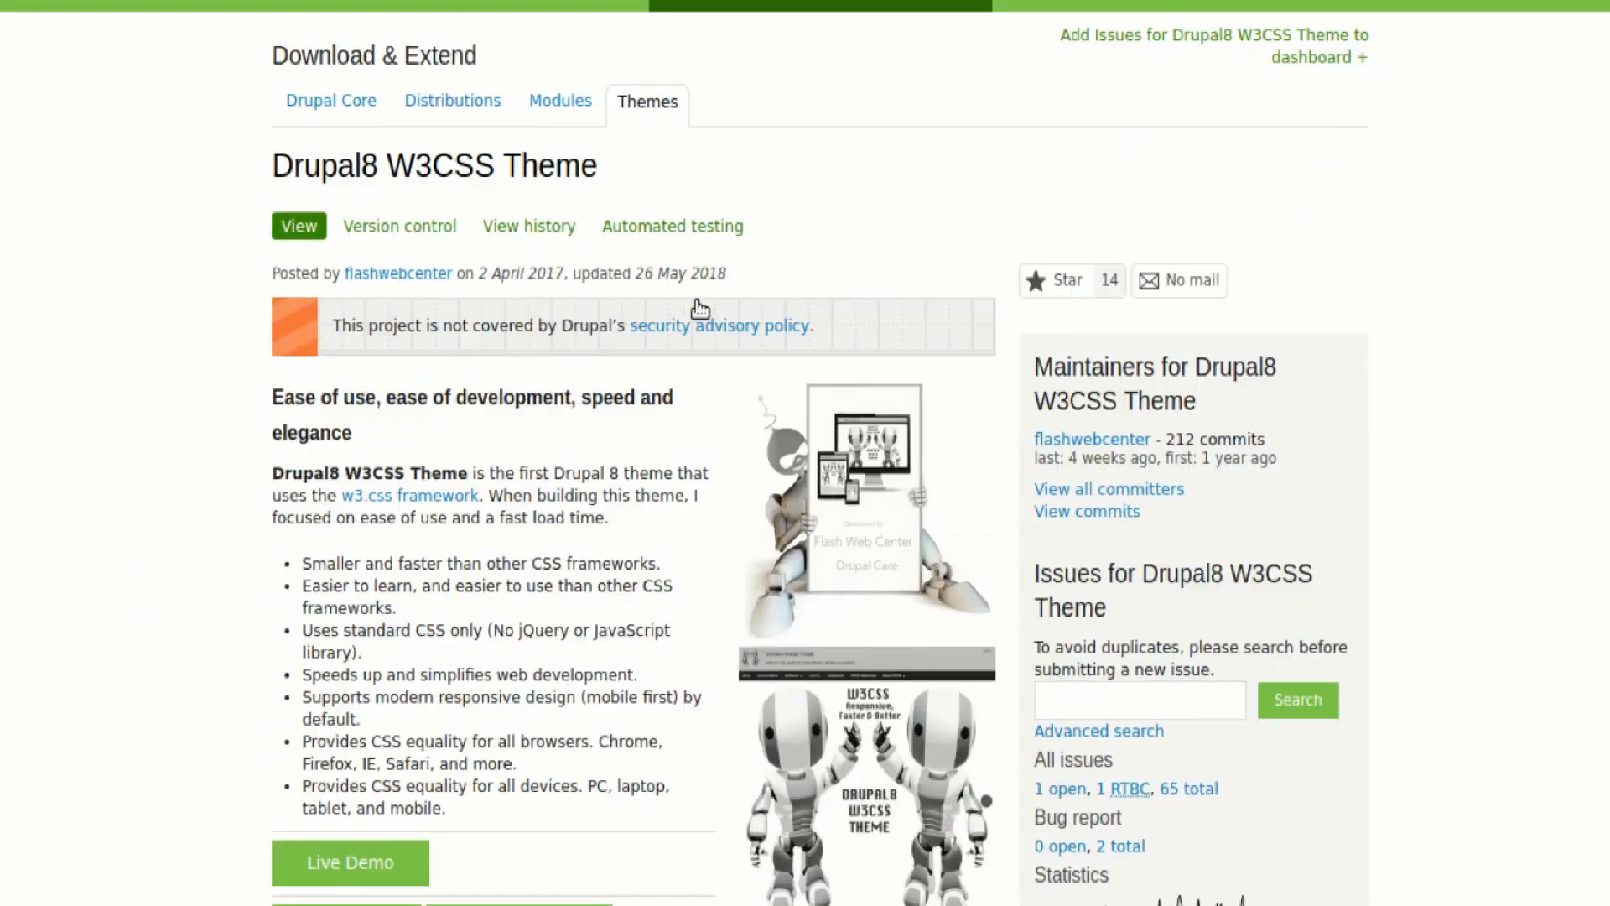
scroll(514, 455, up, 3)
scroll(514, 455, down, 20)
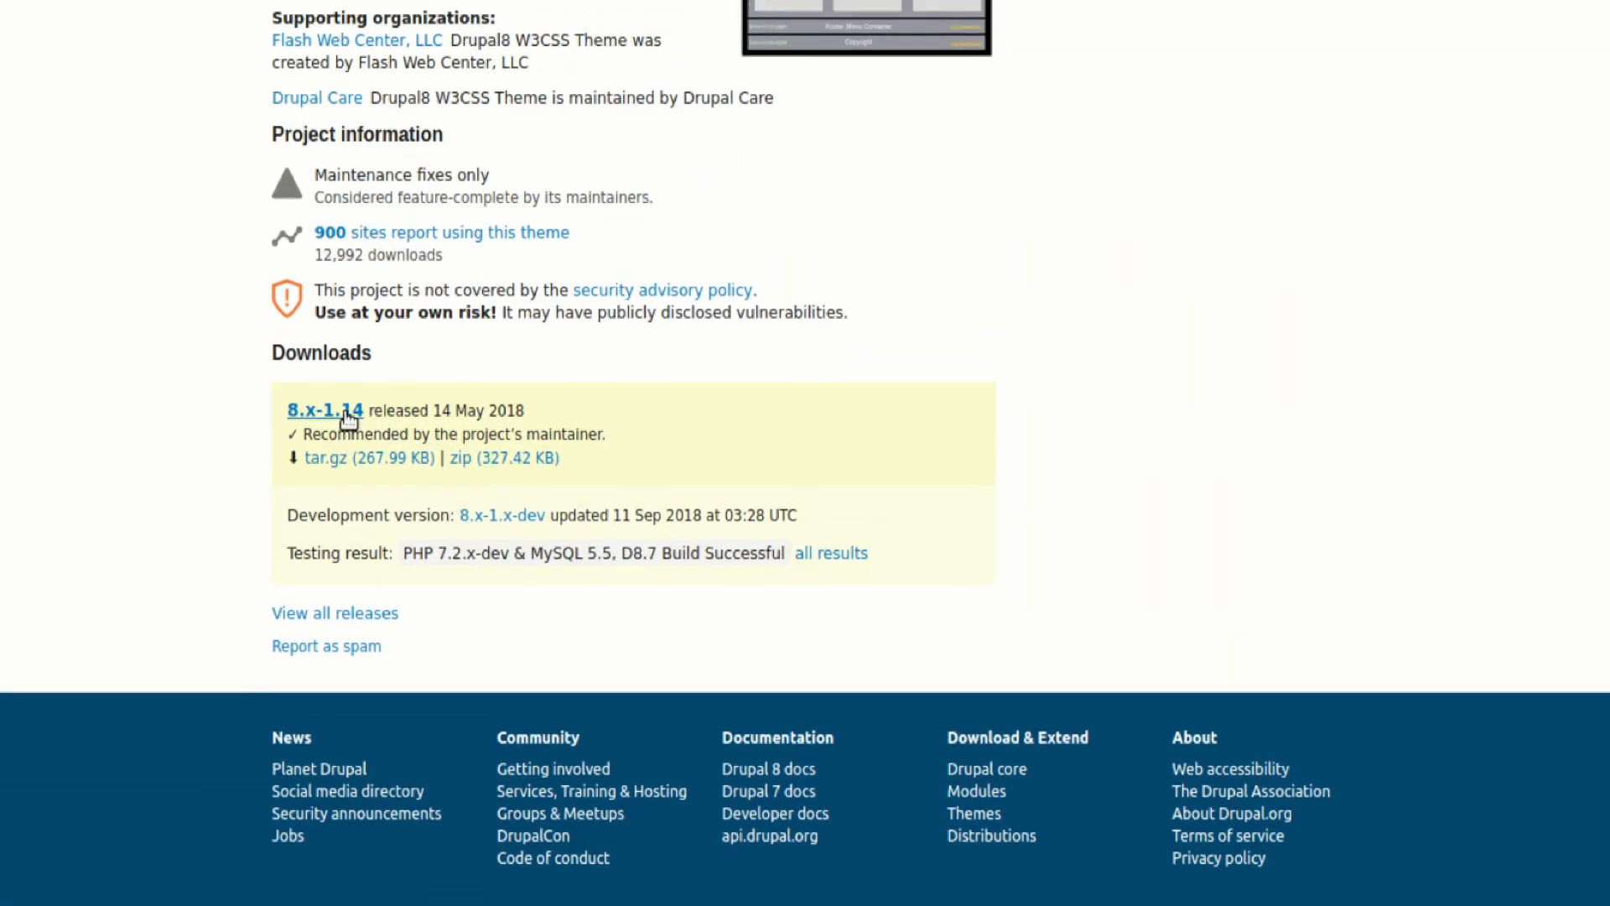
Download the 8.x-1.14 tar.gz release and open d8w3css > drupal8_w3css_subtheme inside the archive
click(359, 461)
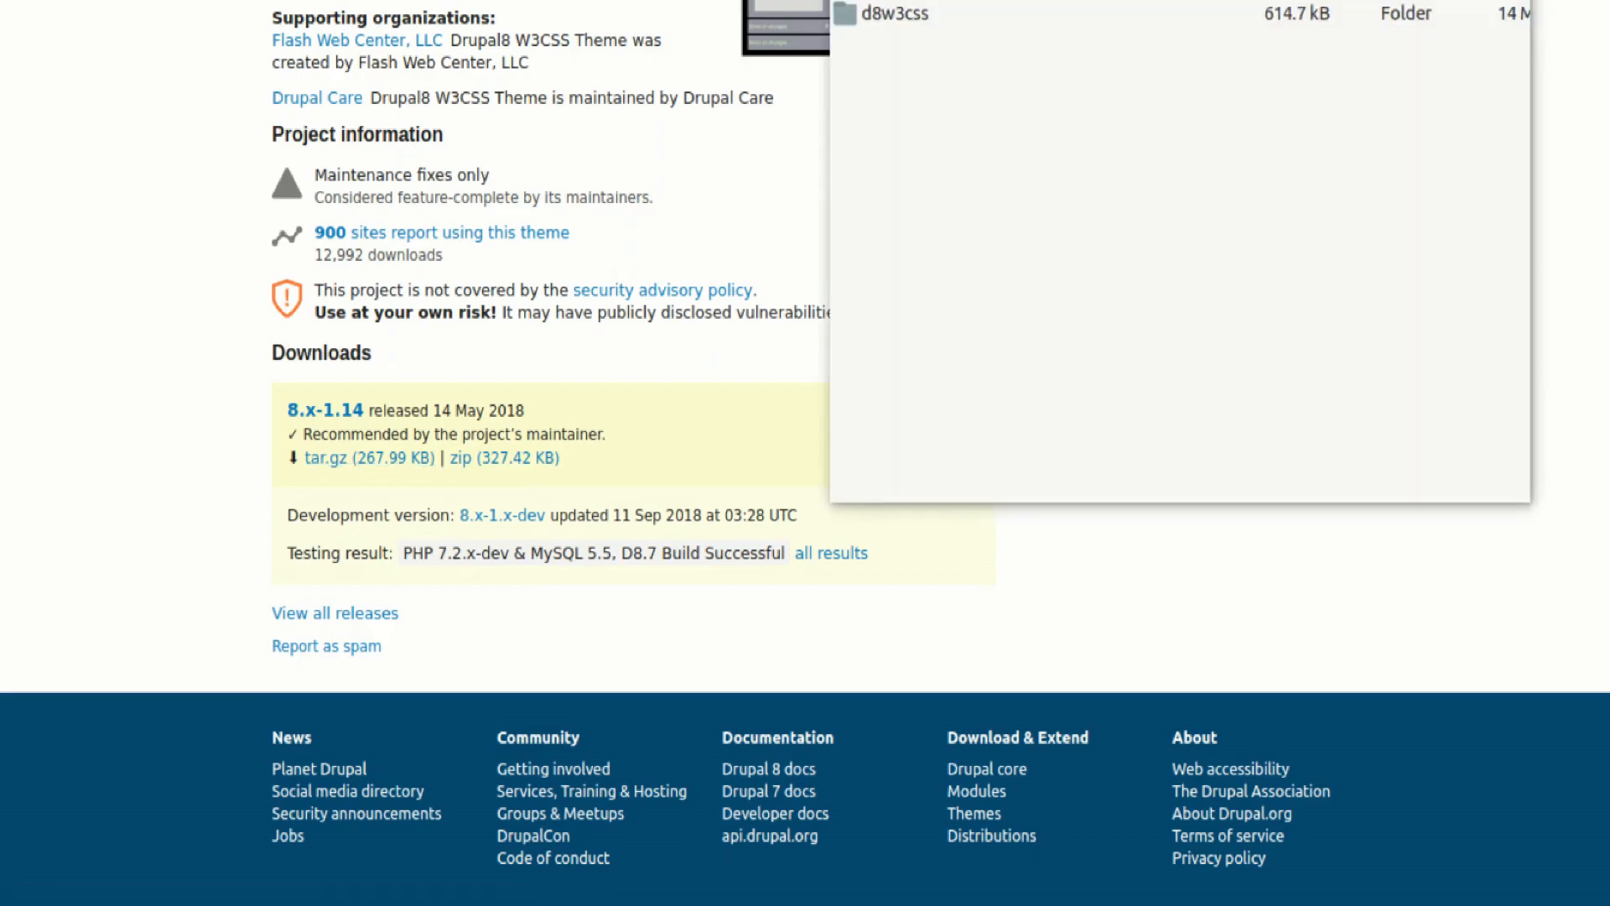
double_click(941, 22)
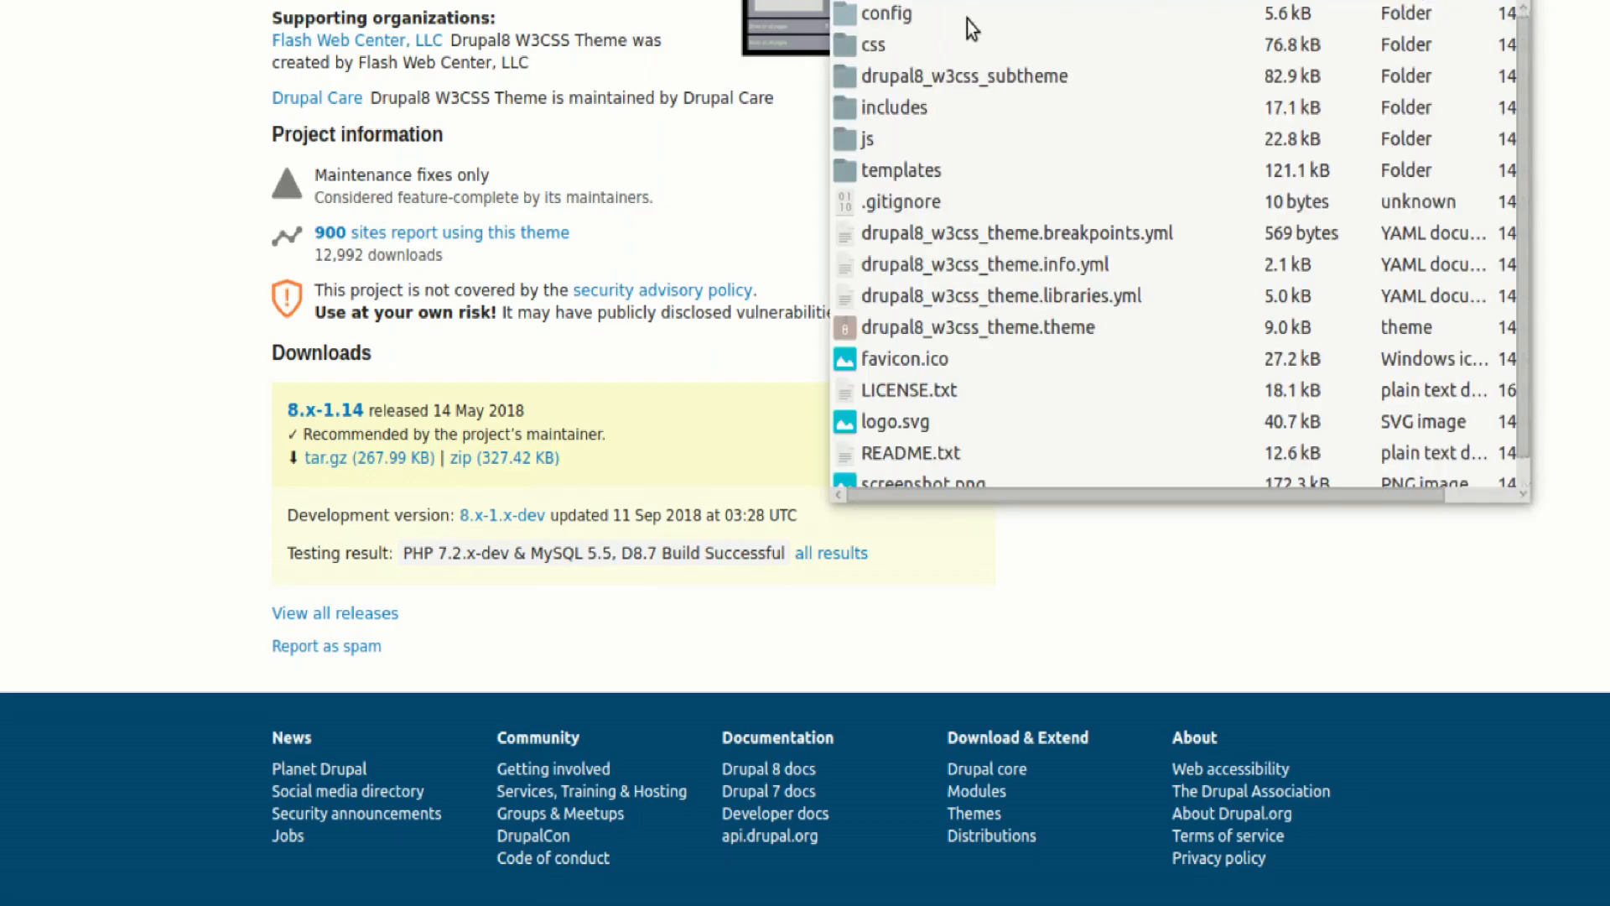
click(1017, 72)
double_click(1016, 72)
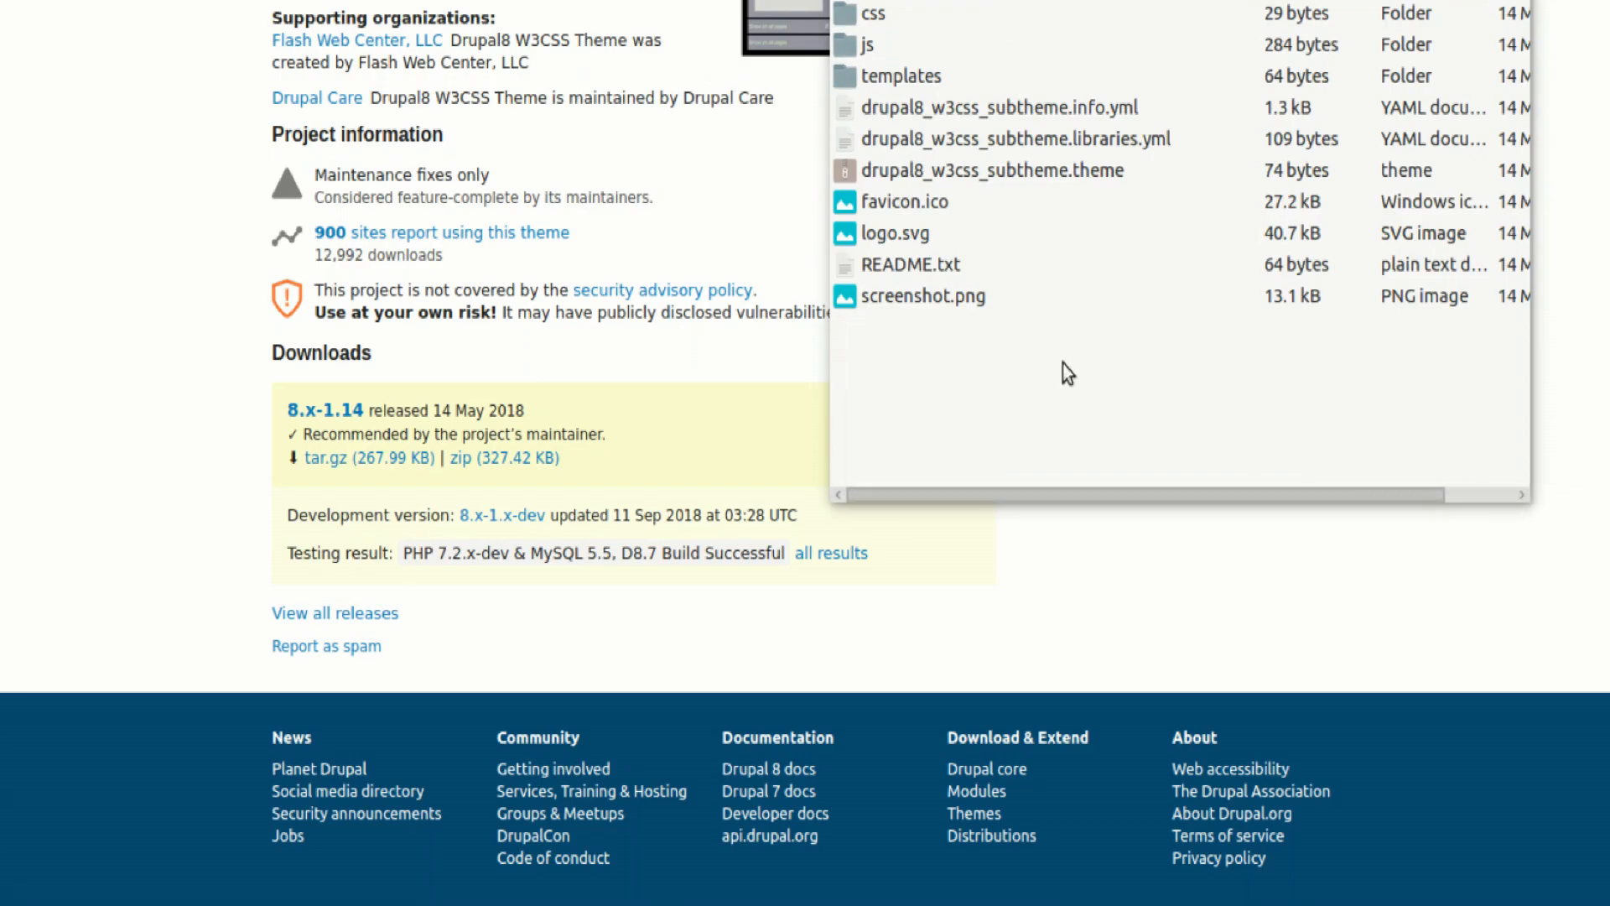
Enlarge the archive window and compare the contents of the d8w3css folder with its drupal8_w3css_subtheme folder
drag(1395, 500, 1376, 783)
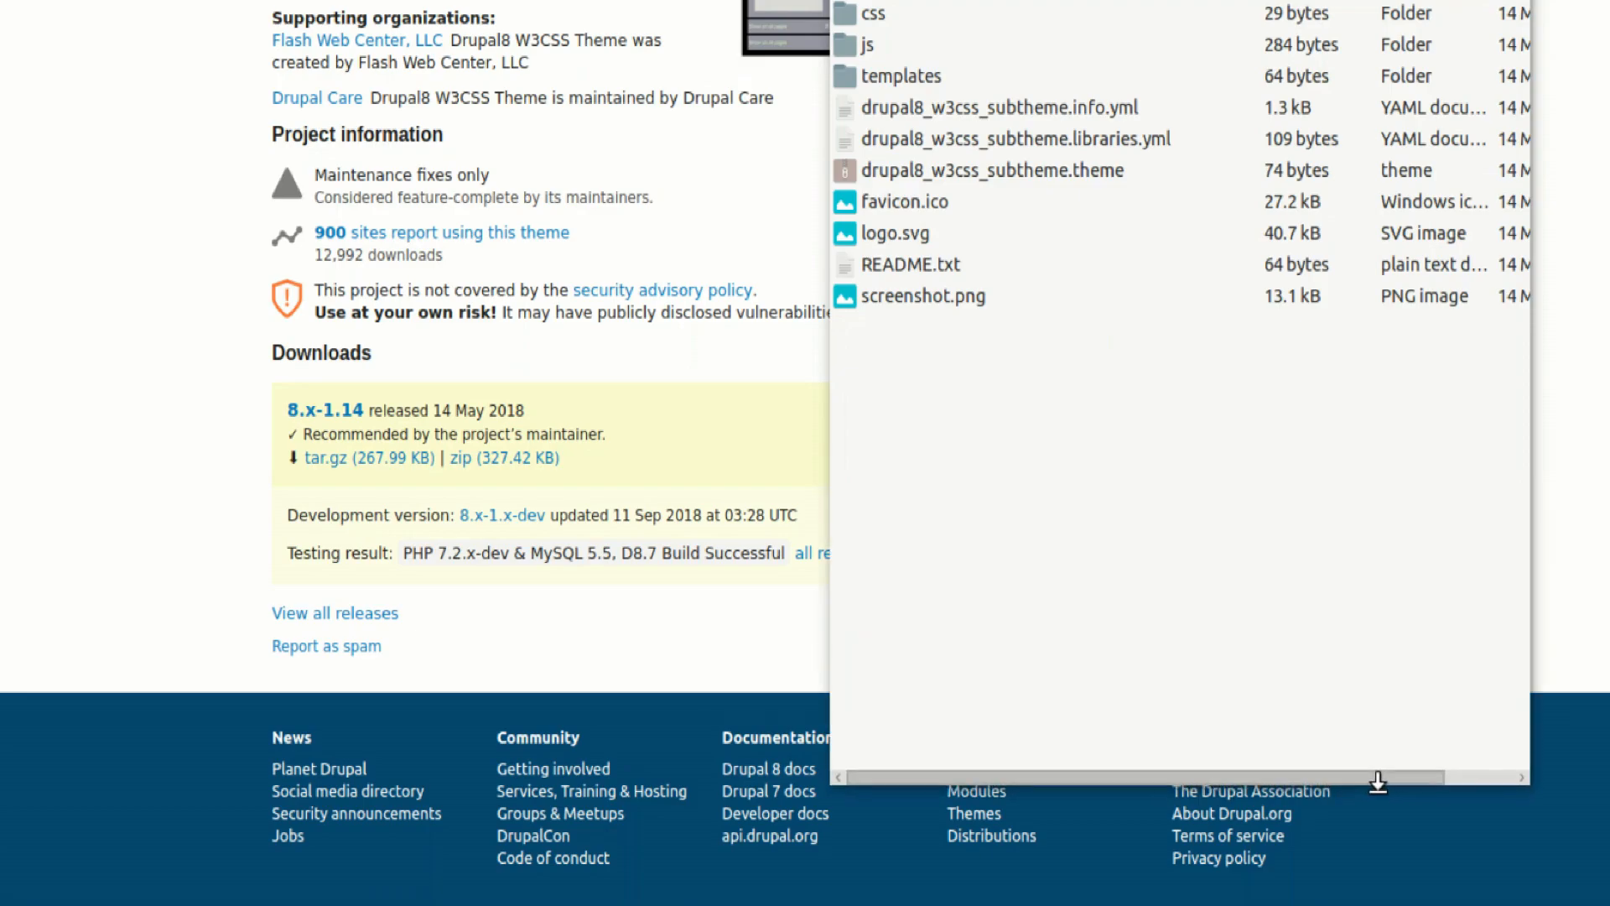
drag(1527, 496, 1609, 495)
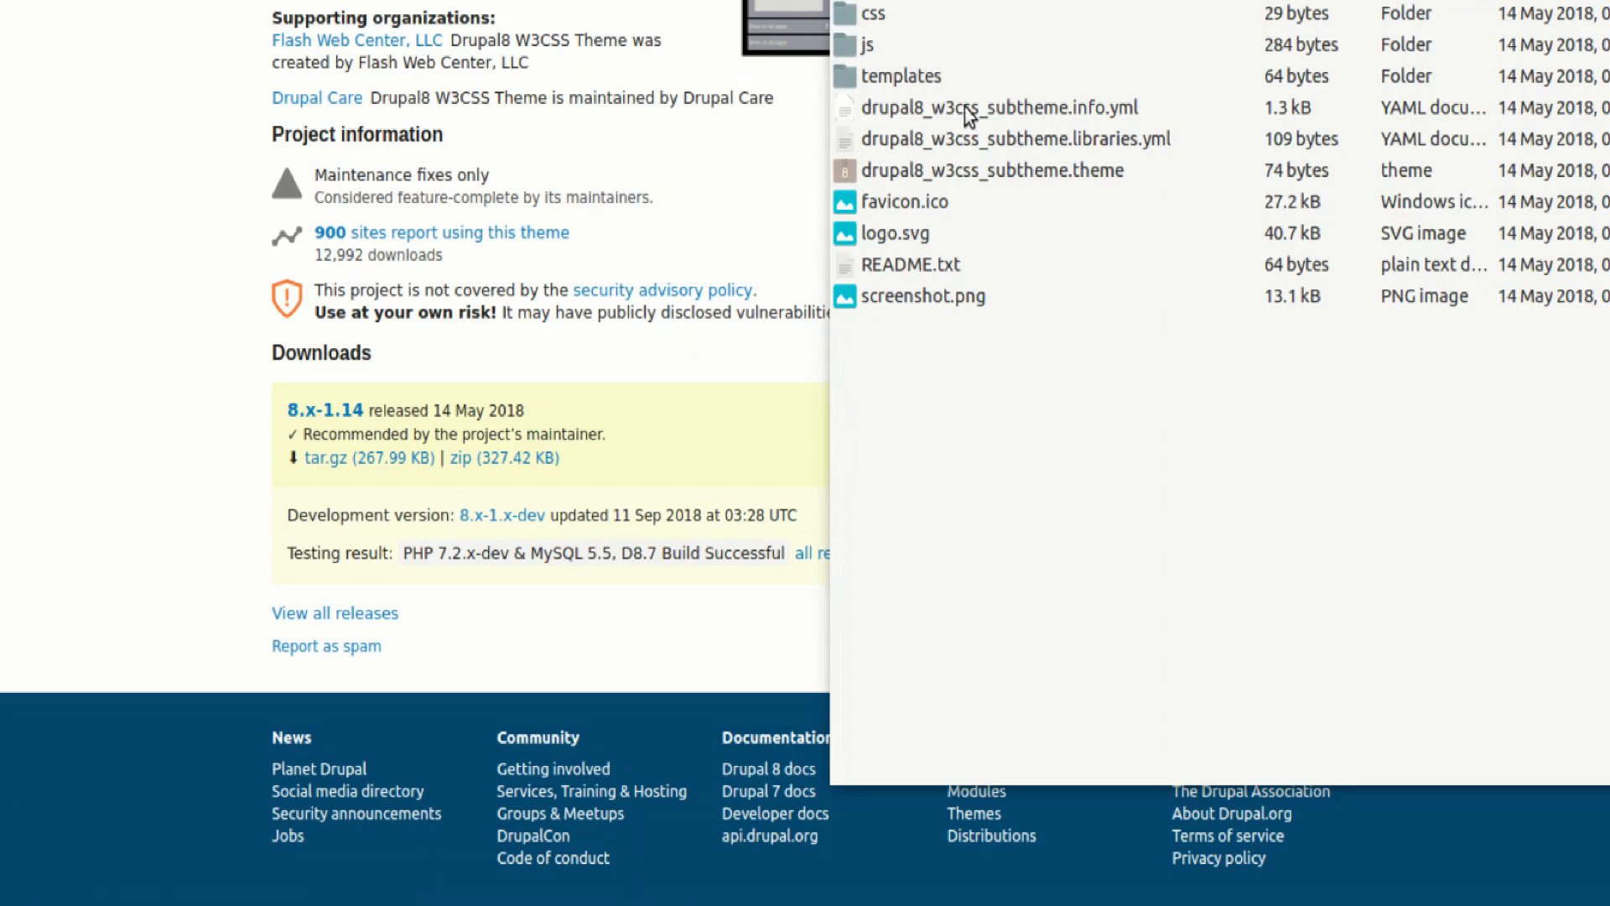
key(alt+Left)
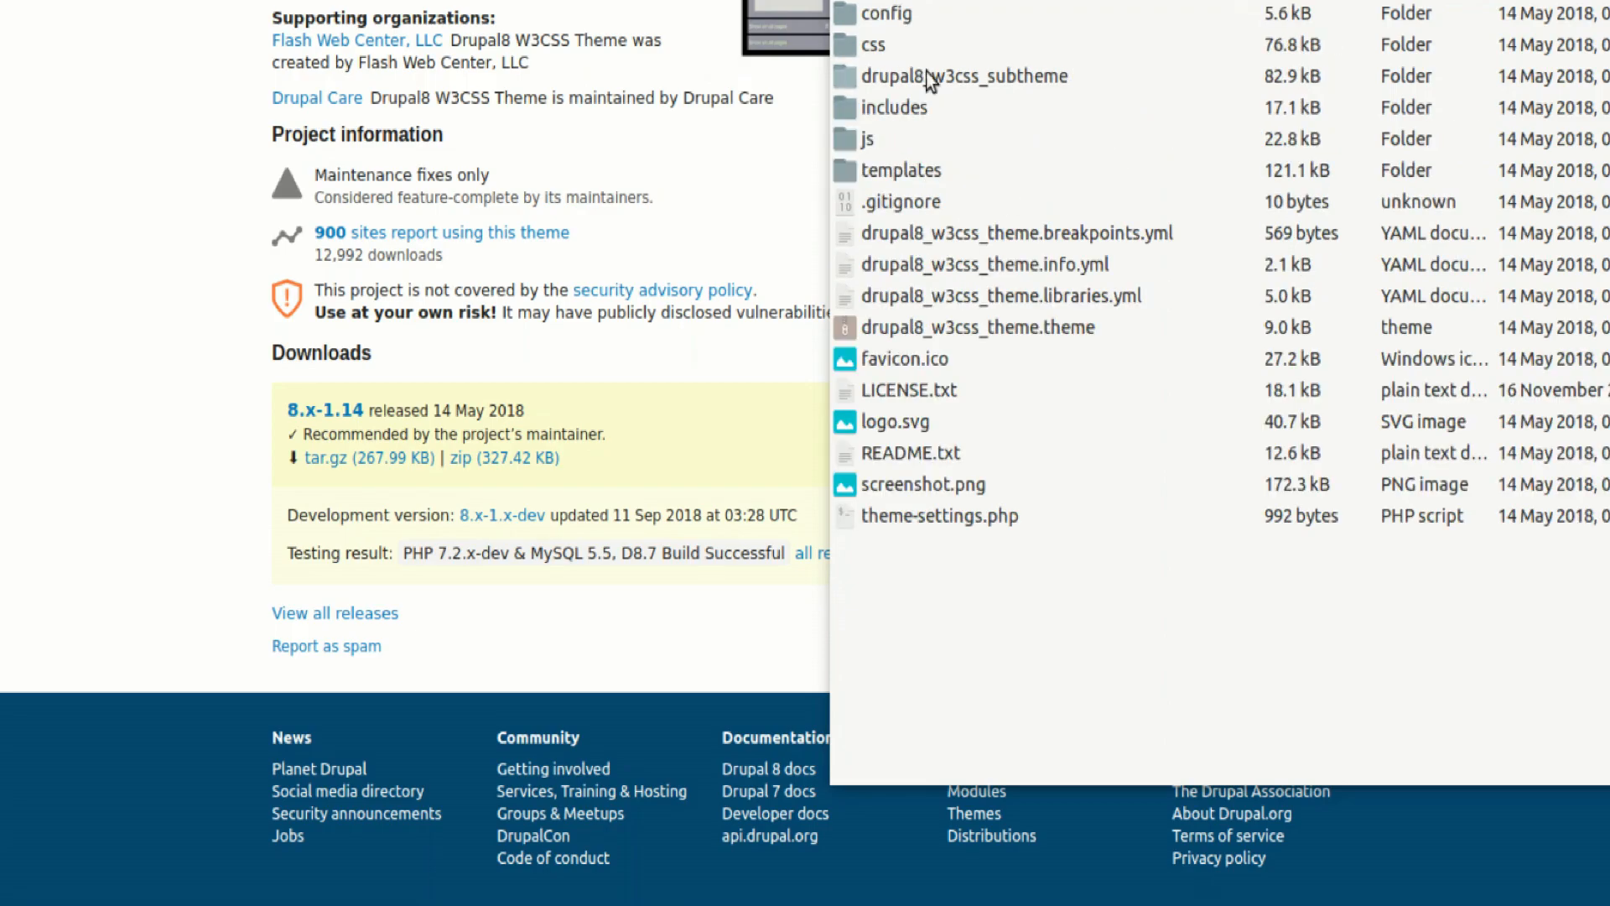
click(966, 72)
double_click(966, 72)
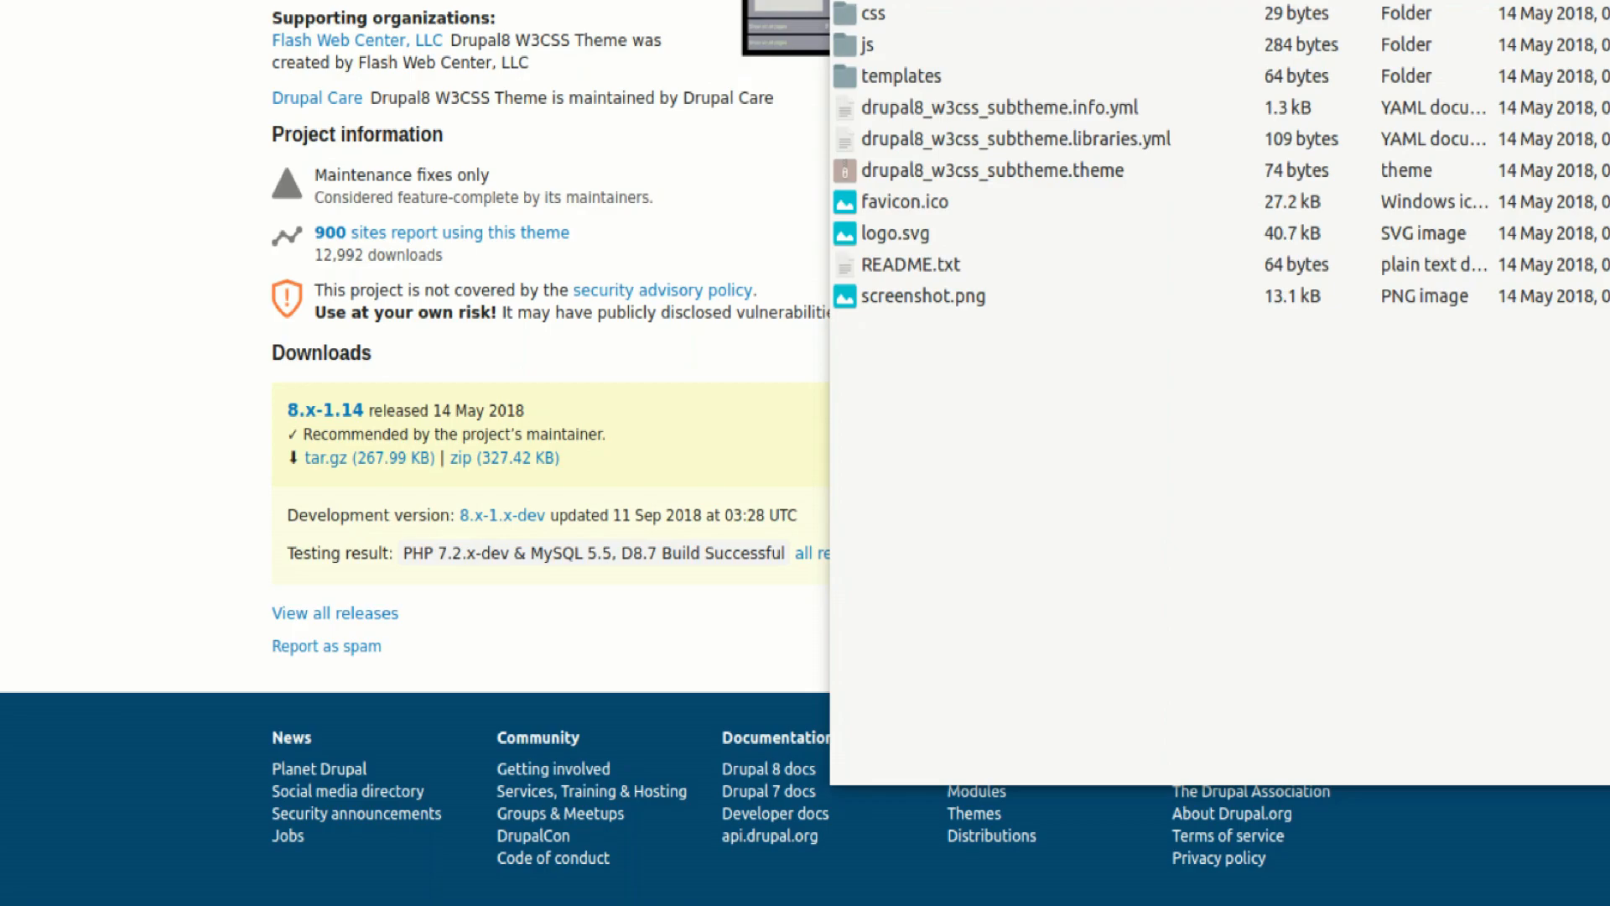
key(alt+Left)
Switch to File Explorer, go up to themes, inspect d8w3css > custom > sosf, and return to d8w3css
click(551, 99)
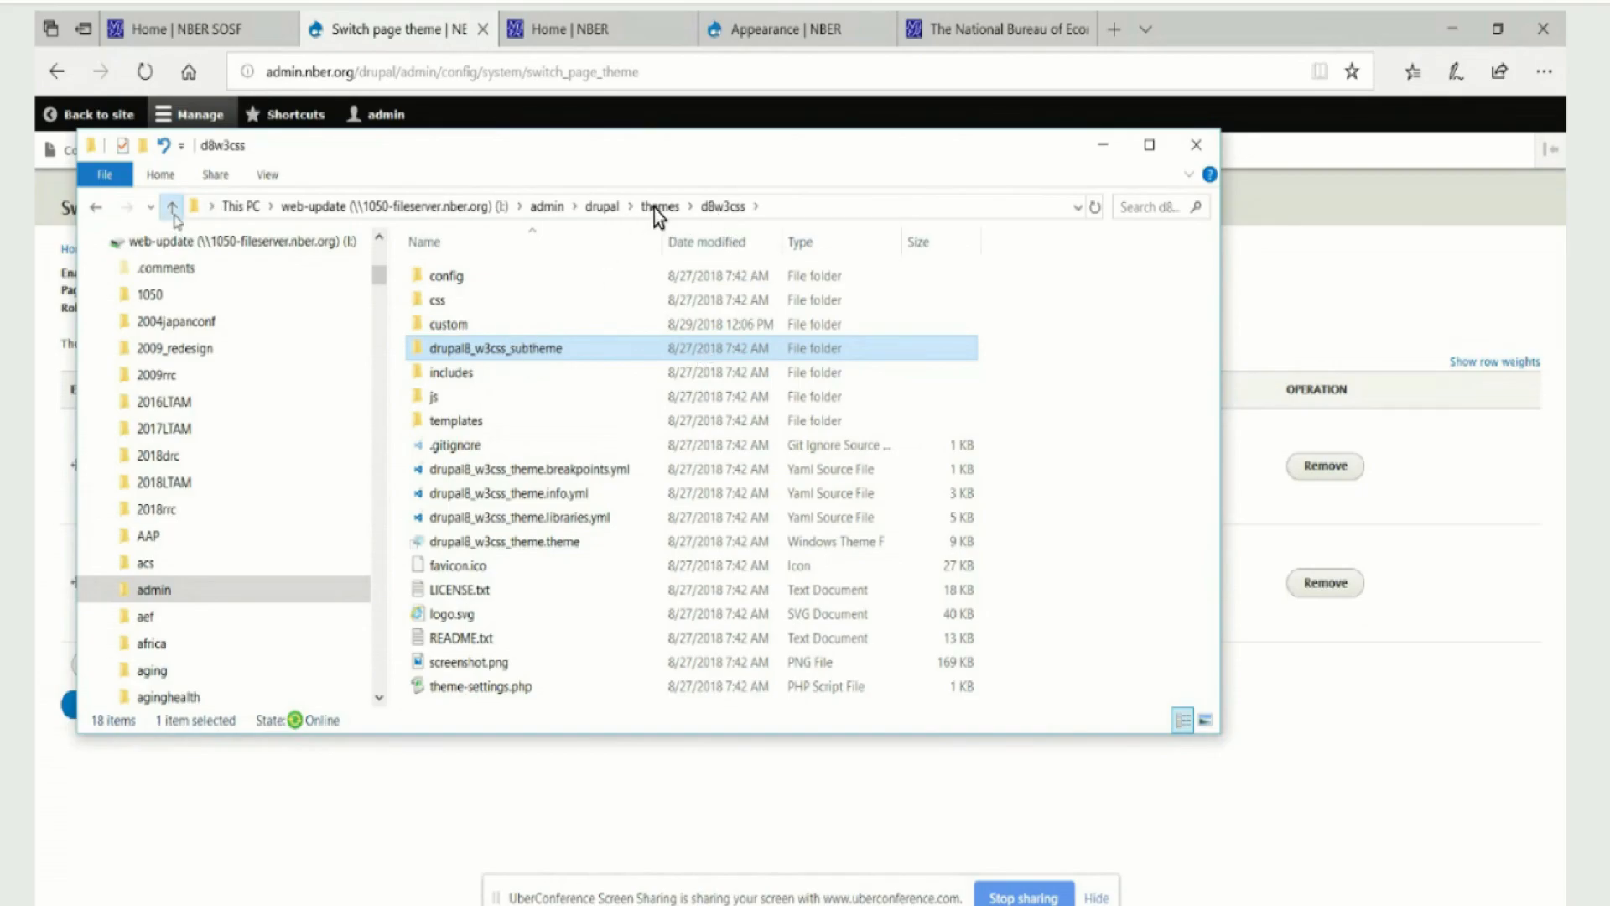
click(172, 209)
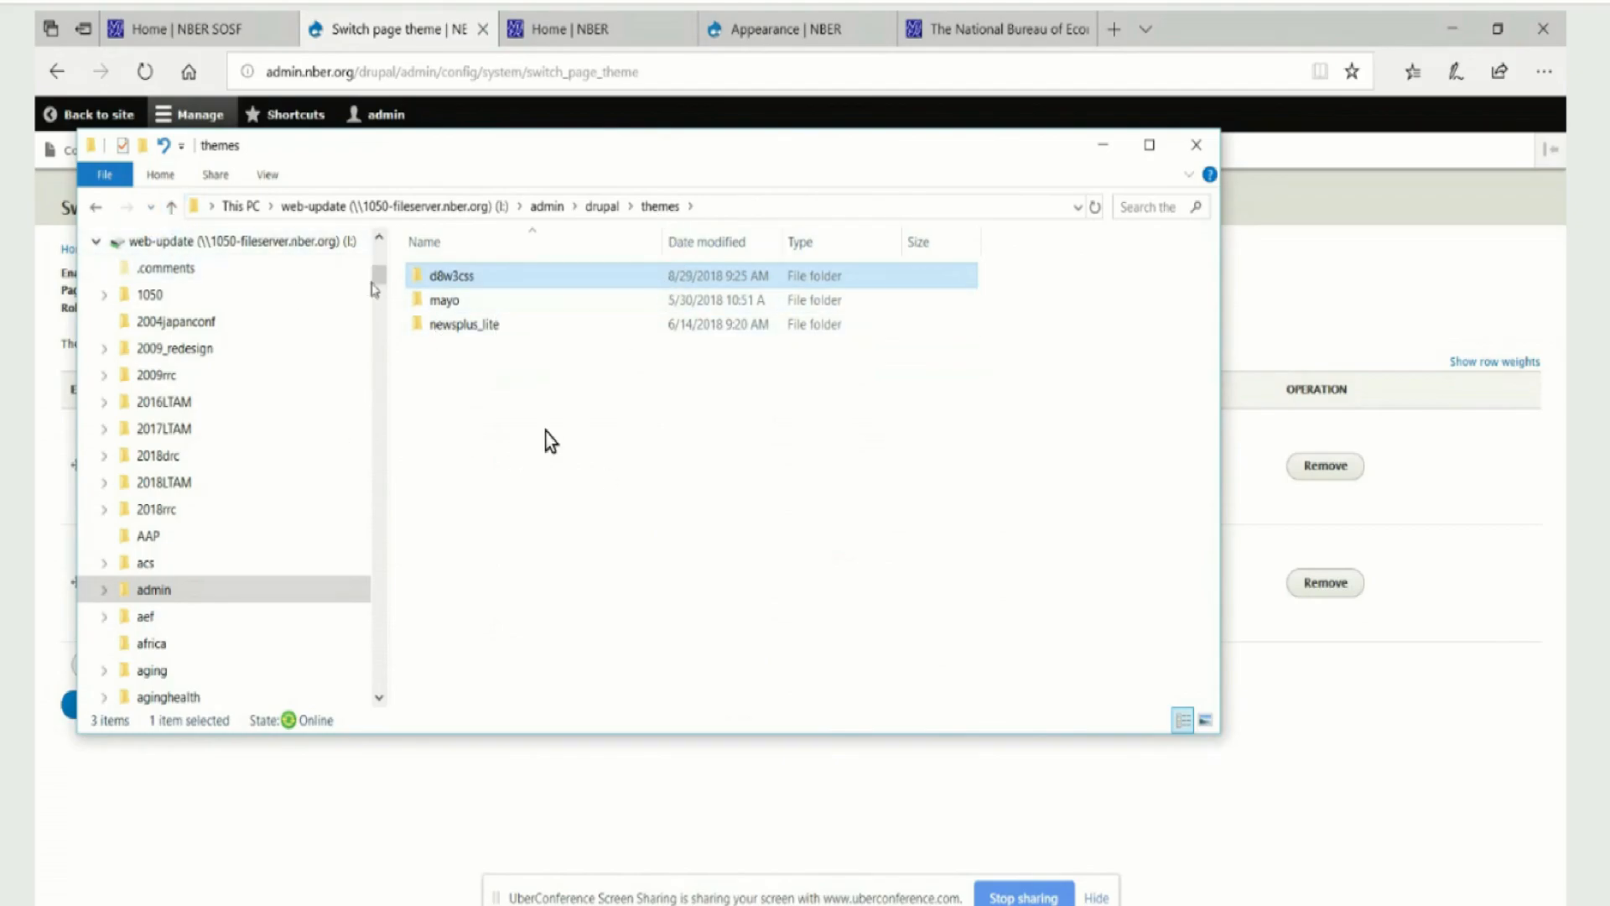
double_click(447, 282)
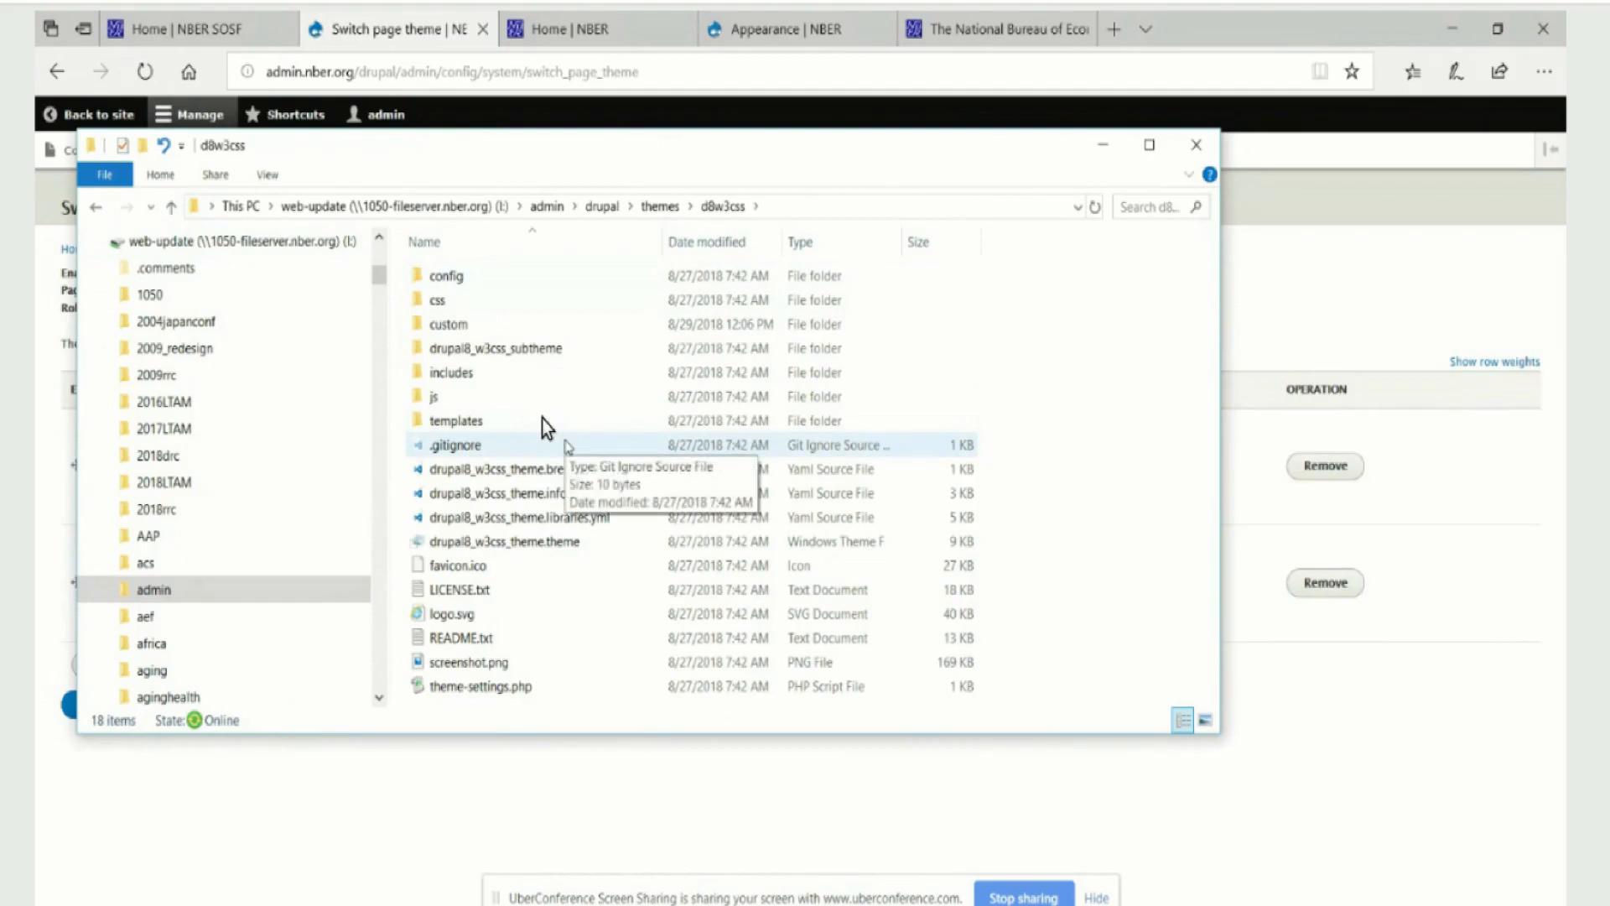
double_click(489, 323)
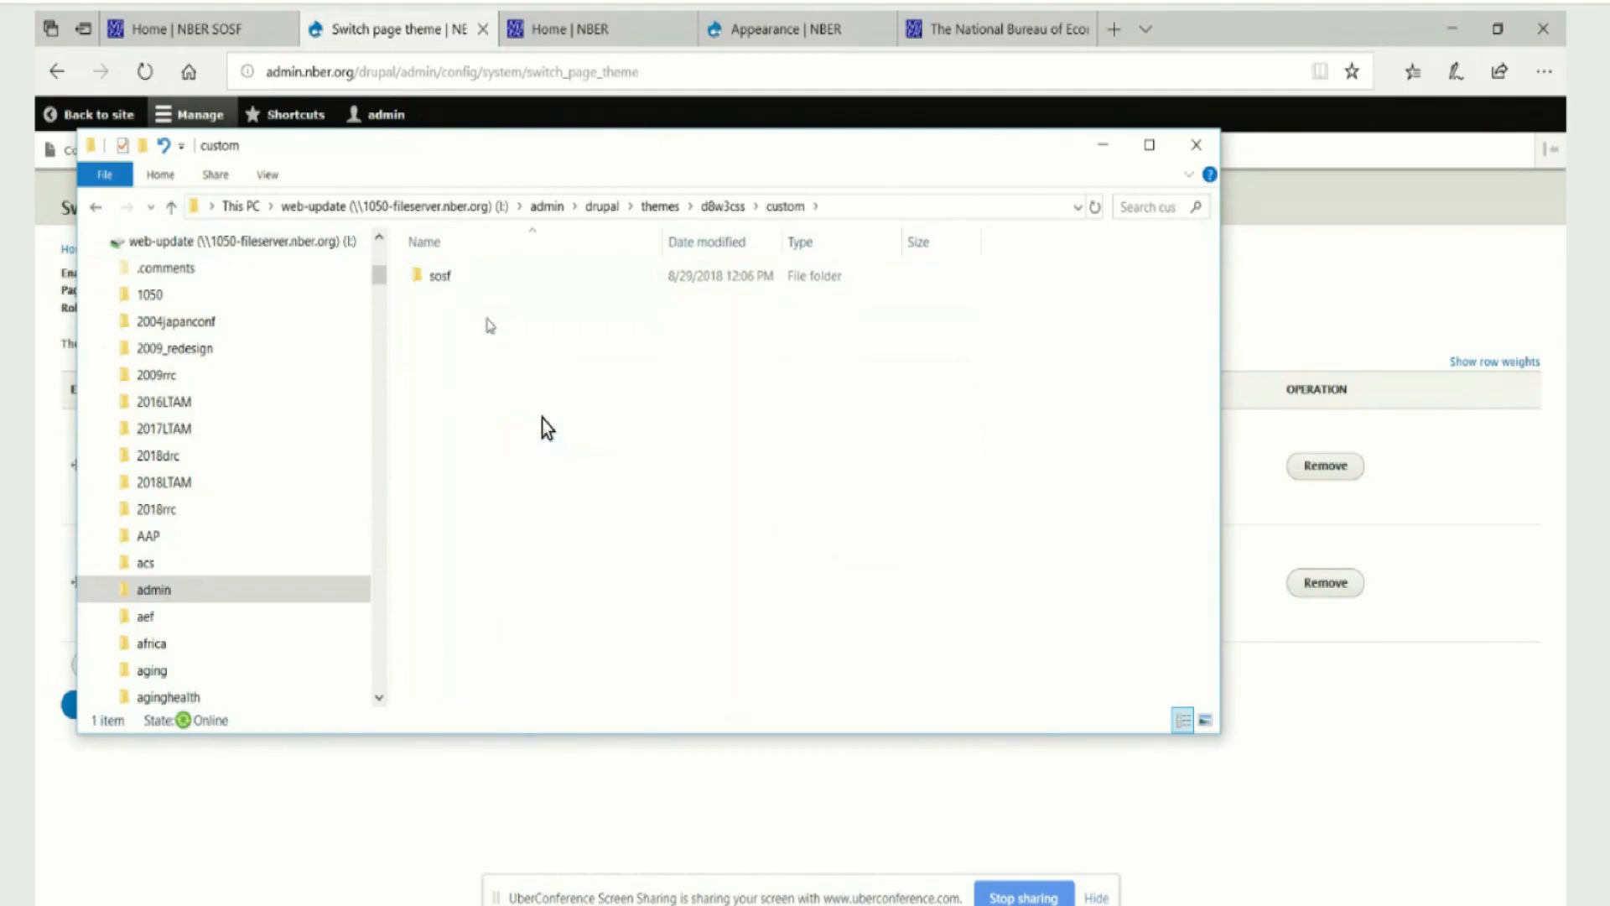
double_click(457, 278)
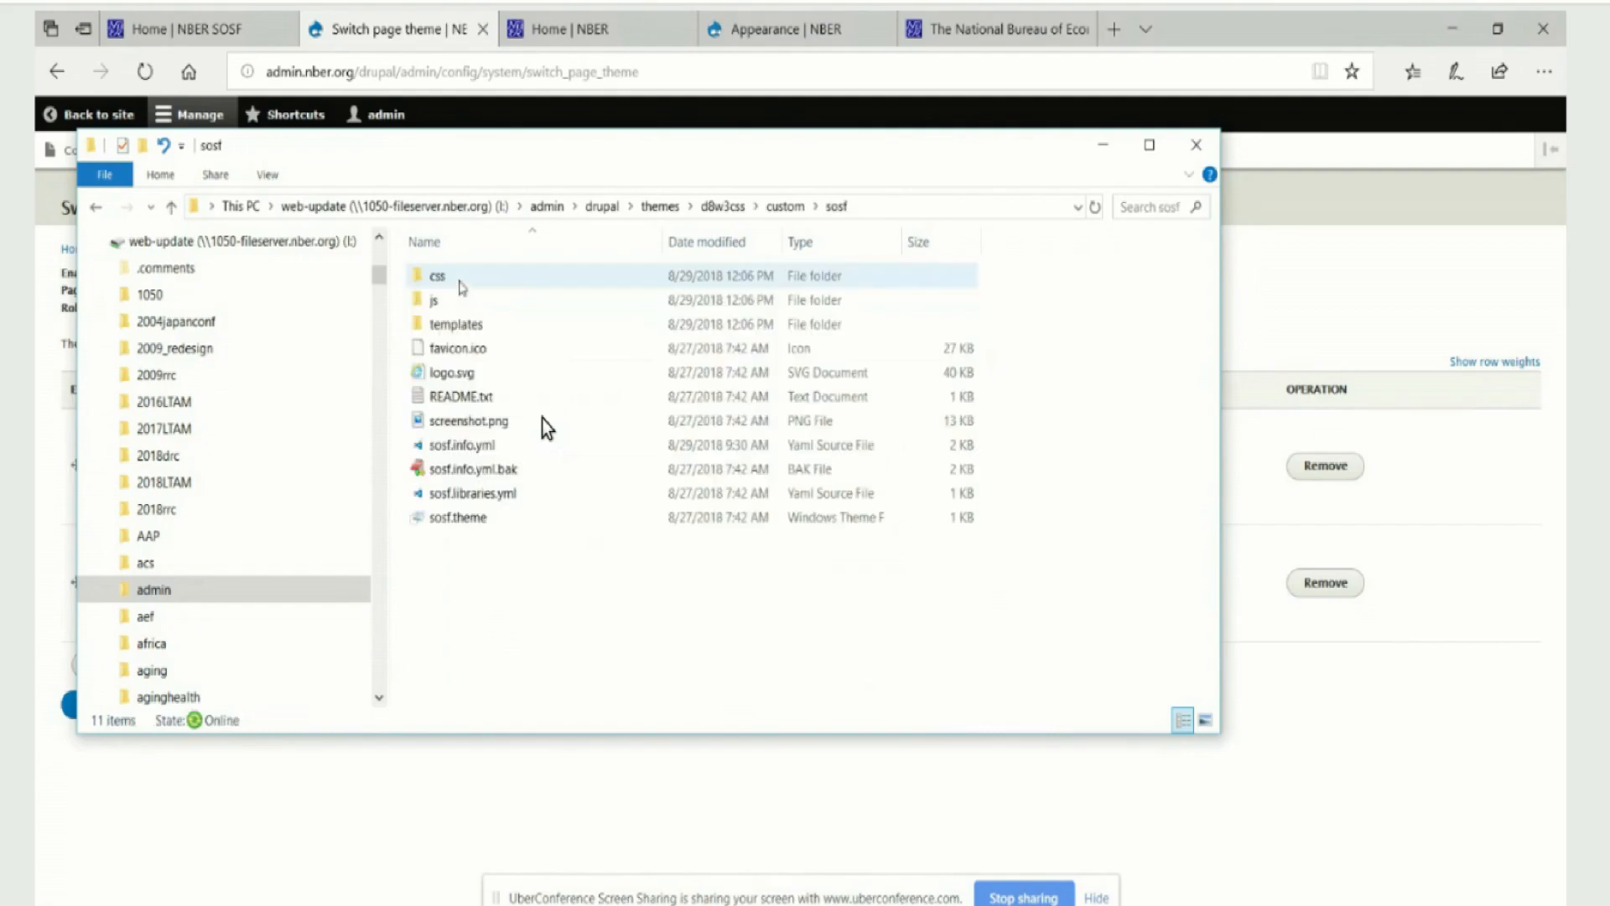
click(171, 208)
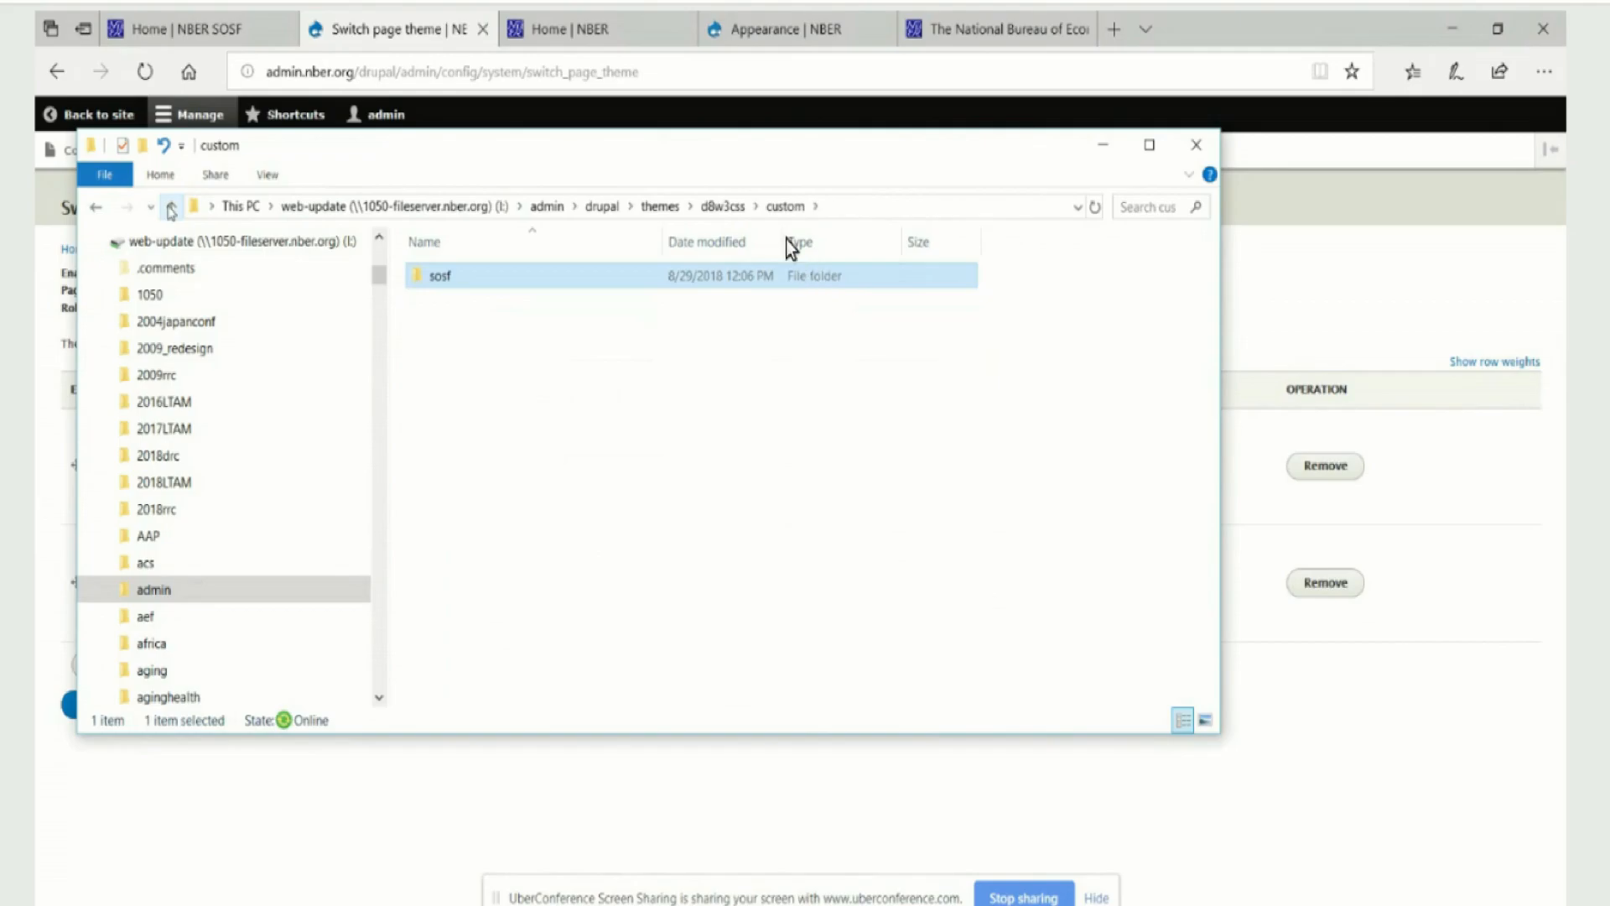
click(171, 208)
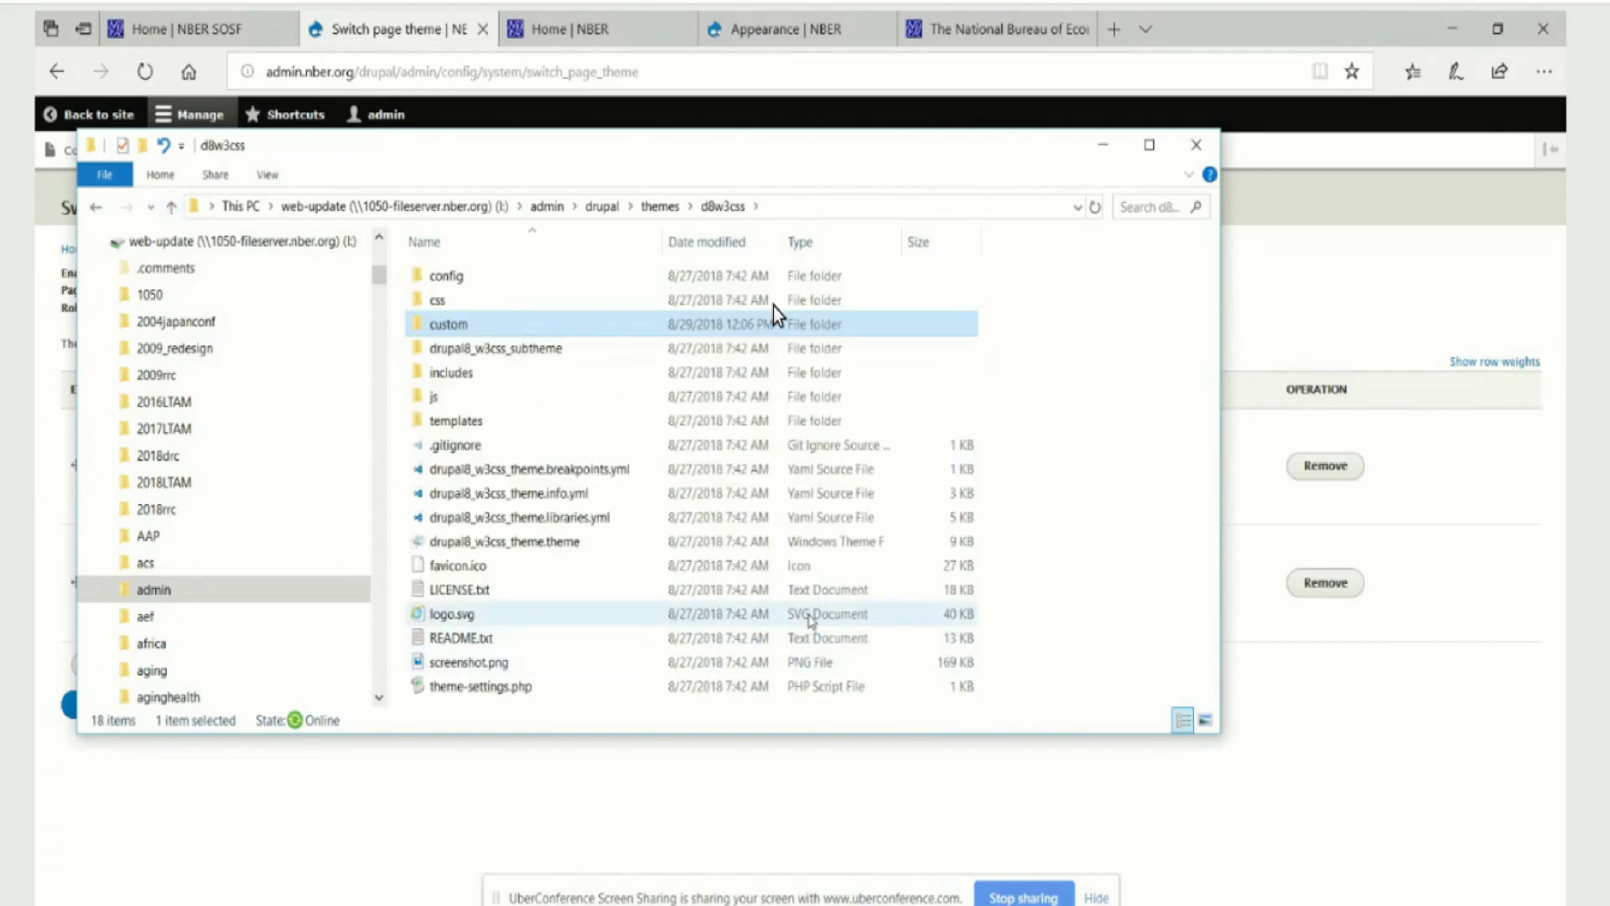
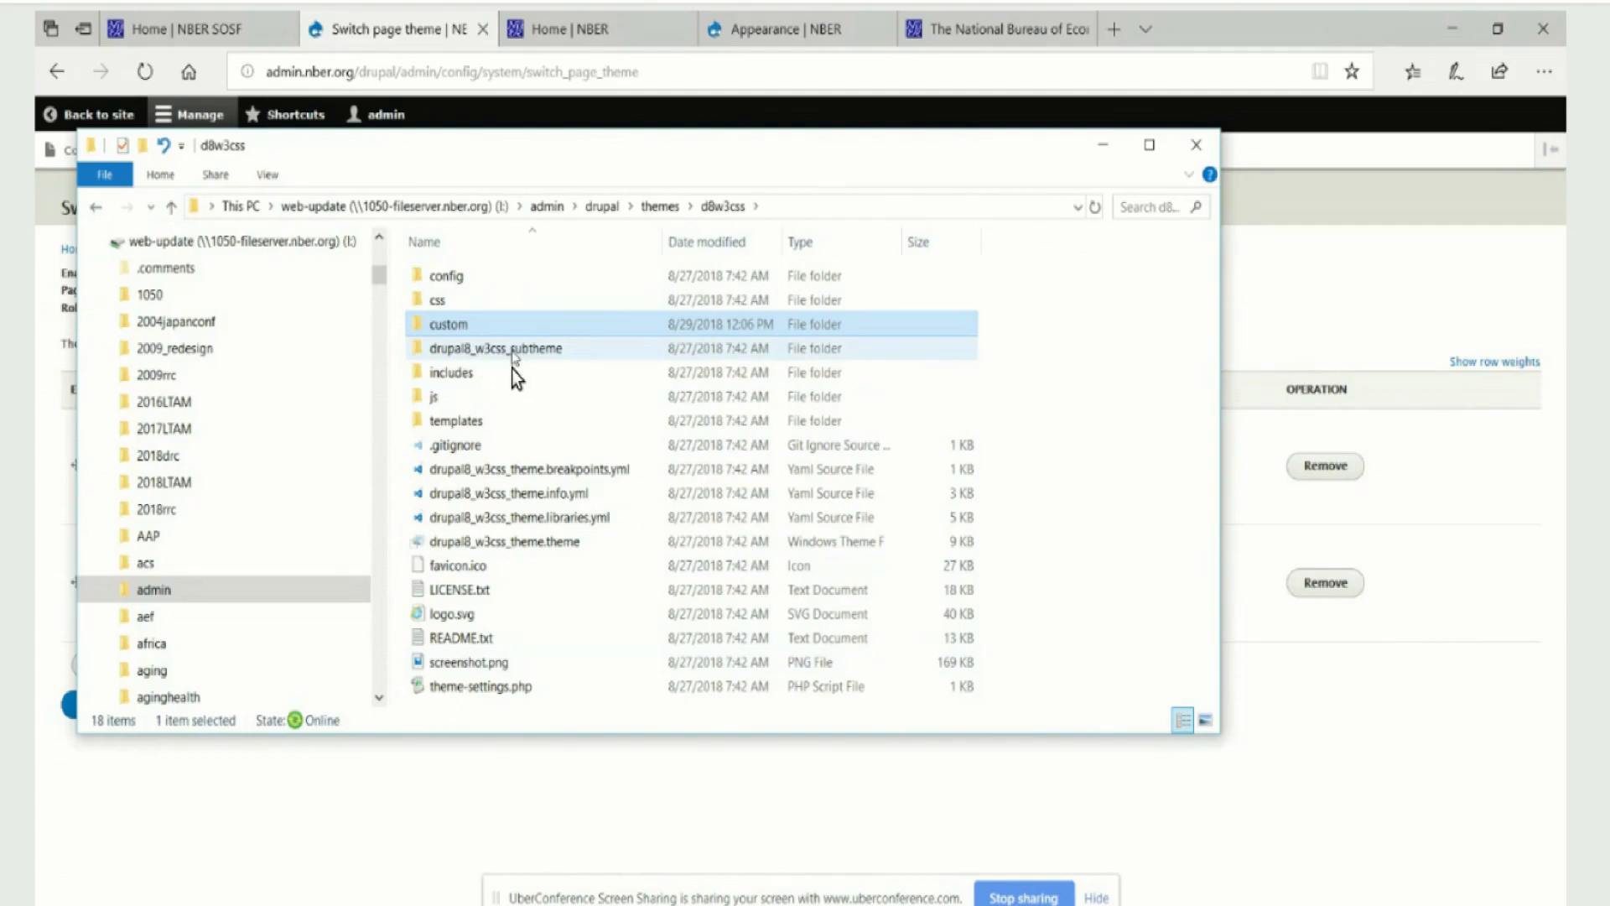
Open the css folder inside drupal8_w3css_subtheme to reach the subtheme's style sheets
double_click(541, 355)
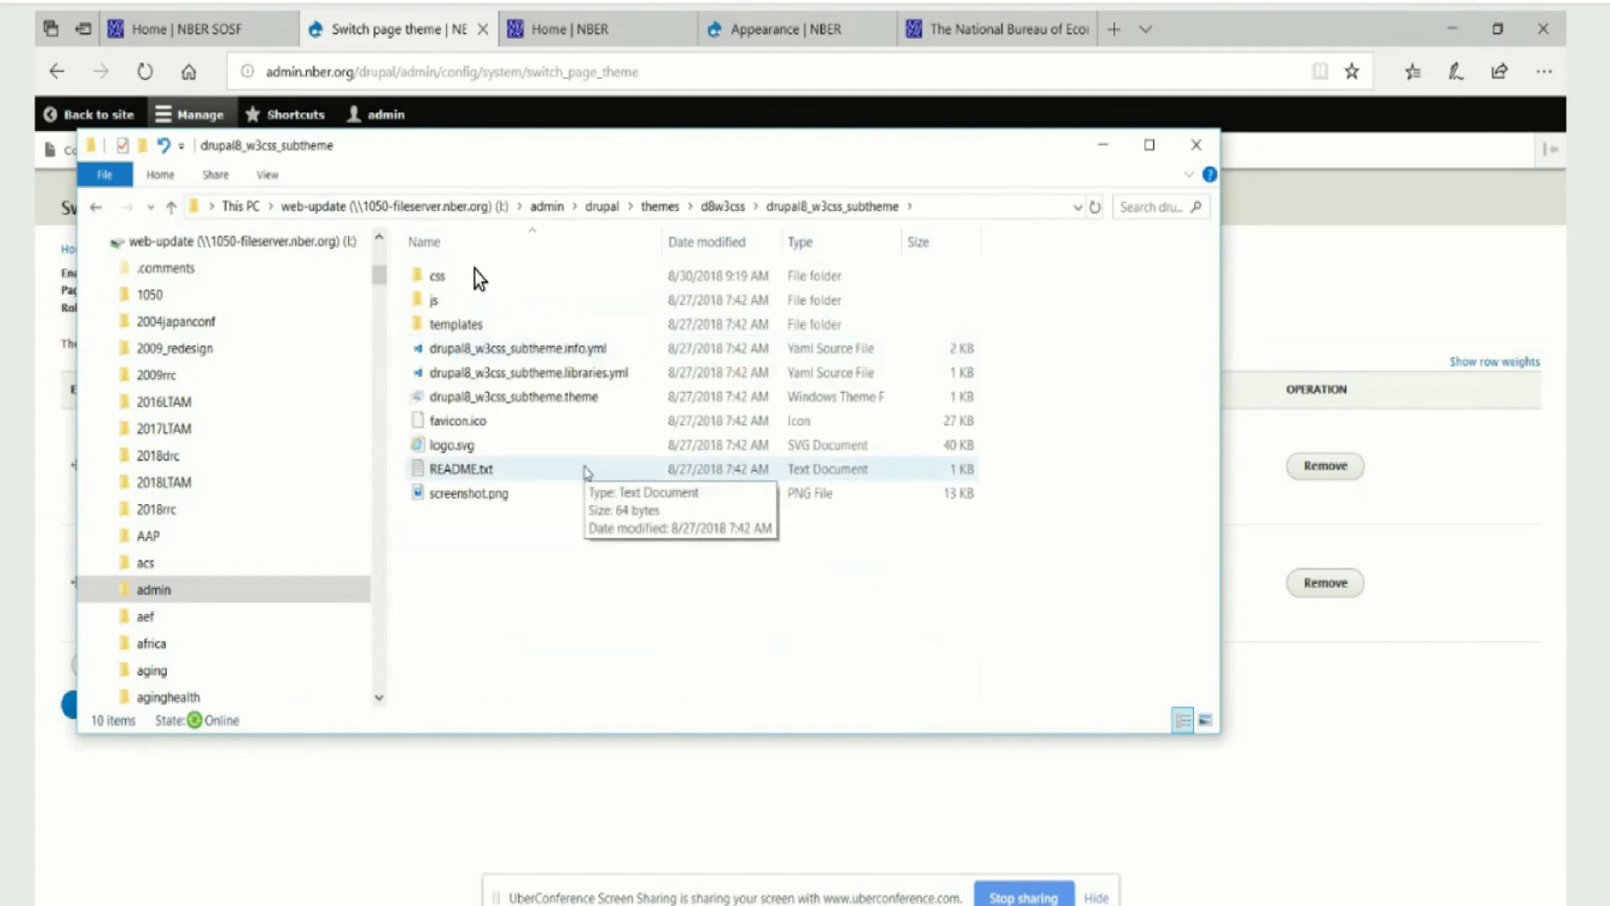
double_click(437, 275)
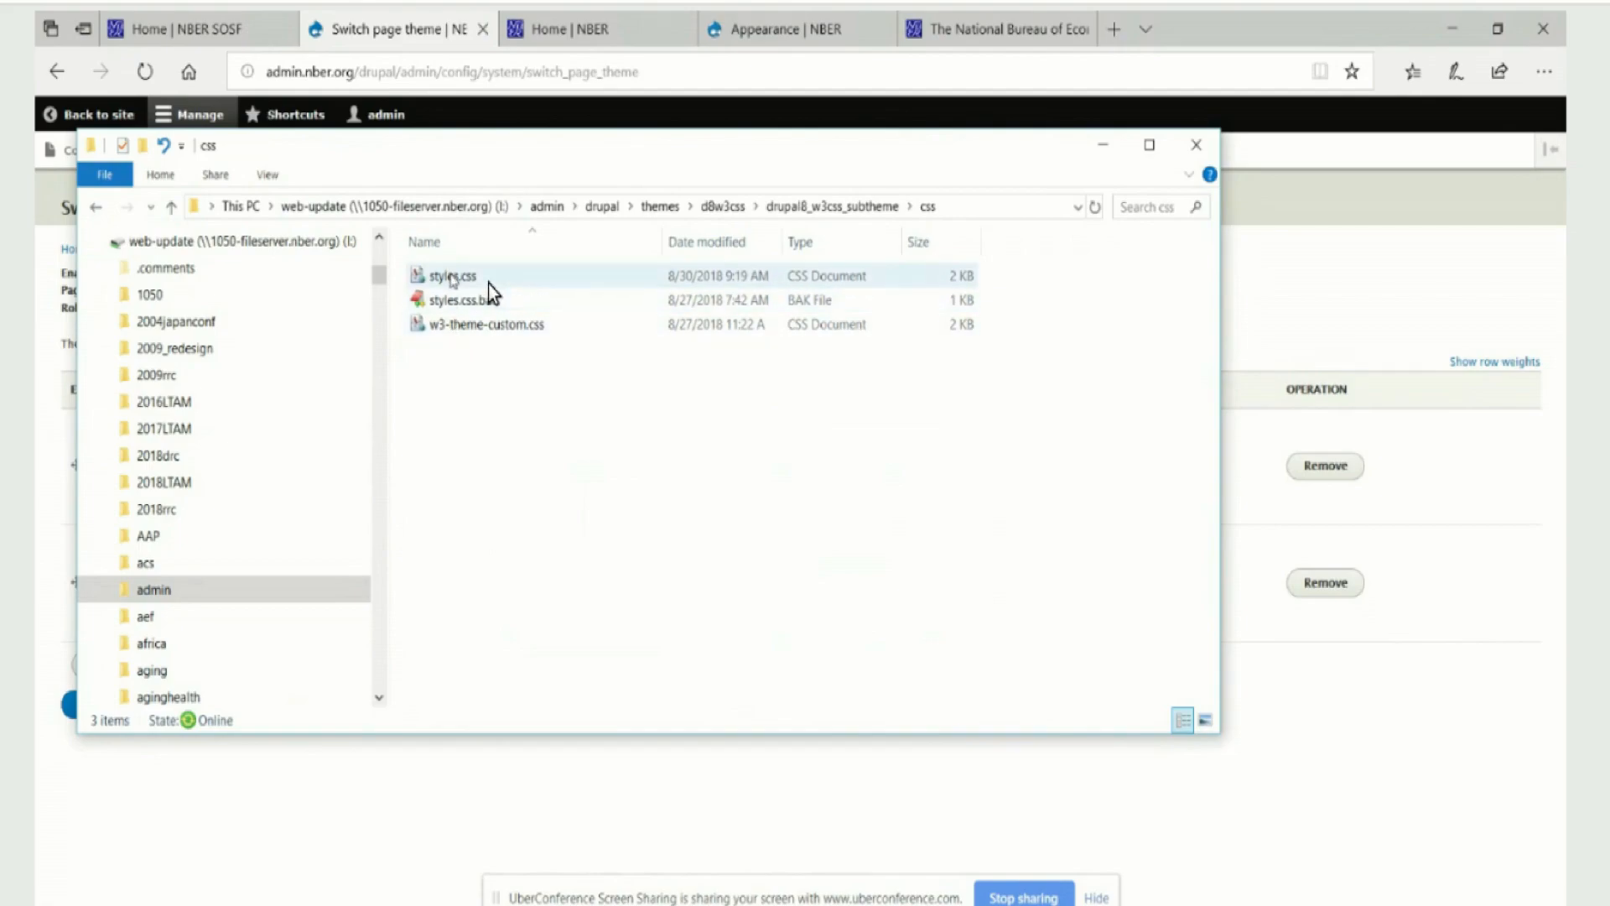
click(453, 279)
double_click(453, 277)
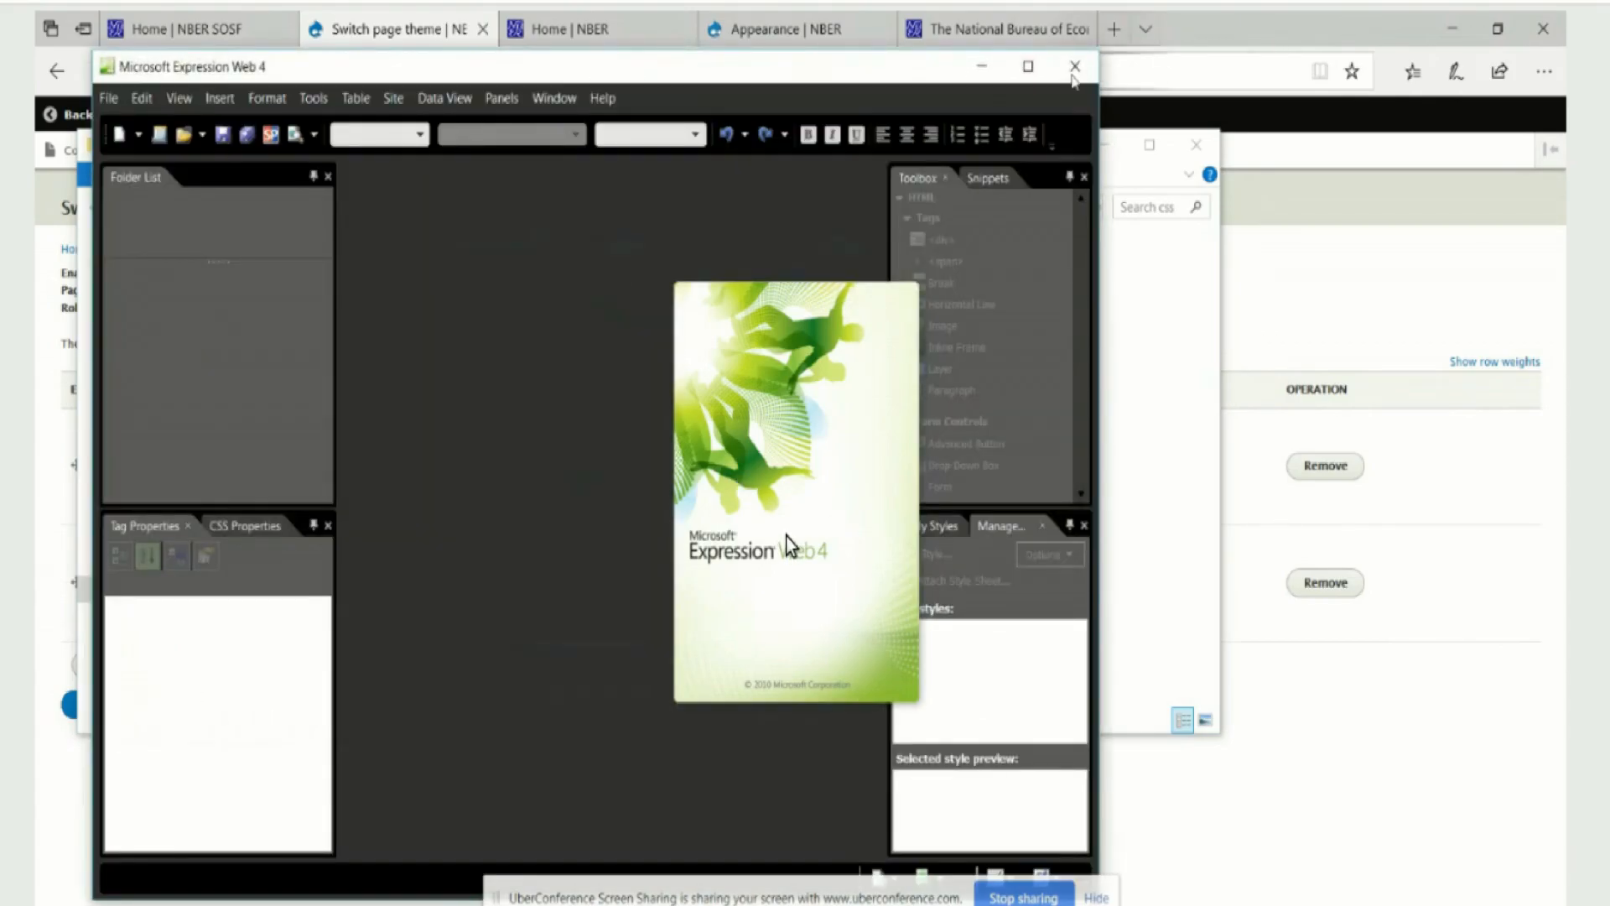
click(695, 717)
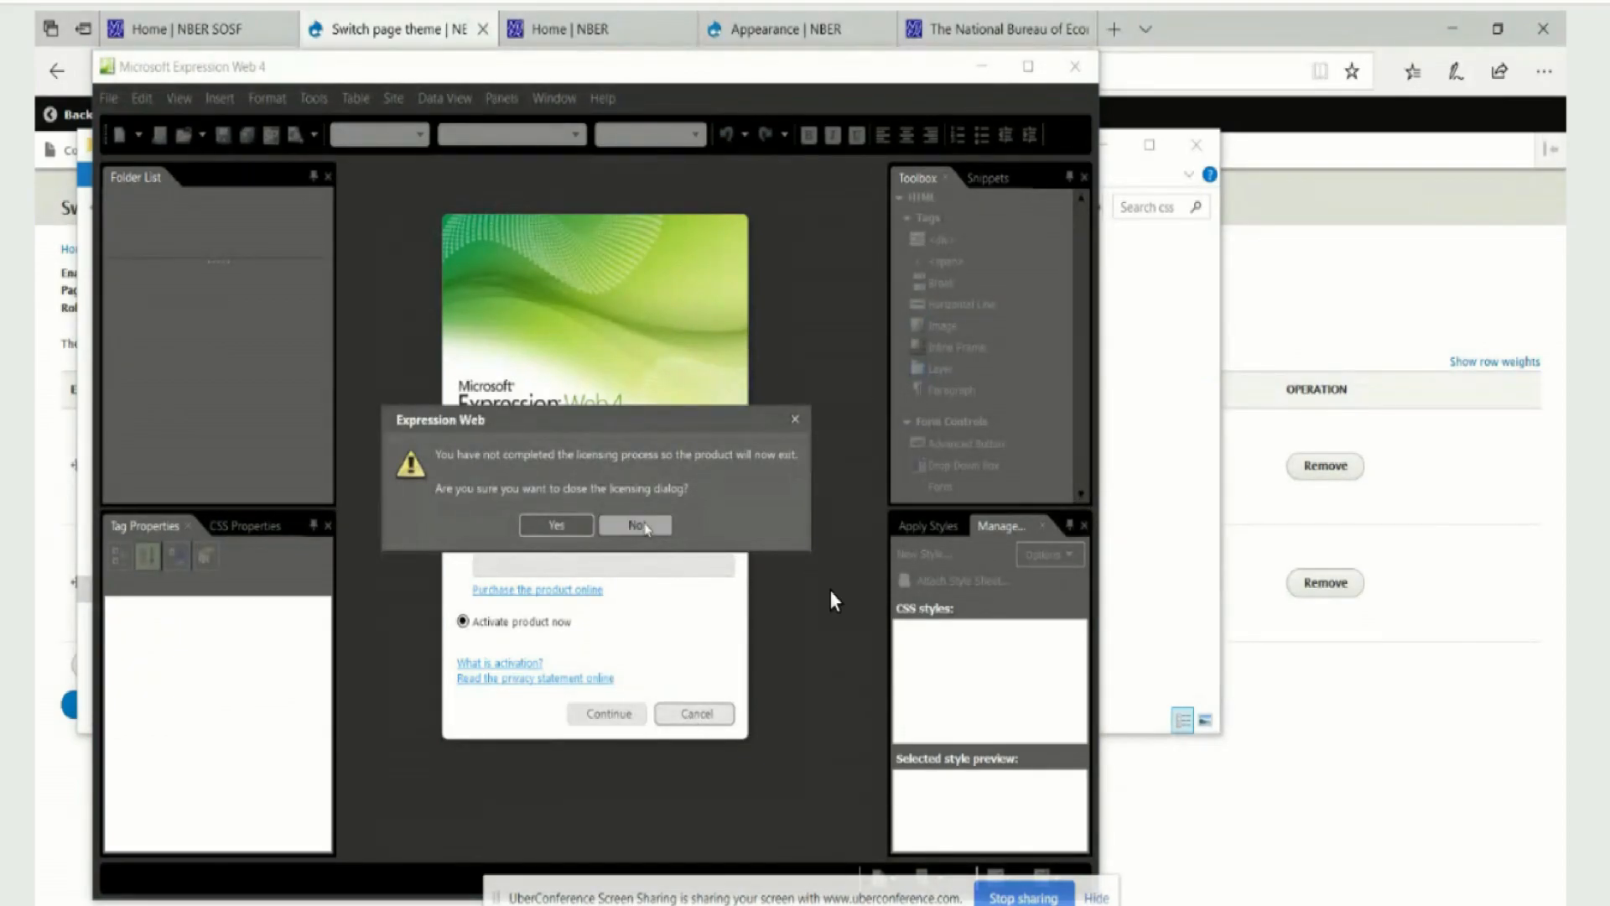
click(562, 524)
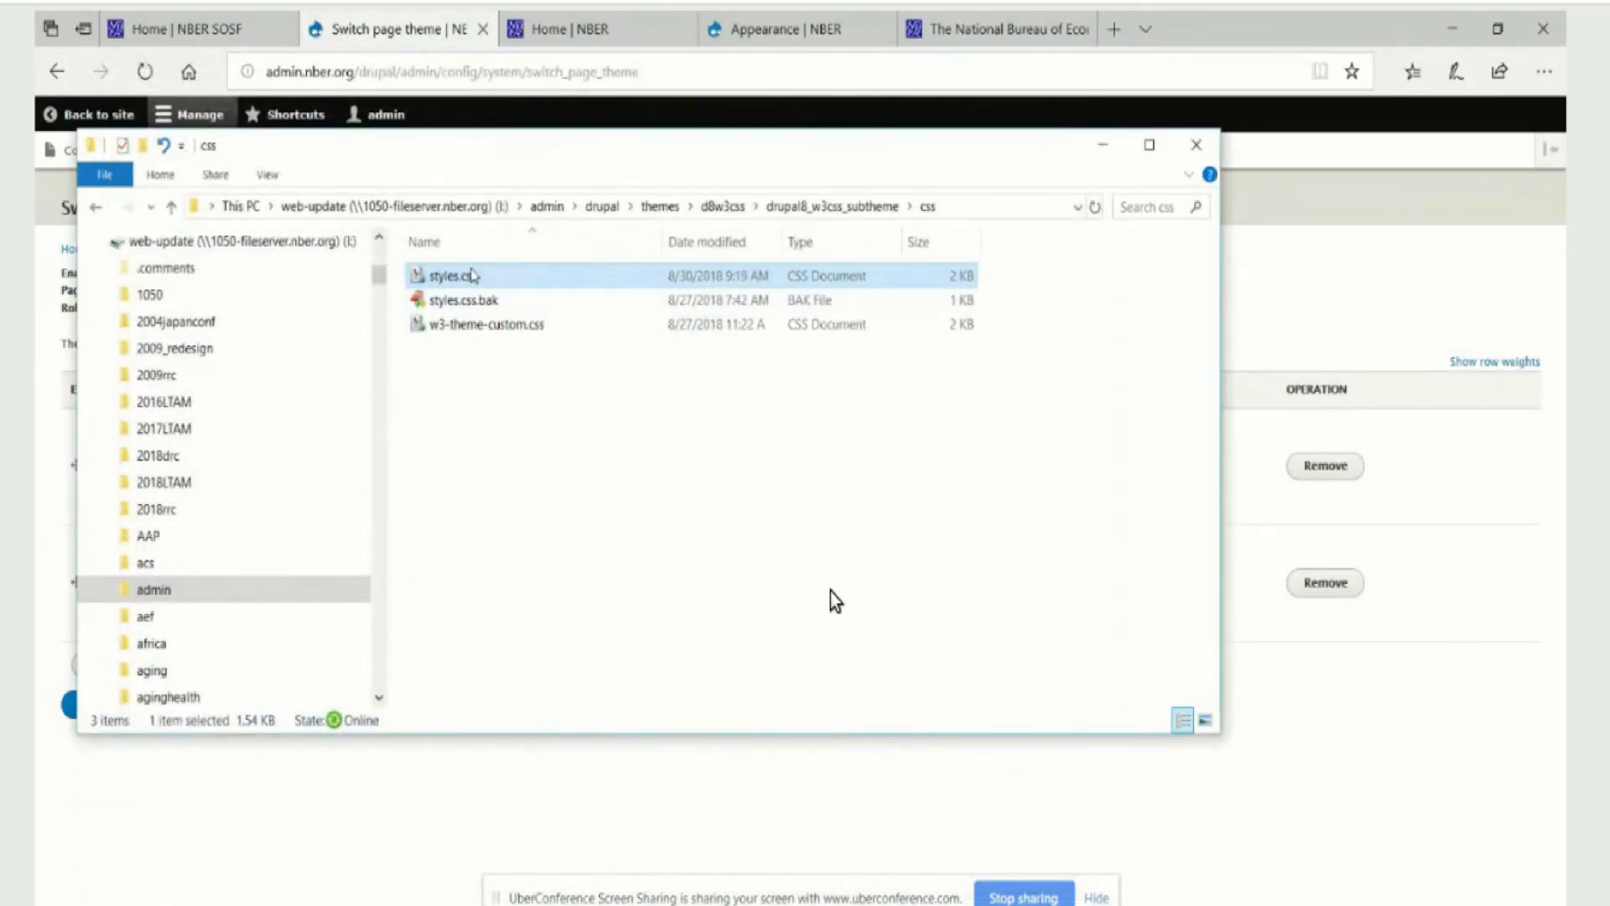
Open the subtheme's styles.css file in EditPlus
right_click(472, 280)
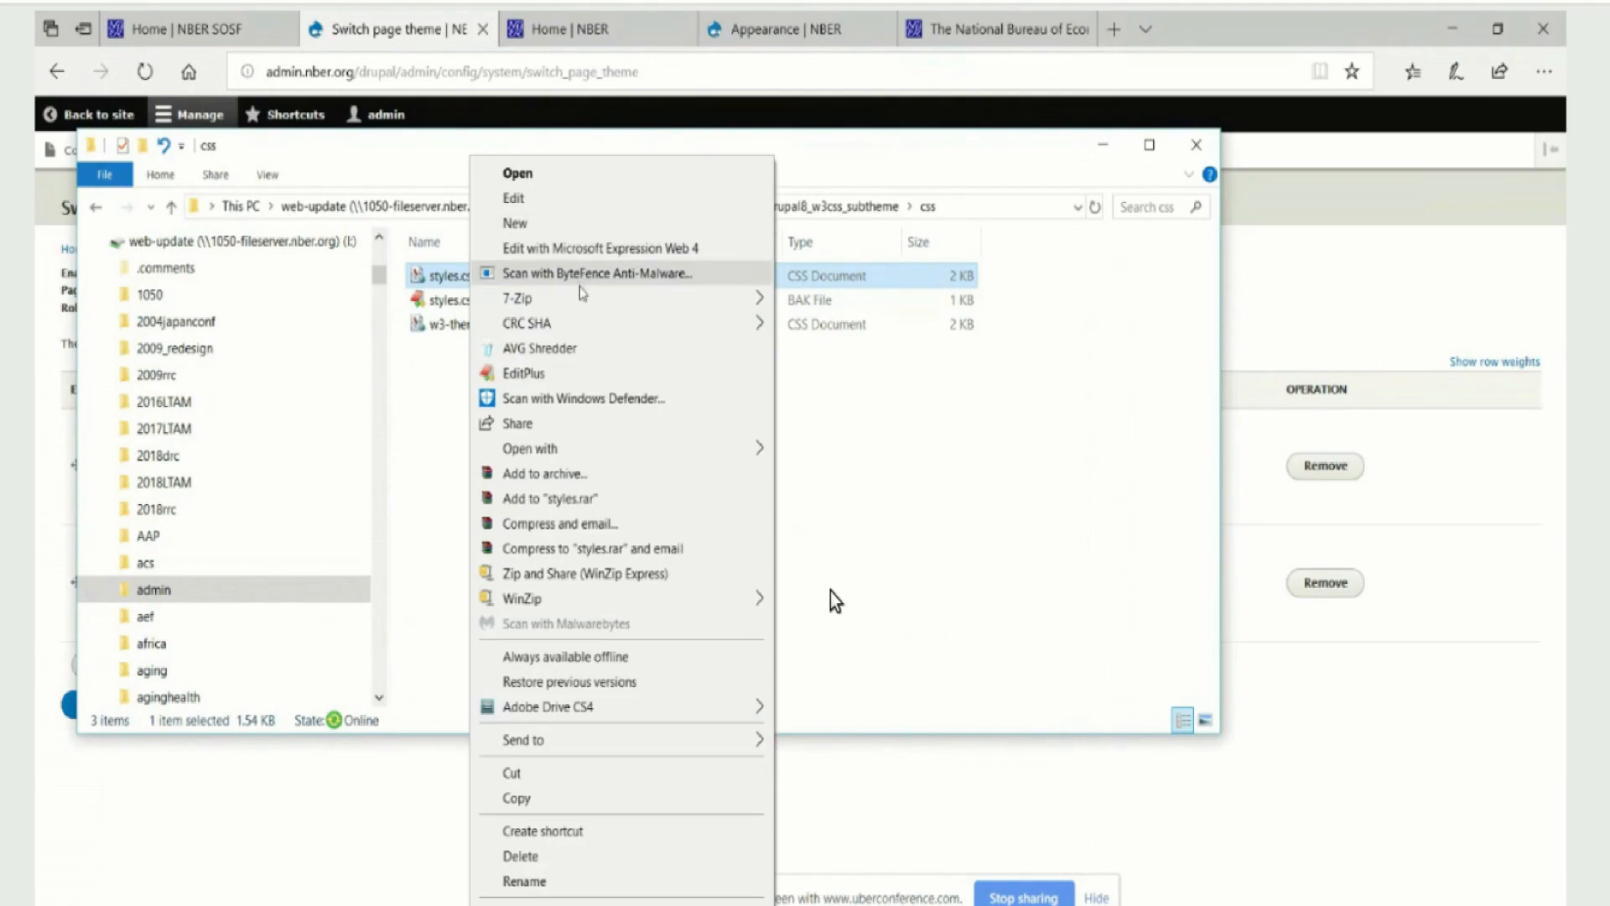
mouse_move(585, 302)
mouse_move(576, 449)
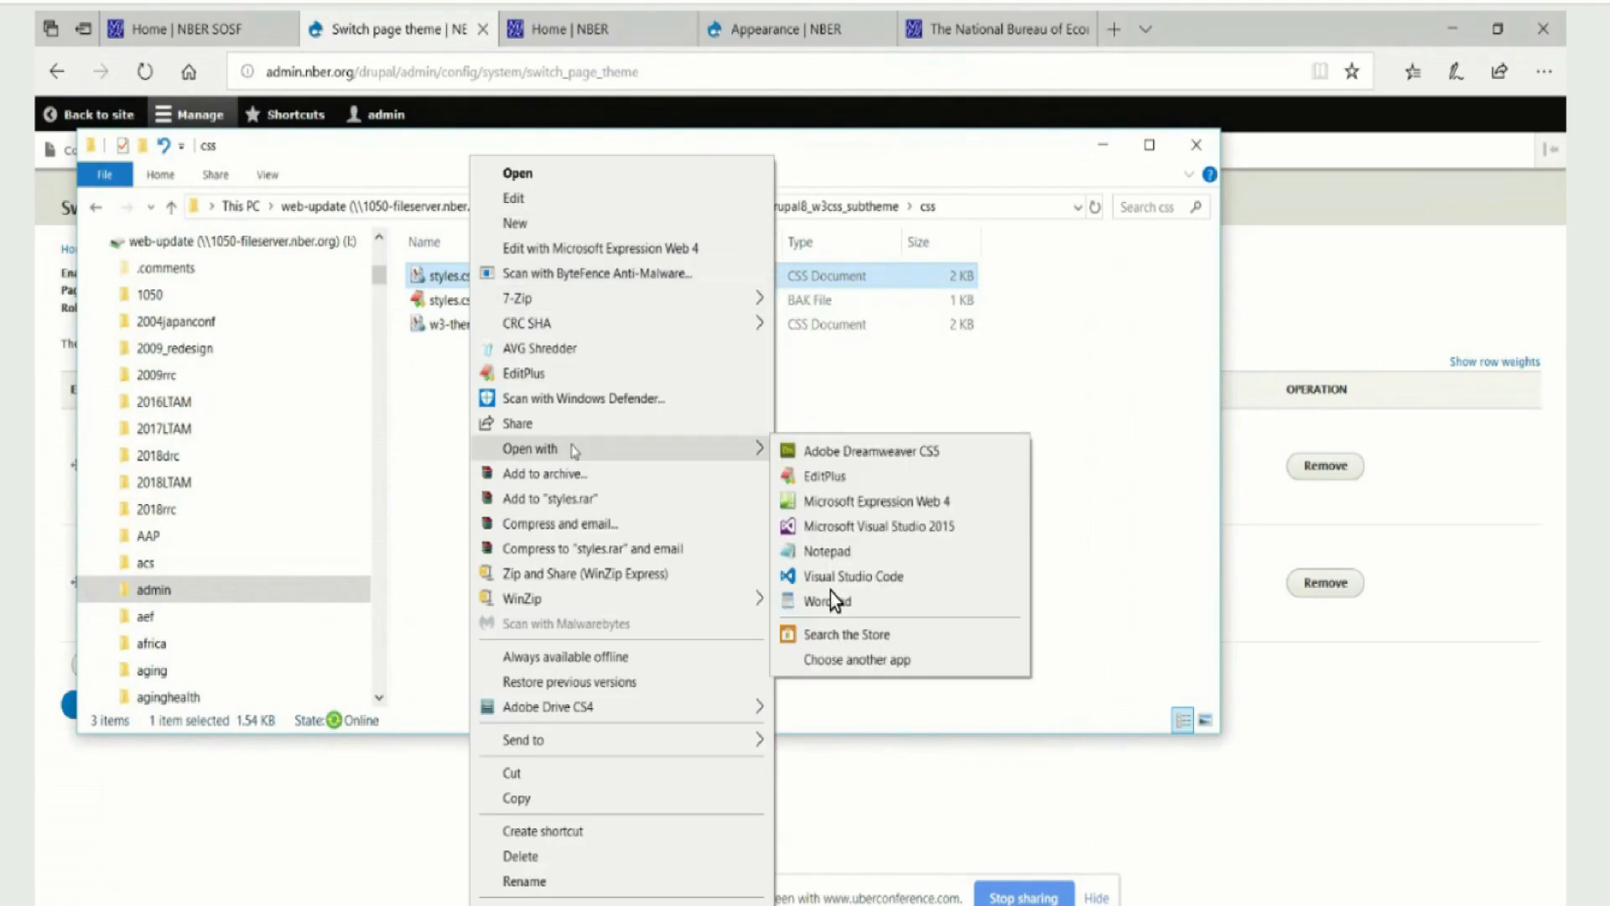
click(827, 476)
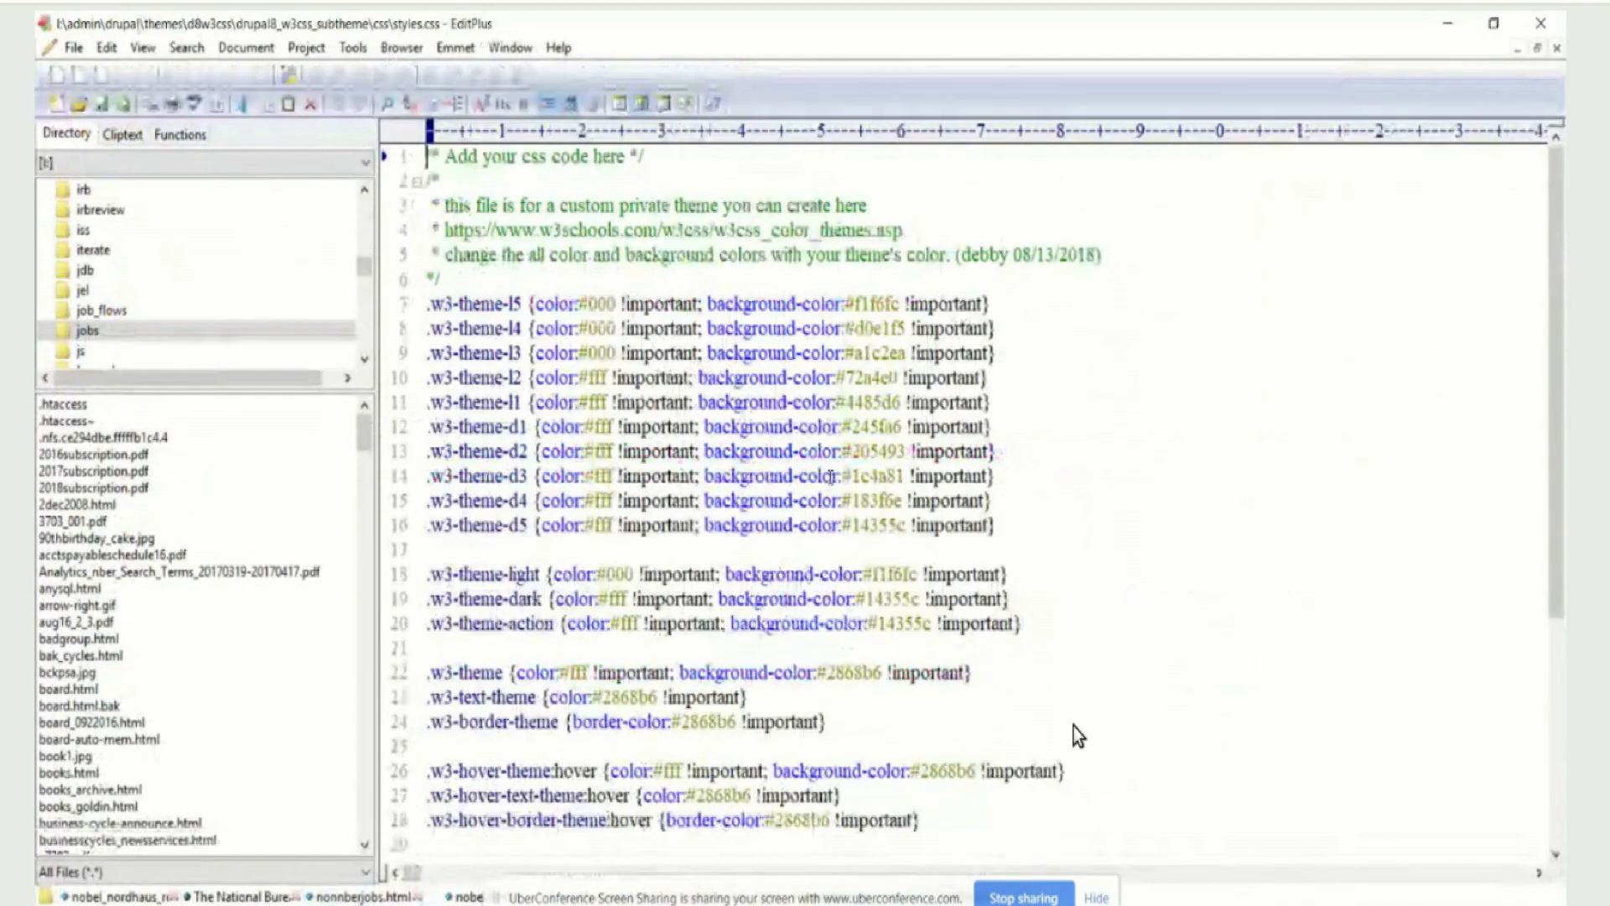
Start a body rule on line 29, after the last hover rule, with the declaration background-color:red
scroll(979, 555, down, 5)
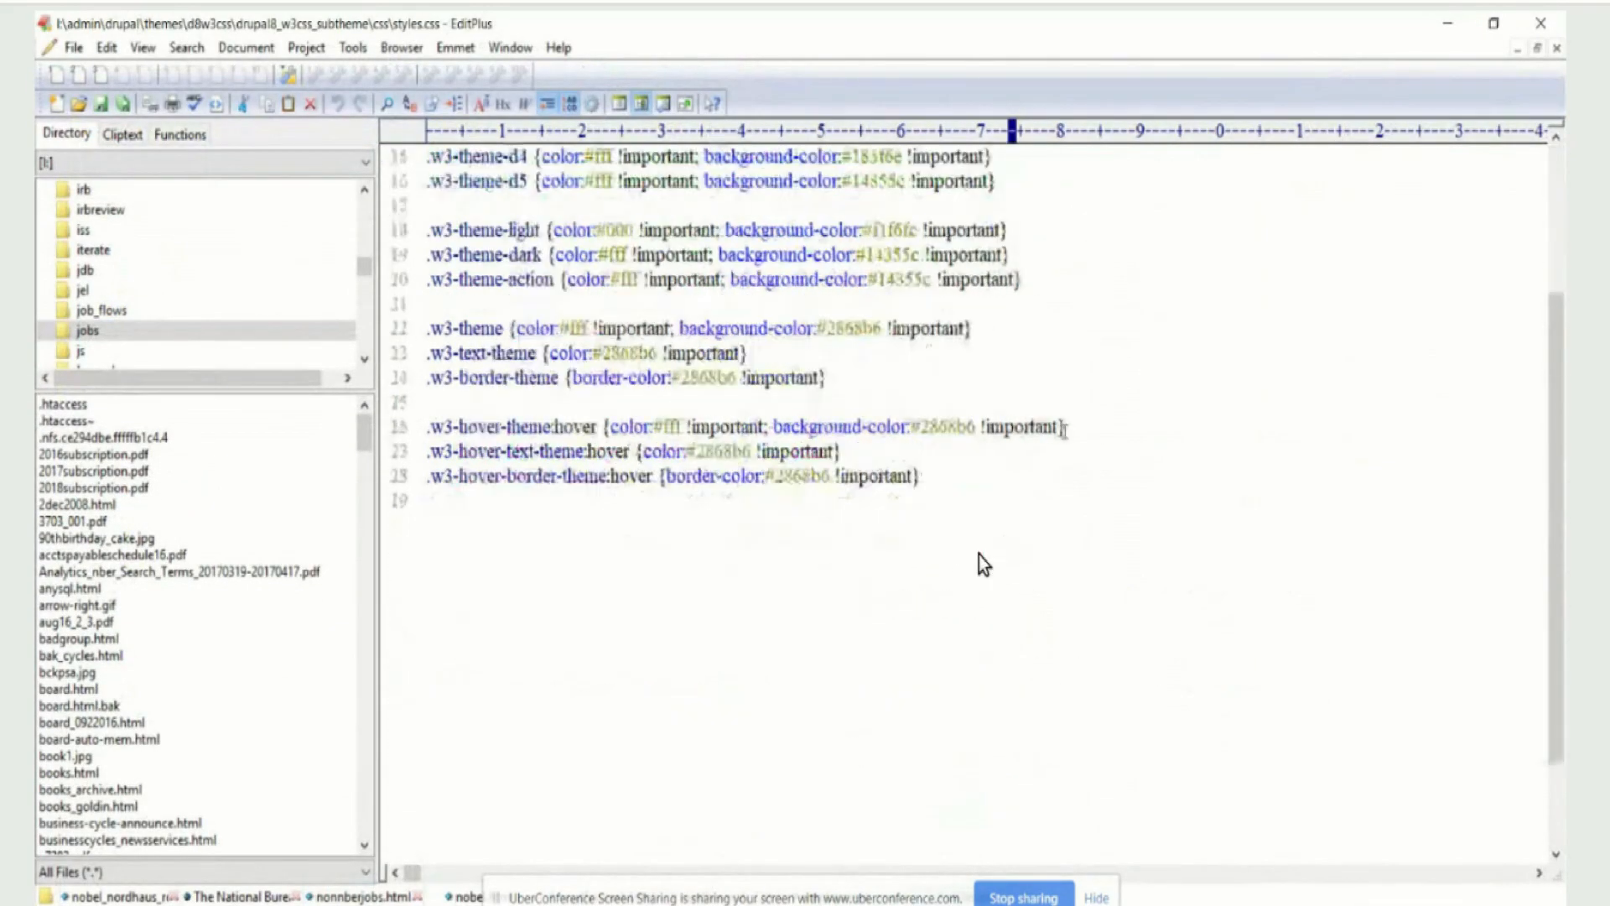
click(448, 550)
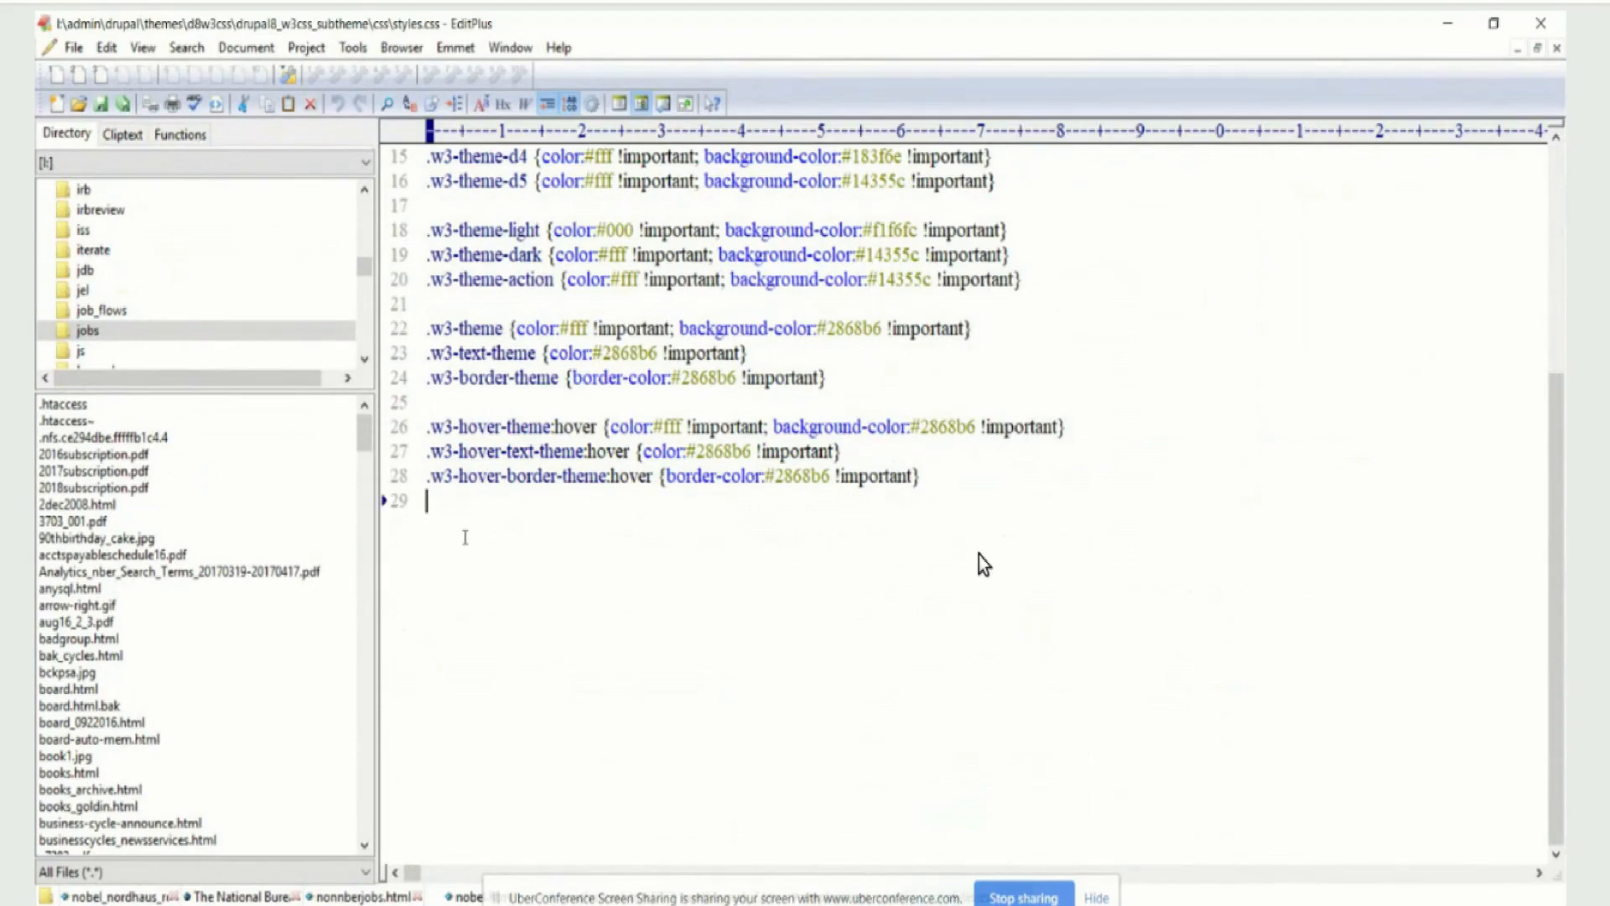
text(body)
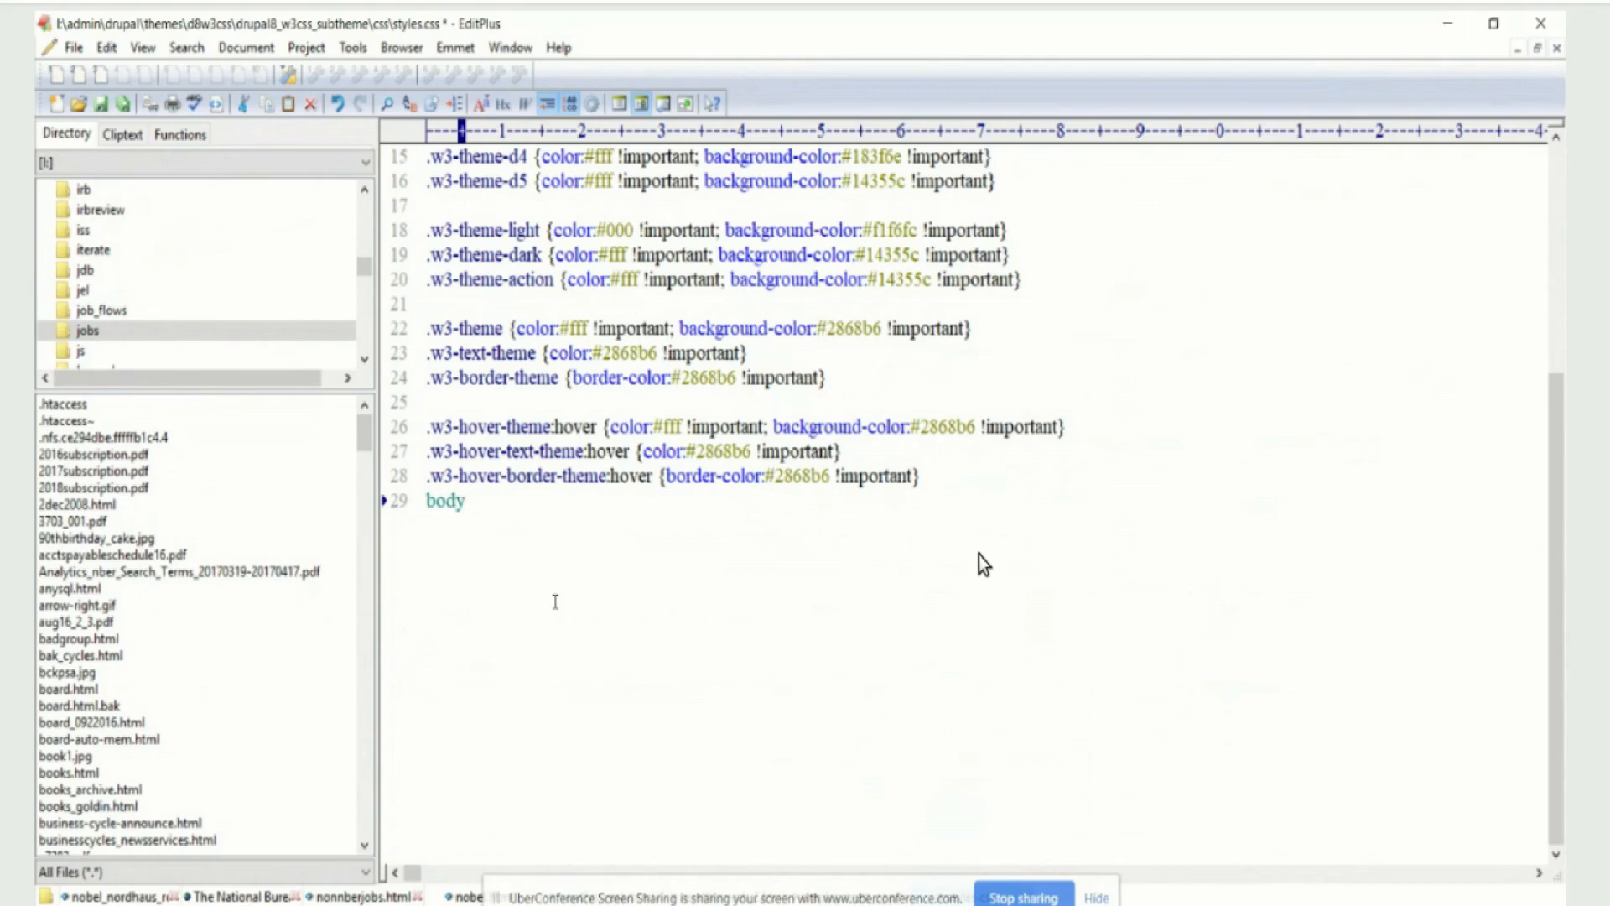
text( {)
key(Return)
text(backgroud)
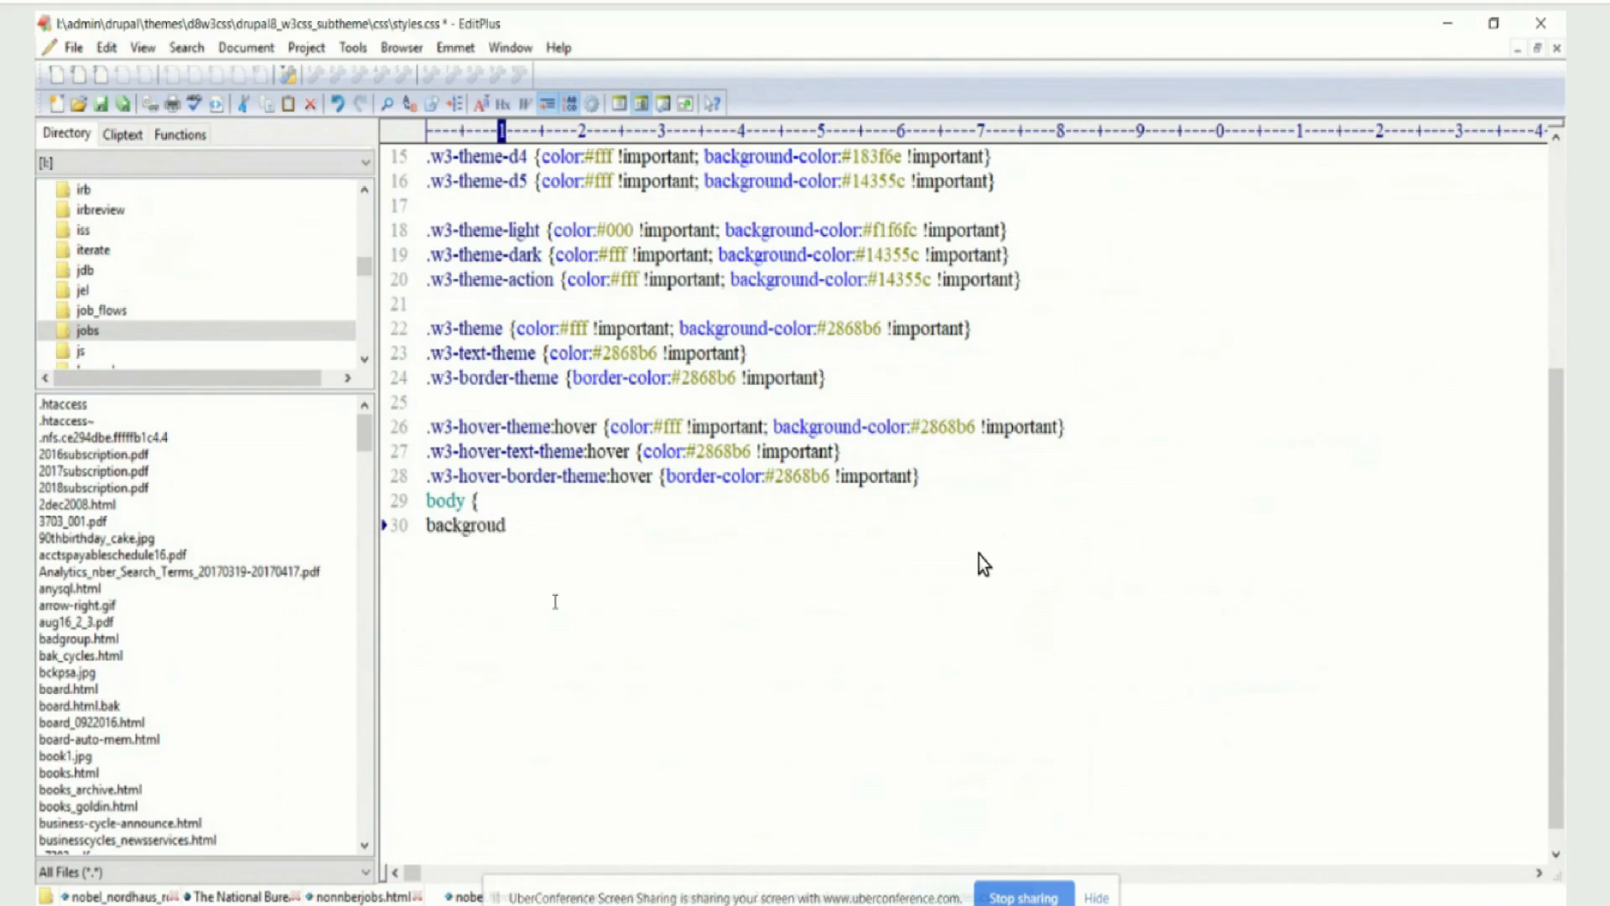
key(BackSpace)
text(nd-color)
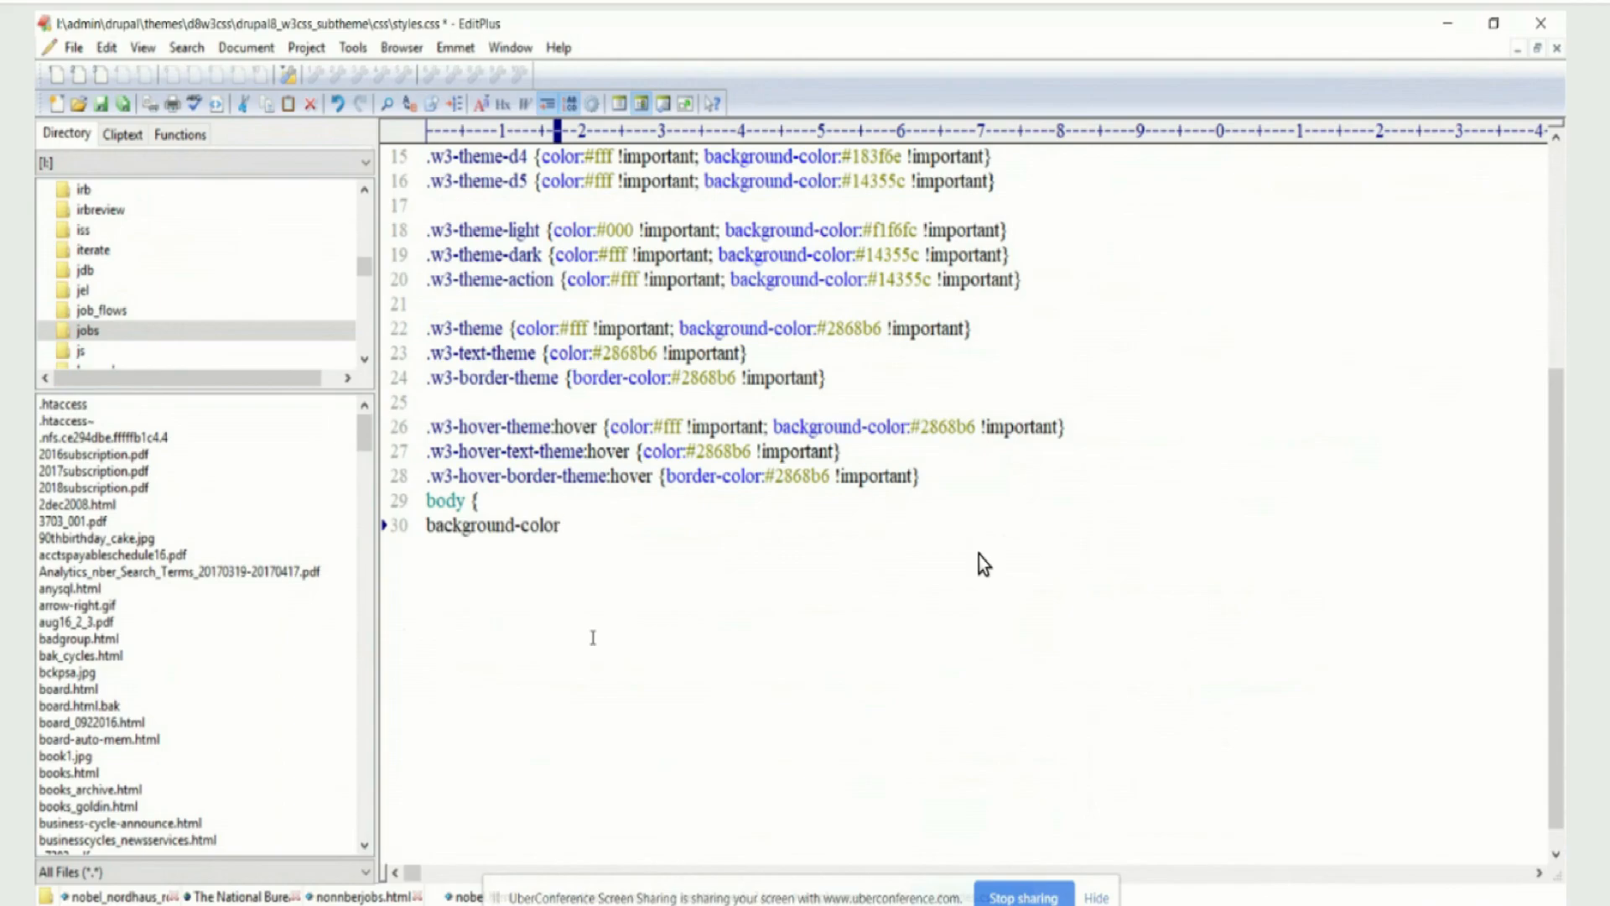
text(:red)
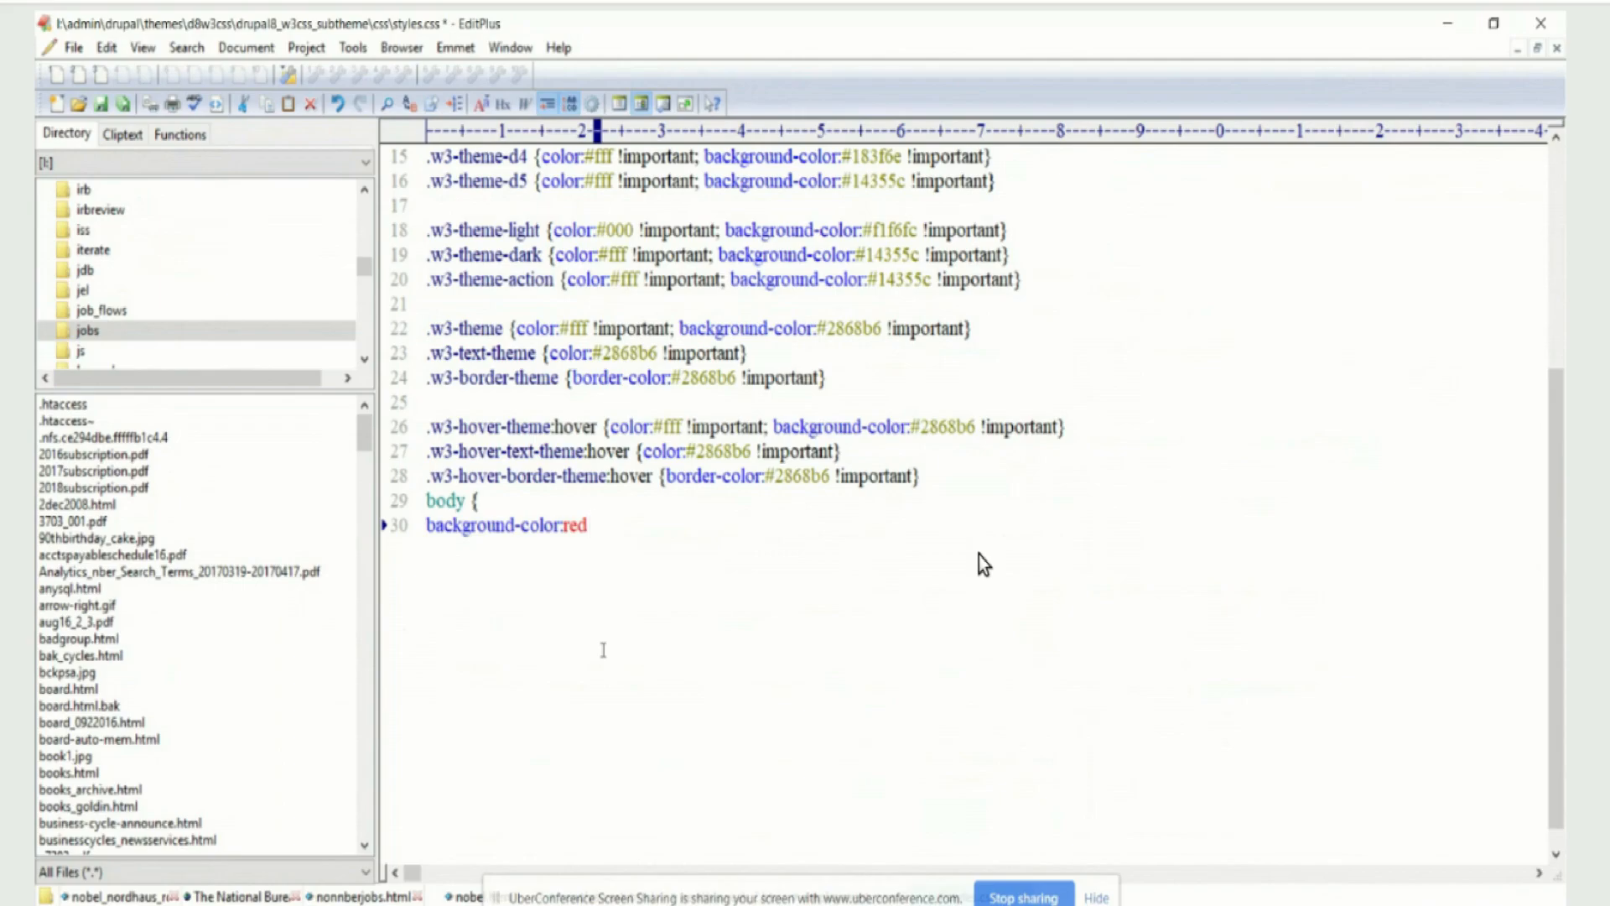
text( !iomportan)
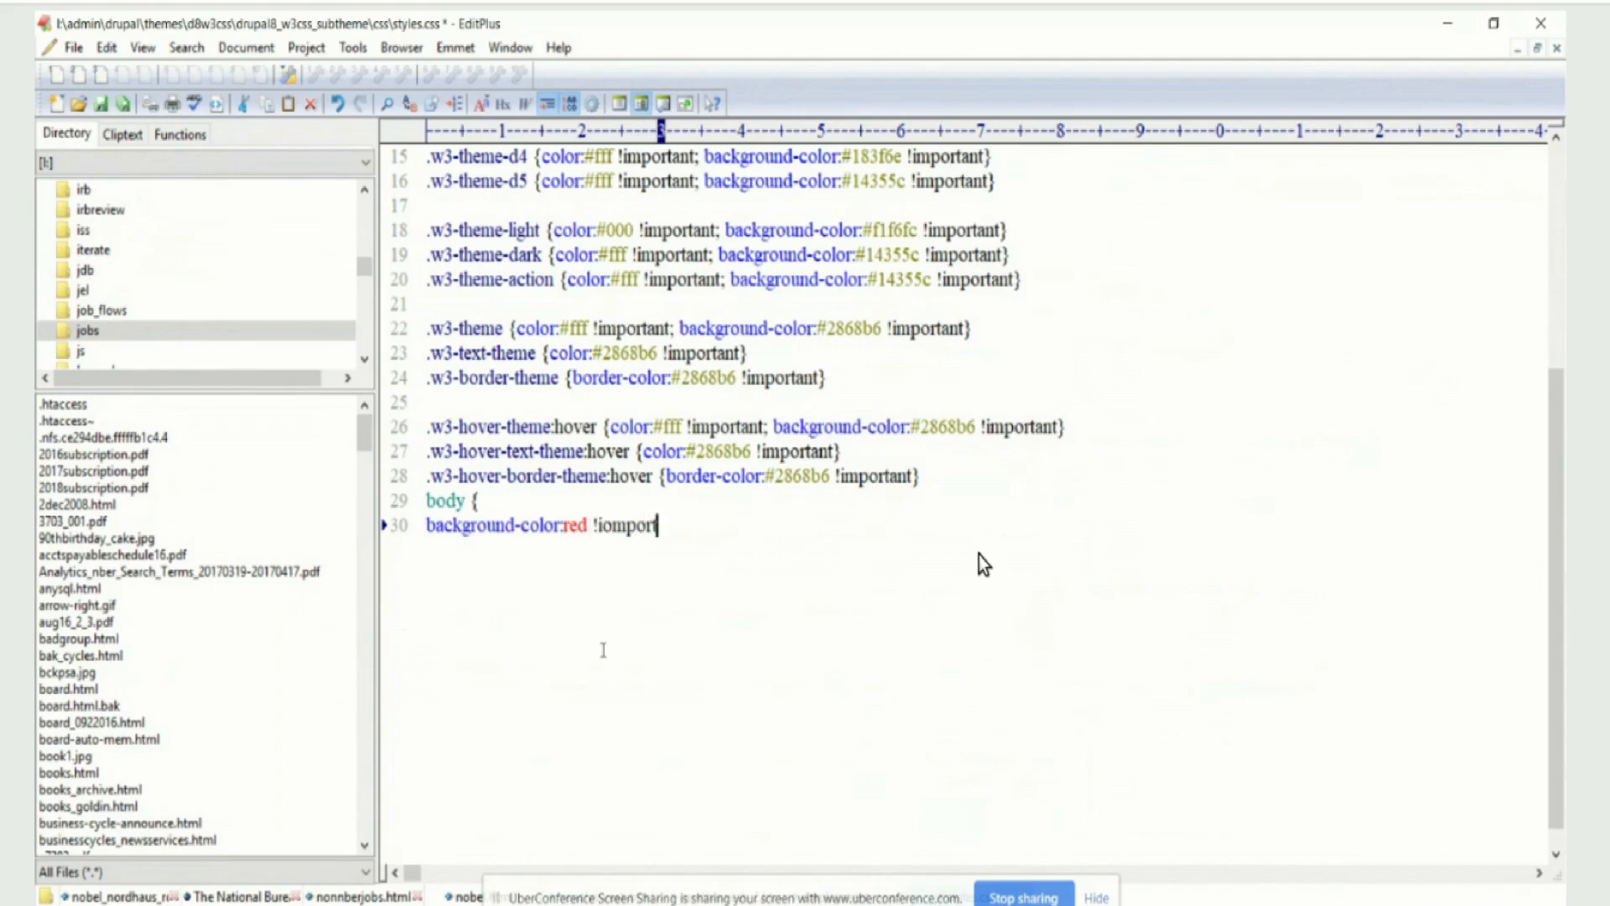
Mark the body rule's red background as !important, end the declaration with a semicolon and close the rule with a brace
key(BackSpace)
key(BackSpace)
key(BackSpace)
key(BackSpace)
key(BackSpace)
key(BackSpace)
key(BackSpace)
key(BackSpace)
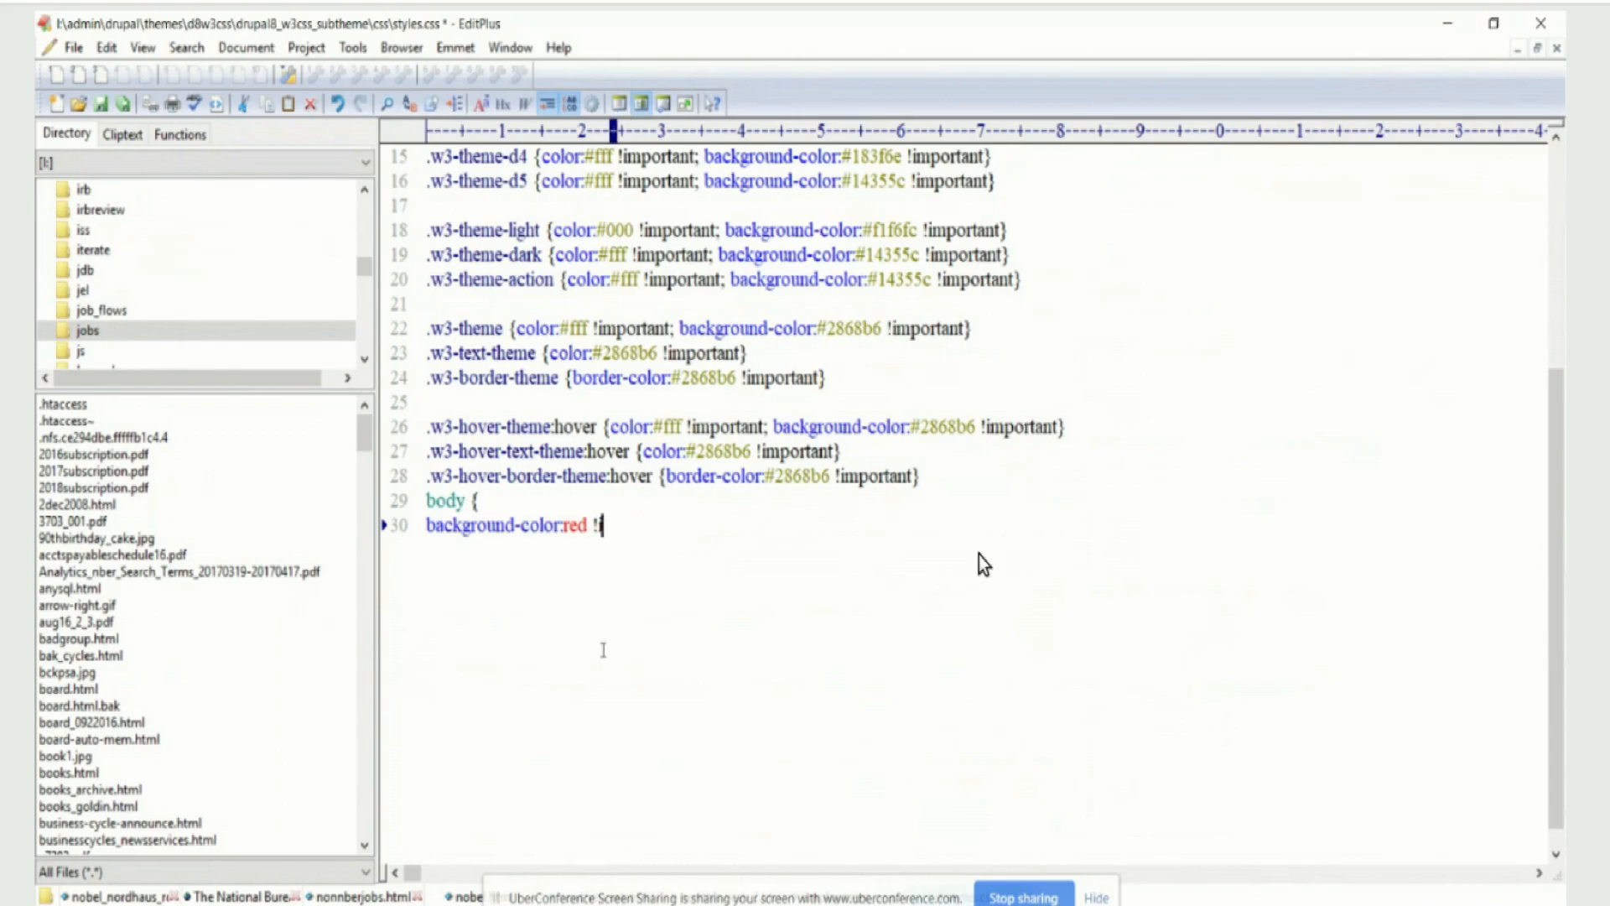
text(mportant)
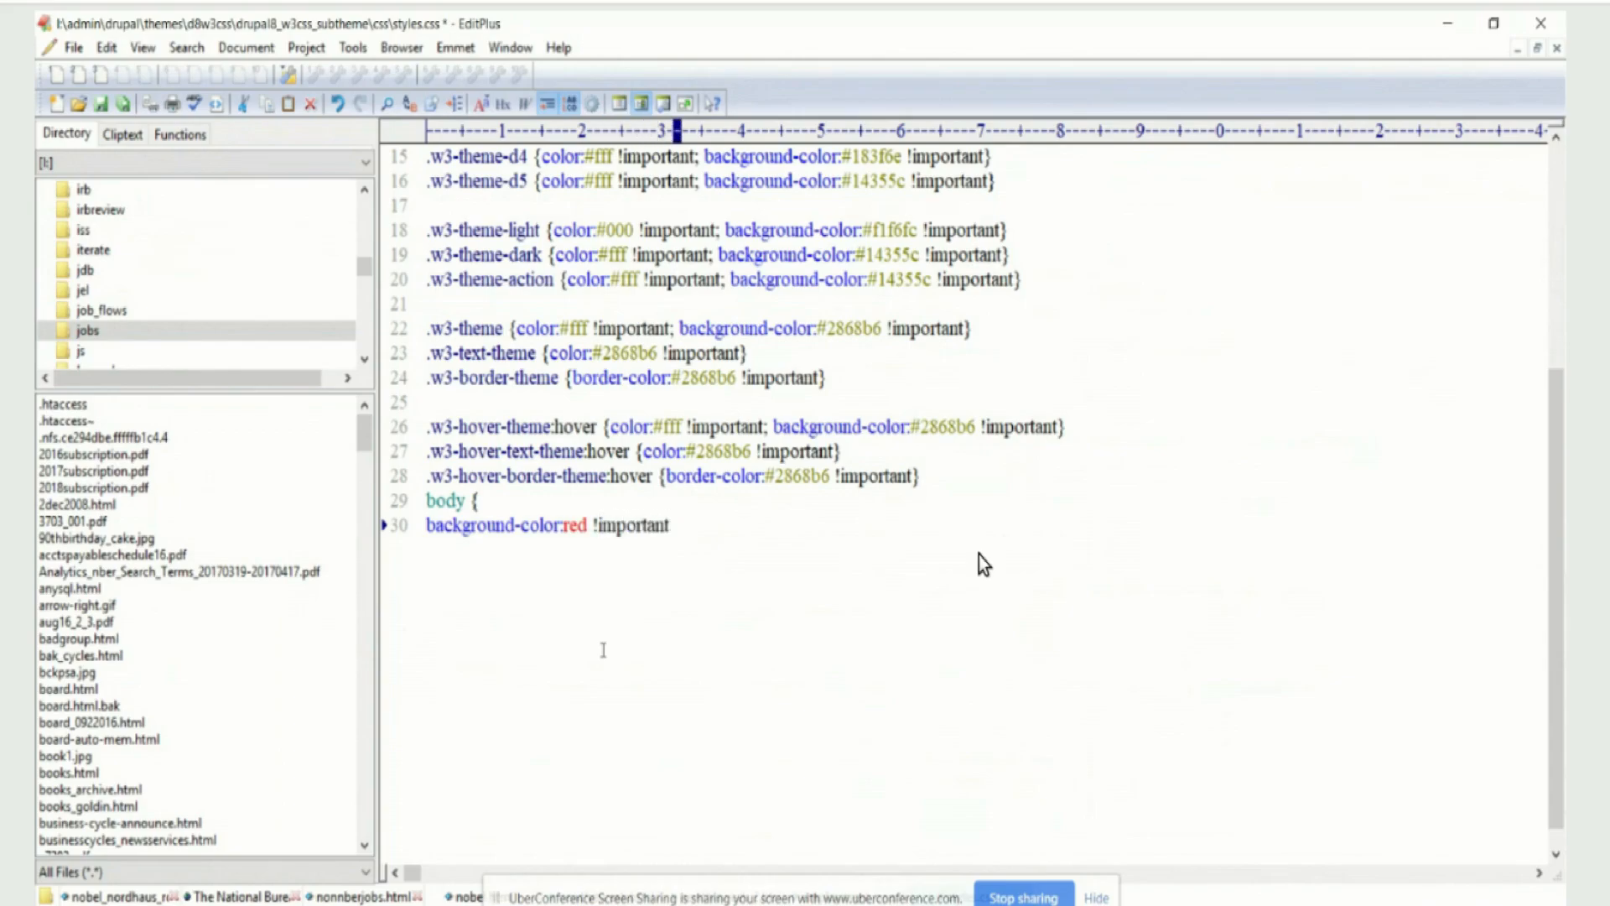
text(;)
key(Return)
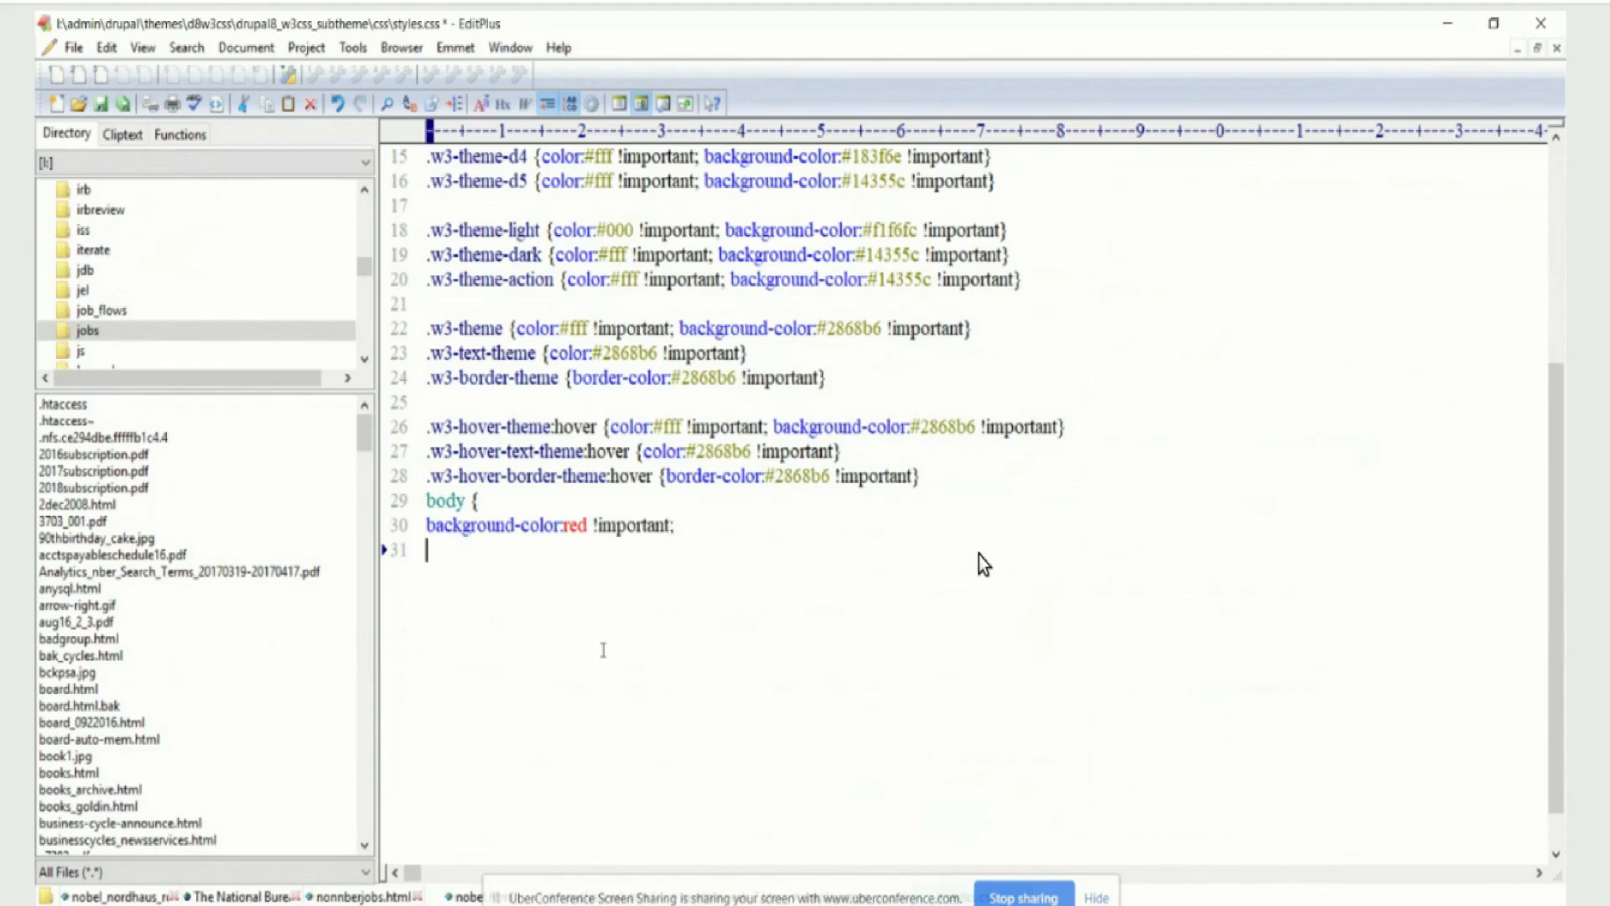
text({)
key(BackSpace)
text(})
Save styles.css with the added body rule
click(937, 480)
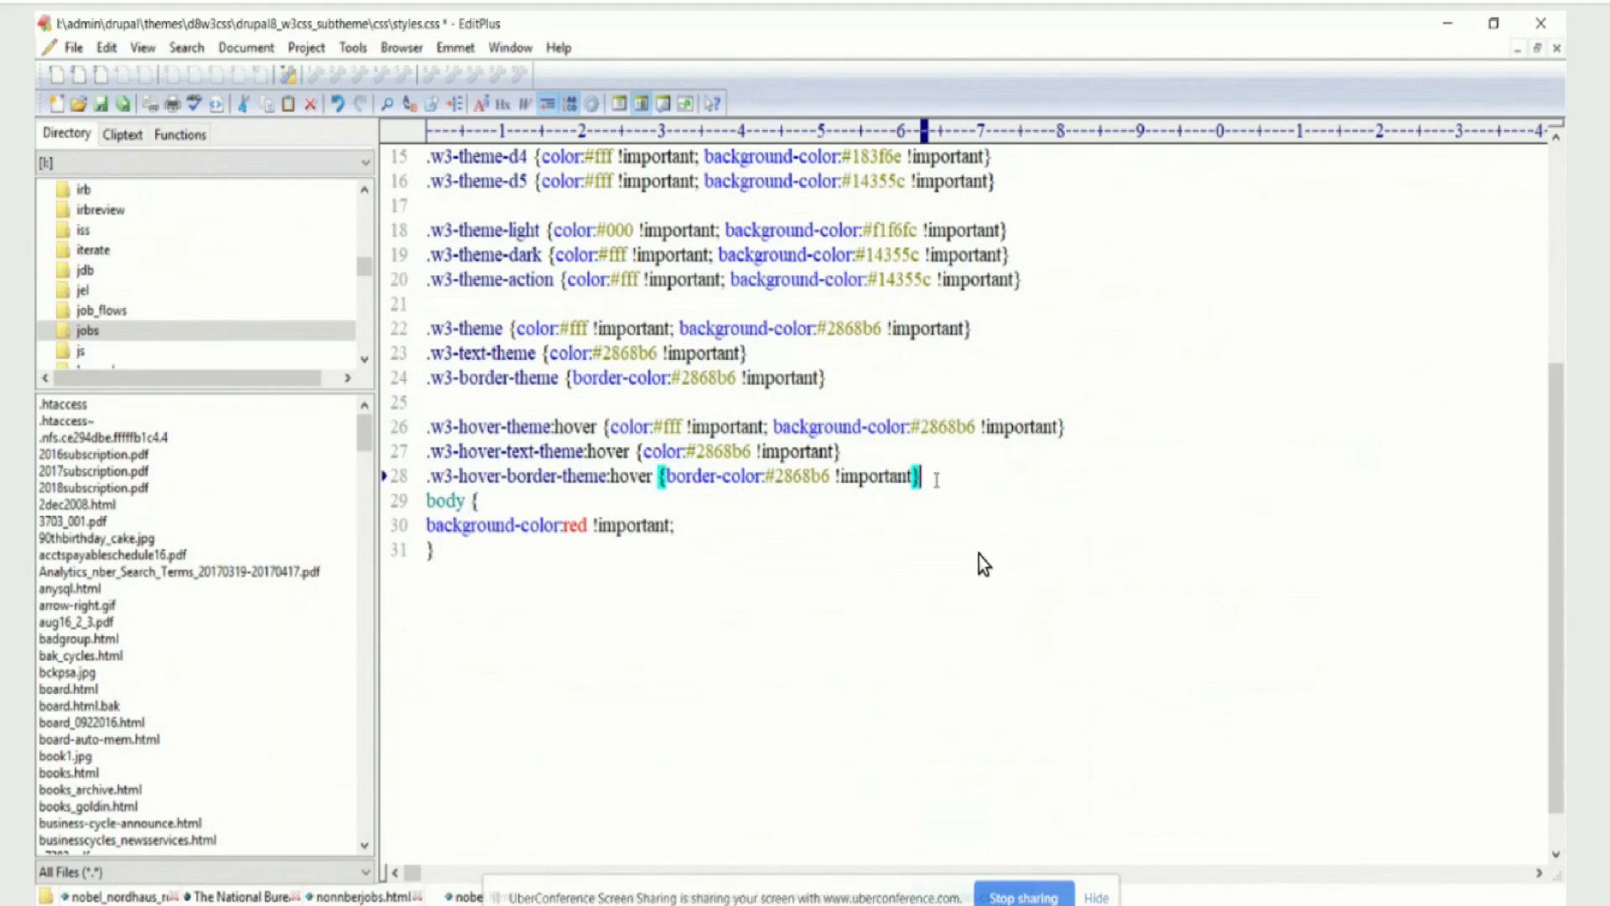
click(73, 49)
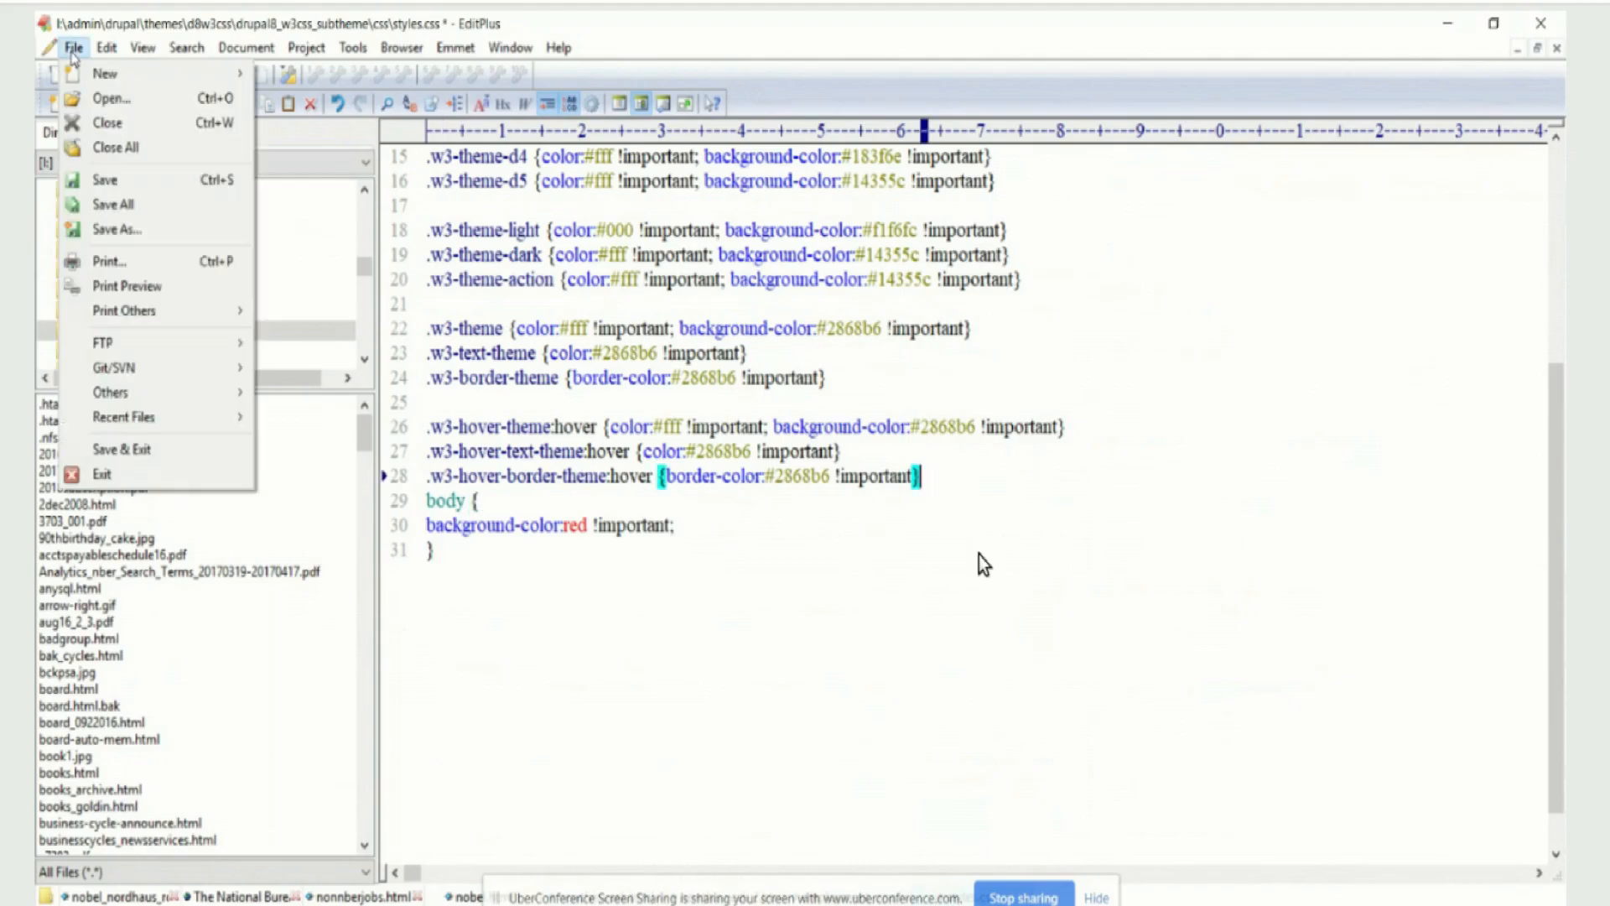
click(106, 180)
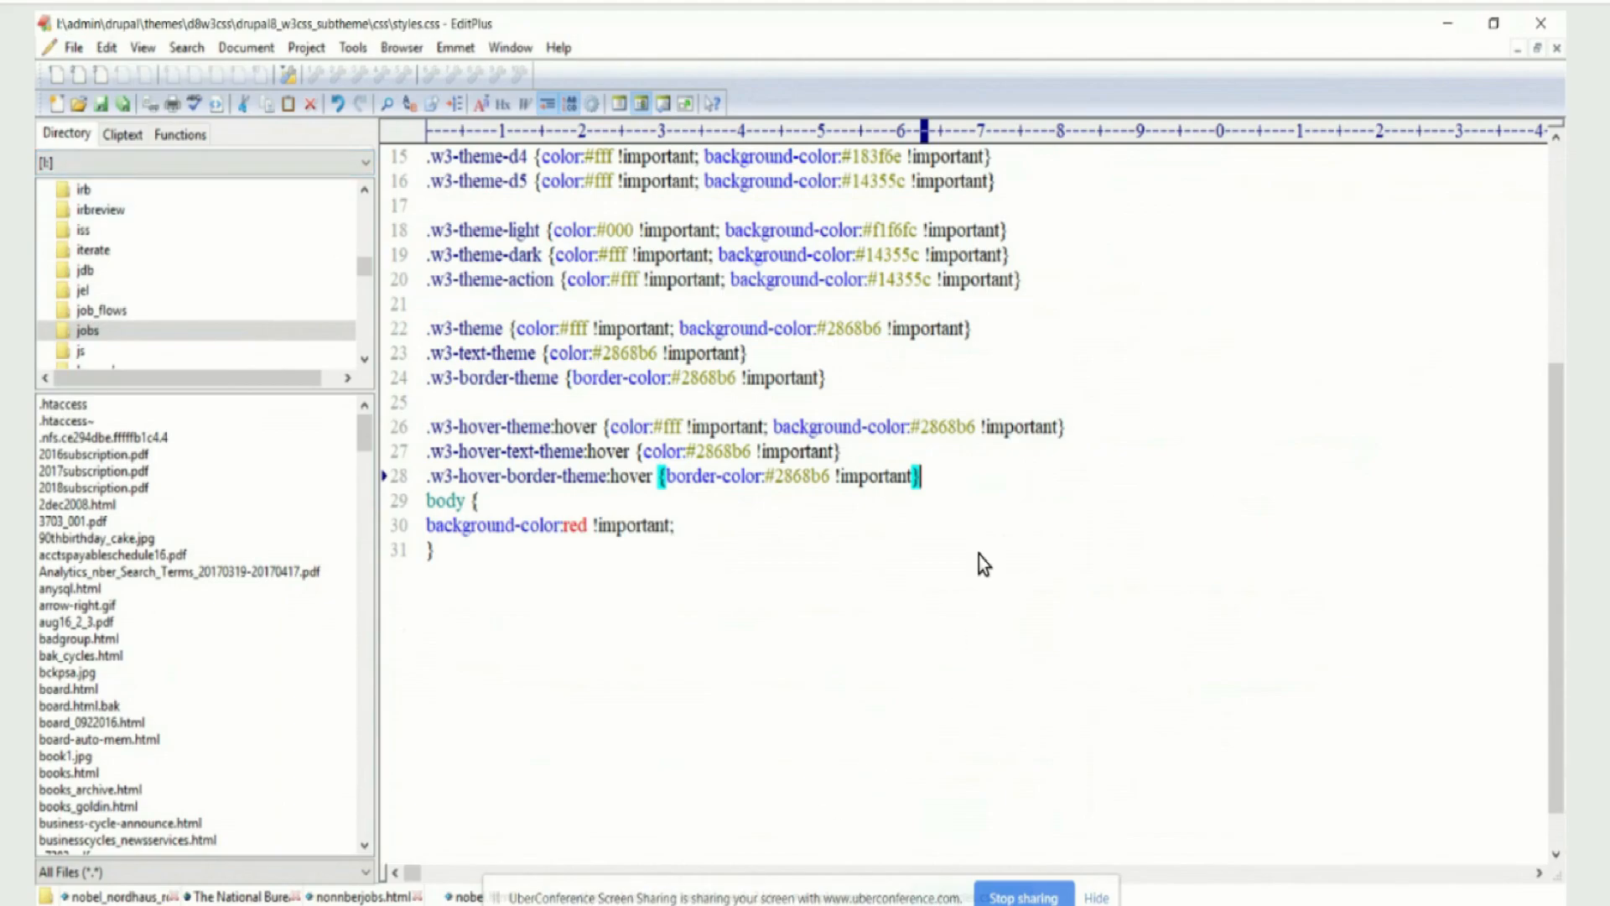
Switch to the browser and clear all of the Drupal site's caches from the Performance configuration page
key(alt+Tab)
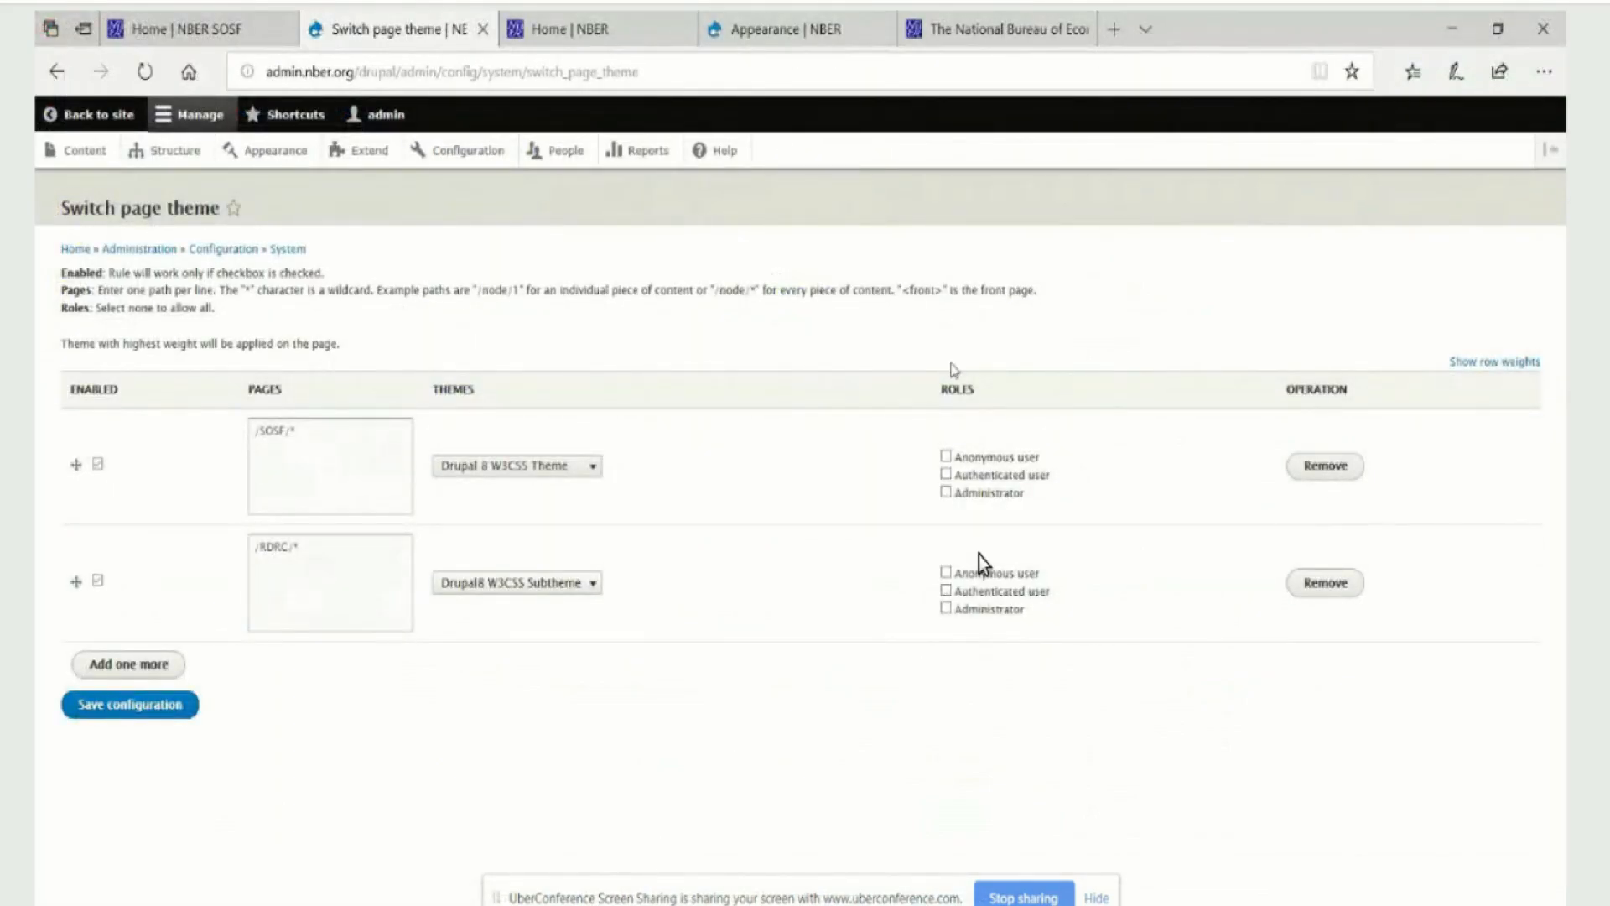
click(458, 159)
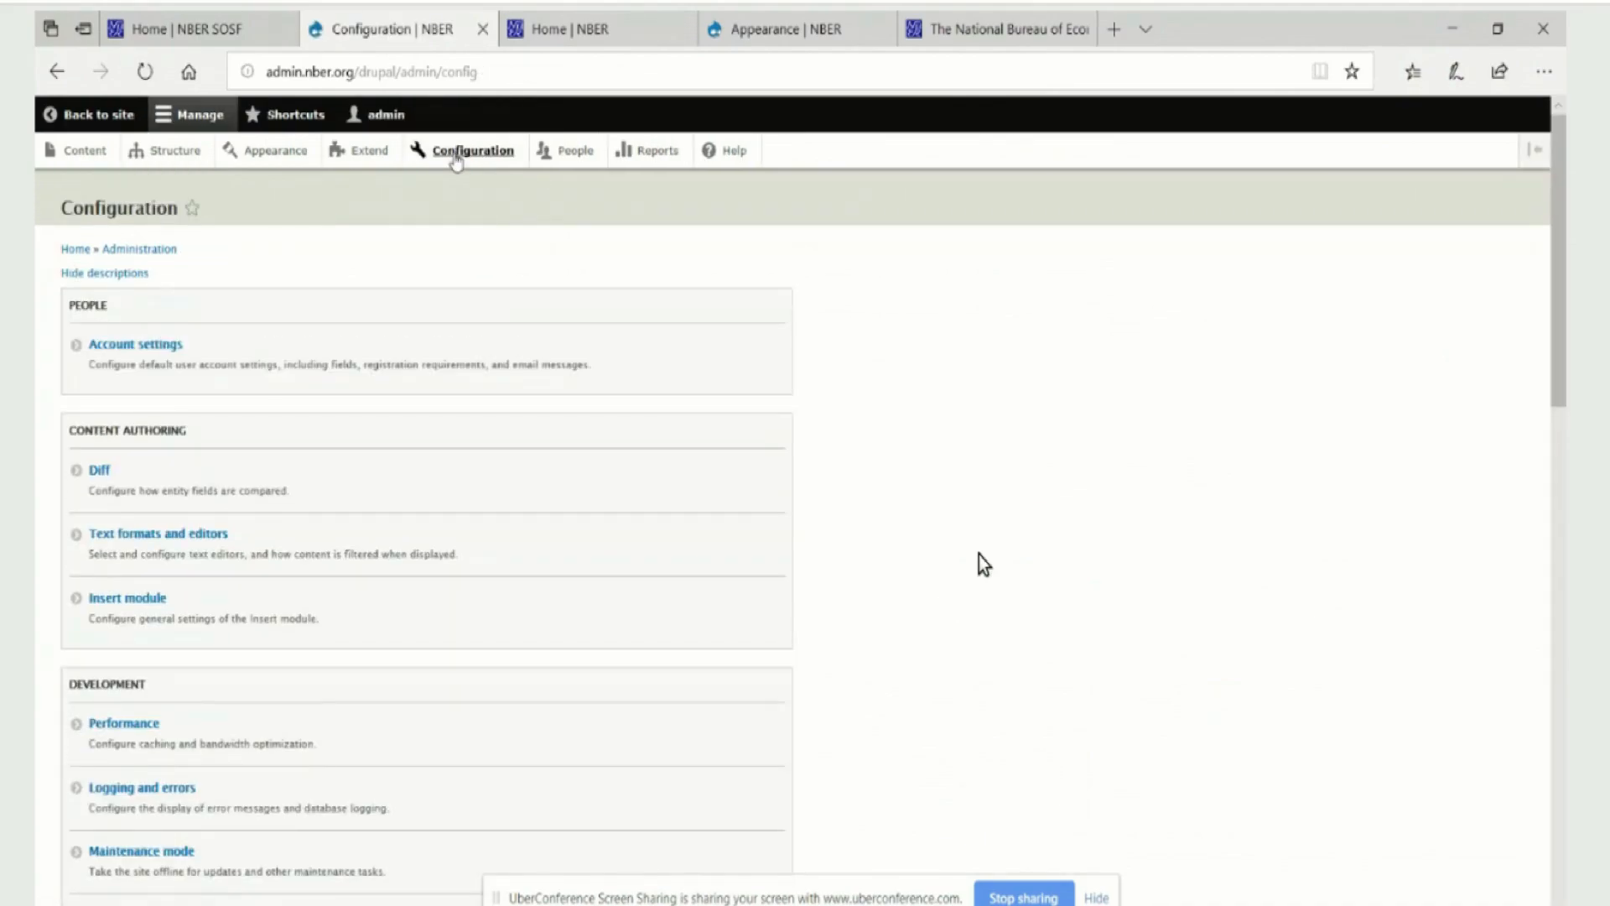
scroll(471, 374, down, 2)
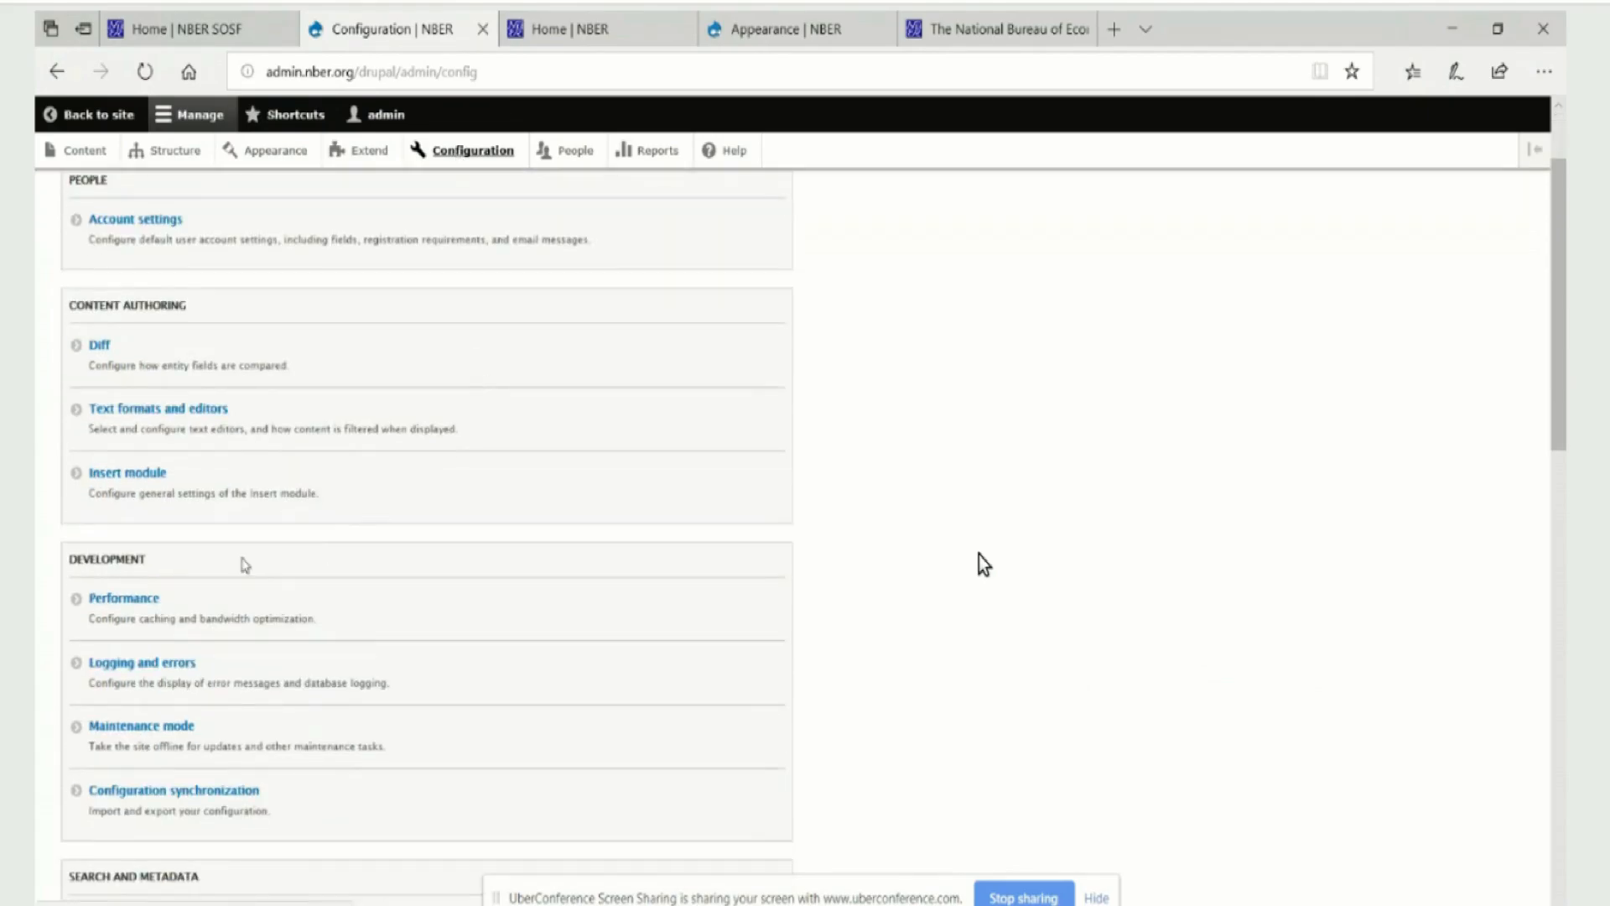
click(128, 473)
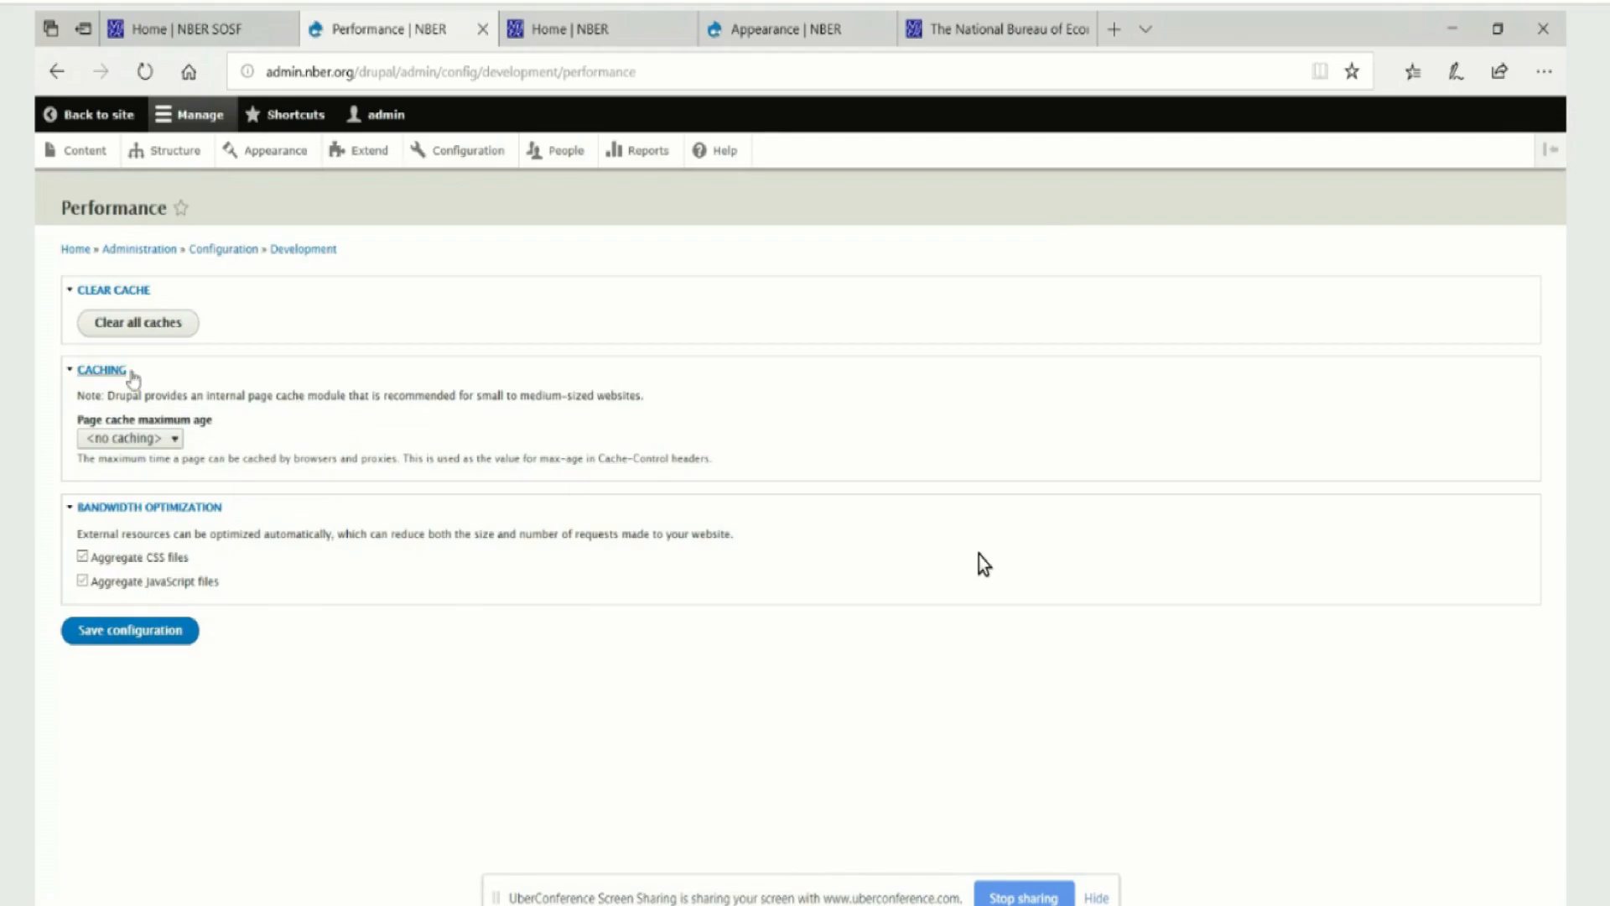
click(93, 329)
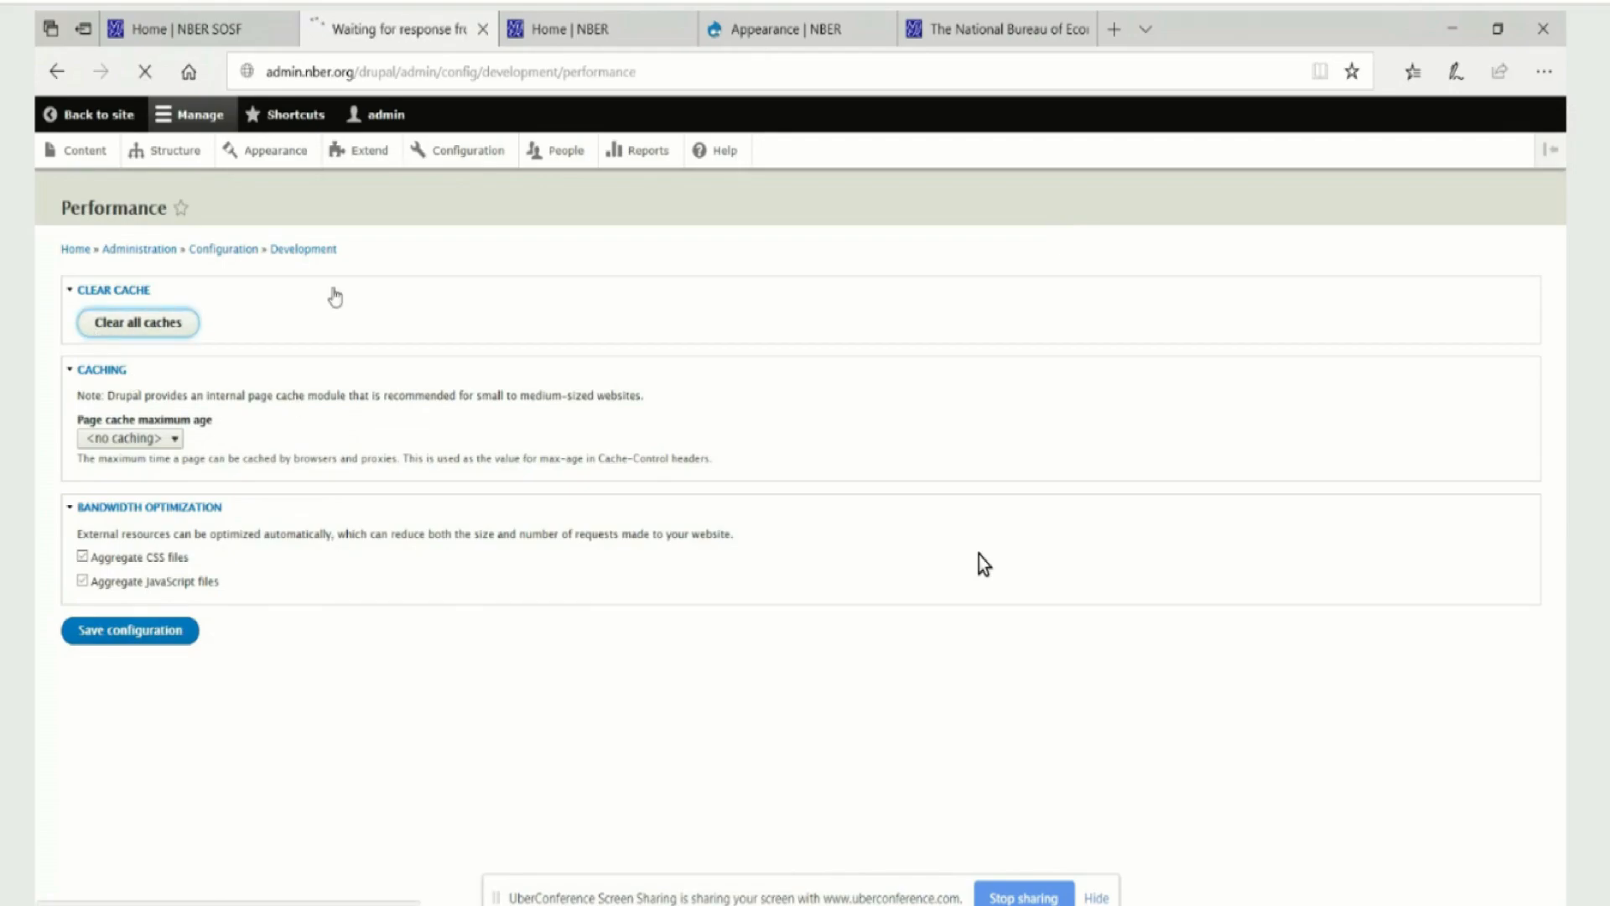
Reload the RDRC and SOSF home pages and compare their background colors to see where the subtheme's CSS applies
mouse_move(592, 42)
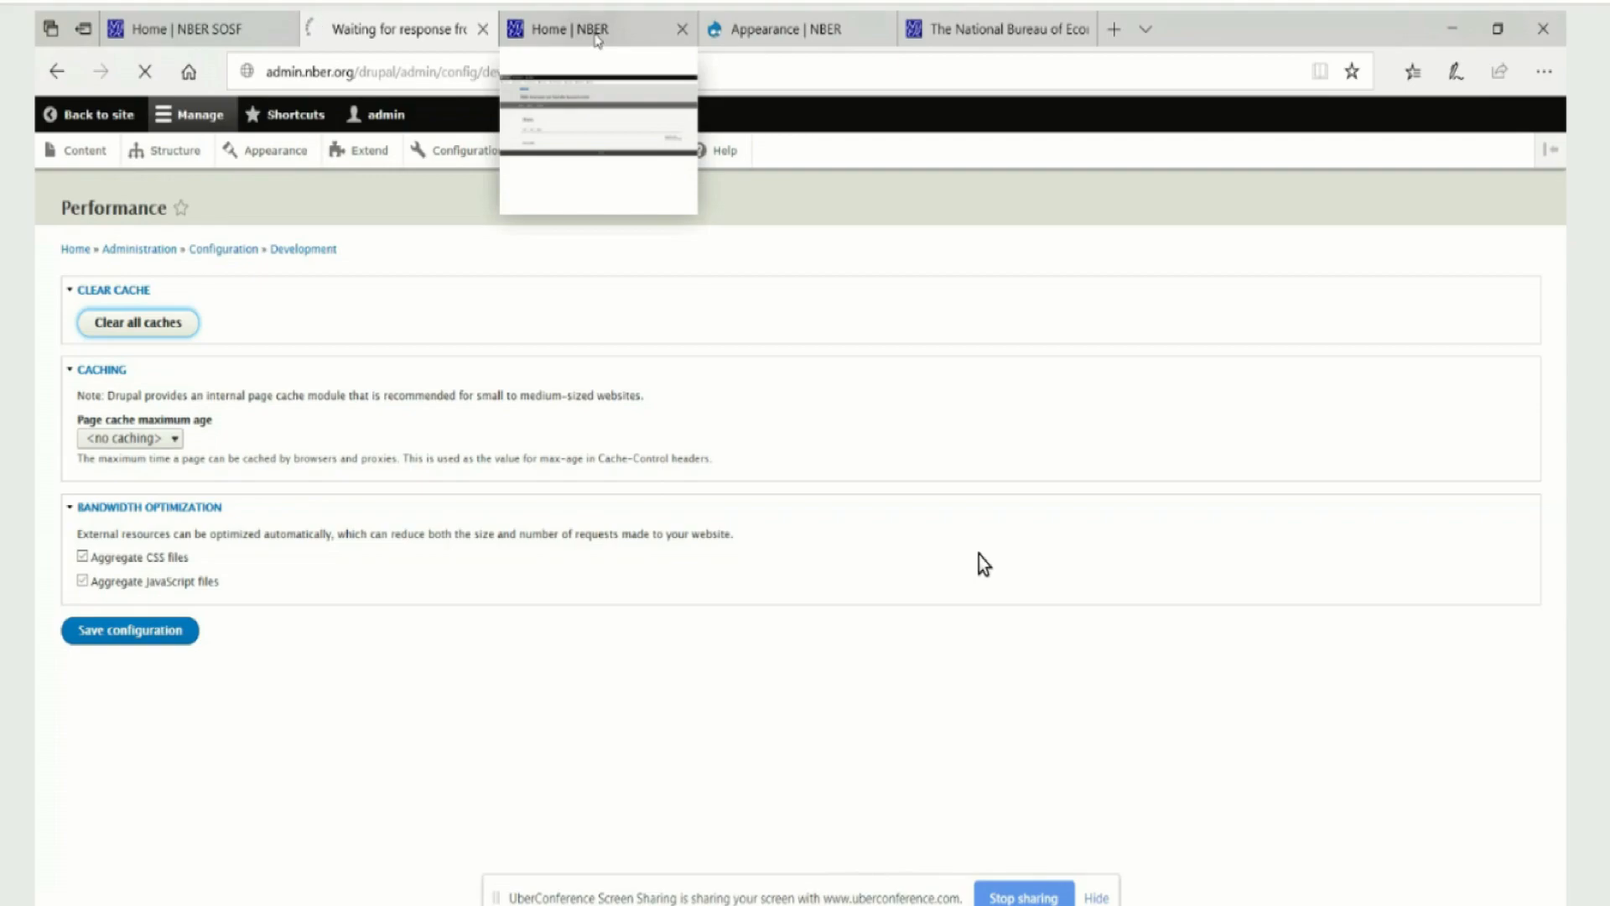
click(596, 33)
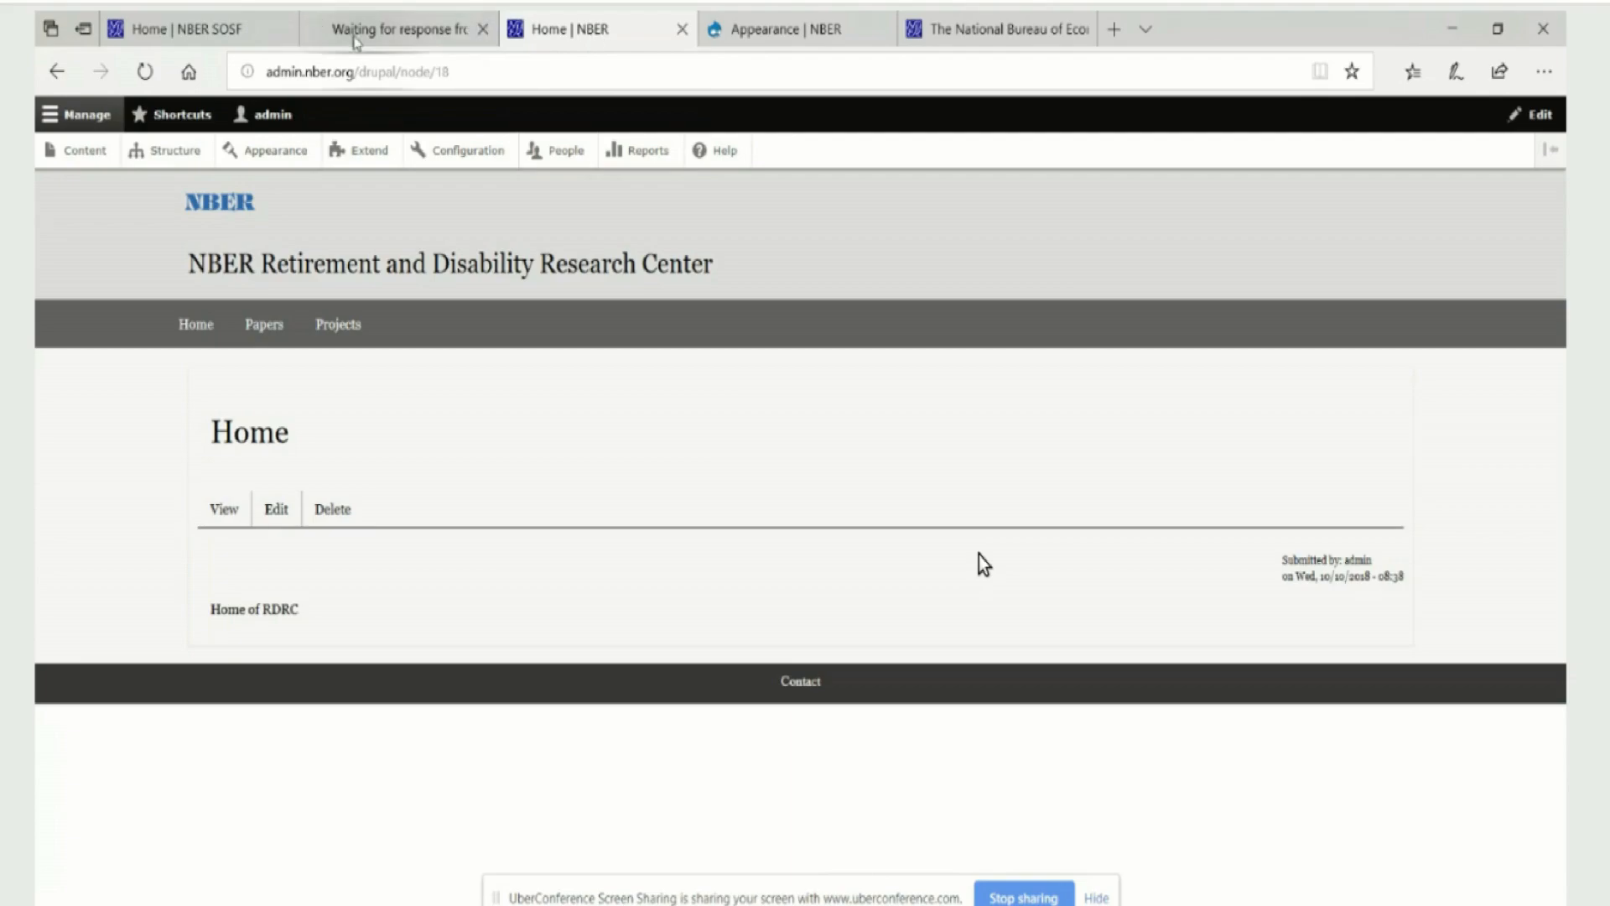
click(146, 73)
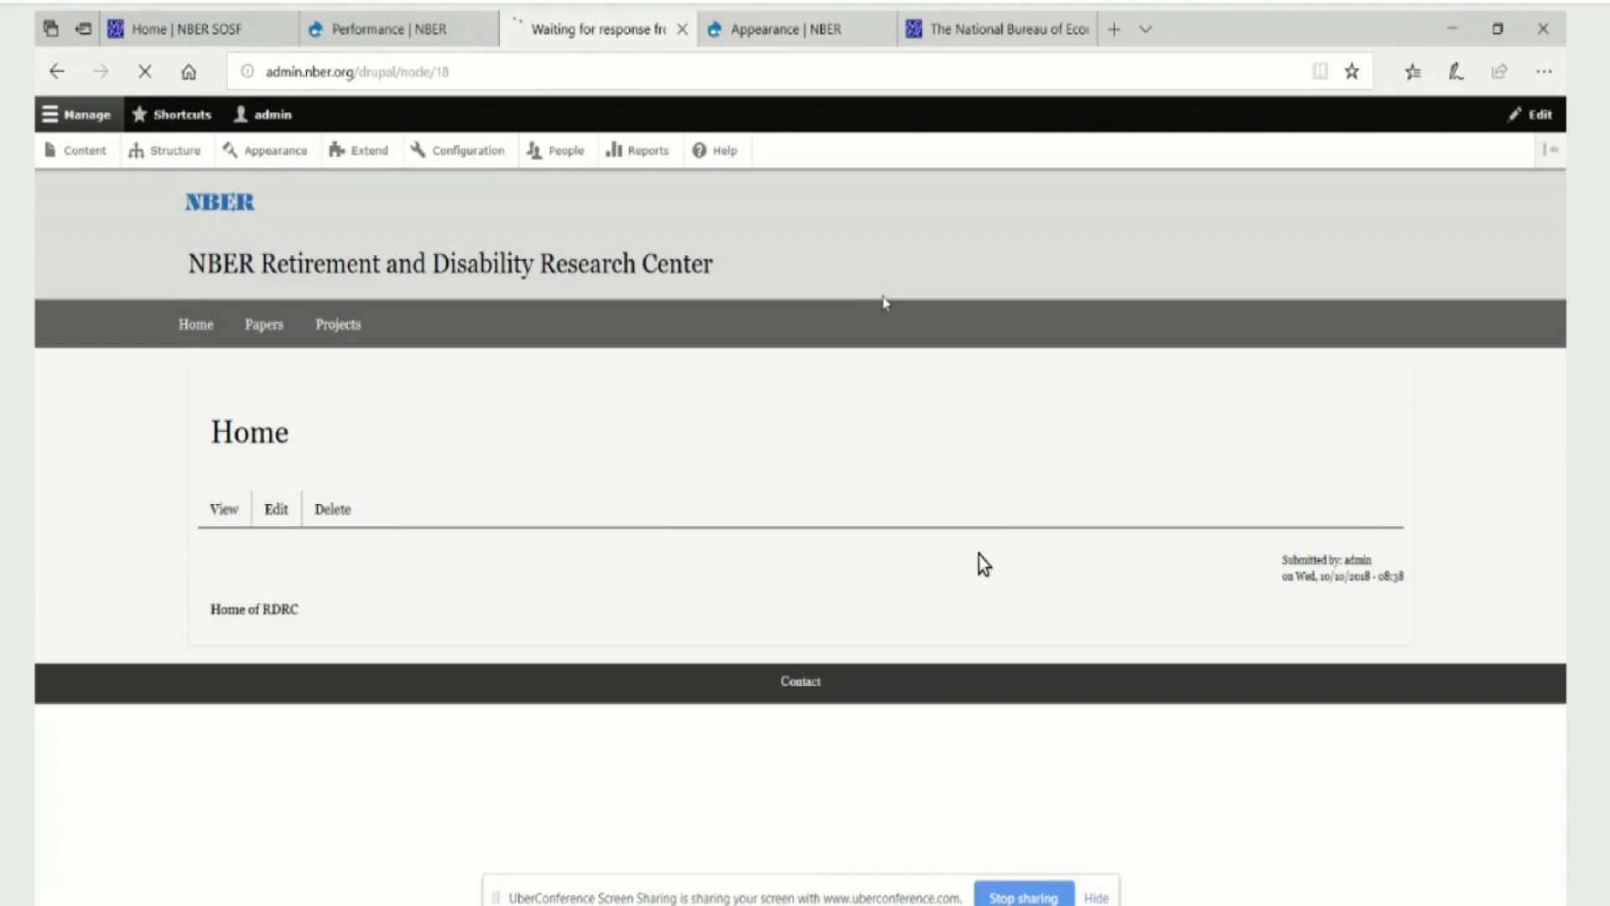
click(401, 31)
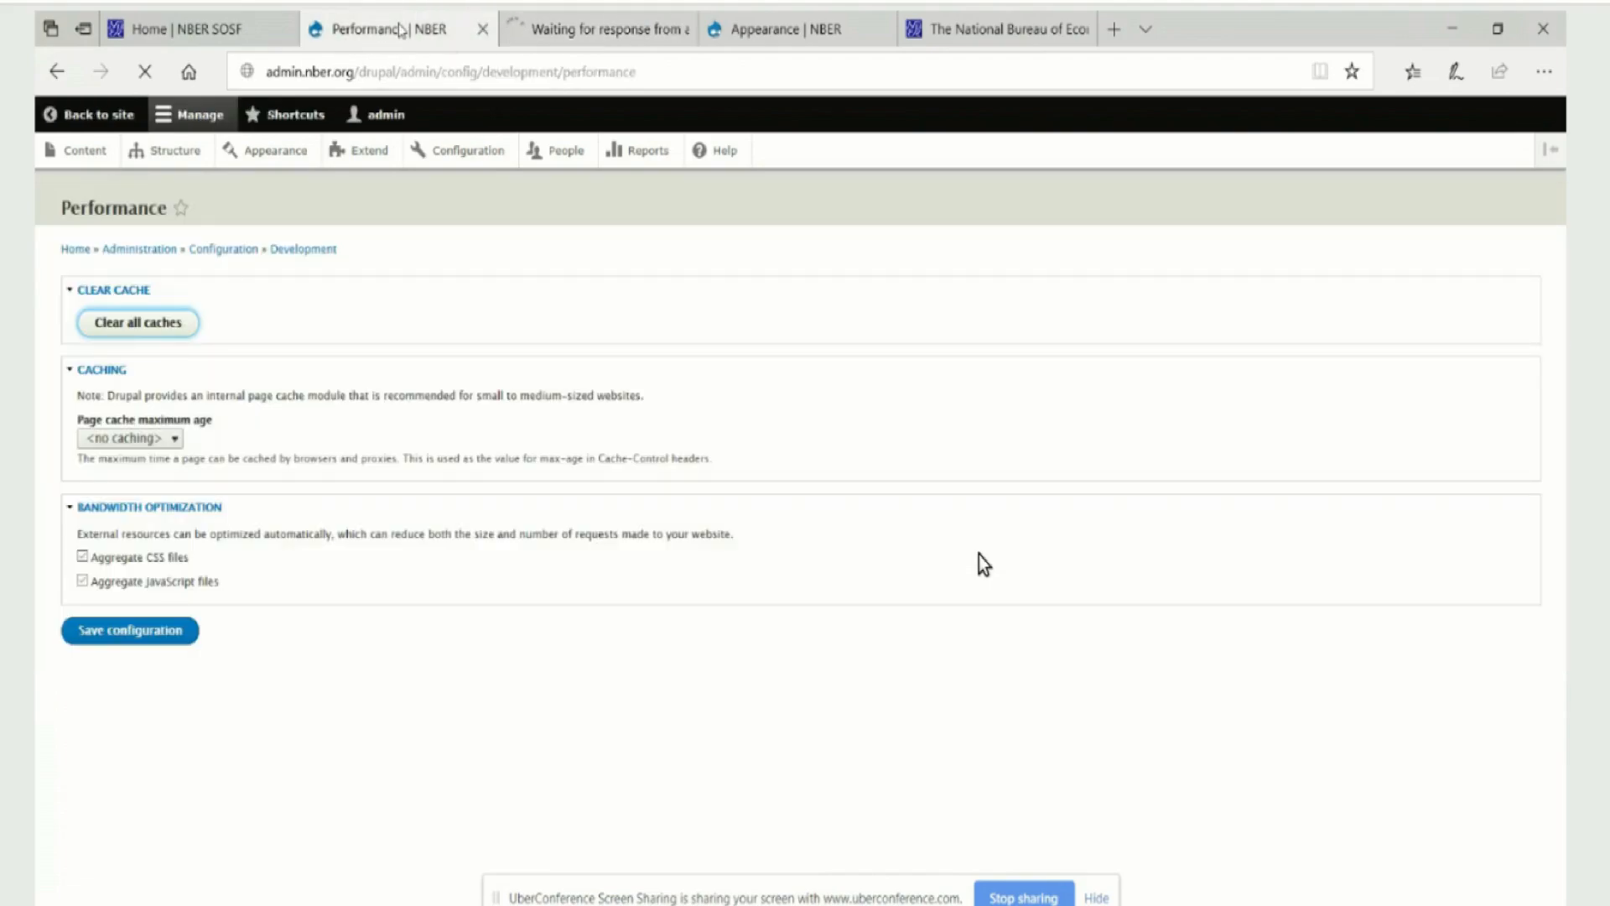
click(559, 34)
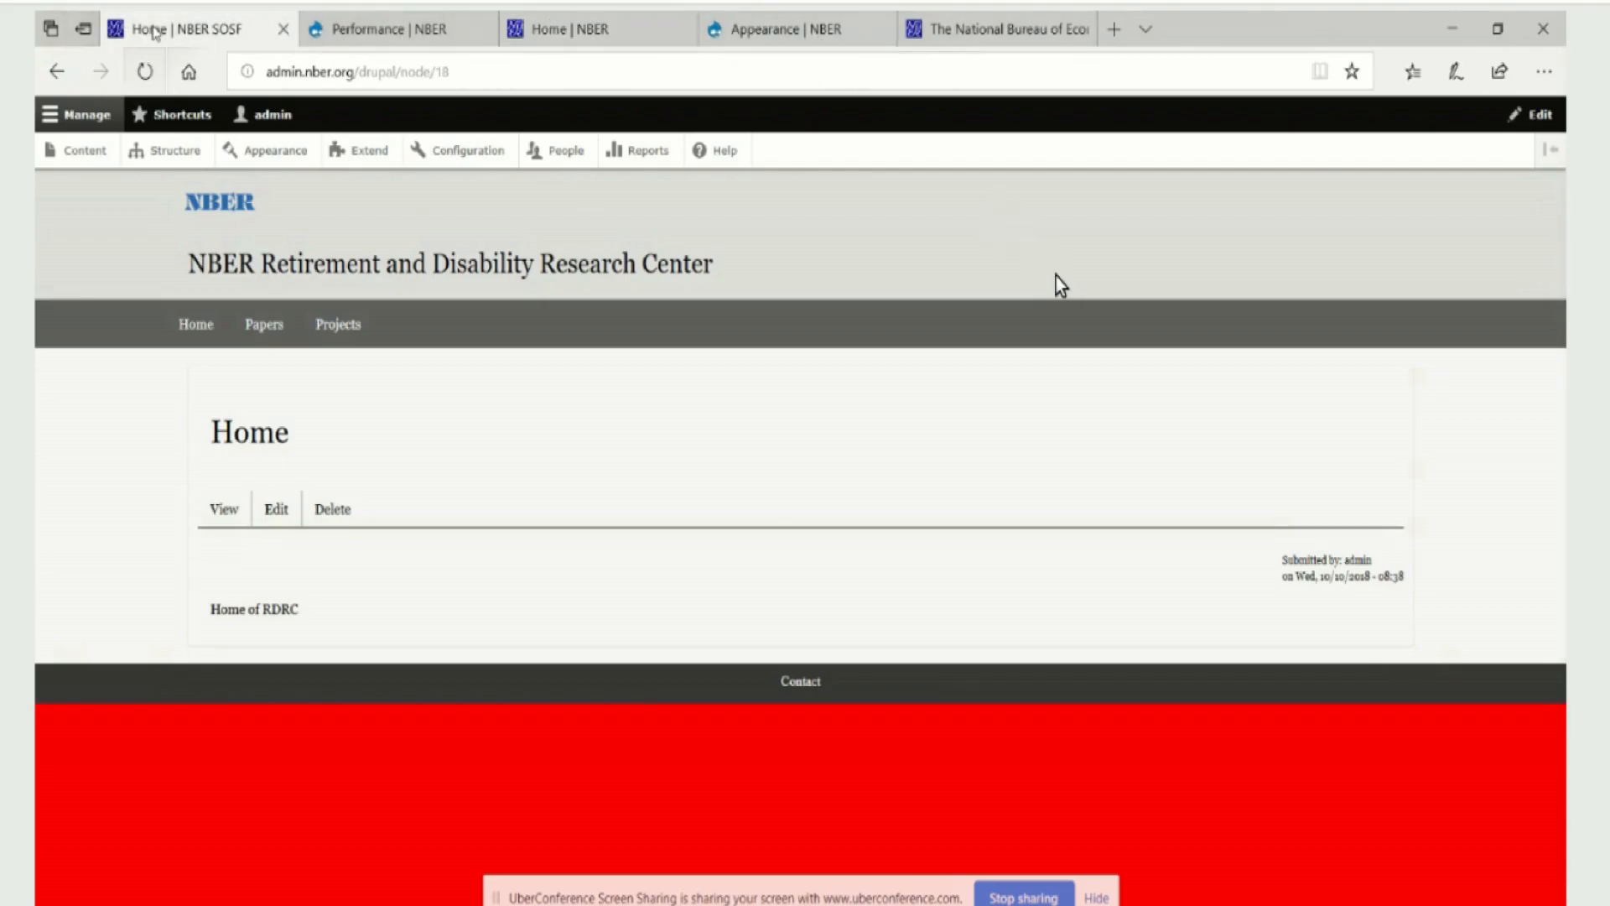
click(153, 29)
click(148, 72)
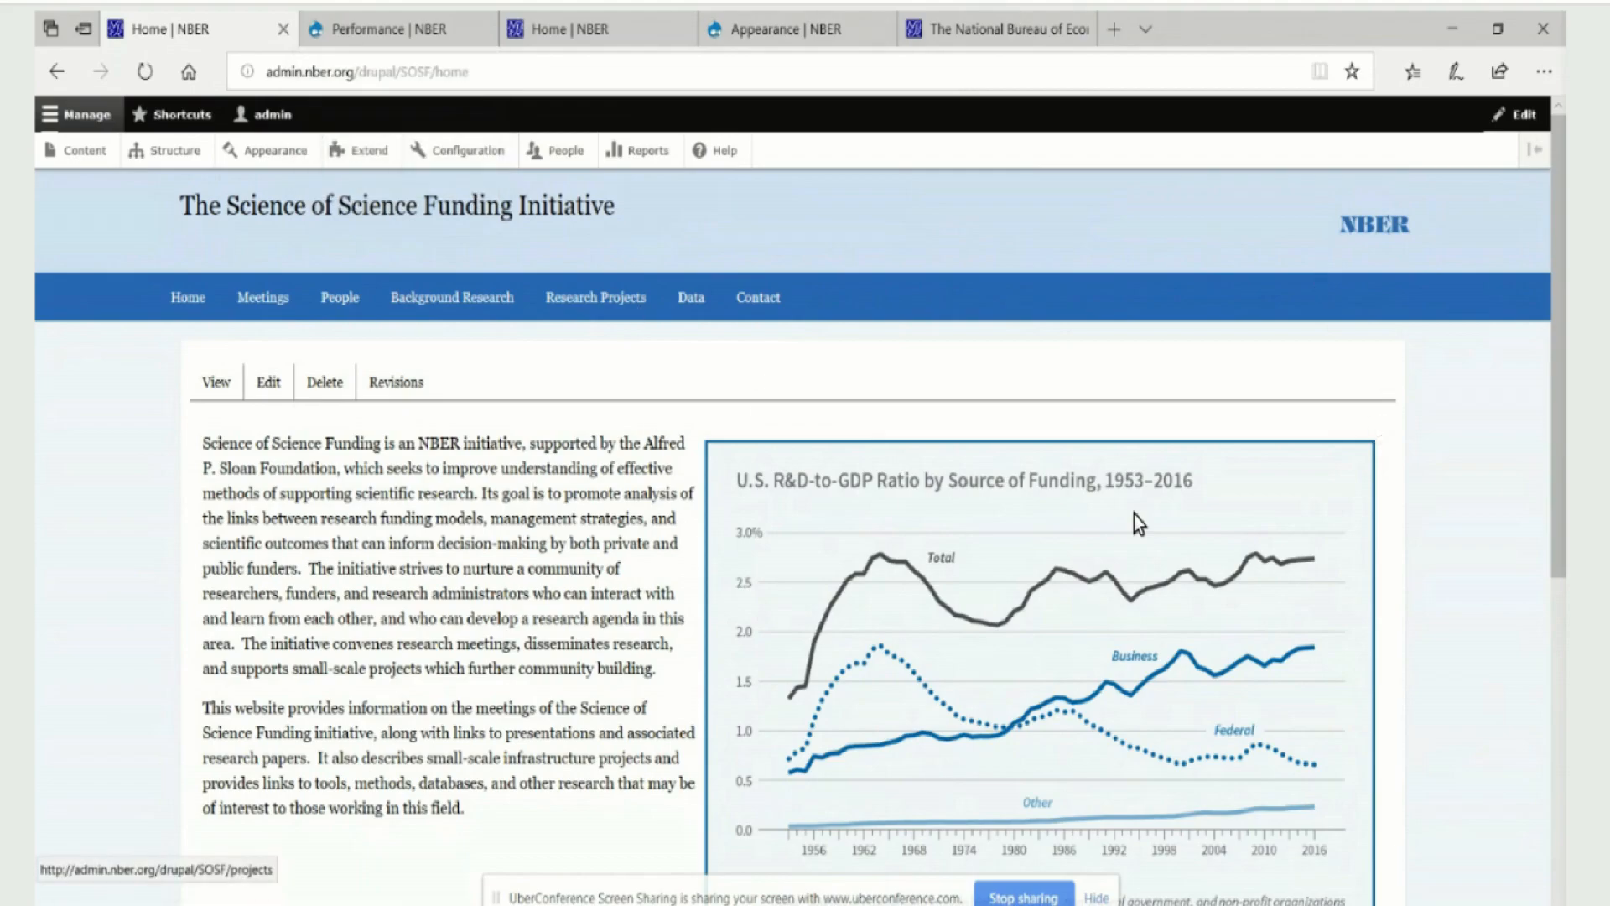
Switch back to EditPlus and delete the red background body rule from styles.css
key(alt+Tab)
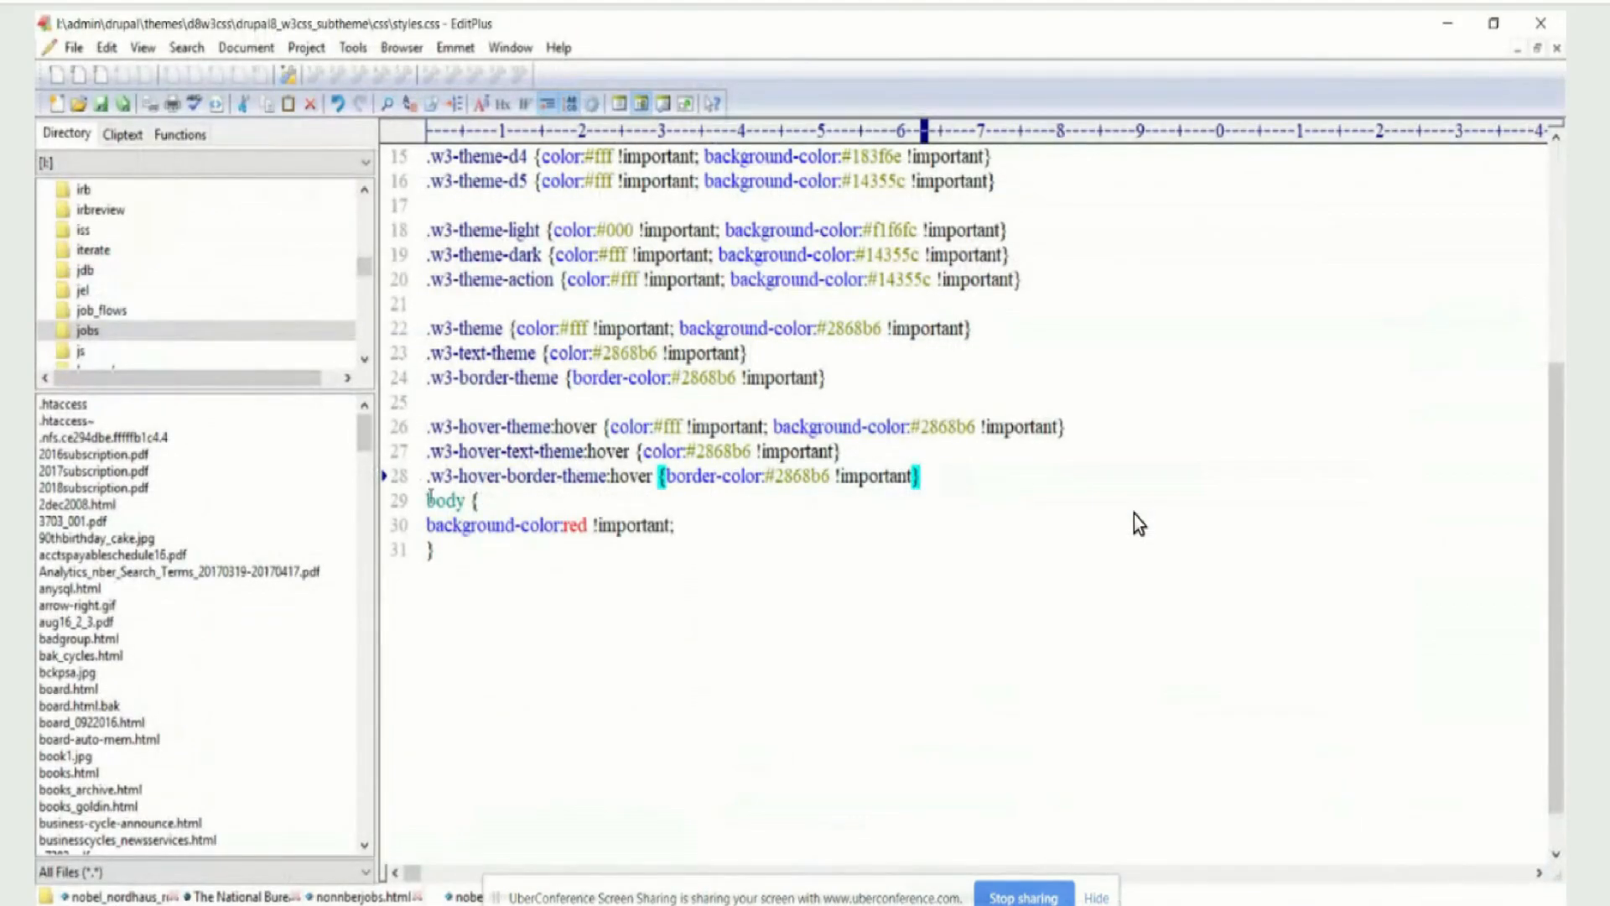
drag(429, 498, 603, 562)
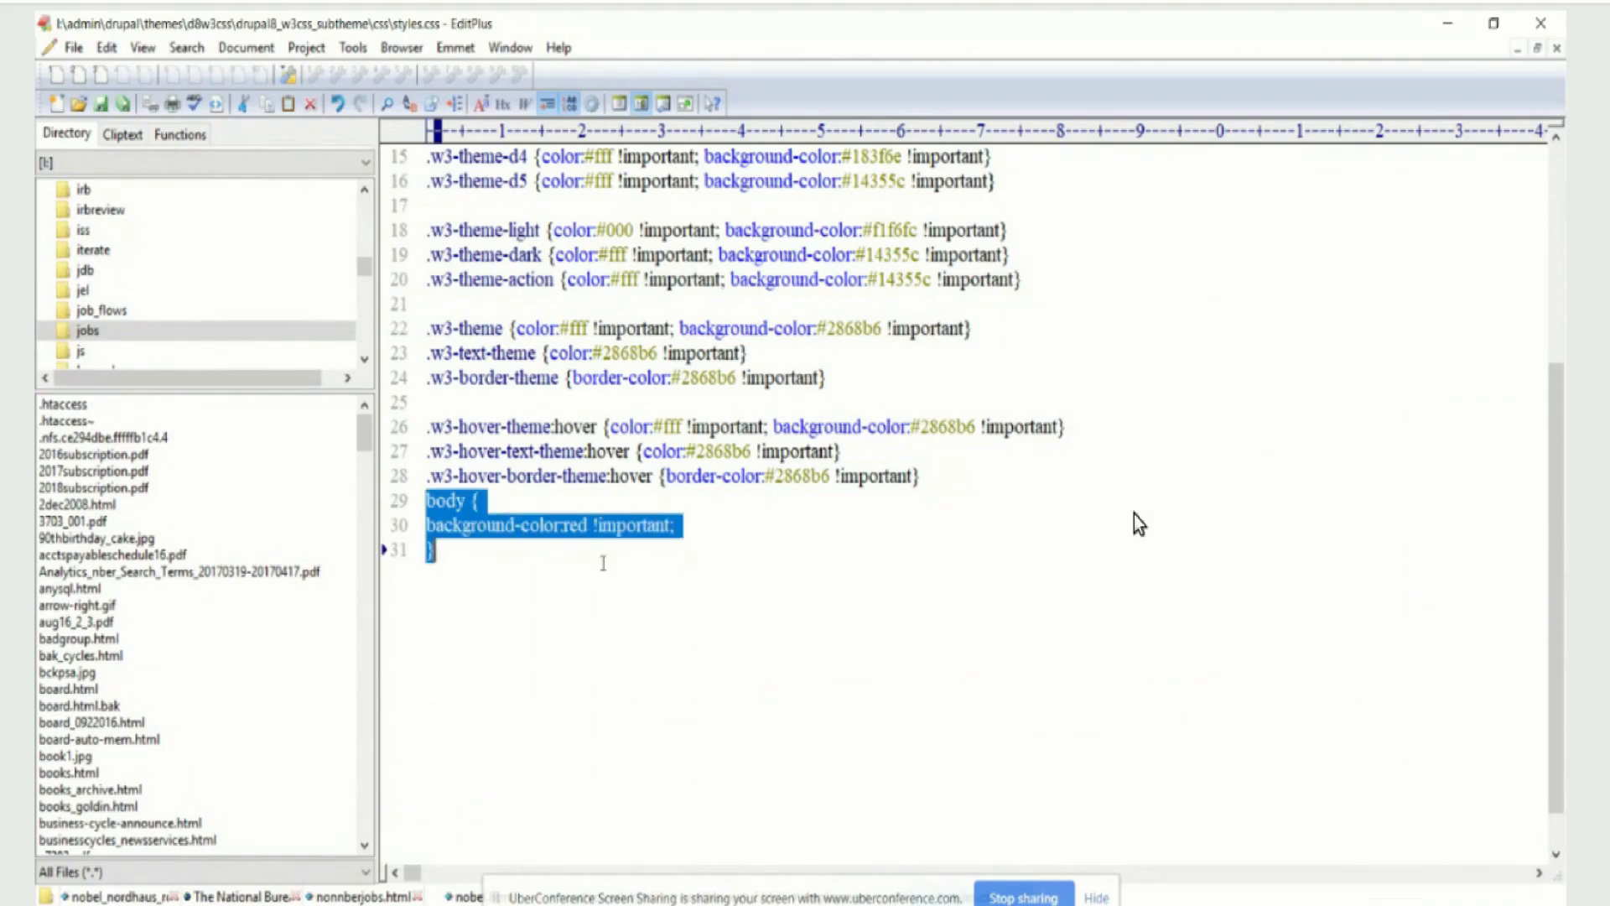
key(Delete)
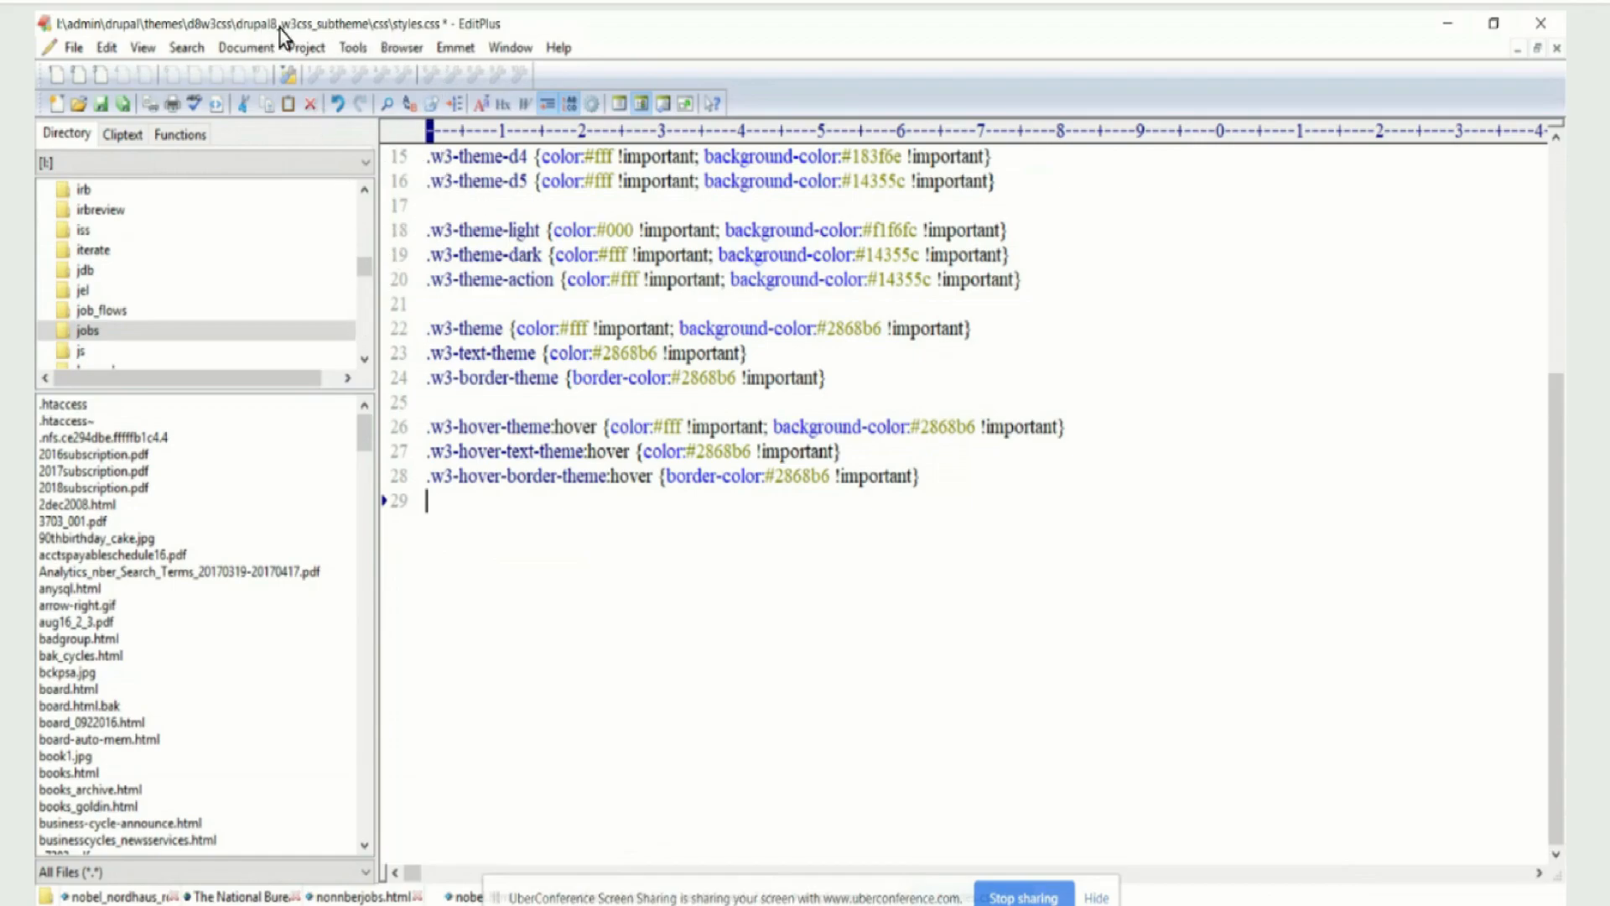
Switch to File Explorer and browse from the subtheme's css folder to d8w3css\css\custom in the parent theme
key(super+1)
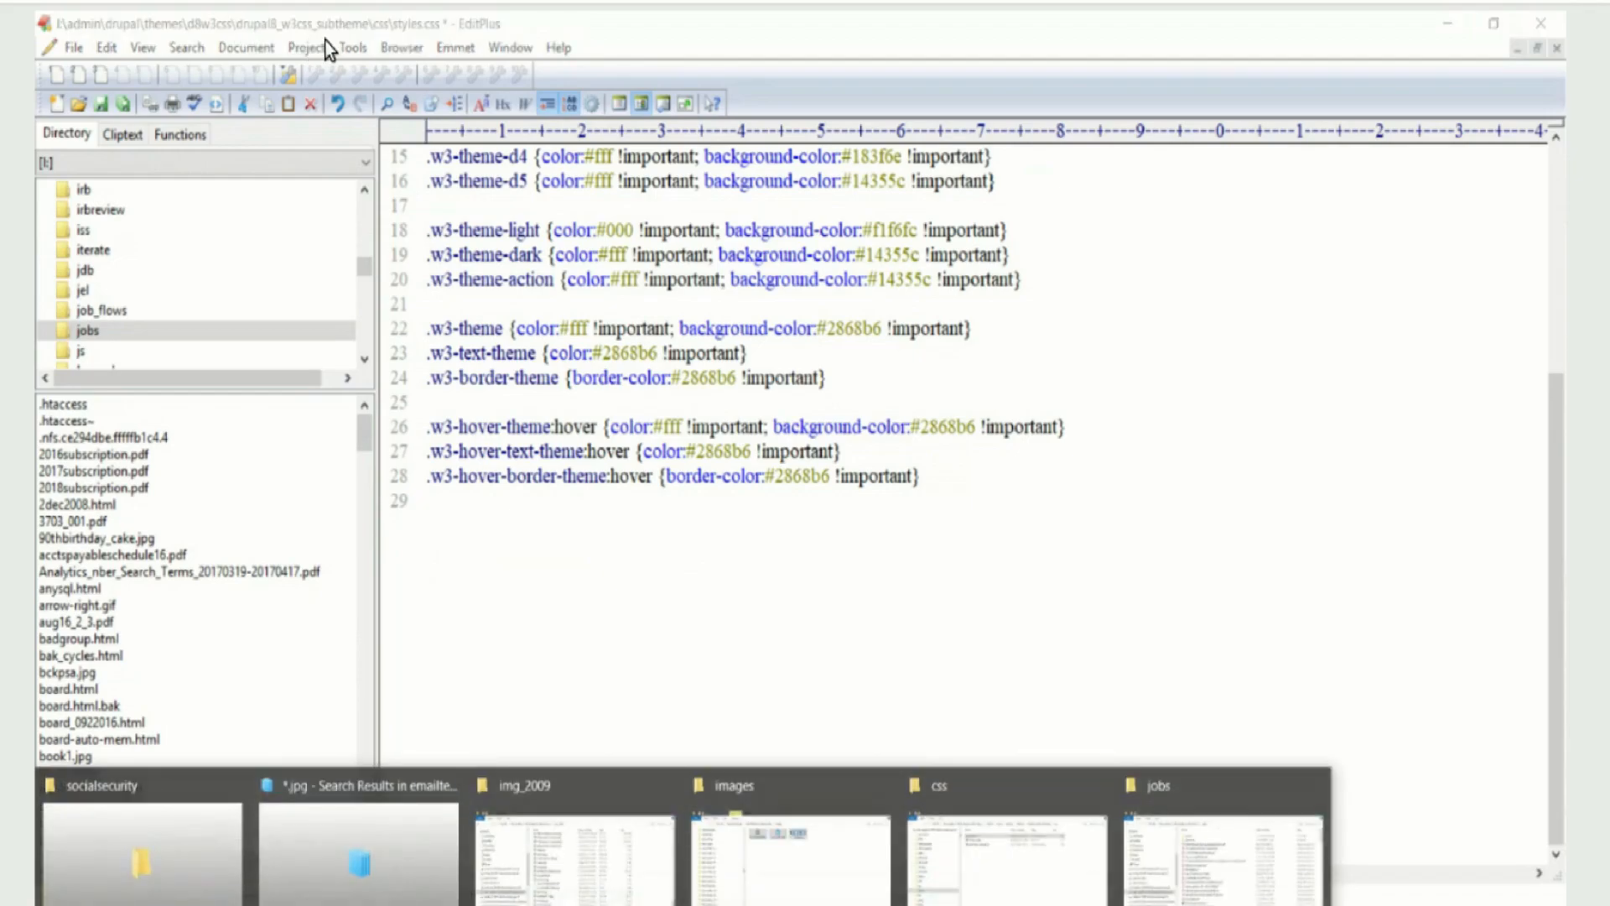
click(950, 840)
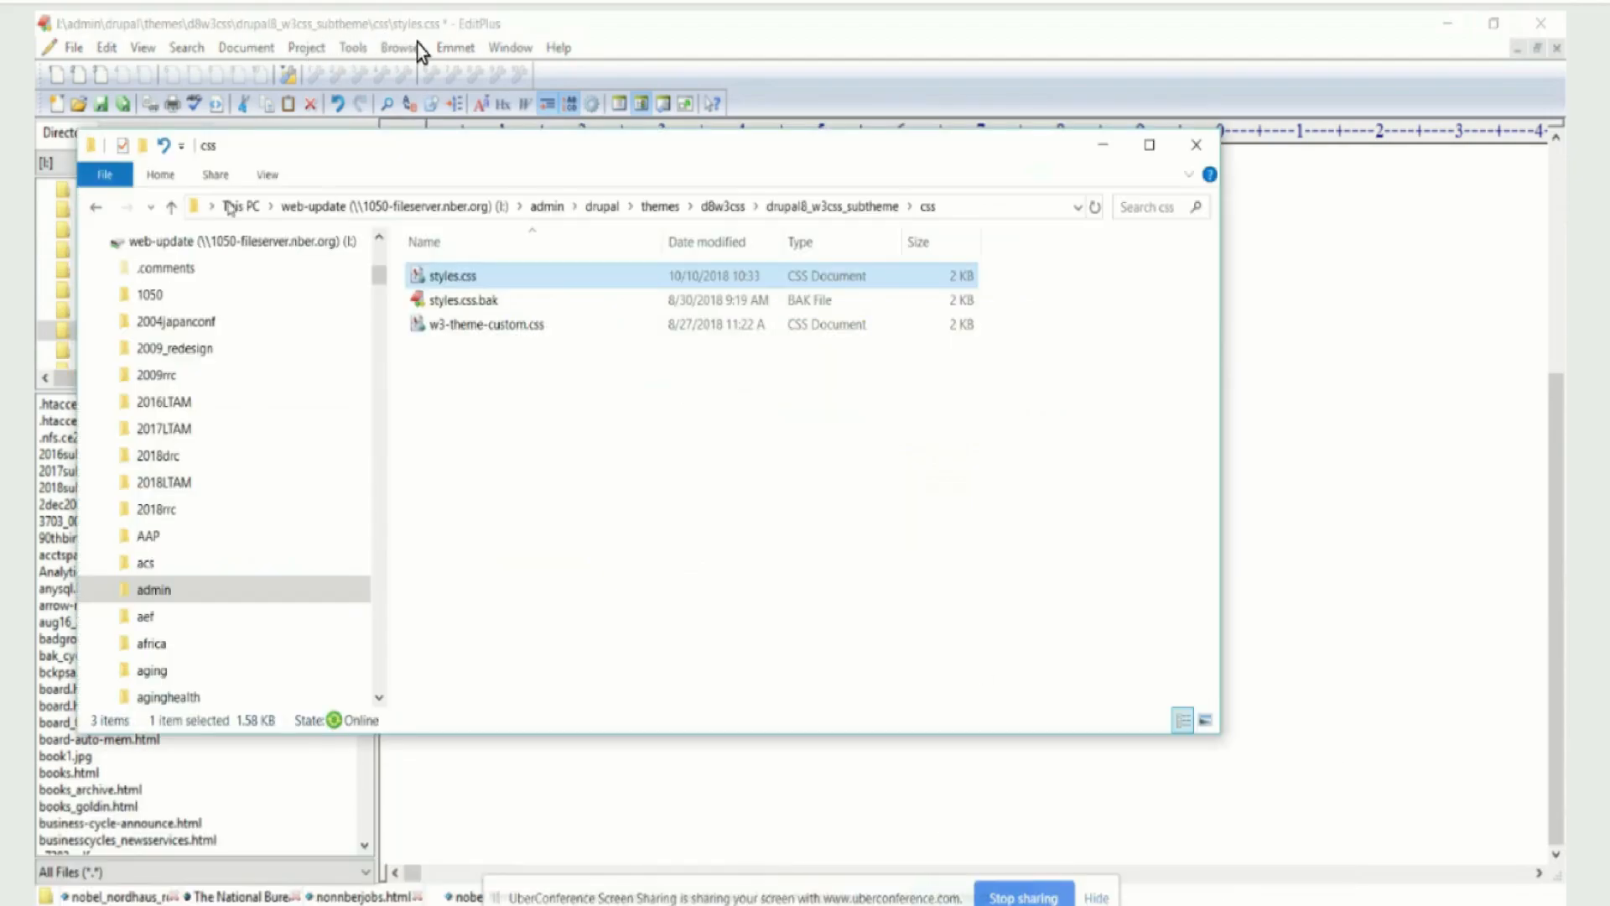
click(171, 208)
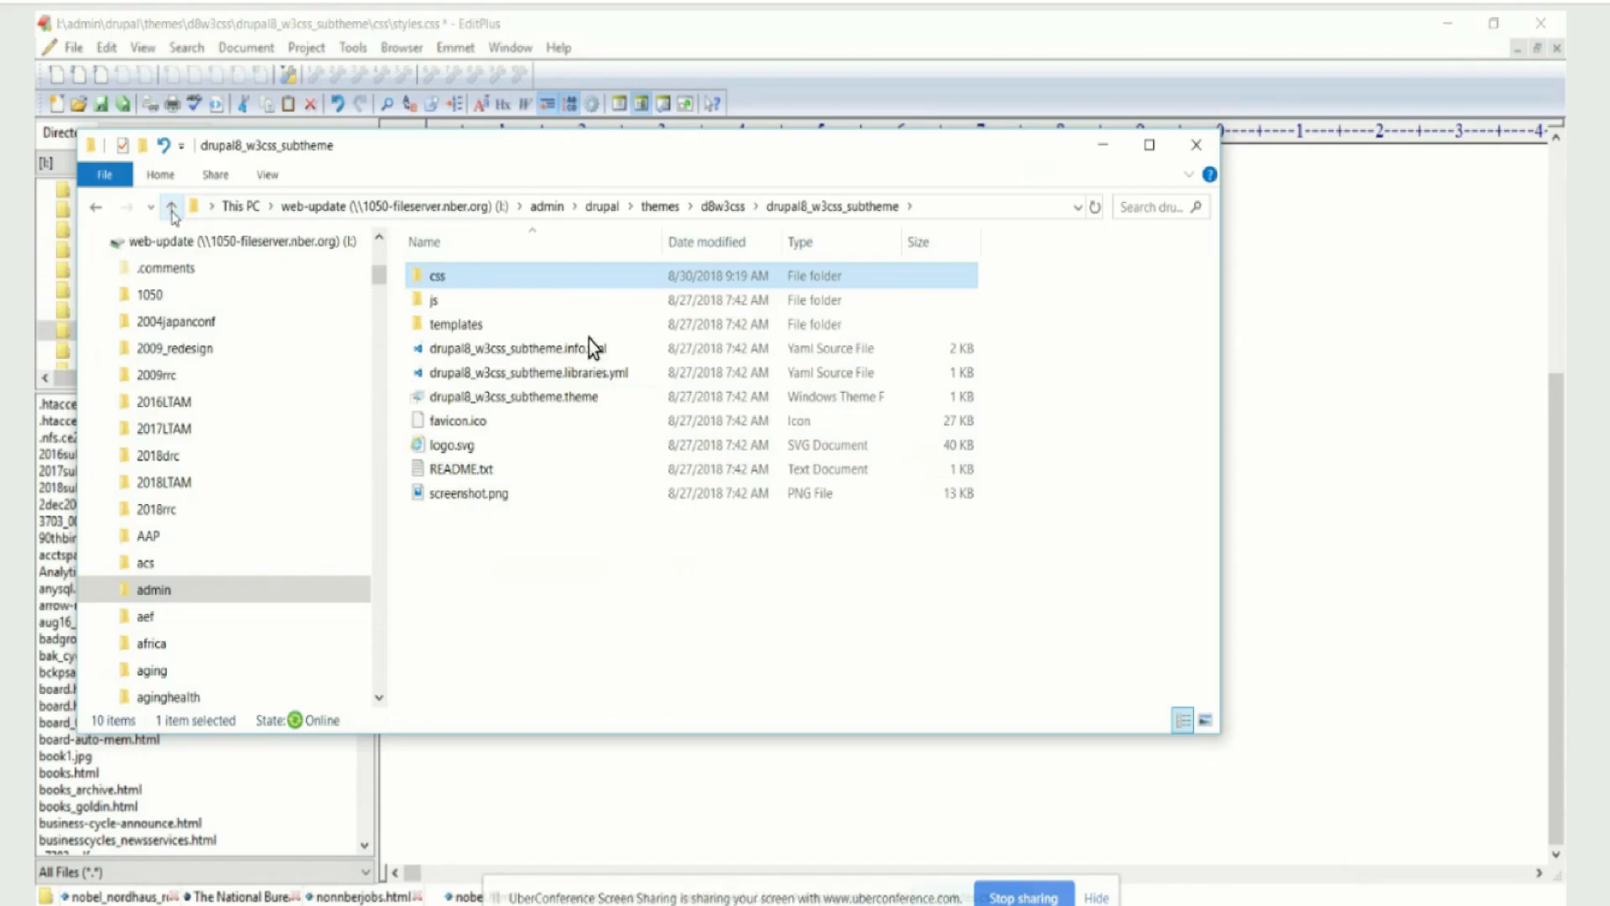
click(171, 208)
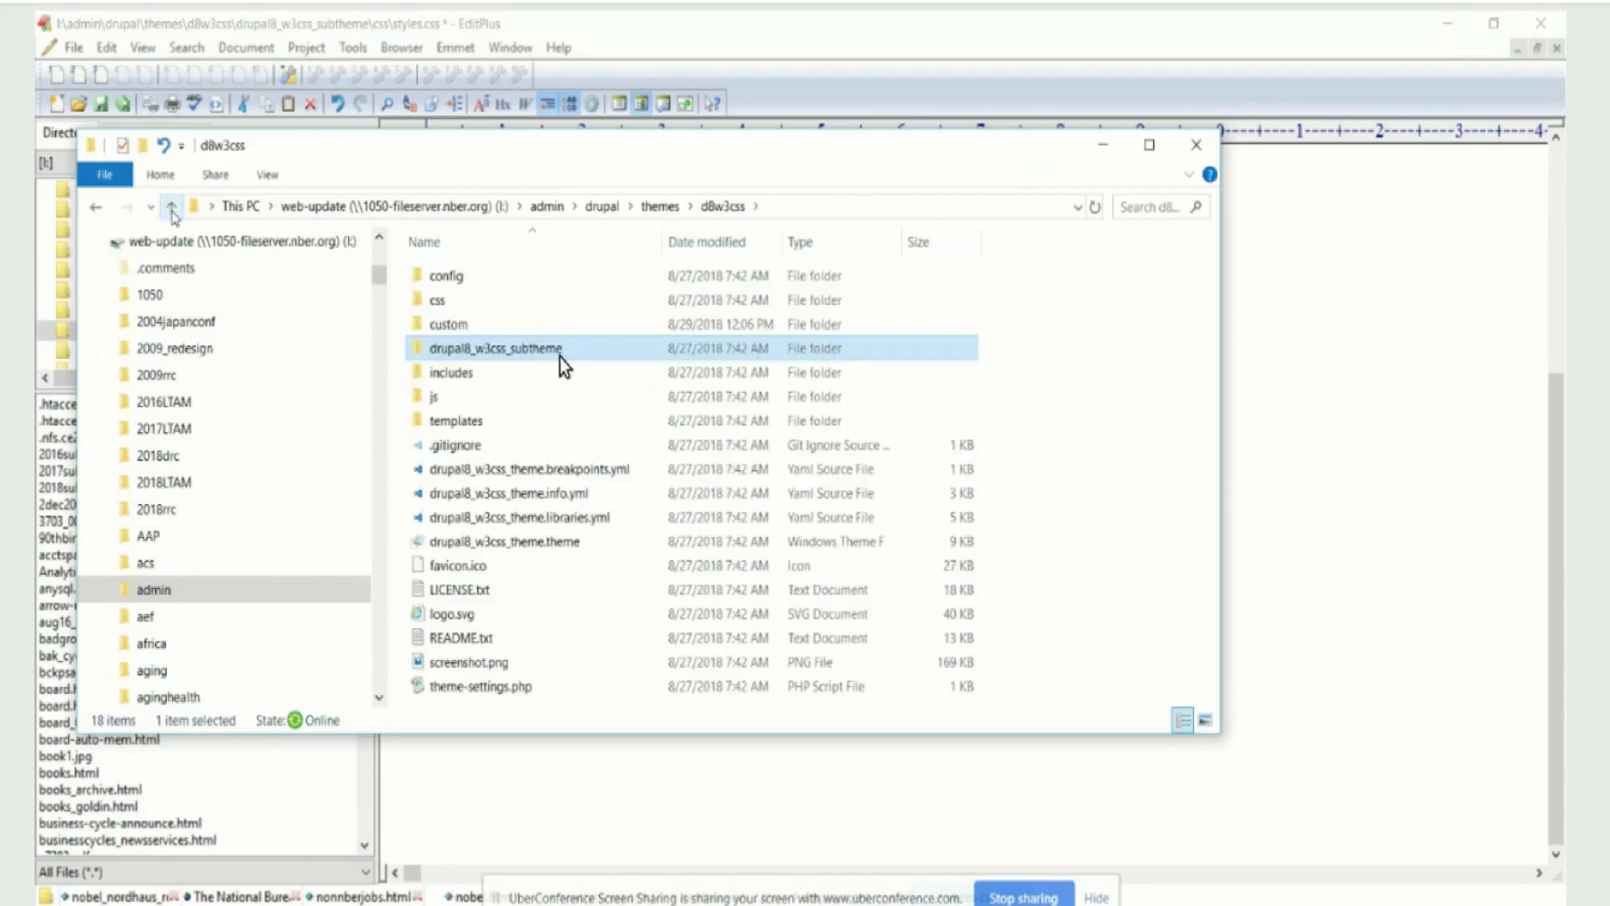
click(171, 208)
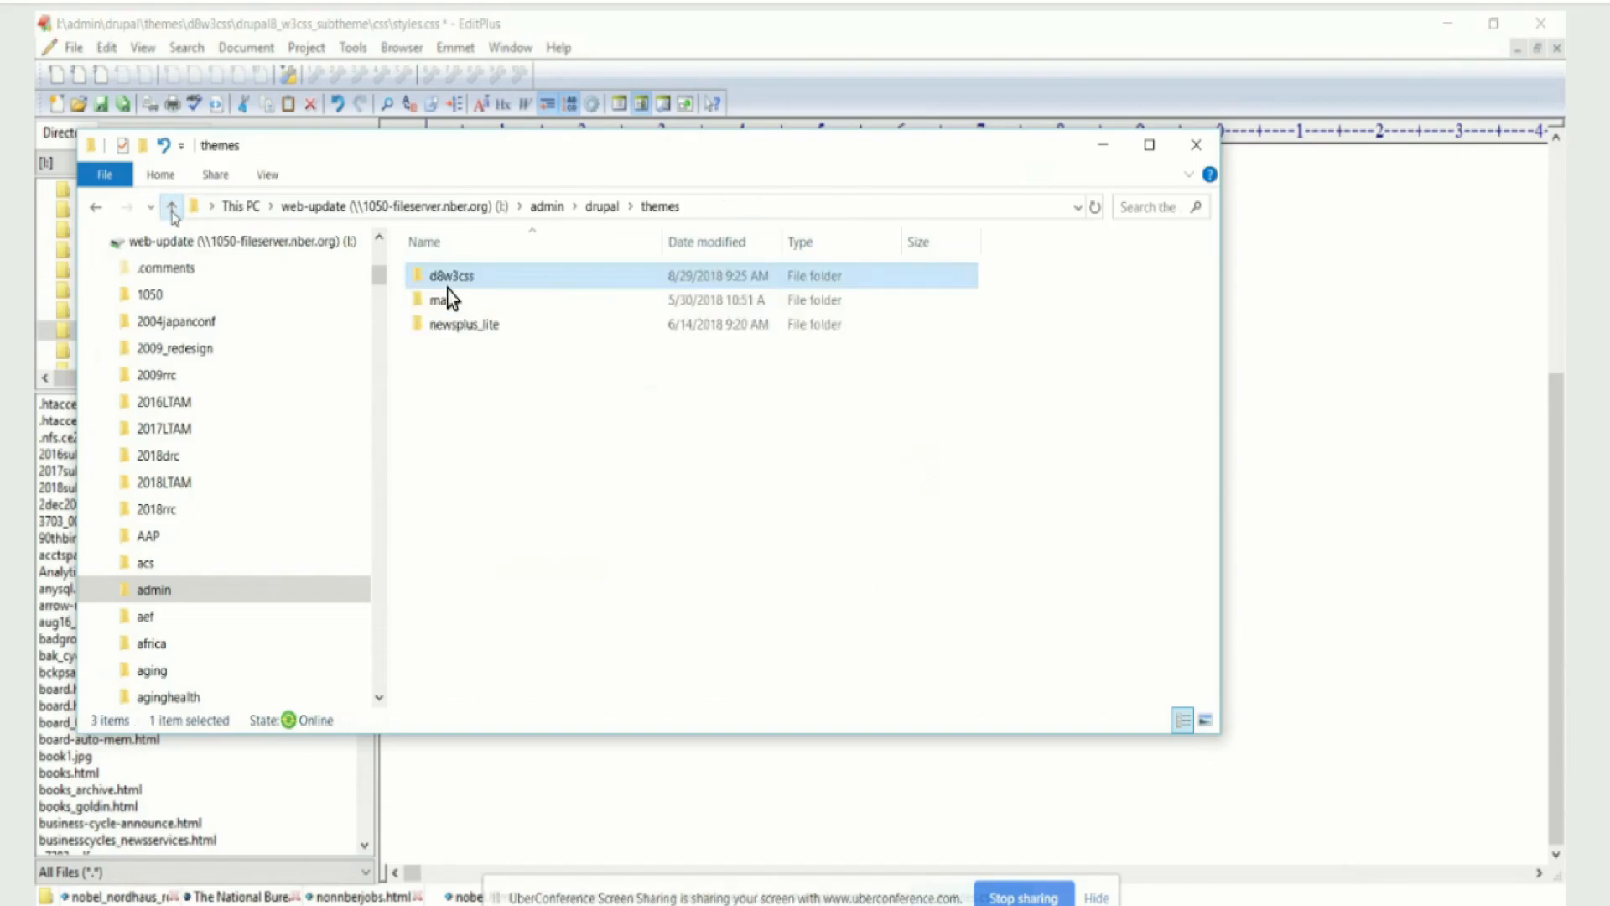
double_click(490, 282)
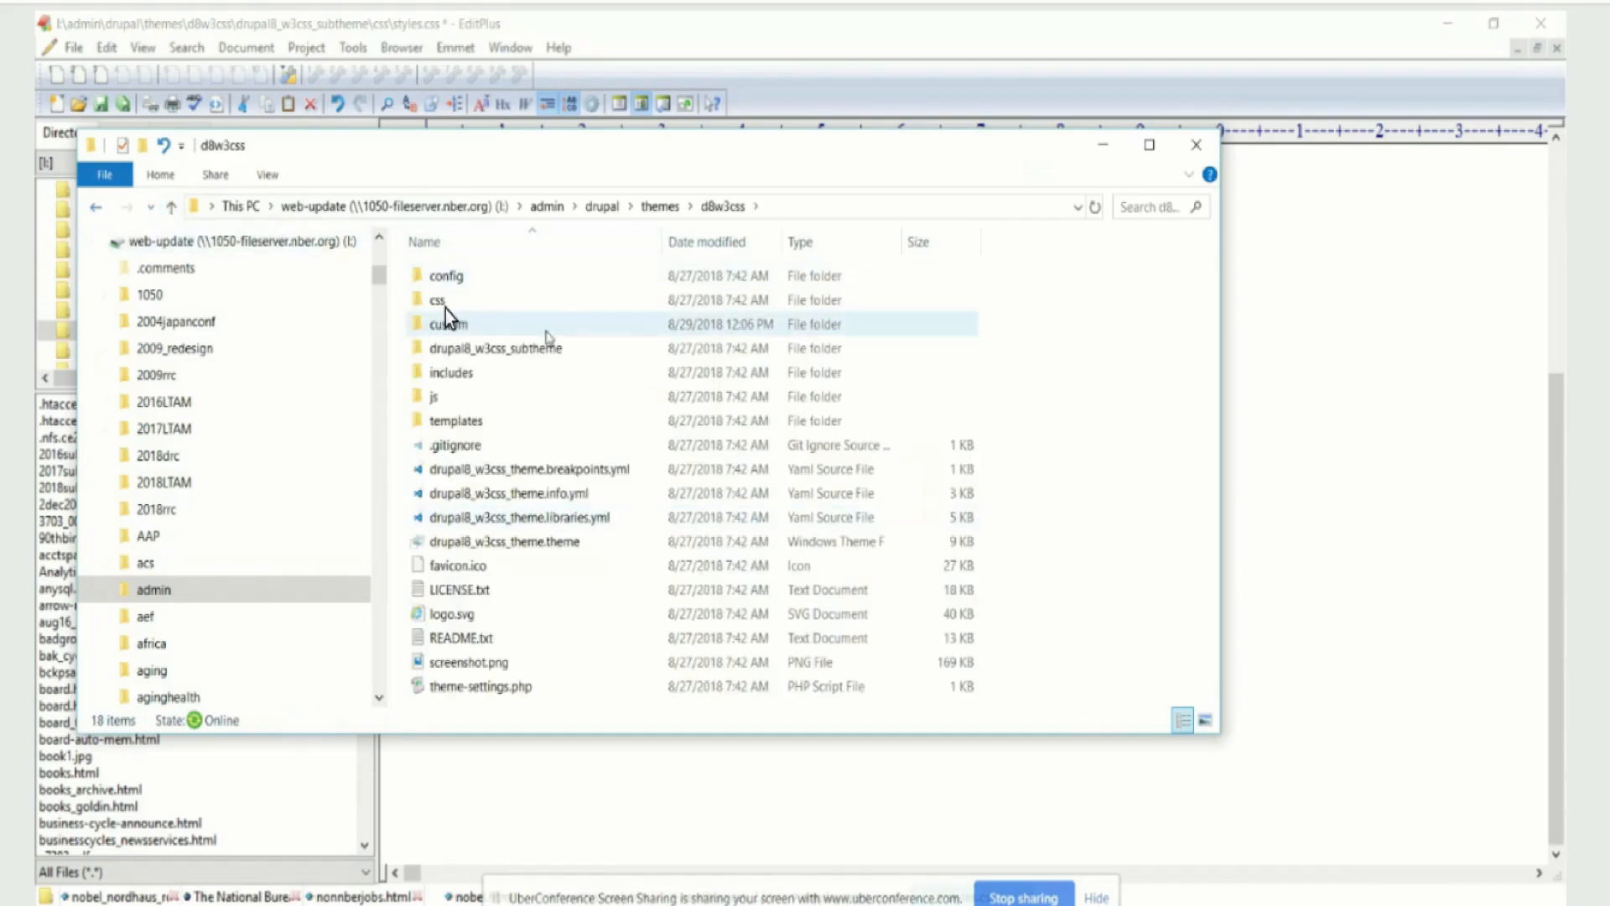
click(526, 303)
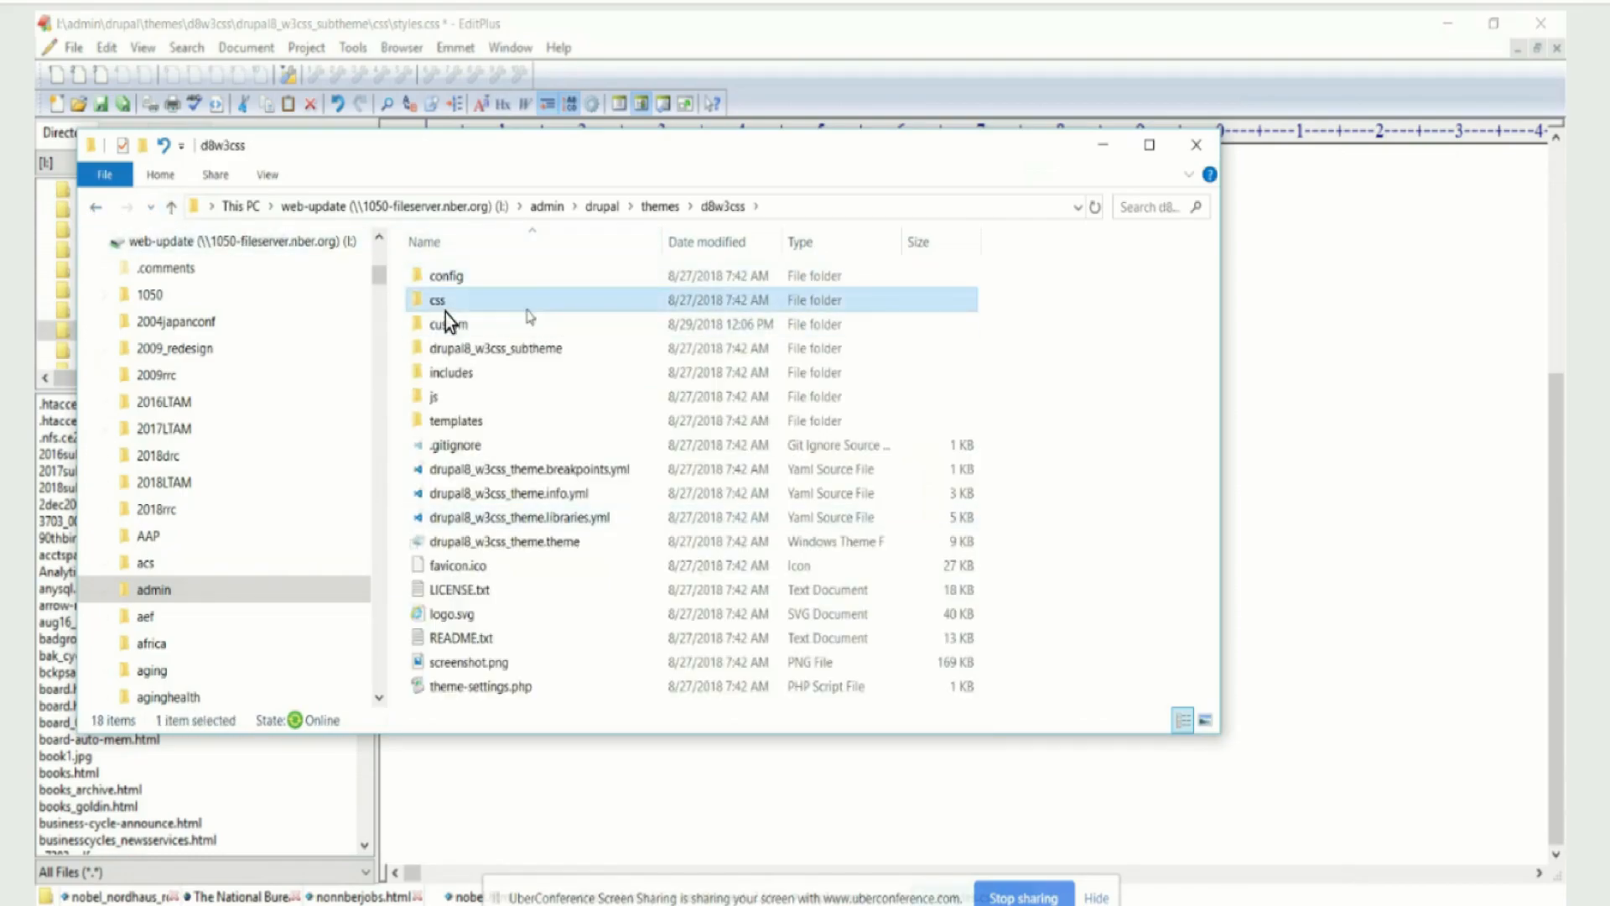
double_click(527, 303)
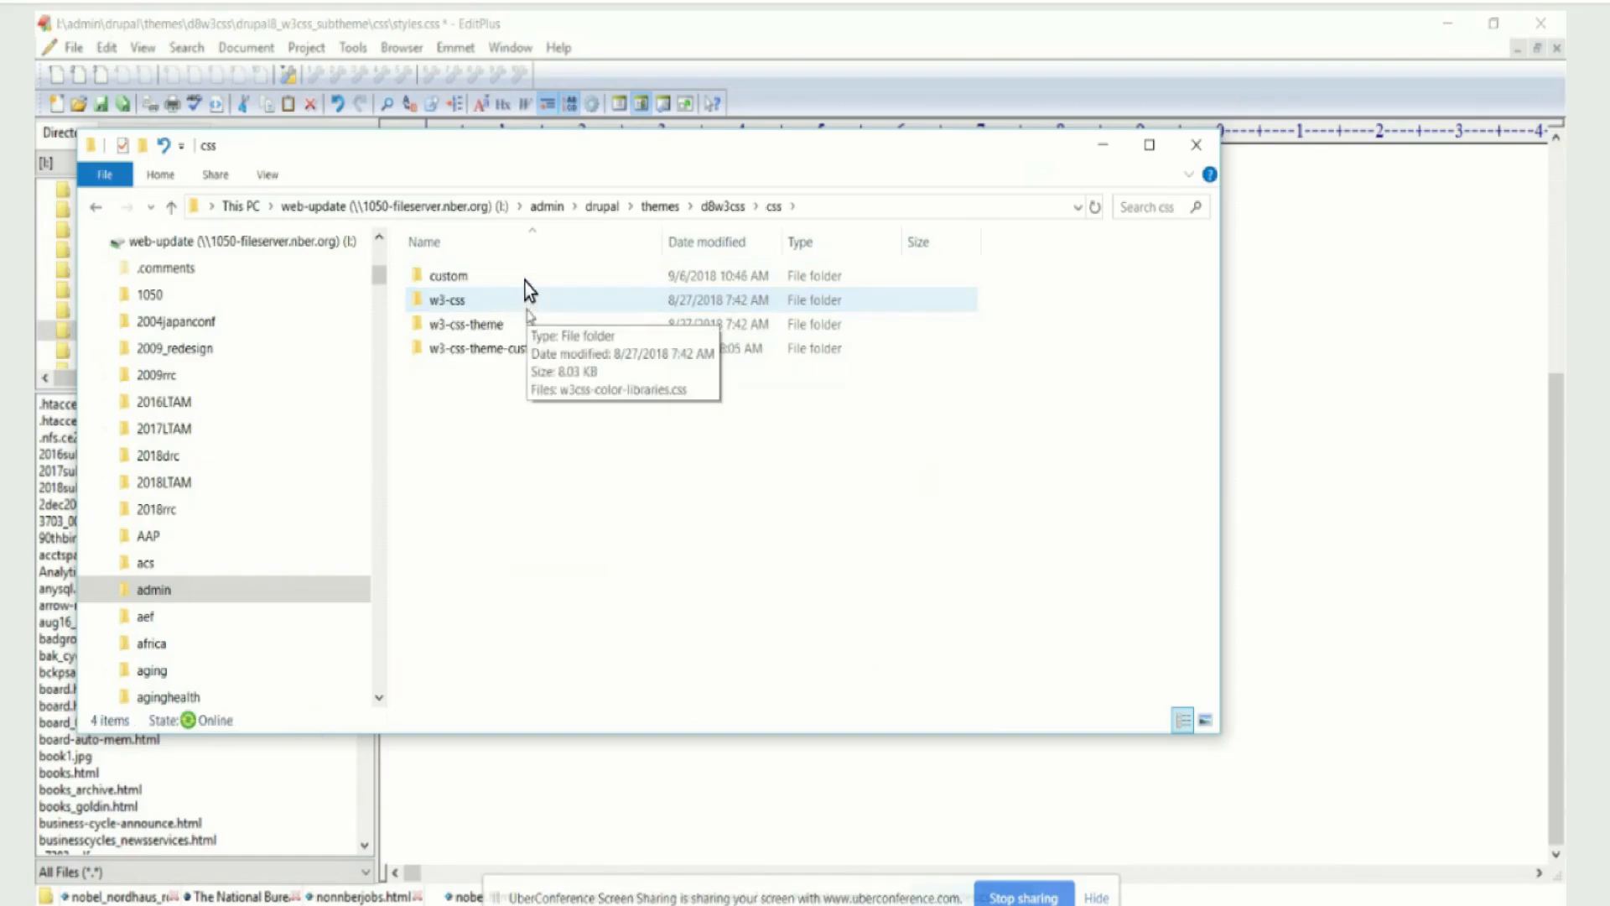
double_click(480, 282)
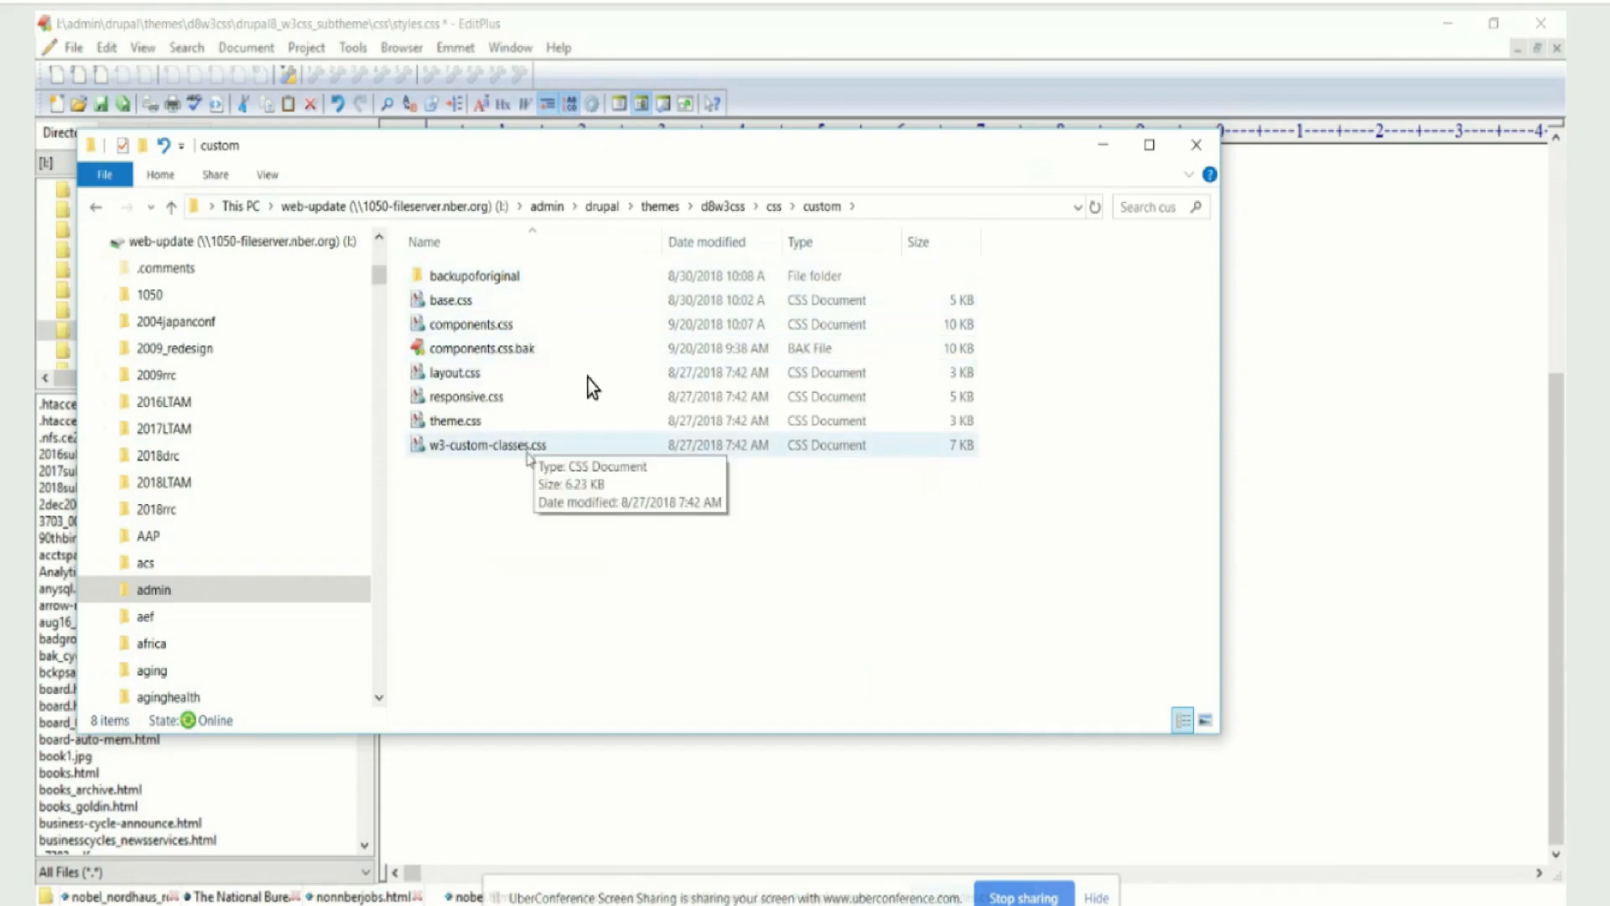
double_click(492, 327)
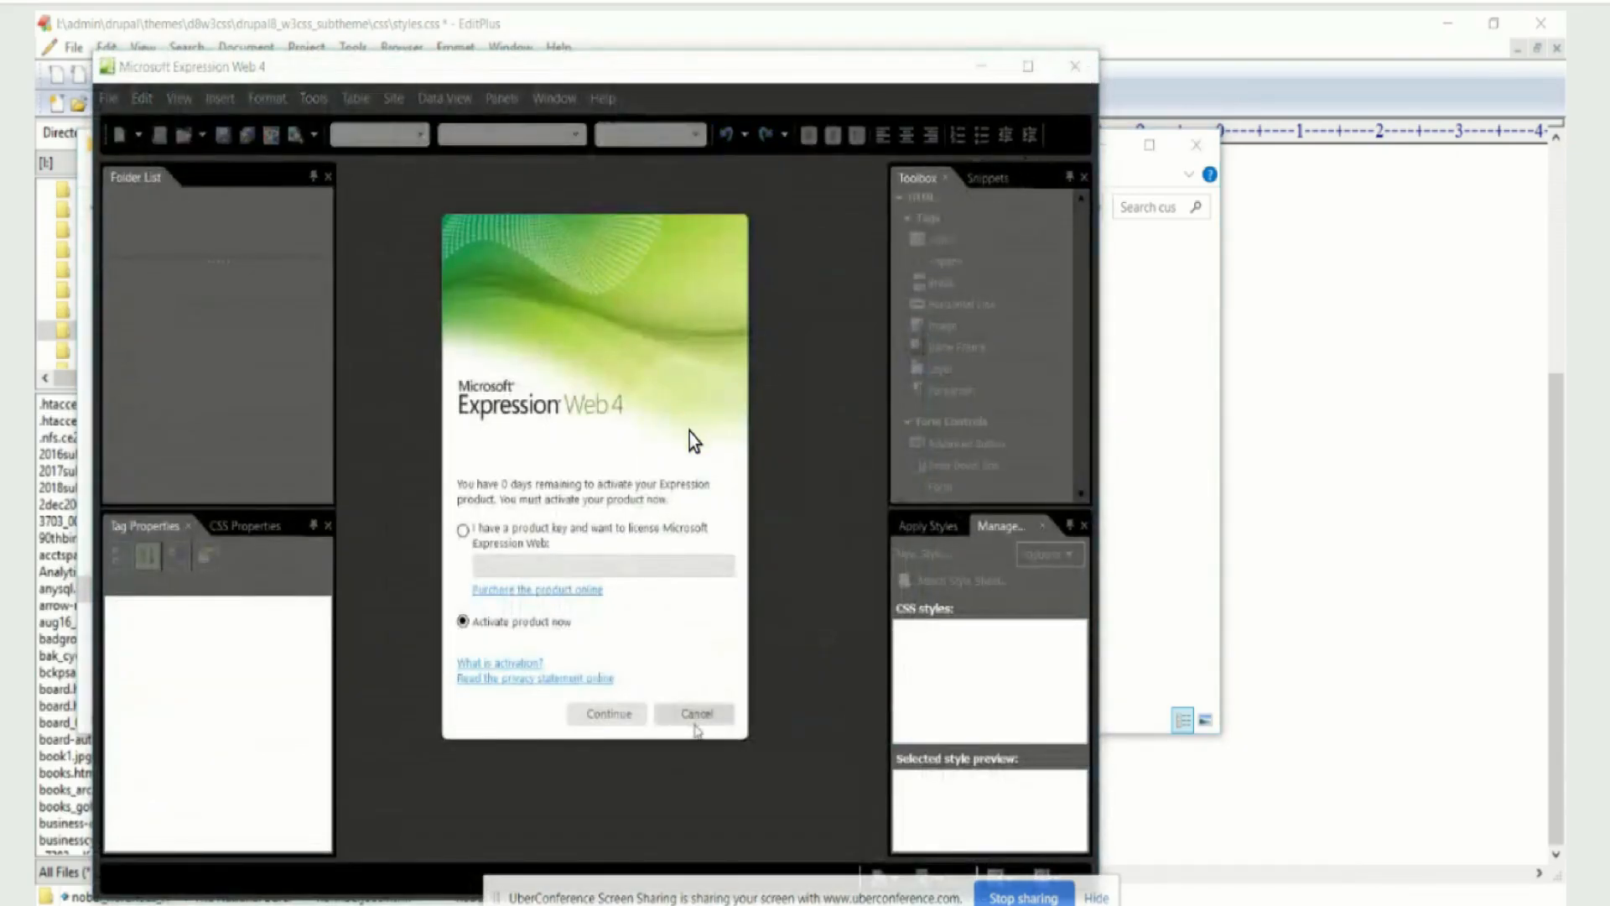
click(695, 714)
click(635, 525)
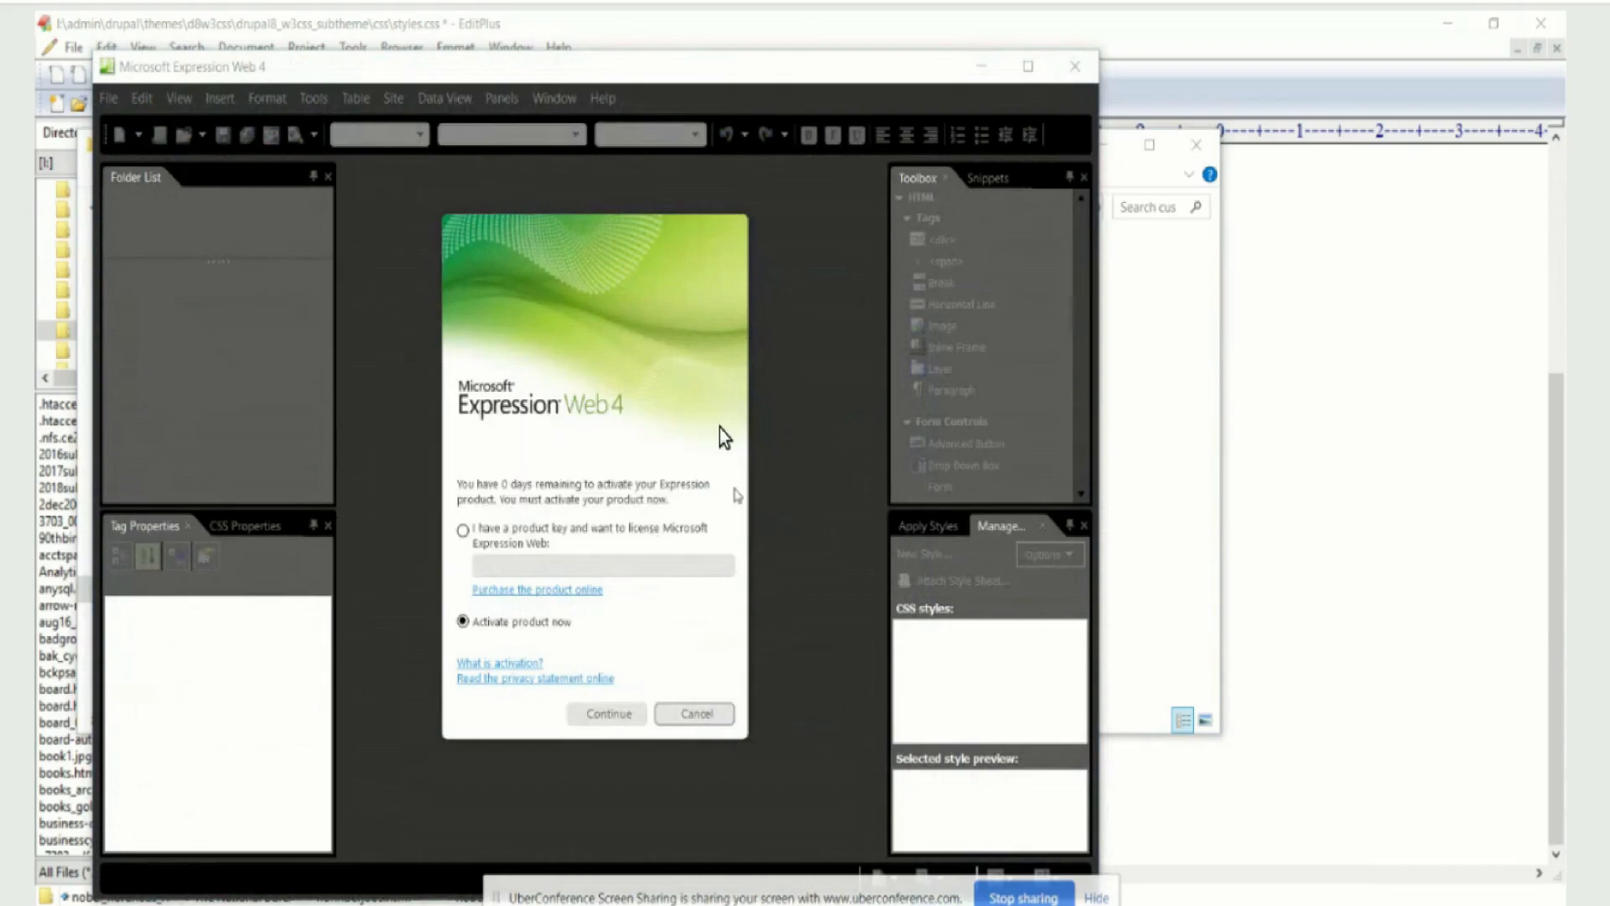
click(696, 714)
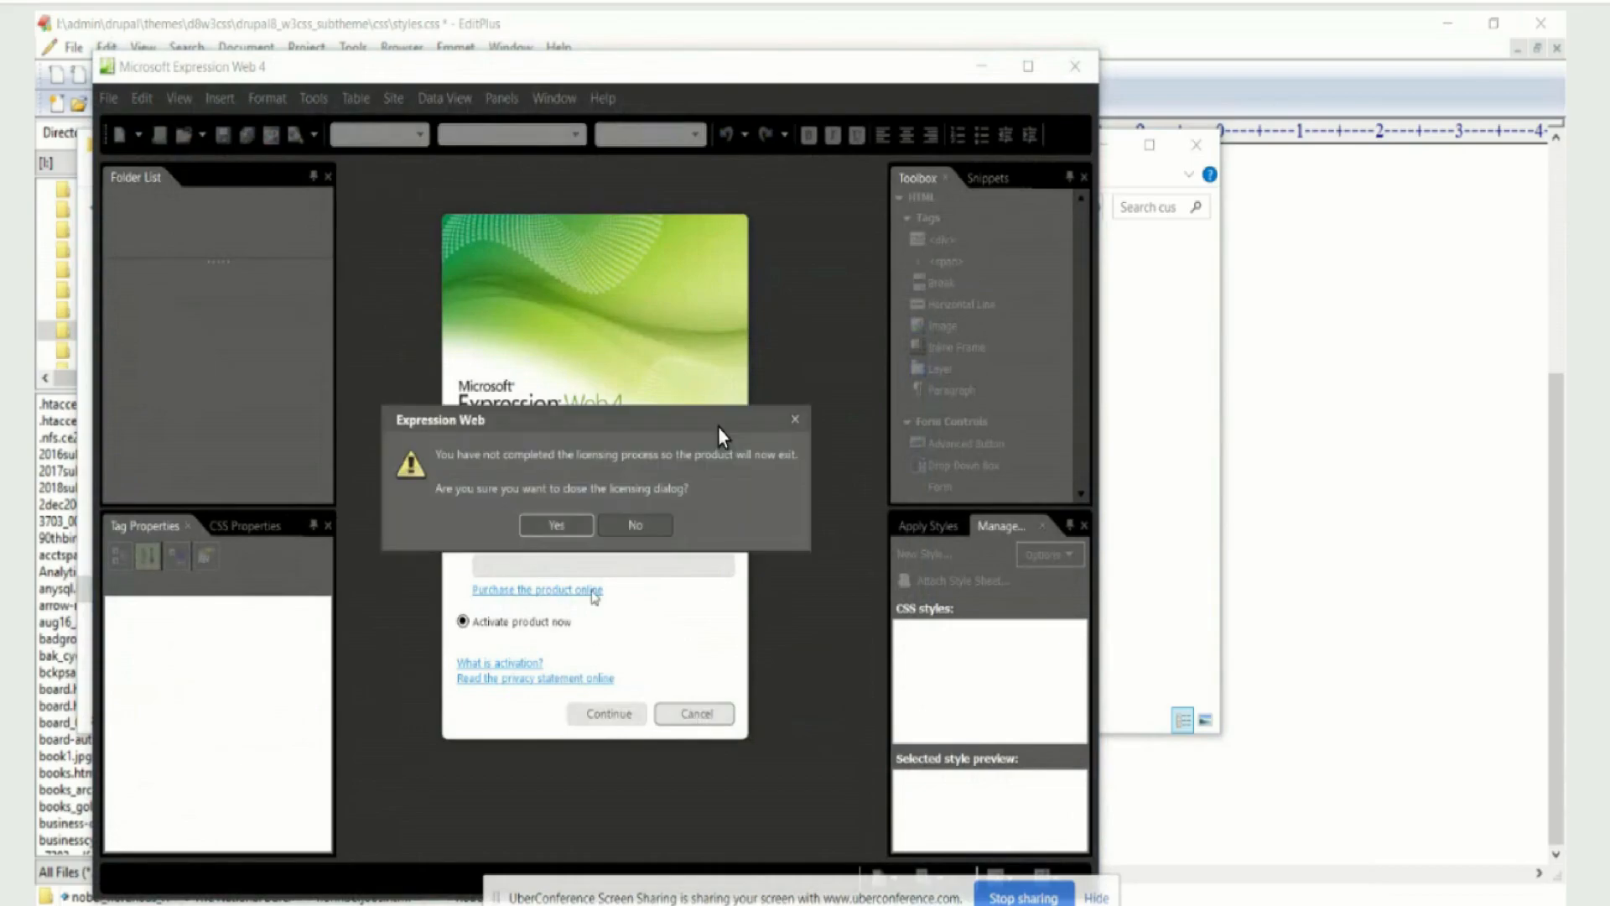
click(554, 526)
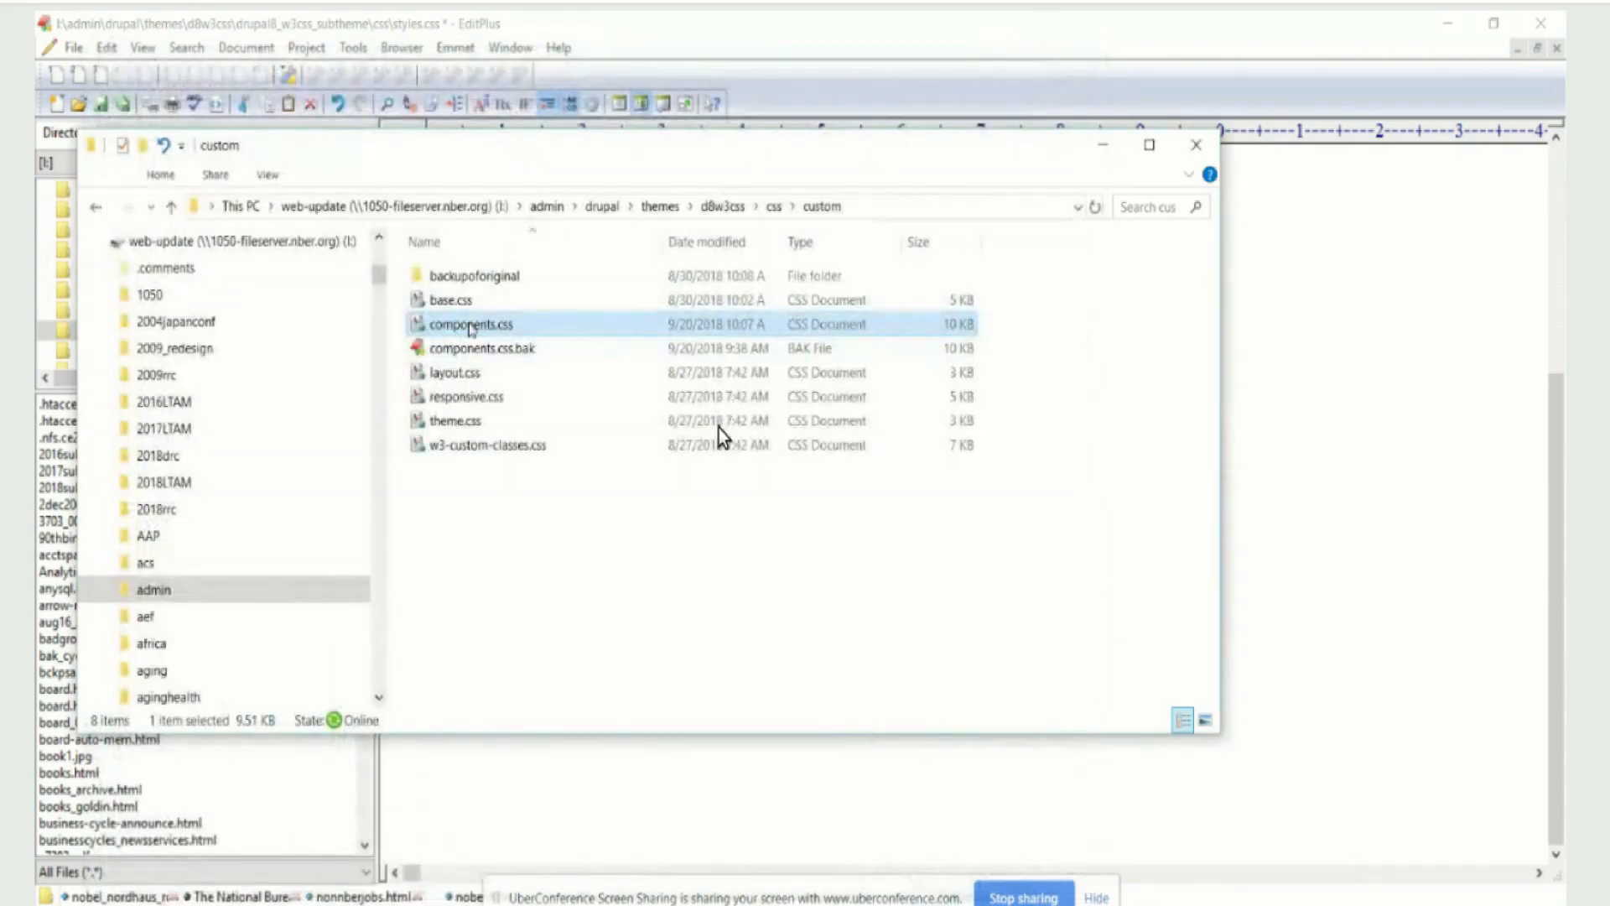
Open components.css from the custom folder in EditPlus and go to the custom rules at its end
right_click(470, 327)
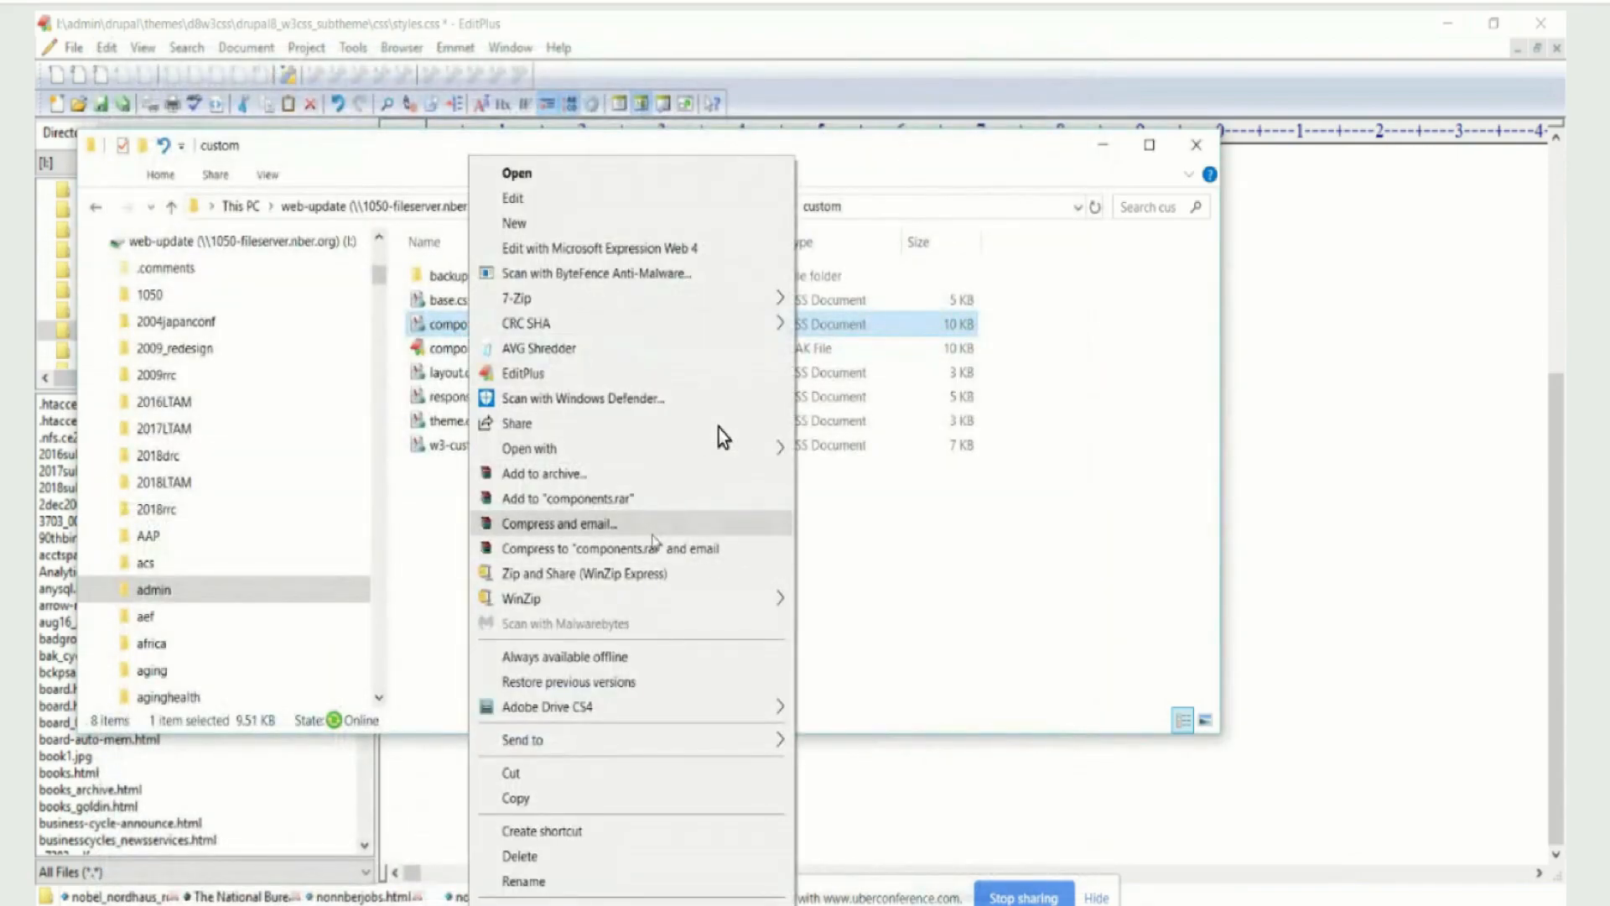
click(603, 375)
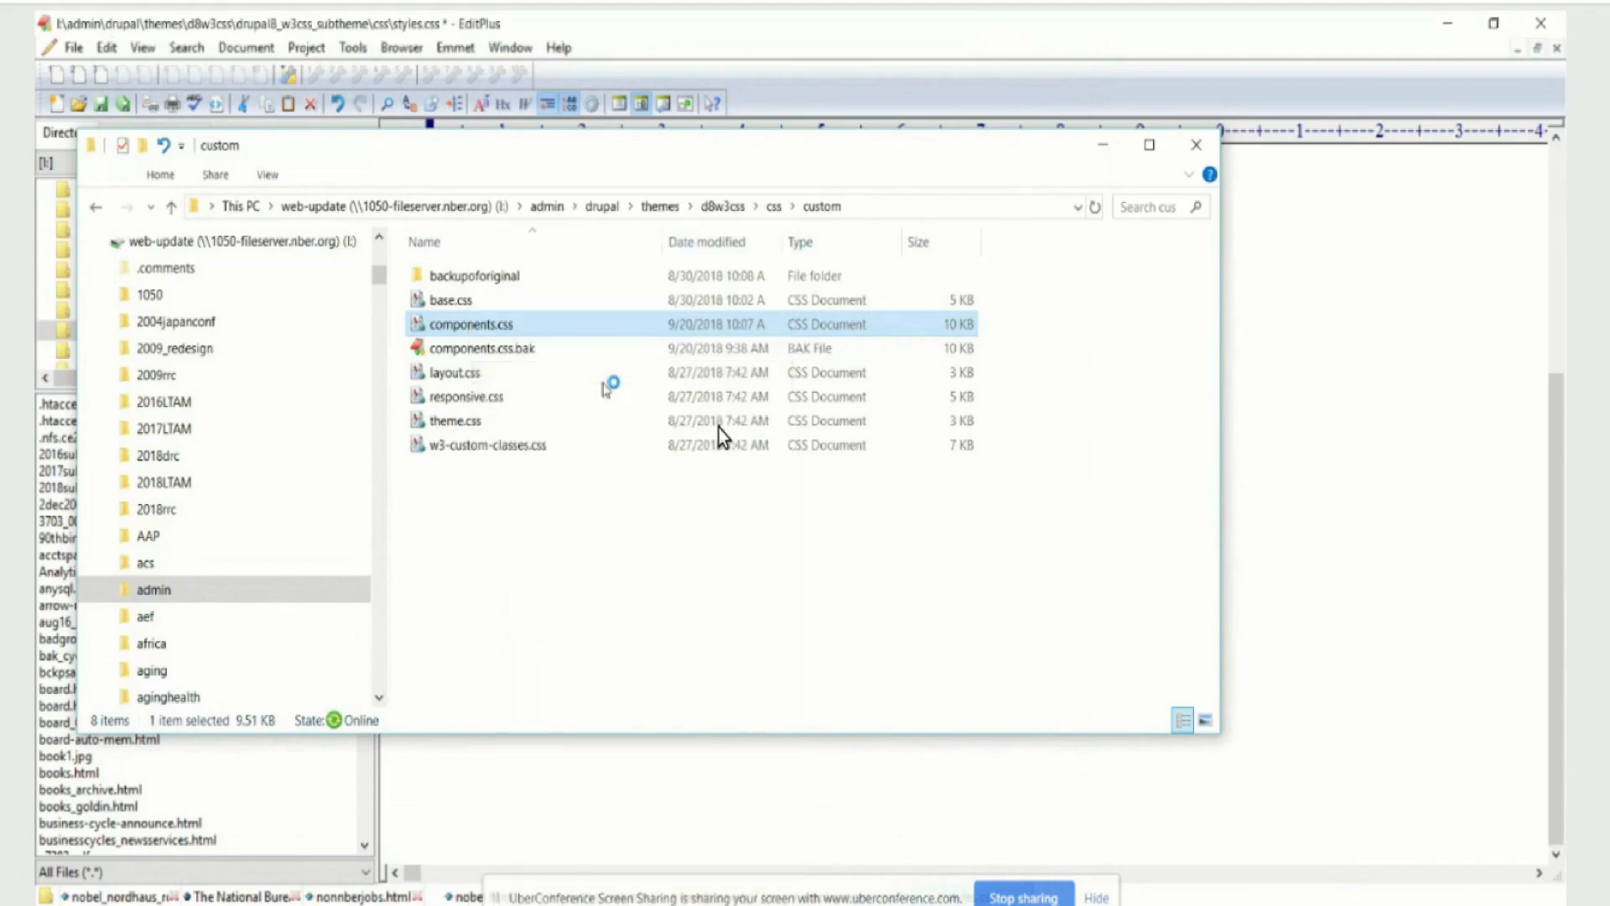
scroll(718, 427, down, 12)
scroll(718, 428, down, 20)
scroll(718, 428, down, 20)
scroll(718, 428, down, 14)
scroll(718, 428, down, 14)
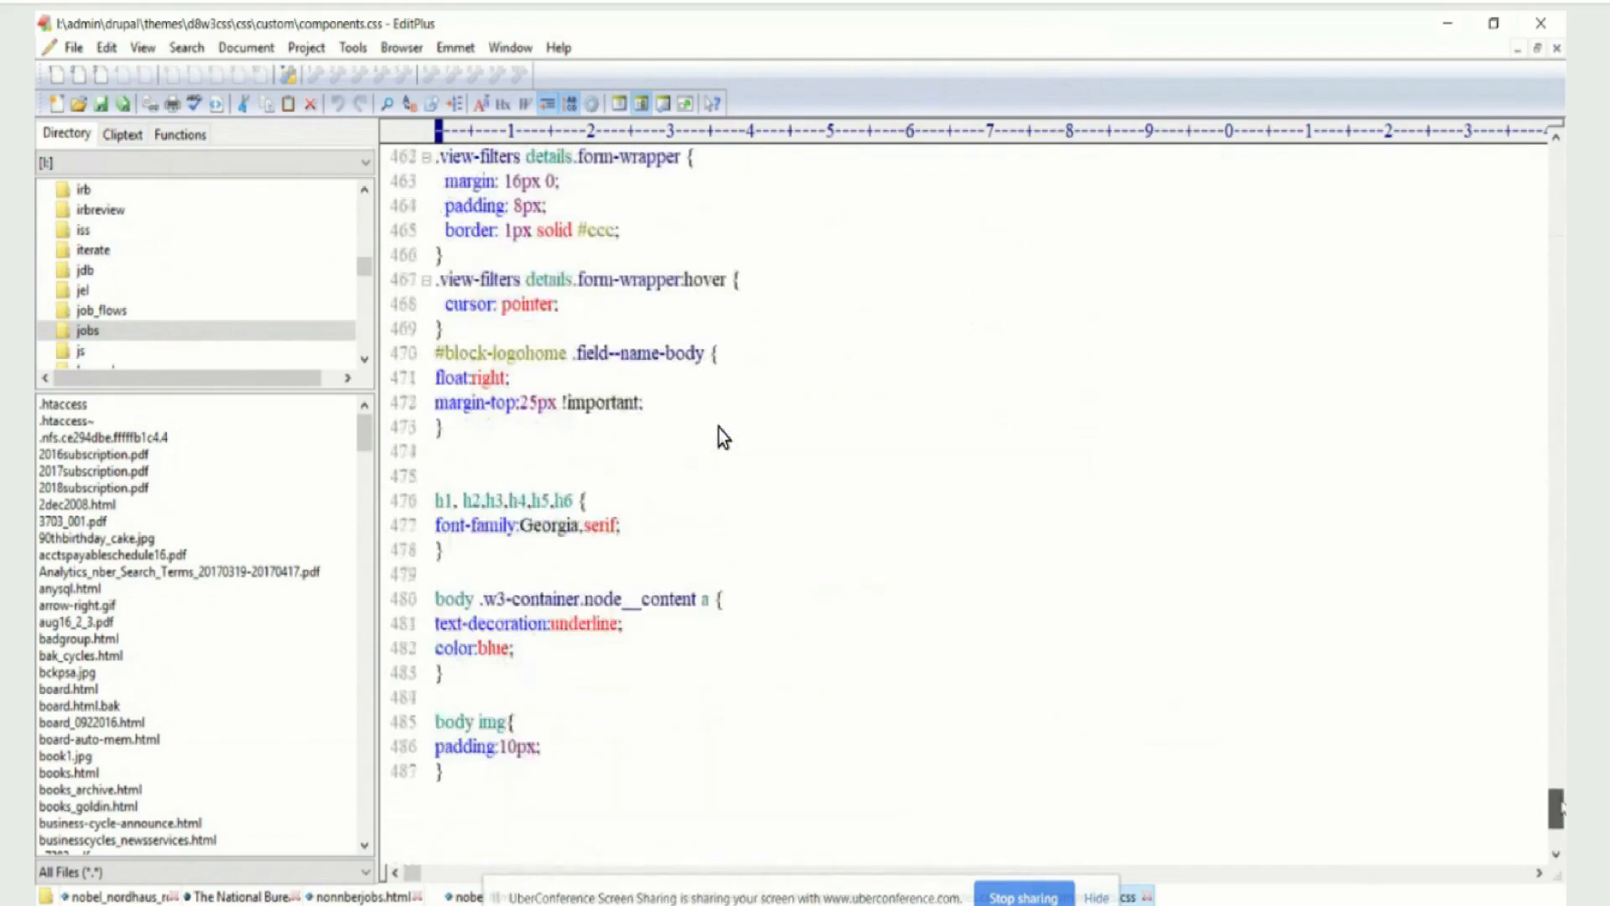
scroll(718, 428, up, 3)
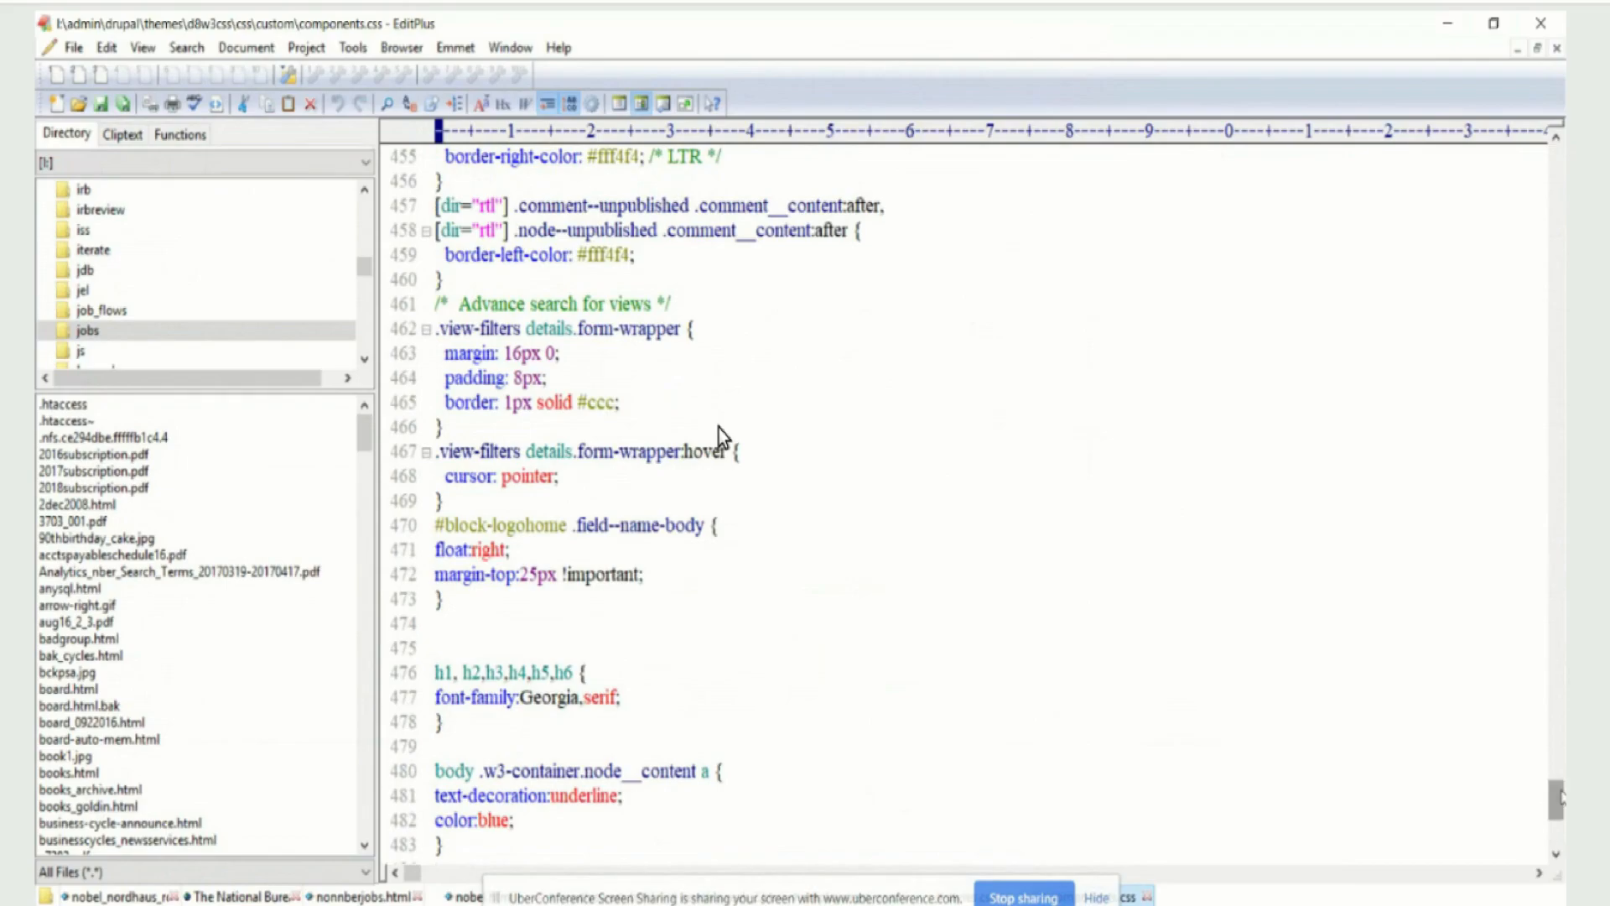
Copy lines 469 to 487 of components.css, covering the logo block, heading, link and image rules
click(566, 559)
drag(425, 502, 934, 788)
scroll(832, 750, down, 4)
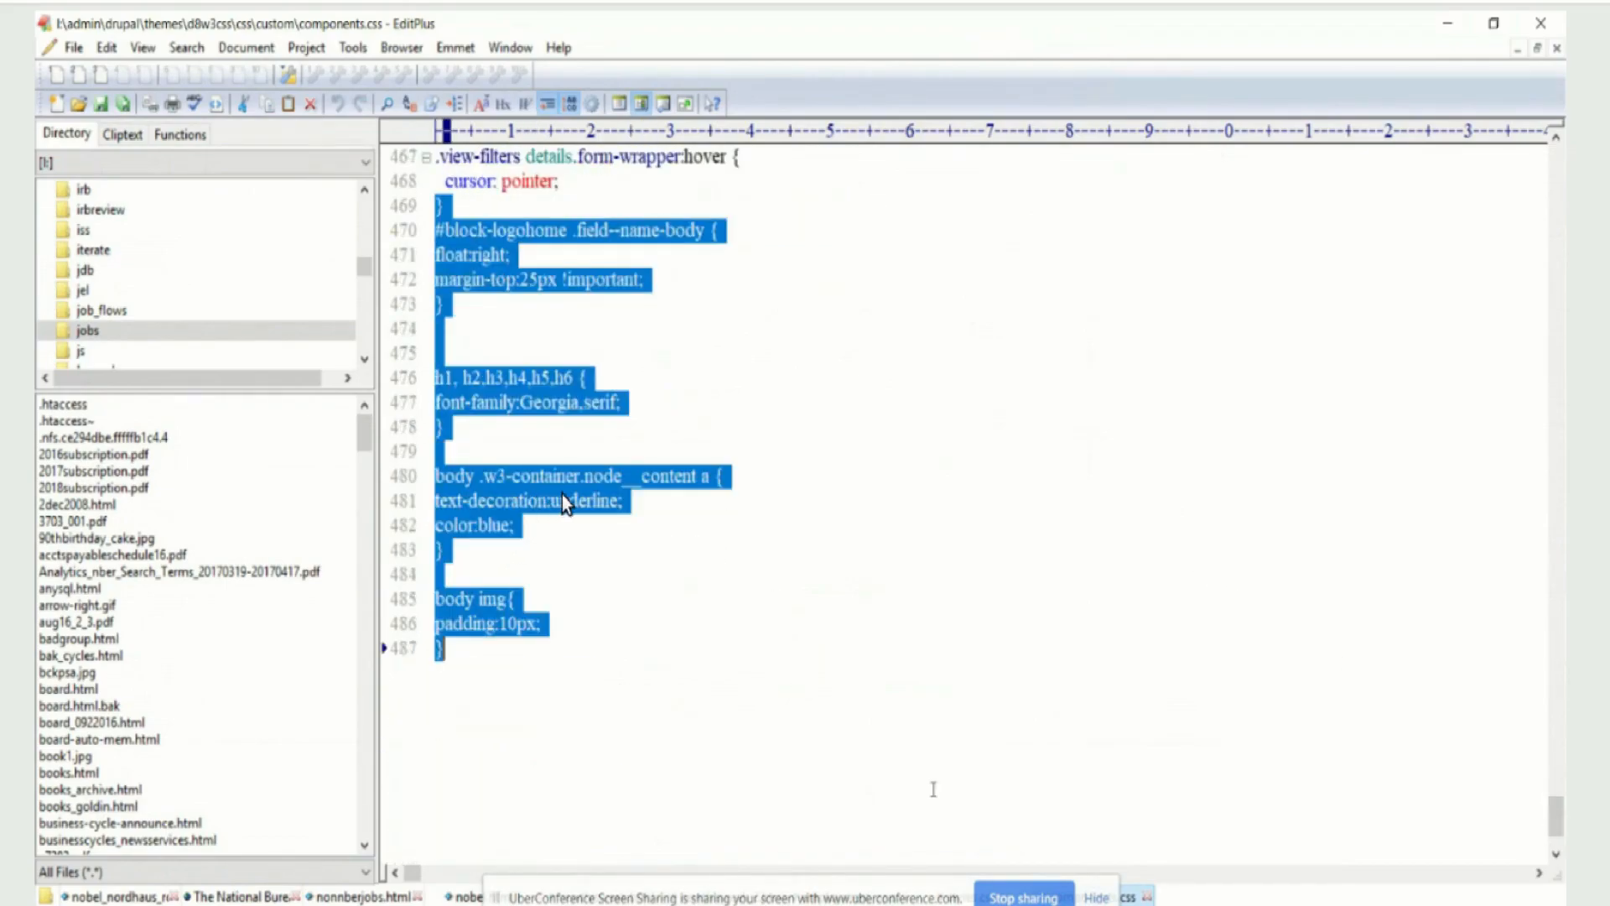
right_click(450, 262)
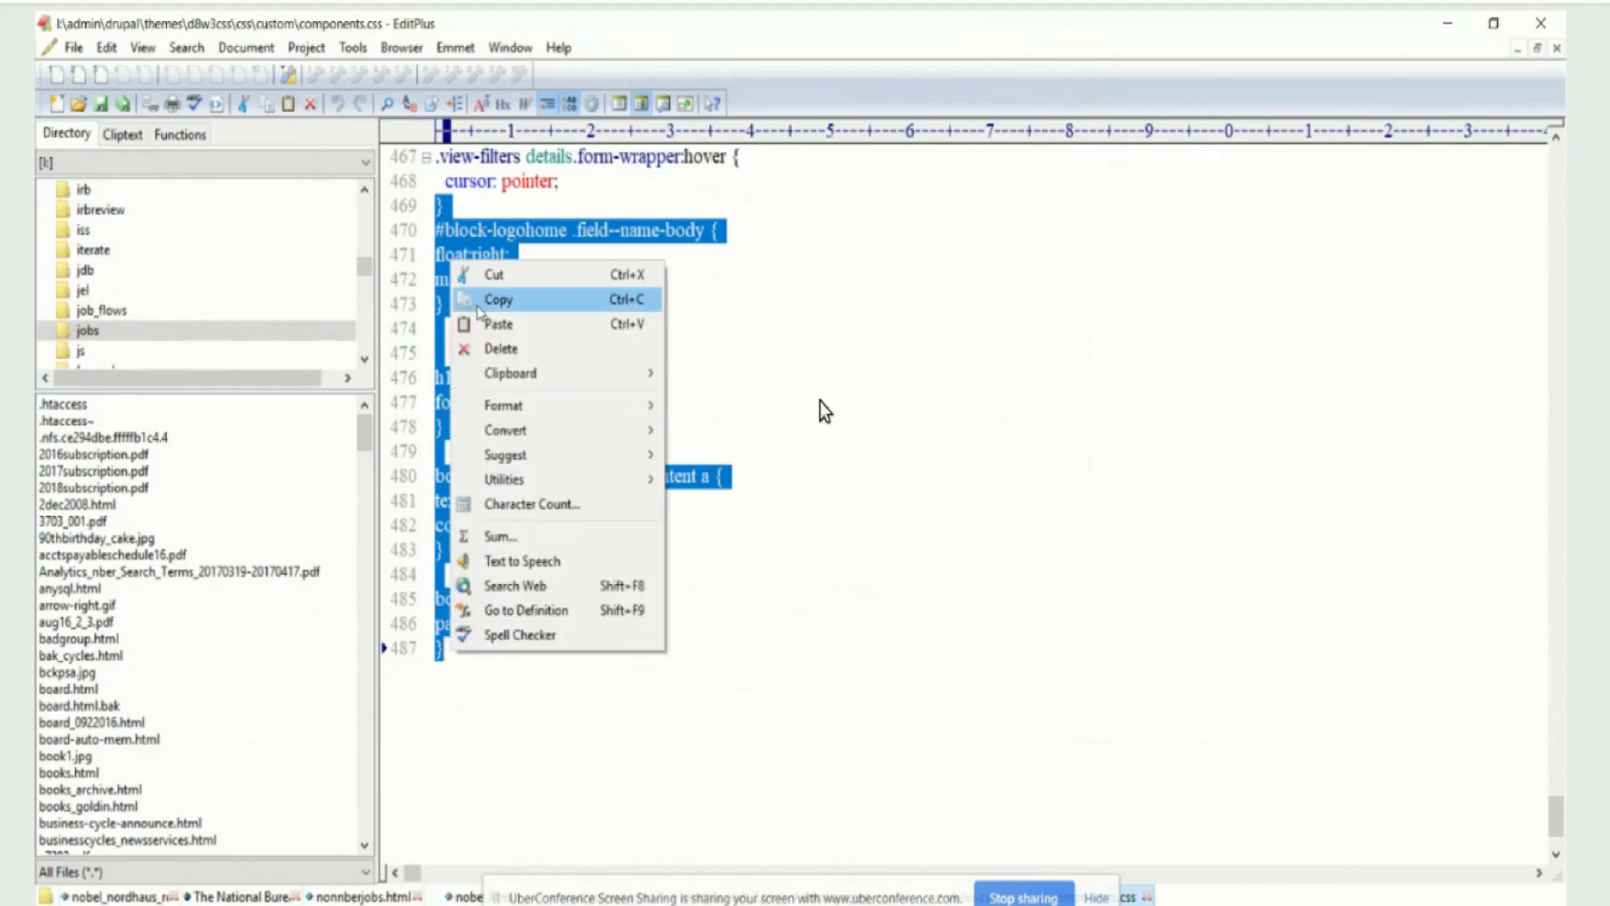
click(476, 306)
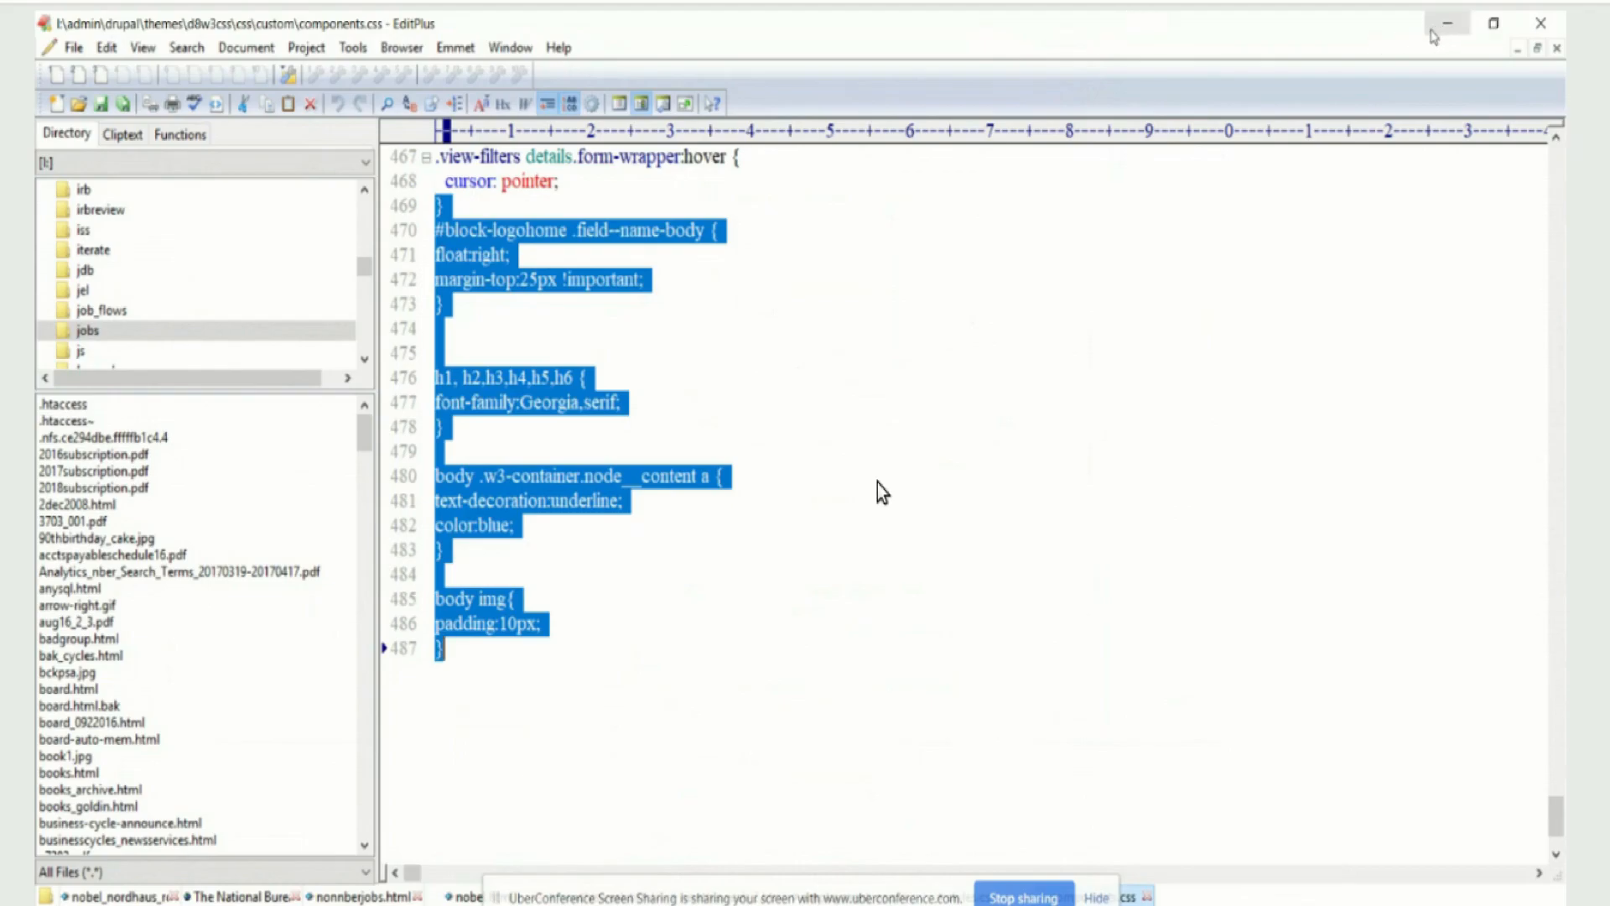
right_click(453, 252)
click(479, 280)
click(1304, 654)
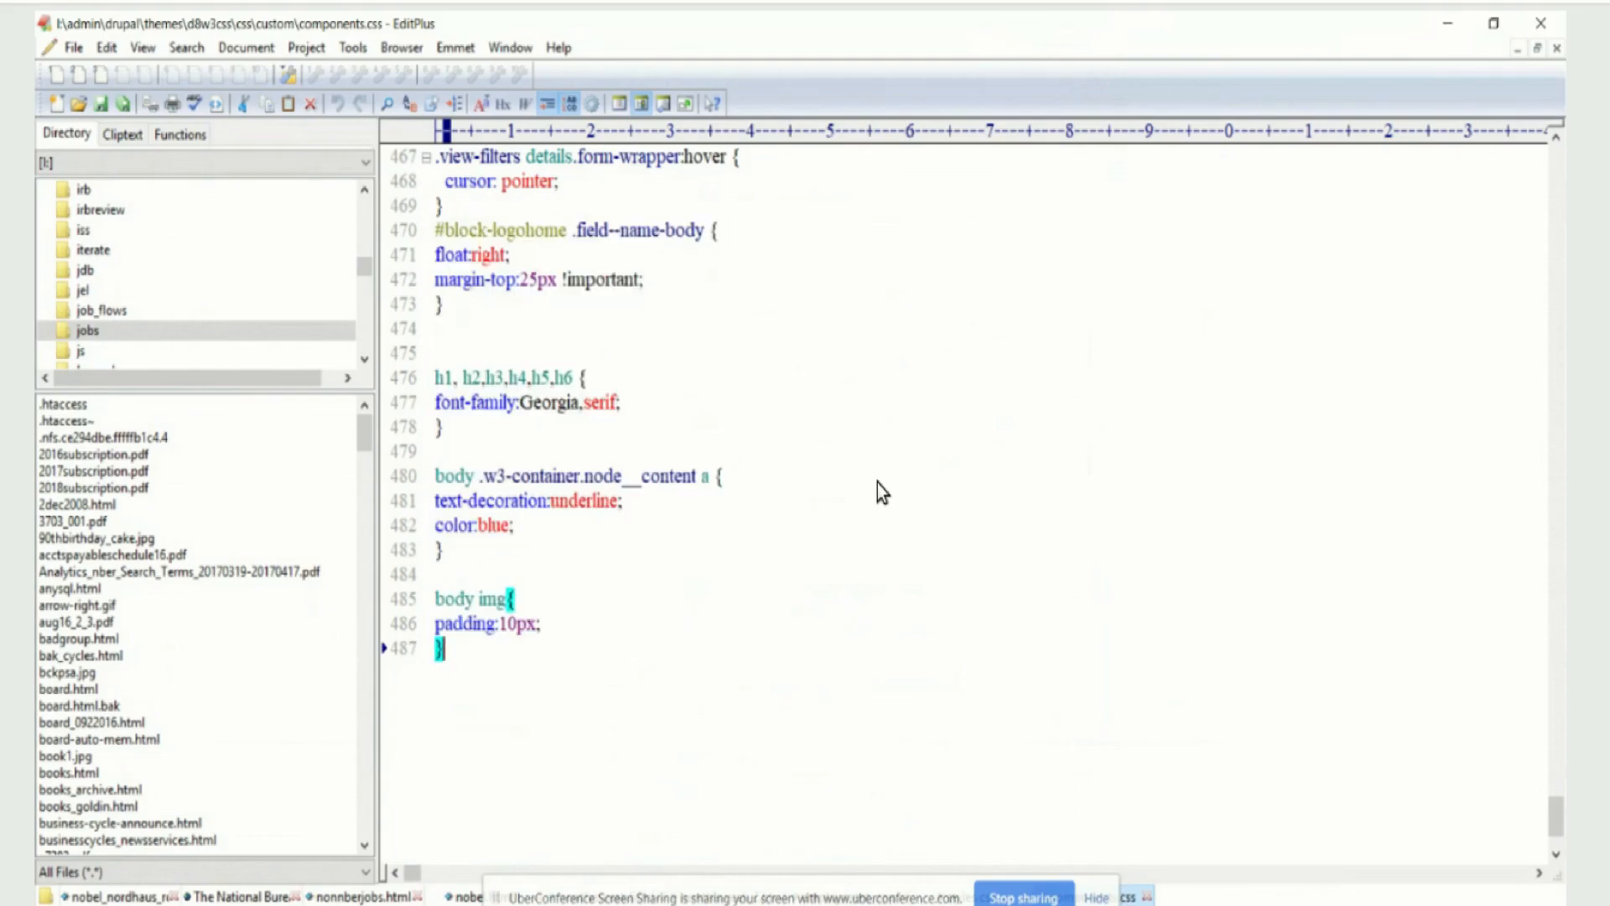
Return to File Explorer, browse to the css folder of drupal8_w3css_subtheme, and open styles.css in EditPlus
click(768, 905)
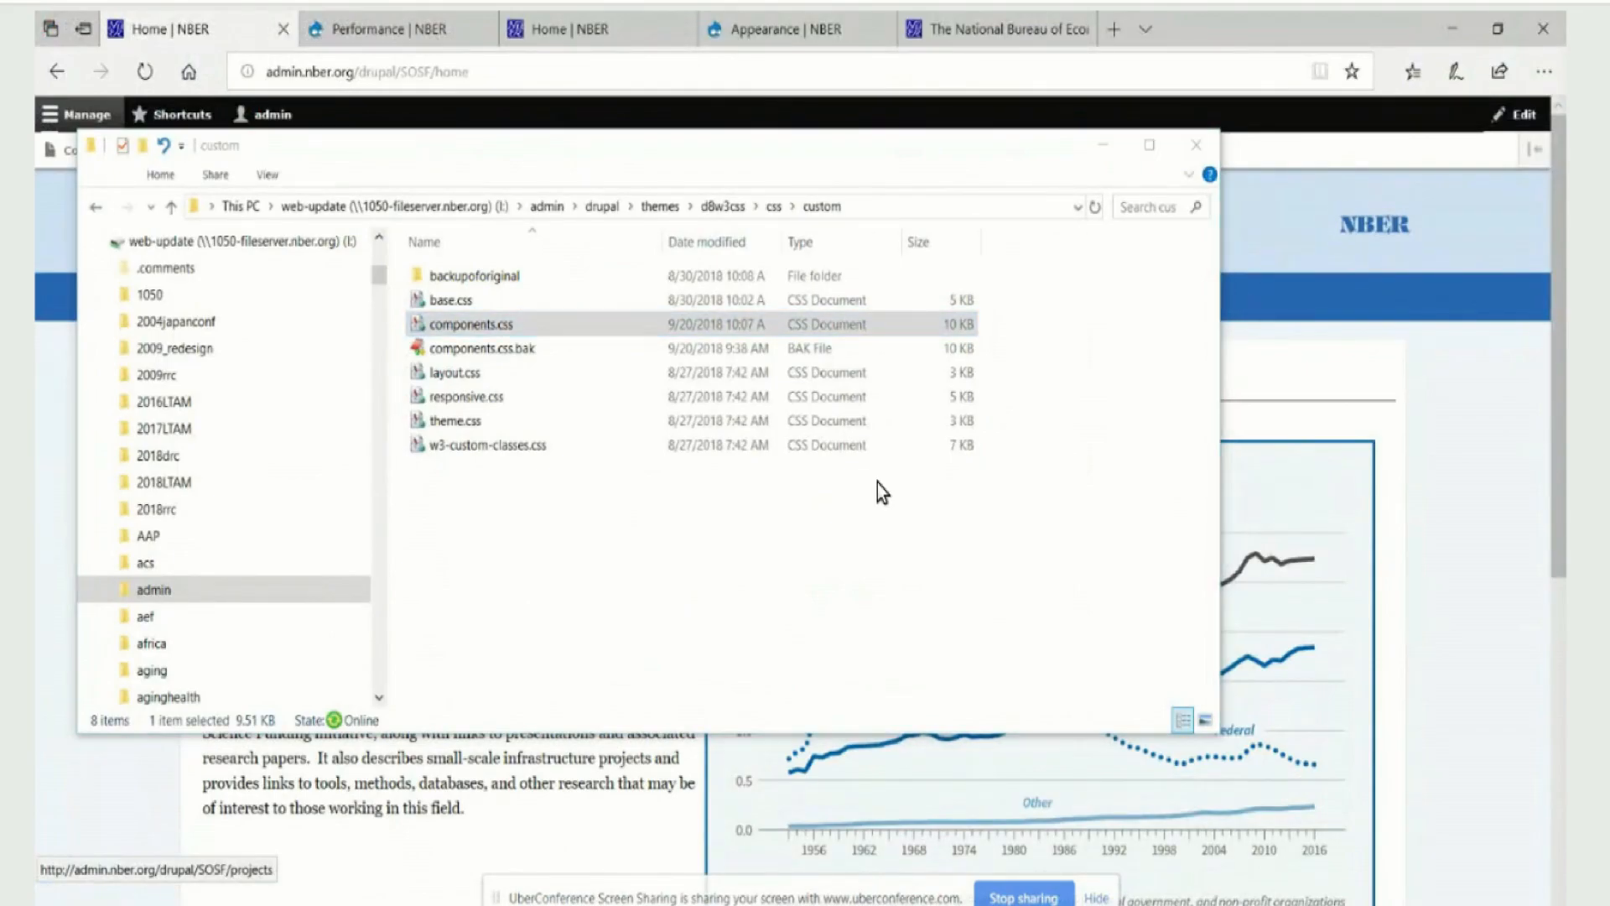
key(alt+Tab)
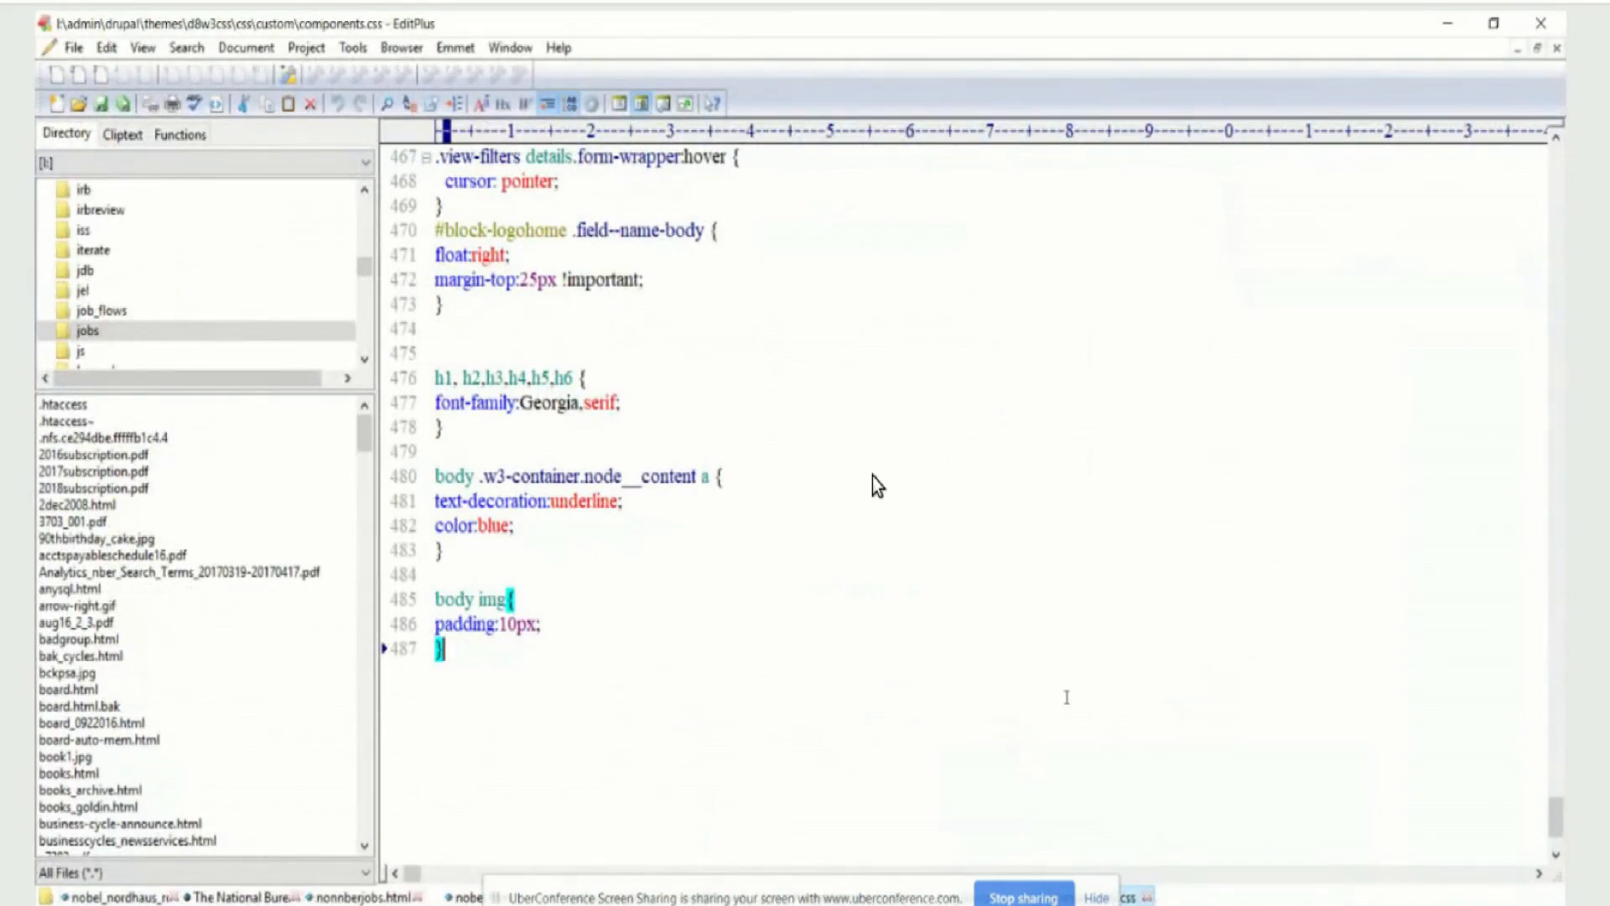
key(alt+Tab)
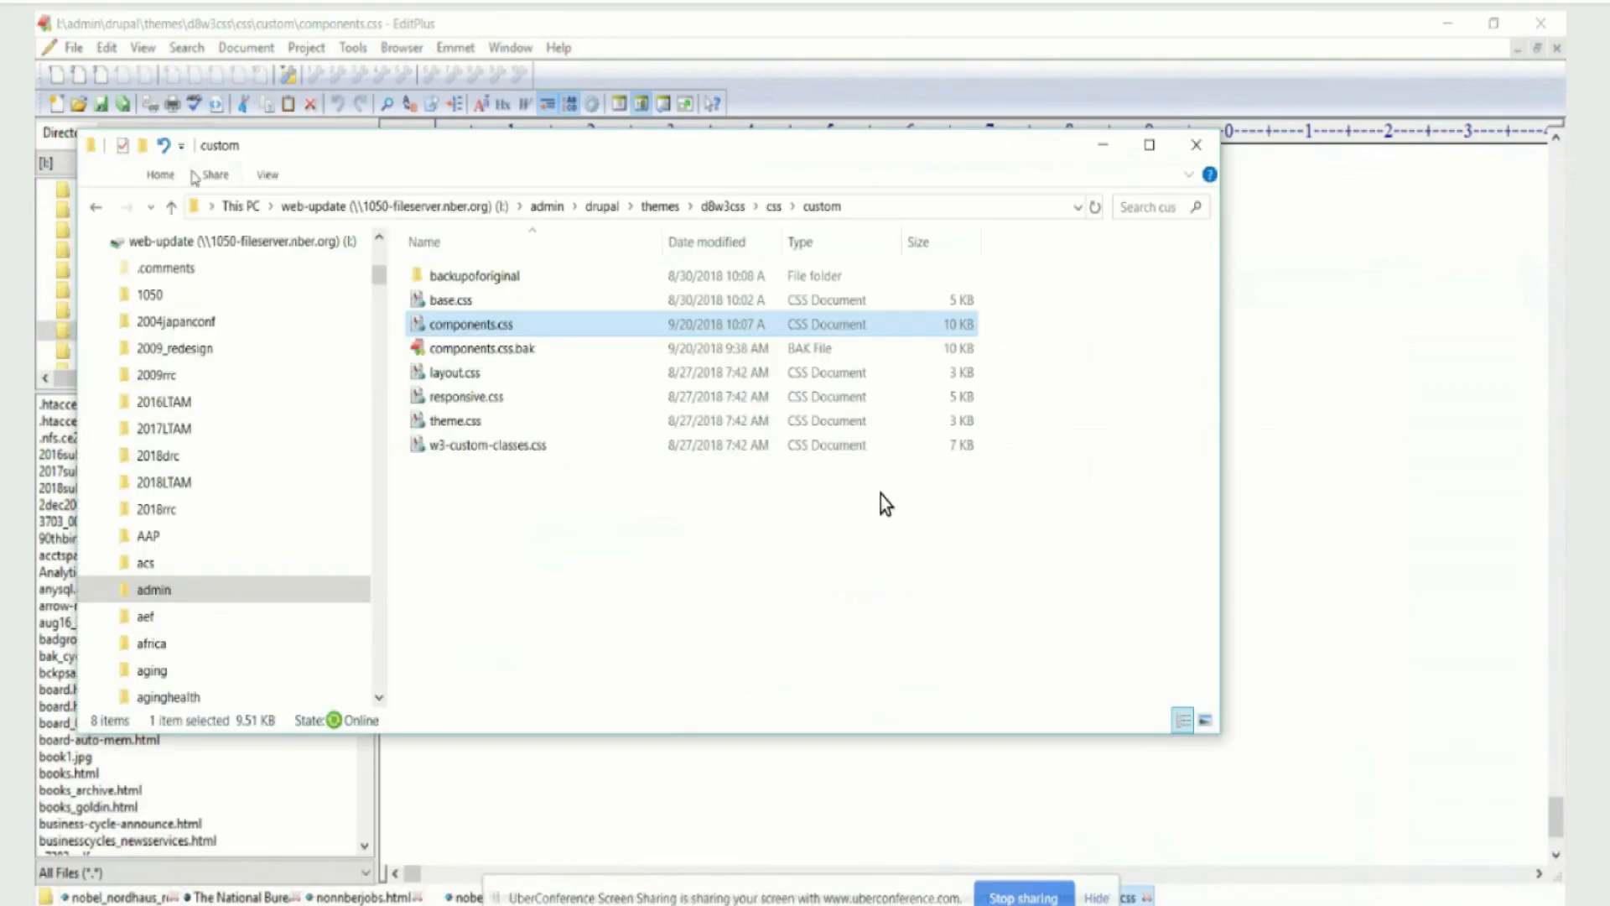
click(172, 207)
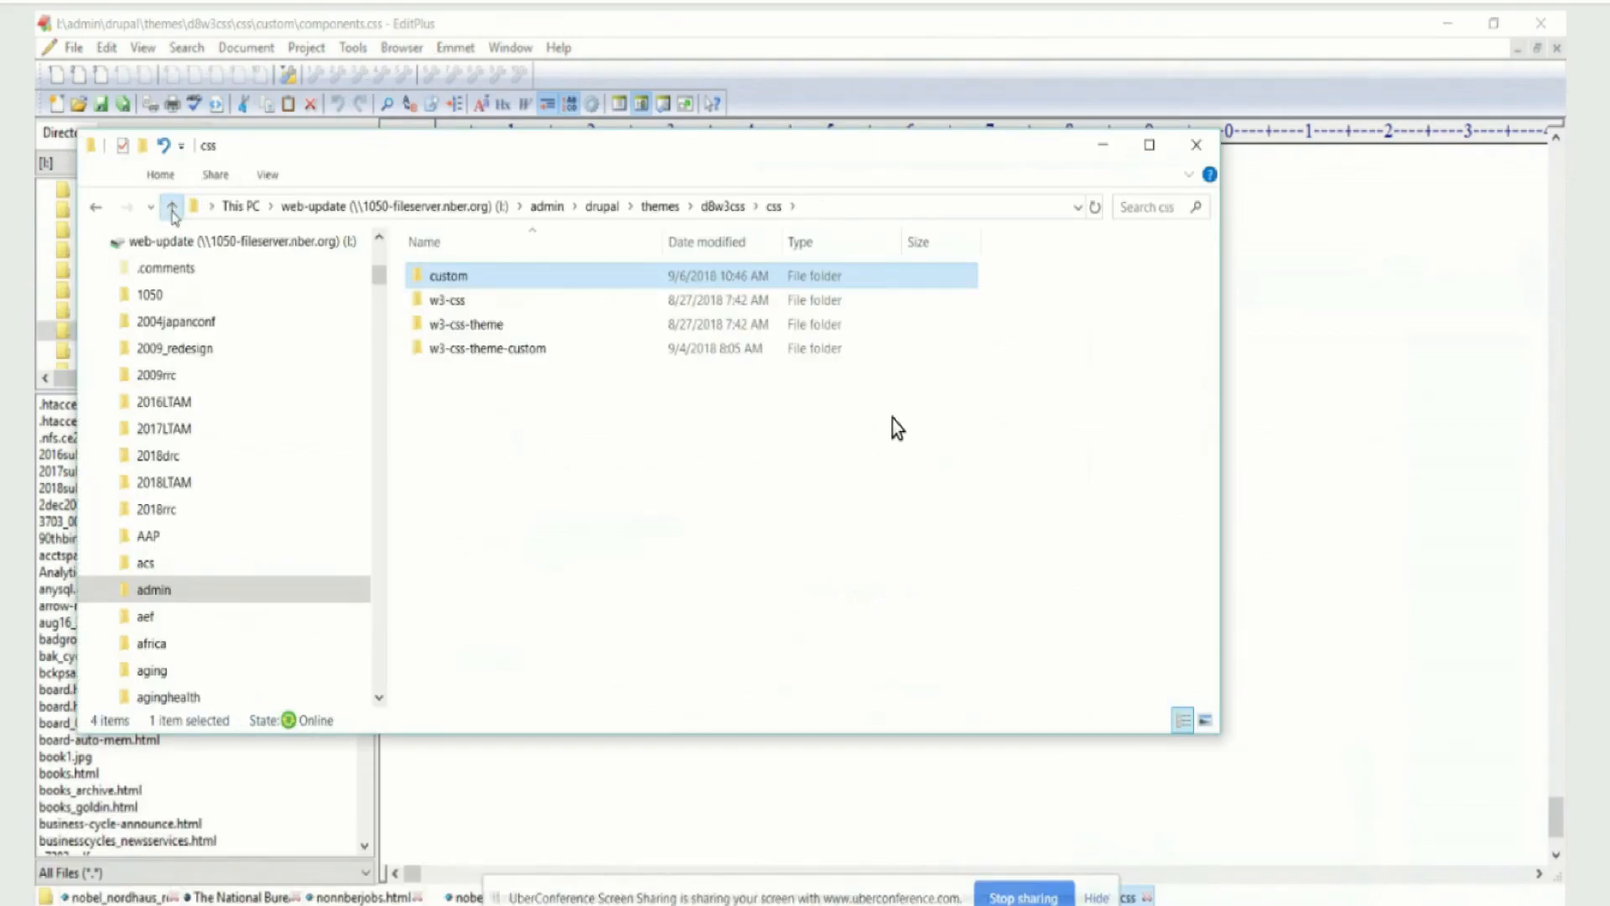
click(172, 207)
double_click(538, 351)
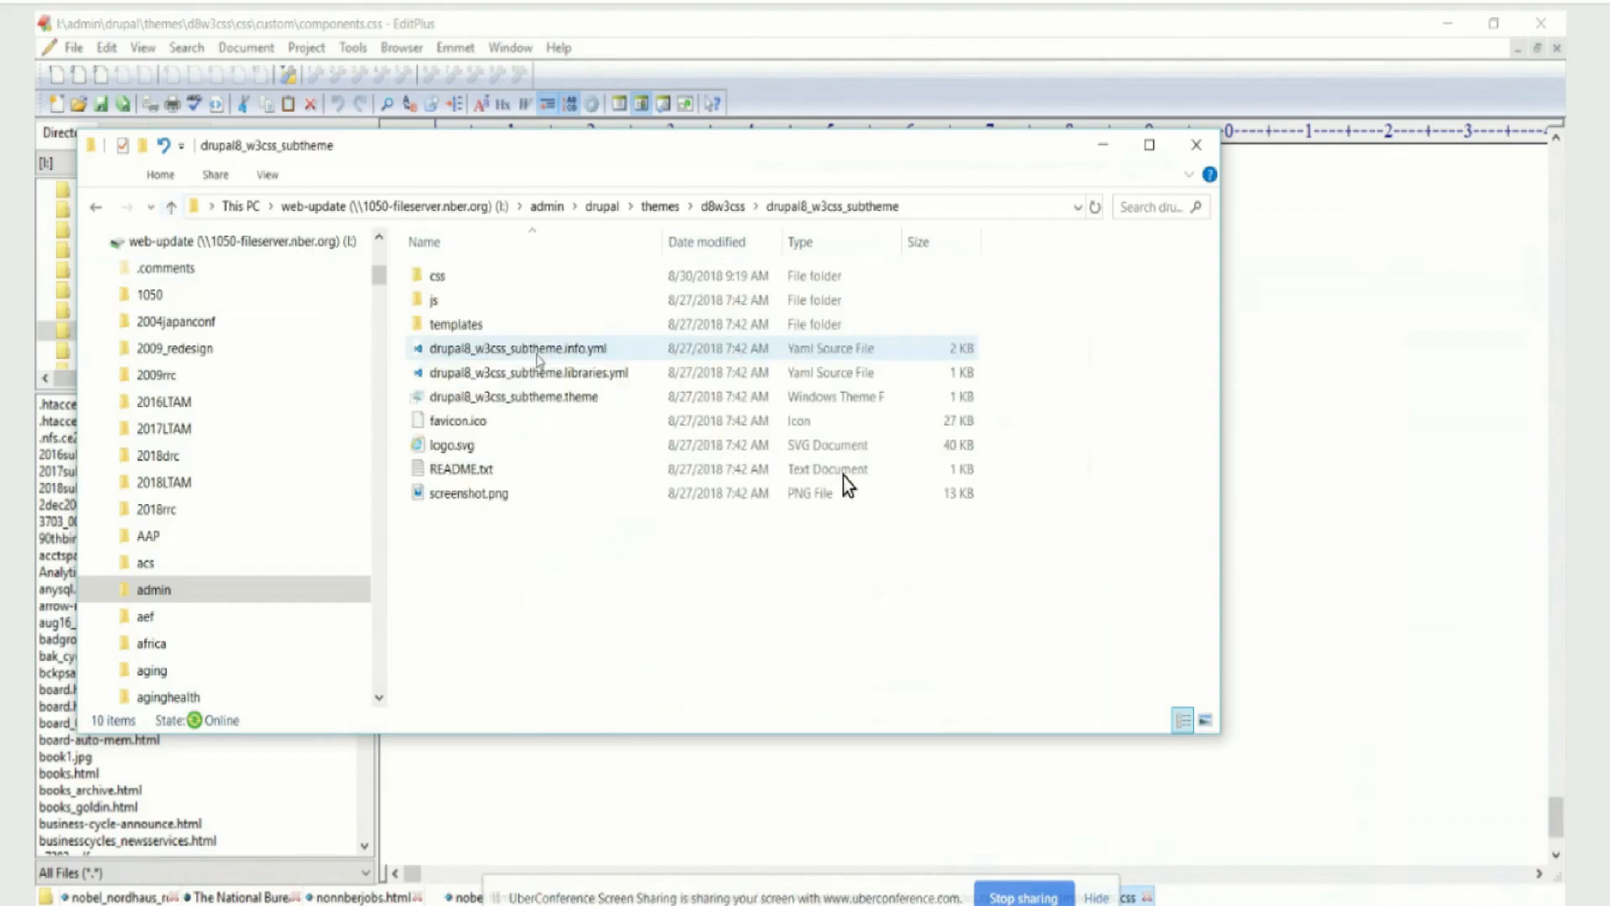
double_click(439, 281)
double_click(440, 280)
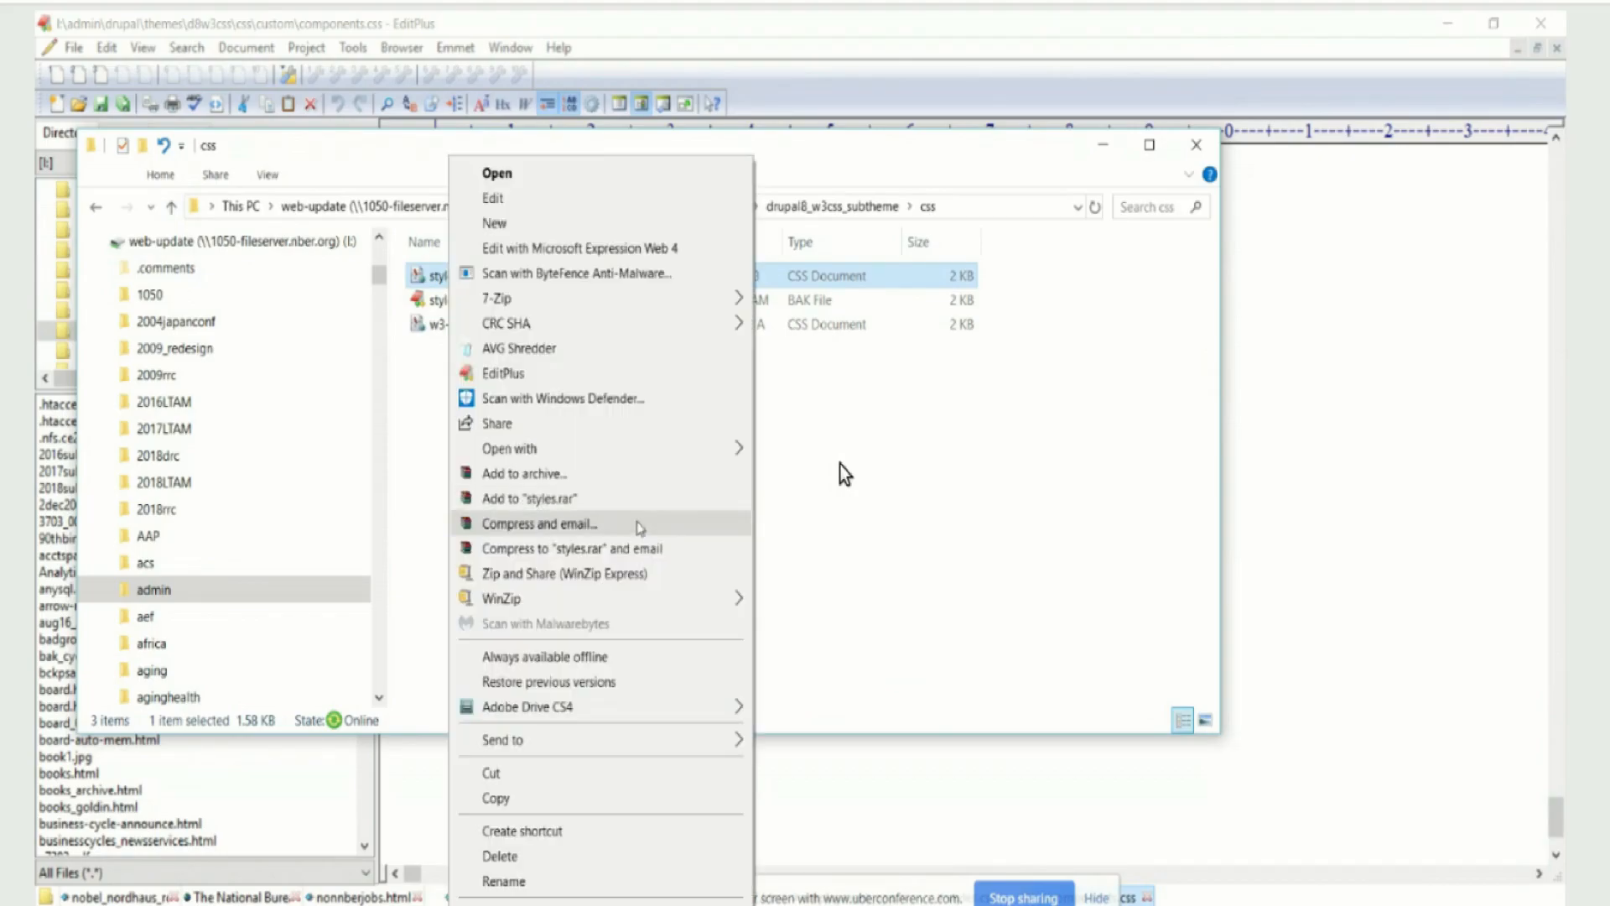
mouse_move(619, 448)
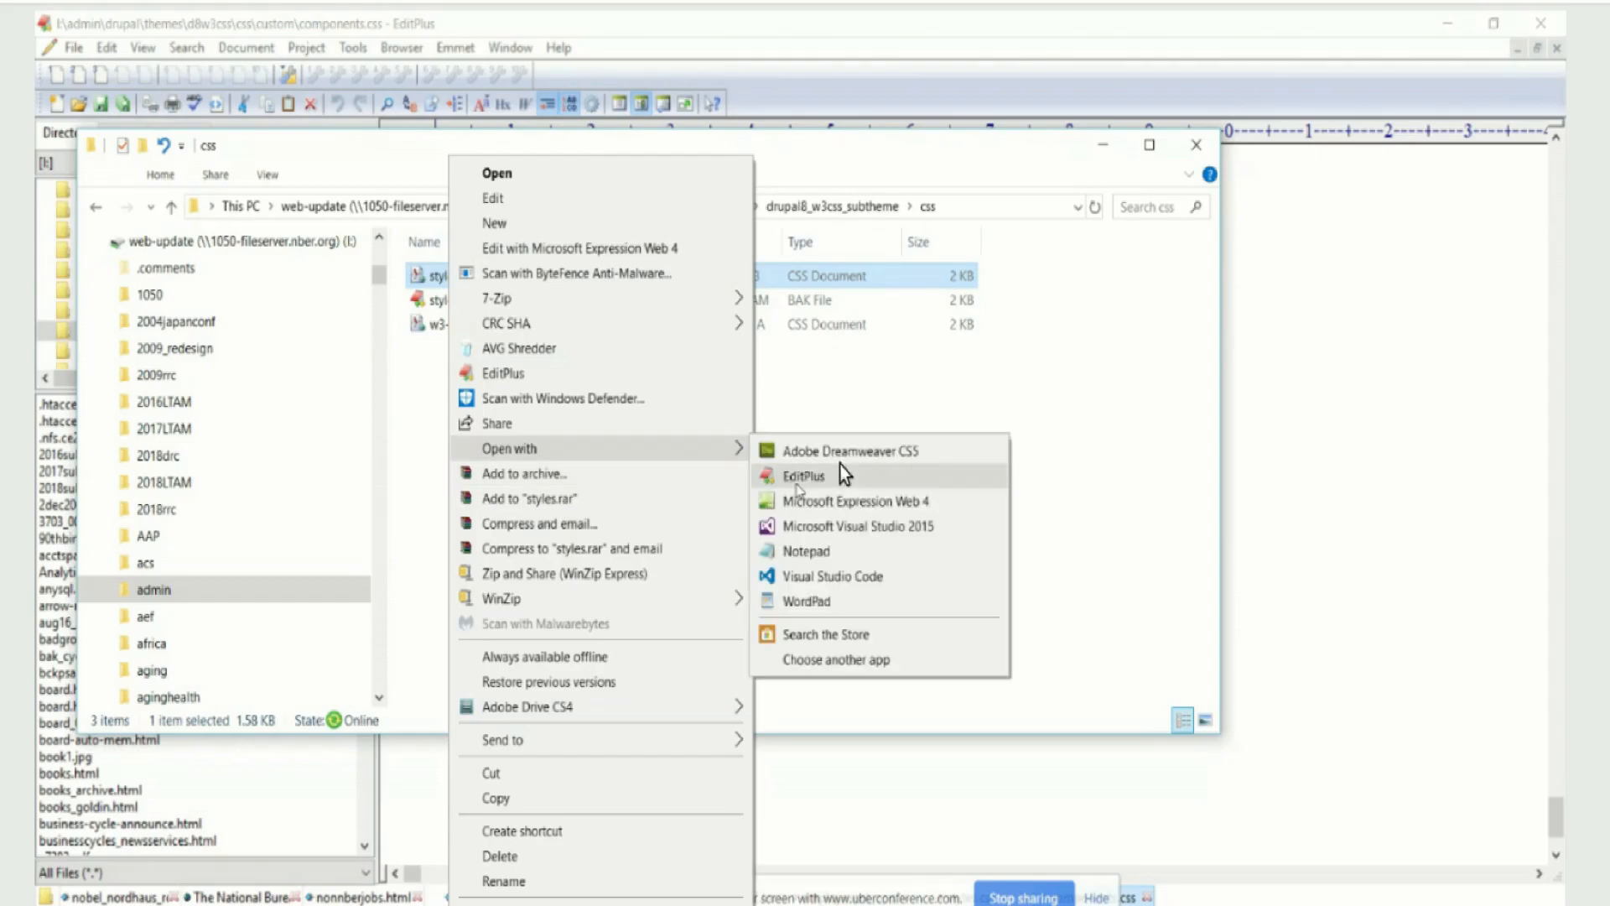
click(801, 474)
Paste the copied components.css rules at the end of styles.css
right_click(450, 550)
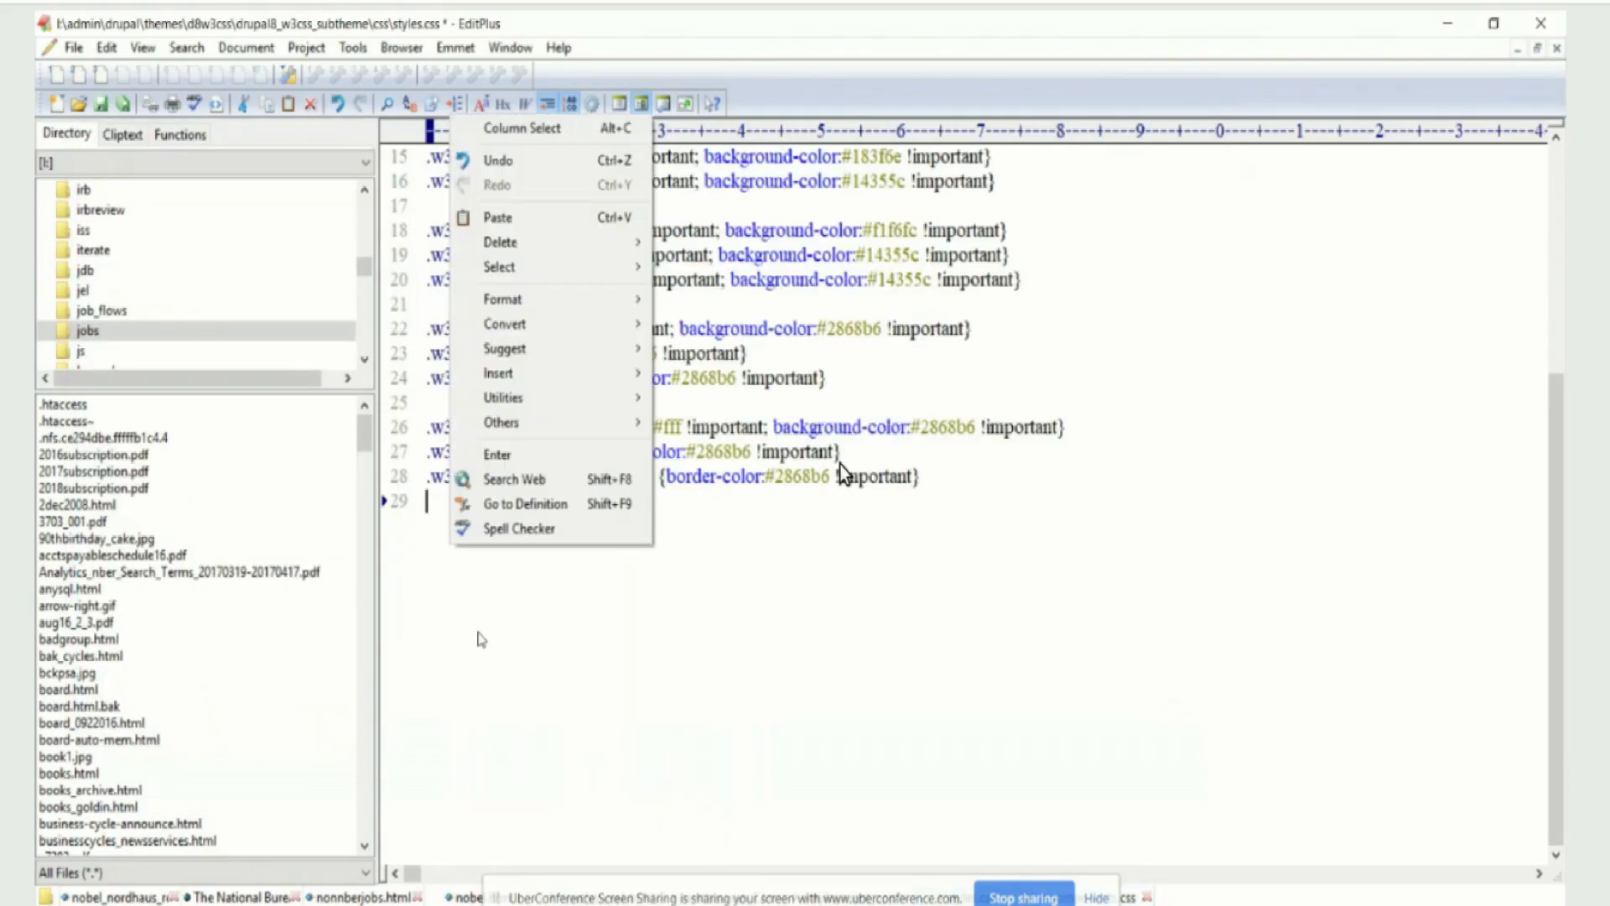
key(Up)
key(Up)
key(Up)
key(Up)
key(Up)
key(Return)
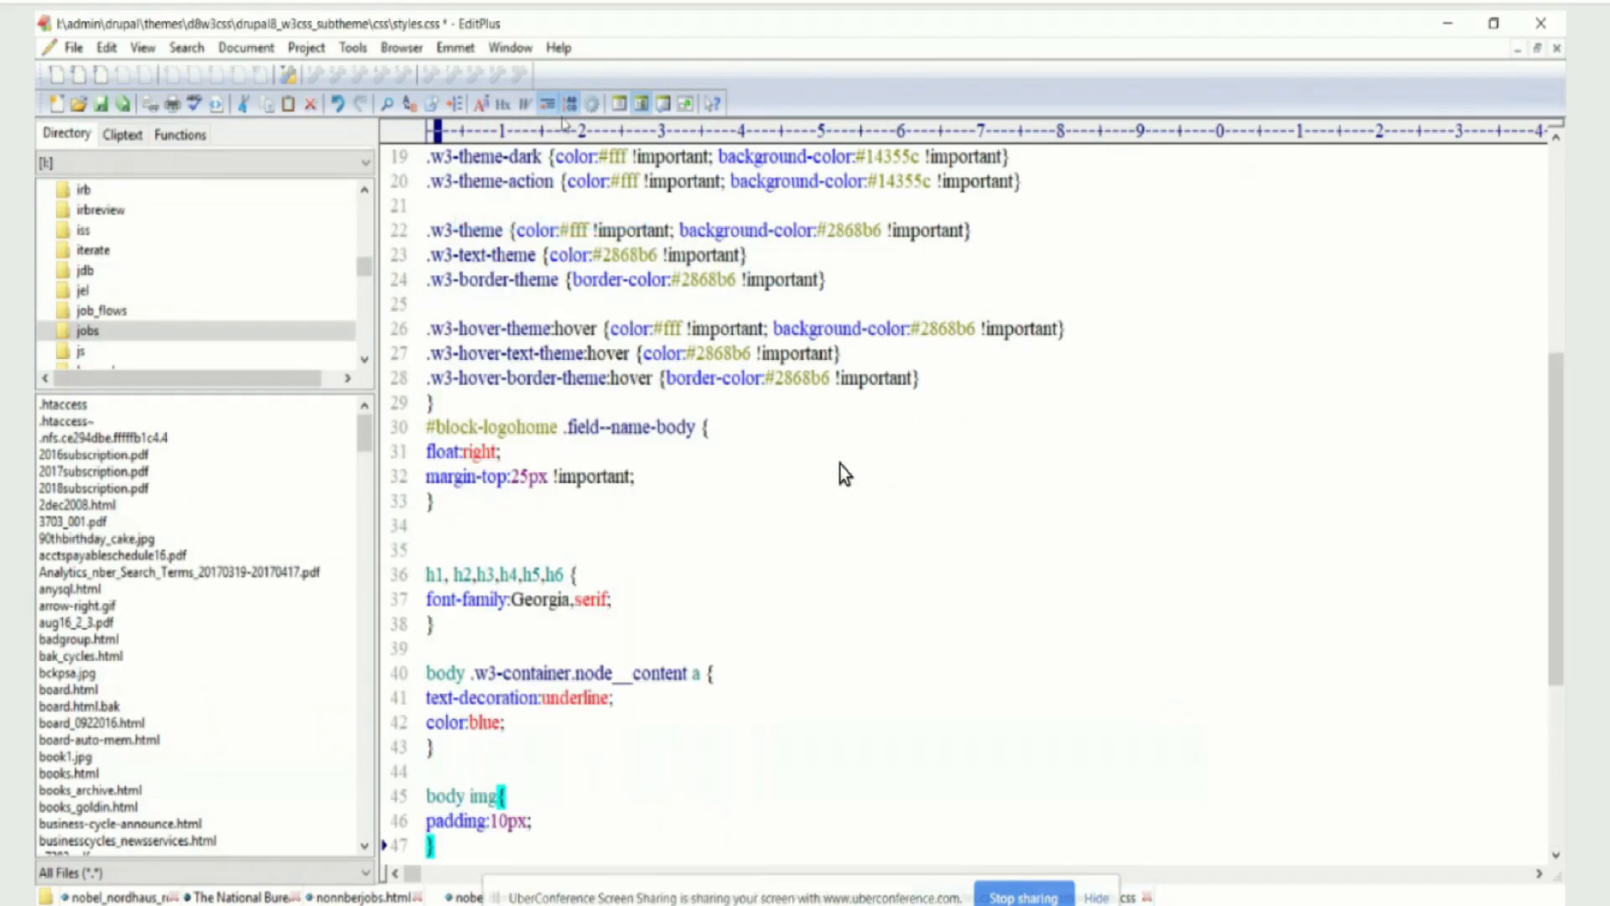
Delete the stray closing brace on line 29 above the #block-logohome rule and save styles.css
key(alt+f)
key(Down)
key(Down)
key(Down)
key(Down)
key(Return)
click(485, 400)
key(BackSpace)
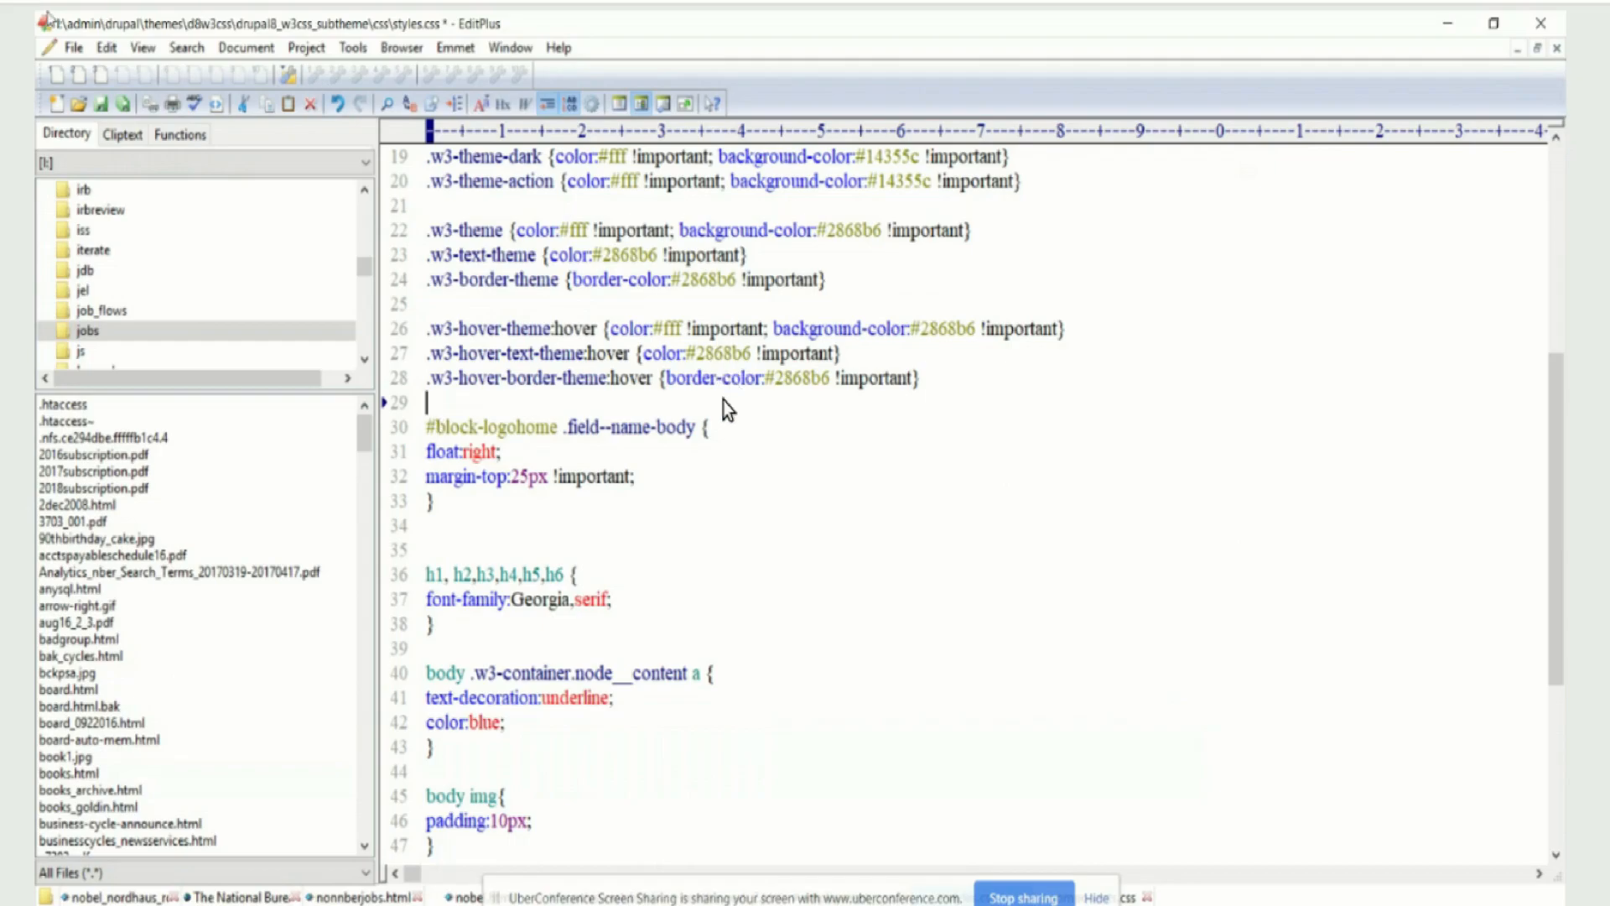
key(alt+f)
key(Return)
Switch to the browser, check the RDRC home page, and clear all caches from the Performance configuration page
key(alt+Tab)
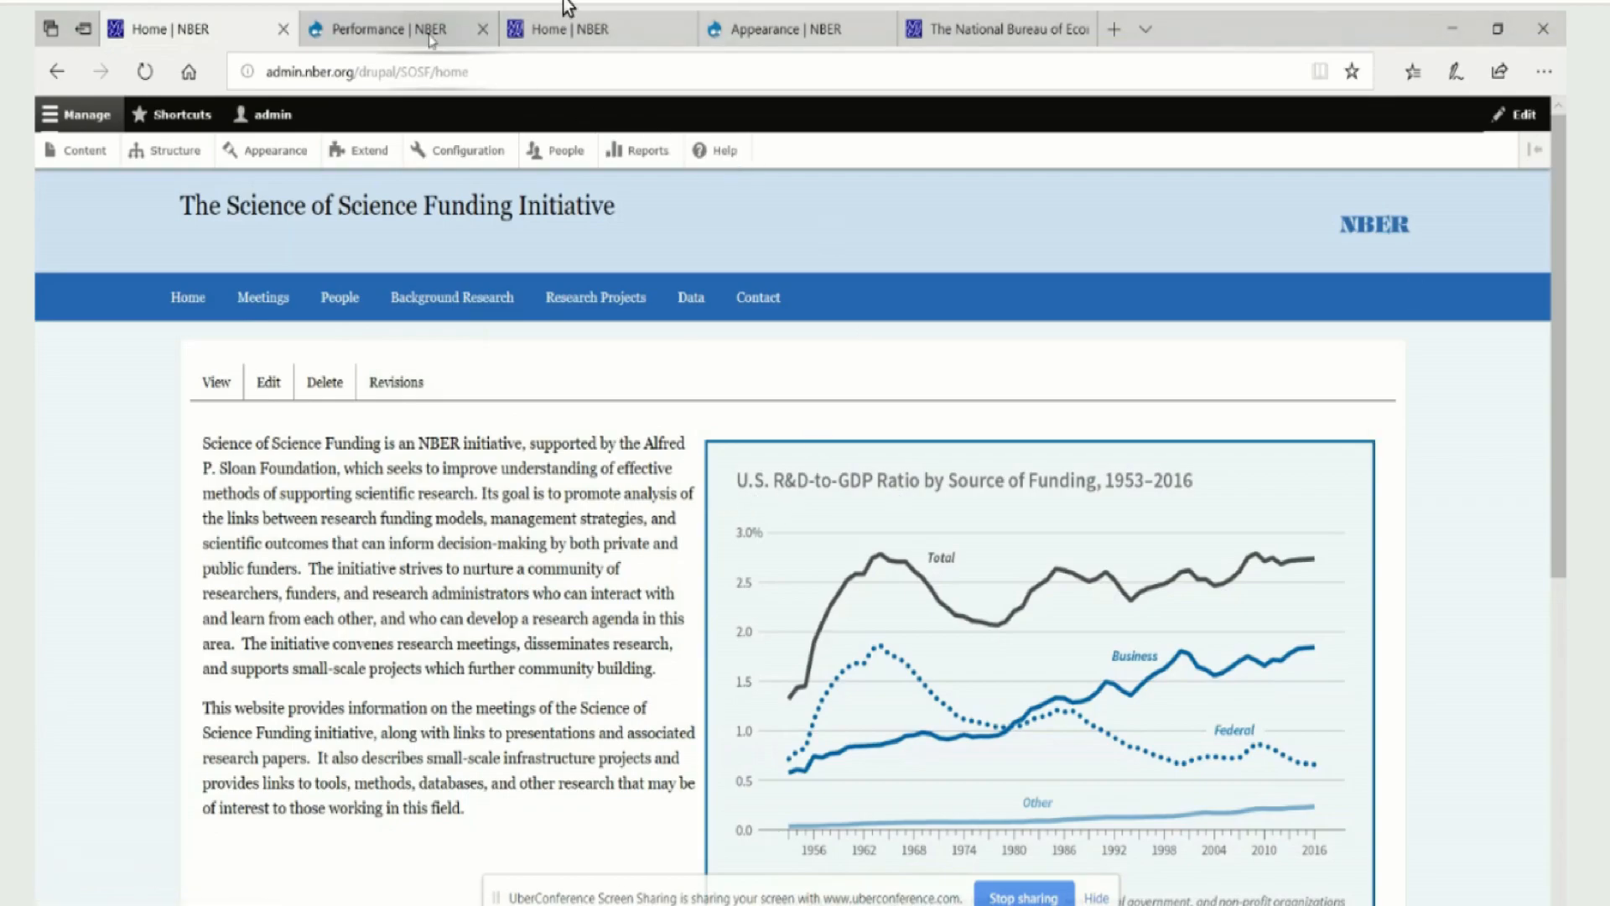
click(618, 126)
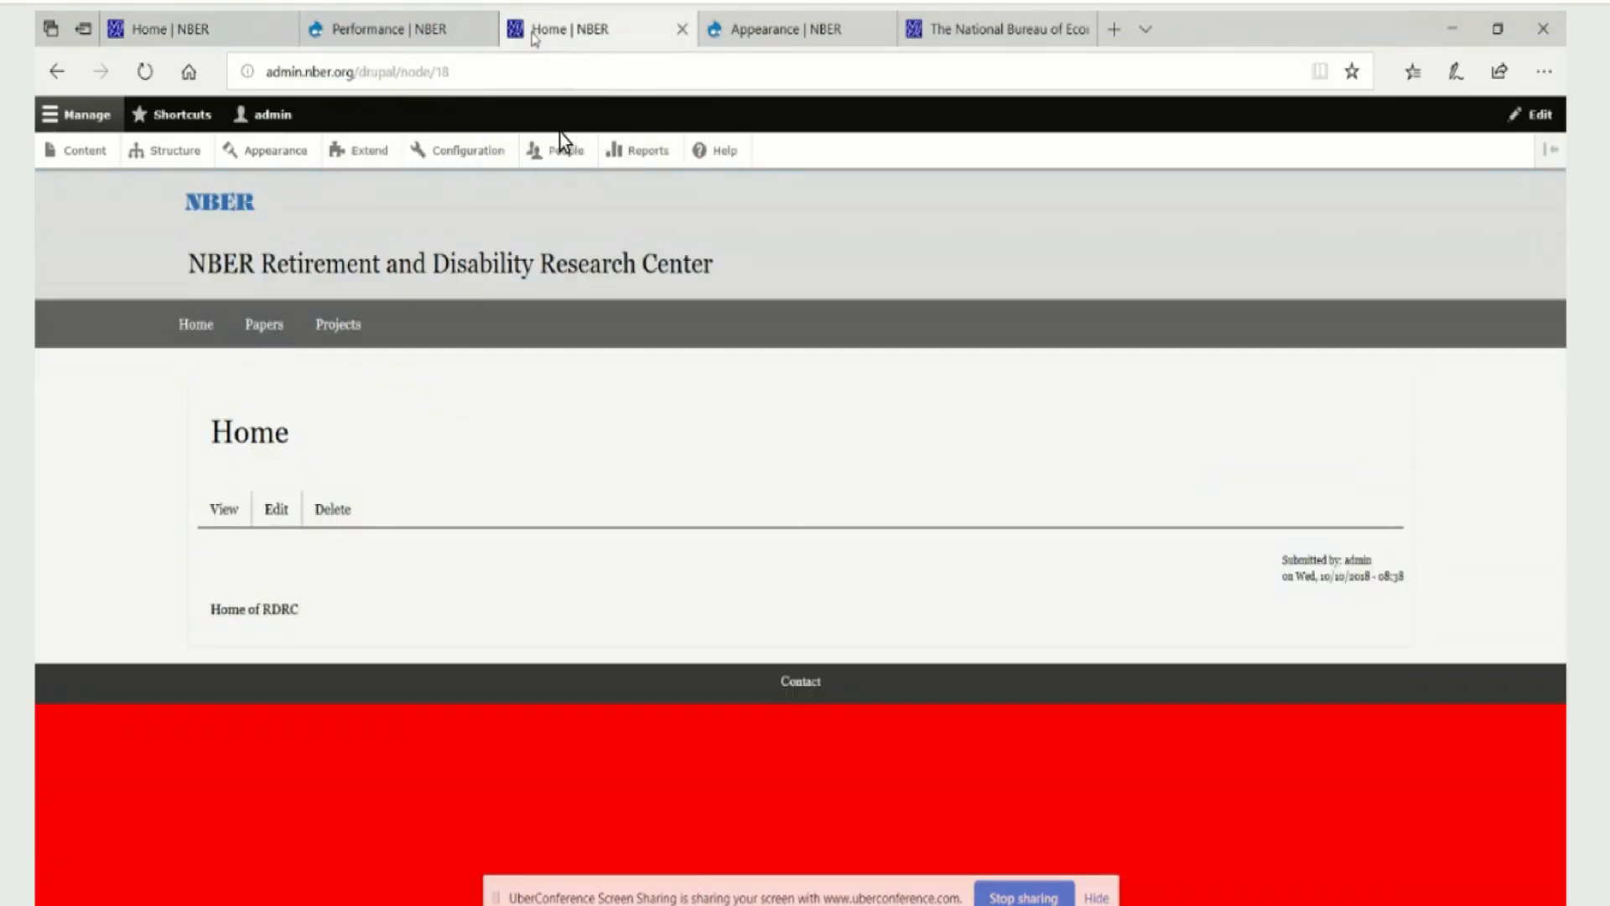
click(403, 34)
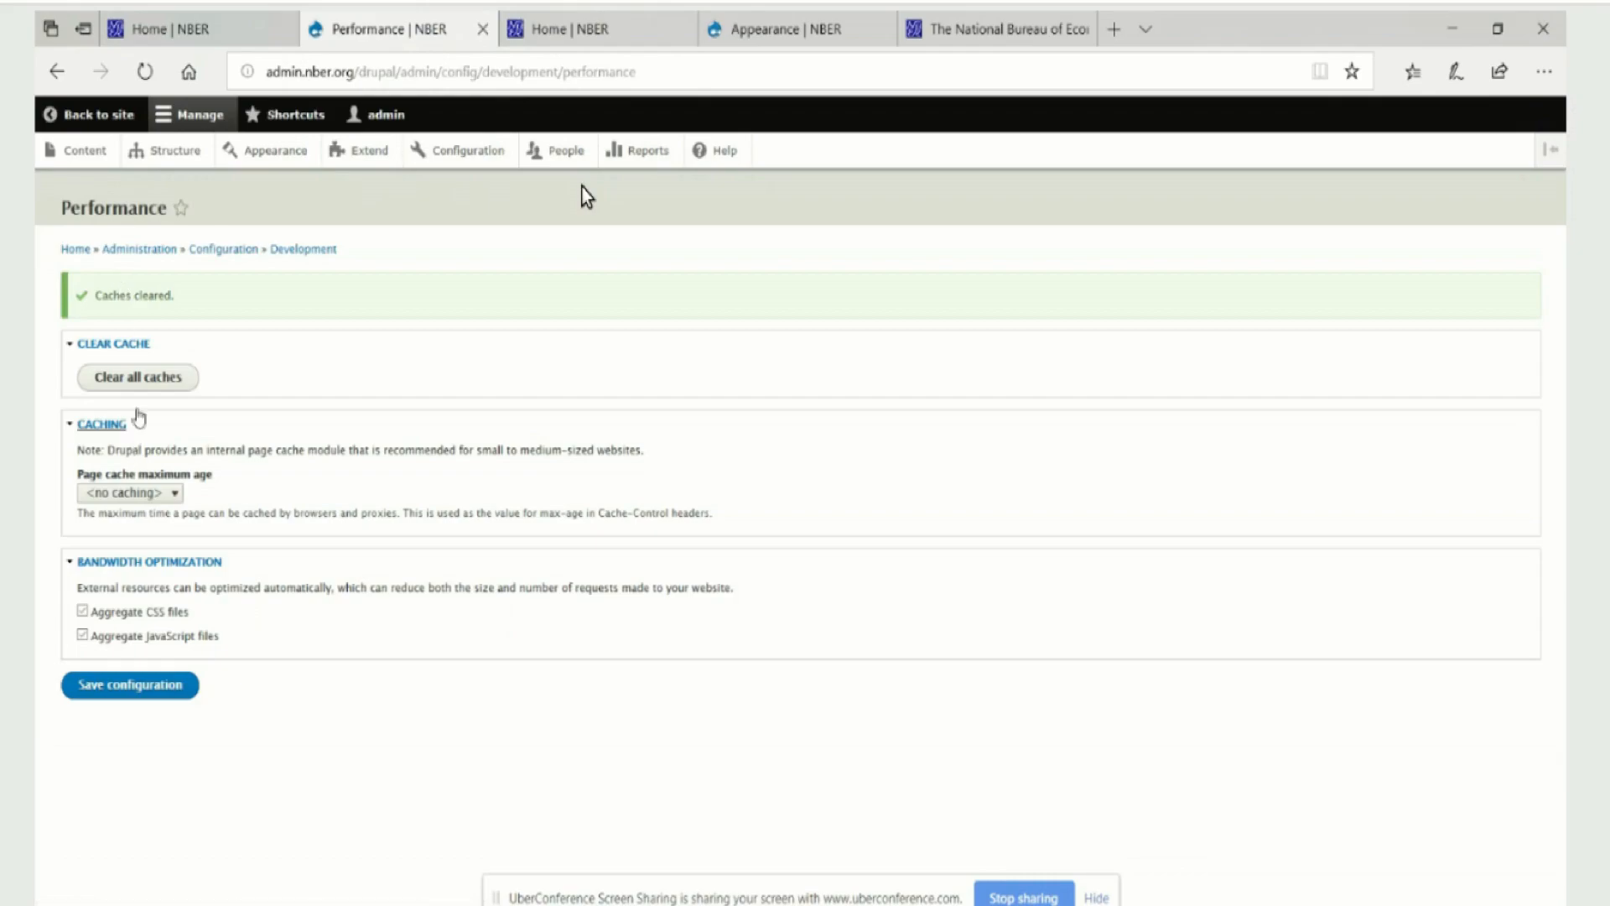
click(138, 377)
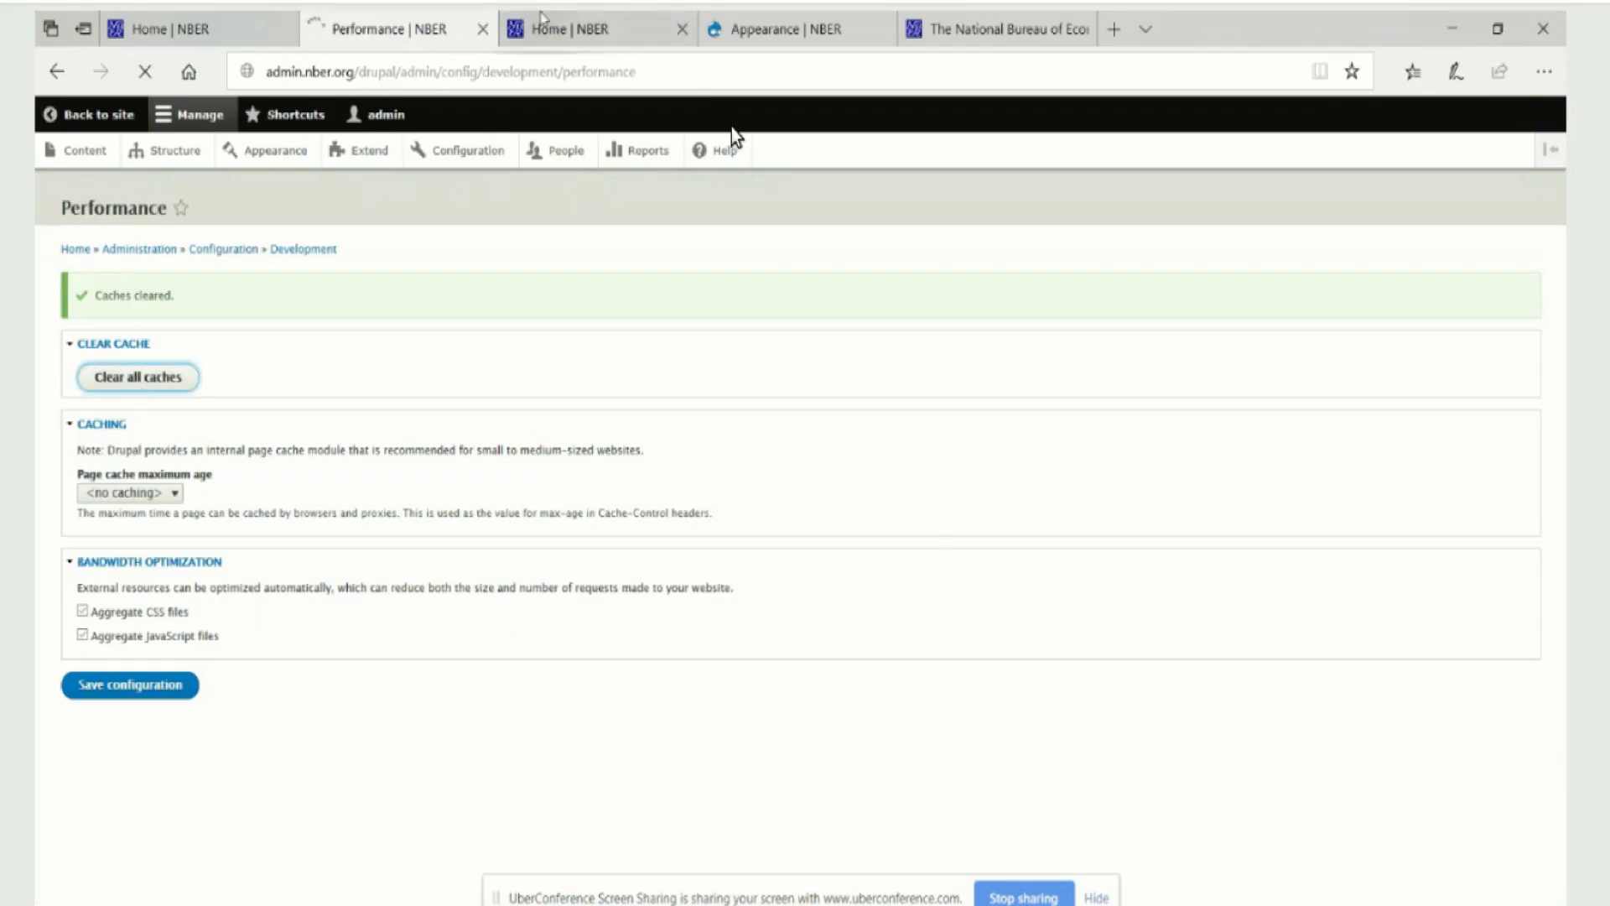
Switch to File Explorer and browse from the subtheme's css folder to d8w3css's custom folder to examine the sosf theme files
click(579, 120)
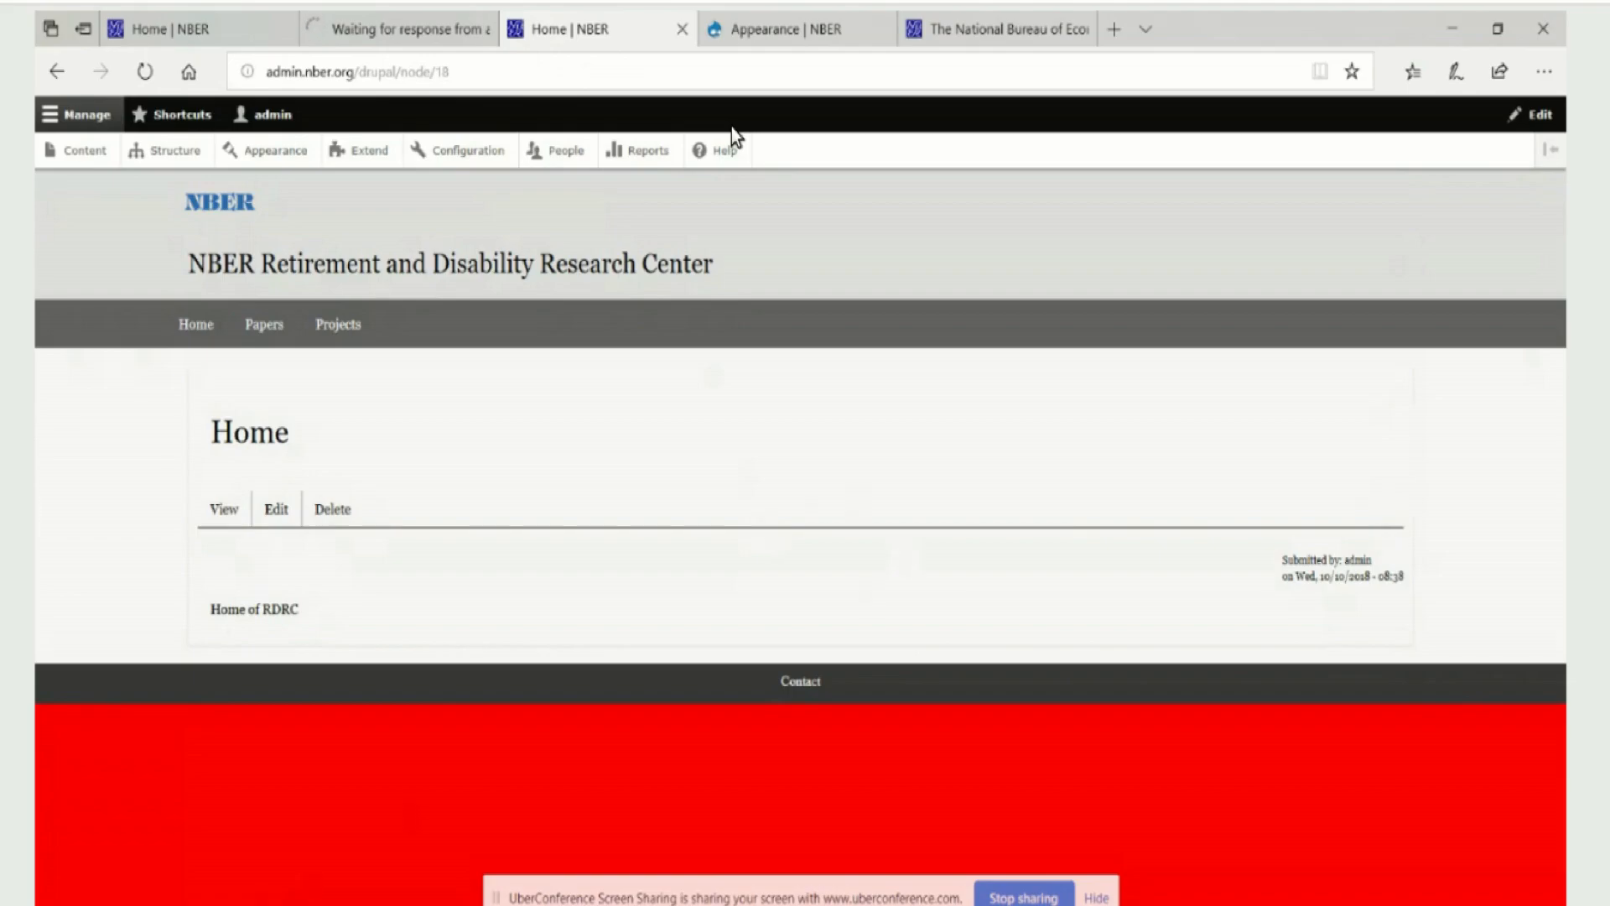
click(946, 876)
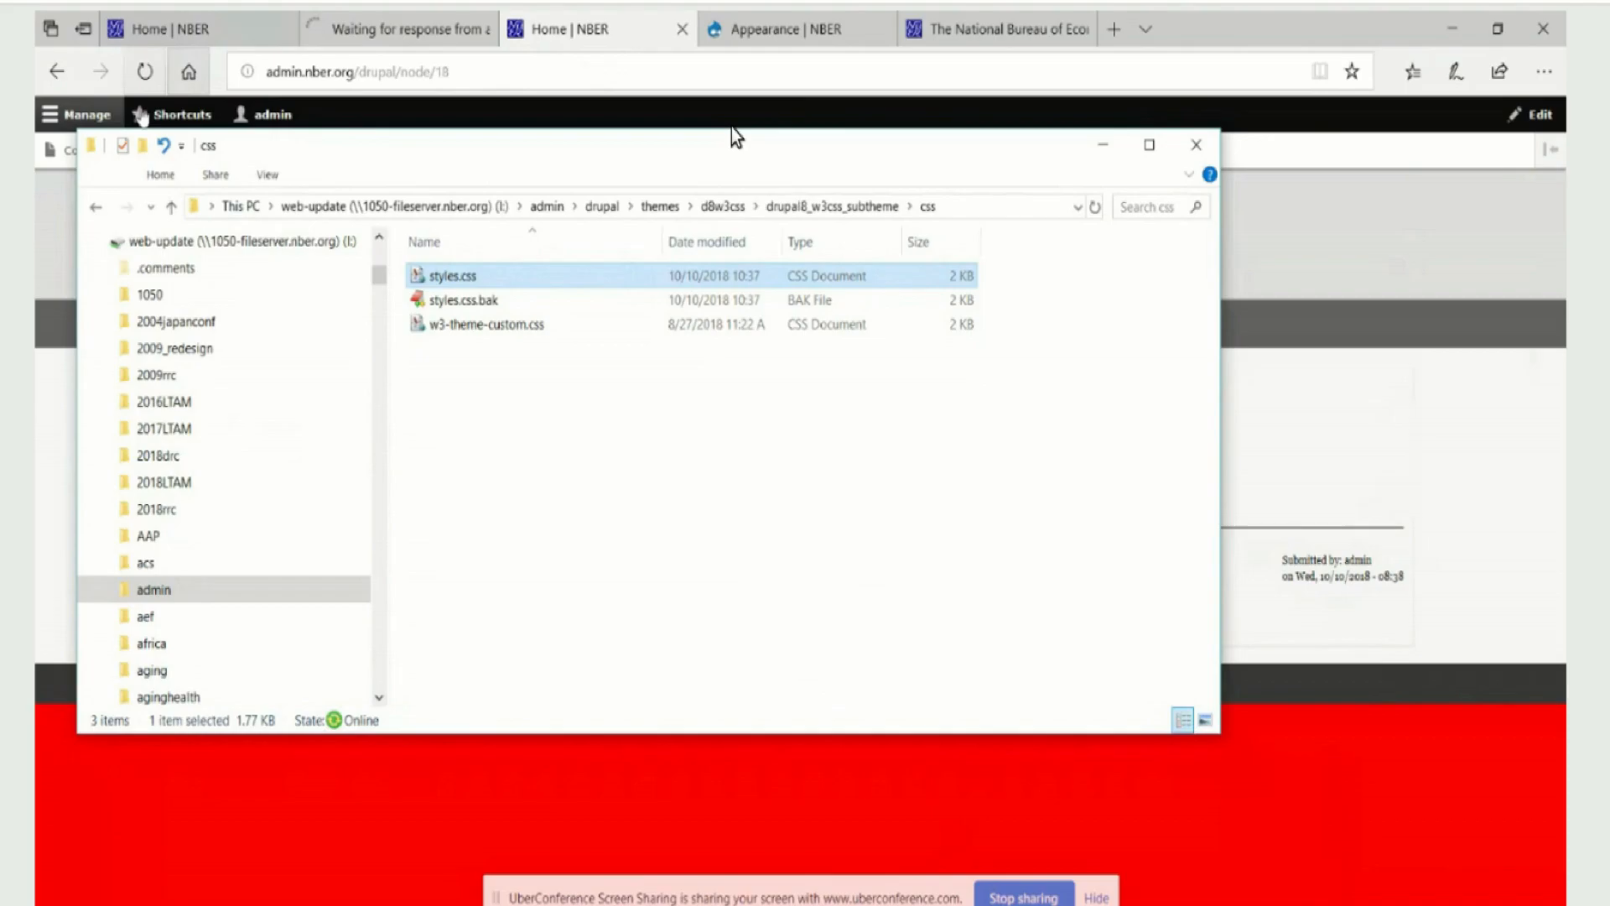
click(172, 207)
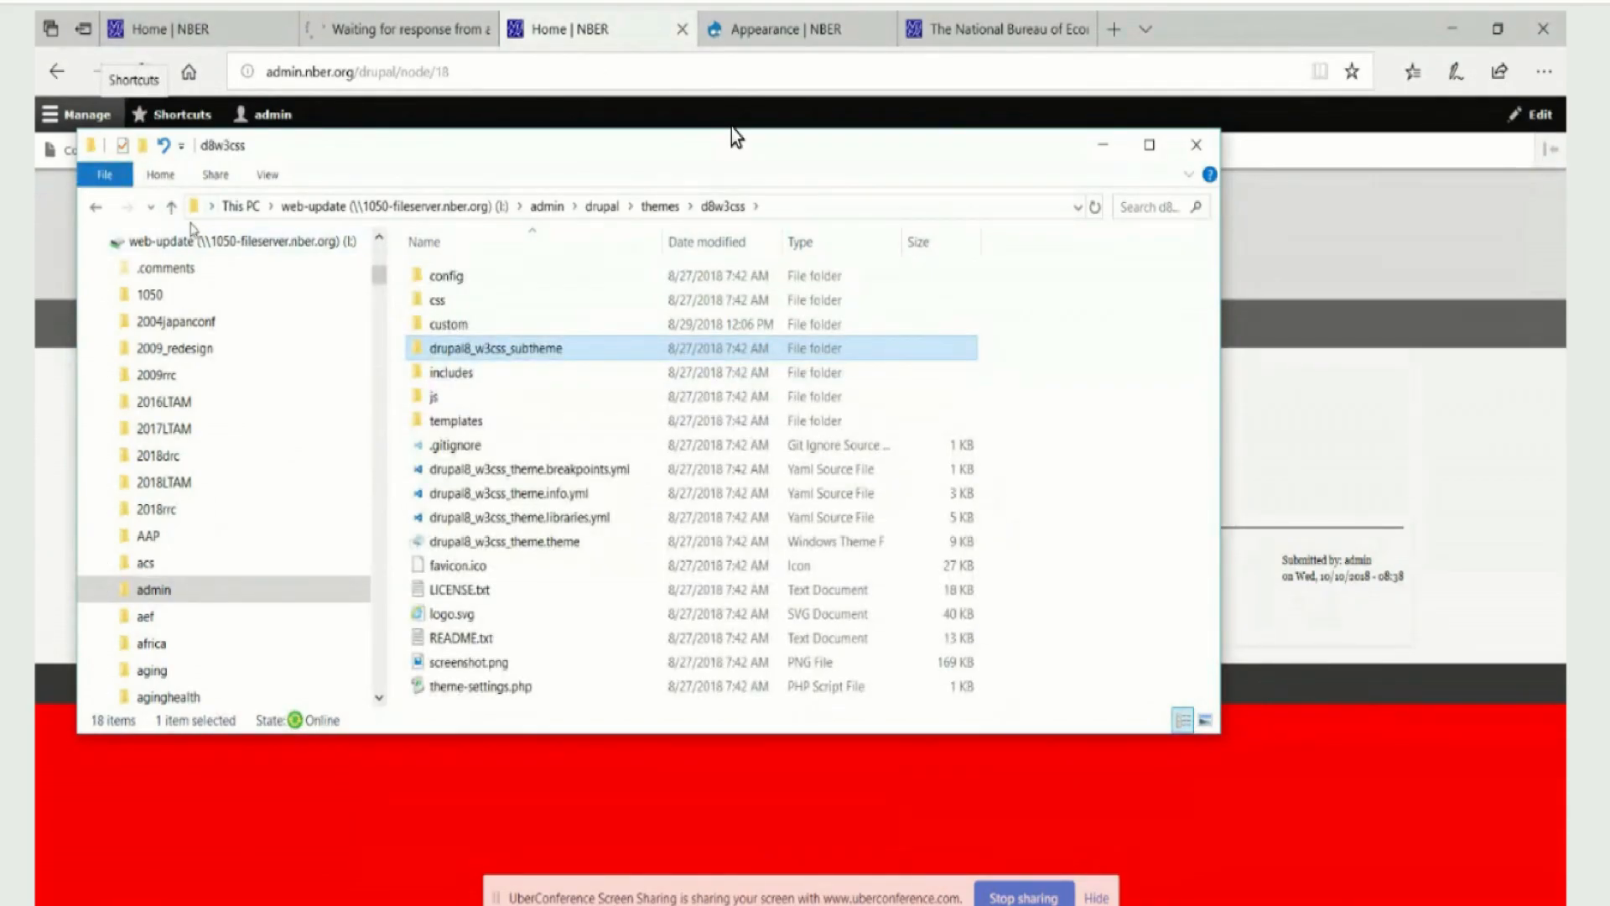
double_click(468, 324)
double_click(444, 278)
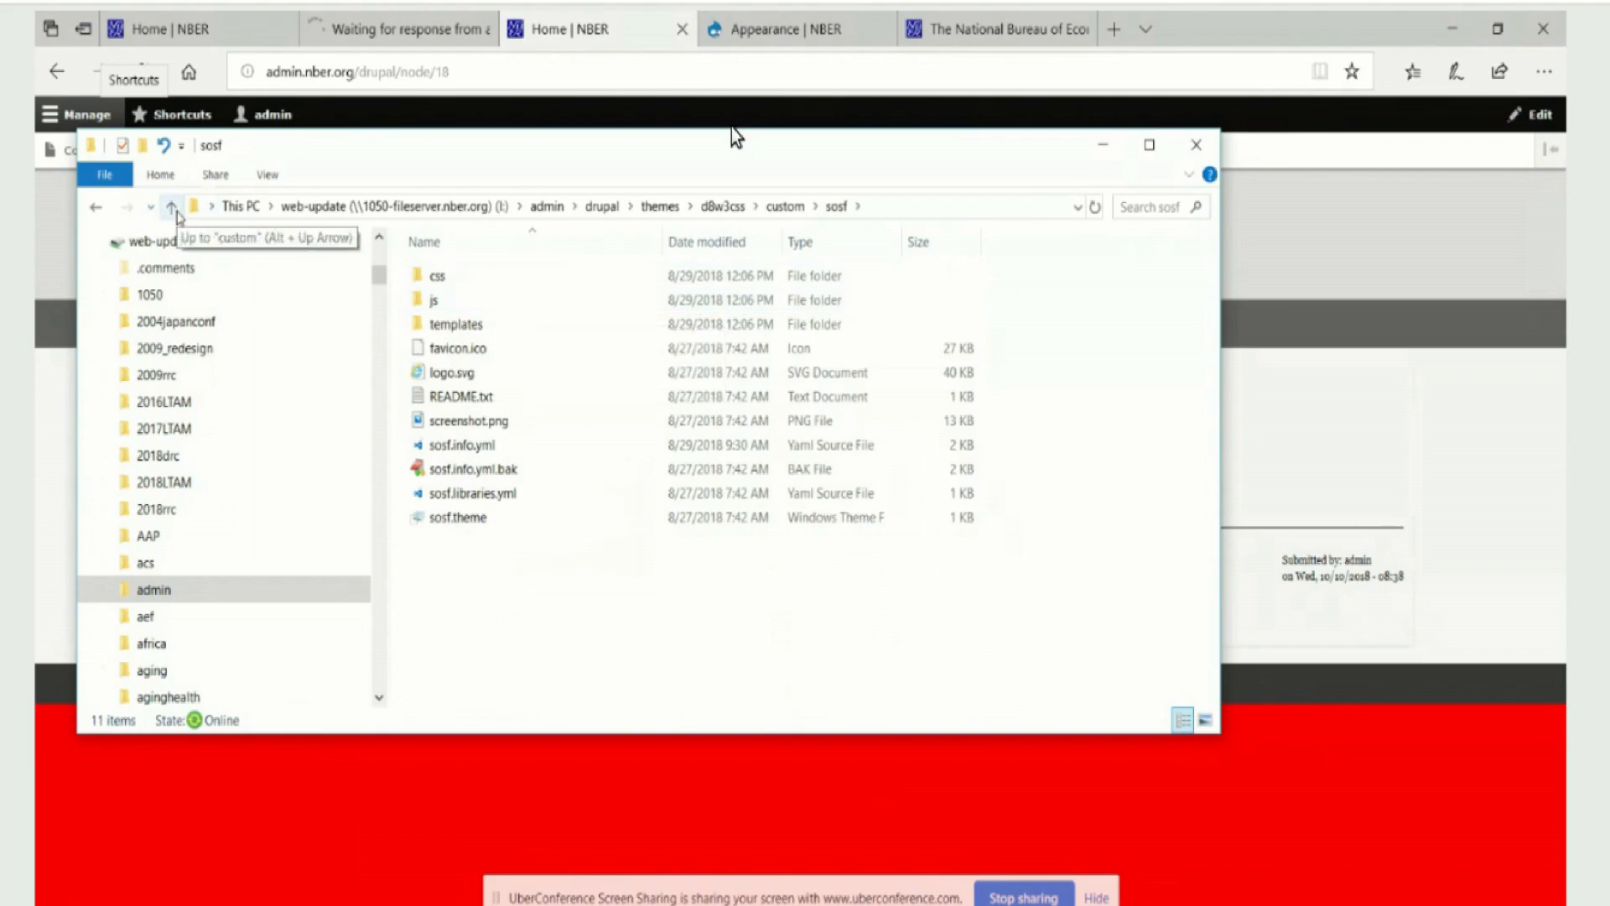
click(172, 209)
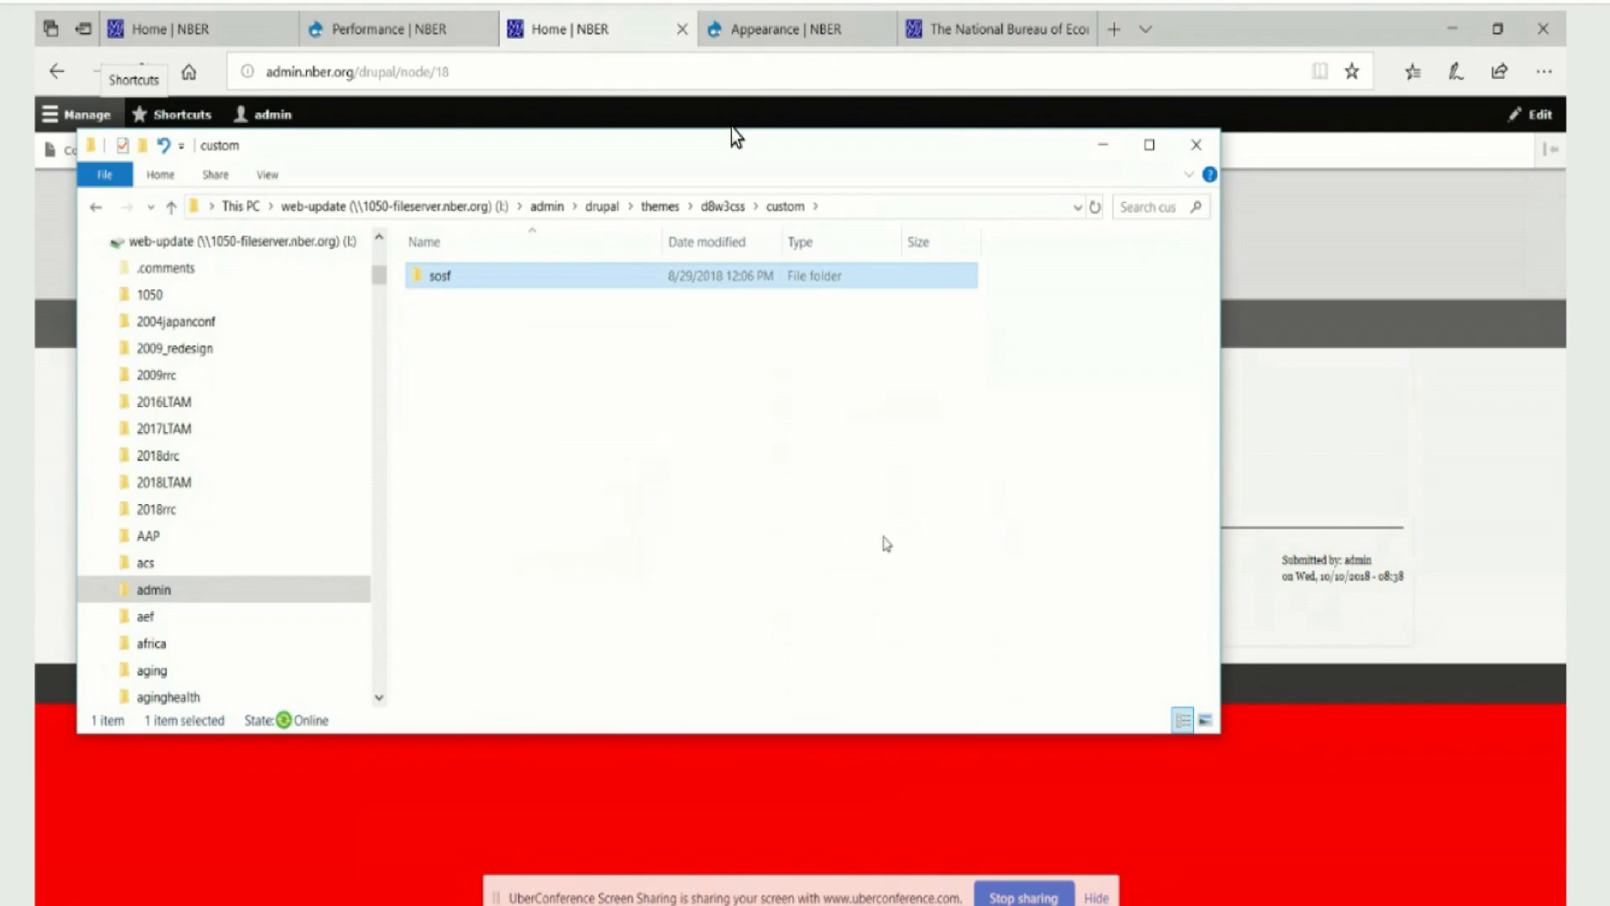
click(1104, 144)
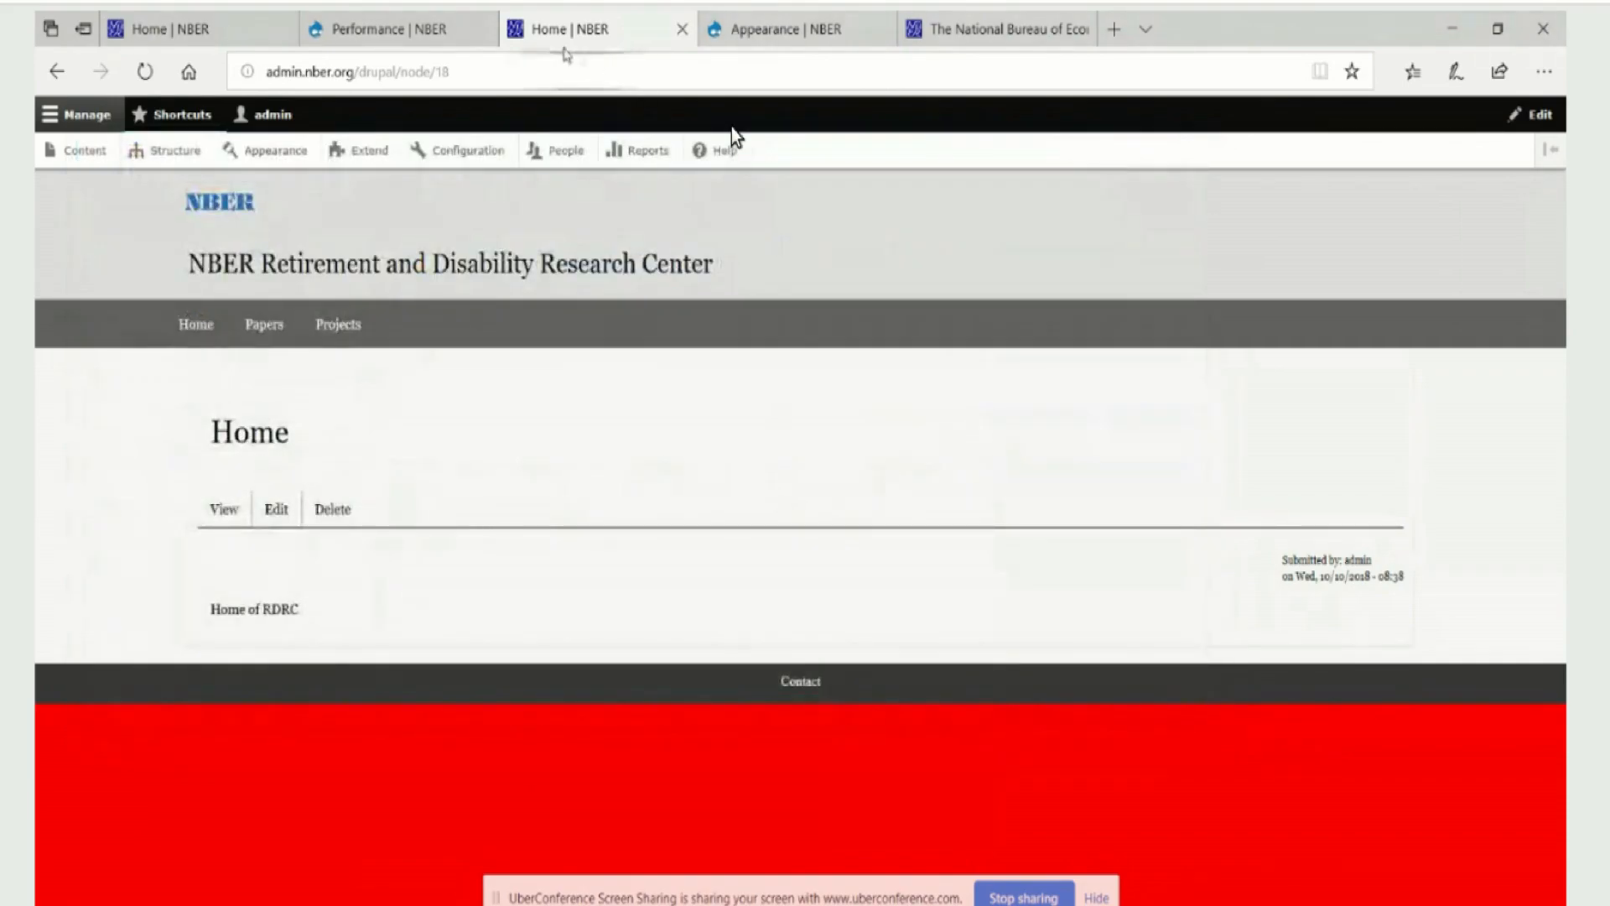
Reload the RDRC home page in the browser and check its styling and the cache-clearing status
click(145, 72)
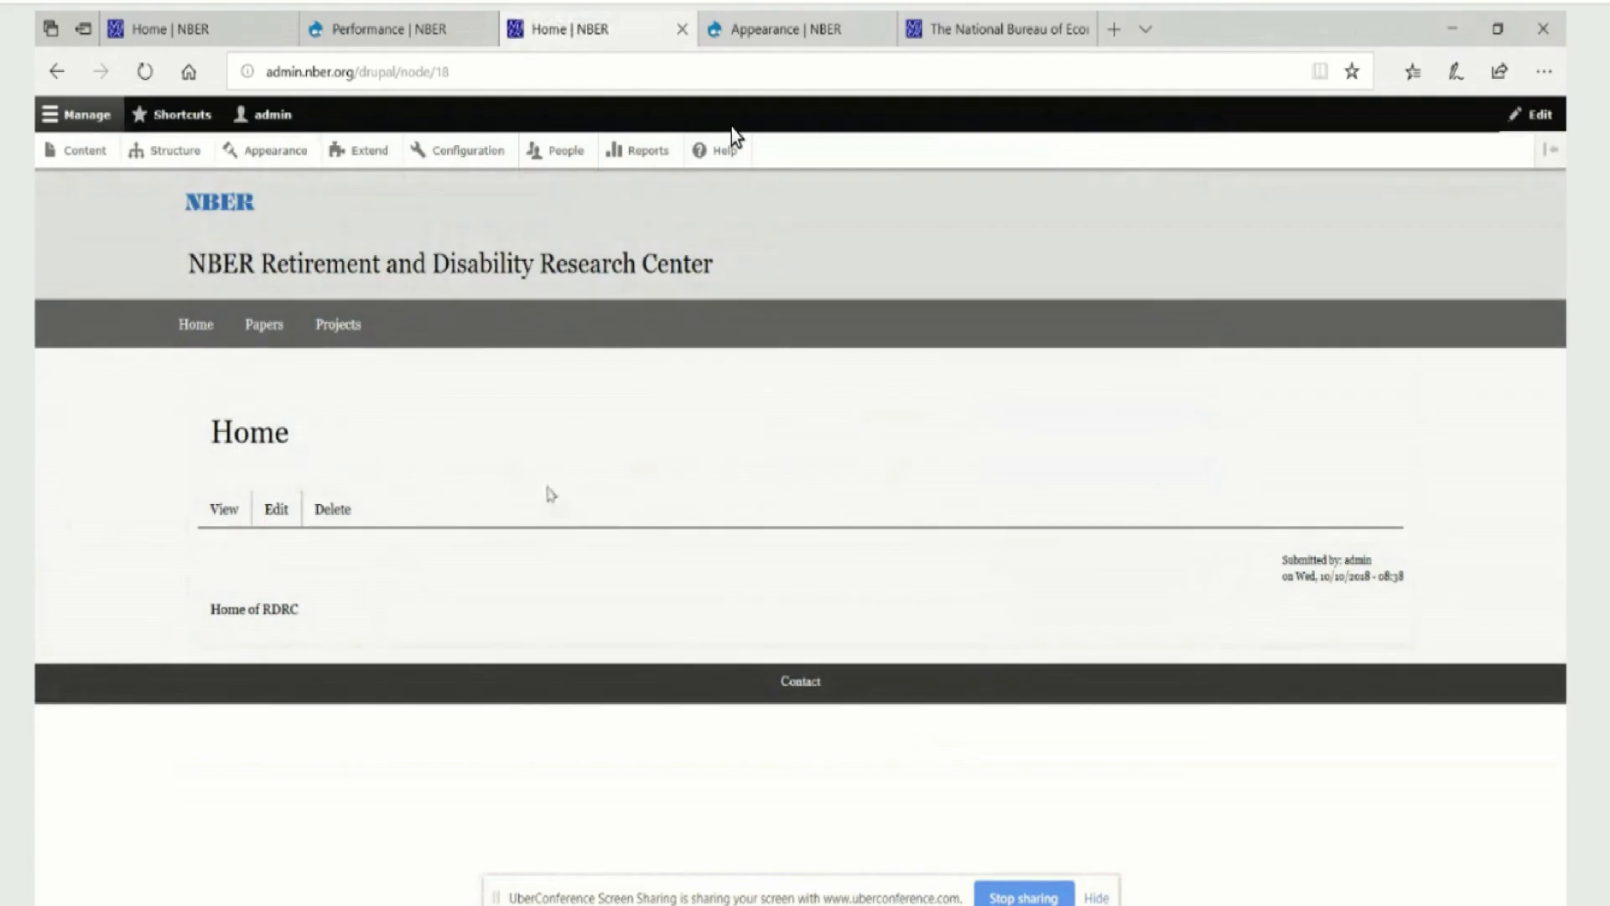
click(410, 33)
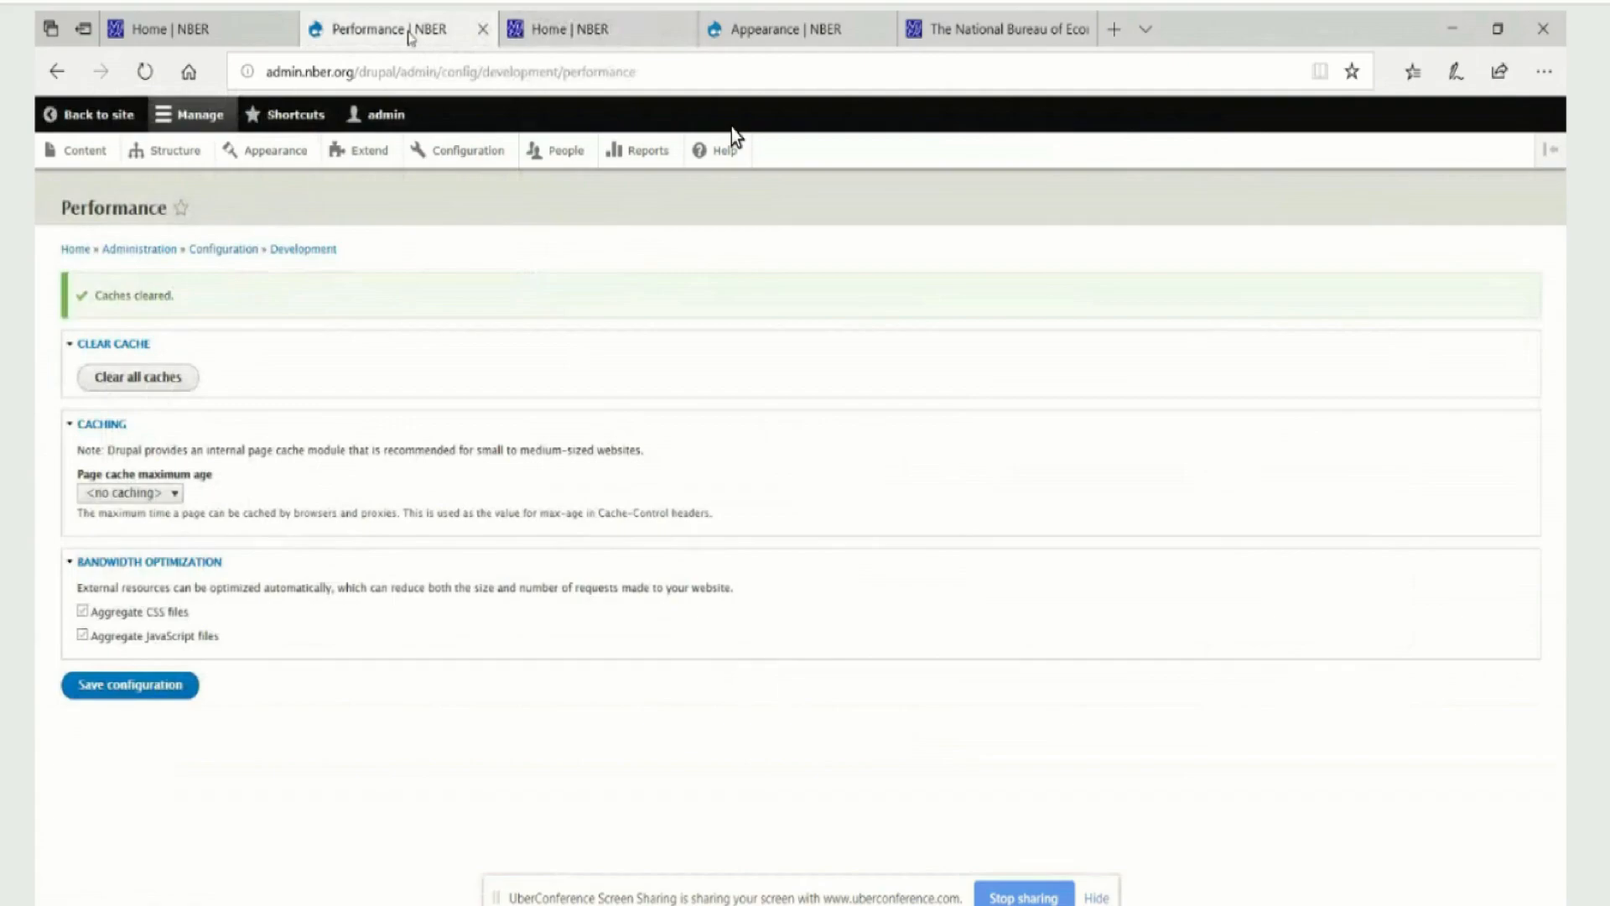
click(576, 47)
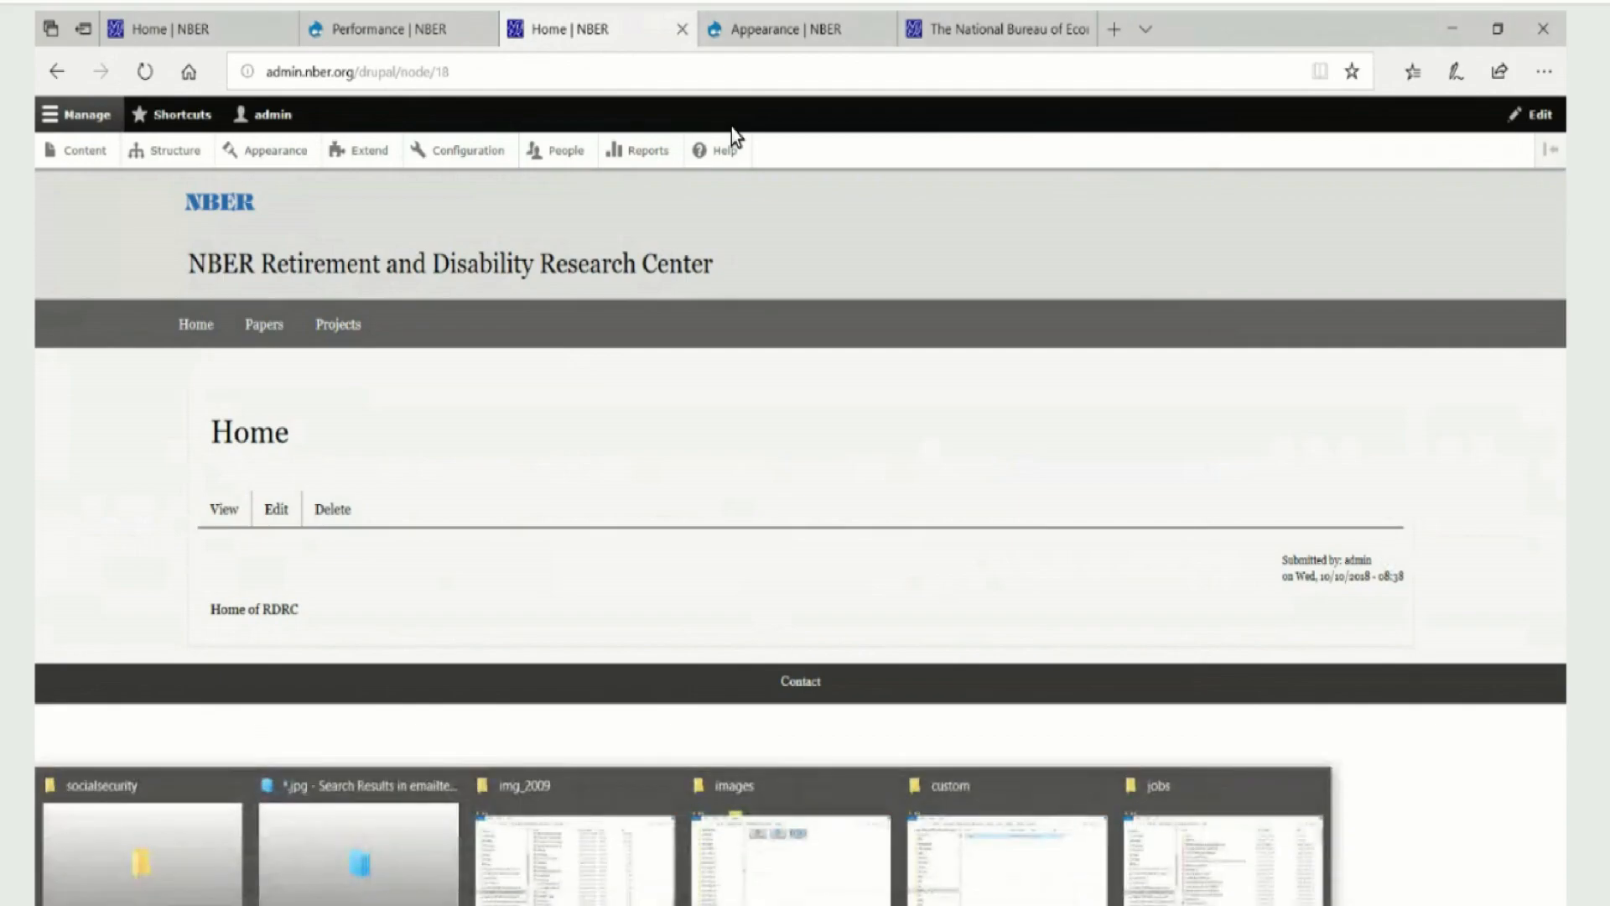
Go up to the d8w3css folder in File Explorer and switch to EditPlus to review the #block-logohome rule in styles.css
click(993, 888)
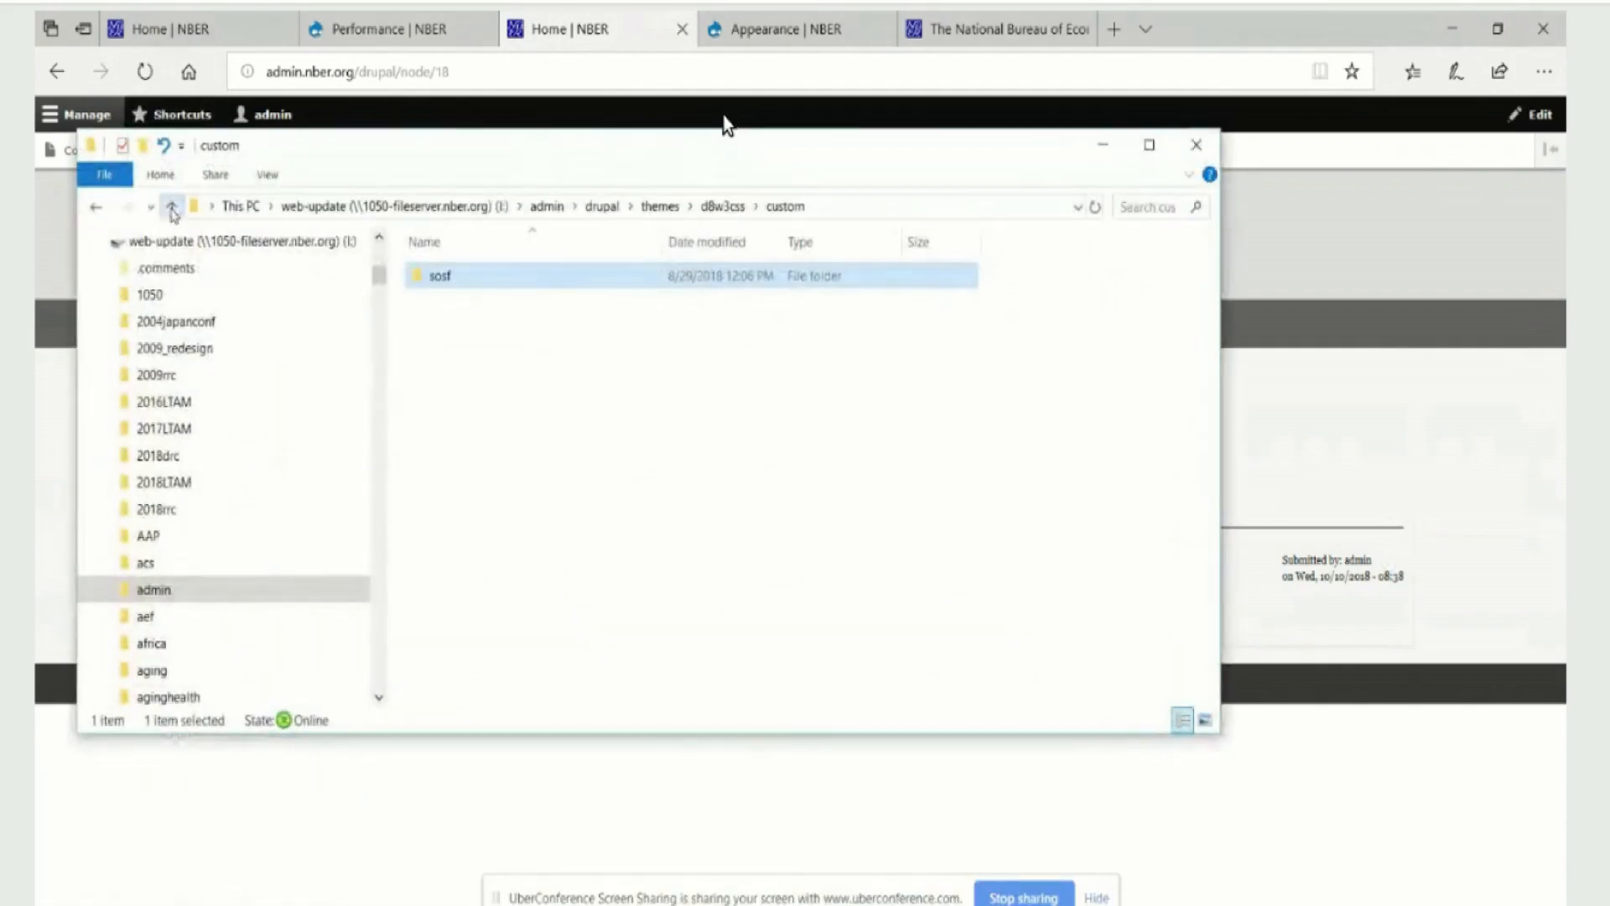
click(172, 207)
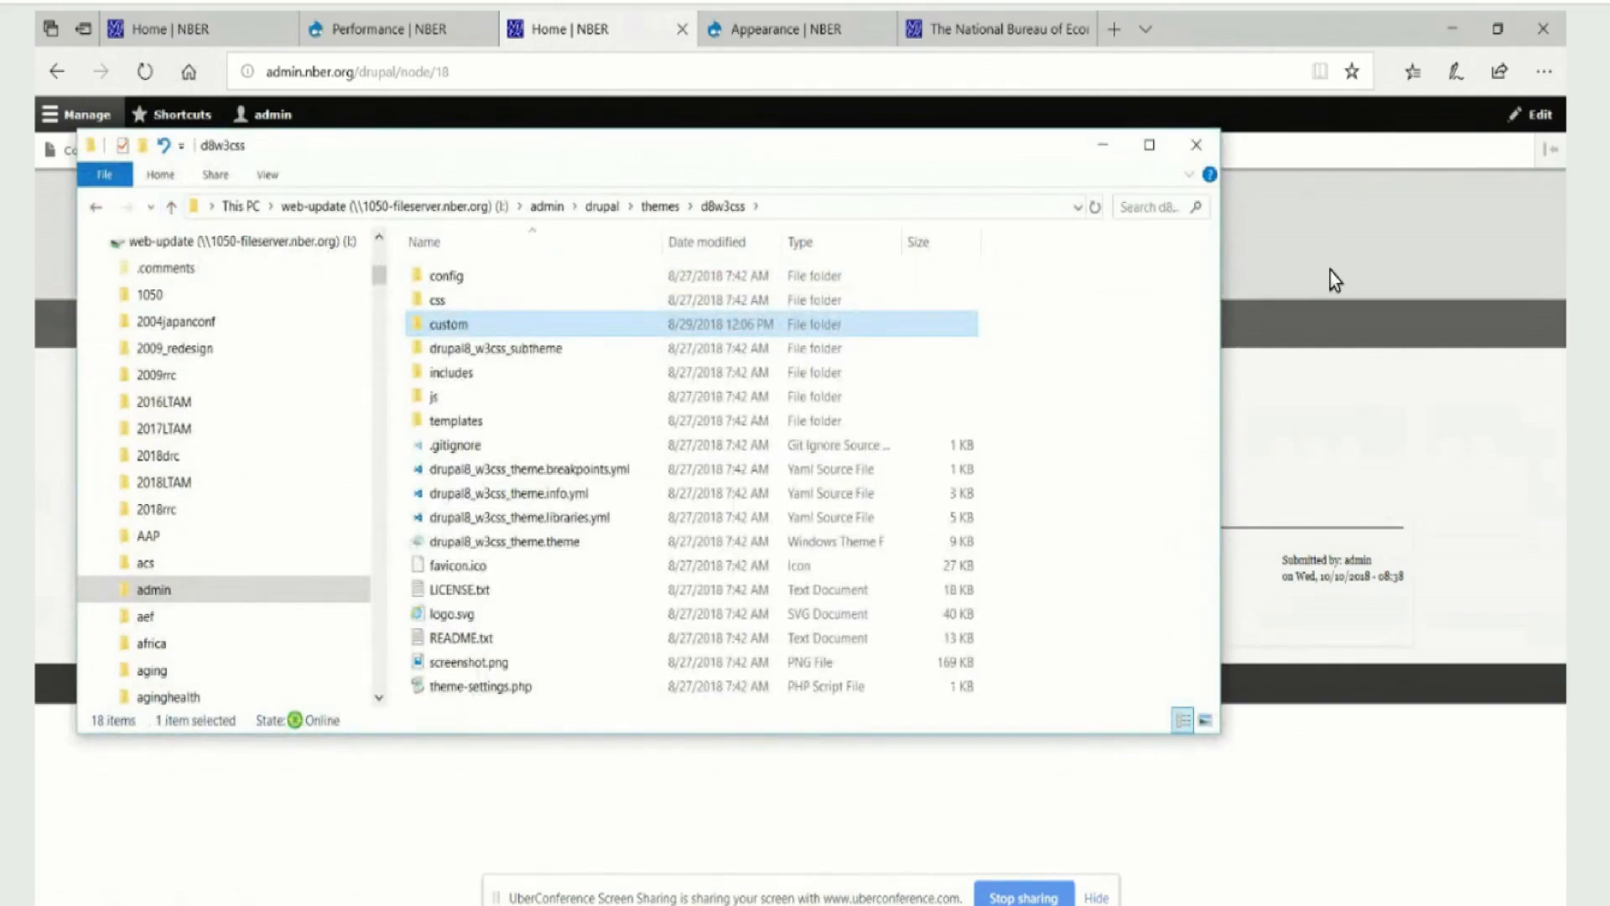
key(alt+Tab)
click(802, 704)
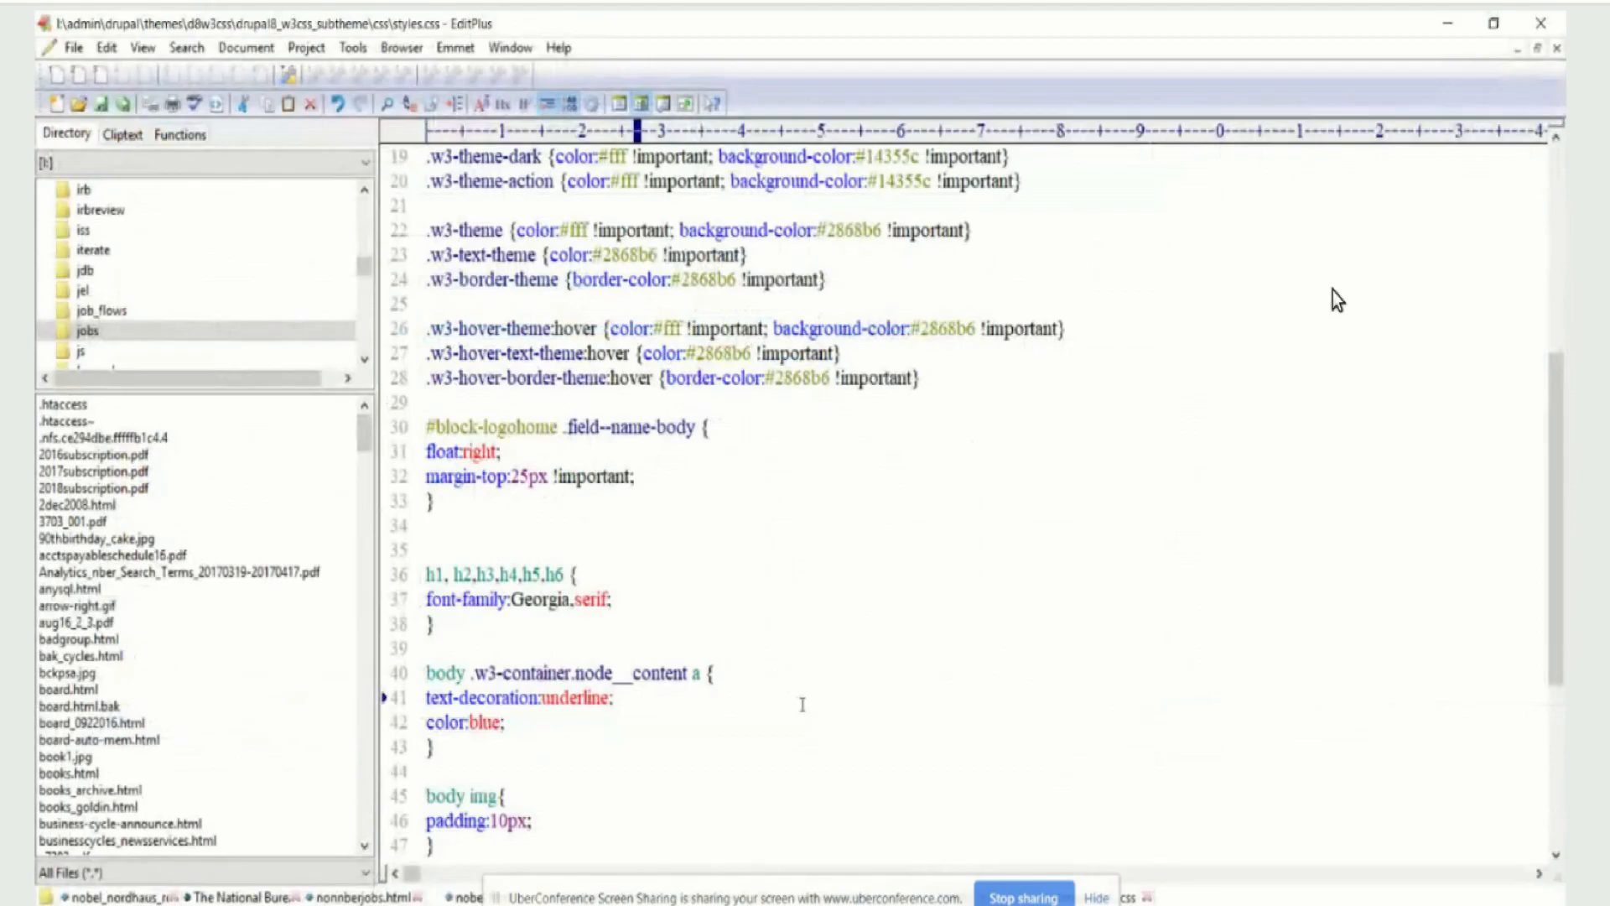
Return to the browser, inspect the NBER logo in the RDRC header, and select its enclosing section element to read the block ID
mouse_move(421, 905)
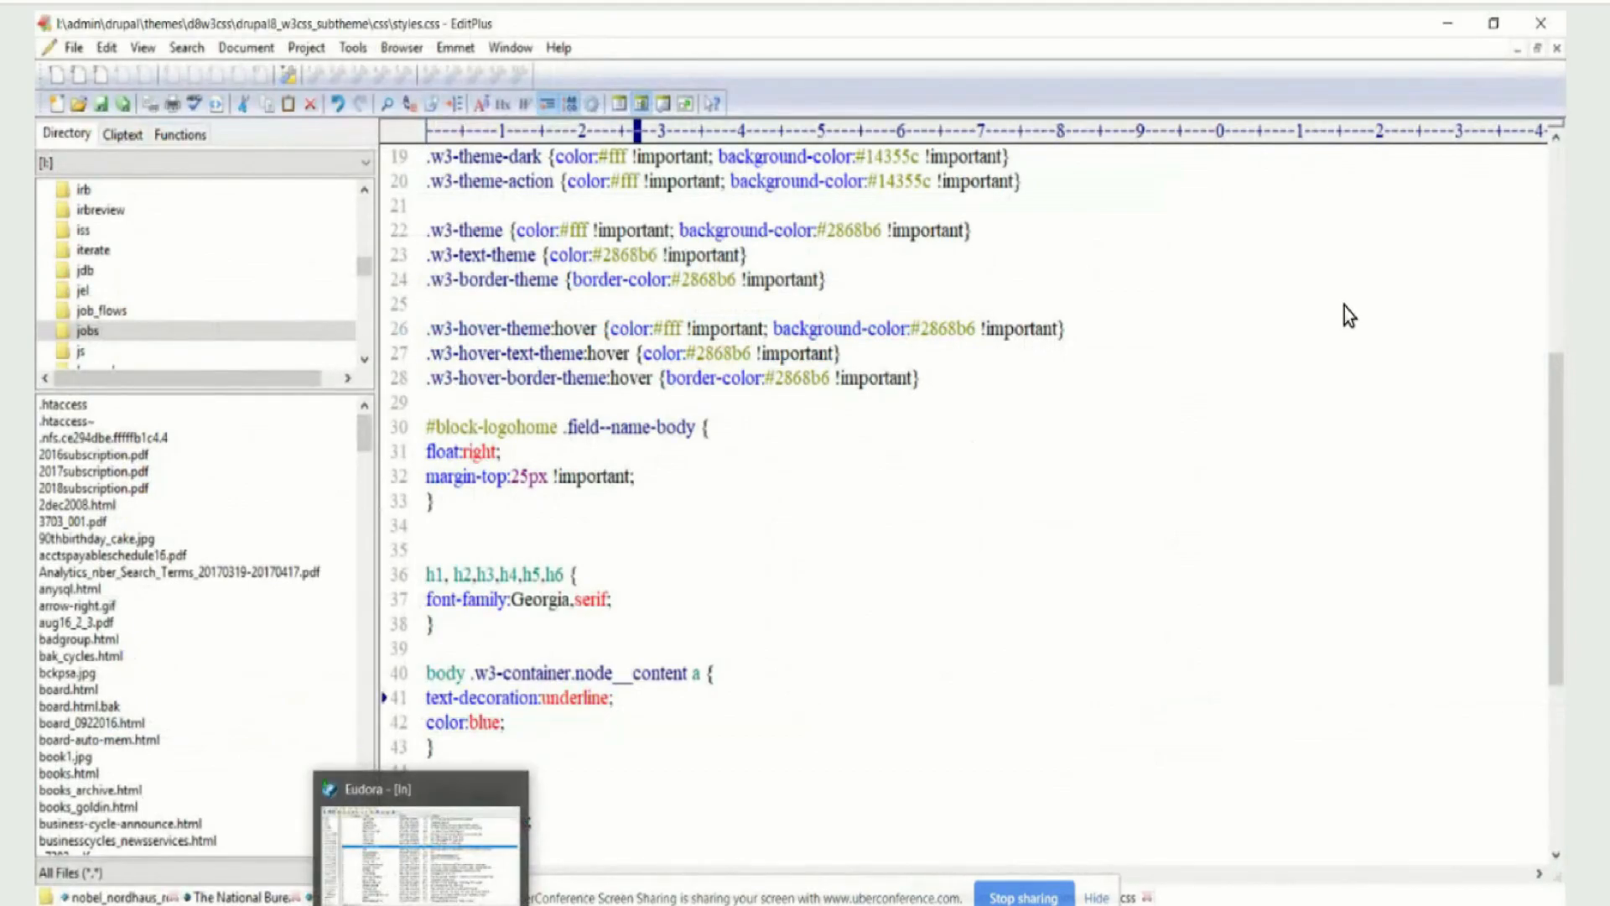
click(345, 904)
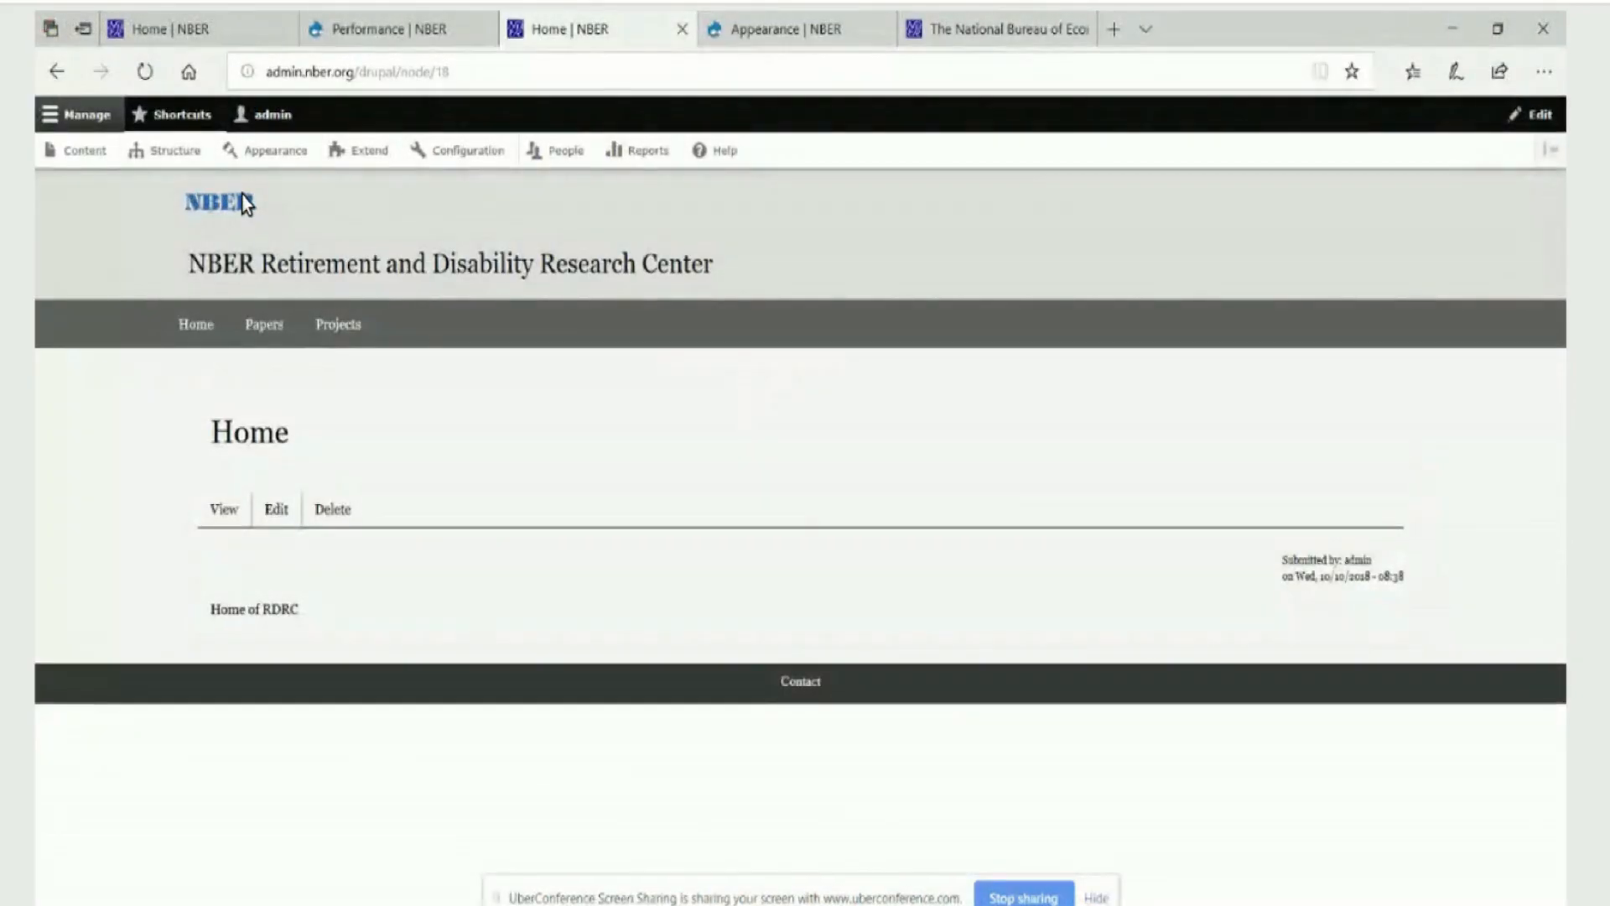
mouse_move(285, 904)
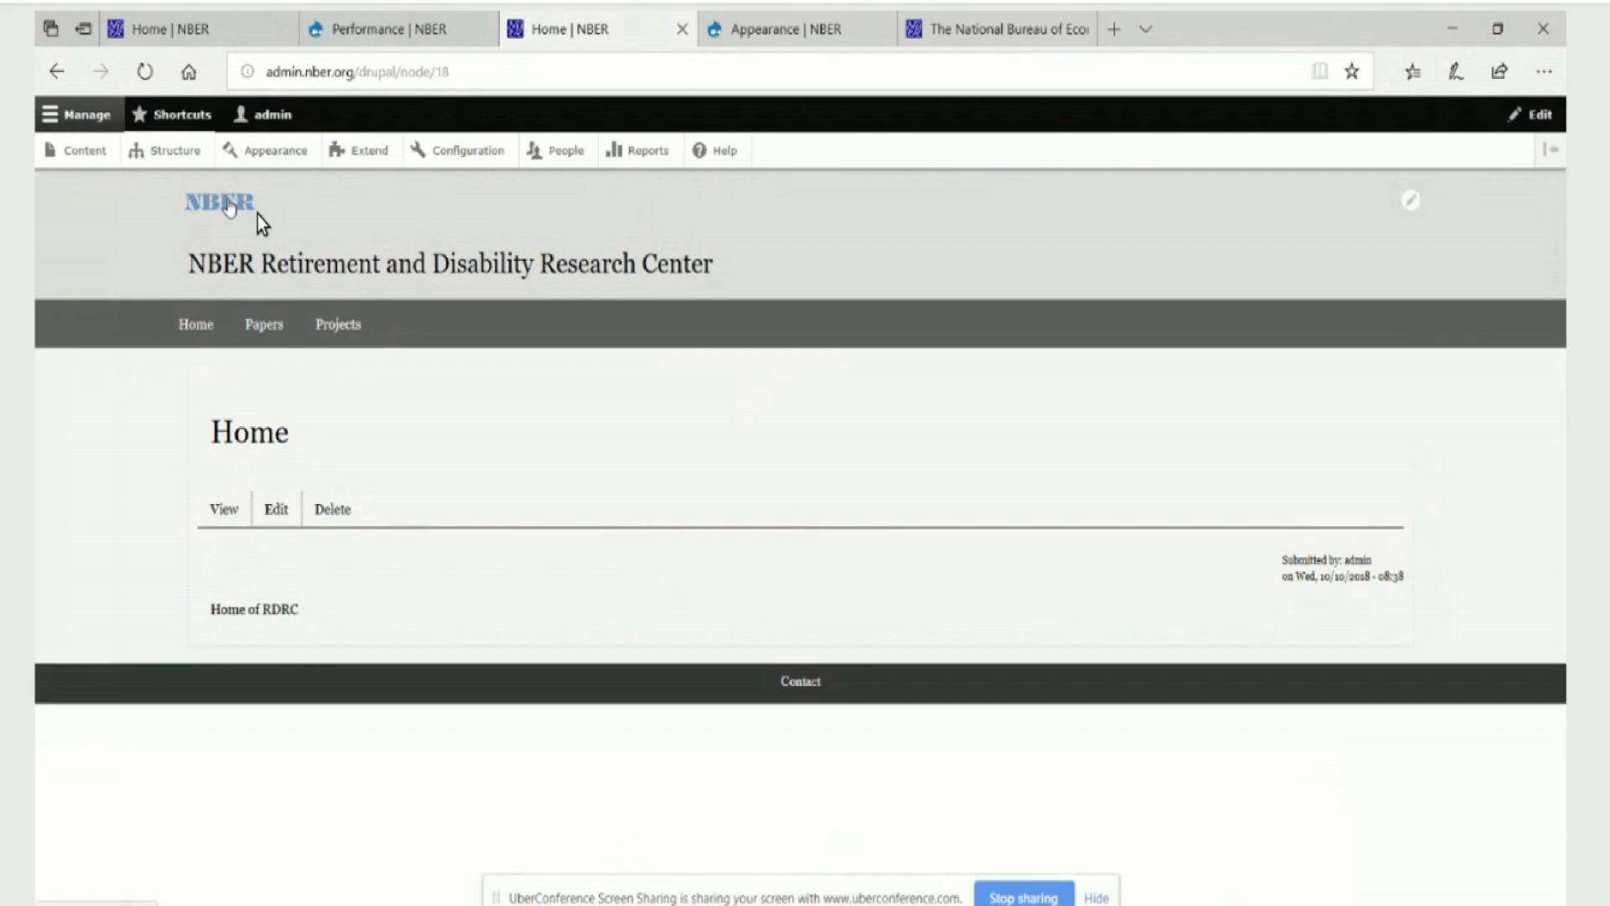
right_click(229, 207)
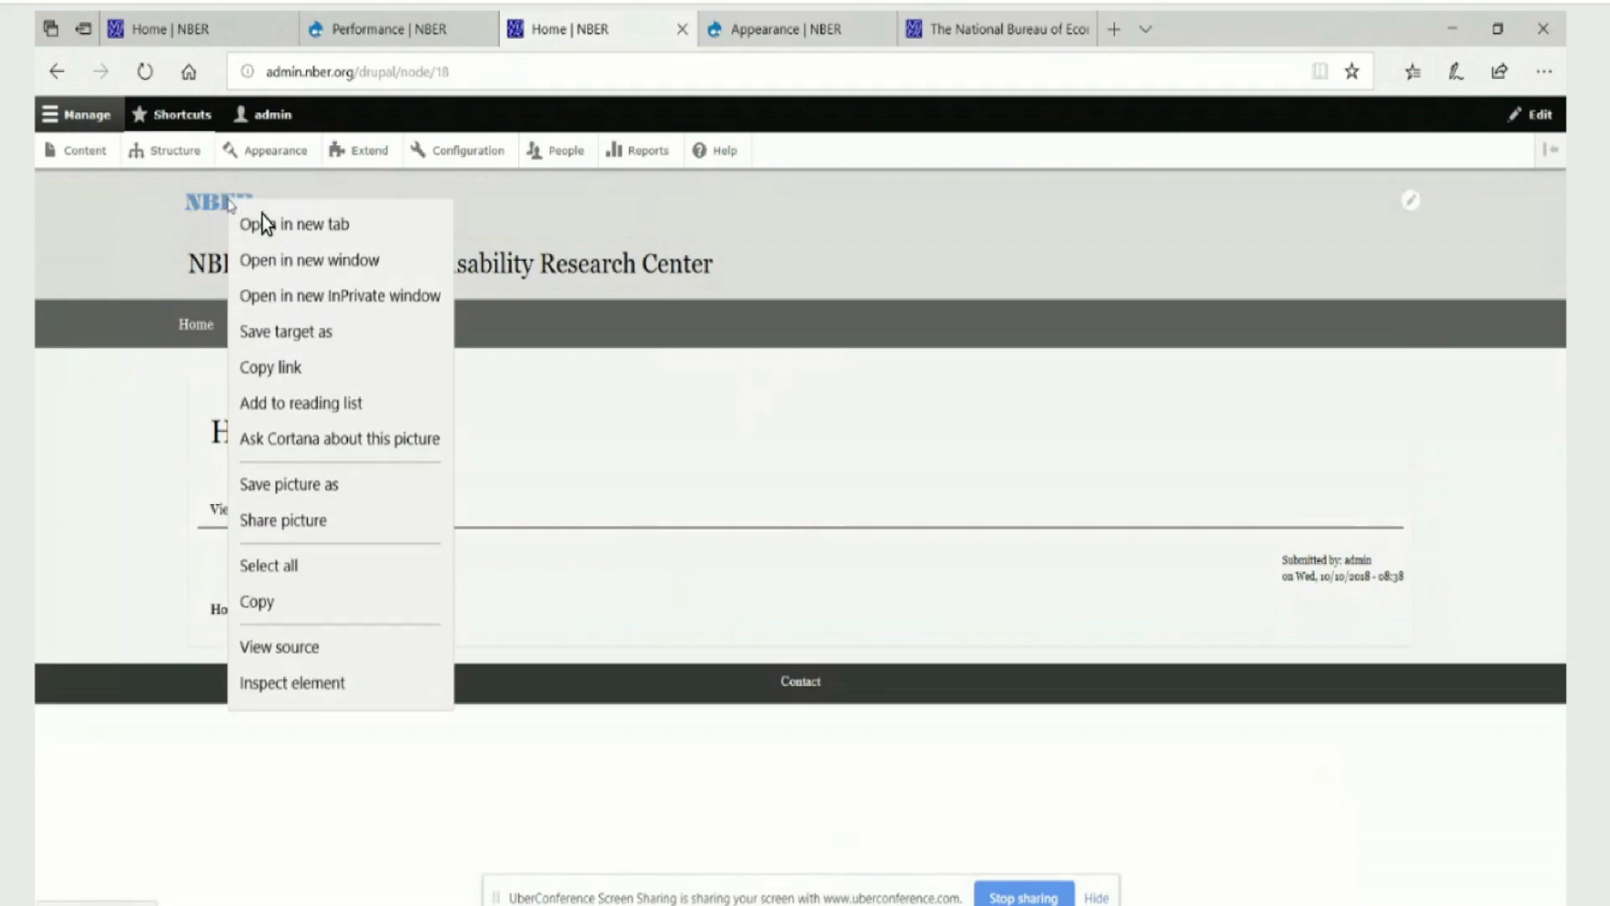
click(359, 685)
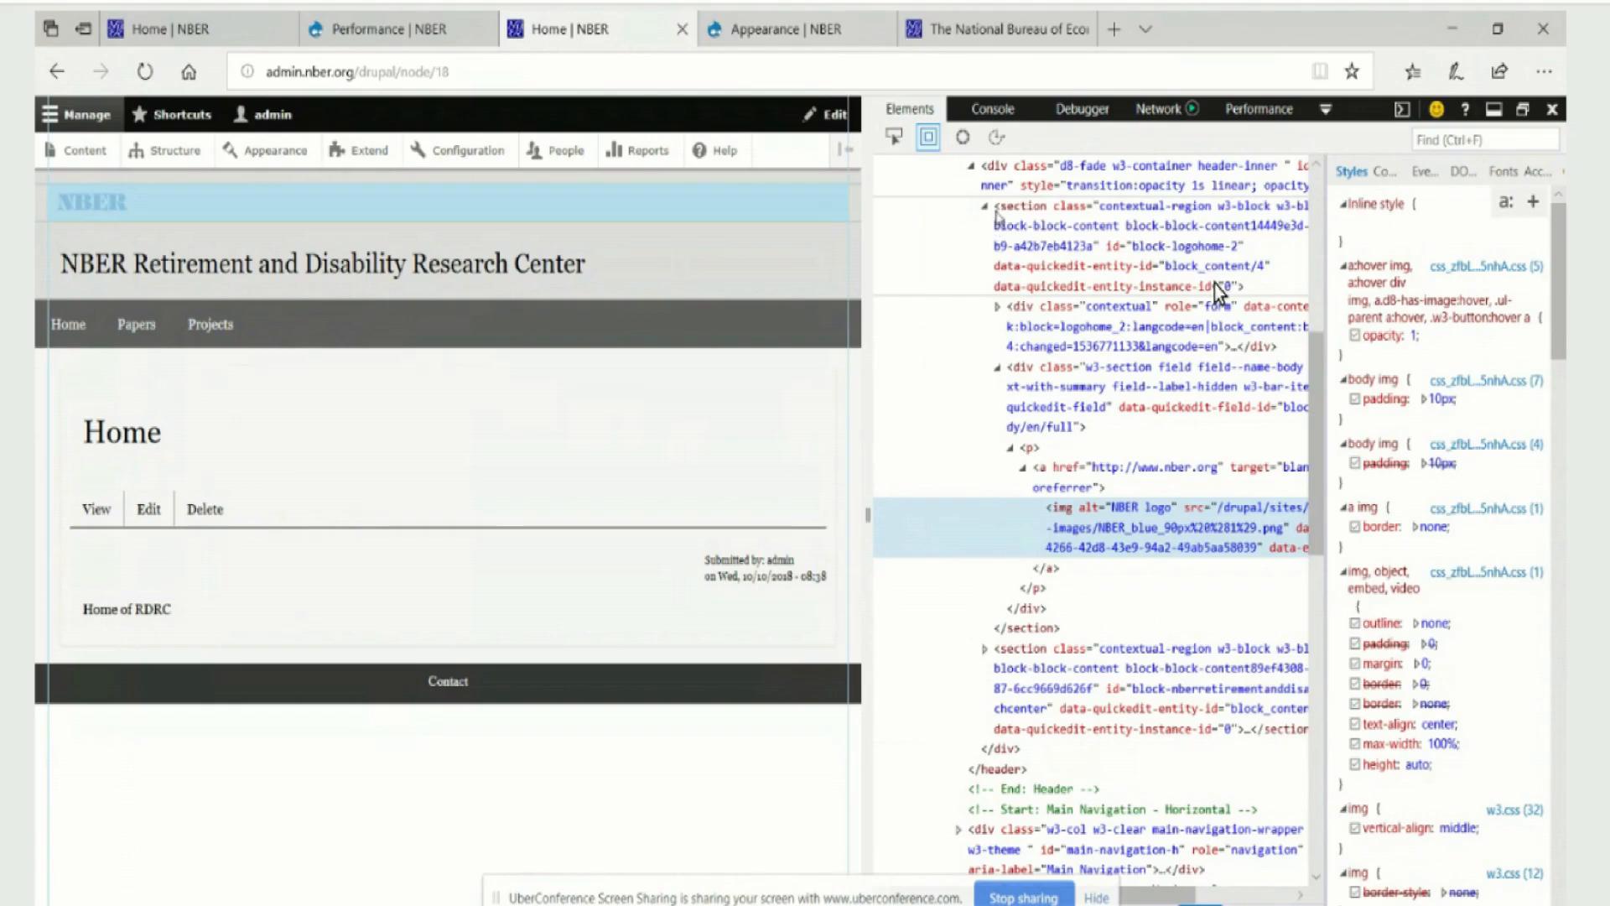
click(1216, 286)
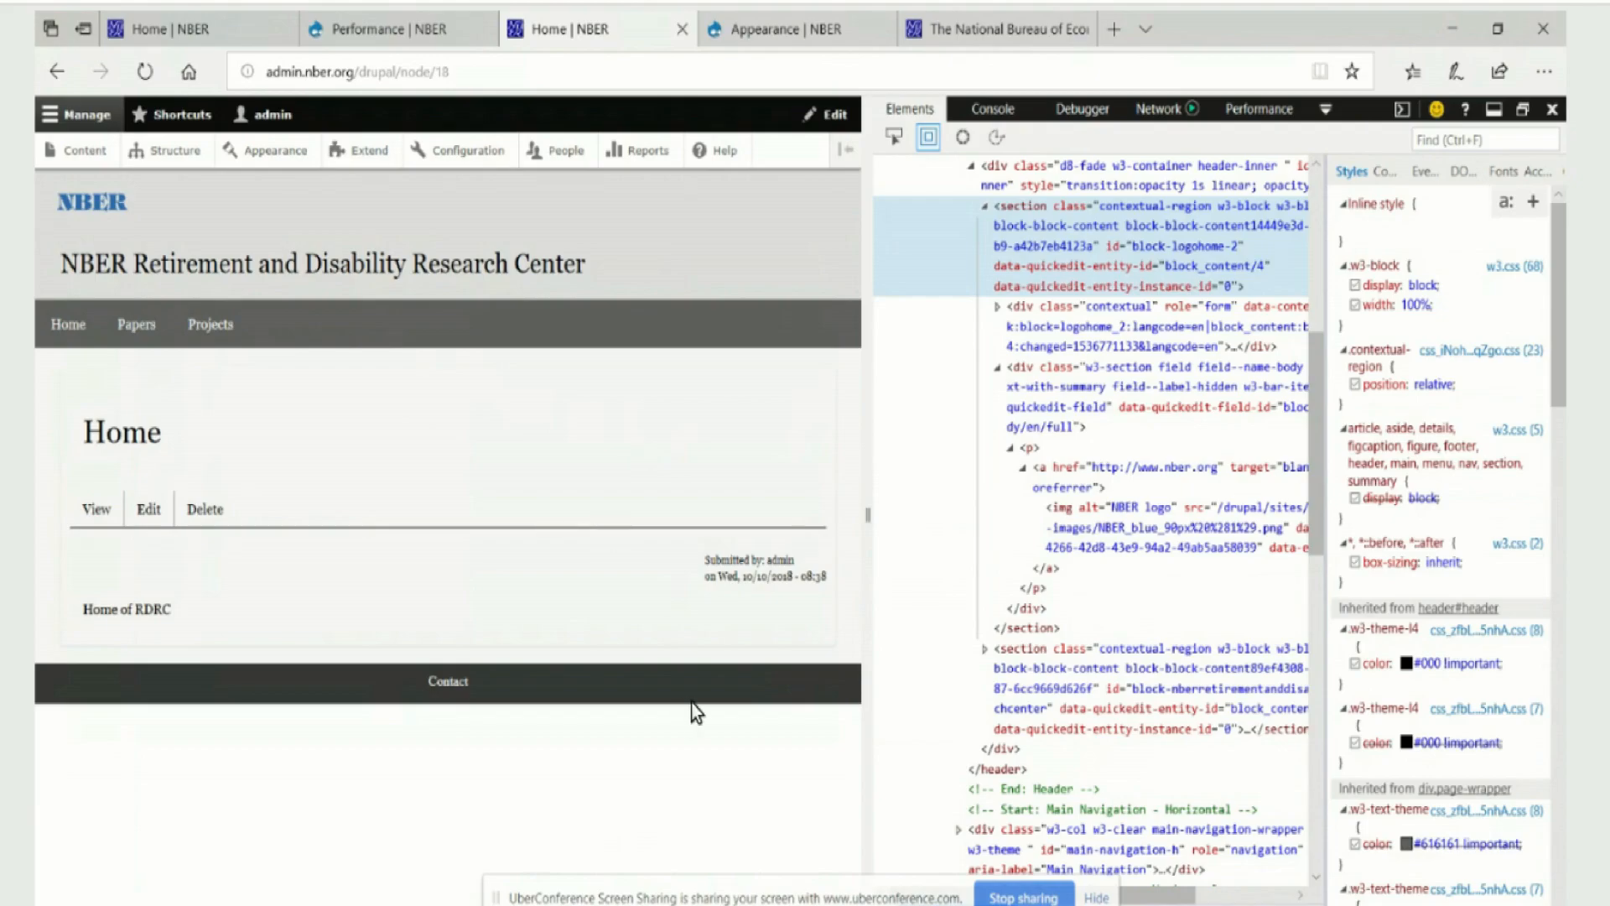
Switch to File Explorer, browse to the css folder of drupal8_w3css_subtheme, and open styles.css in EditPlus
mouse_move(691, 703)
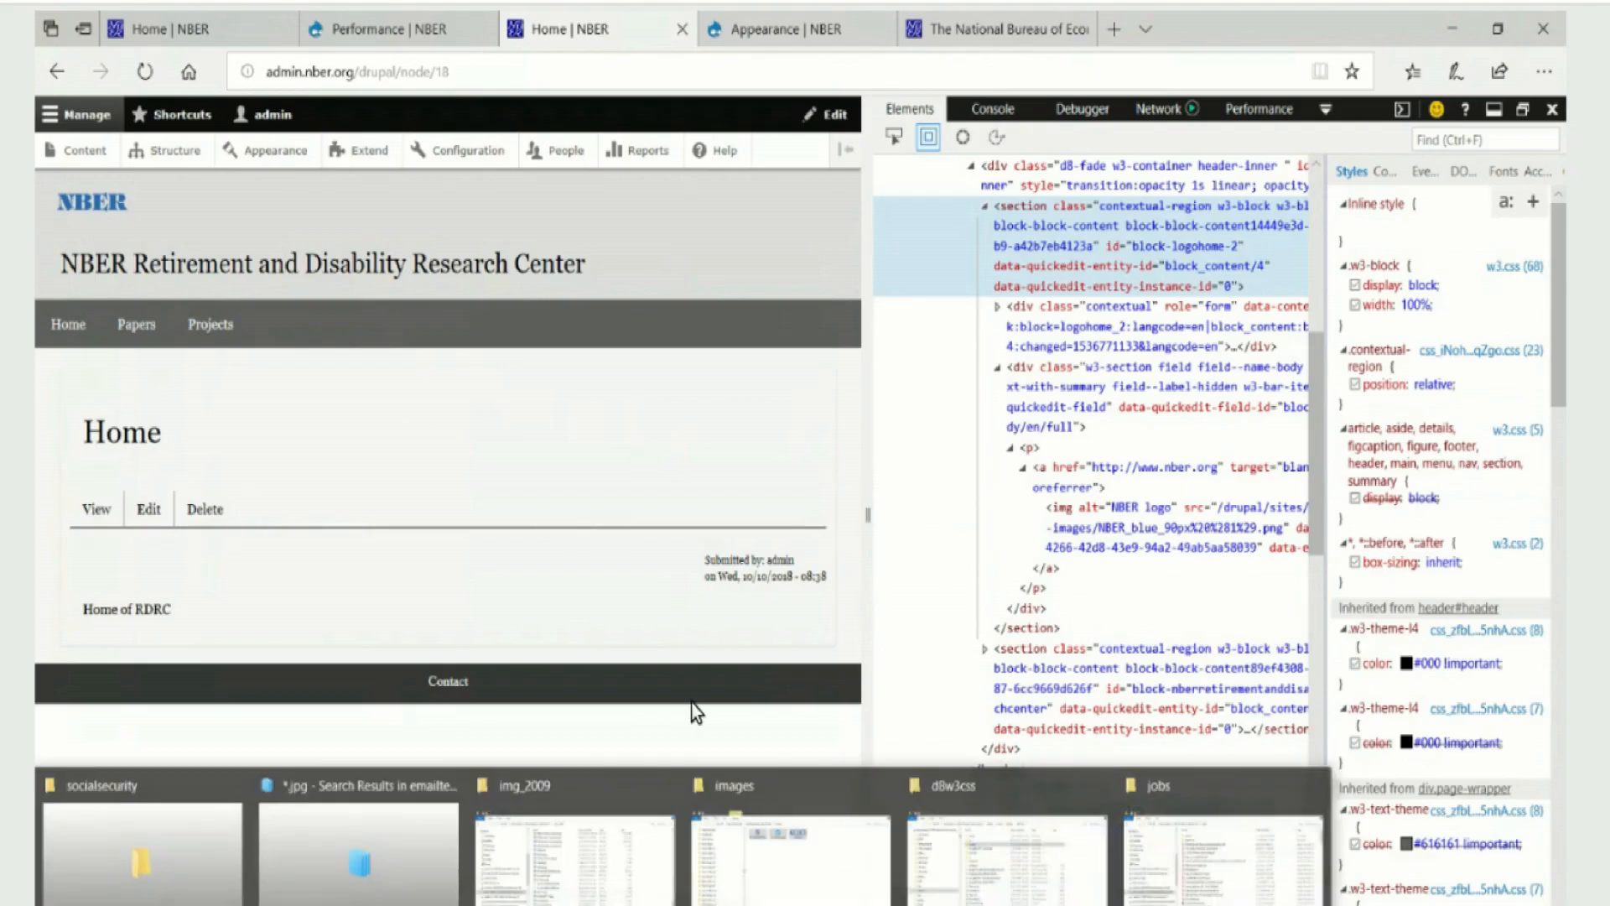
click(1007, 847)
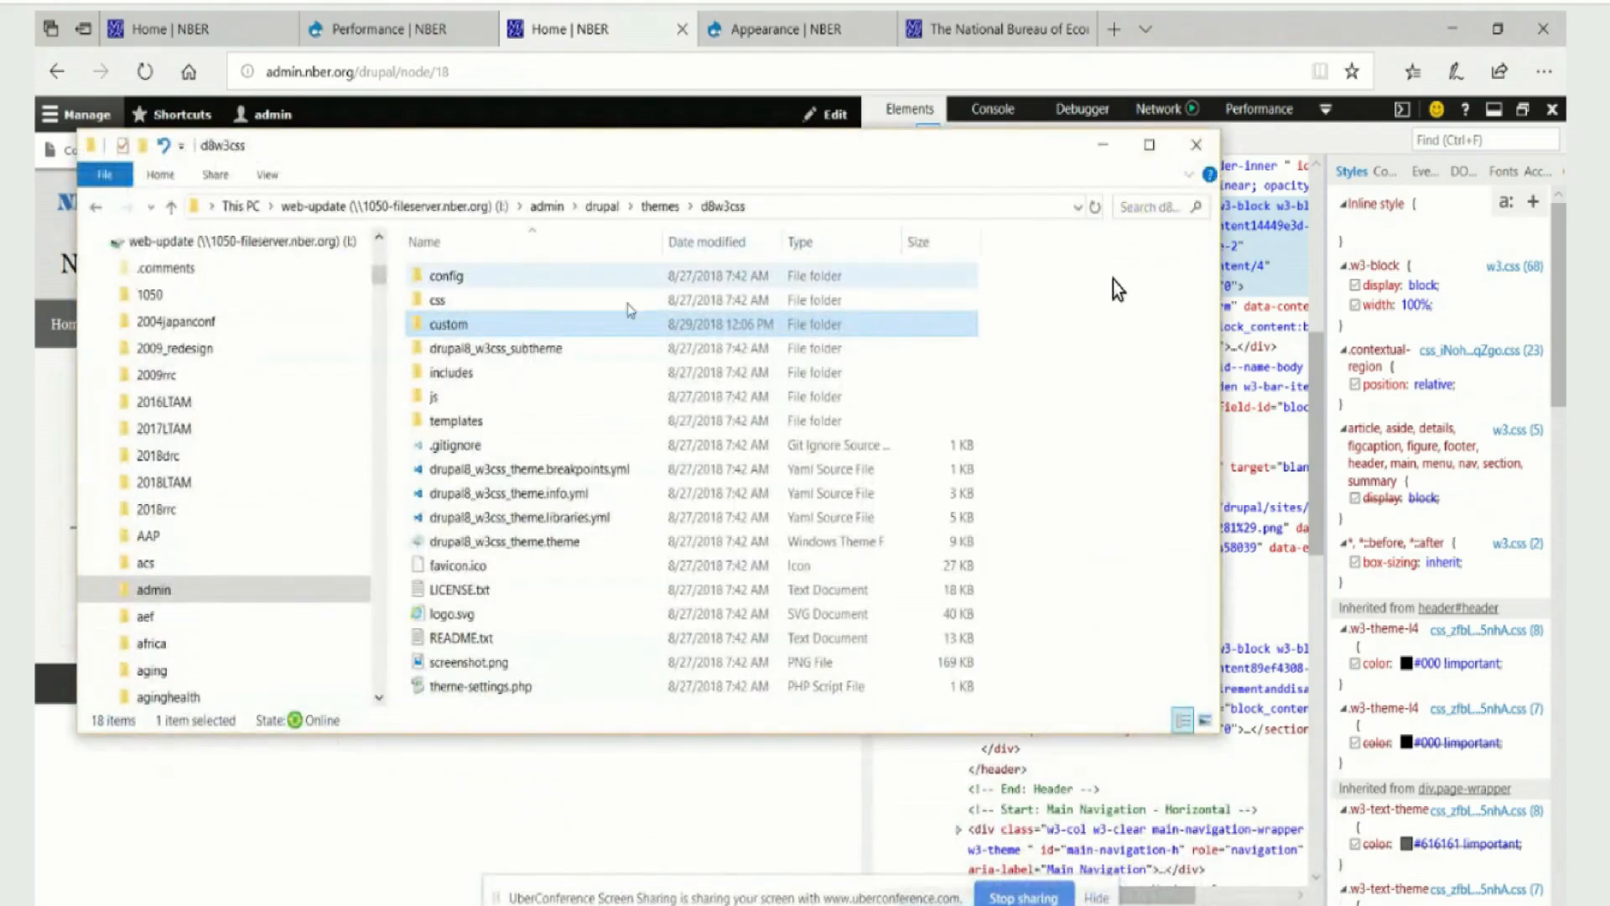
double_click(513, 349)
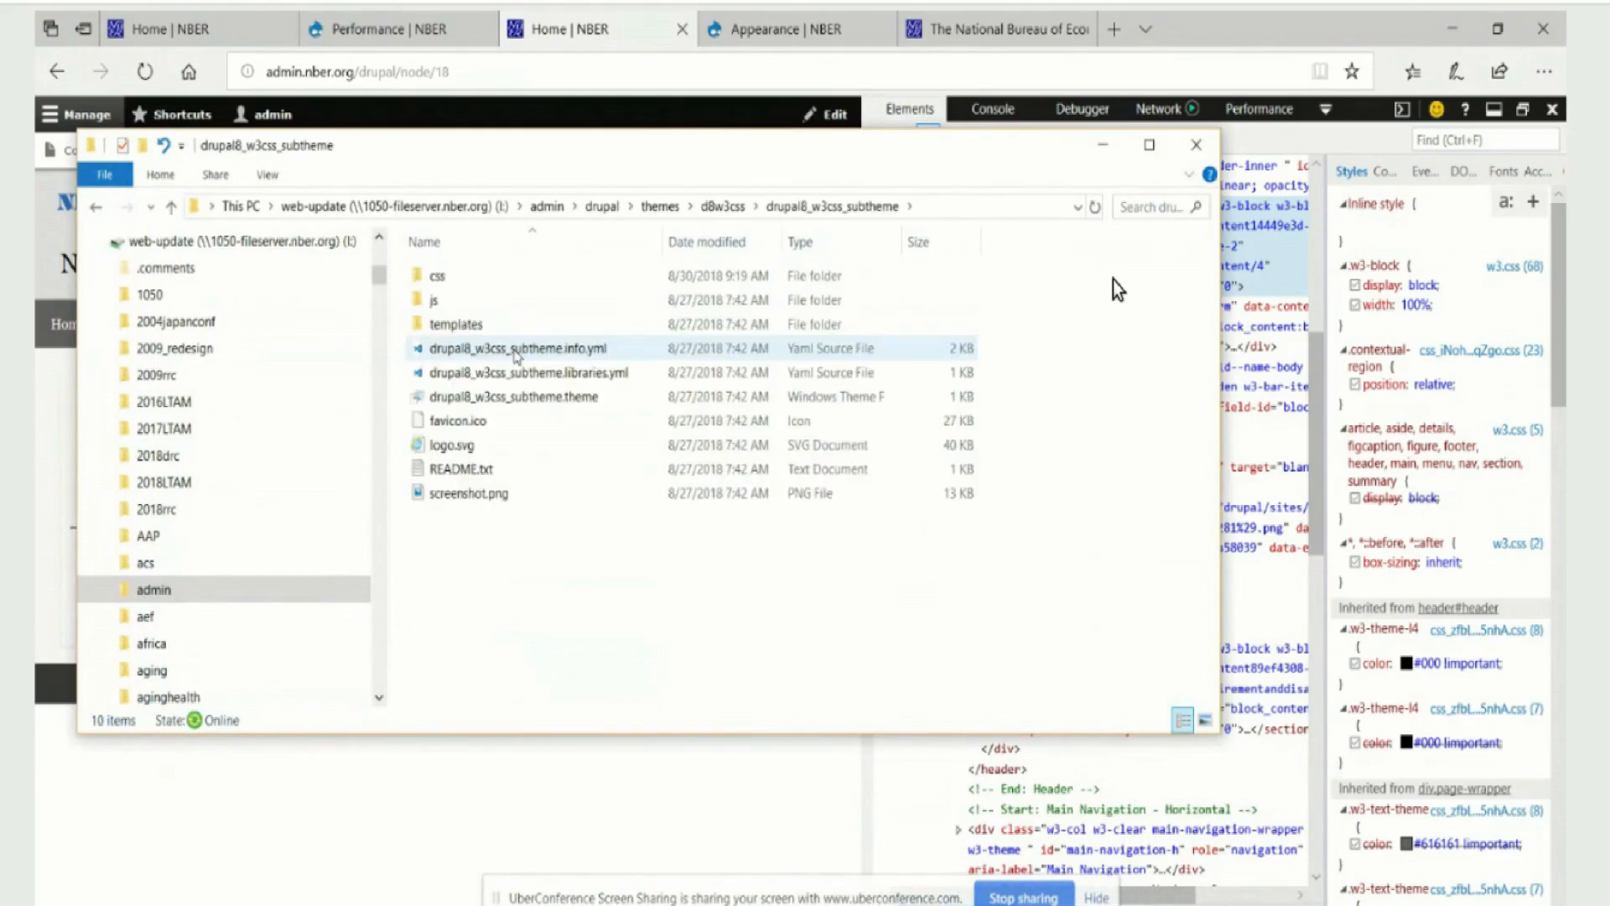
double_click(437, 276)
double_click(430, 278)
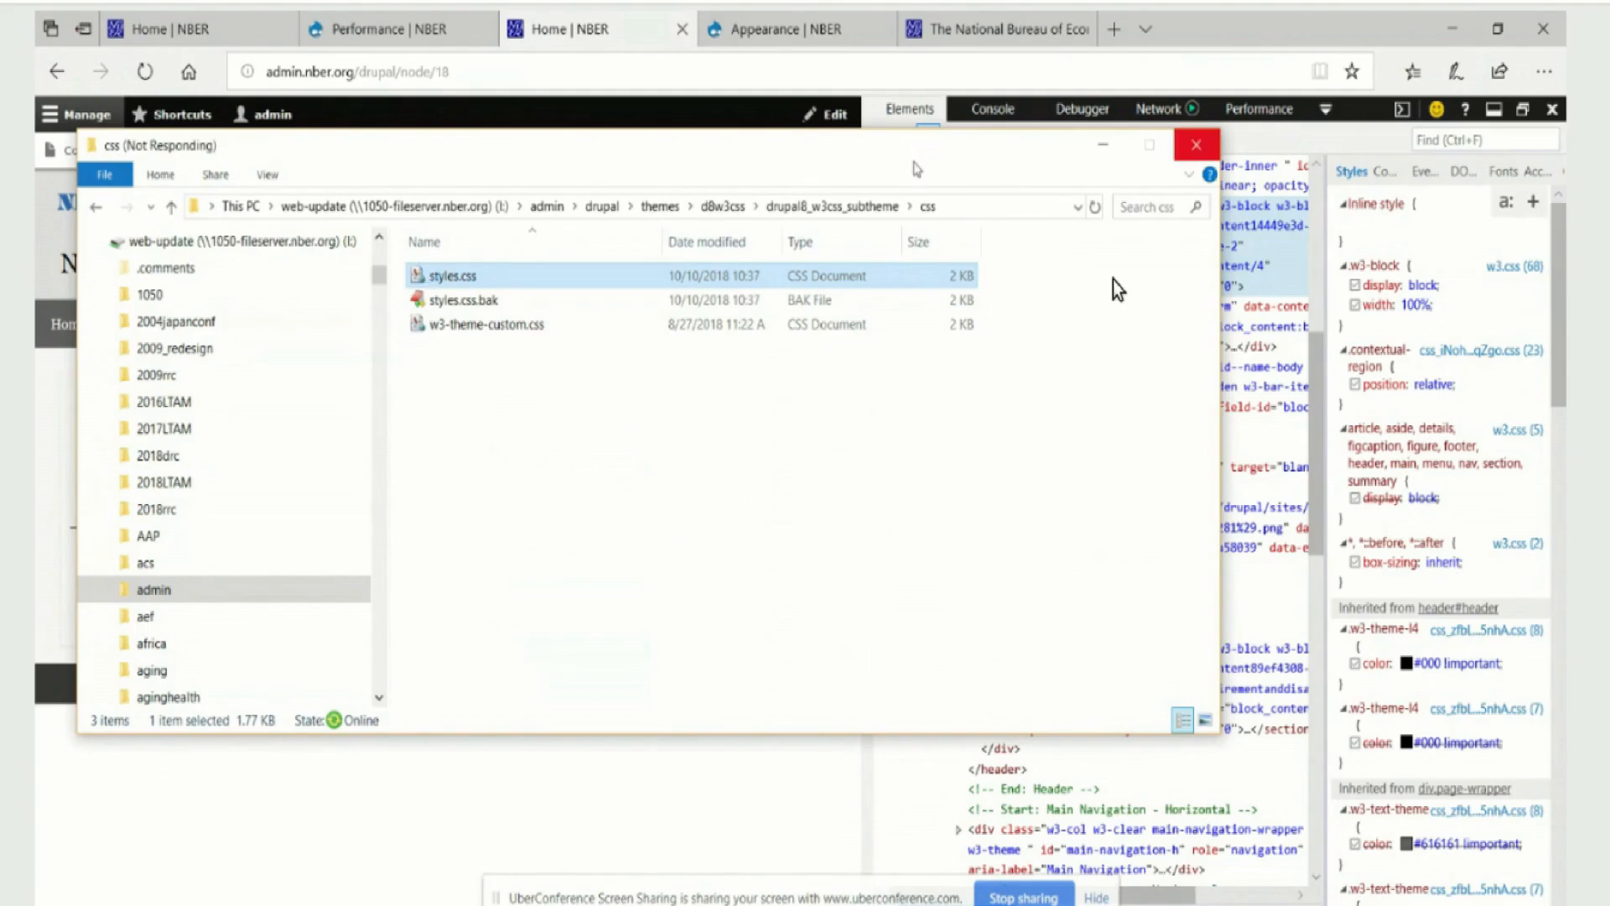
drag(914, 163, 876, 167)
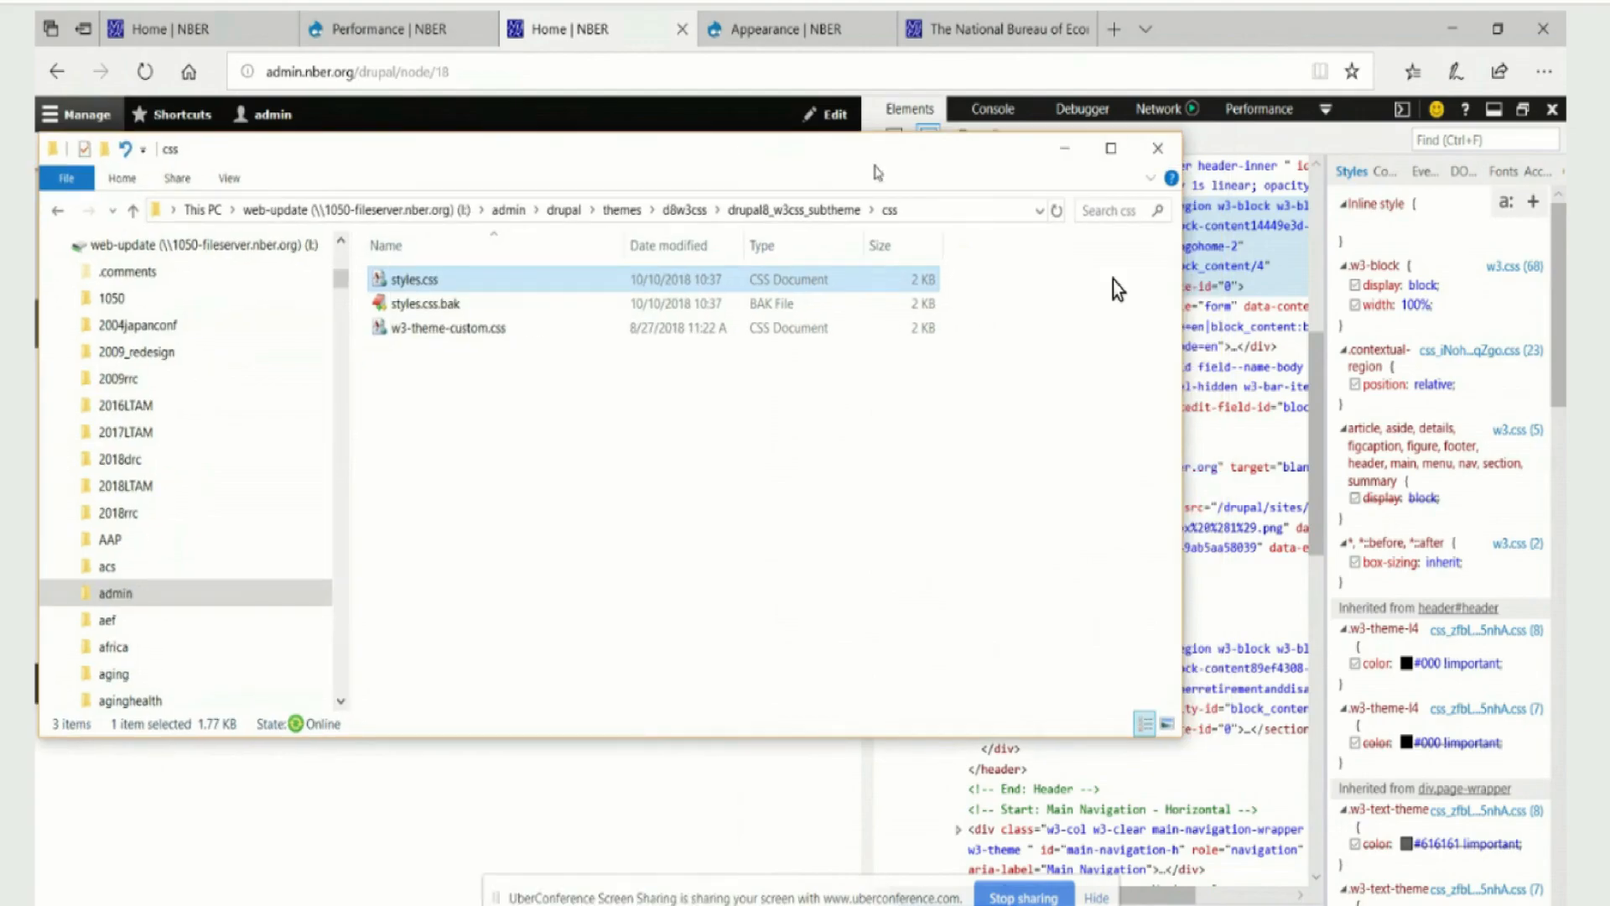
right_click(528, 293)
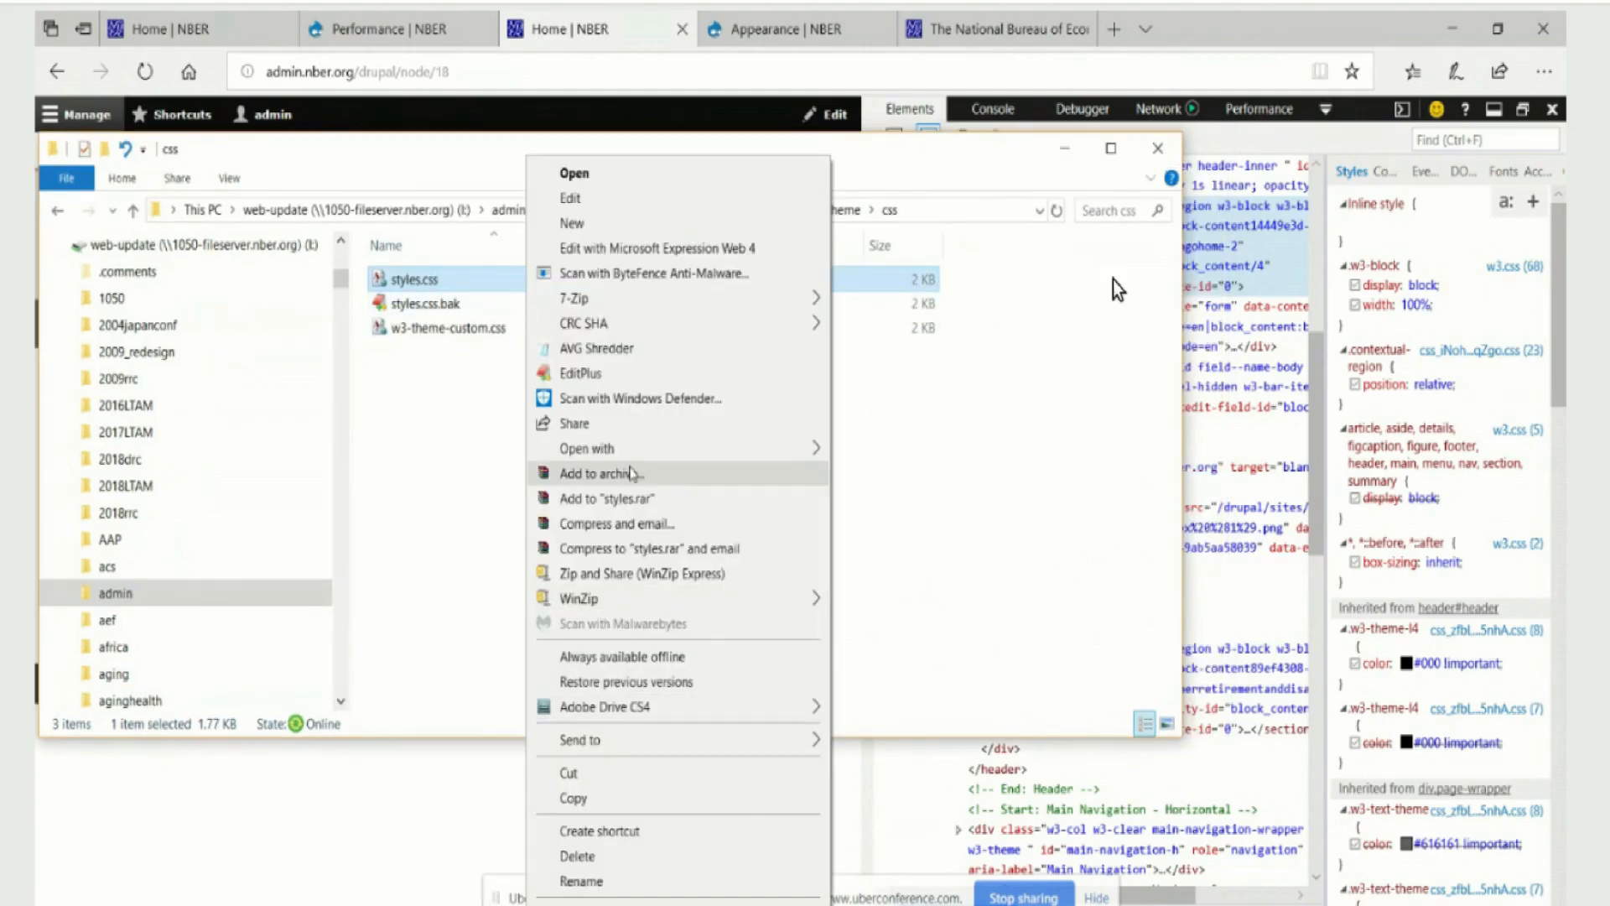
mouse_move(631, 453)
click(927, 476)
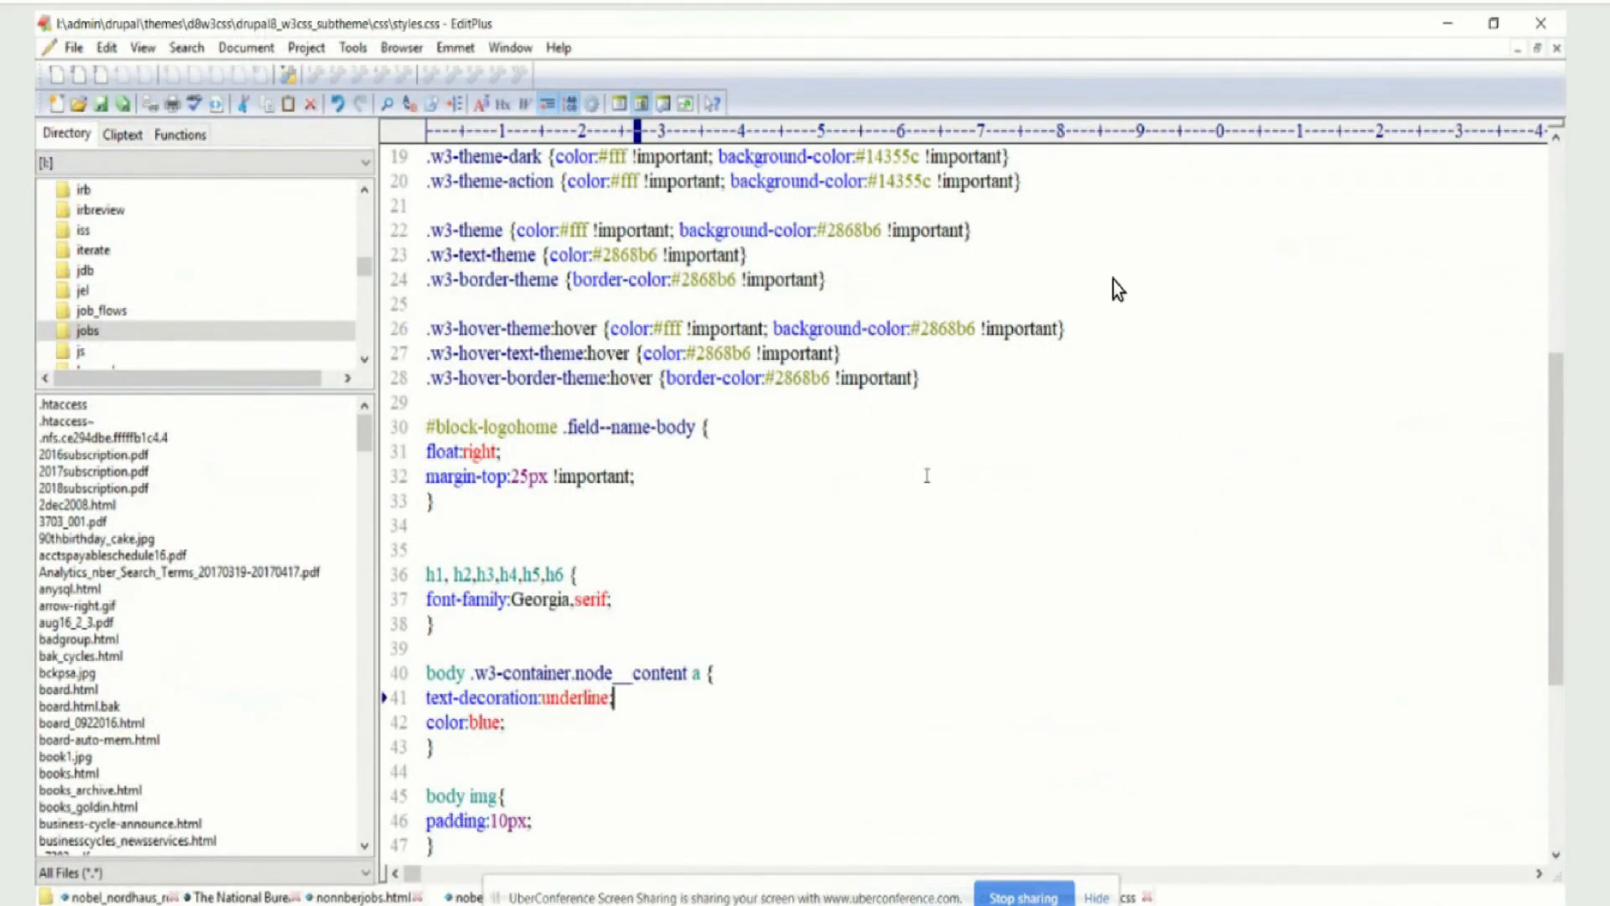
Change the #block-logohome selector on line 30 to #block-logohome-2 and save styles.css
click(560, 430)
text(-2)
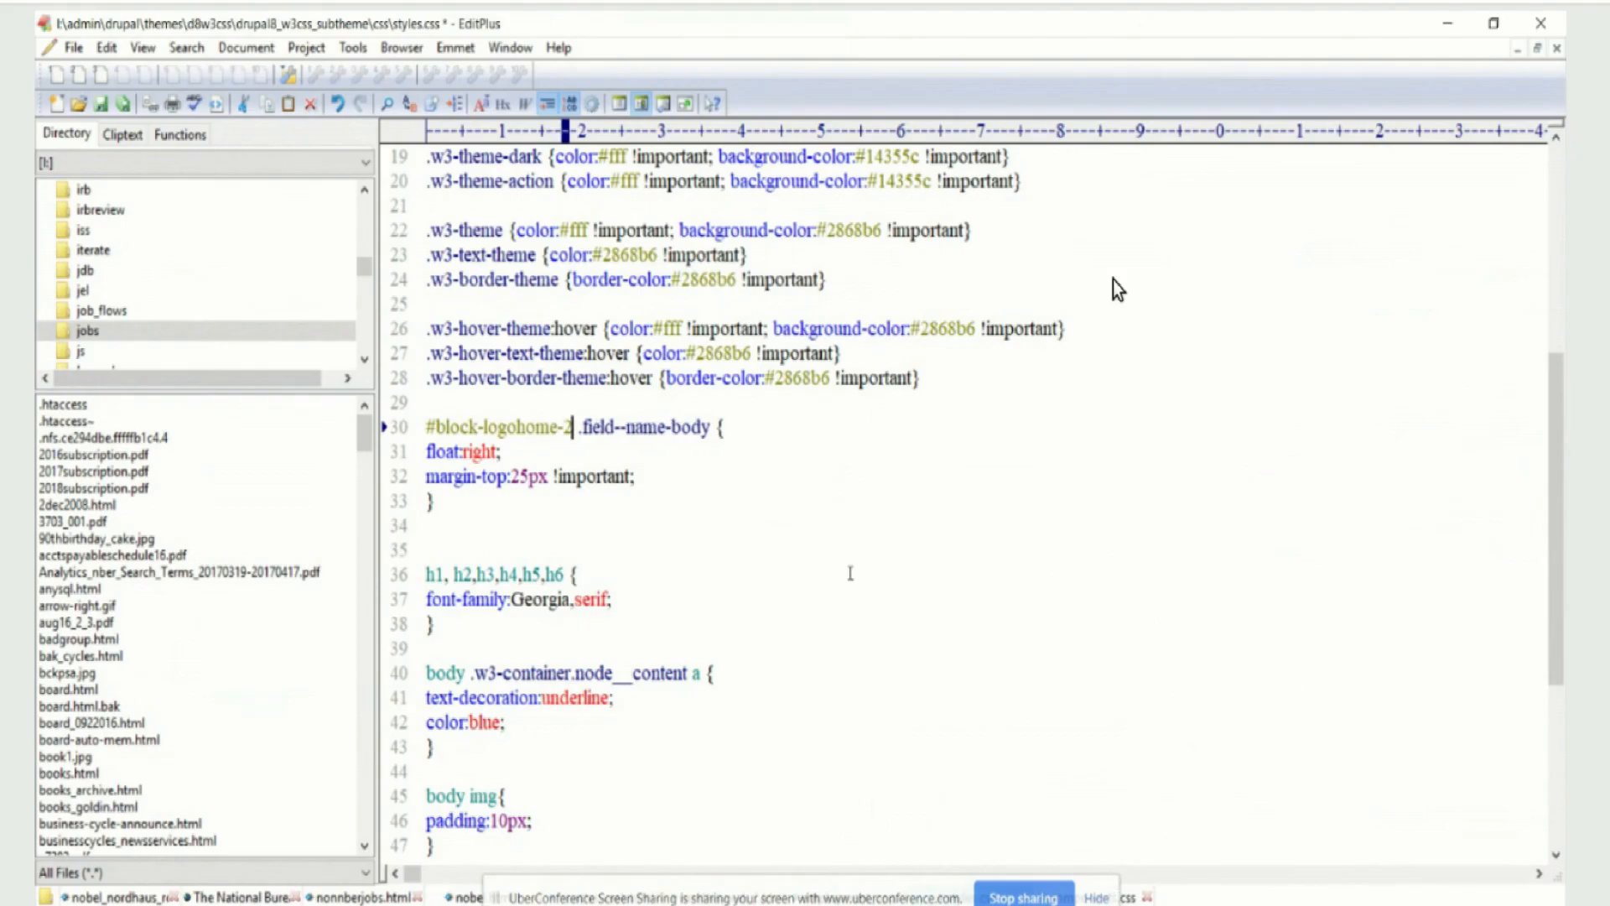
scroll(852, 575, down, 5)
click(73, 48)
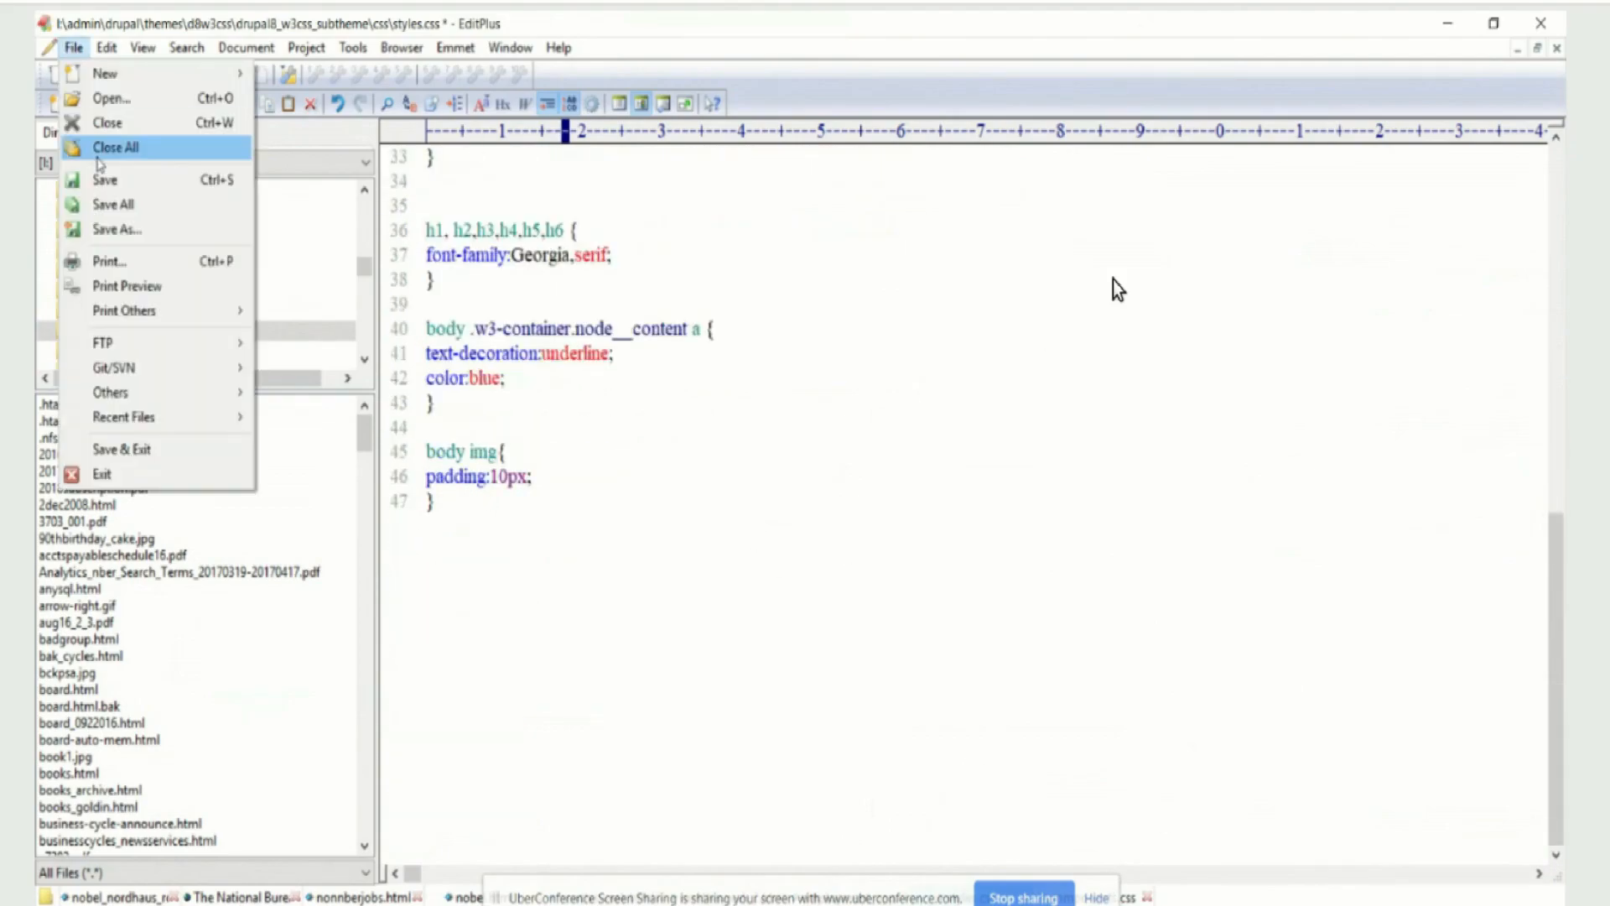
click(105, 181)
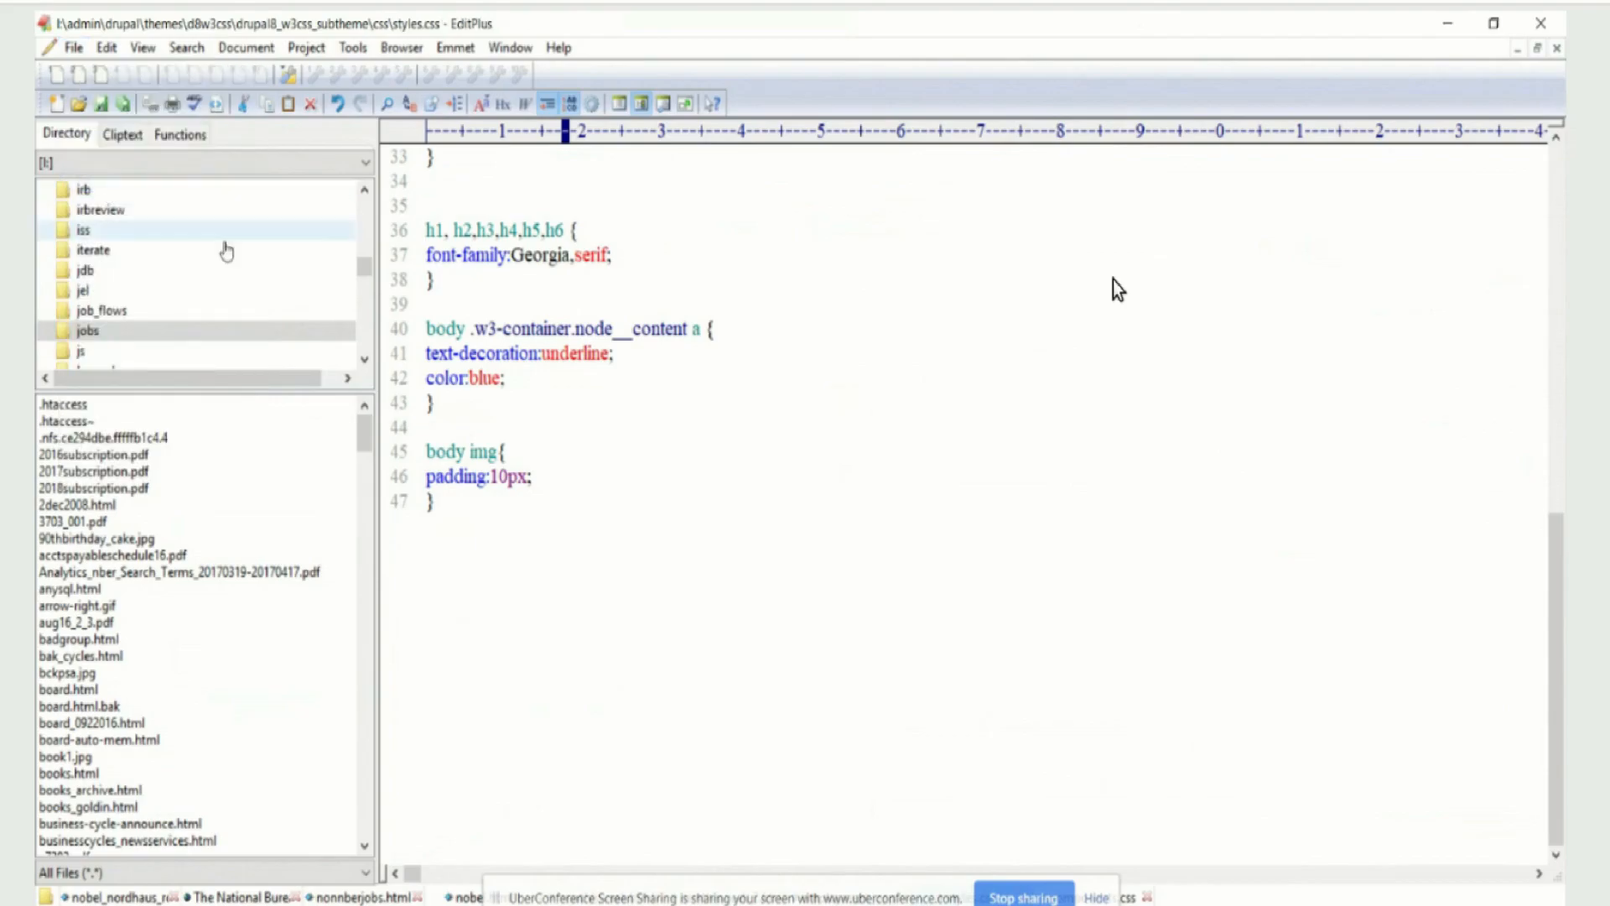
Switch to the browser and clear all caches from the Performance configuration page
key(alt+Tab)
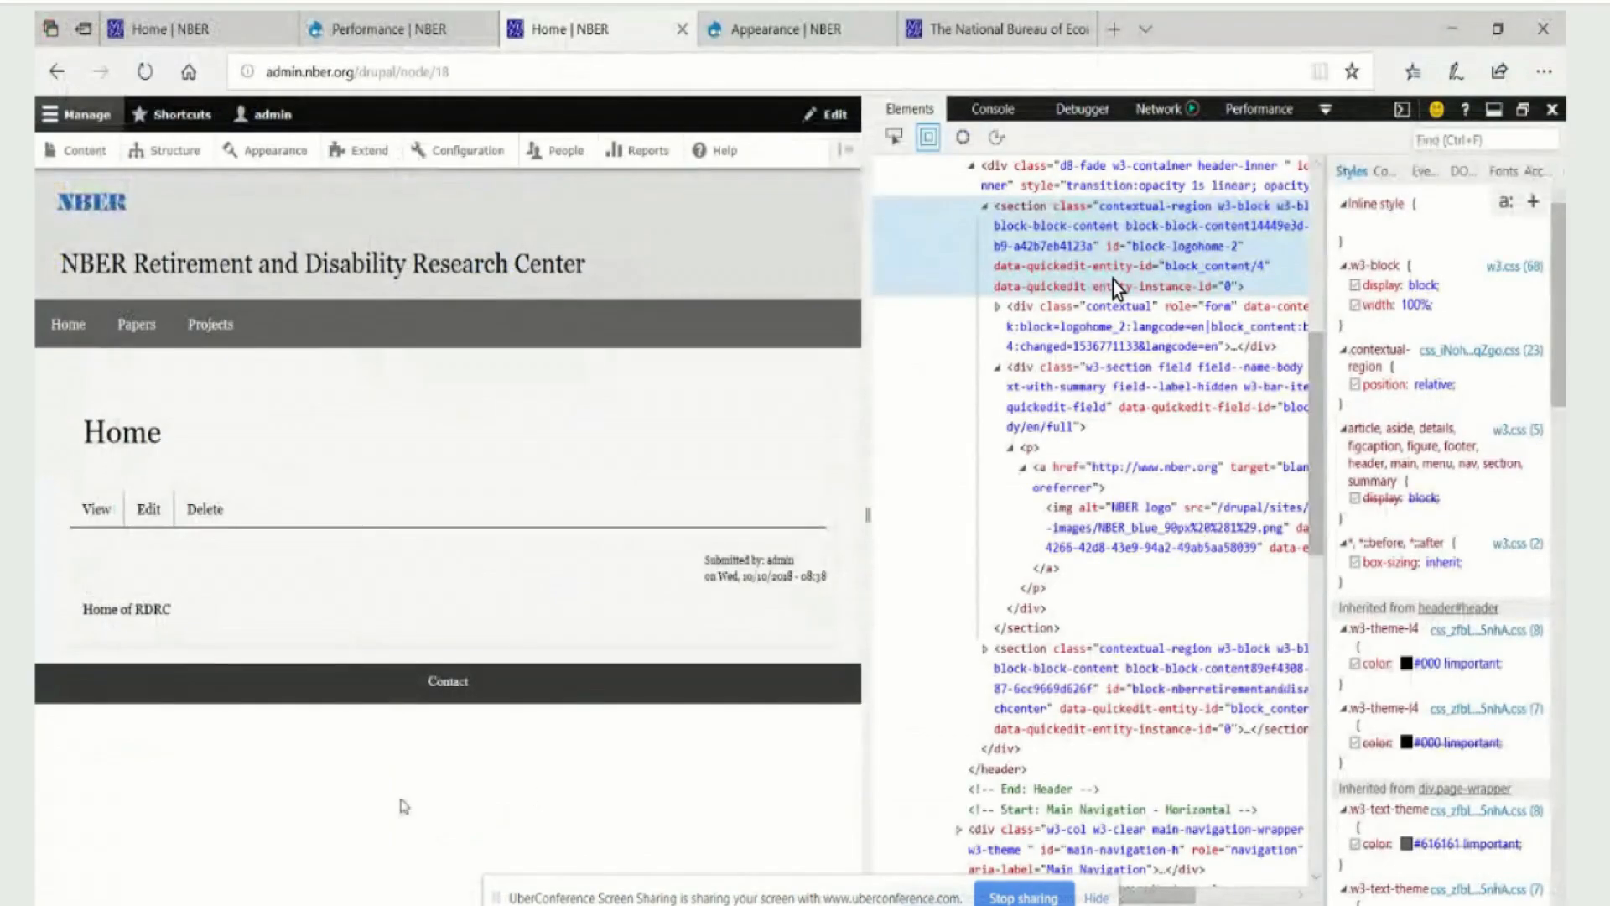
click(373, 30)
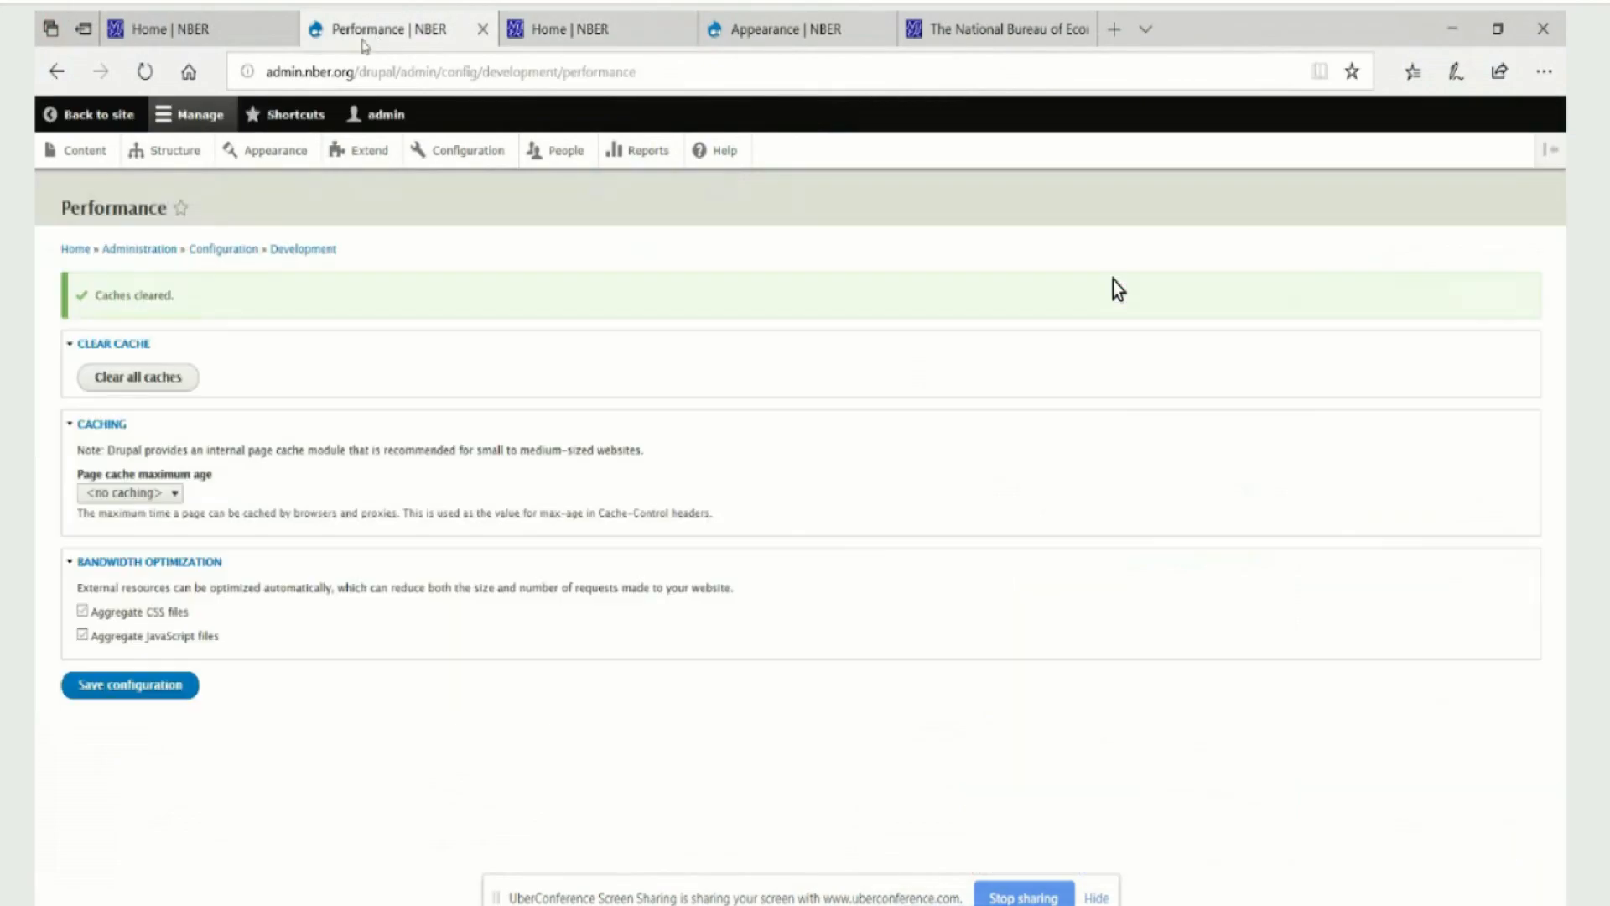
click(103, 379)
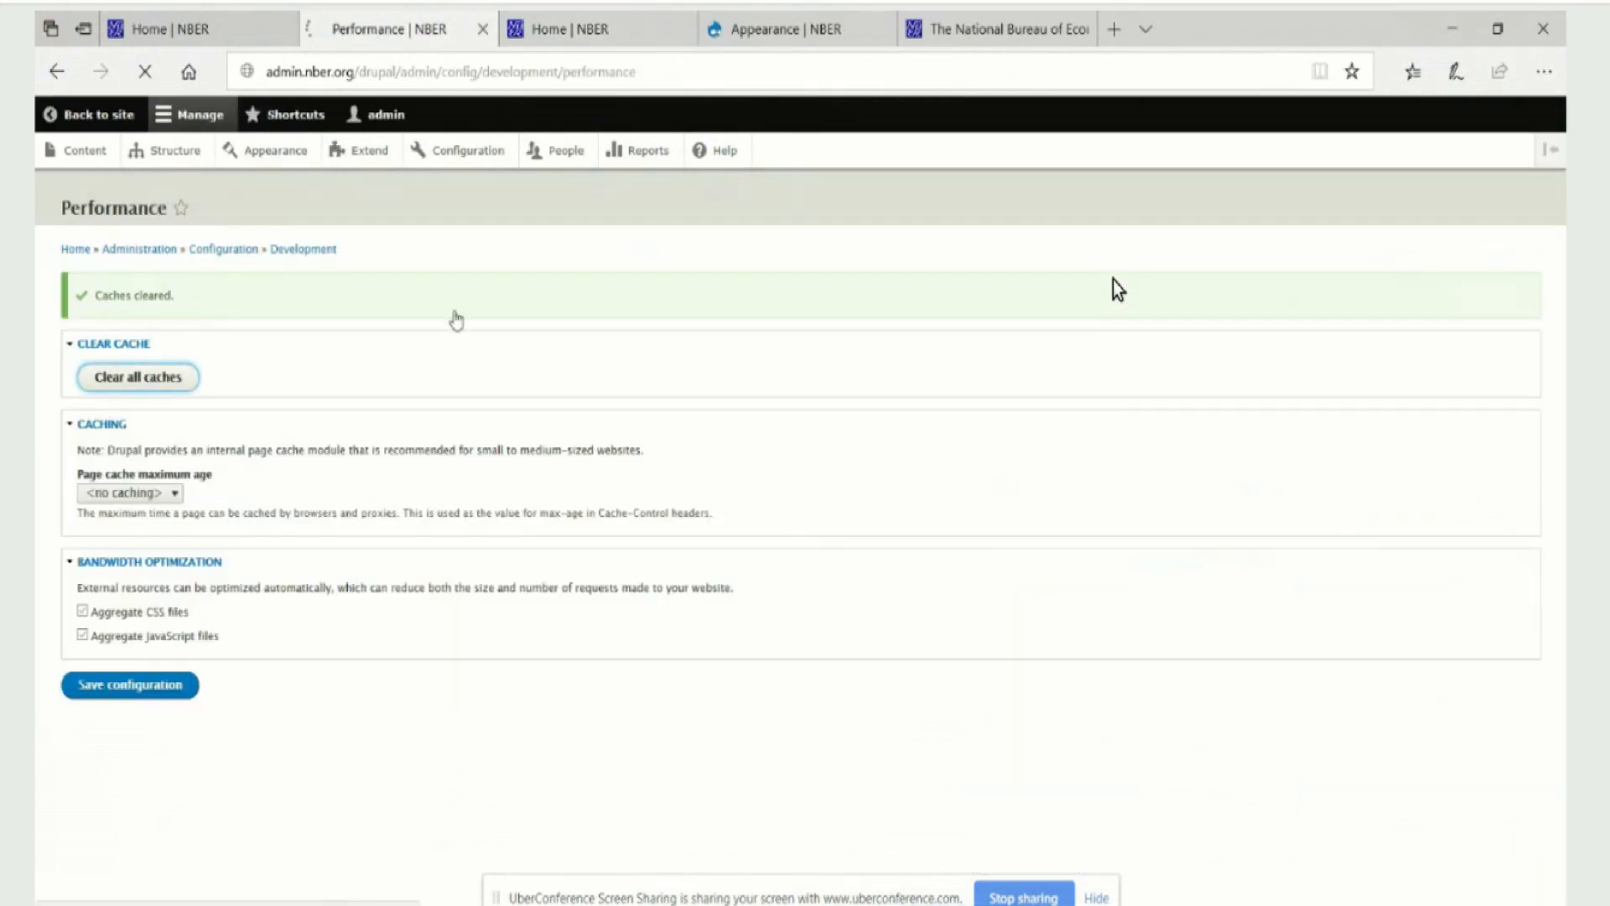
Reload the RDRC home page, close the developer tools, and check the NBER logo's position in the header
click(639, 44)
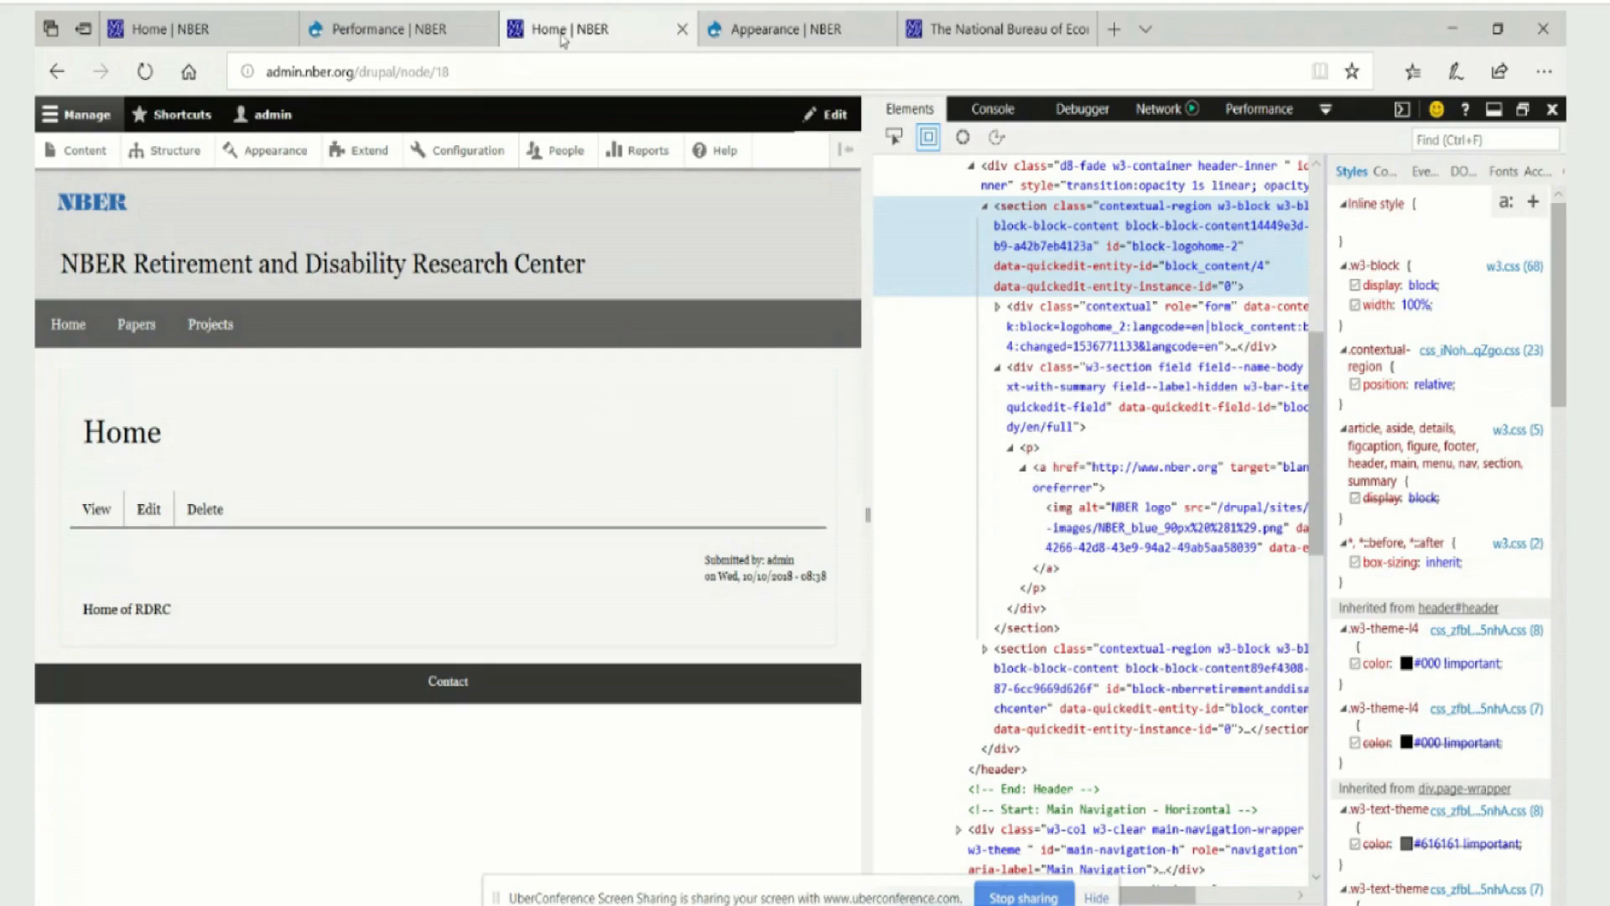
click(145, 72)
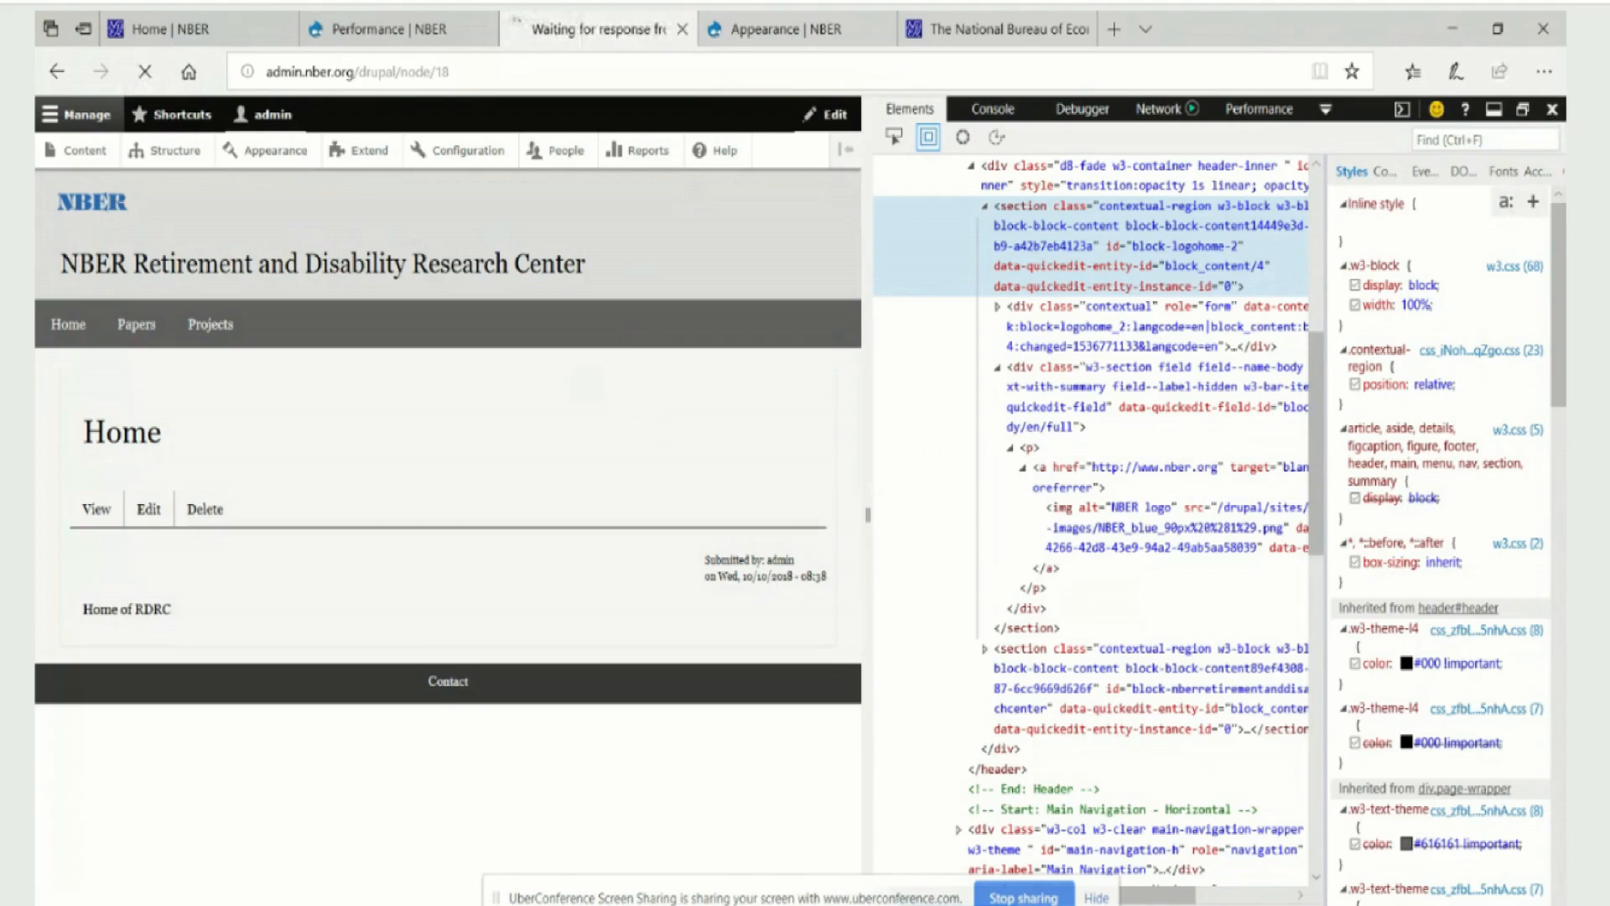
click(1552, 110)
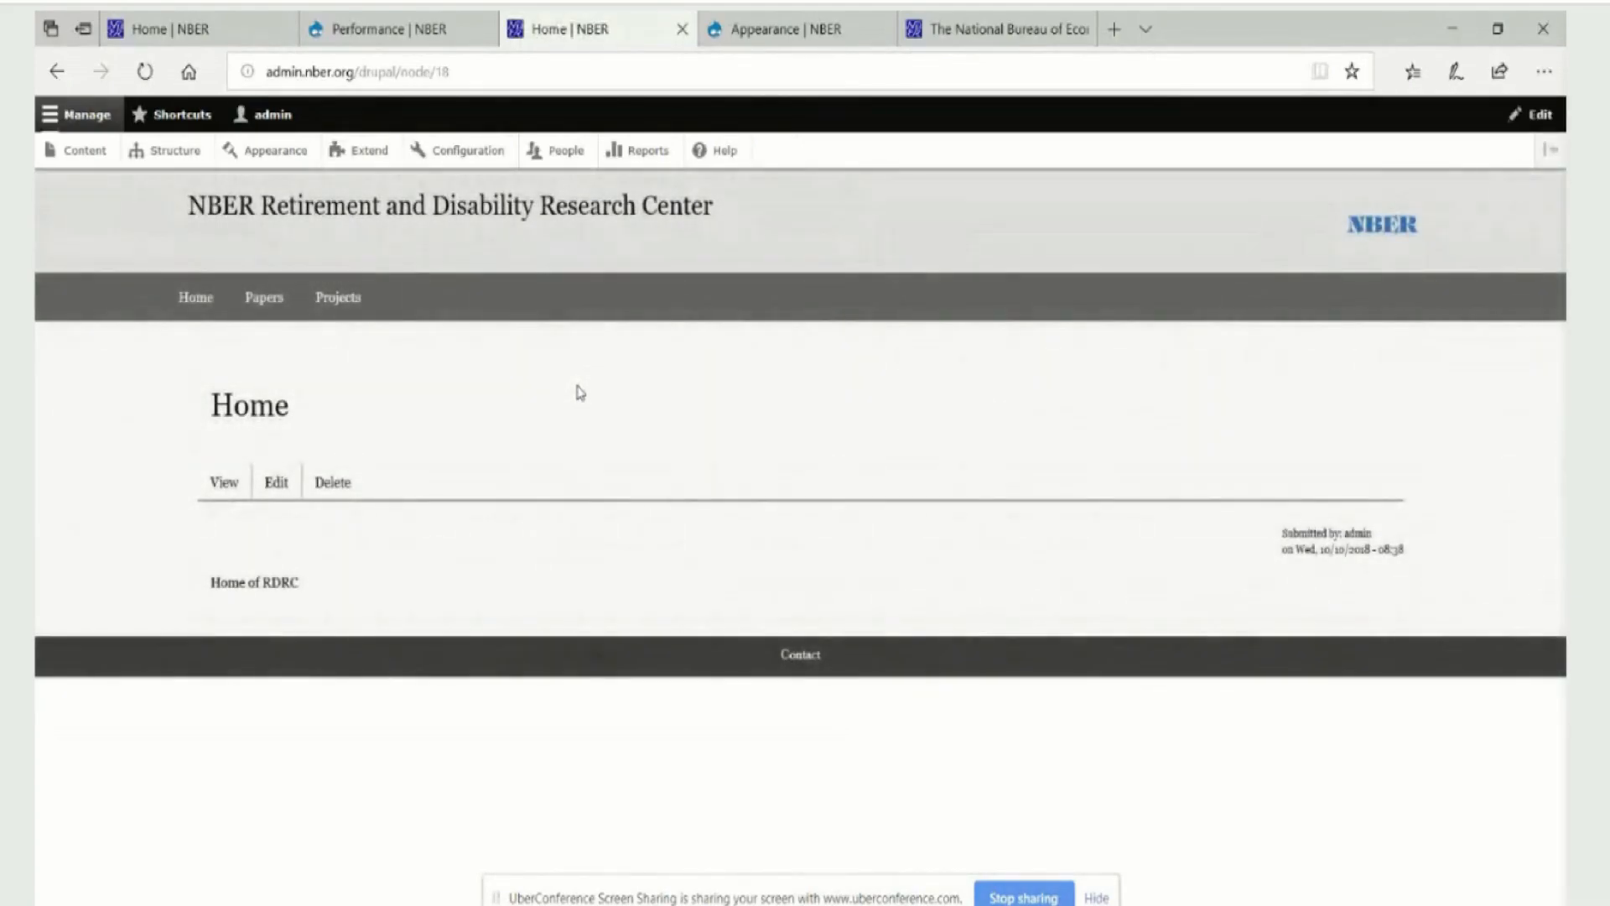
mouse_move(1364, 229)
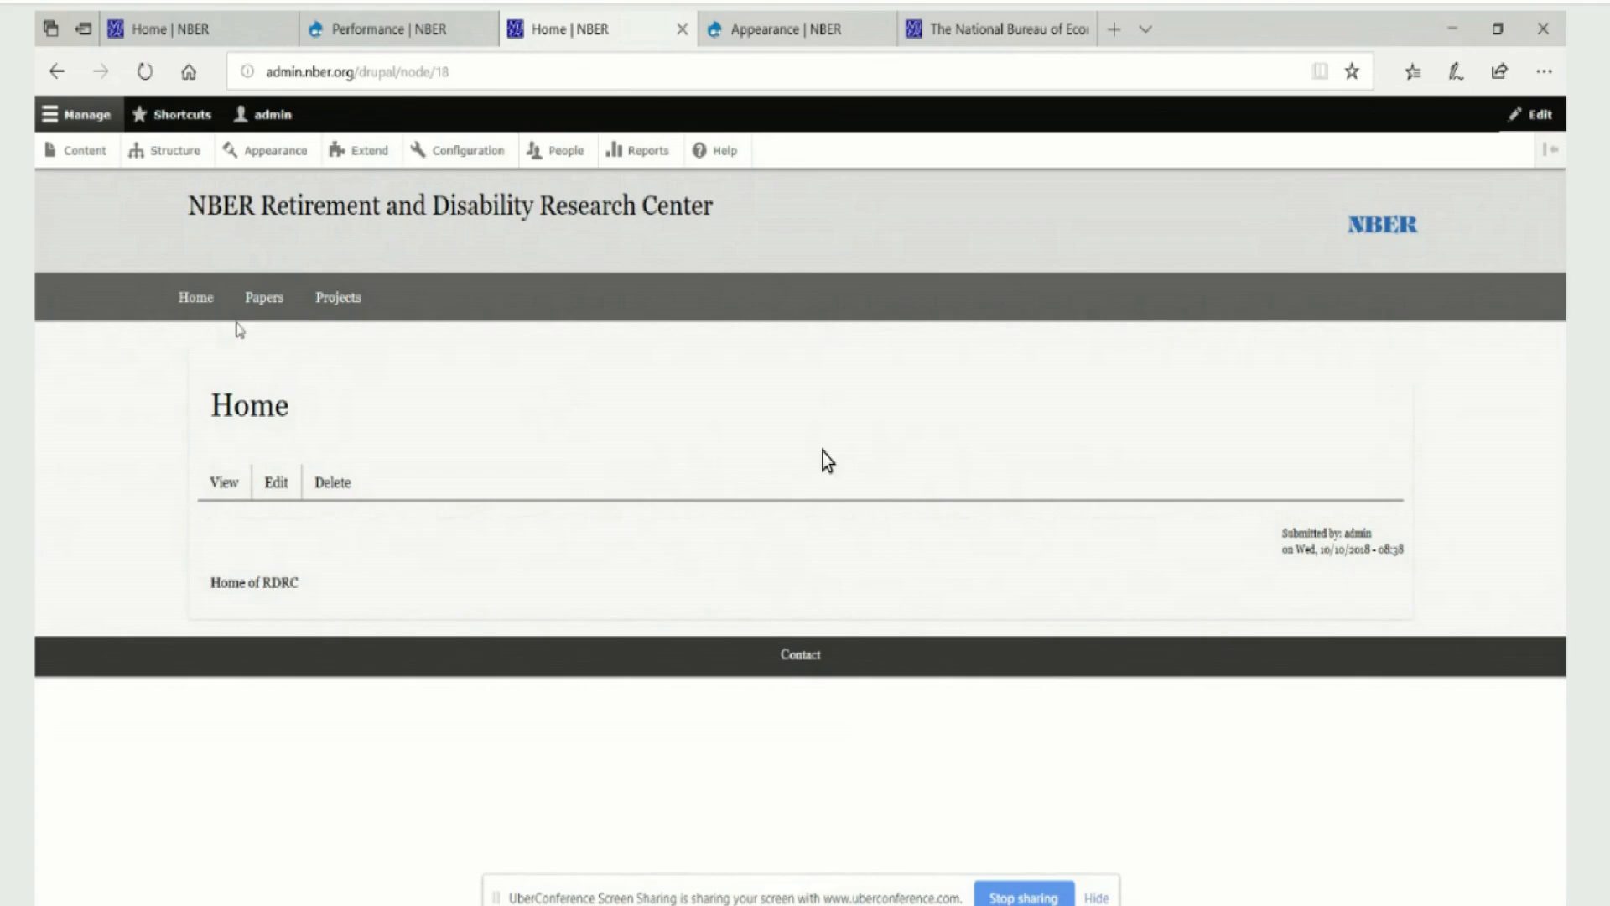
Test the Home and Papers links in the RDRC navigation bar to see which pages they open
click(263, 298)
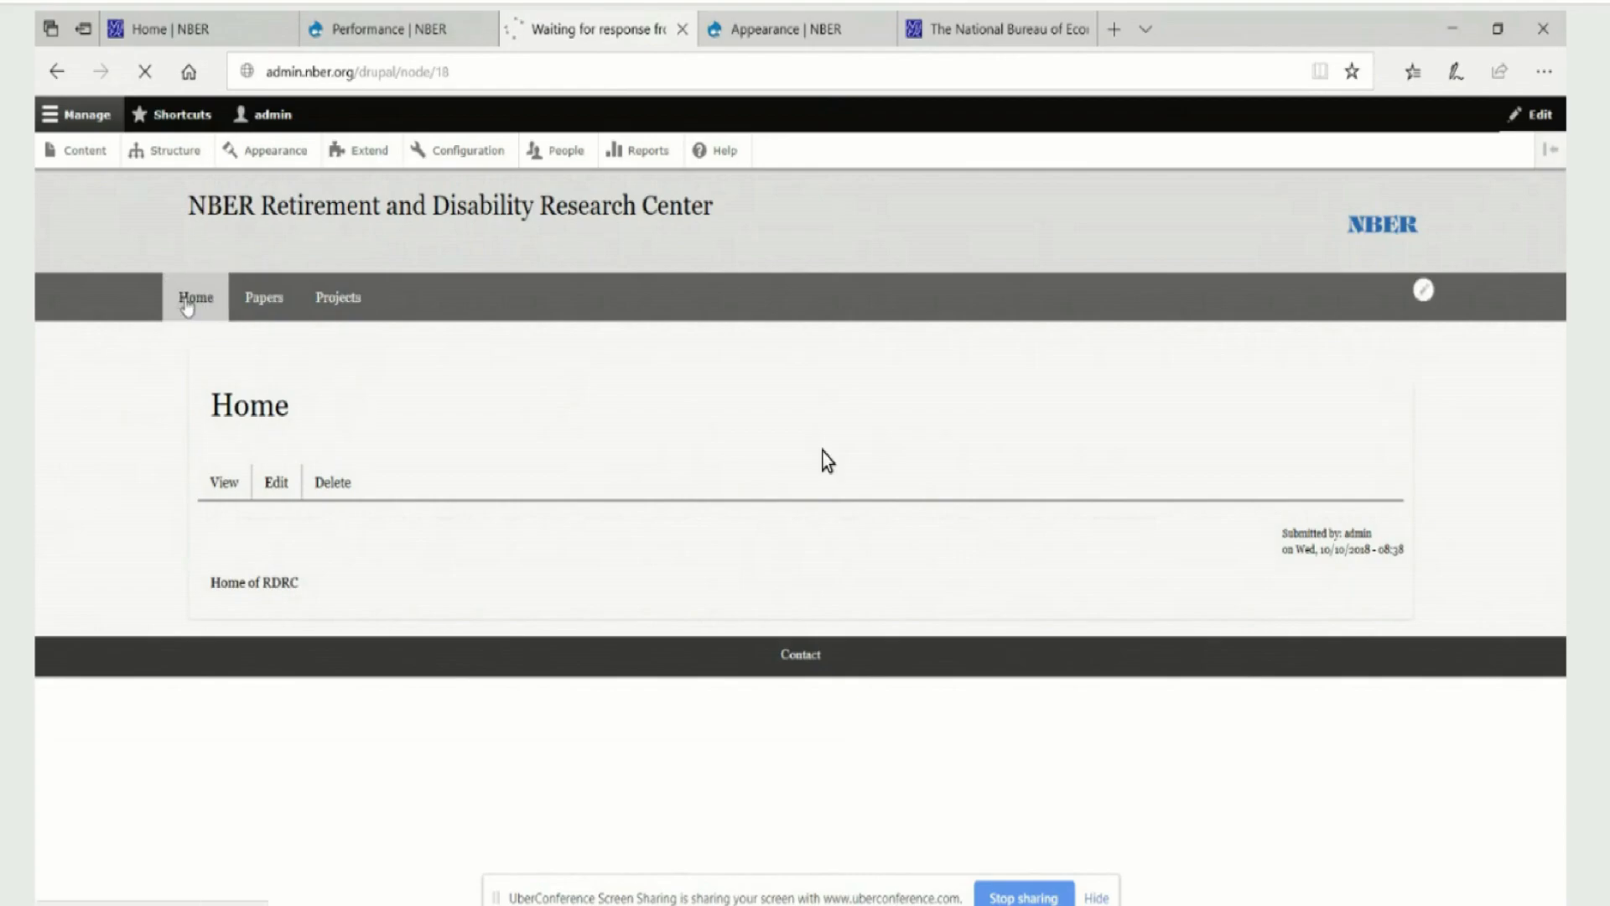
click(192, 300)
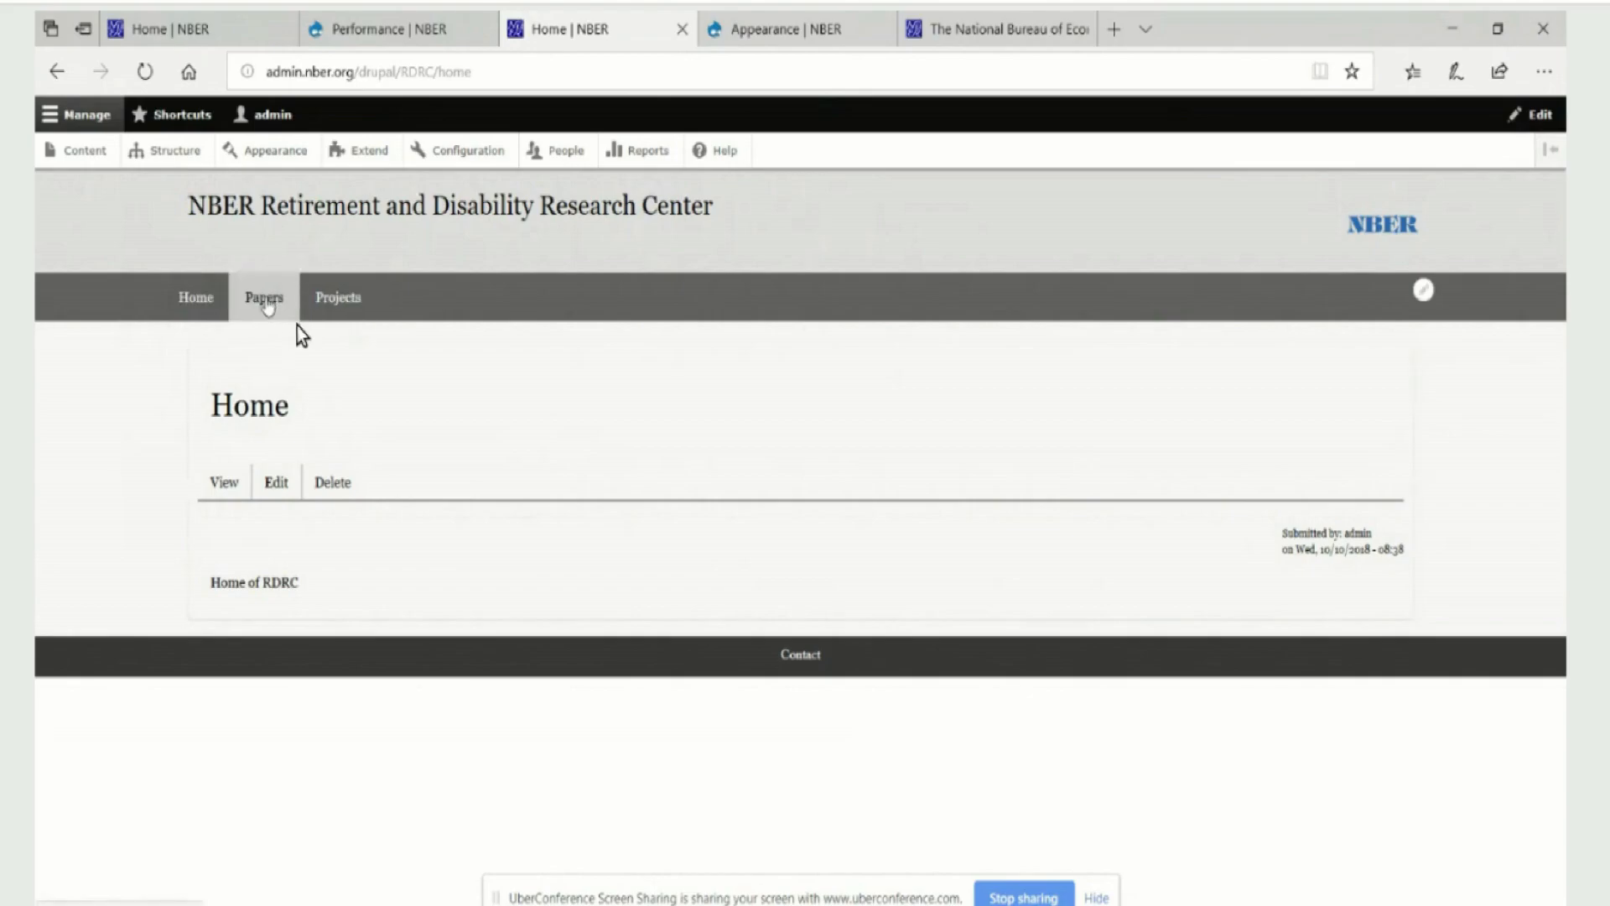
click(267, 300)
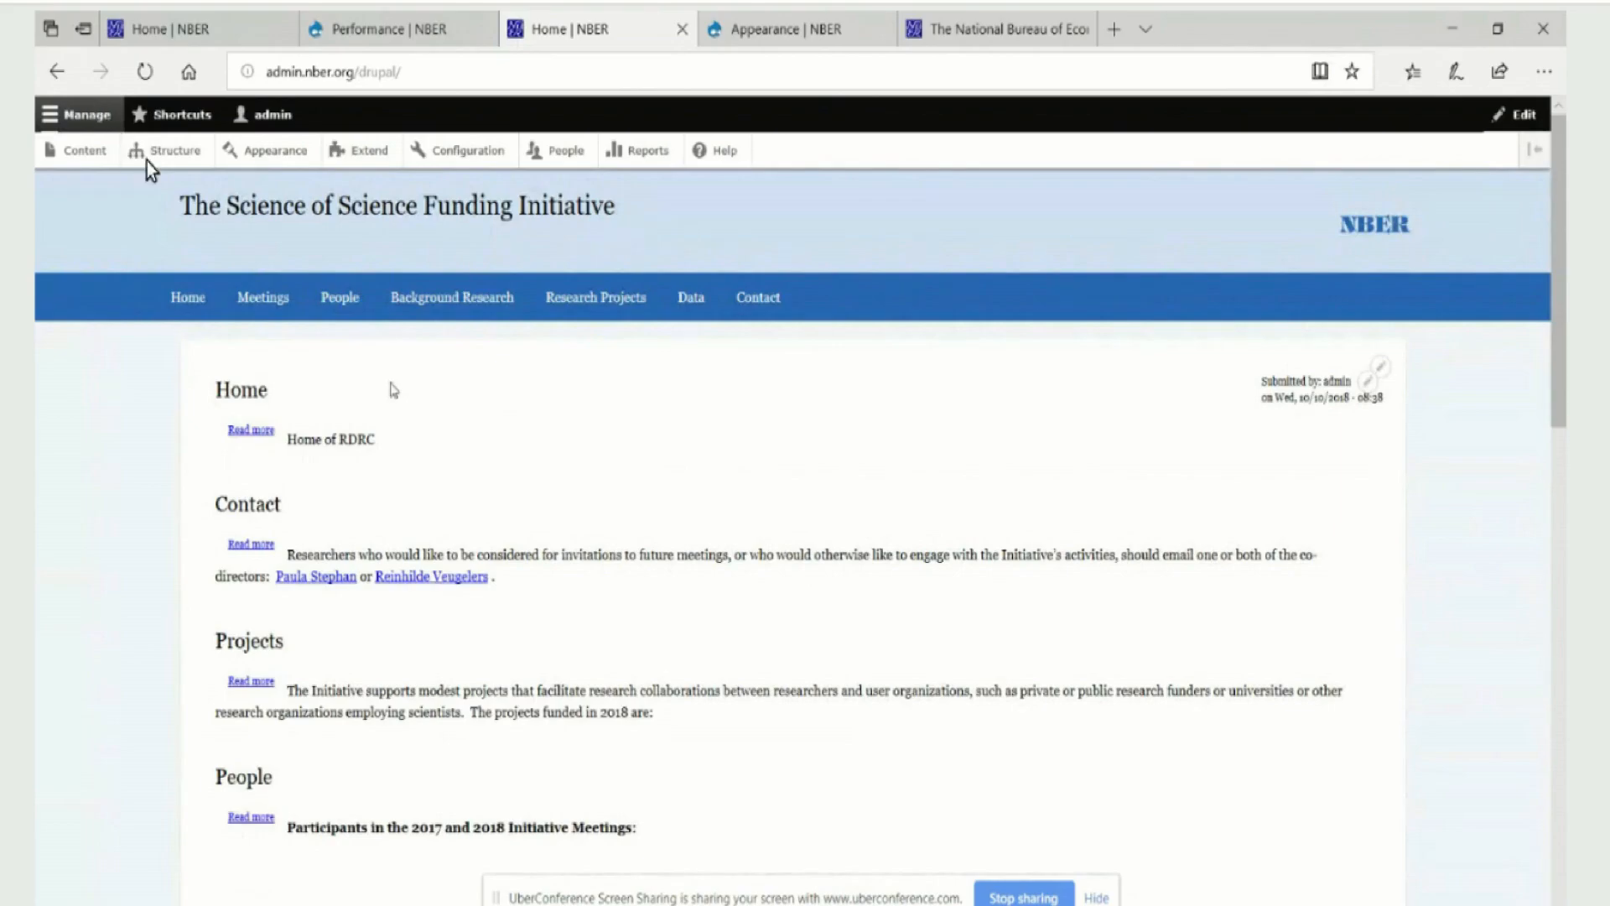
Open the URL aliases configuration and review the alias list and the RDRC and SOSF path patterns
click(481, 156)
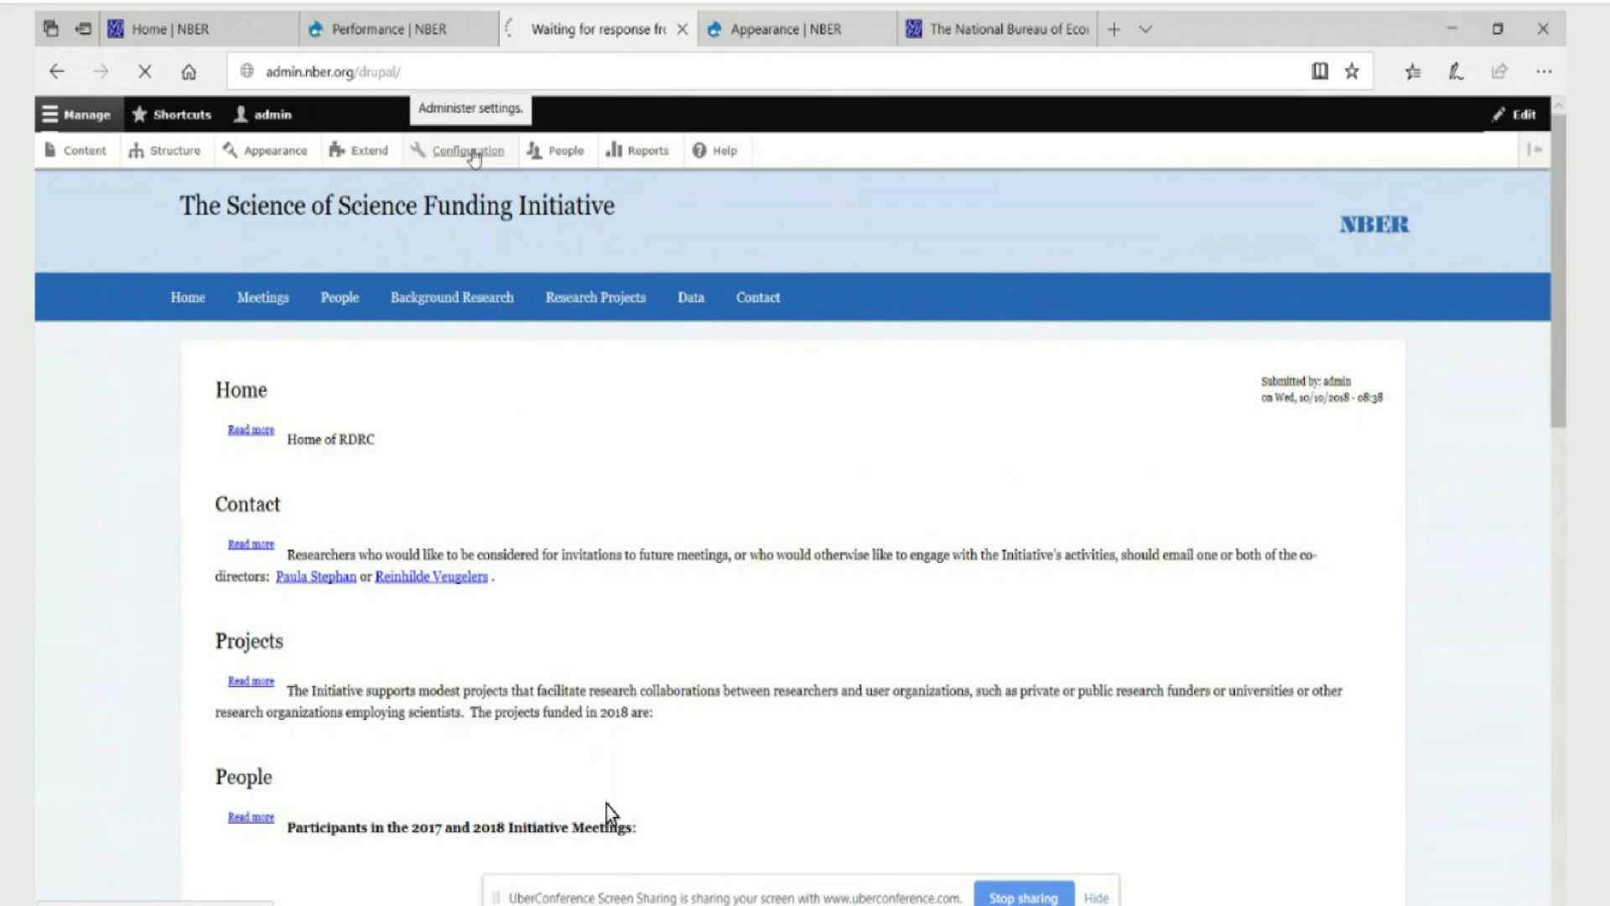
scroll(438, 556, down, 10)
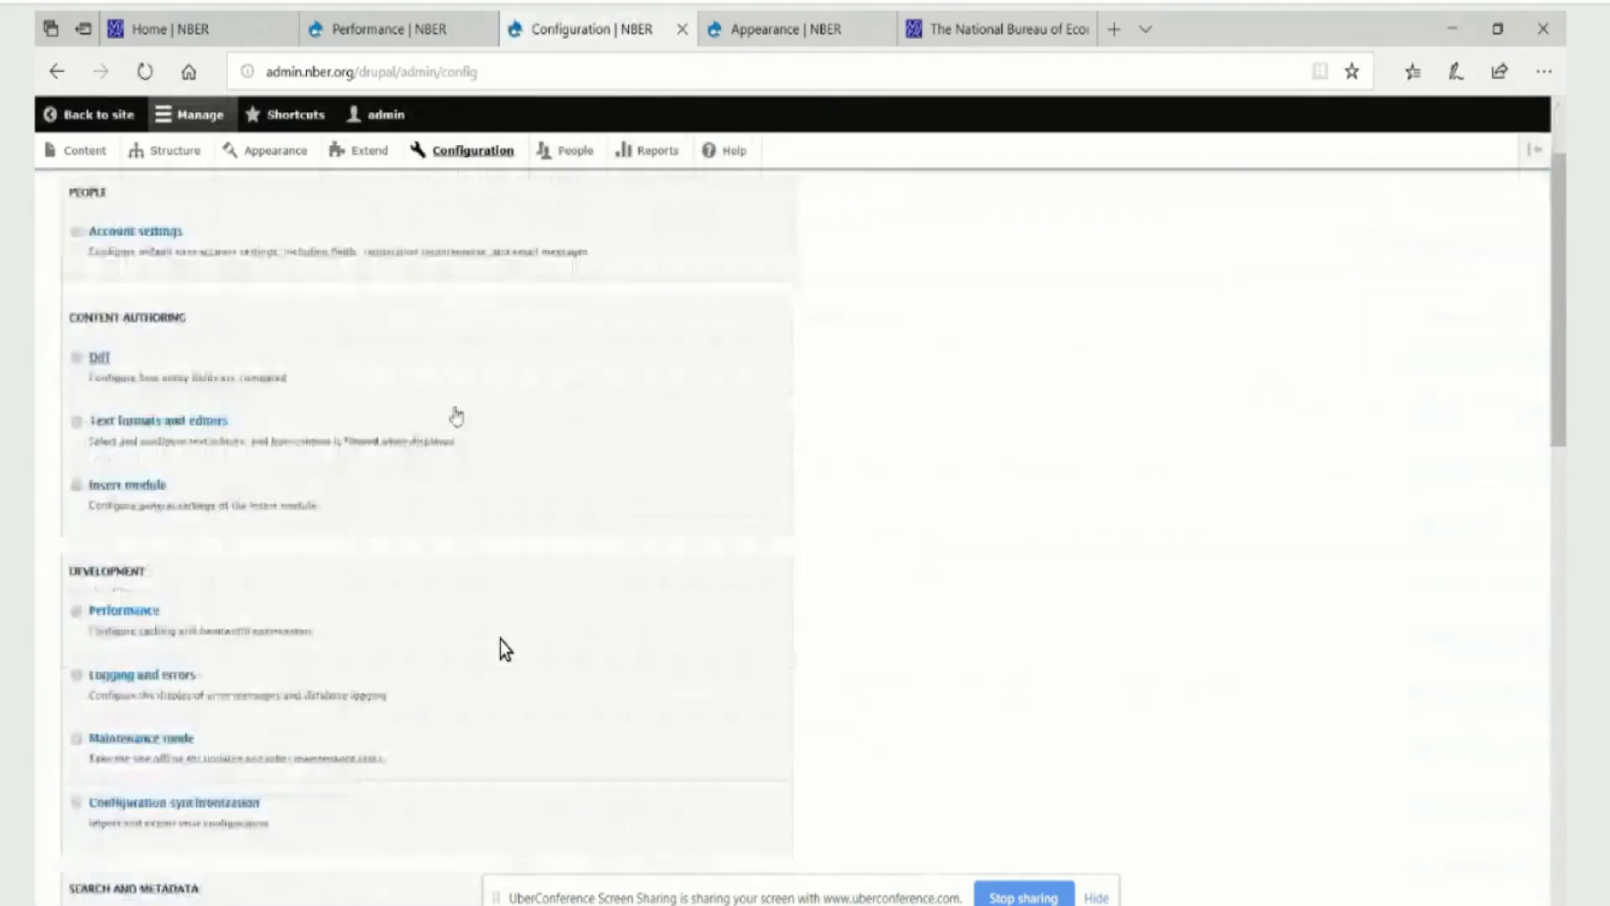
scroll(438, 556, down, 4)
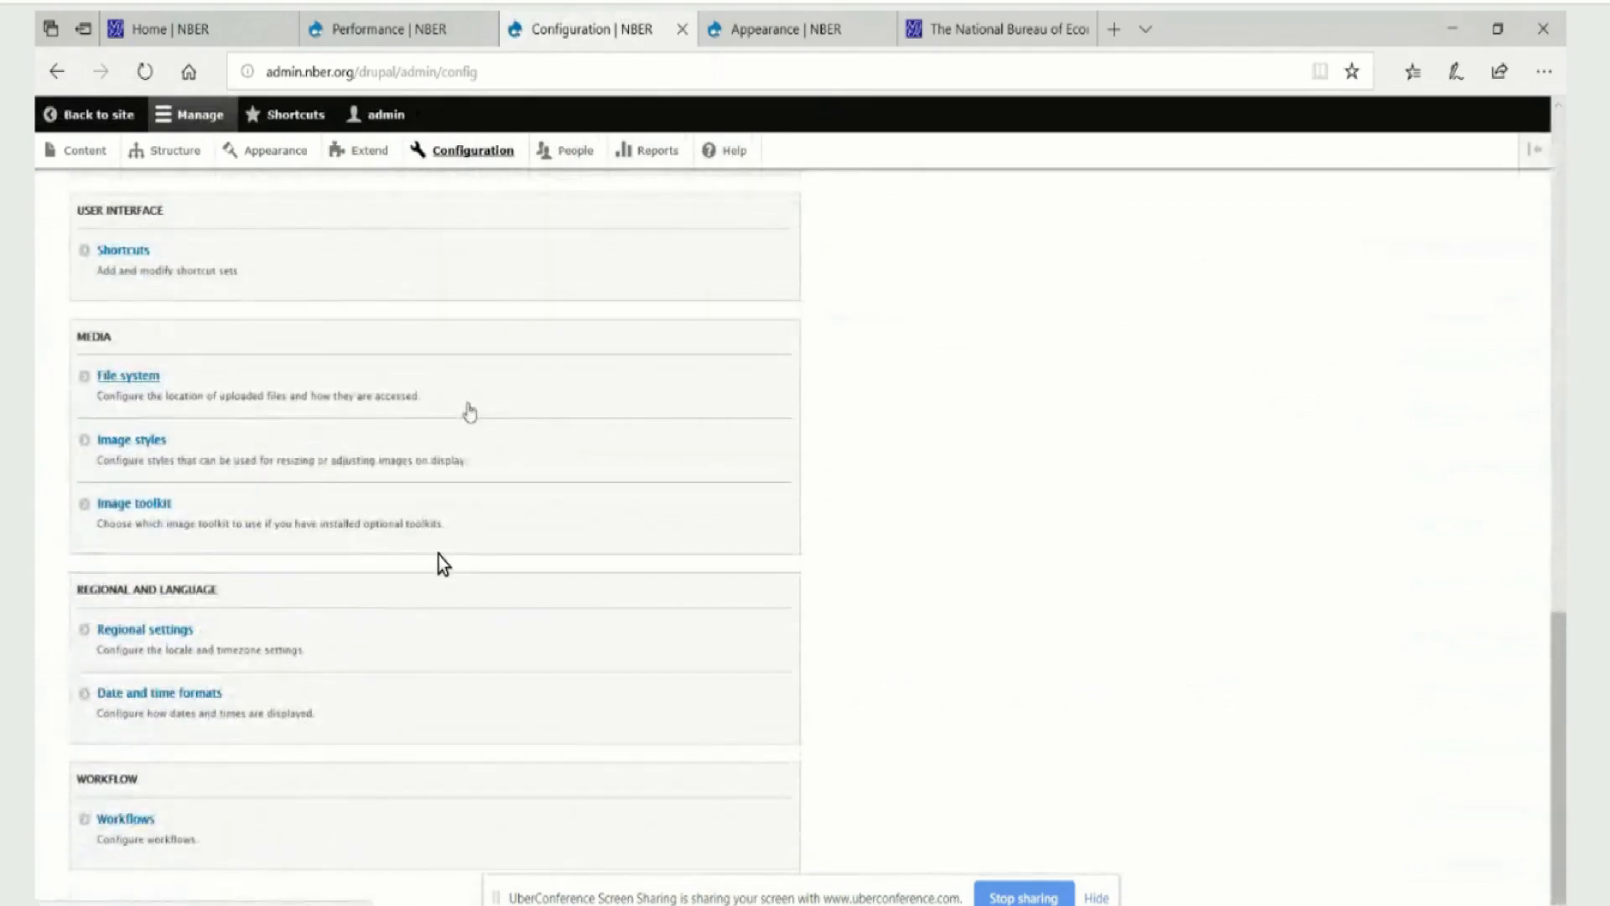
scroll(416, 517, up, 6)
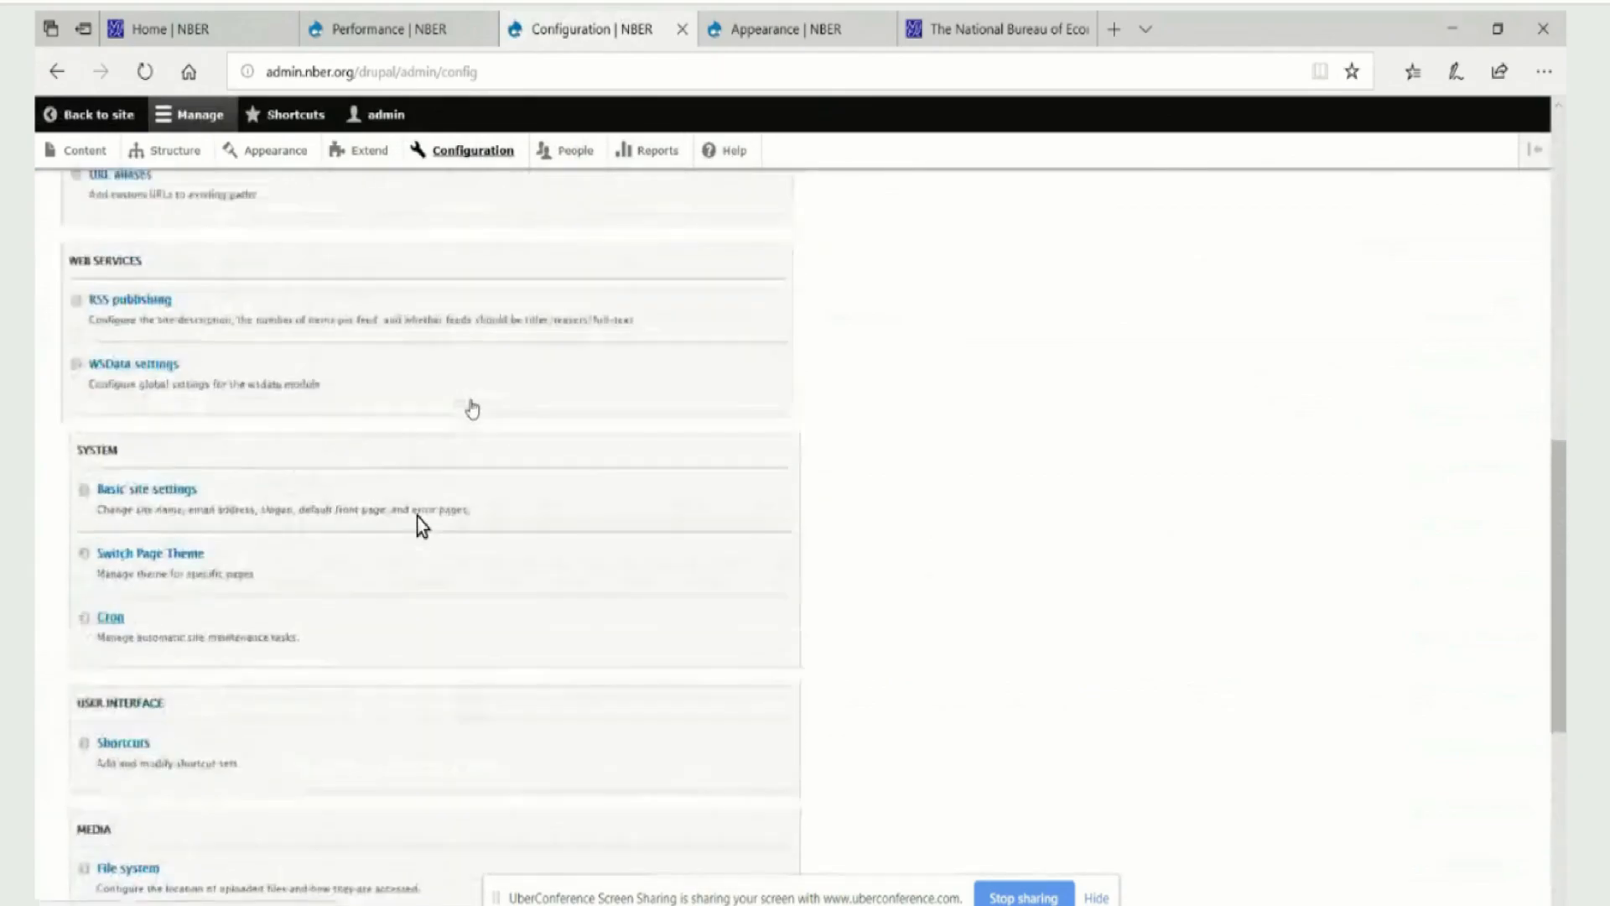
scroll(416, 517, down, 6)
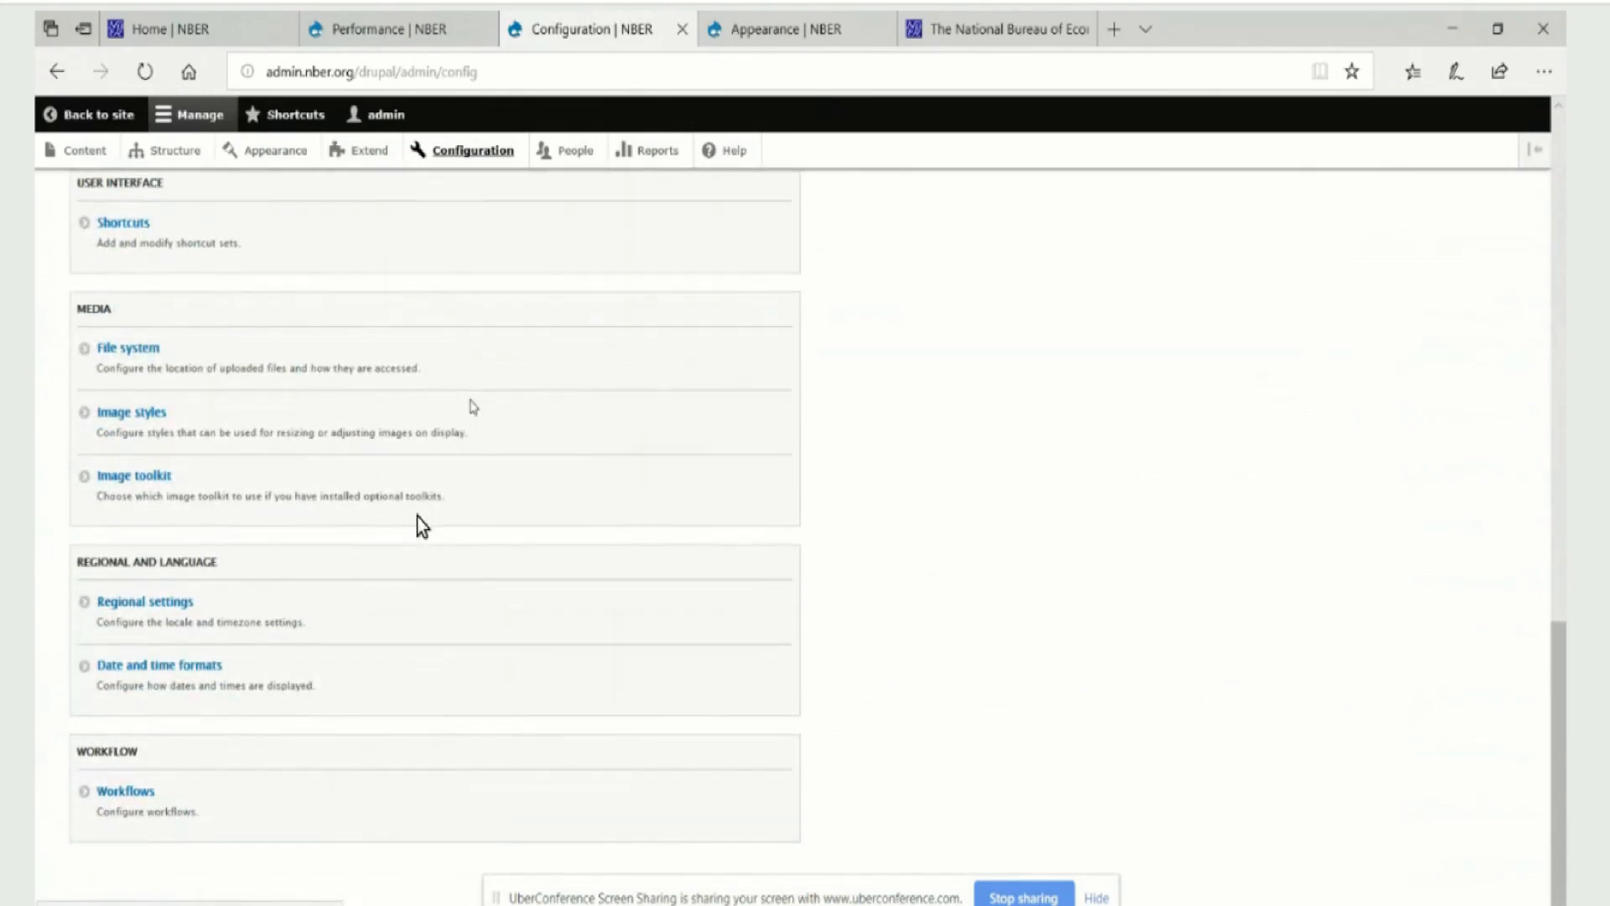
scroll(417, 516, up, 5)
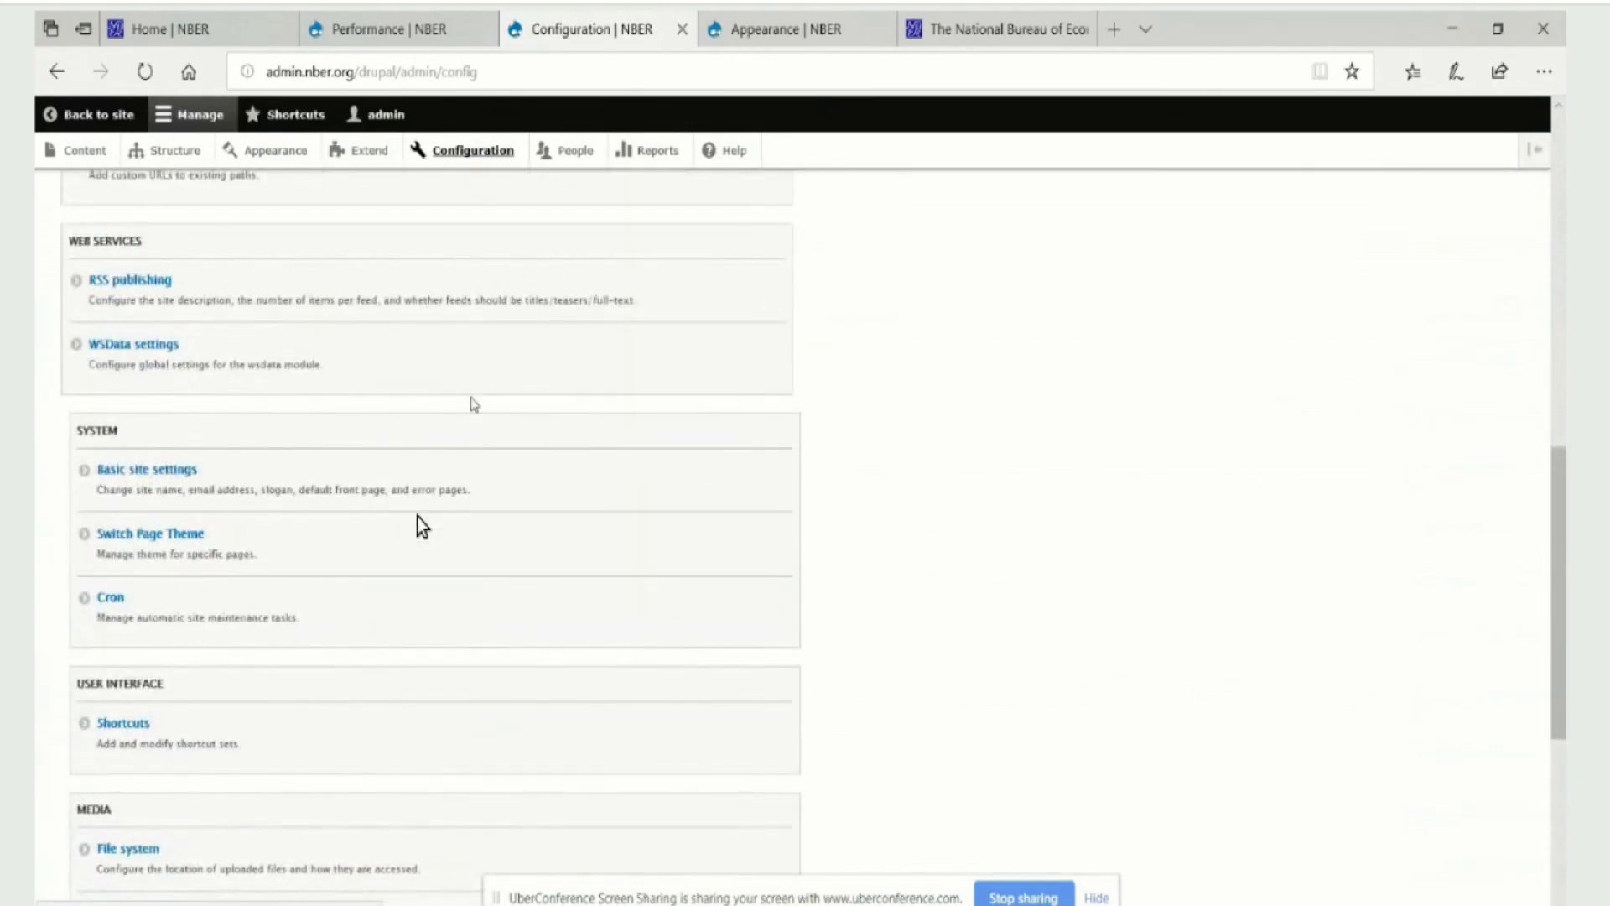
scroll(416, 516, up, 3)
click(109, 407)
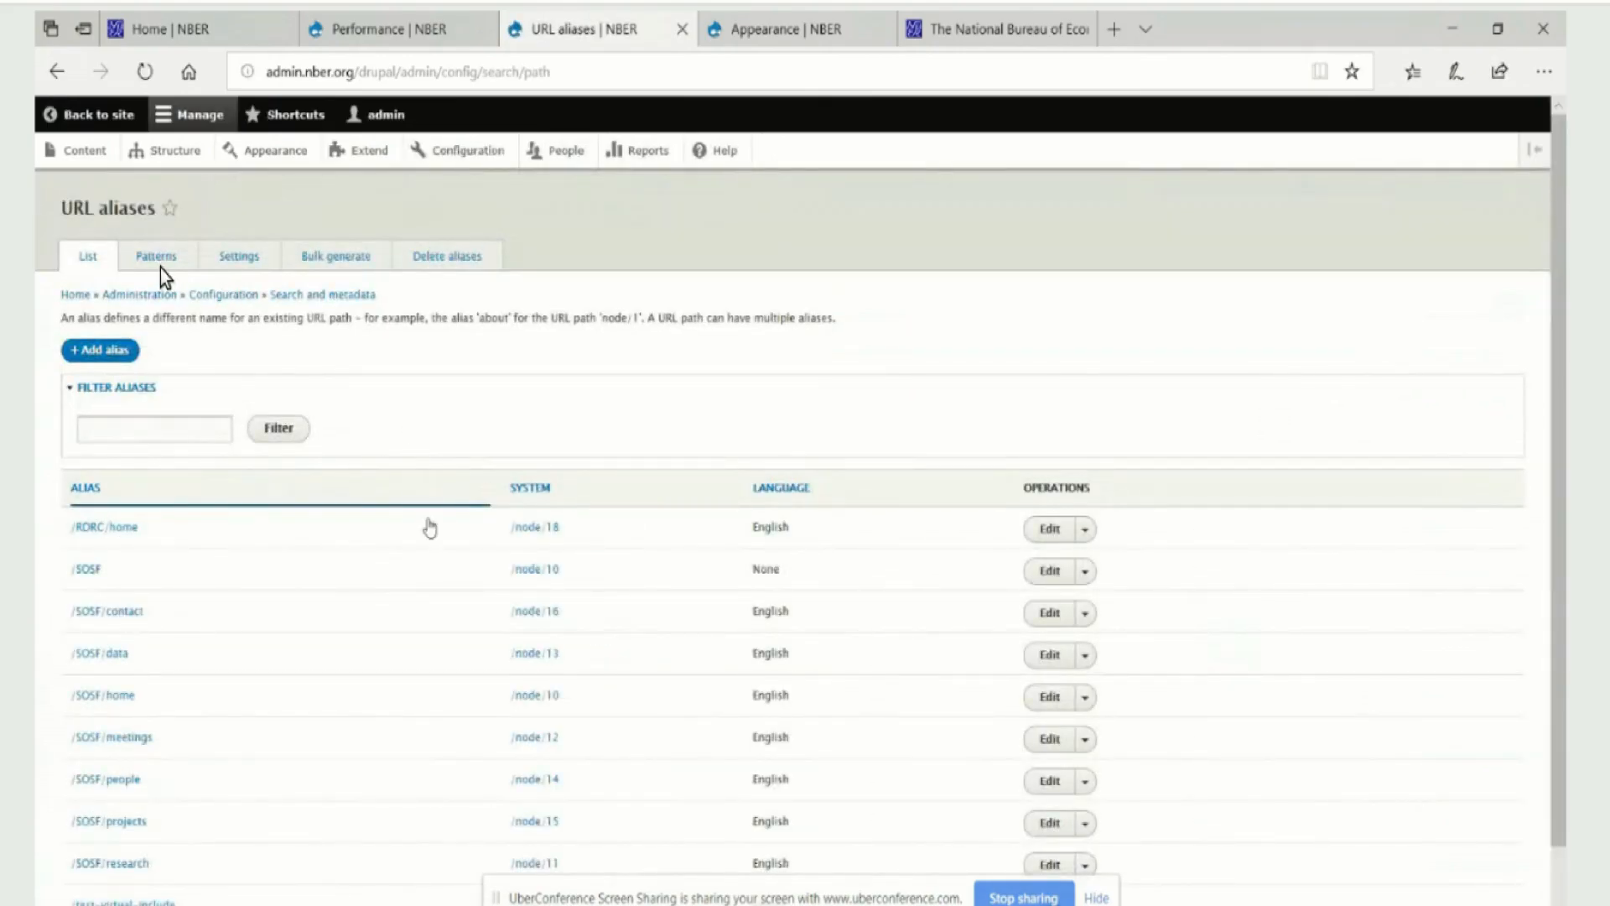
scroll(416, 543, down, 1)
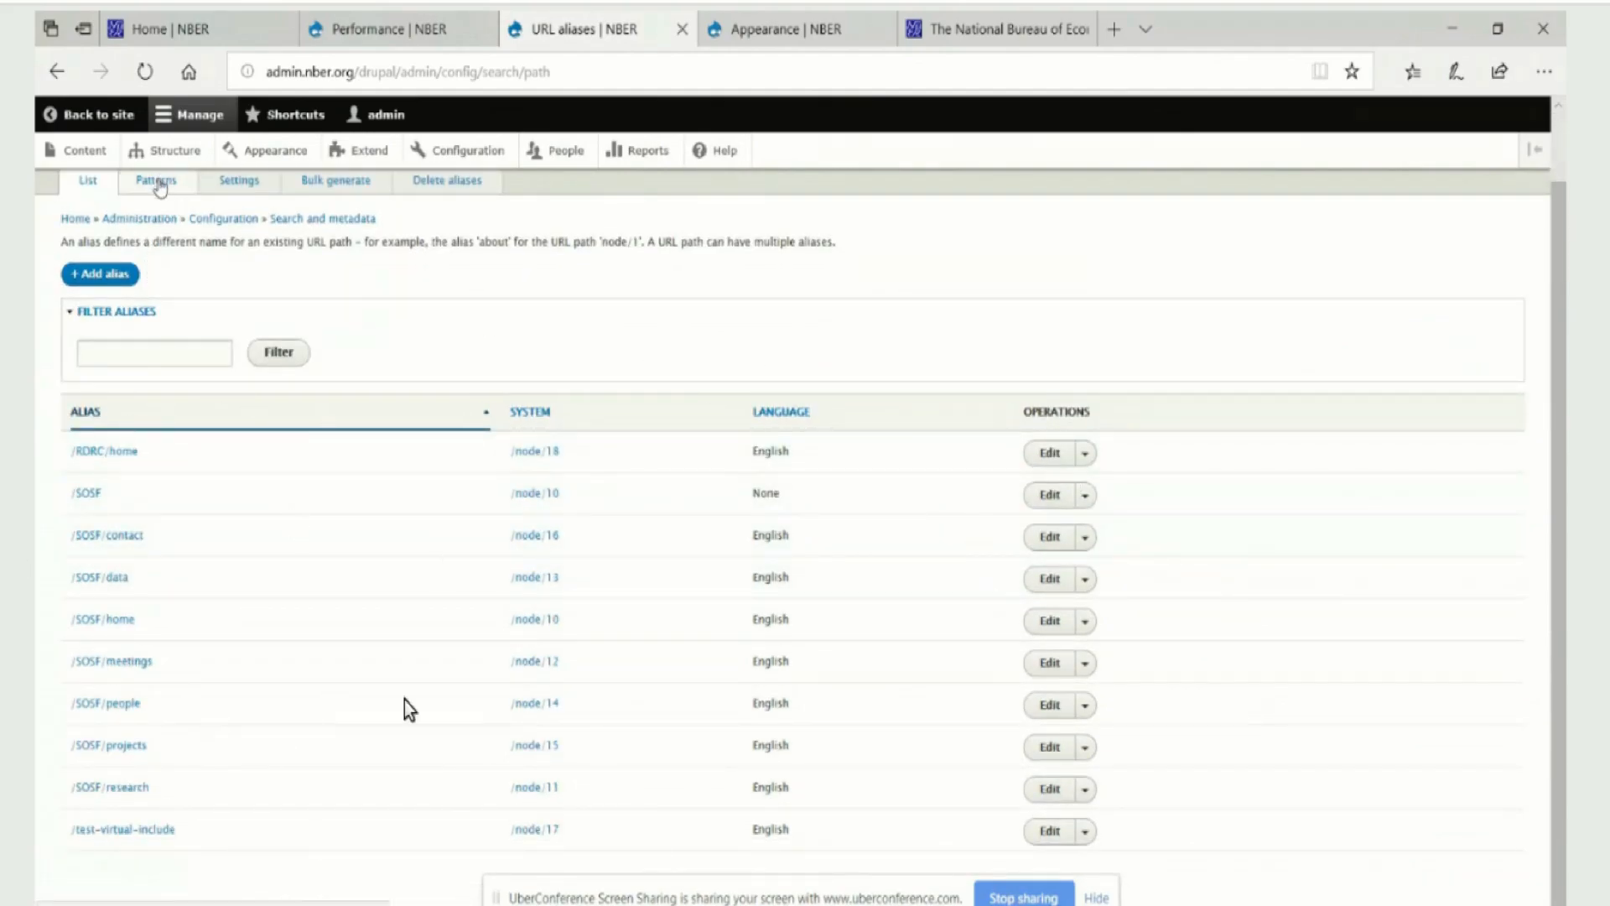
click(542, 454)
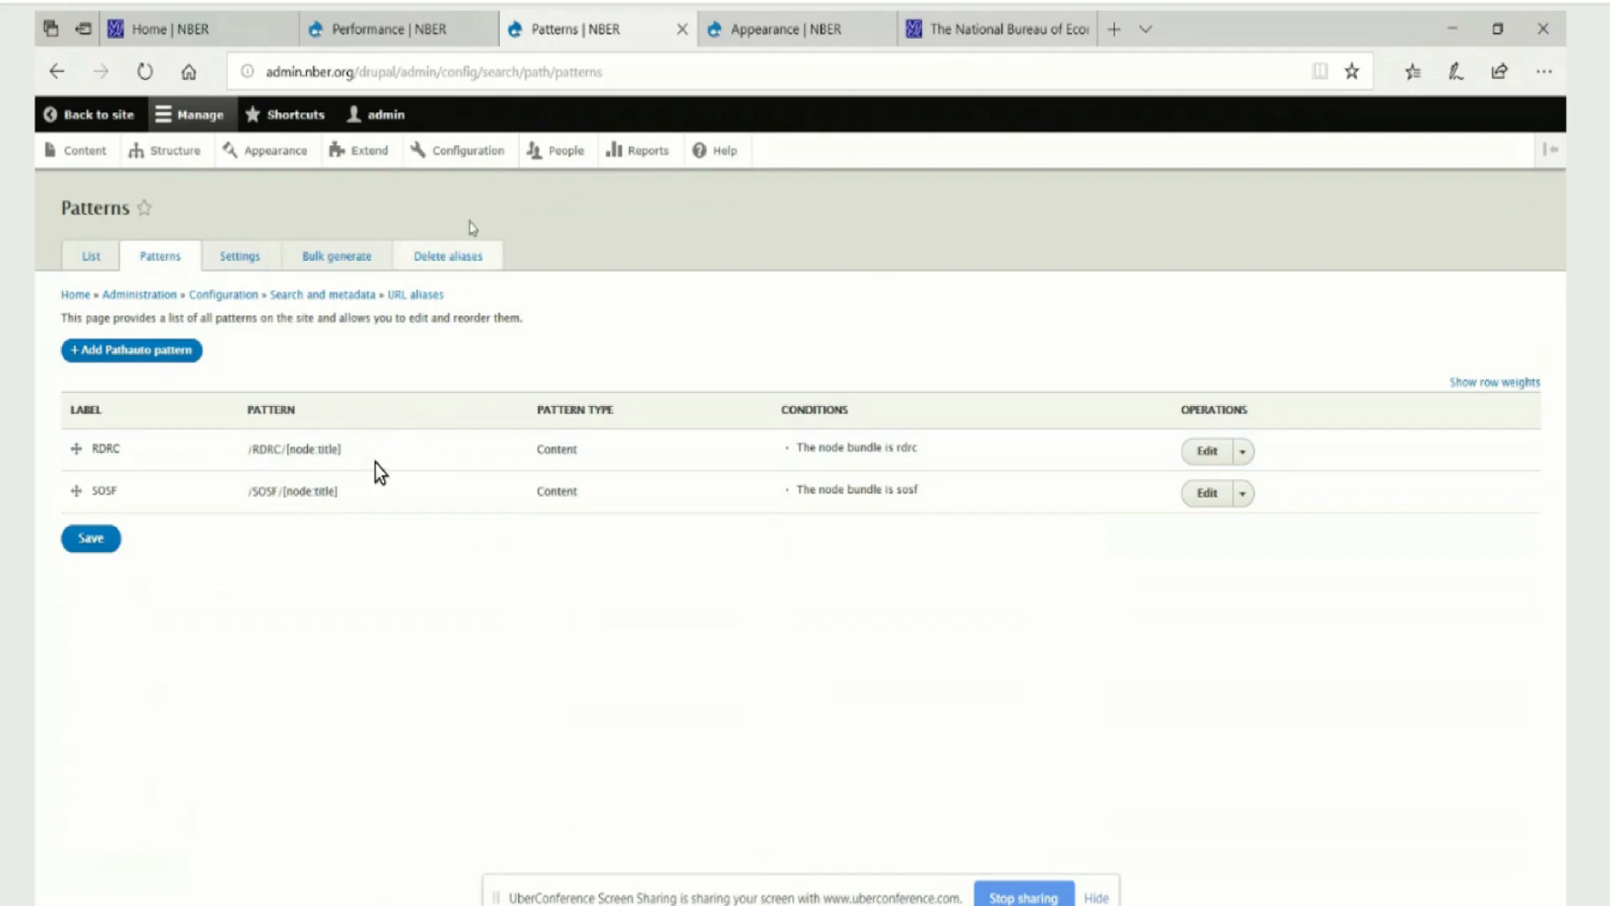
Return to the RDRC home page and open the Papers link of the RDRC Nav menu to inspect its link target
click(81, 126)
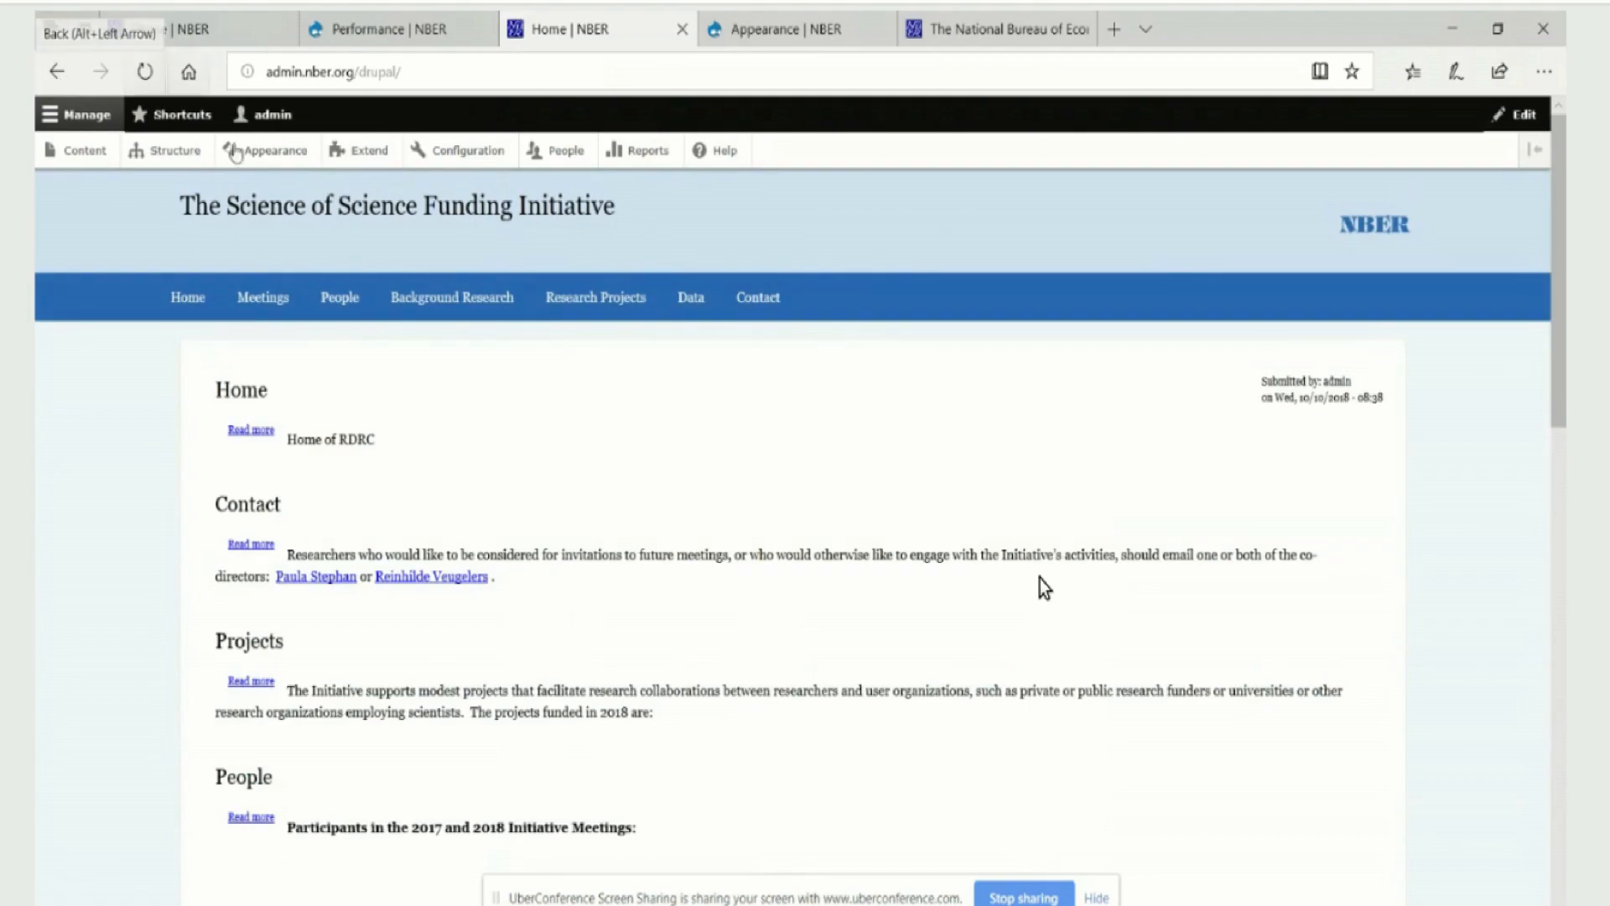
click(252, 430)
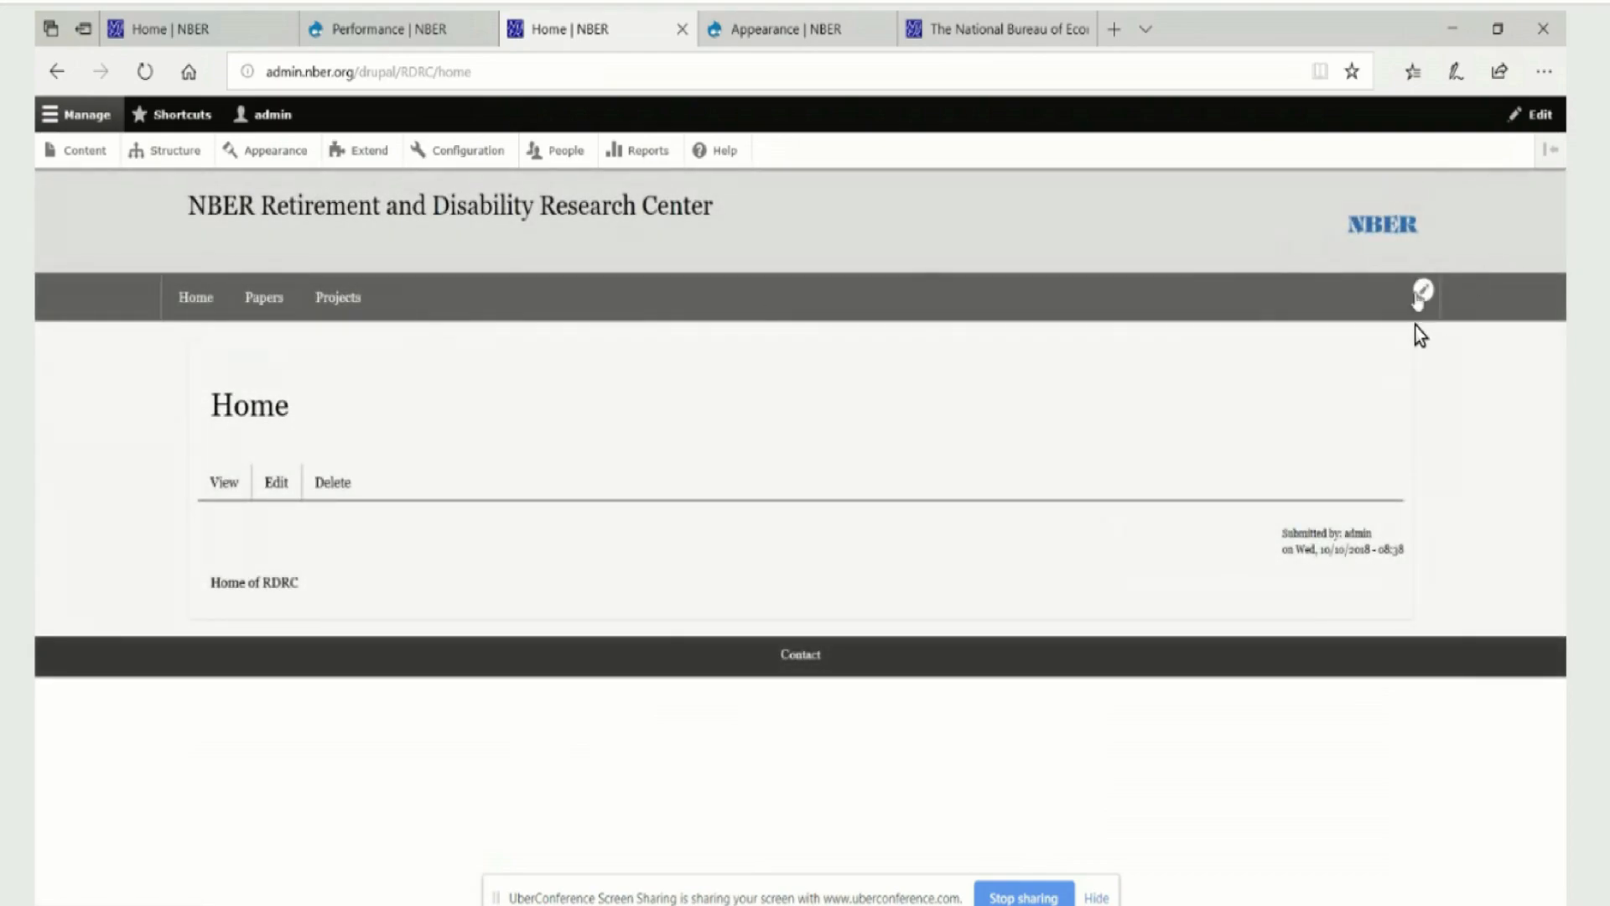
click(1423, 294)
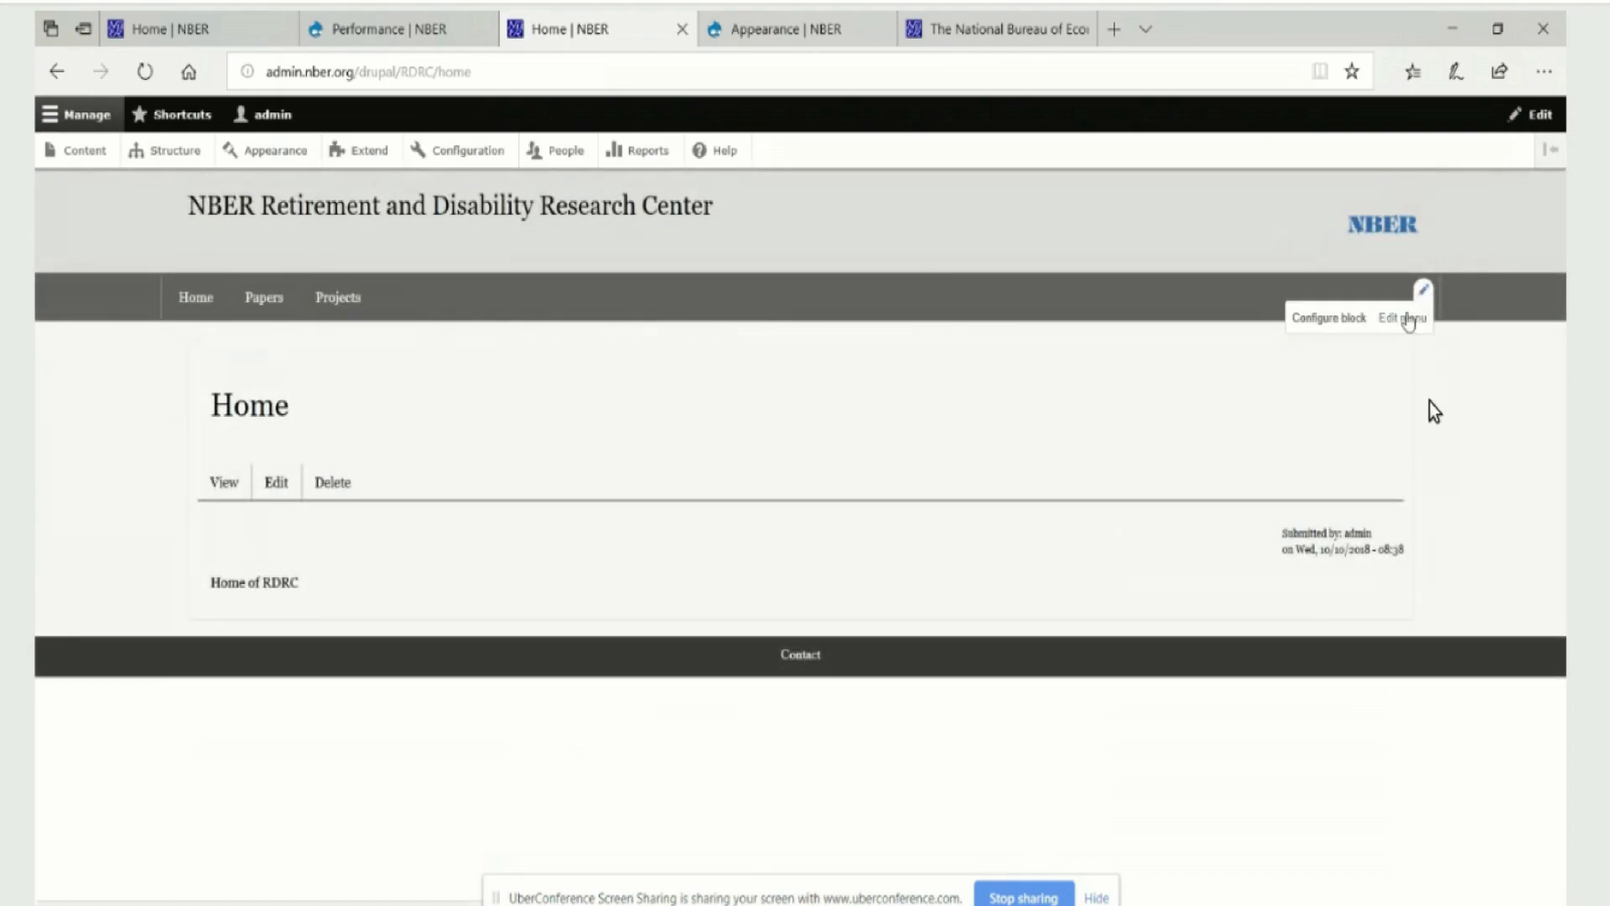
click(1409, 319)
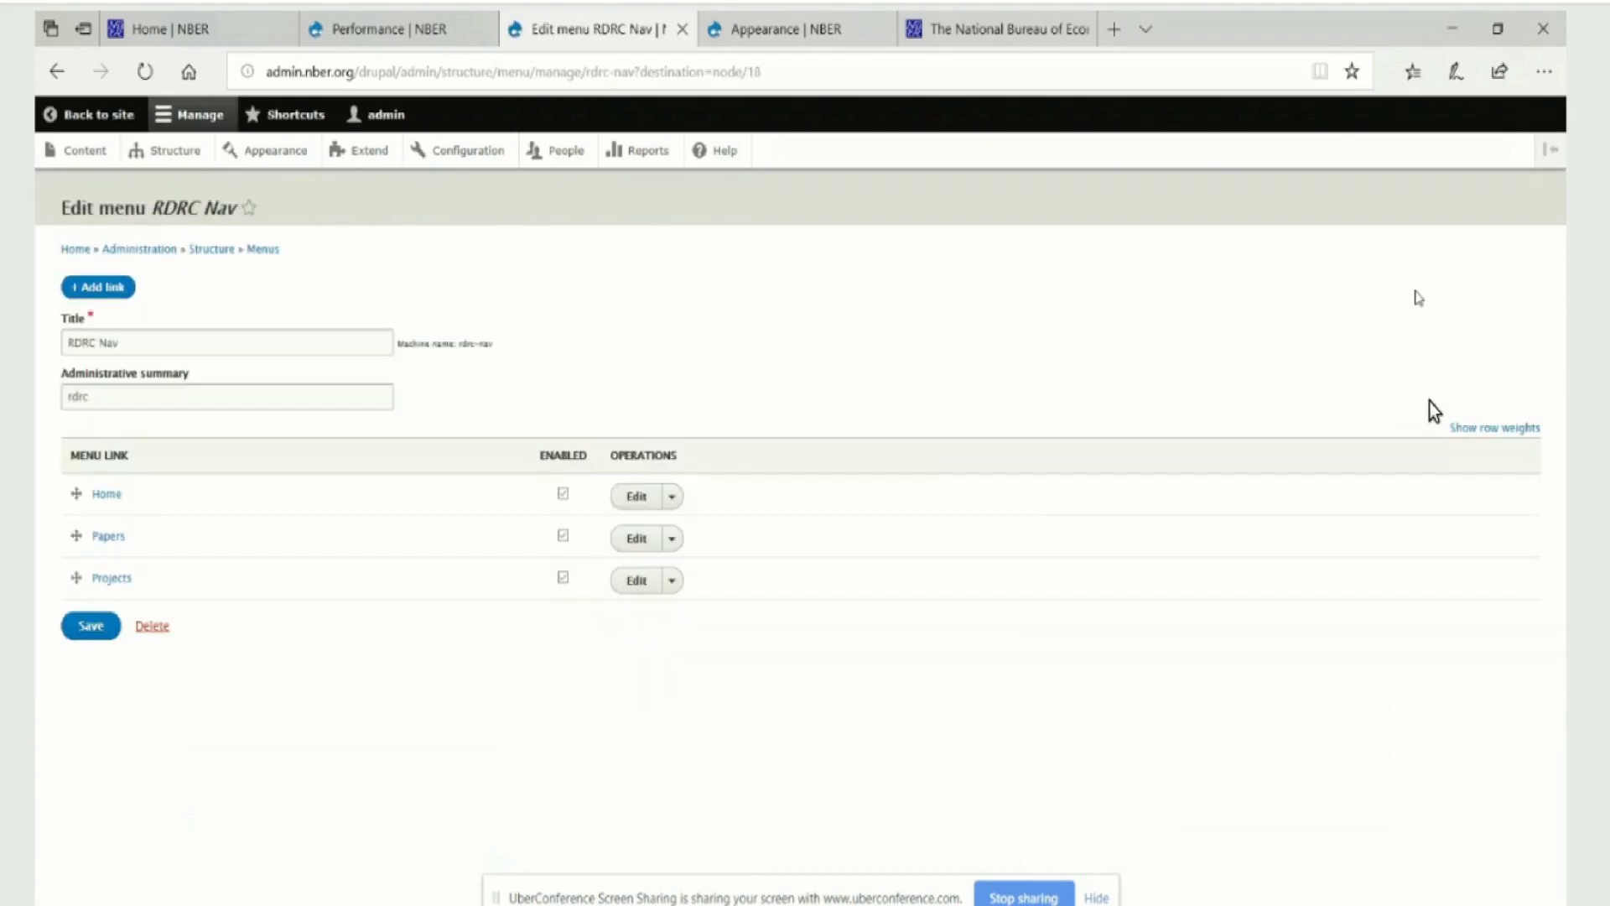
click(636, 539)
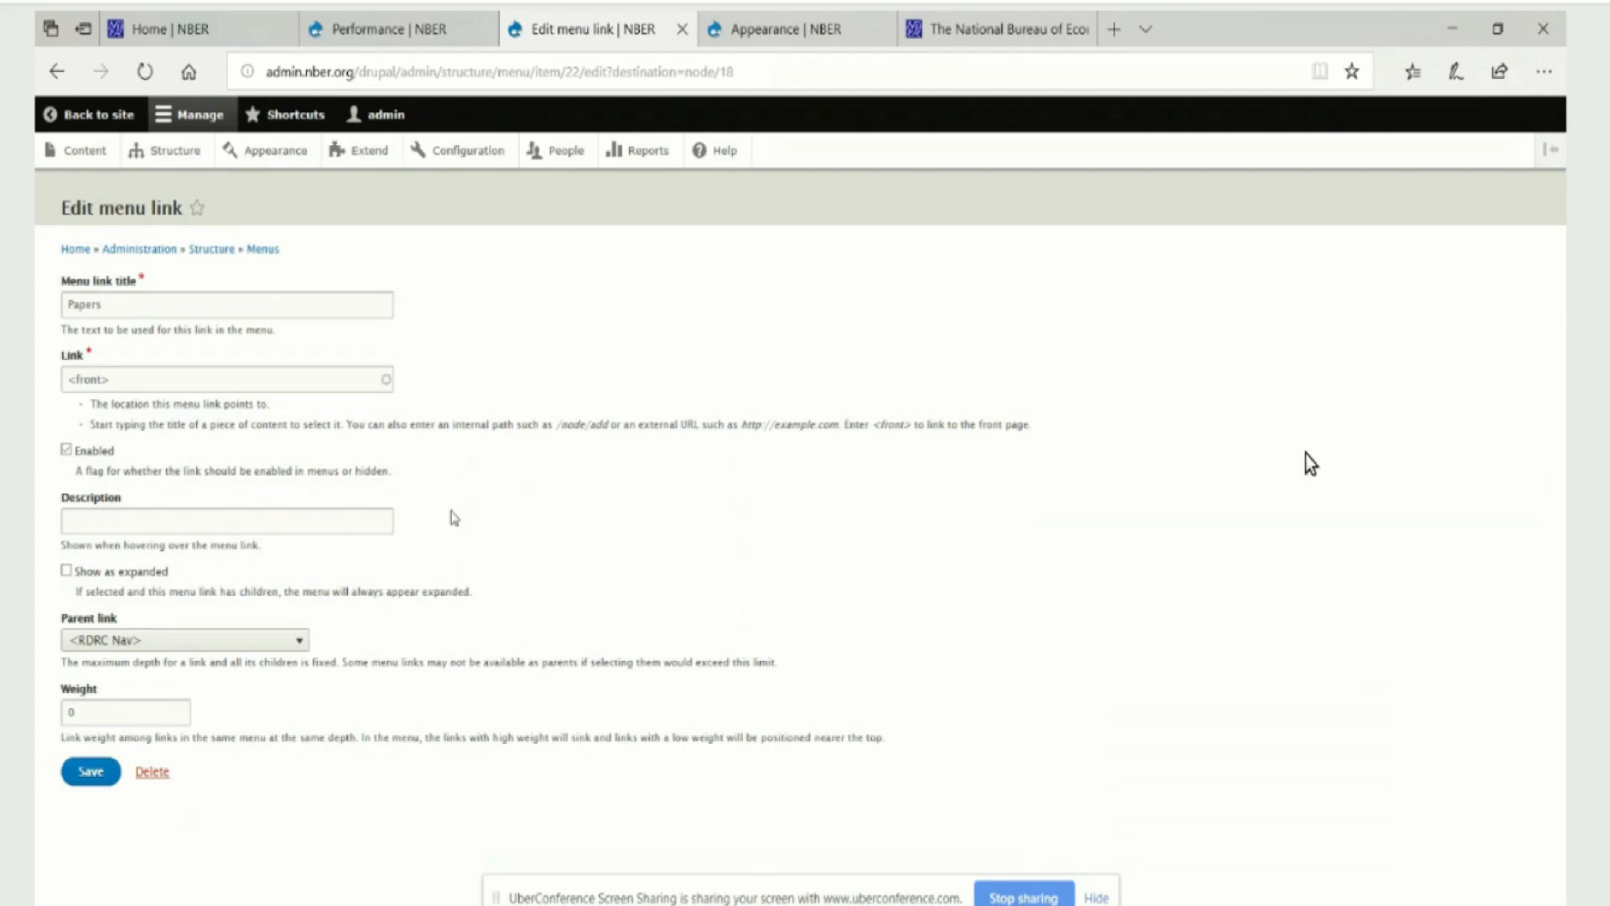
drag(111, 379, 47, 383)
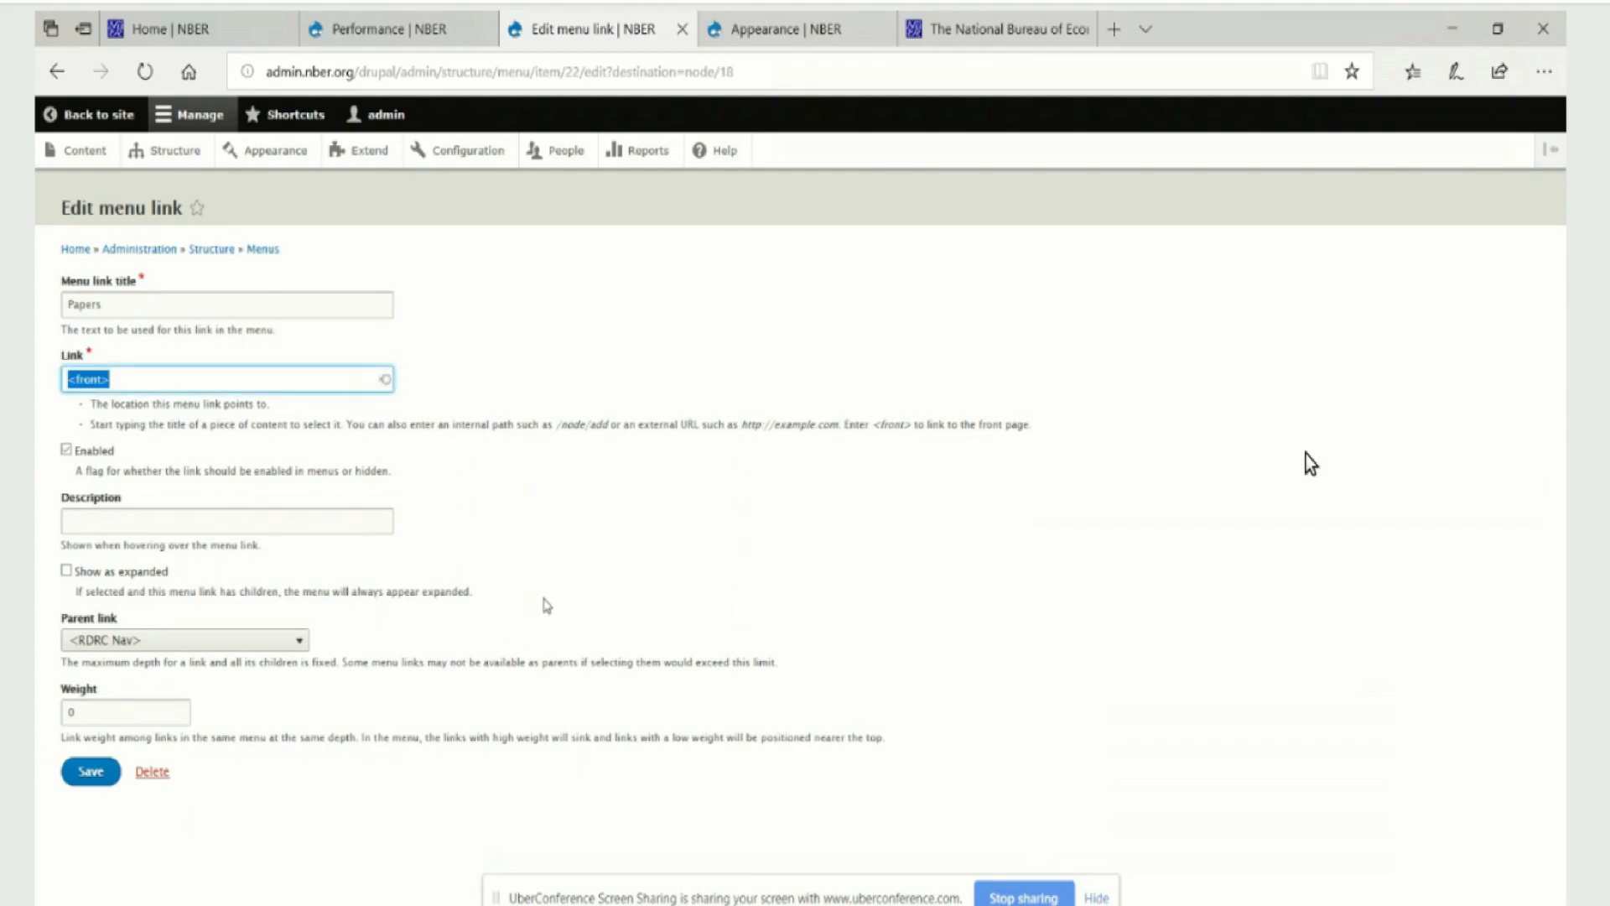
click(475, 380)
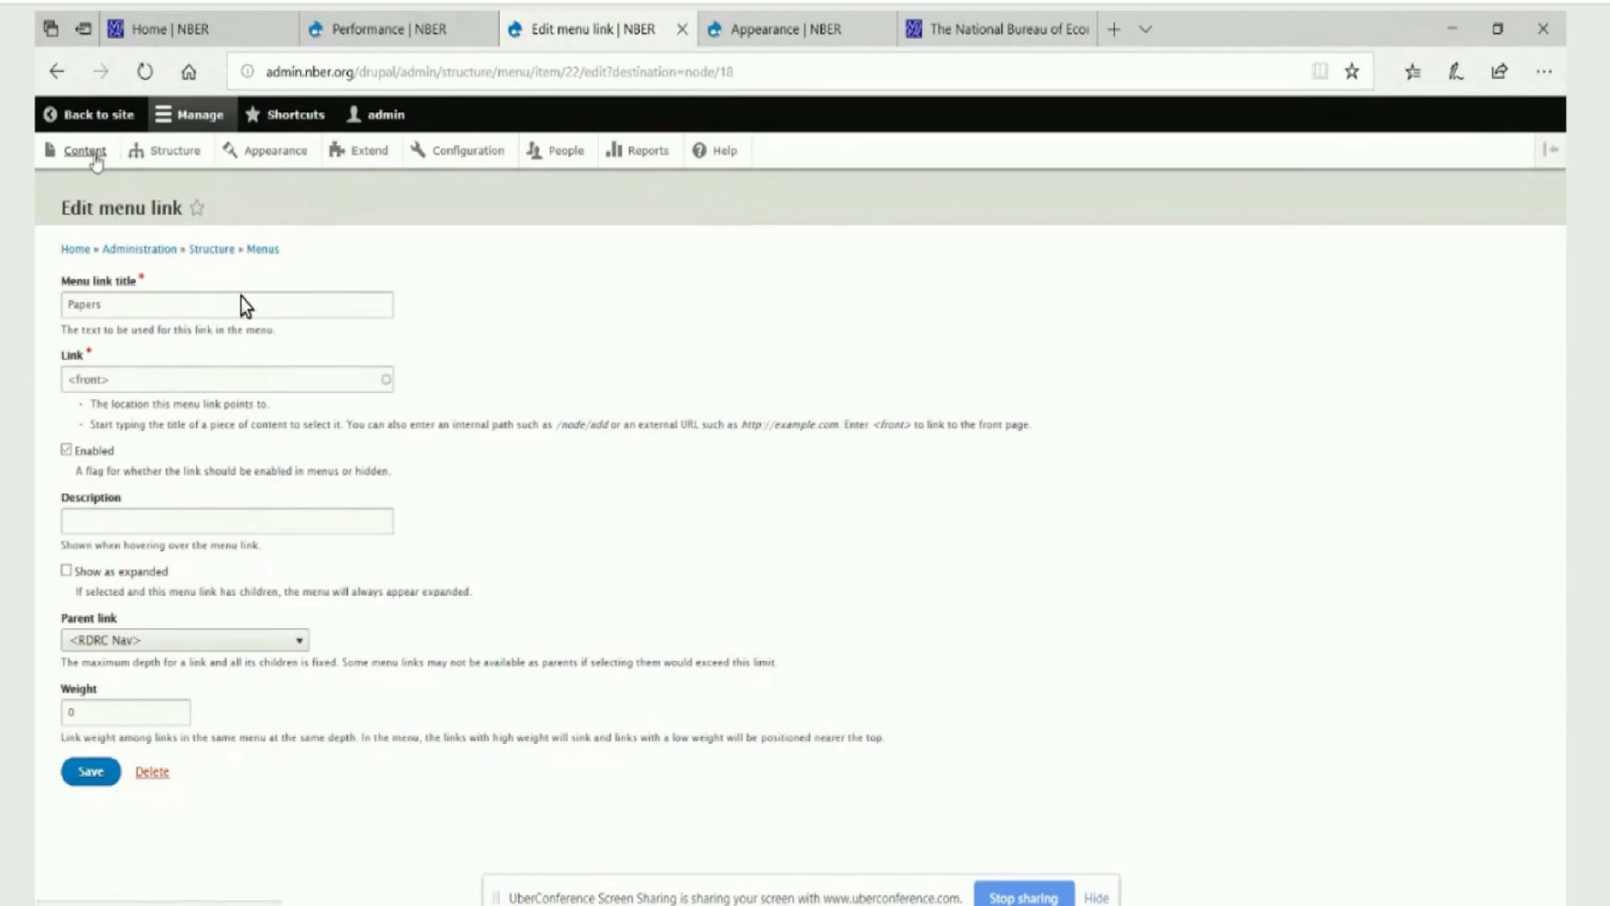
Open the site's content administration list and look over the existing content items
click(87, 151)
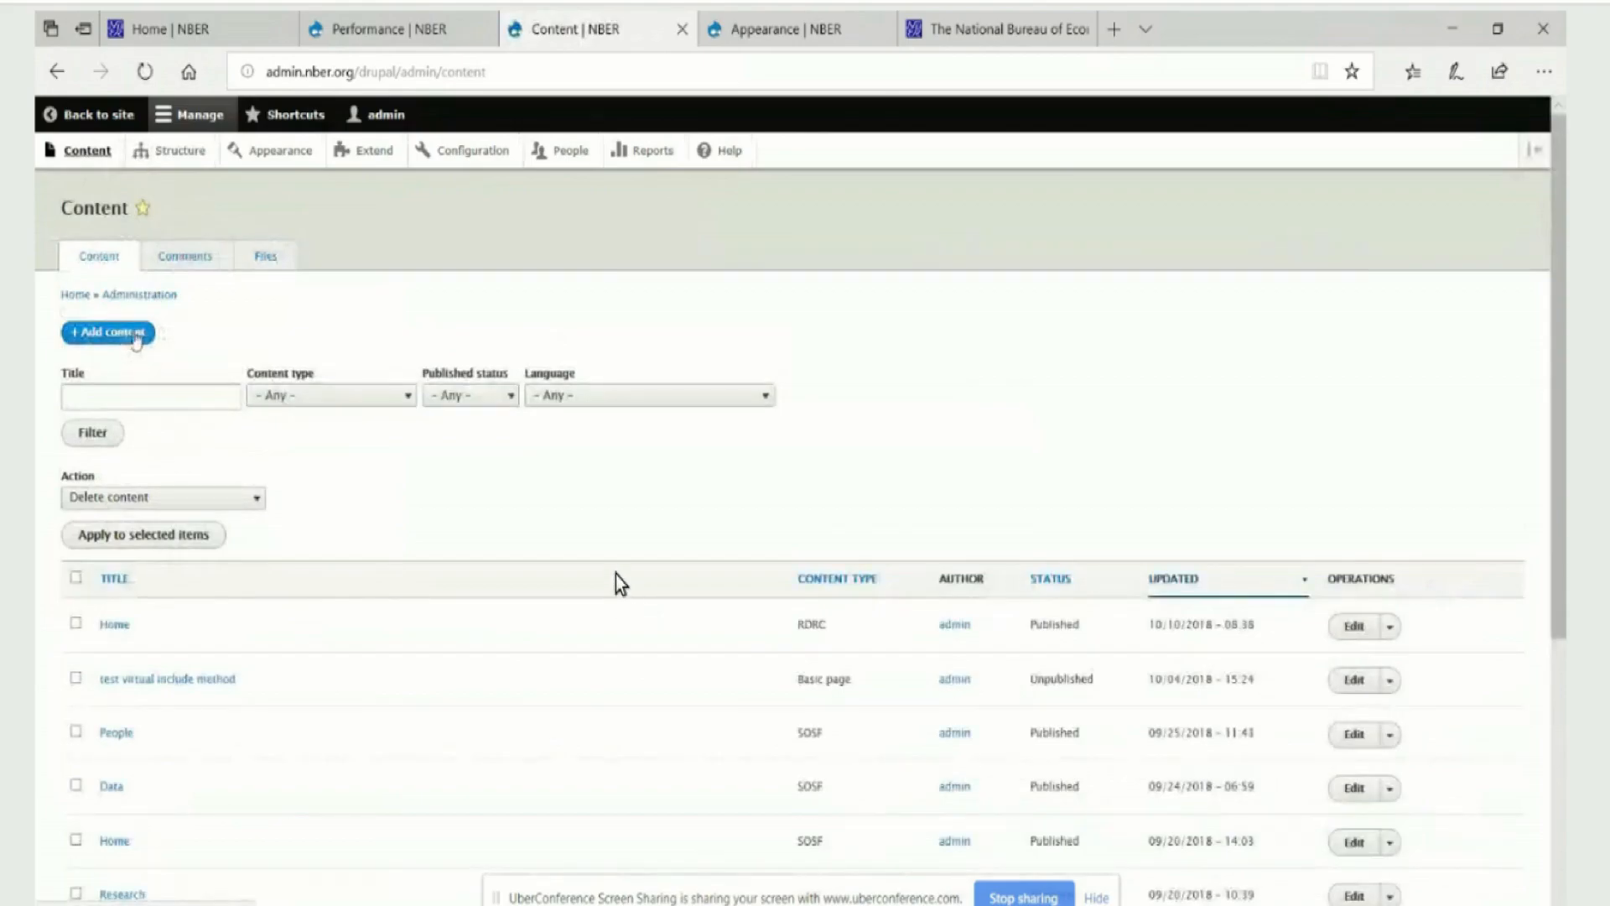
scroll(616, 580, down, 4)
scroll(258, 416, up, 2)
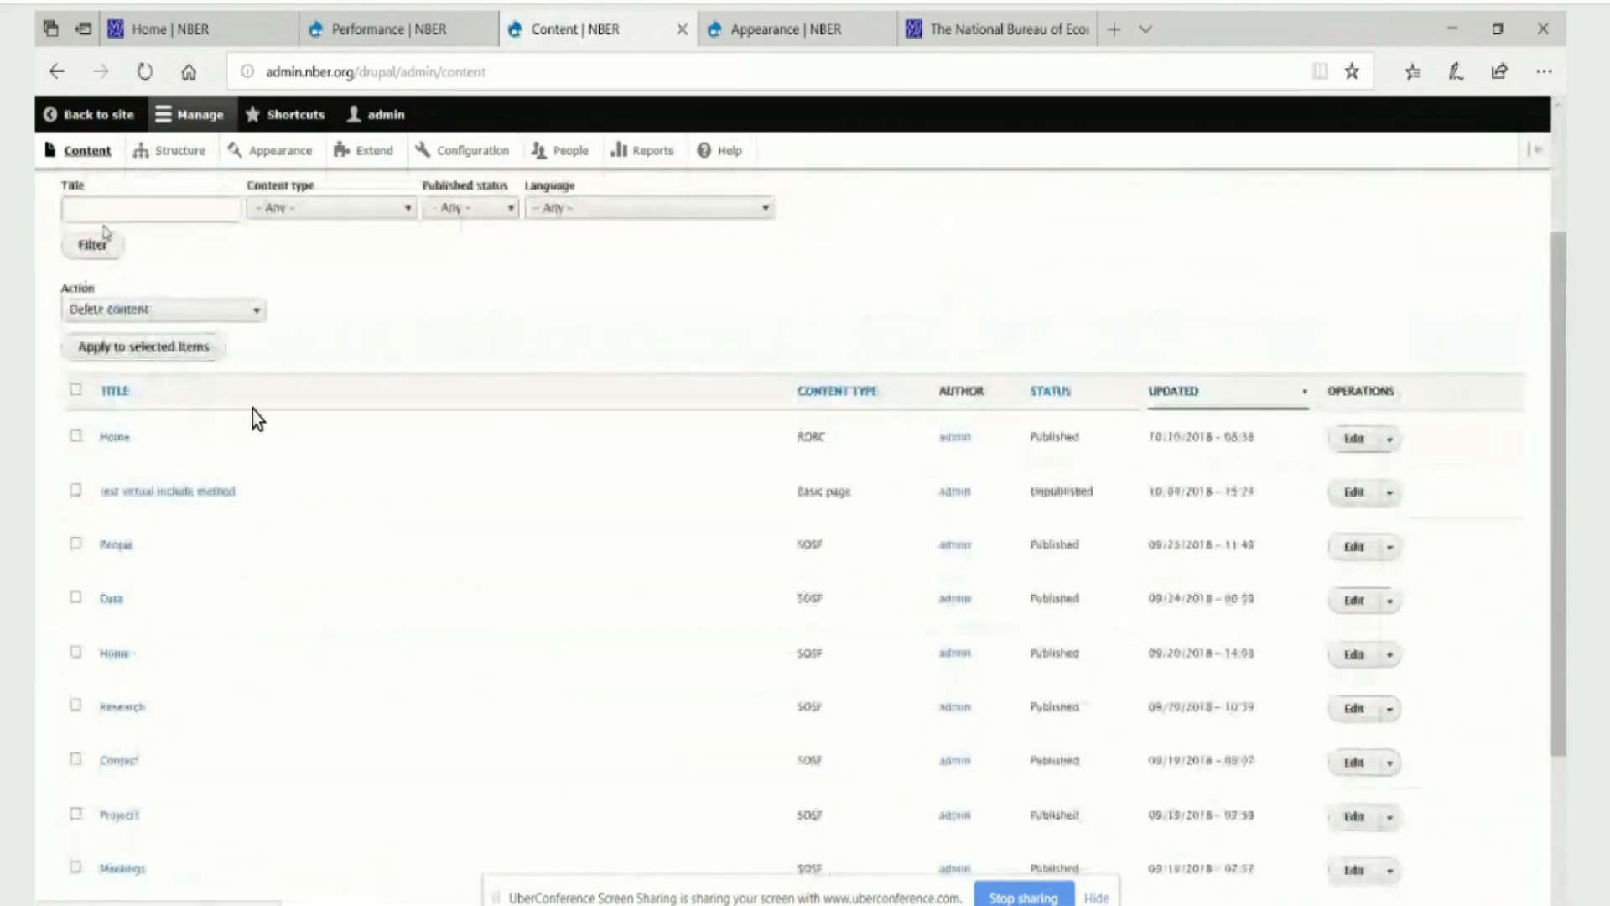
right_click(239, 381)
click(497, 351)
scroll(482, 361, up, 2)
right_click(470, 370)
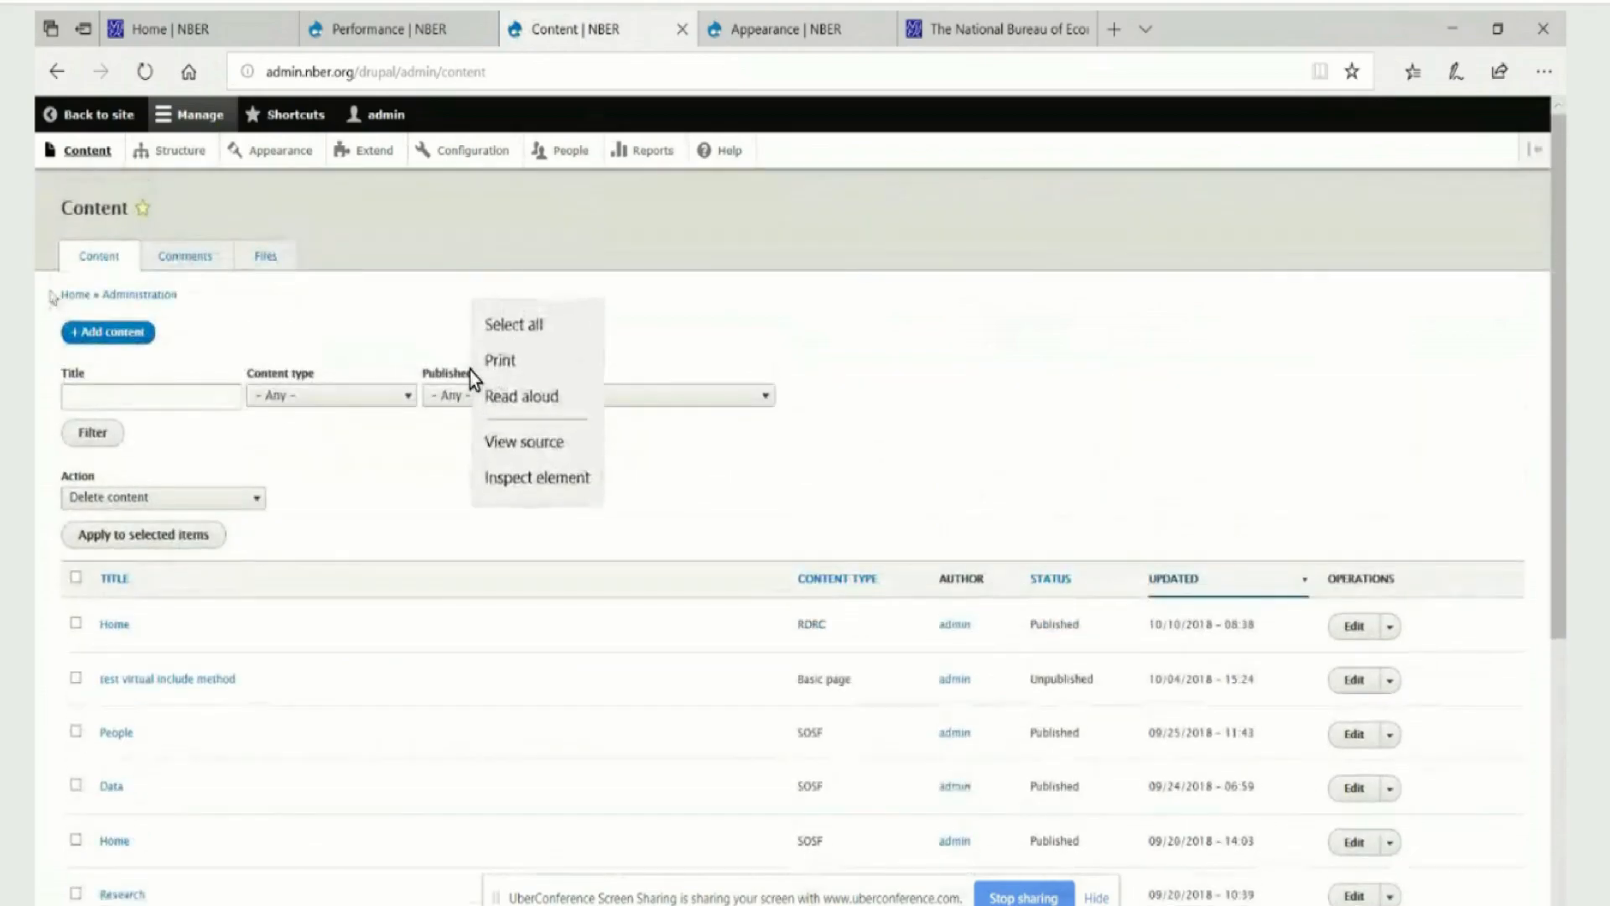
click(92, 336)
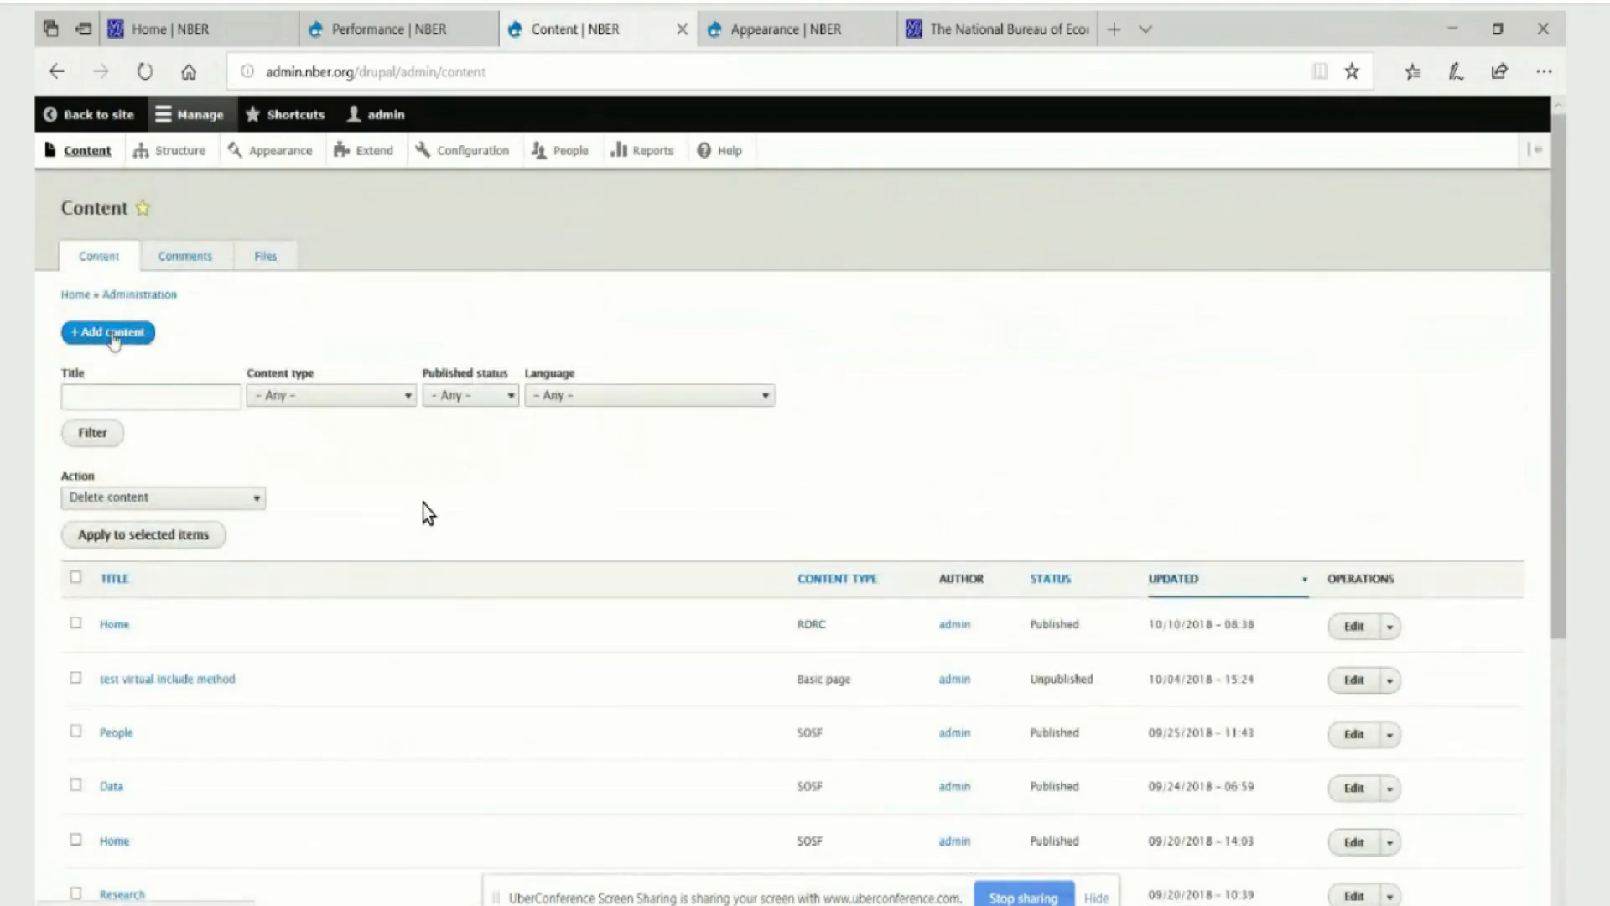
Create and save a new RDRC content page titled Papers with the body text "This is a paper page"
click(115, 337)
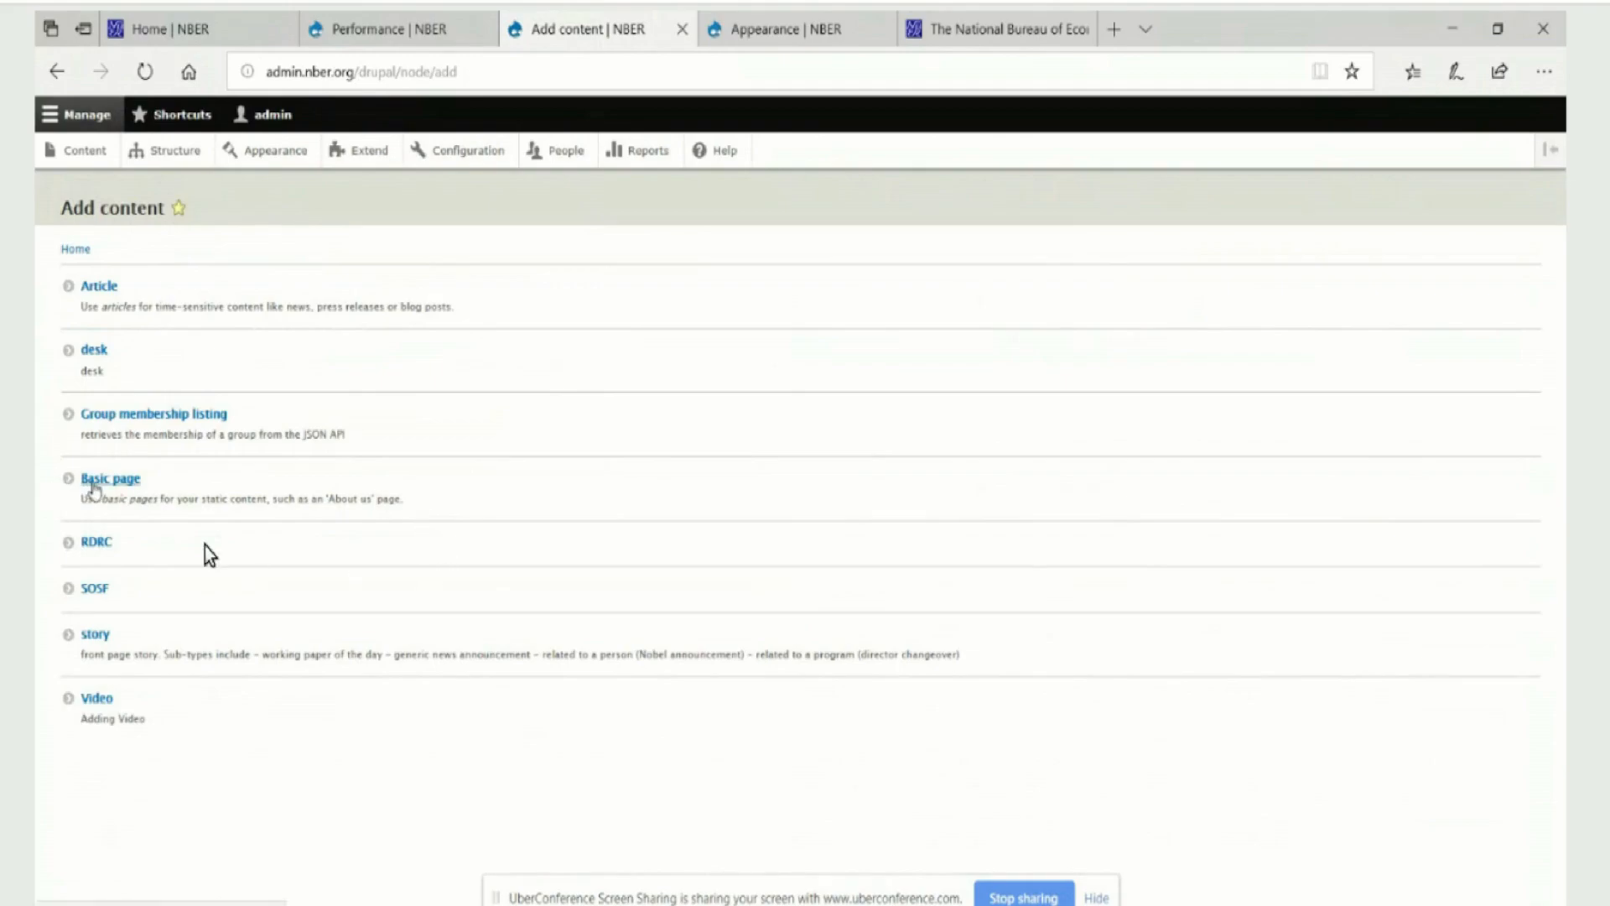
click(95, 546)
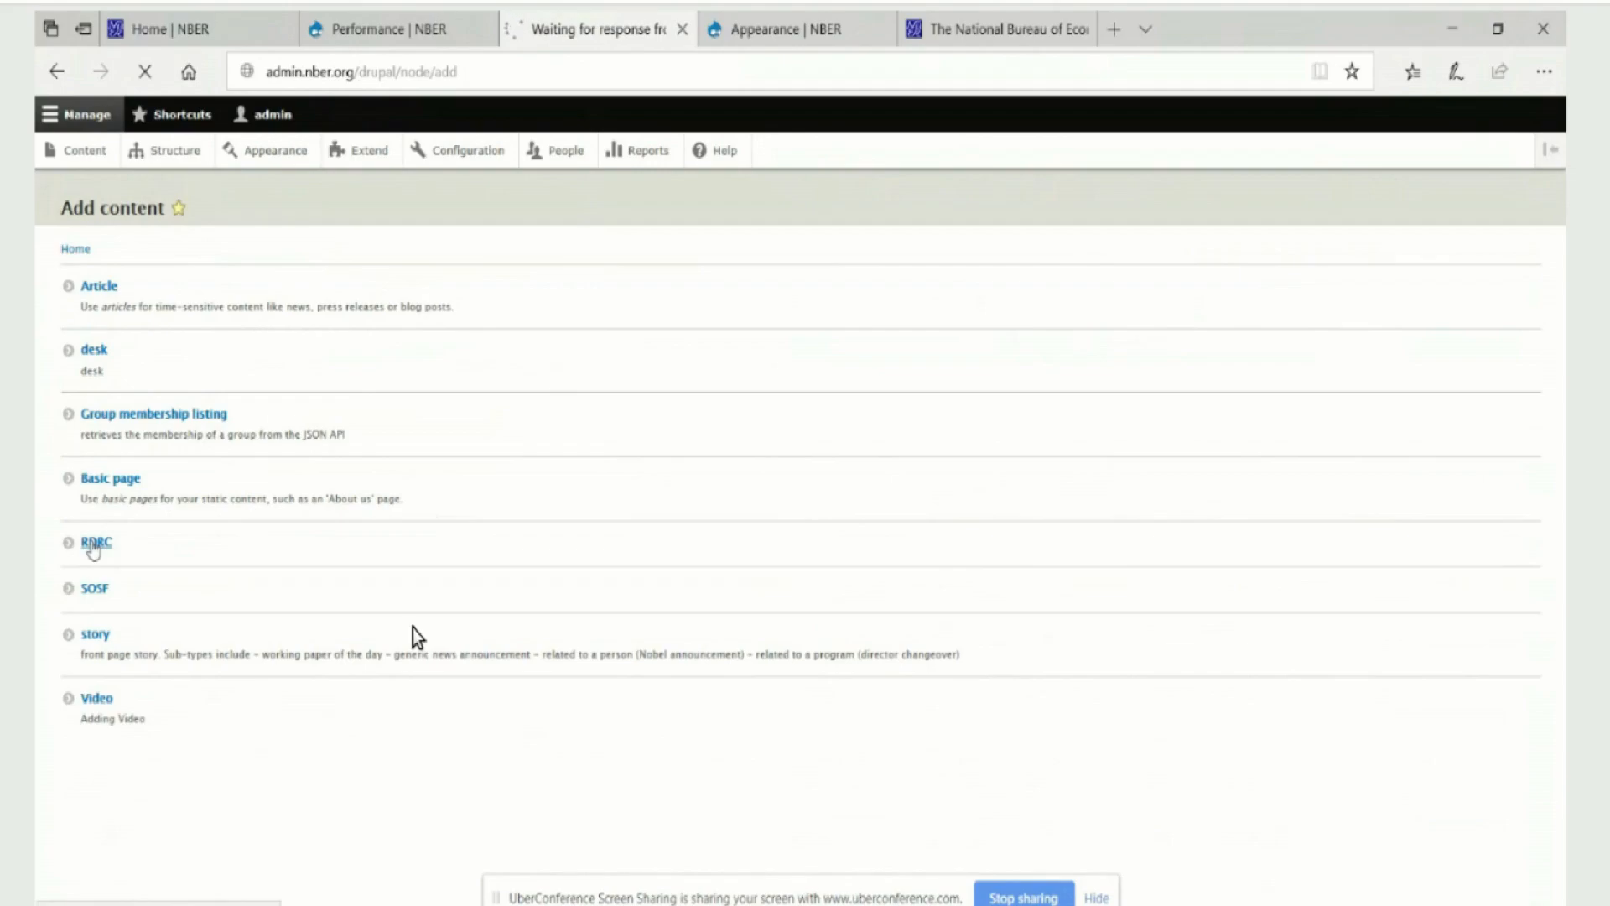
click(91, 307)
text(P)
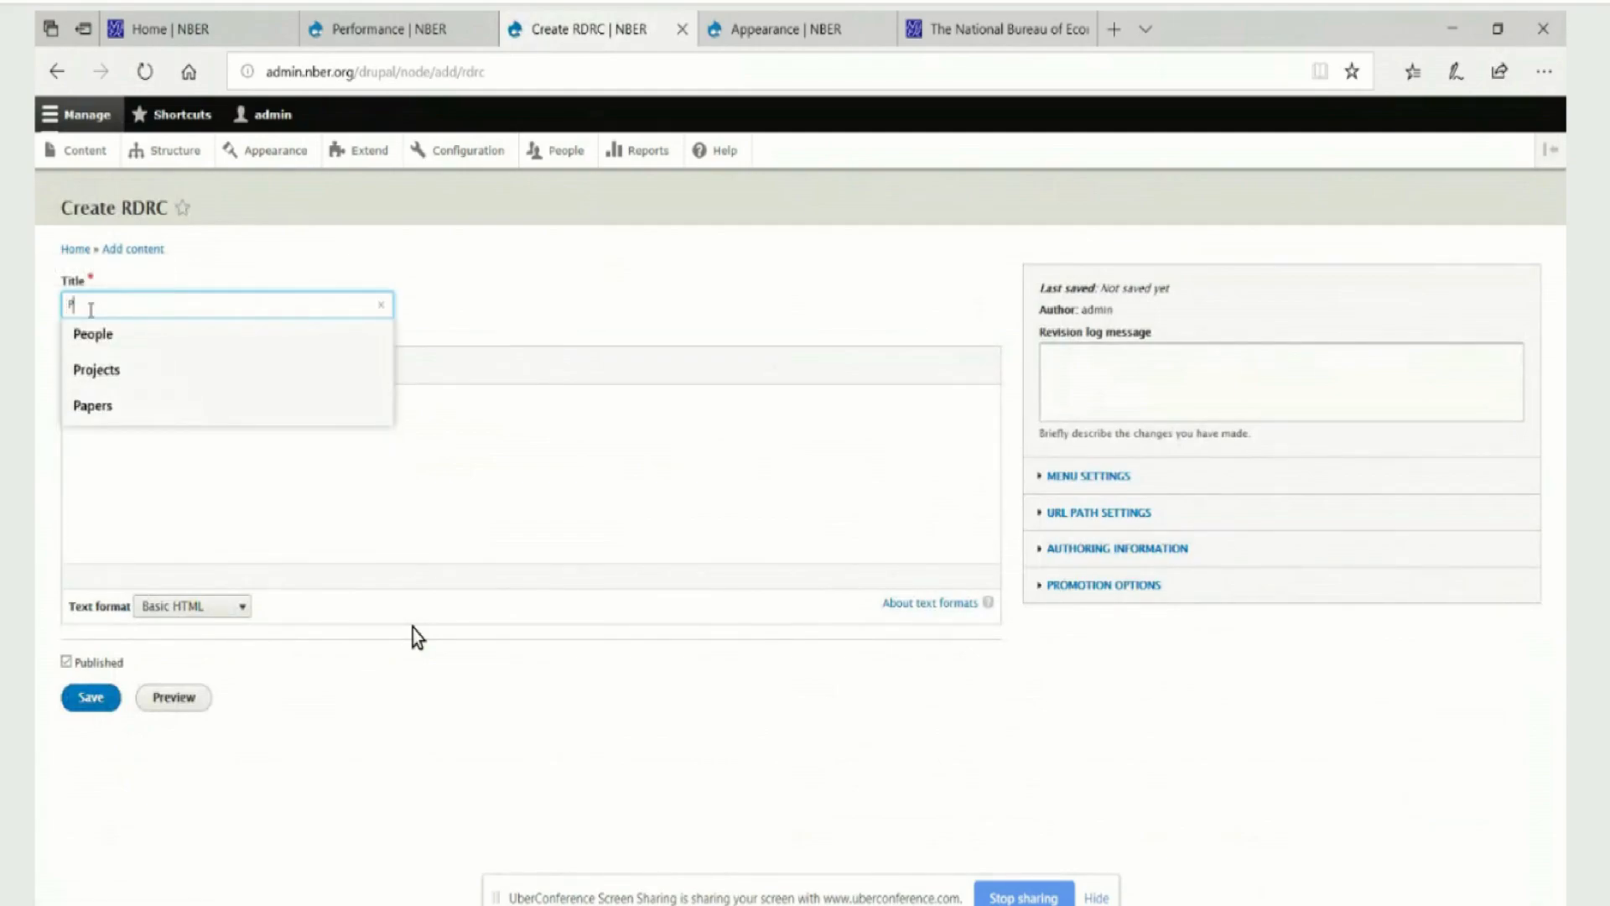
text(apers)
key(Tab)
text(This is a paper)
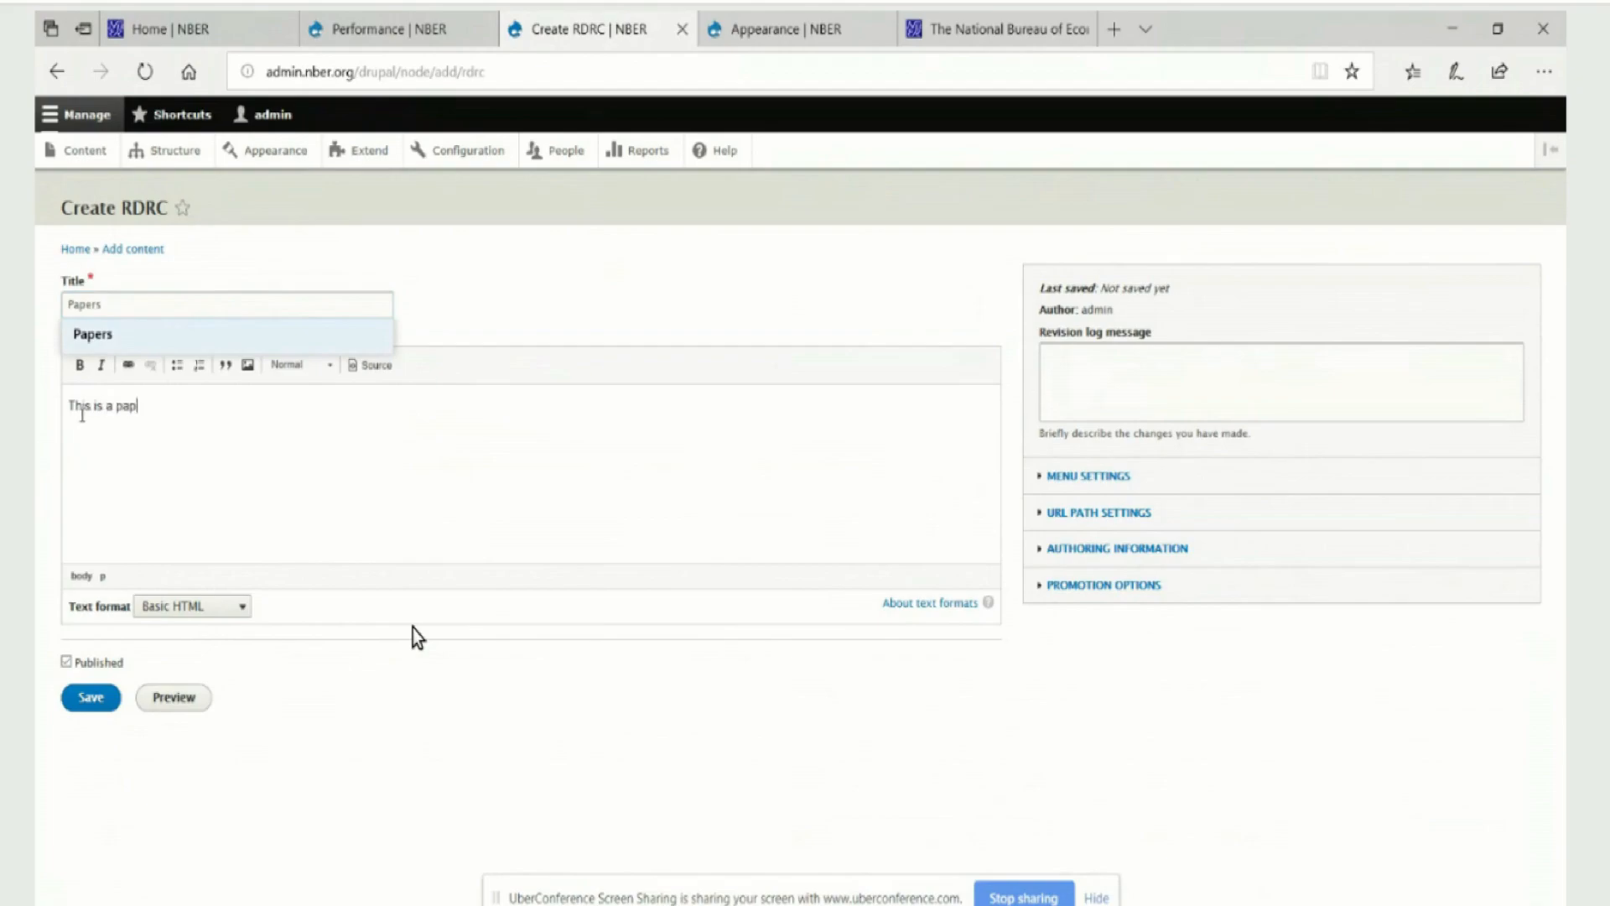
text( page)
click(84, 711)
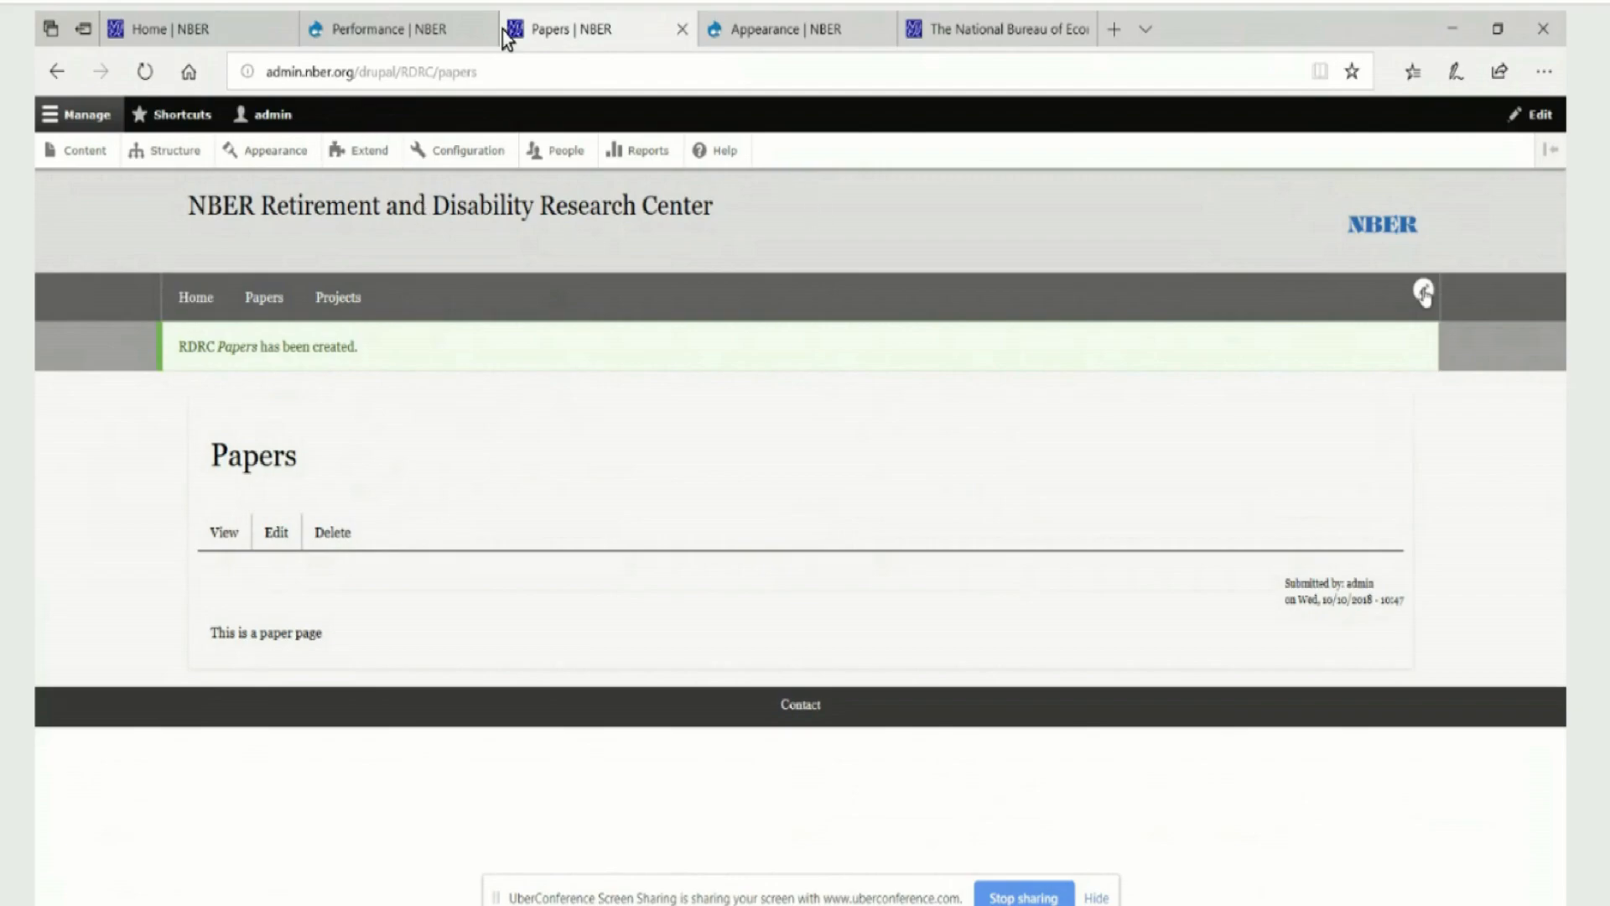
Point the Papers link in the RDRC Nav menu to /rdrc/papers, save it, and test the Home and Papers links
click(1423, 292)
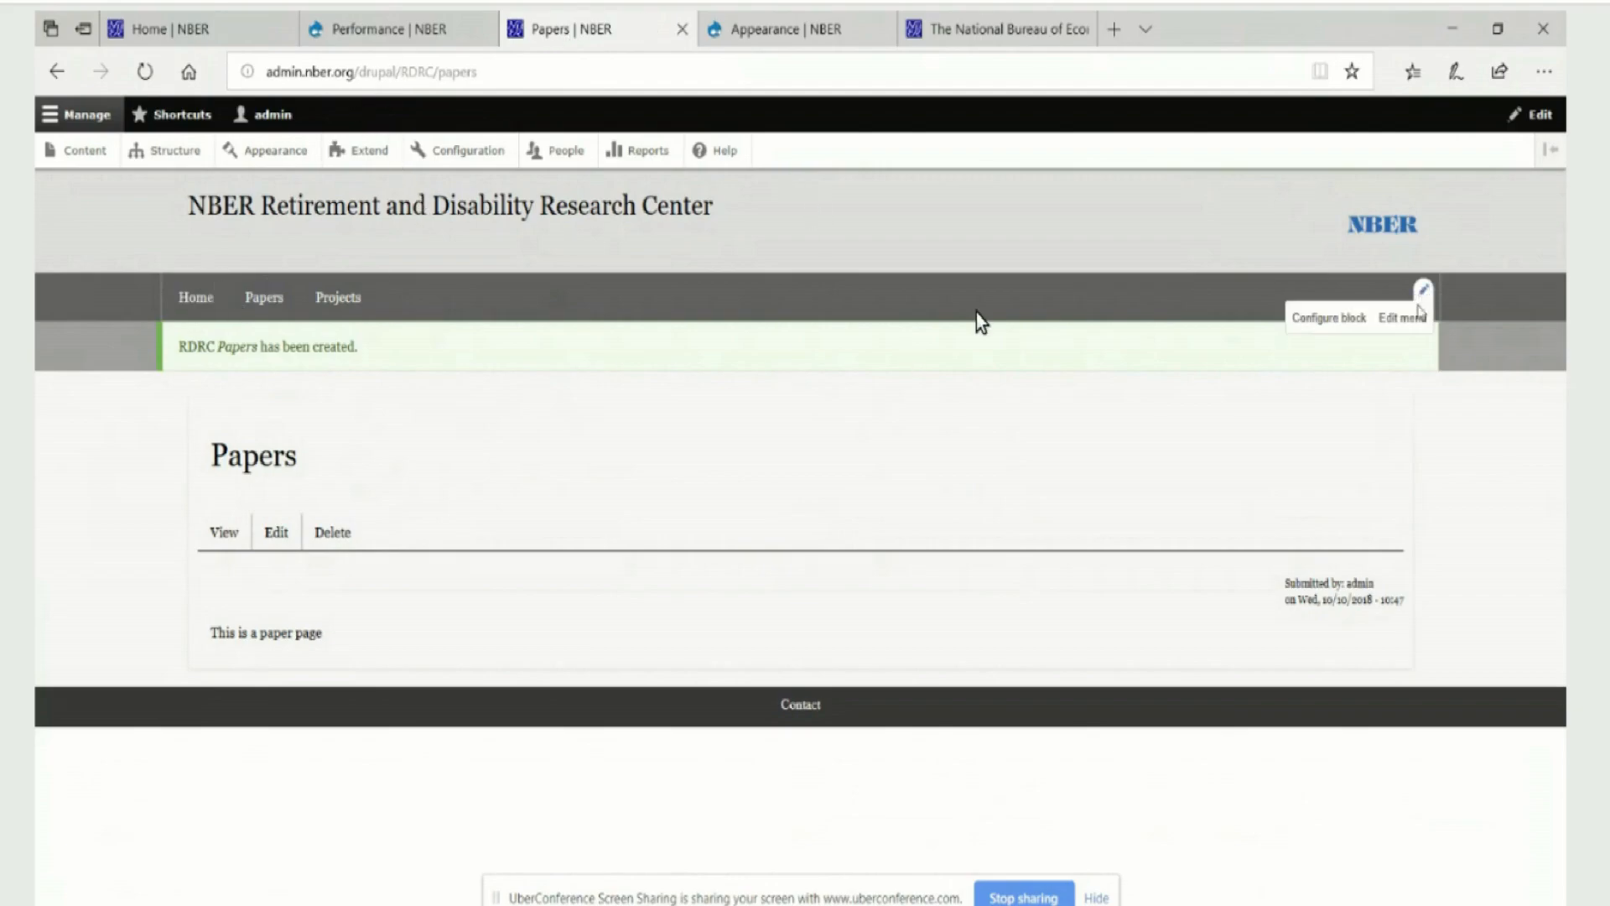
click(1412, 319)
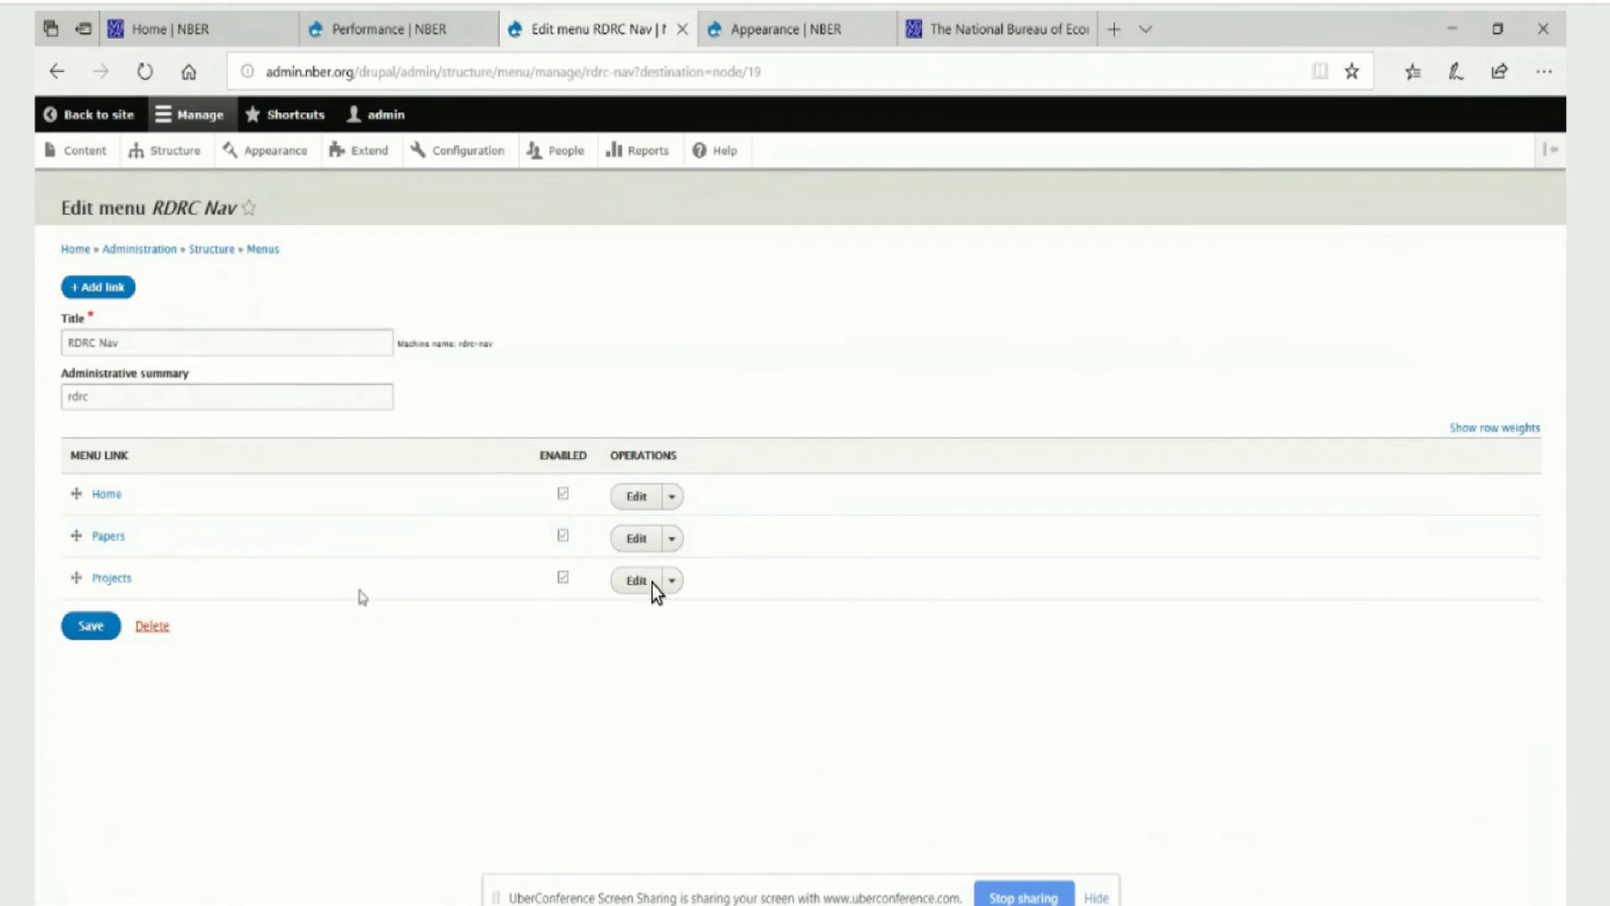
click(625, 538)
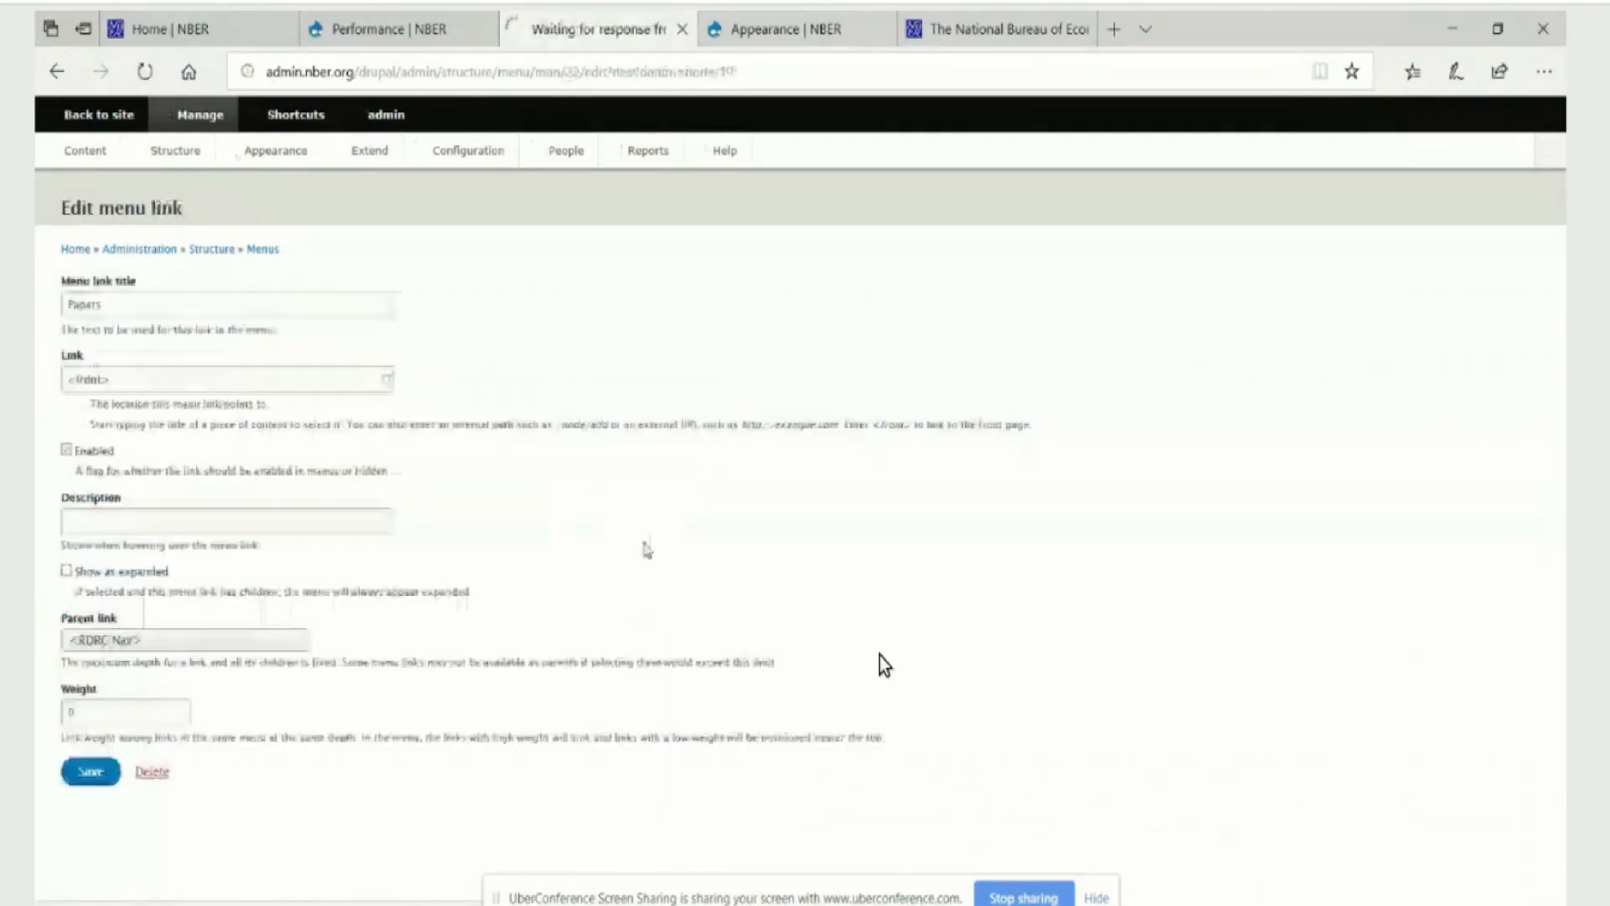
triple_click(201, 375)
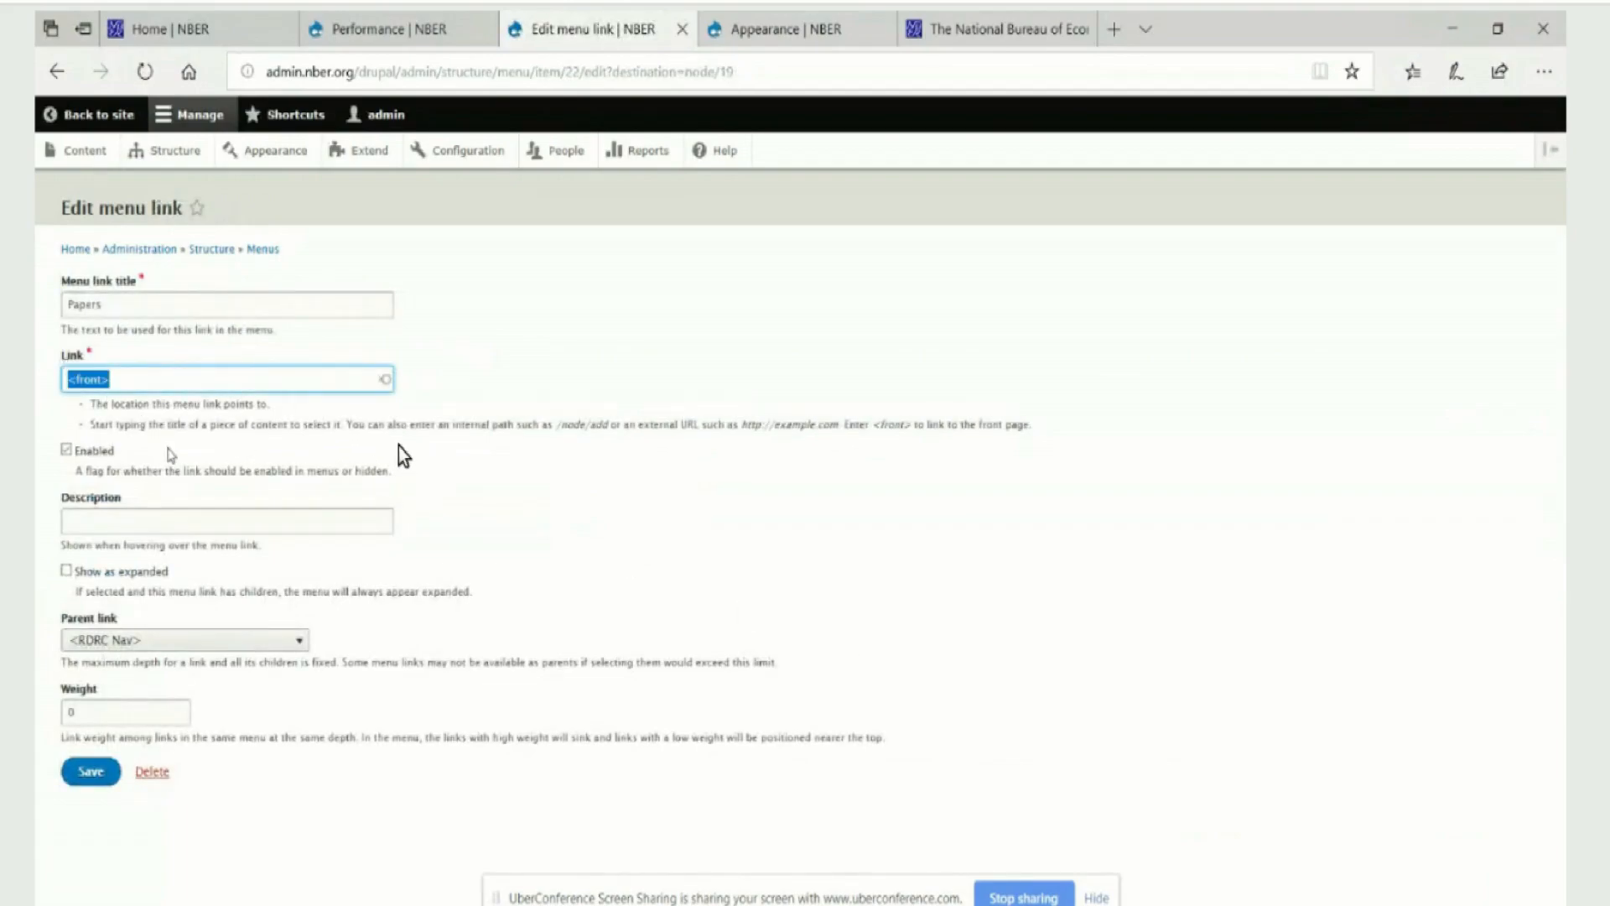
text(/rdrc/papers)
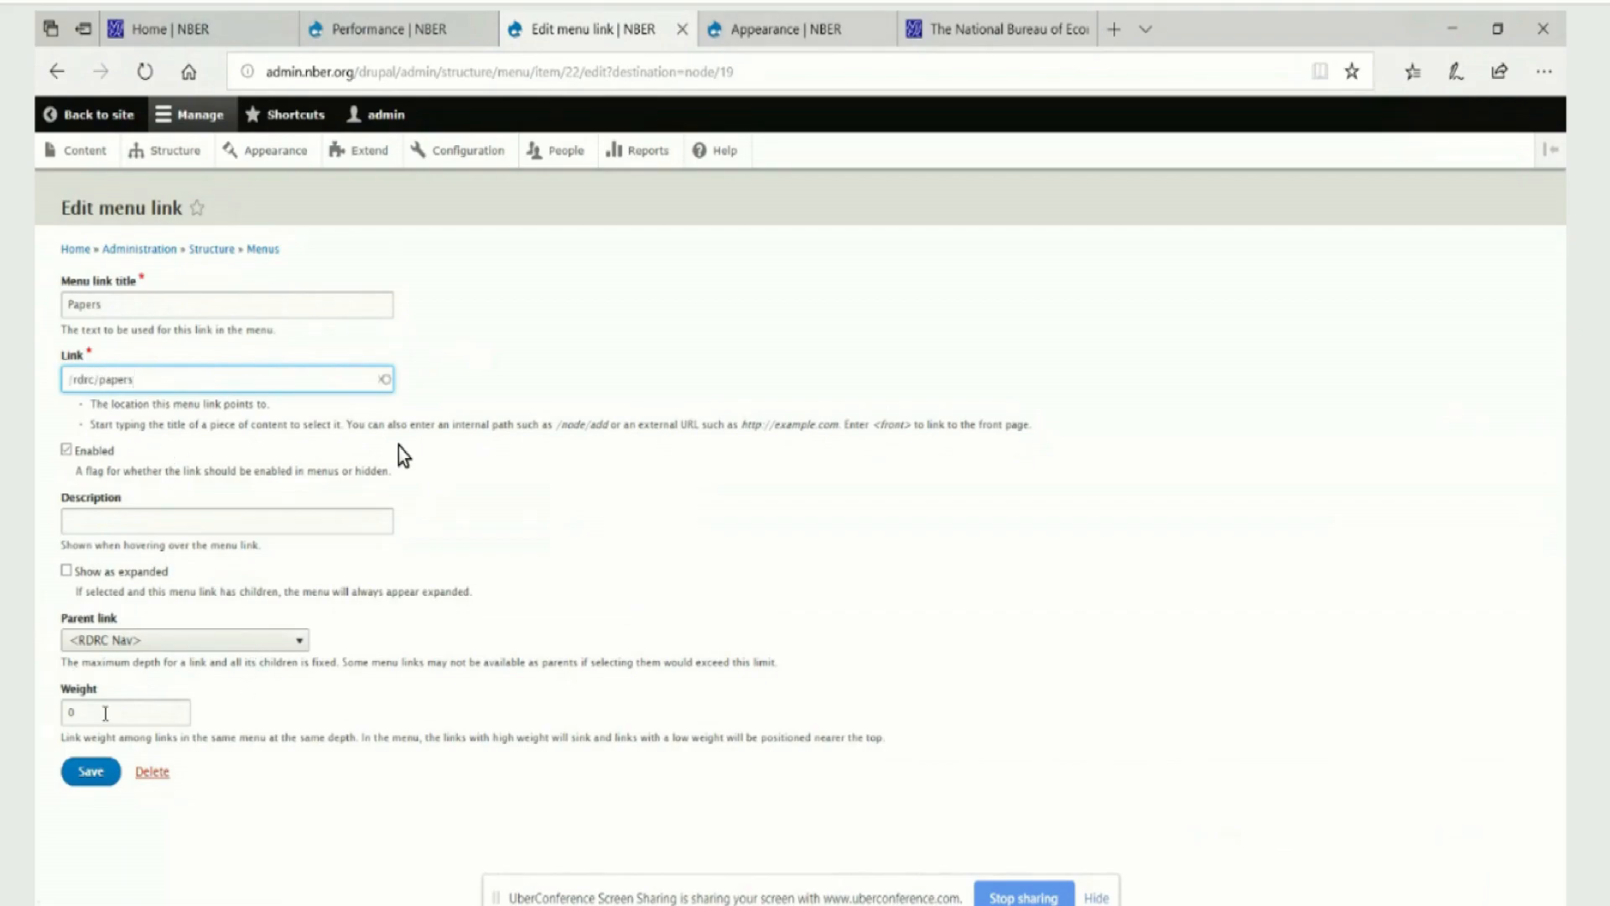
click(81, 779)
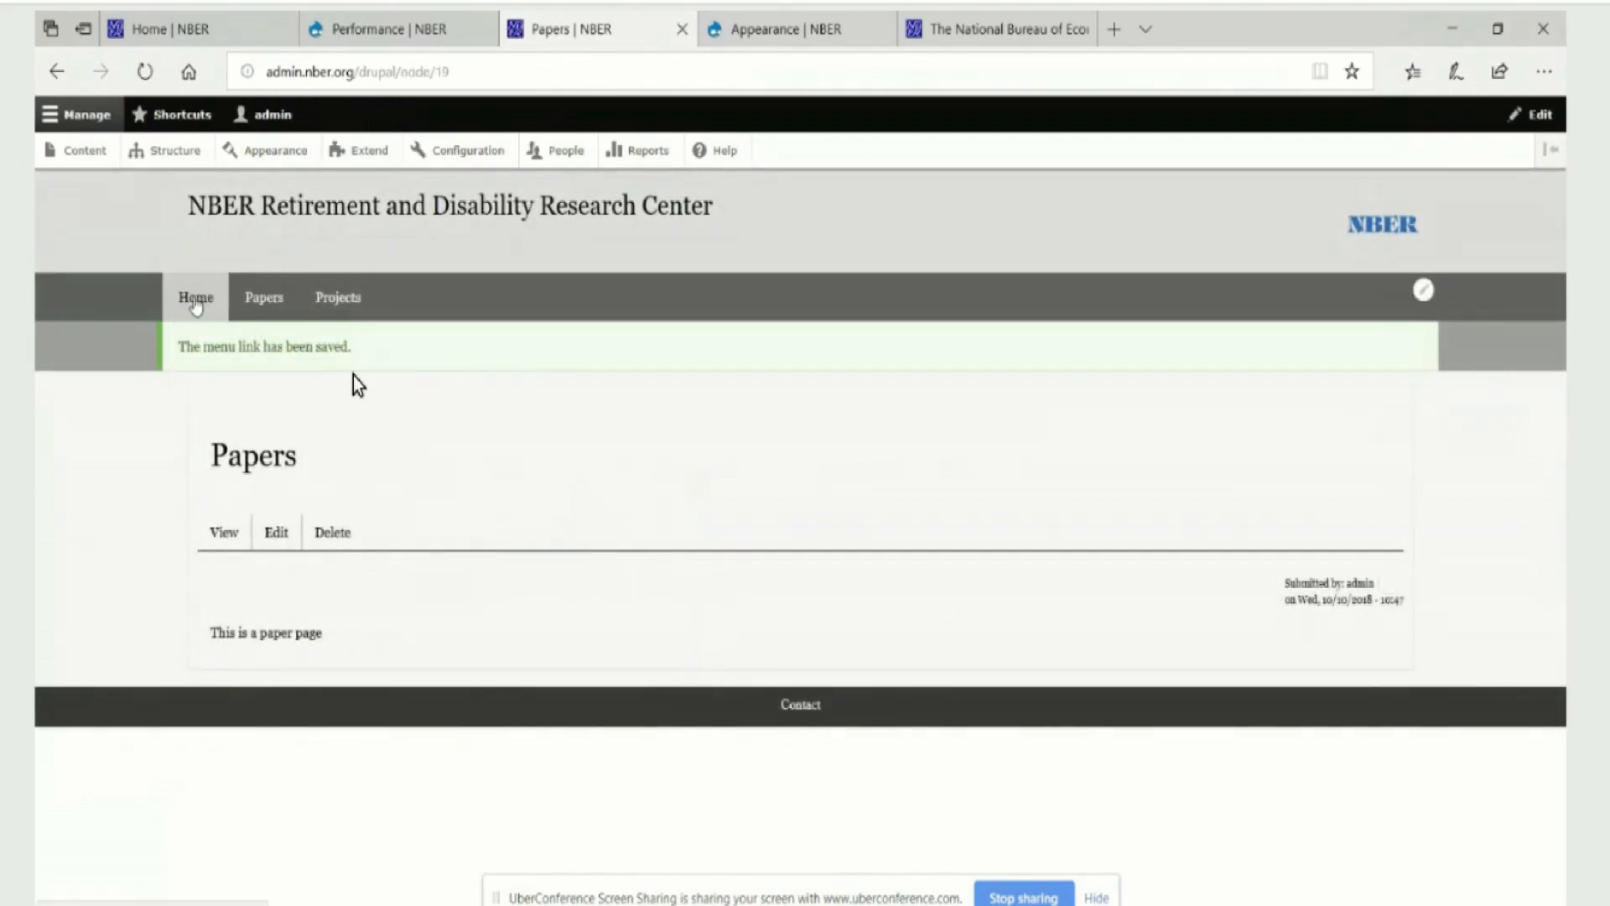
click(196, 302)
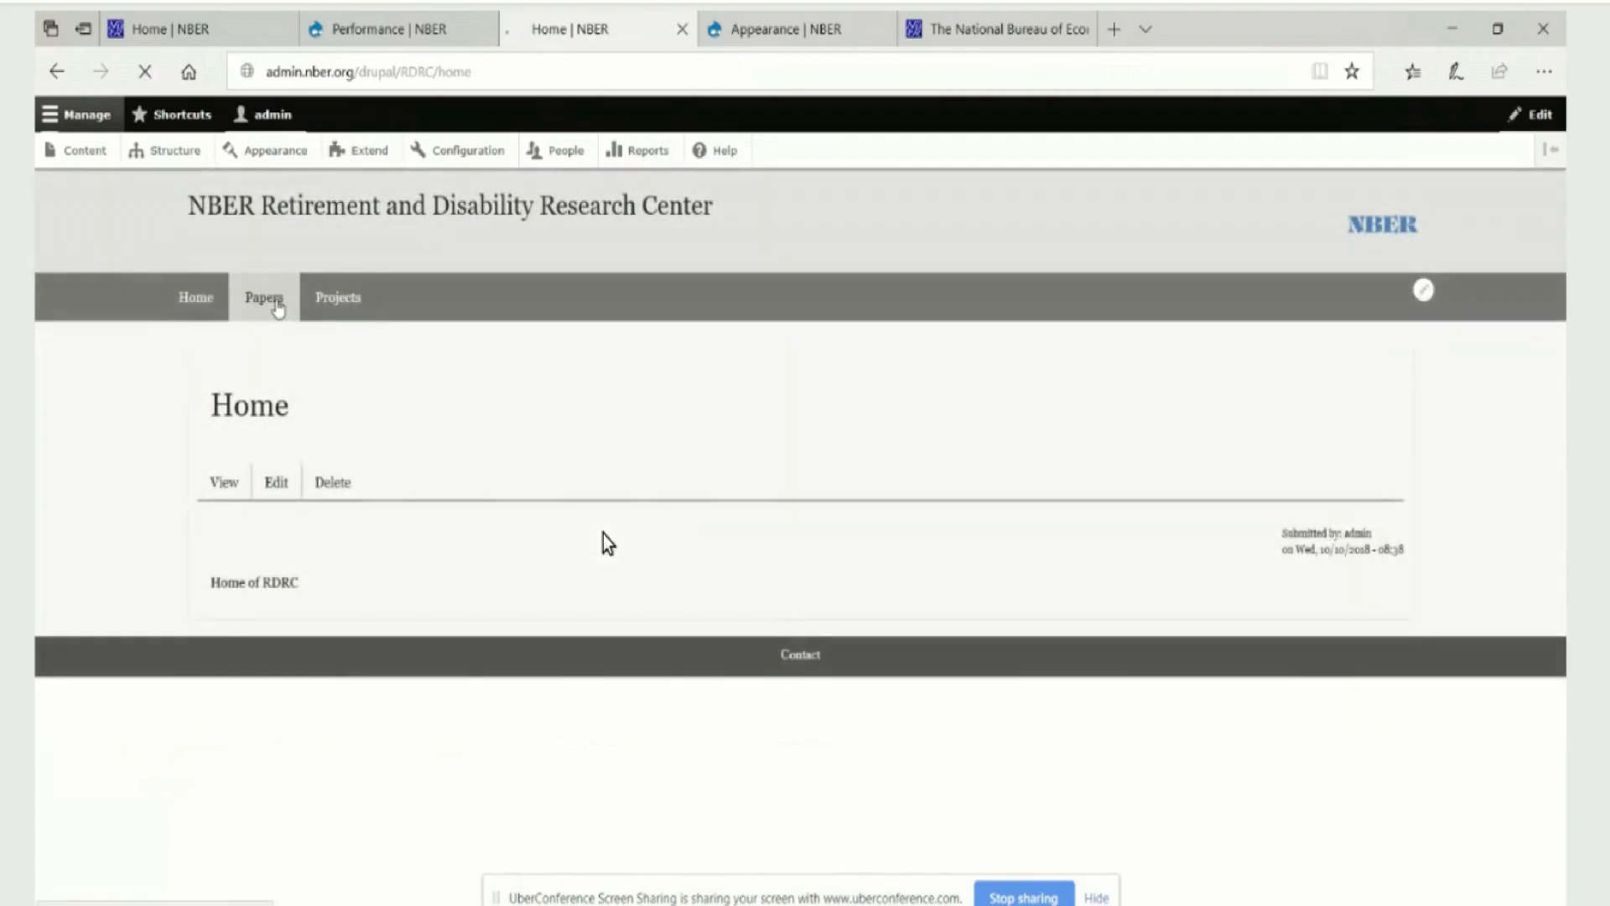
click(276, 303)
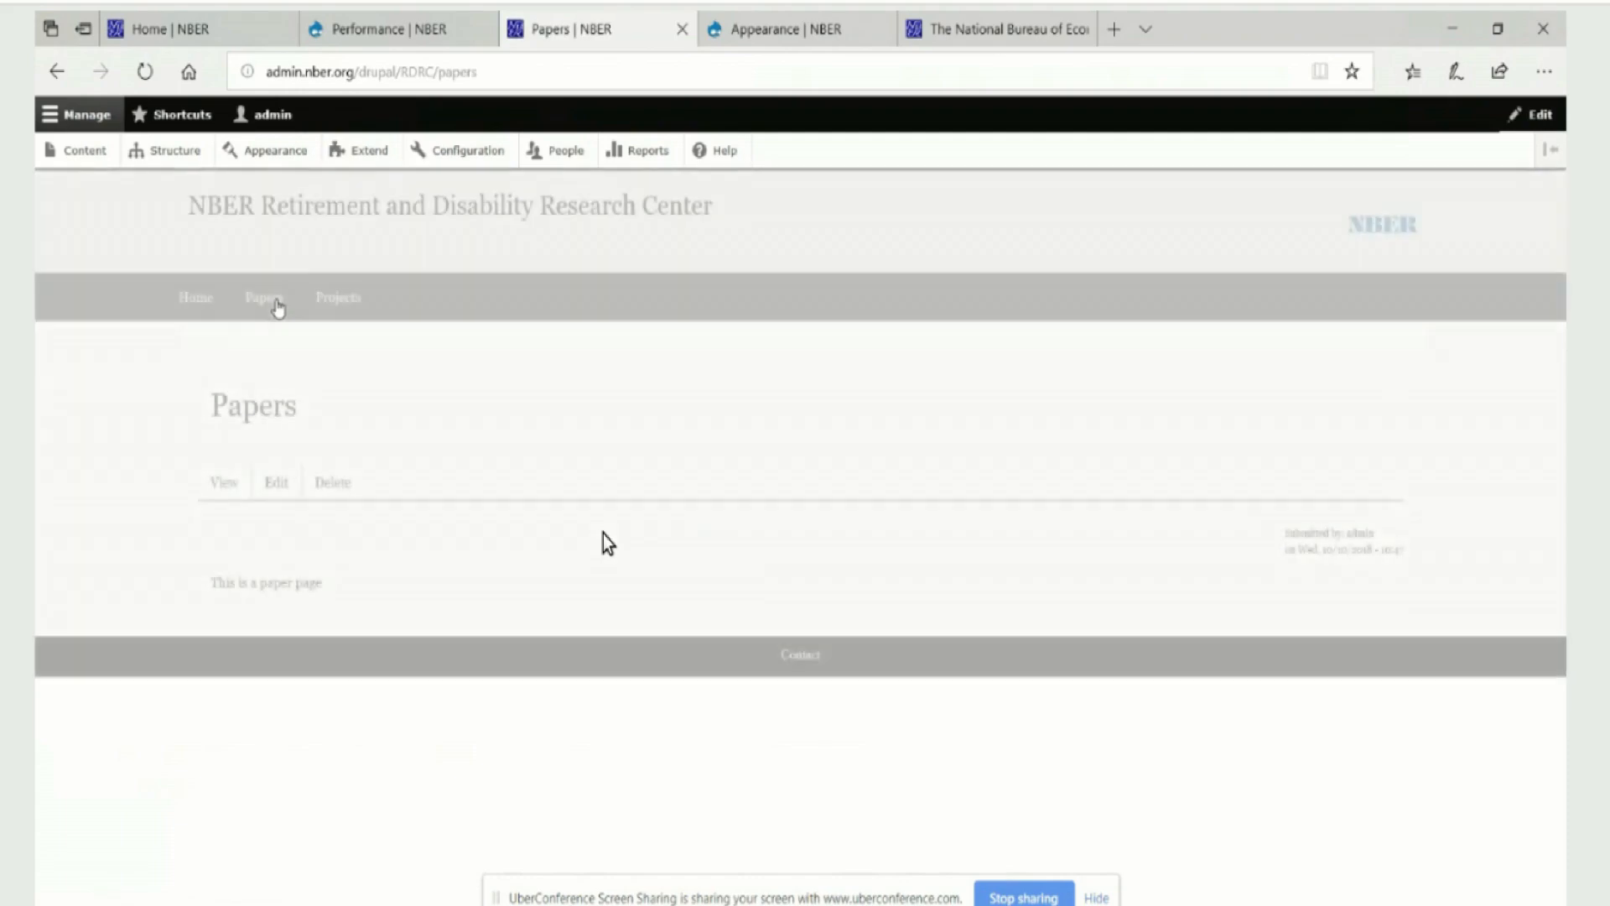